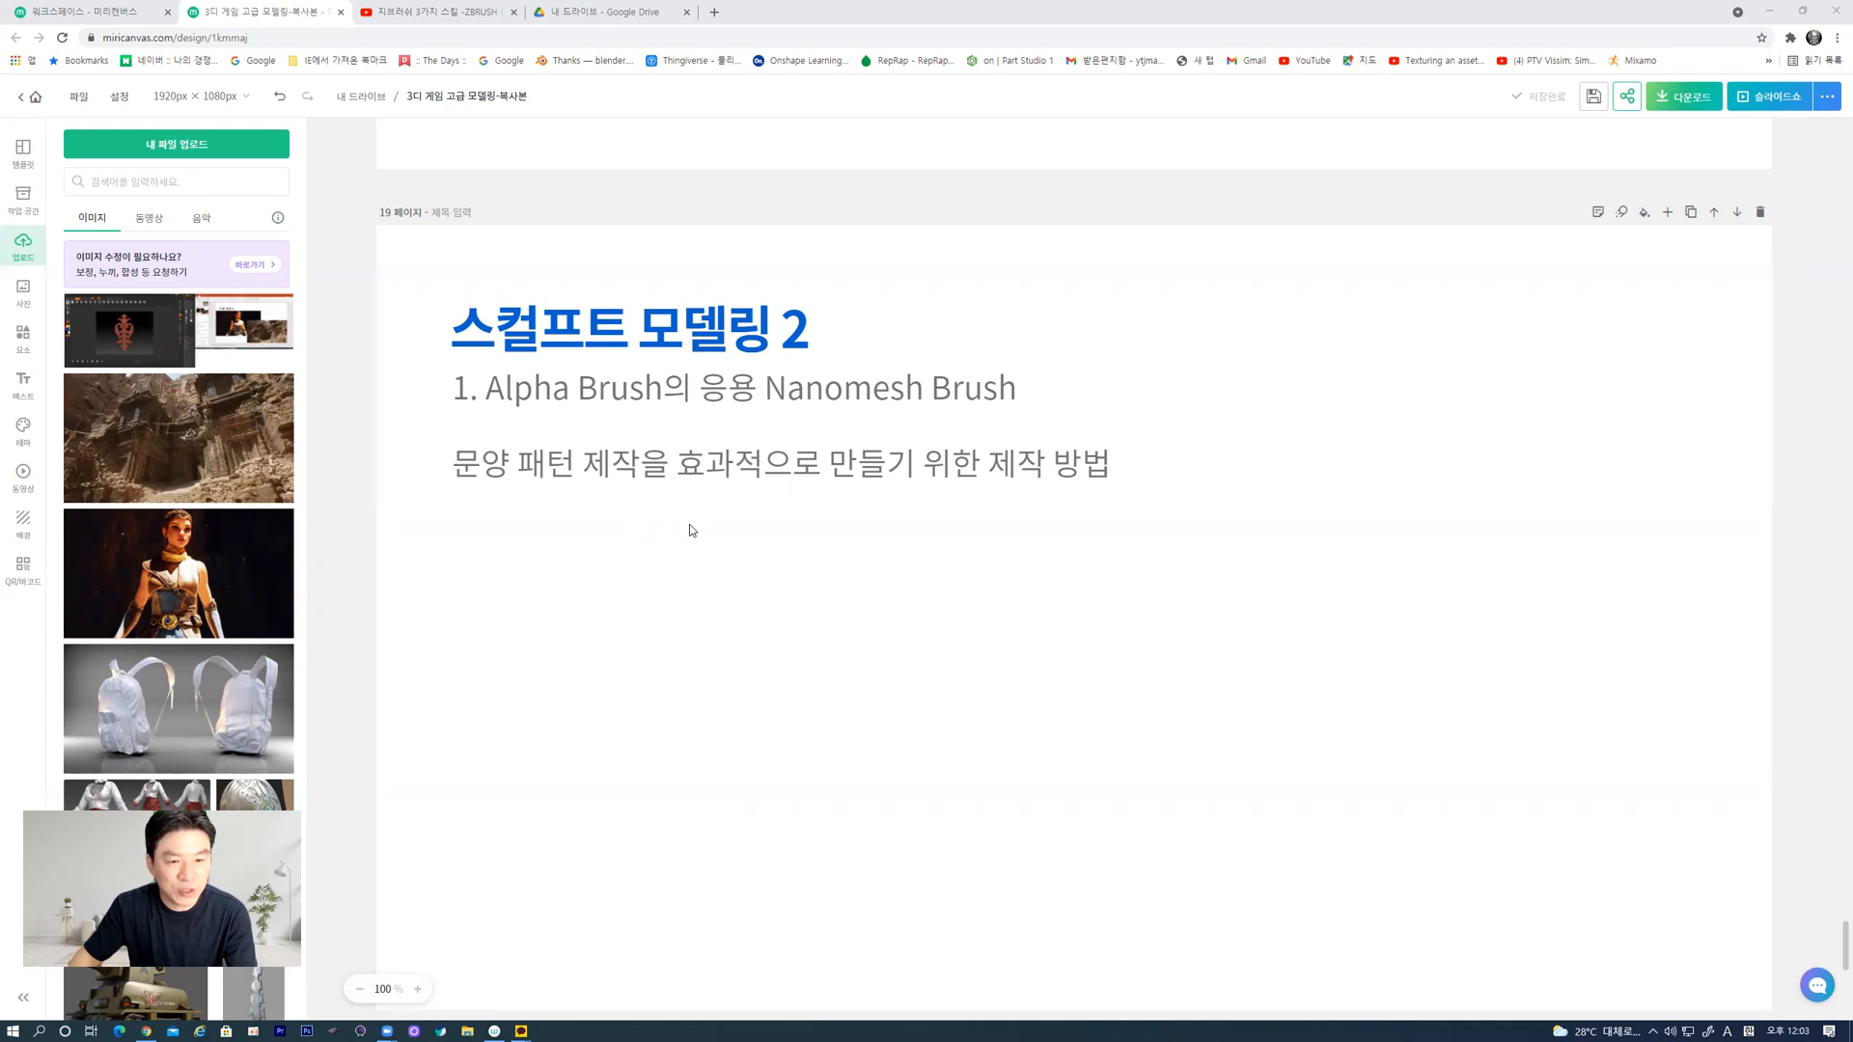
{"action": "scroll", "coordinate": [692, 530], "scroll_direction": "down", "scroll_amount": 1}
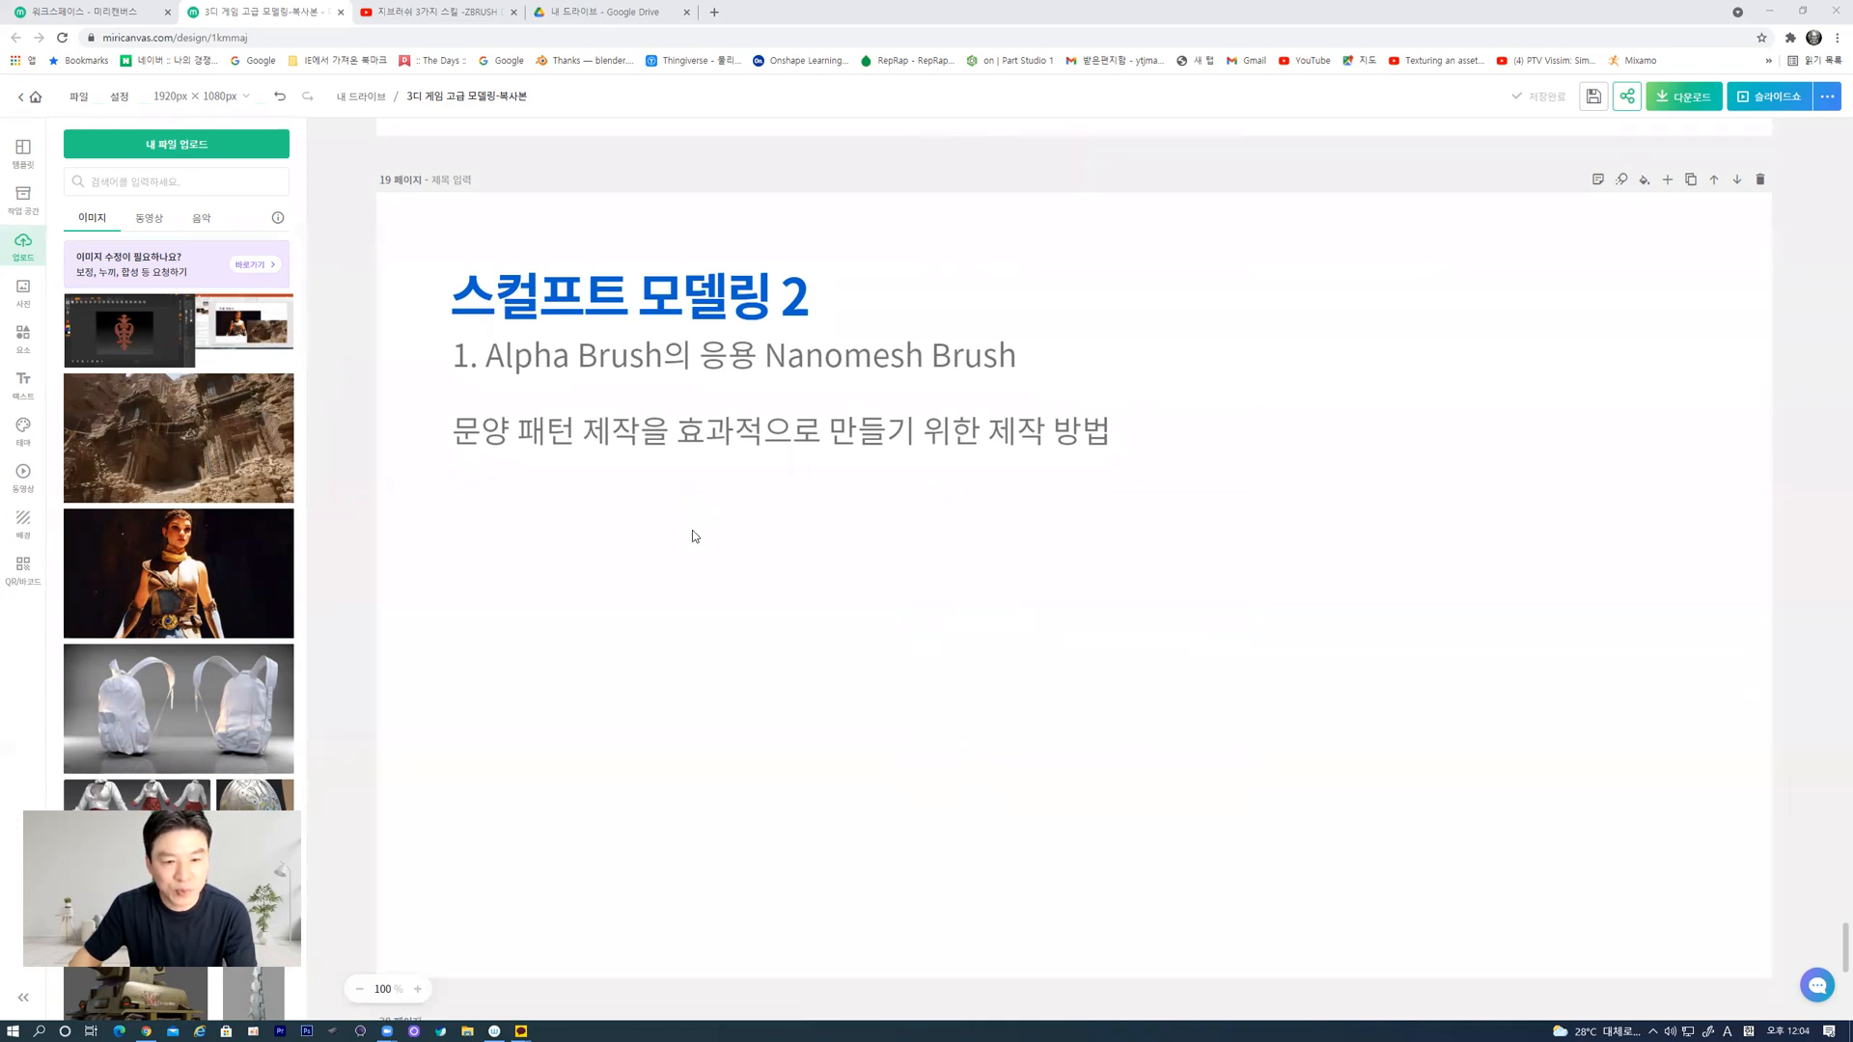
{"action": "left_click", "coordinate": [725, 319]}
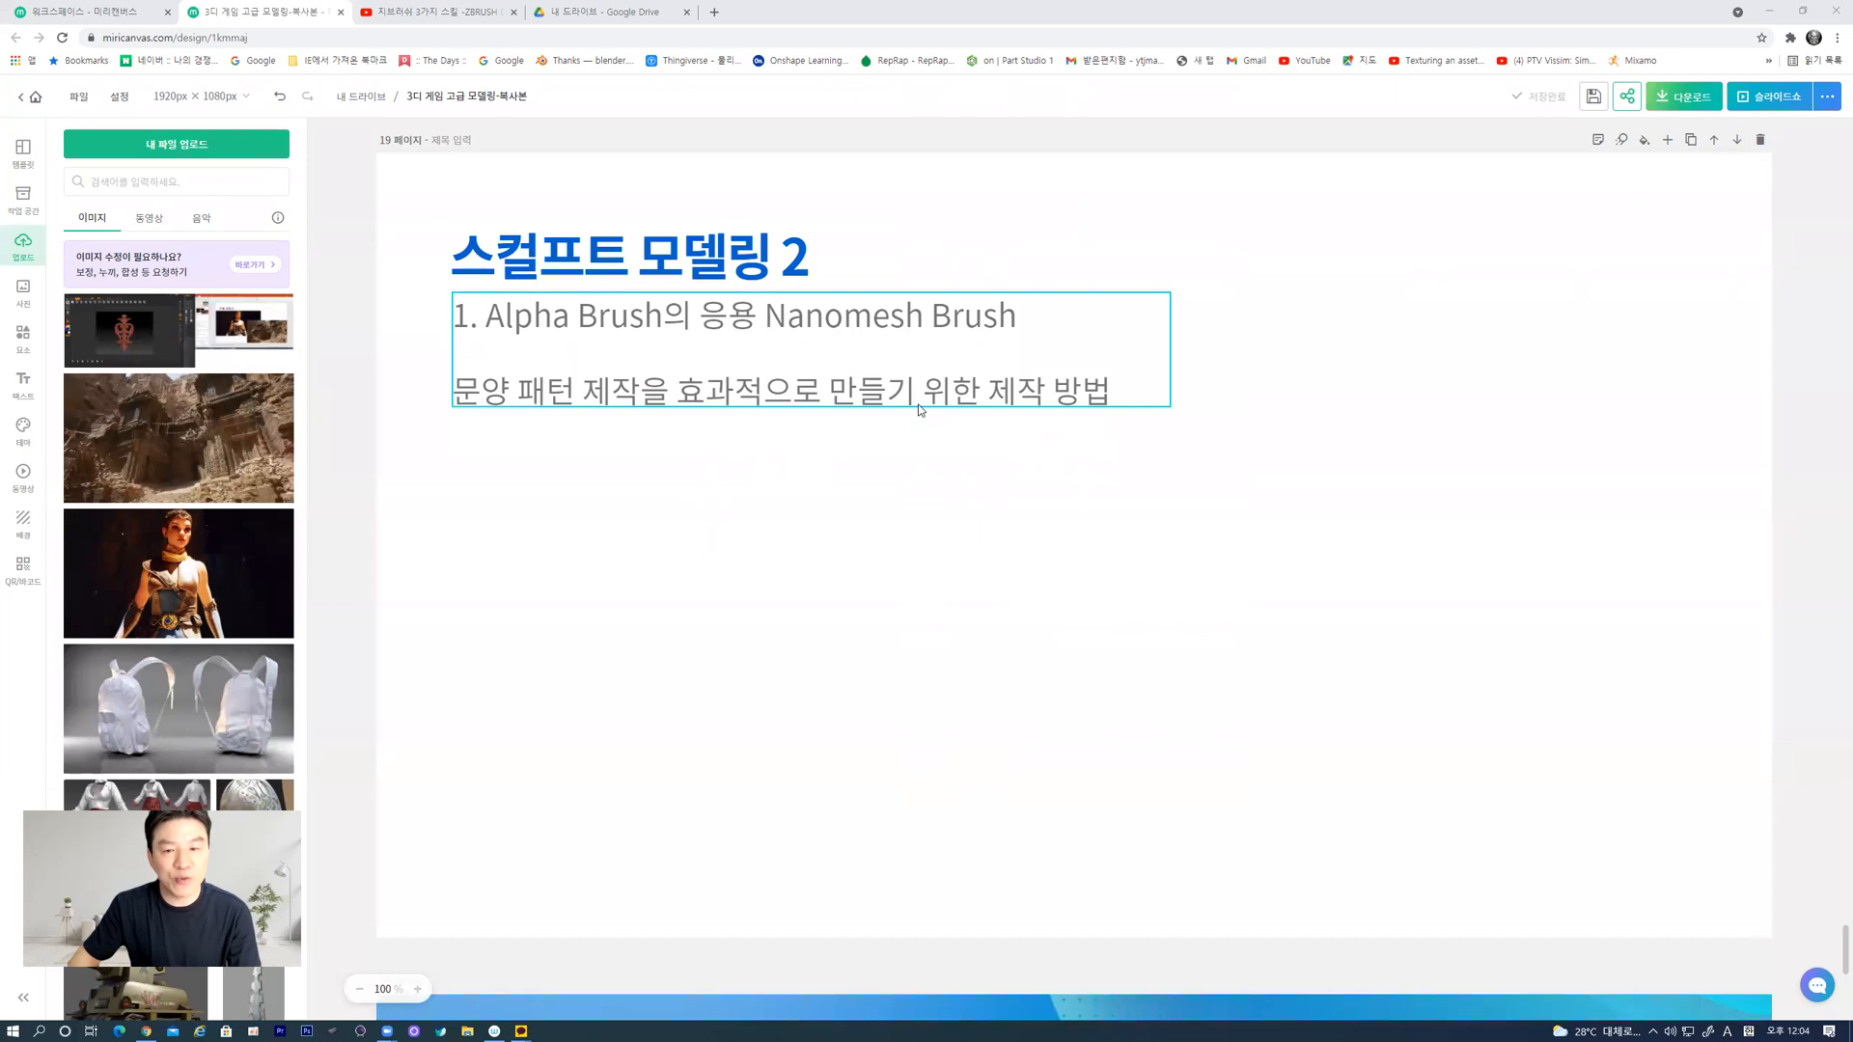
{"action": "left_click", "coordinate": [788, 611]}
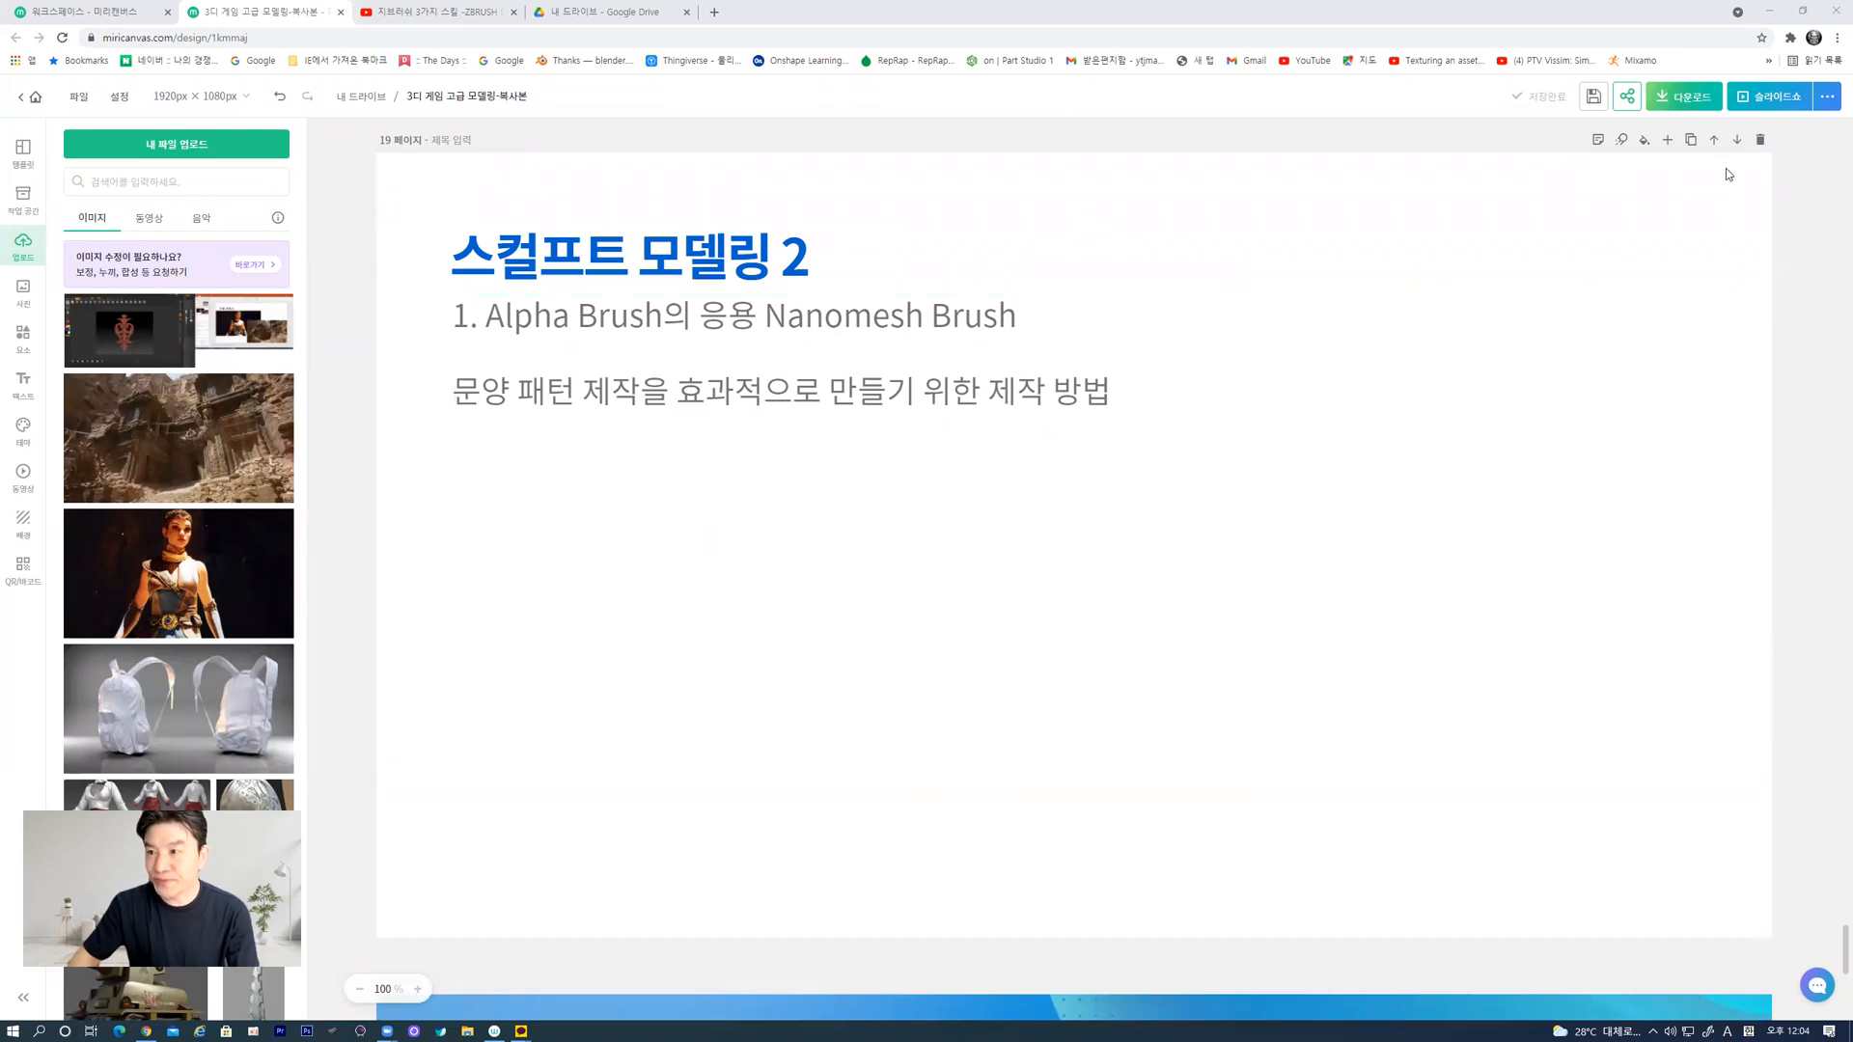
Step: Minimize the browser, launch ZBrush 2019 with LightBox hidden, and maximize its window
{"action": "left_click", "coordinate": [1772, 8]}
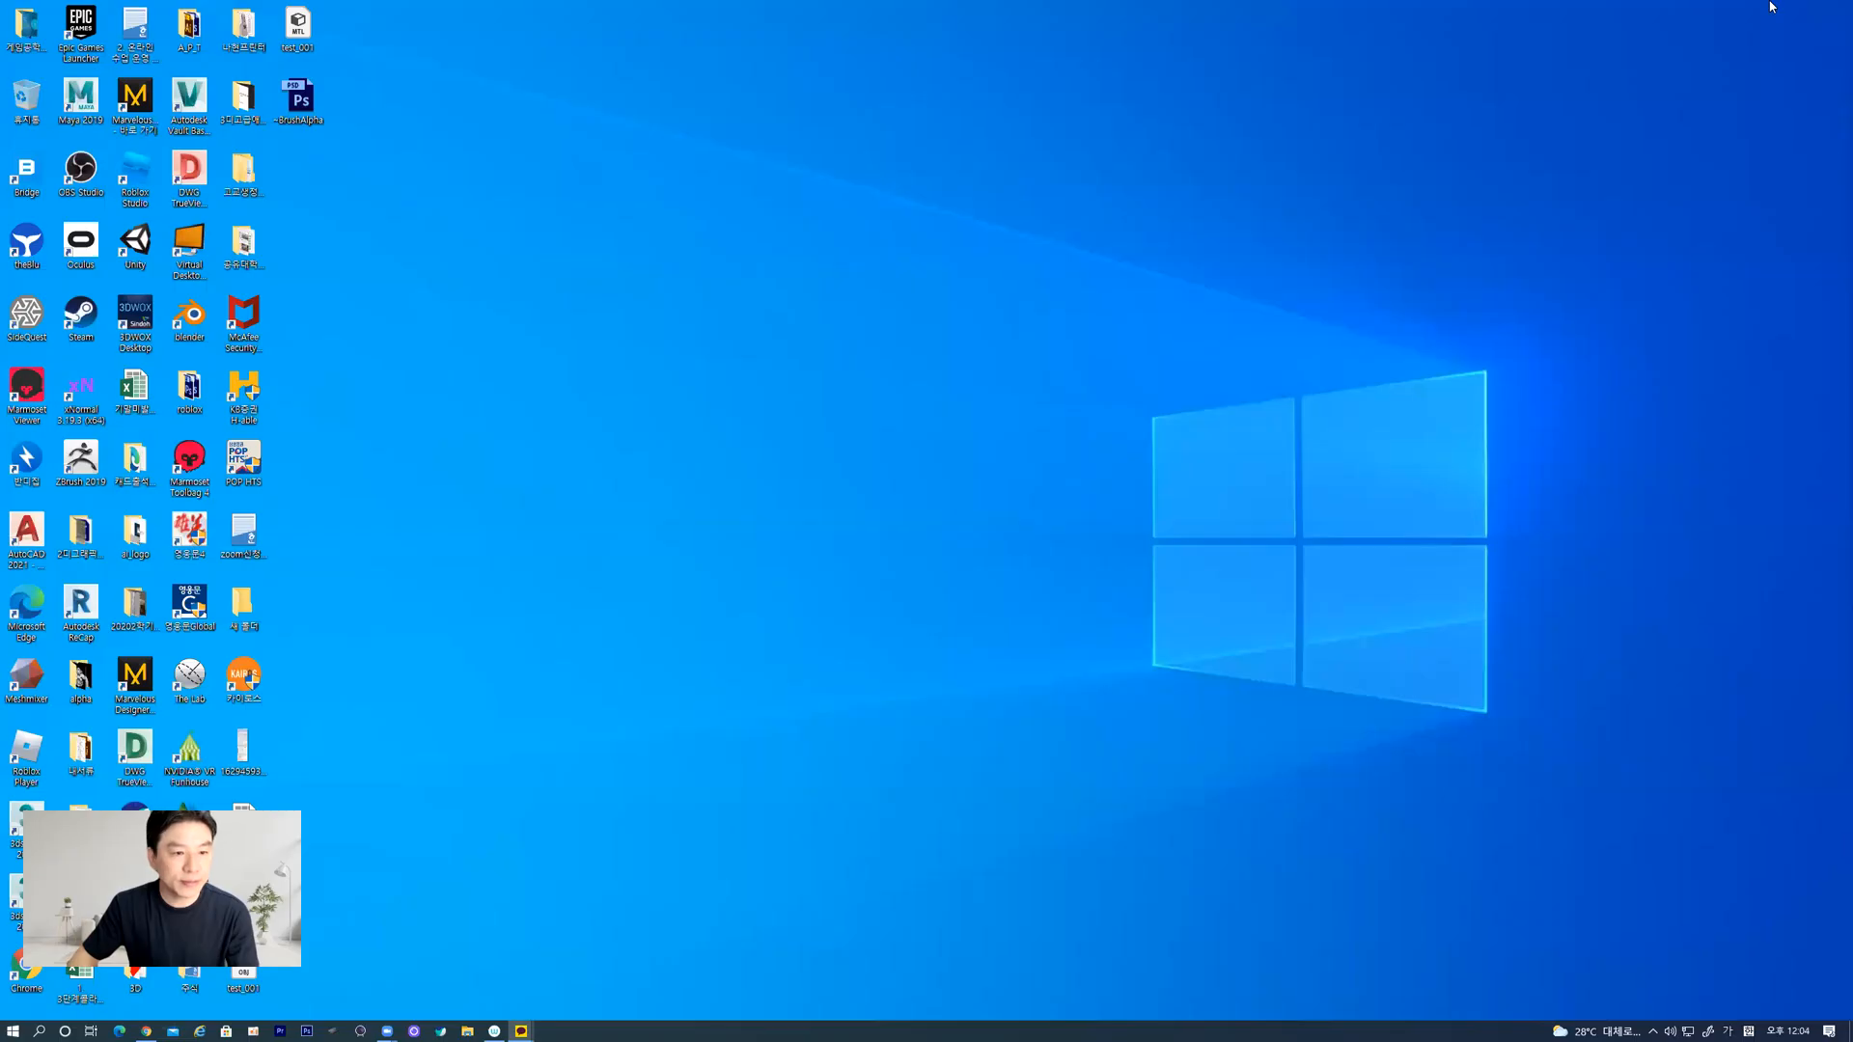
{"action": "double_click", "coordinate": [85, 463]}
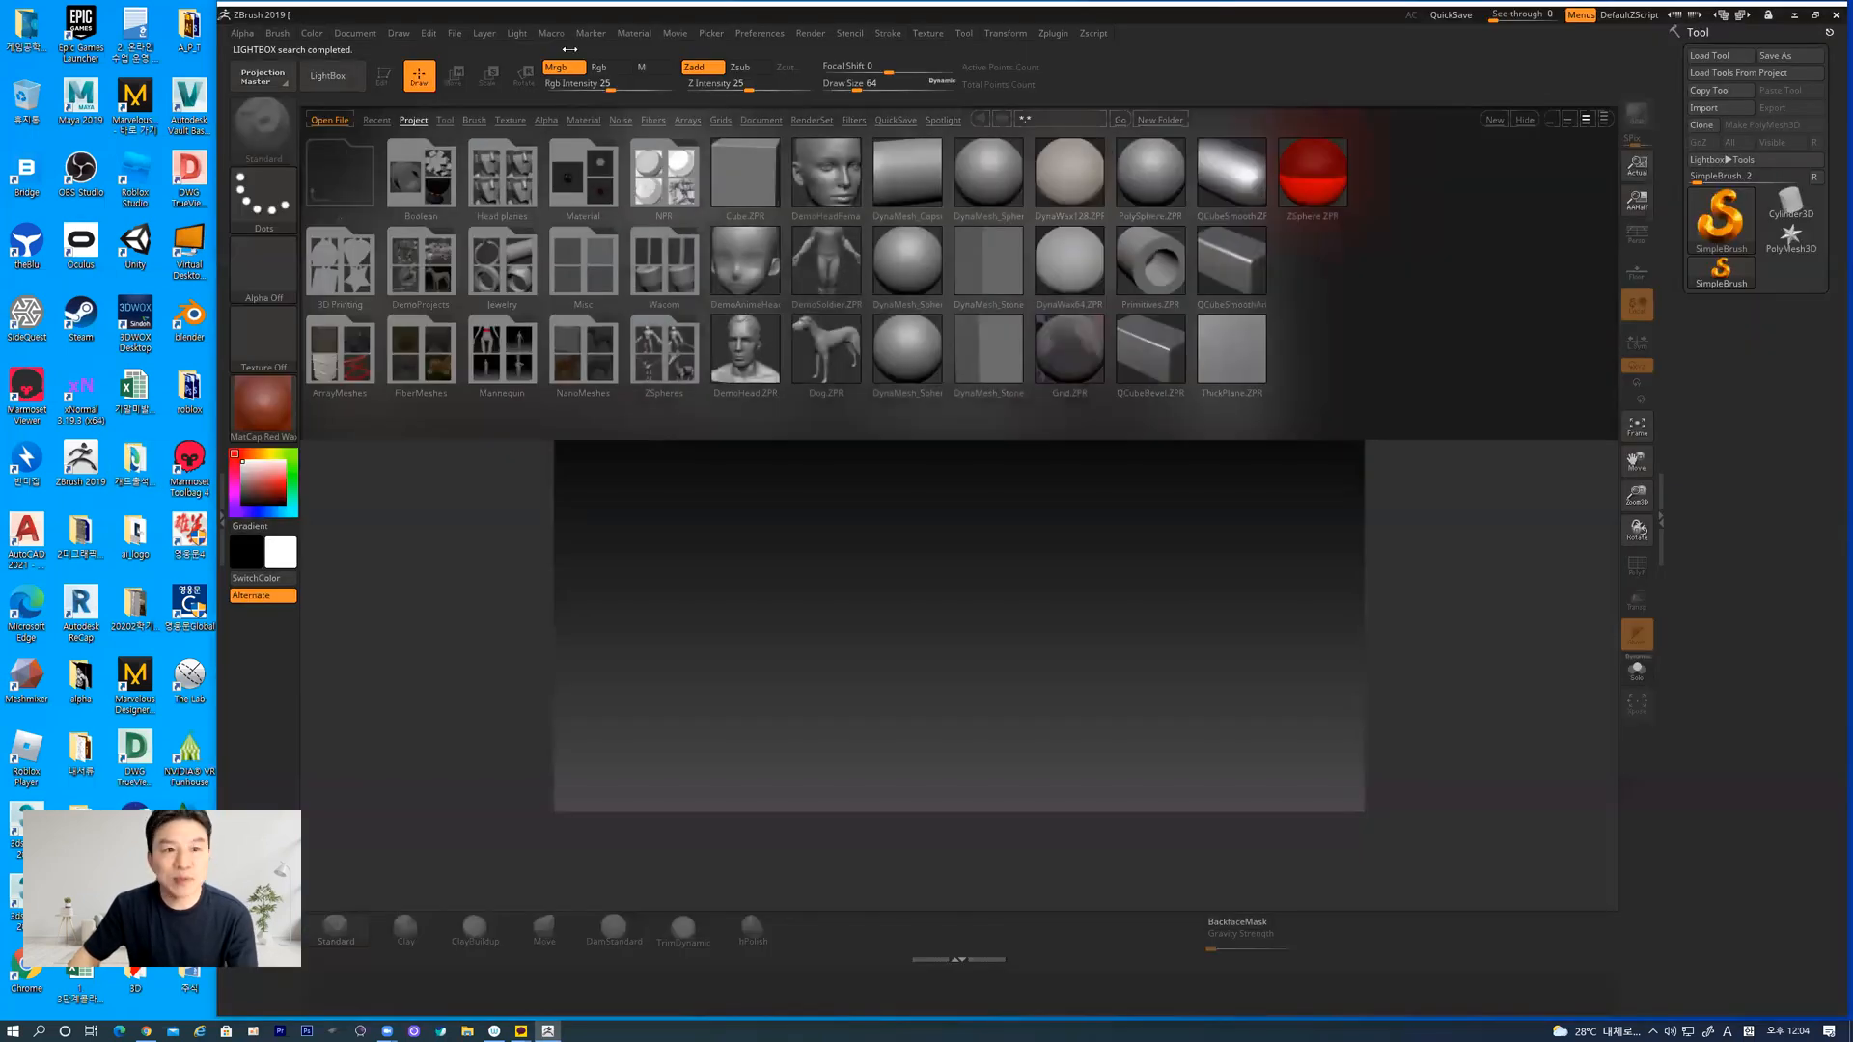
{"action": "left_click", "coordinate": [328, 77]}
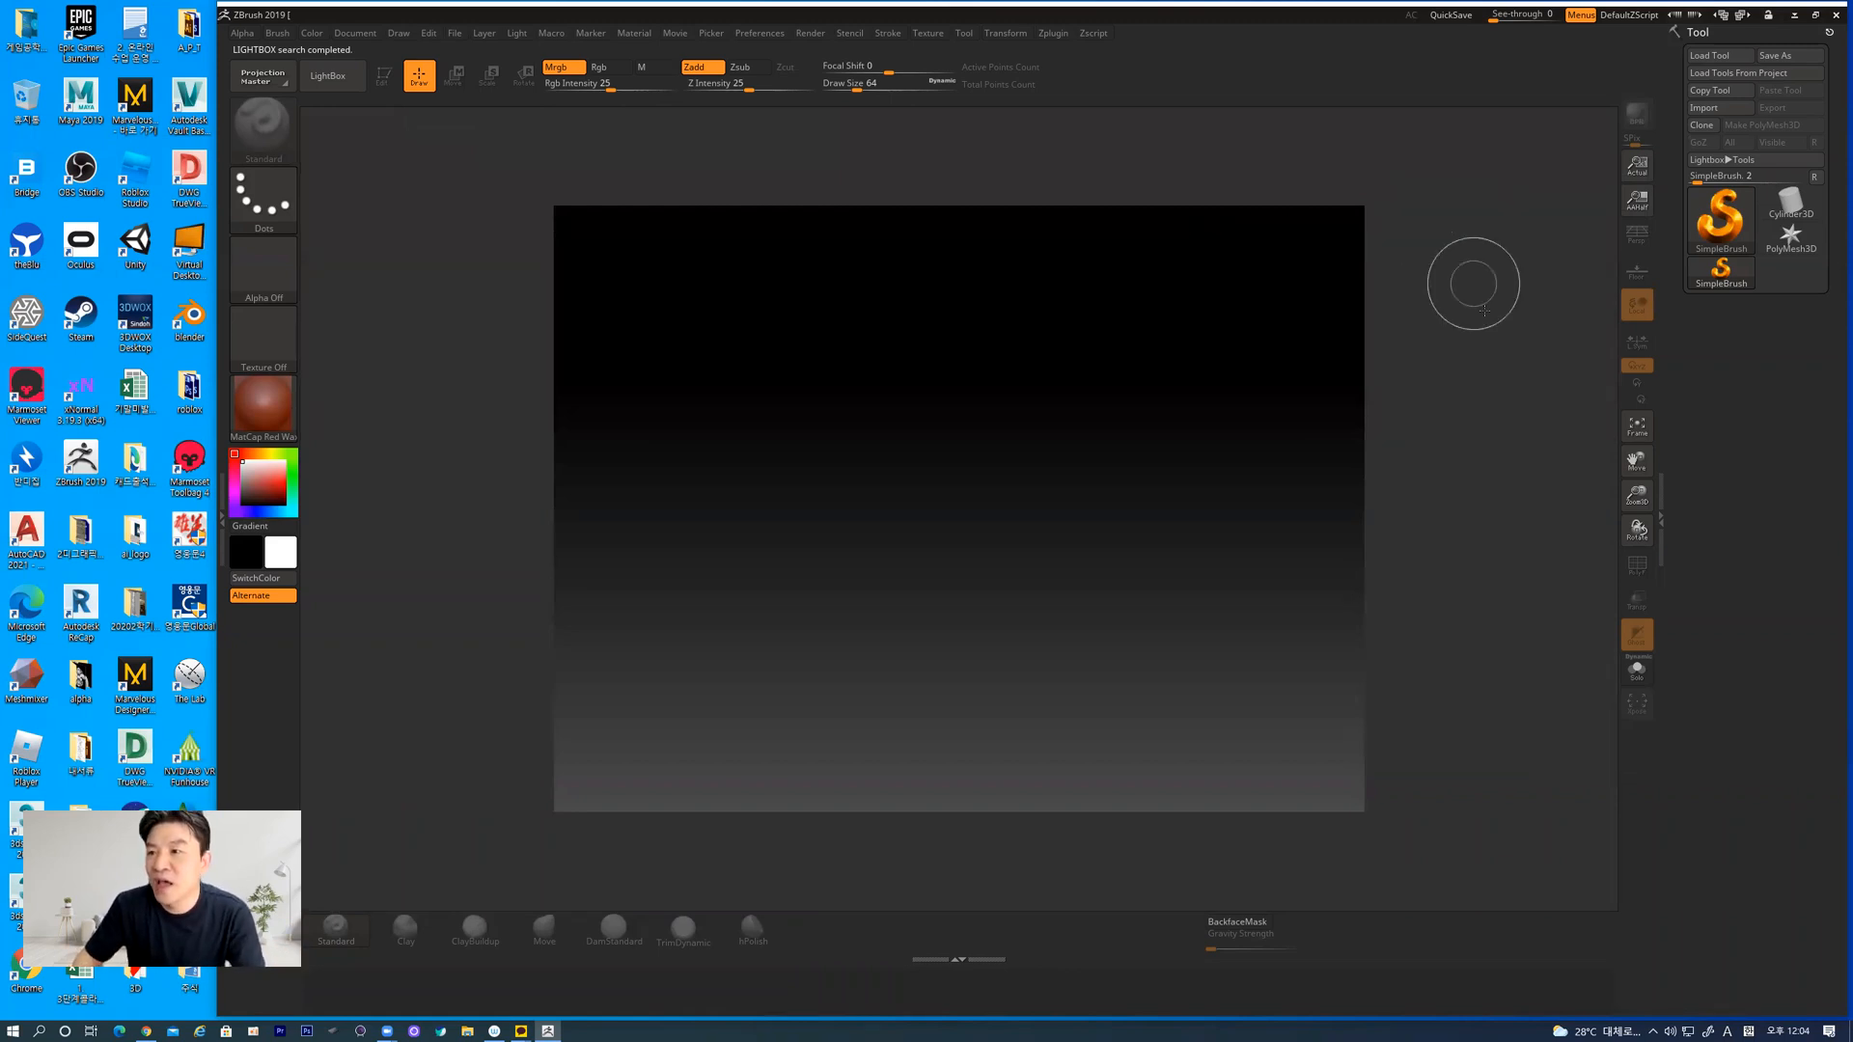
{"action": "left_click", "coordinate": [1810, 20]}
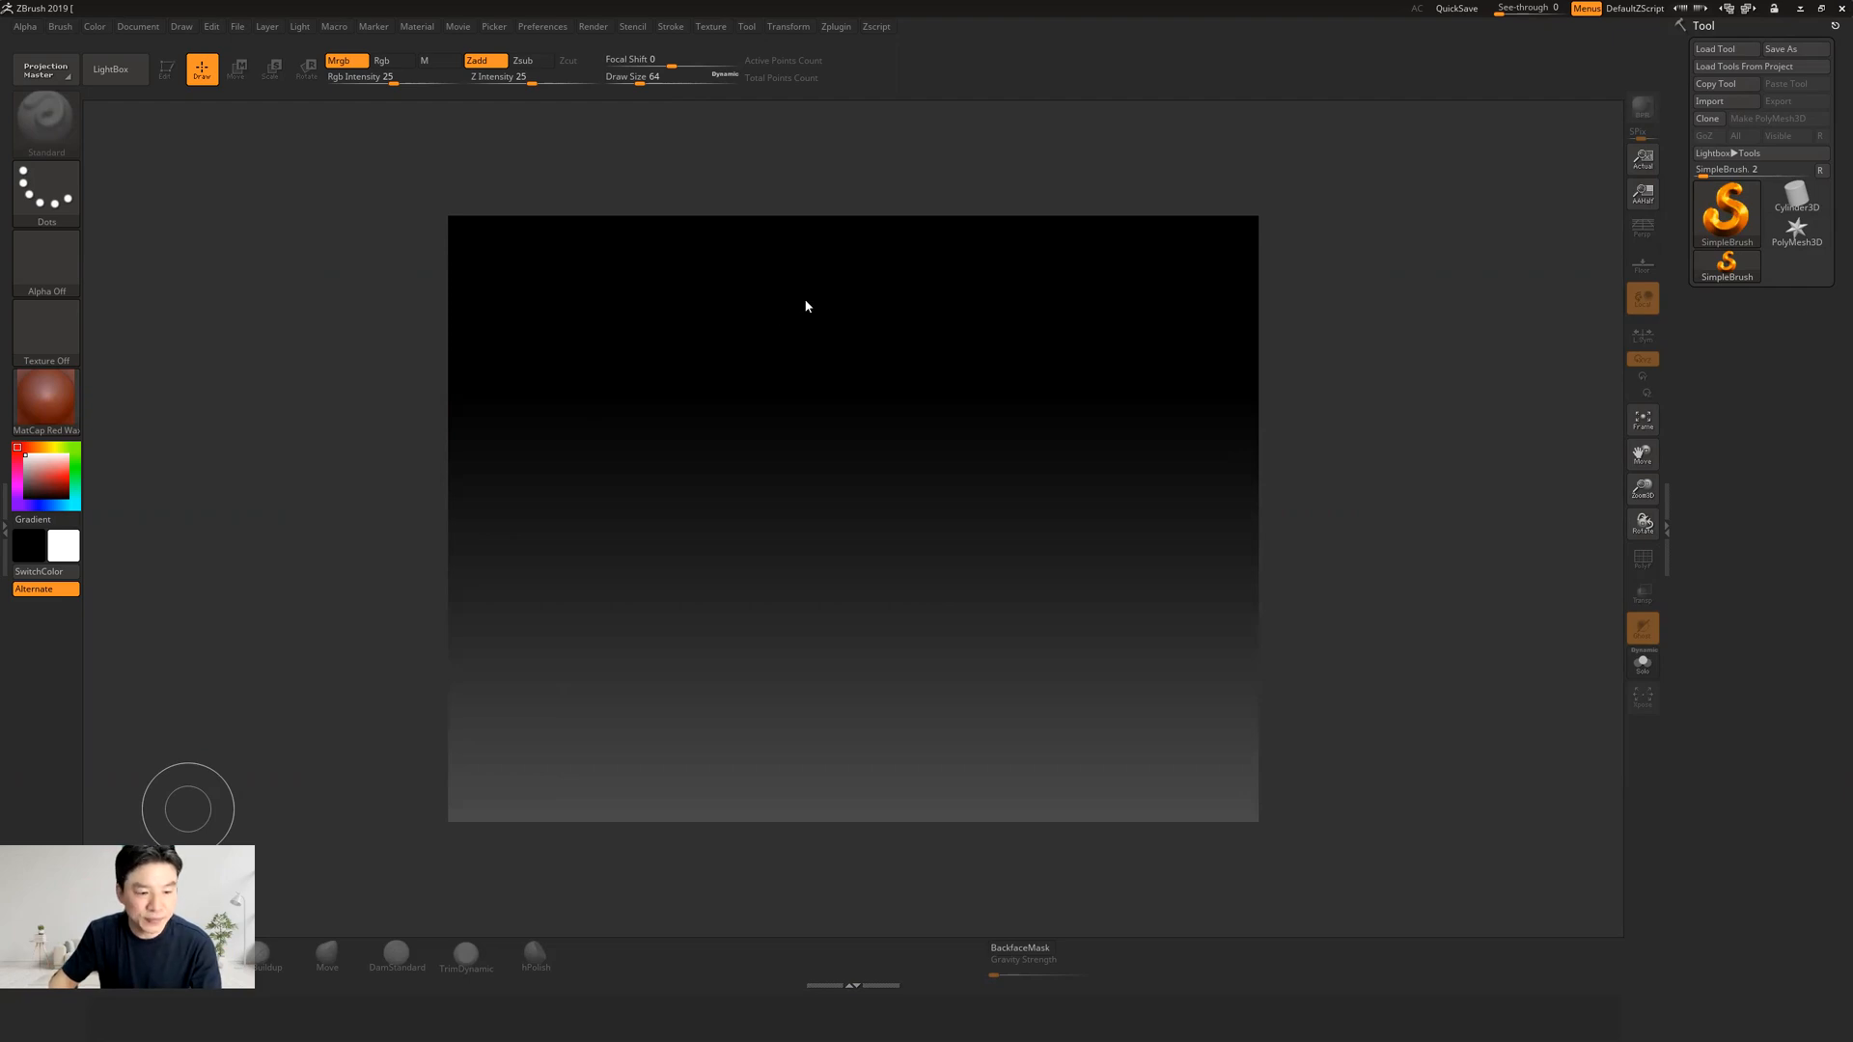
Step: Draw a Plane3D mesh on the canvas, turn on Edit mode and fit the plane to the view
{"action": "left_click", "coordinate": [1725, 212]}
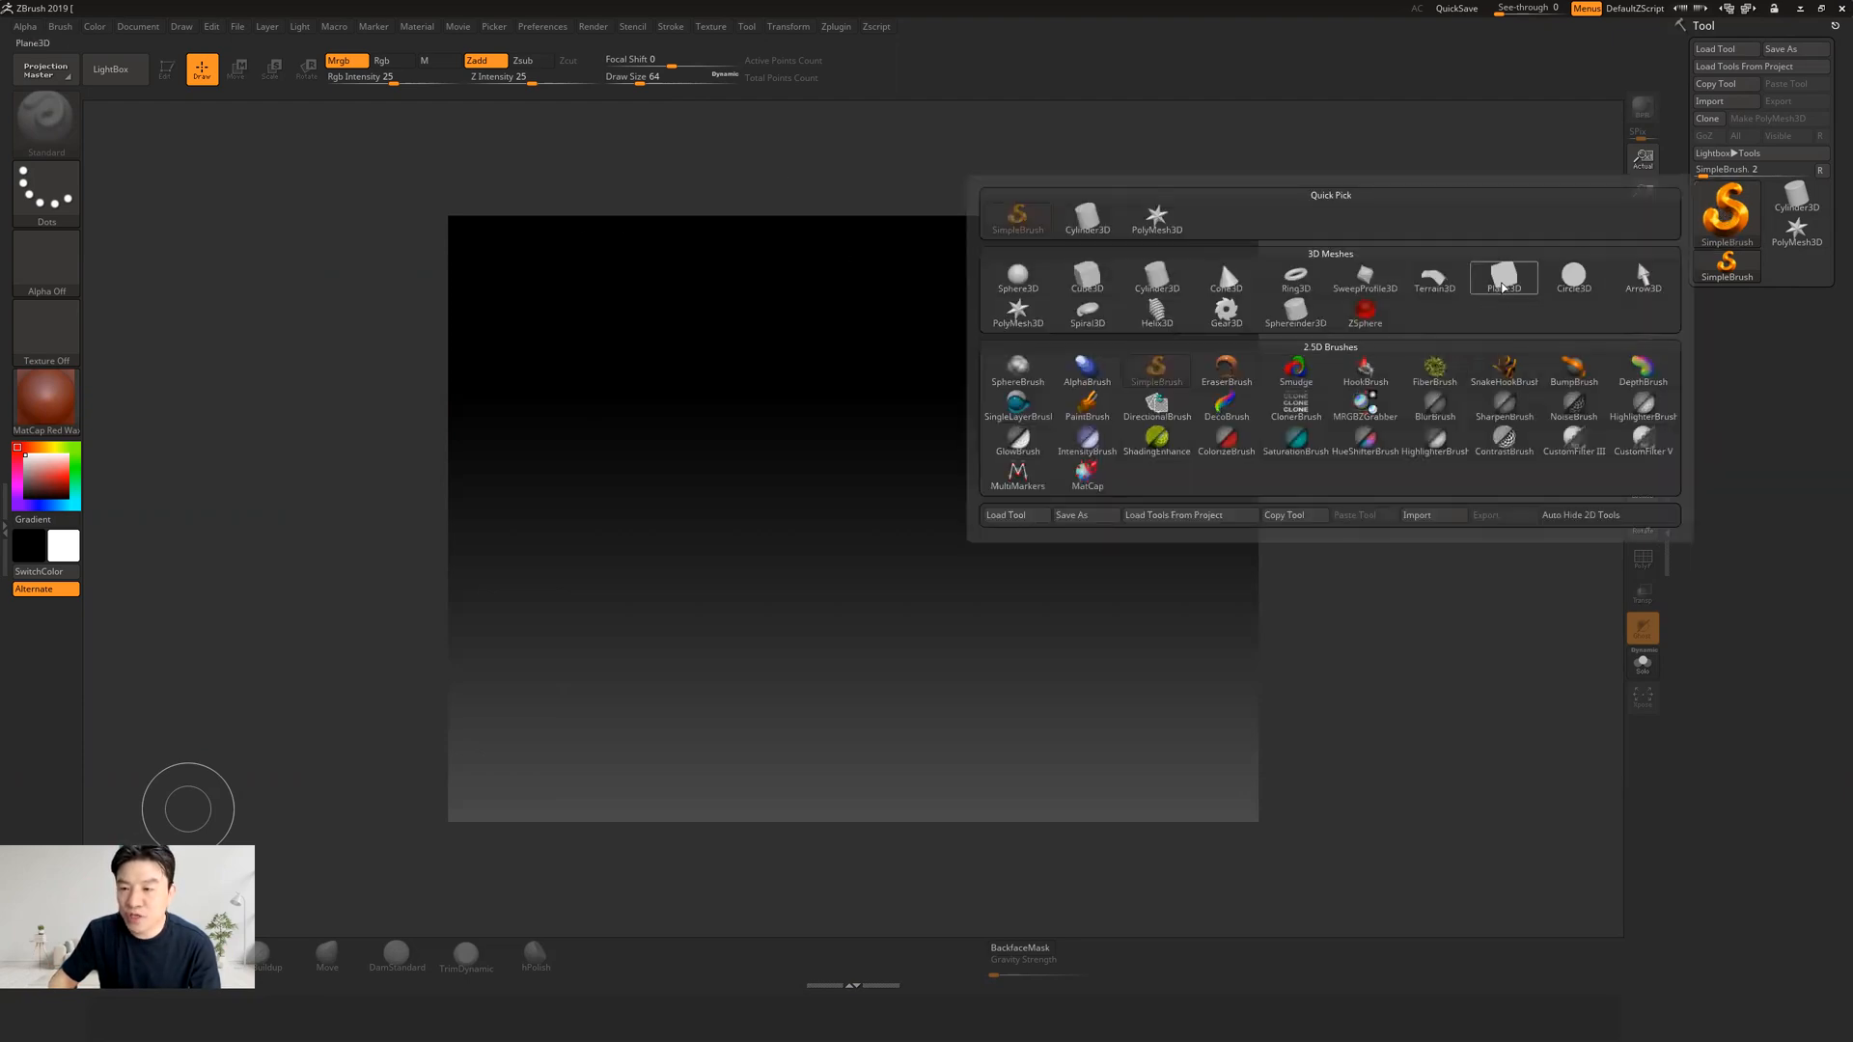
{"action": "mouse_move", "coordinate": [1502, 287]}
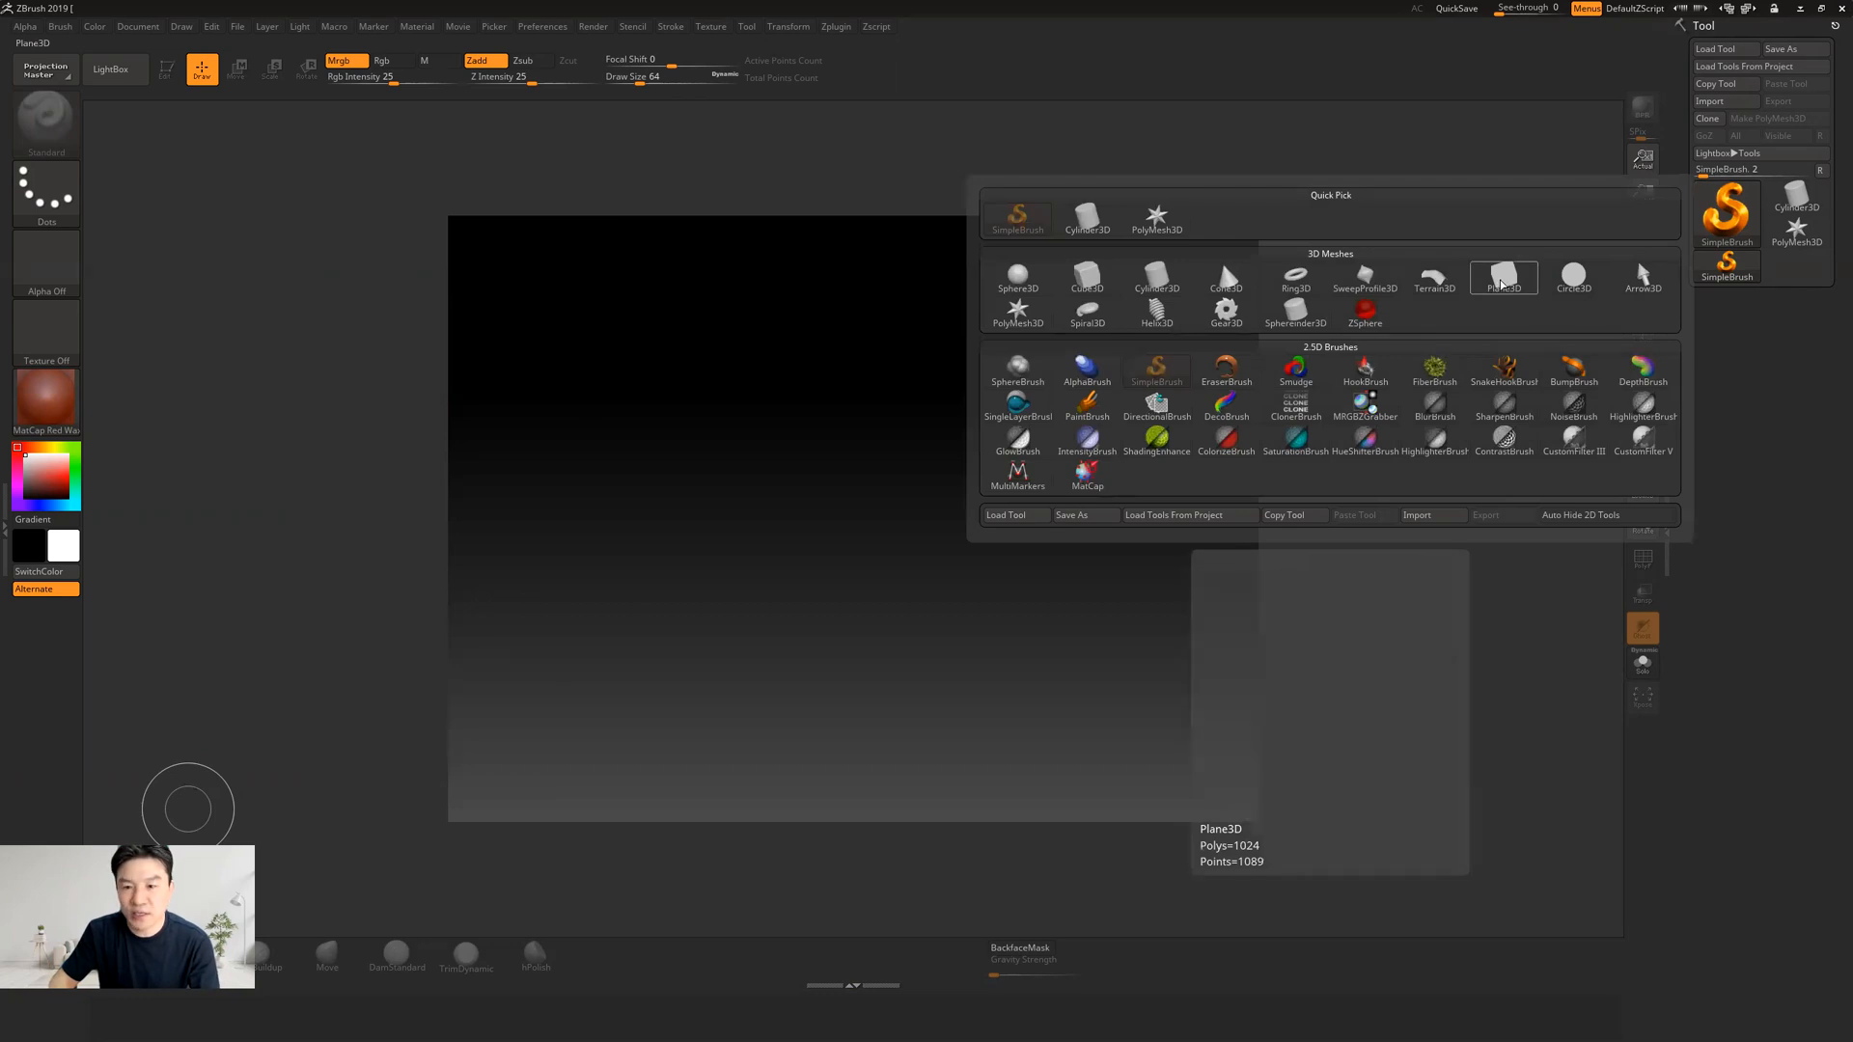
{"action": "left_click", "coordinate": [1501, 285]}
{"action": "left_click_drag", "start_coordinate": [828, 476], "coordinate": [806, 705]}
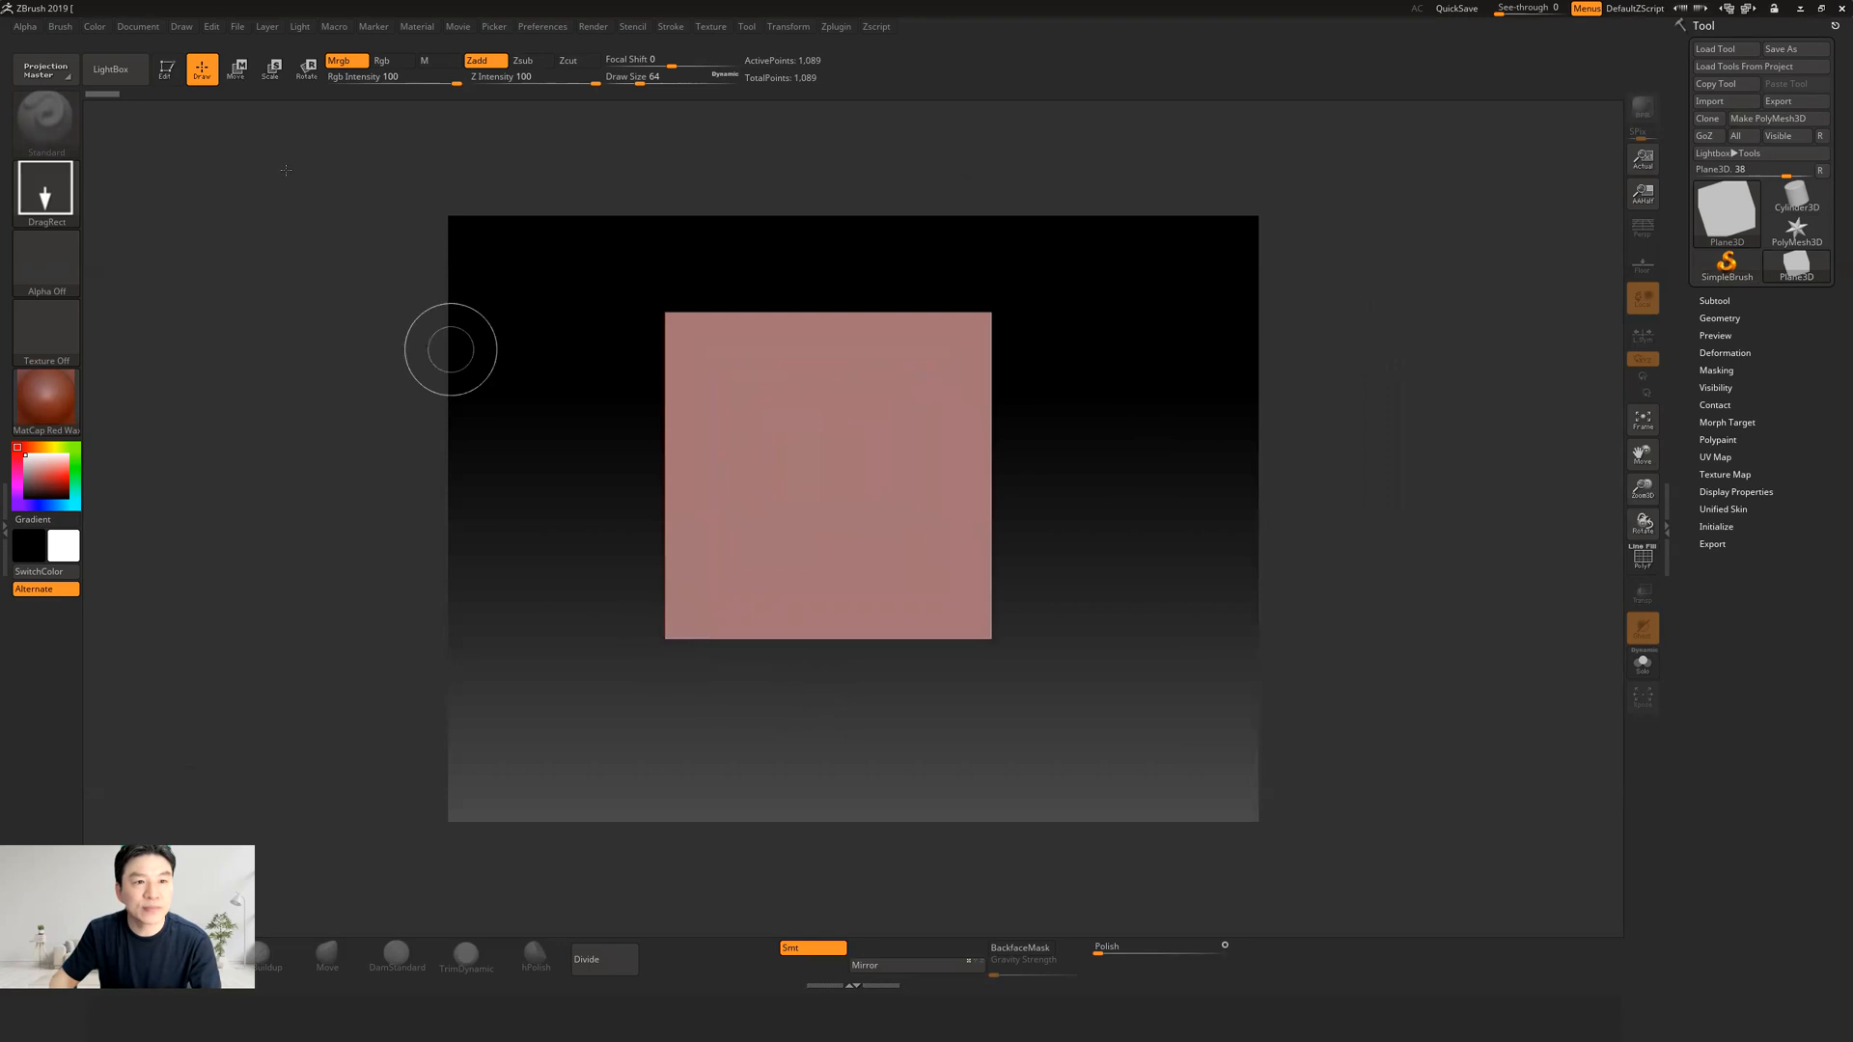
{"action": "left_click", "coordinate": [166, 69]}
{"action": "mouse_move", "coordinate": [1099, 453]}
{"action": "left_mouse_down"}
{"action": "mouse_move", "coordinate": [1110, 463]}
{"action": "mouse_move", "coordinate": [1001, 470]}
{"action": "mouse_move", "coordinate": [1134, 476]}
{"action": "mouse_move", "coordinate": [1098, 486]}
{"action": "mouse_move", "coordinate": [1145, 509]}
{"action": "mouse_move", "coordinate": [1153, 476]}
{"action": "mouse_move", "coordinate": [1151, 501]}
{"action": "left_mouse_up"}
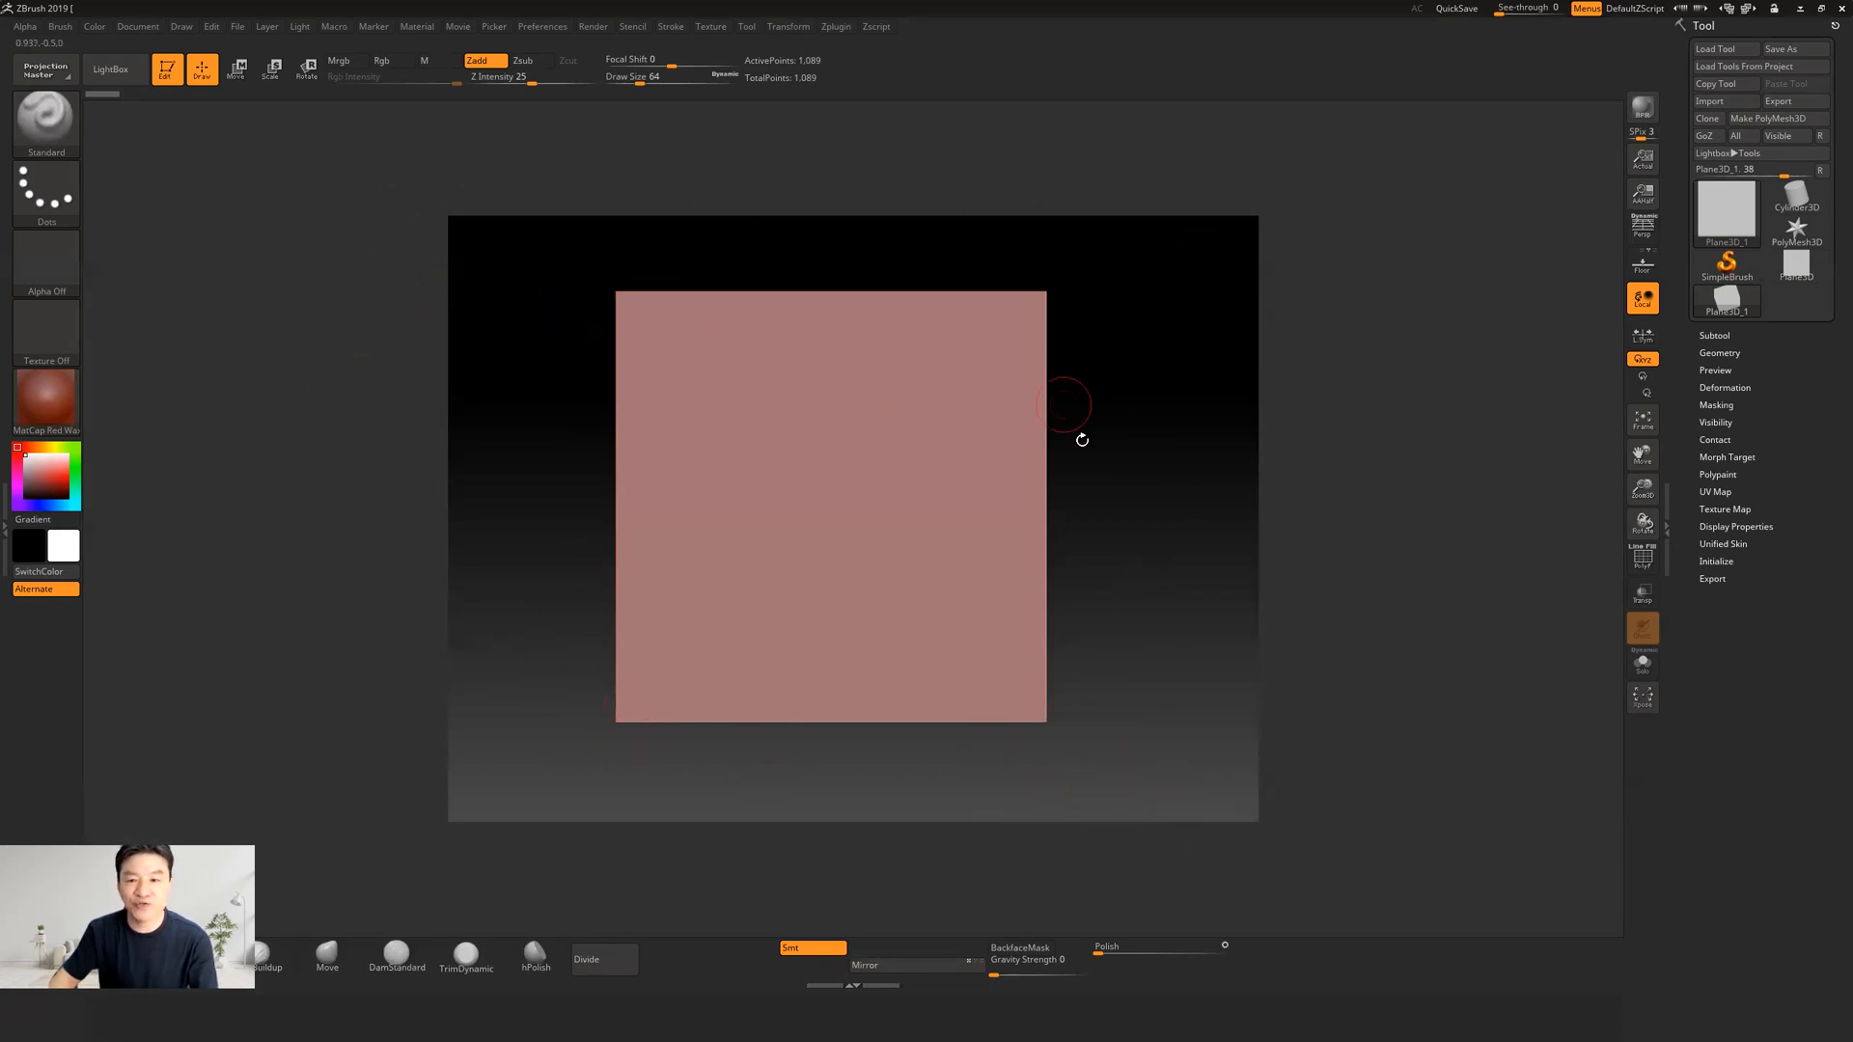
{"action": "key", "text": "f"}
{"action": "mouse_move", "coordinate": [1183, 441]}
{"action": "left_mouse_down", "text": "alt"}
{"action": "mouse_move", "coordinate": [1187, 467]}
{"action": "mouse_move", "coordinate": [1186, 444]}
{"action": "left_mouse_up", "text": "alt"}
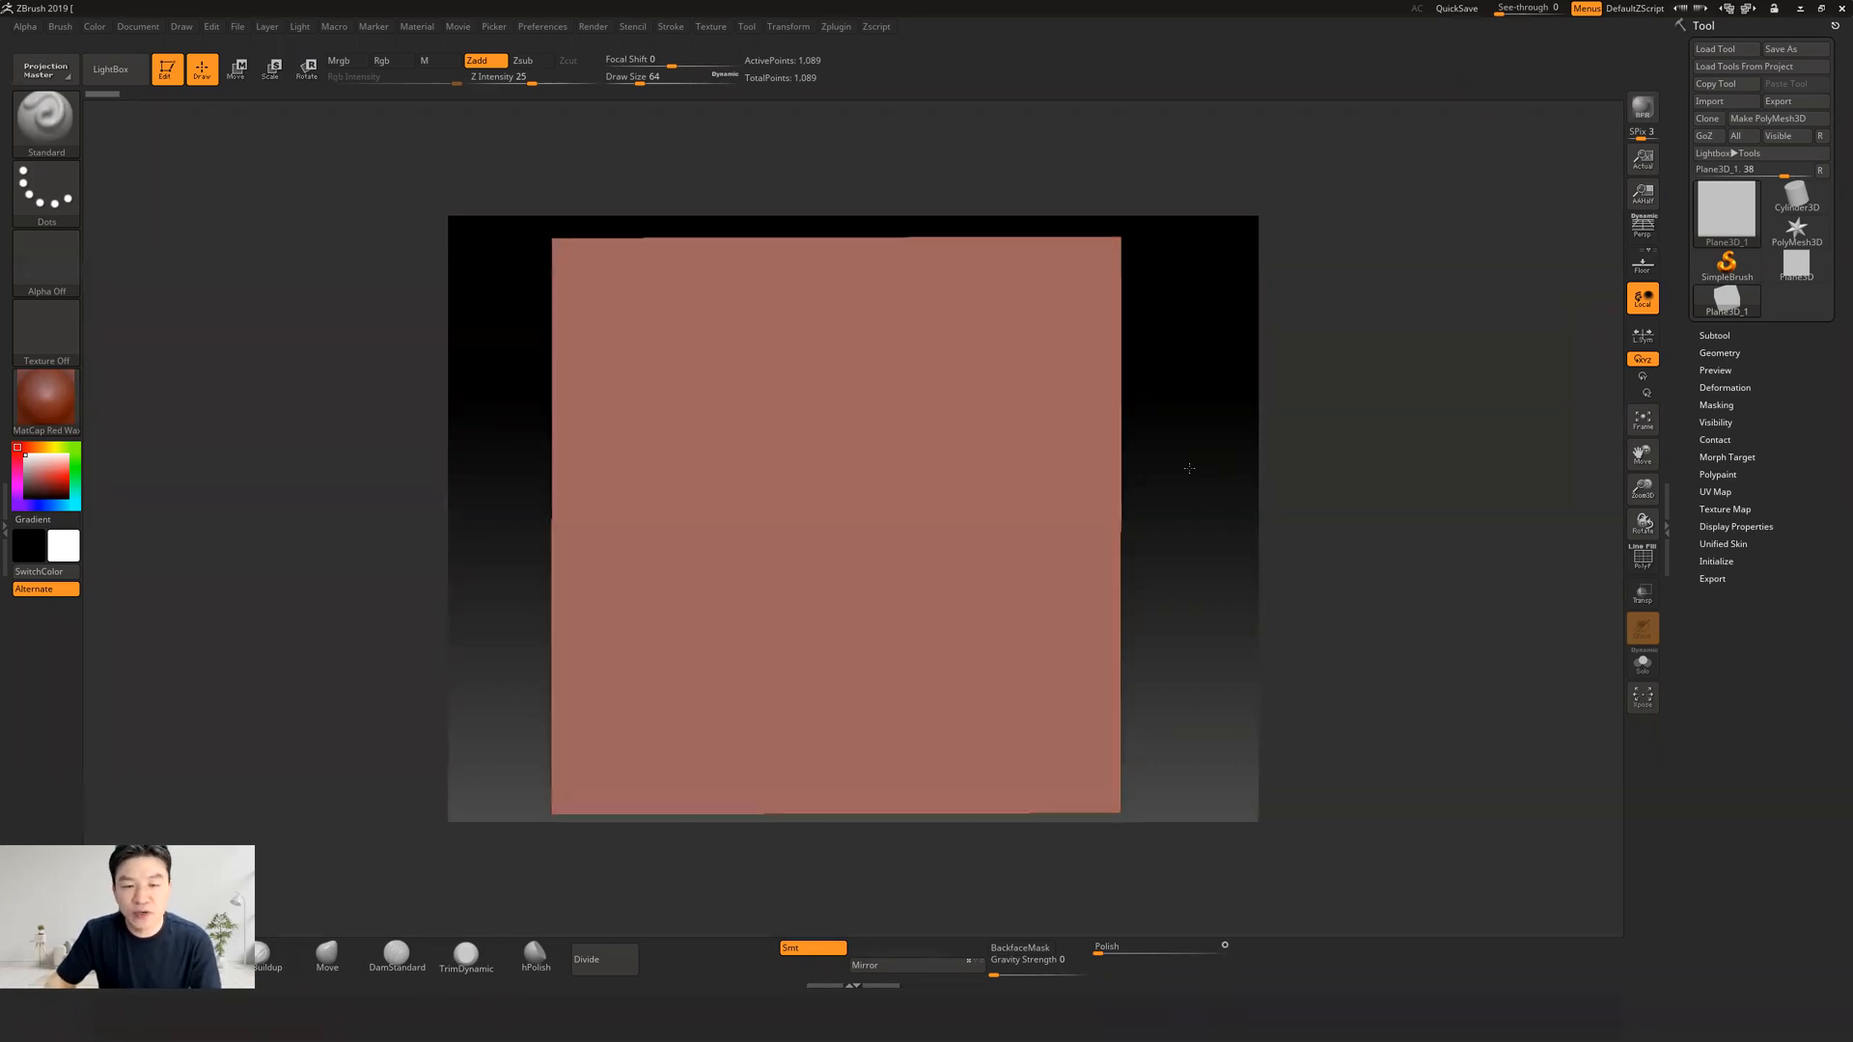
{"action": "left_click_drag", "start_coordinate": [1217, 411], "coordinate": [1212, 407], "text": "alt"}
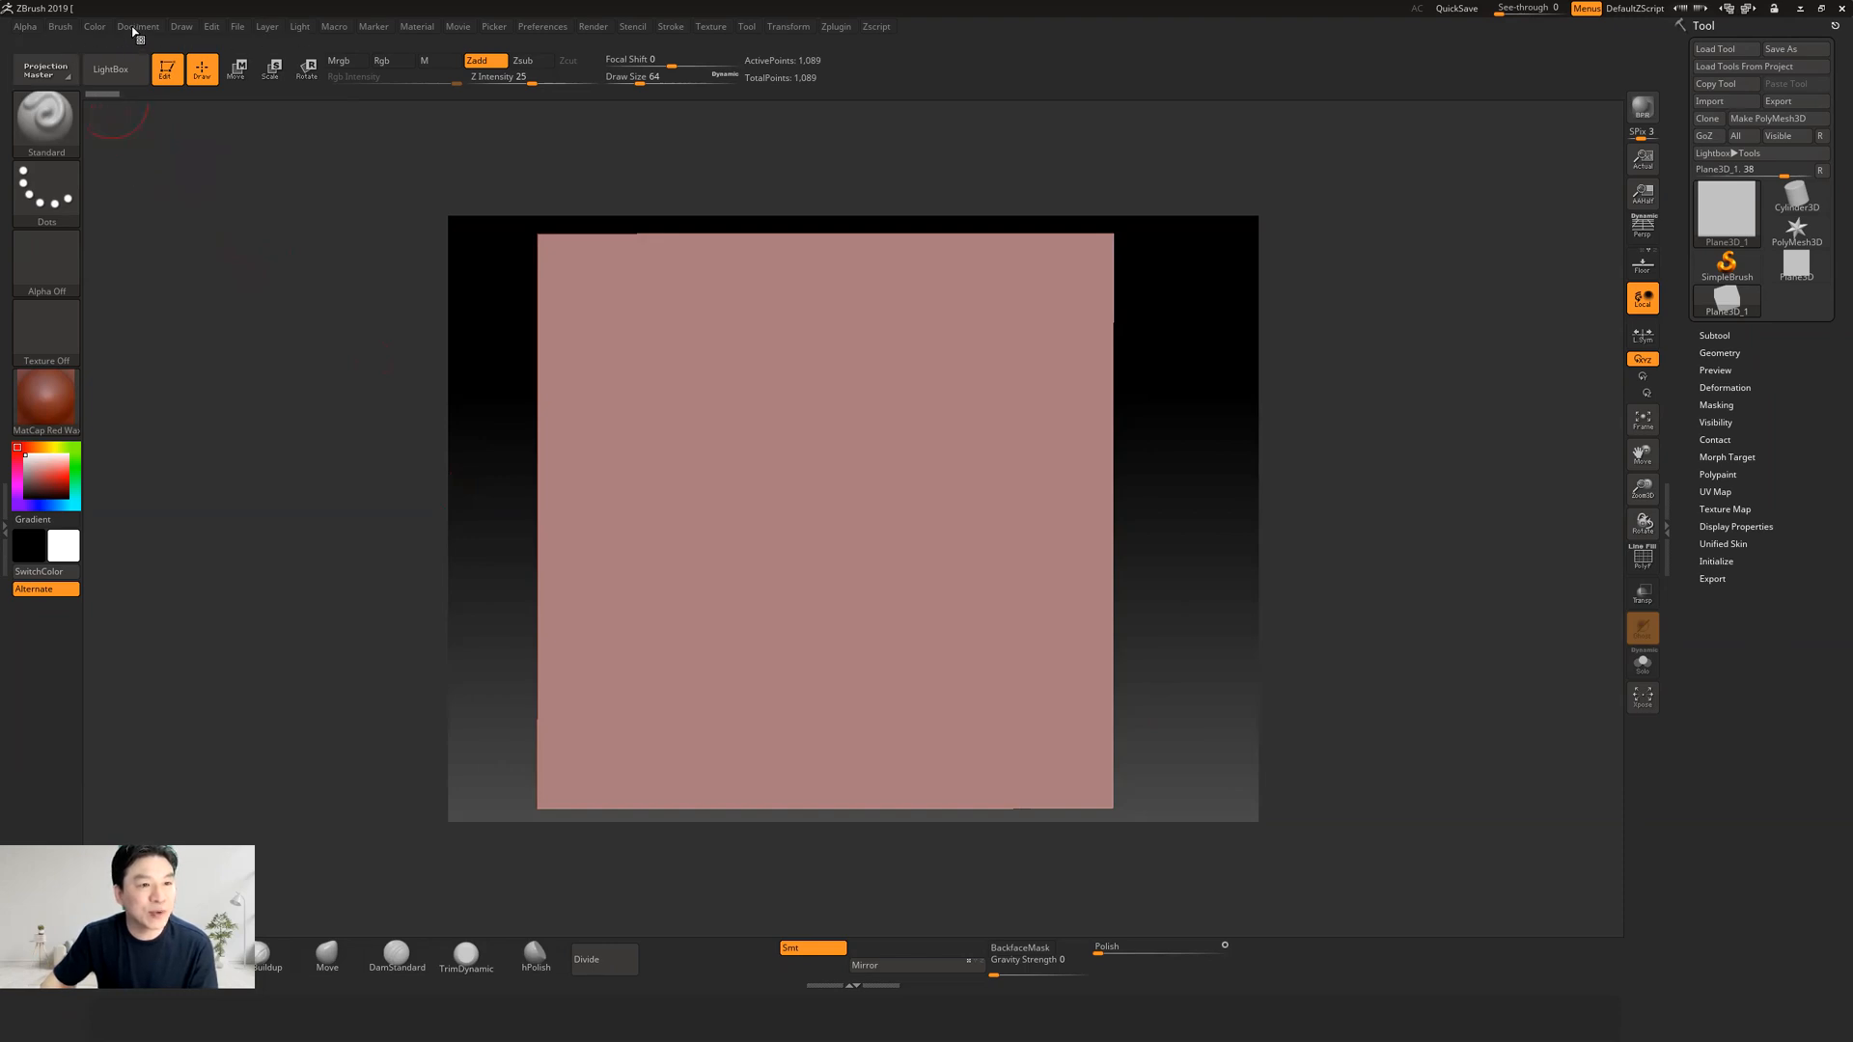
Step: Resize the document to 1024 wide by 1024 high and accept the resize
{"action": "left_click", "coordinate": [137, 27]}
{"action": "left_click", "coordinate": [141, 29]}
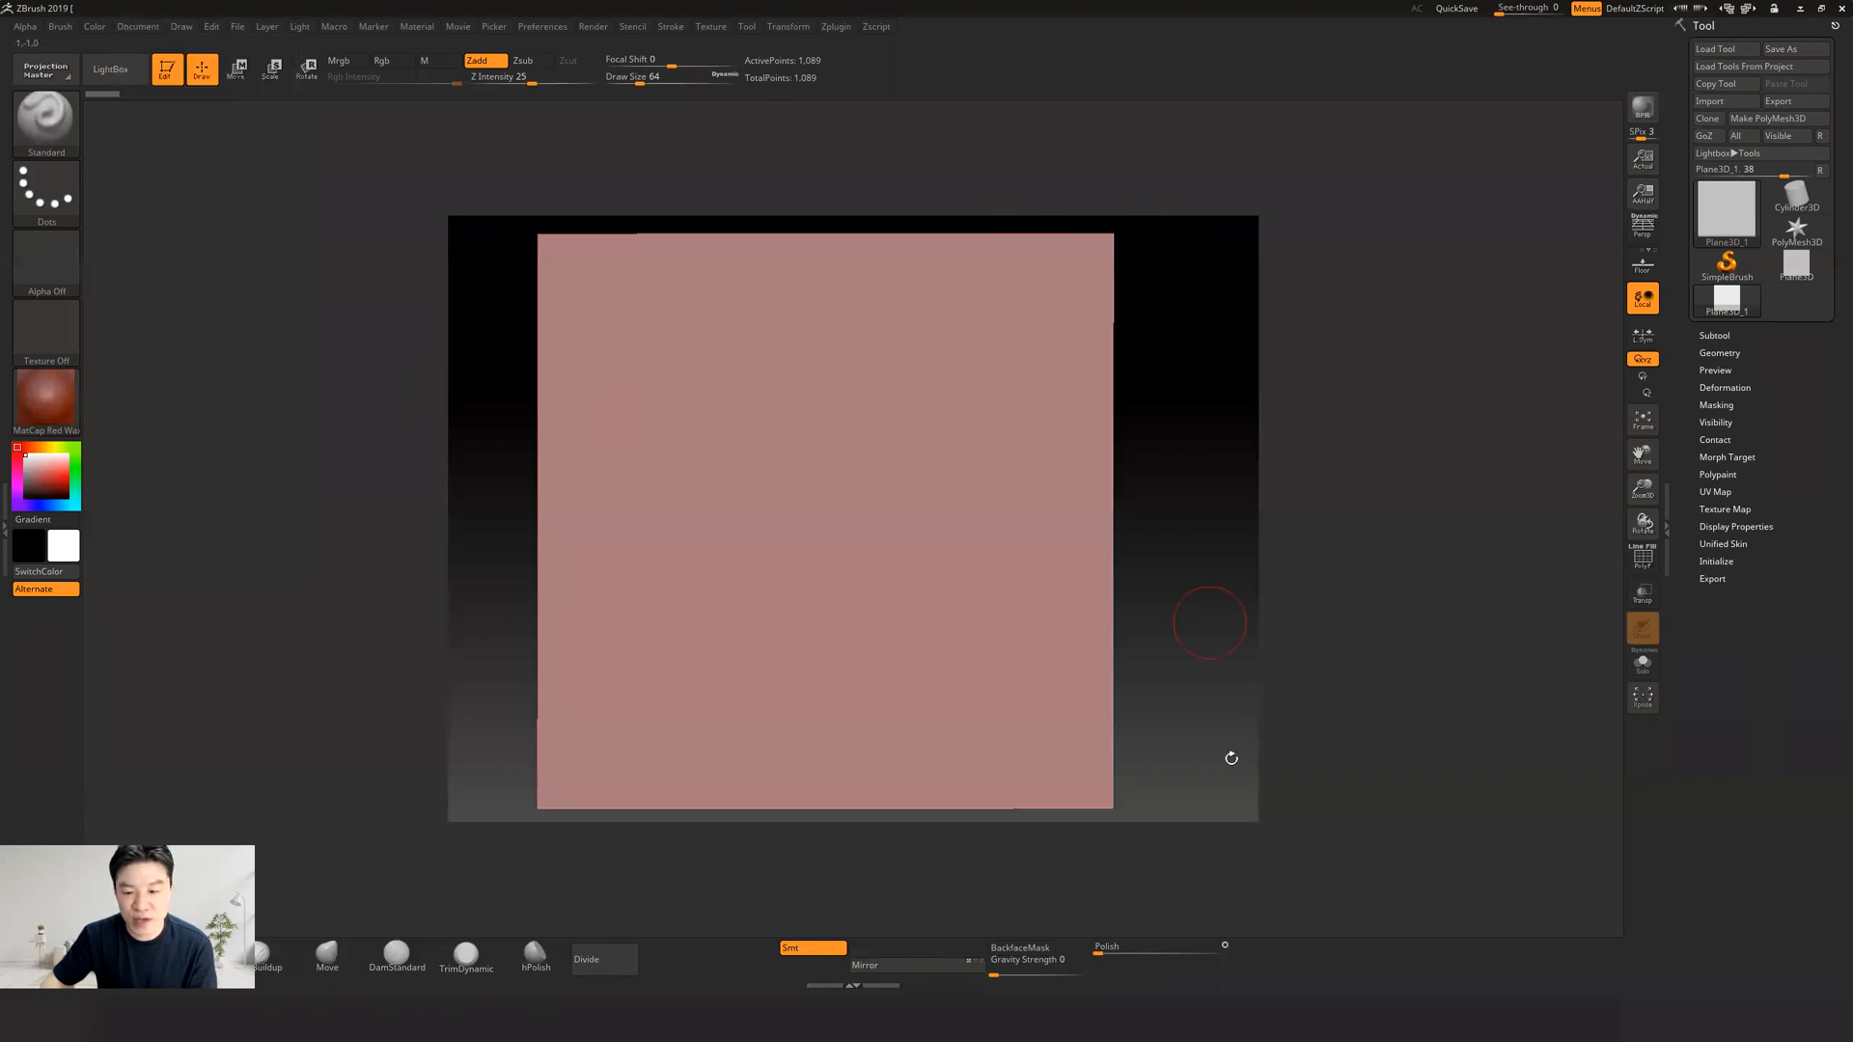
{"action": "left_click", "coordinate": [141, 28]}
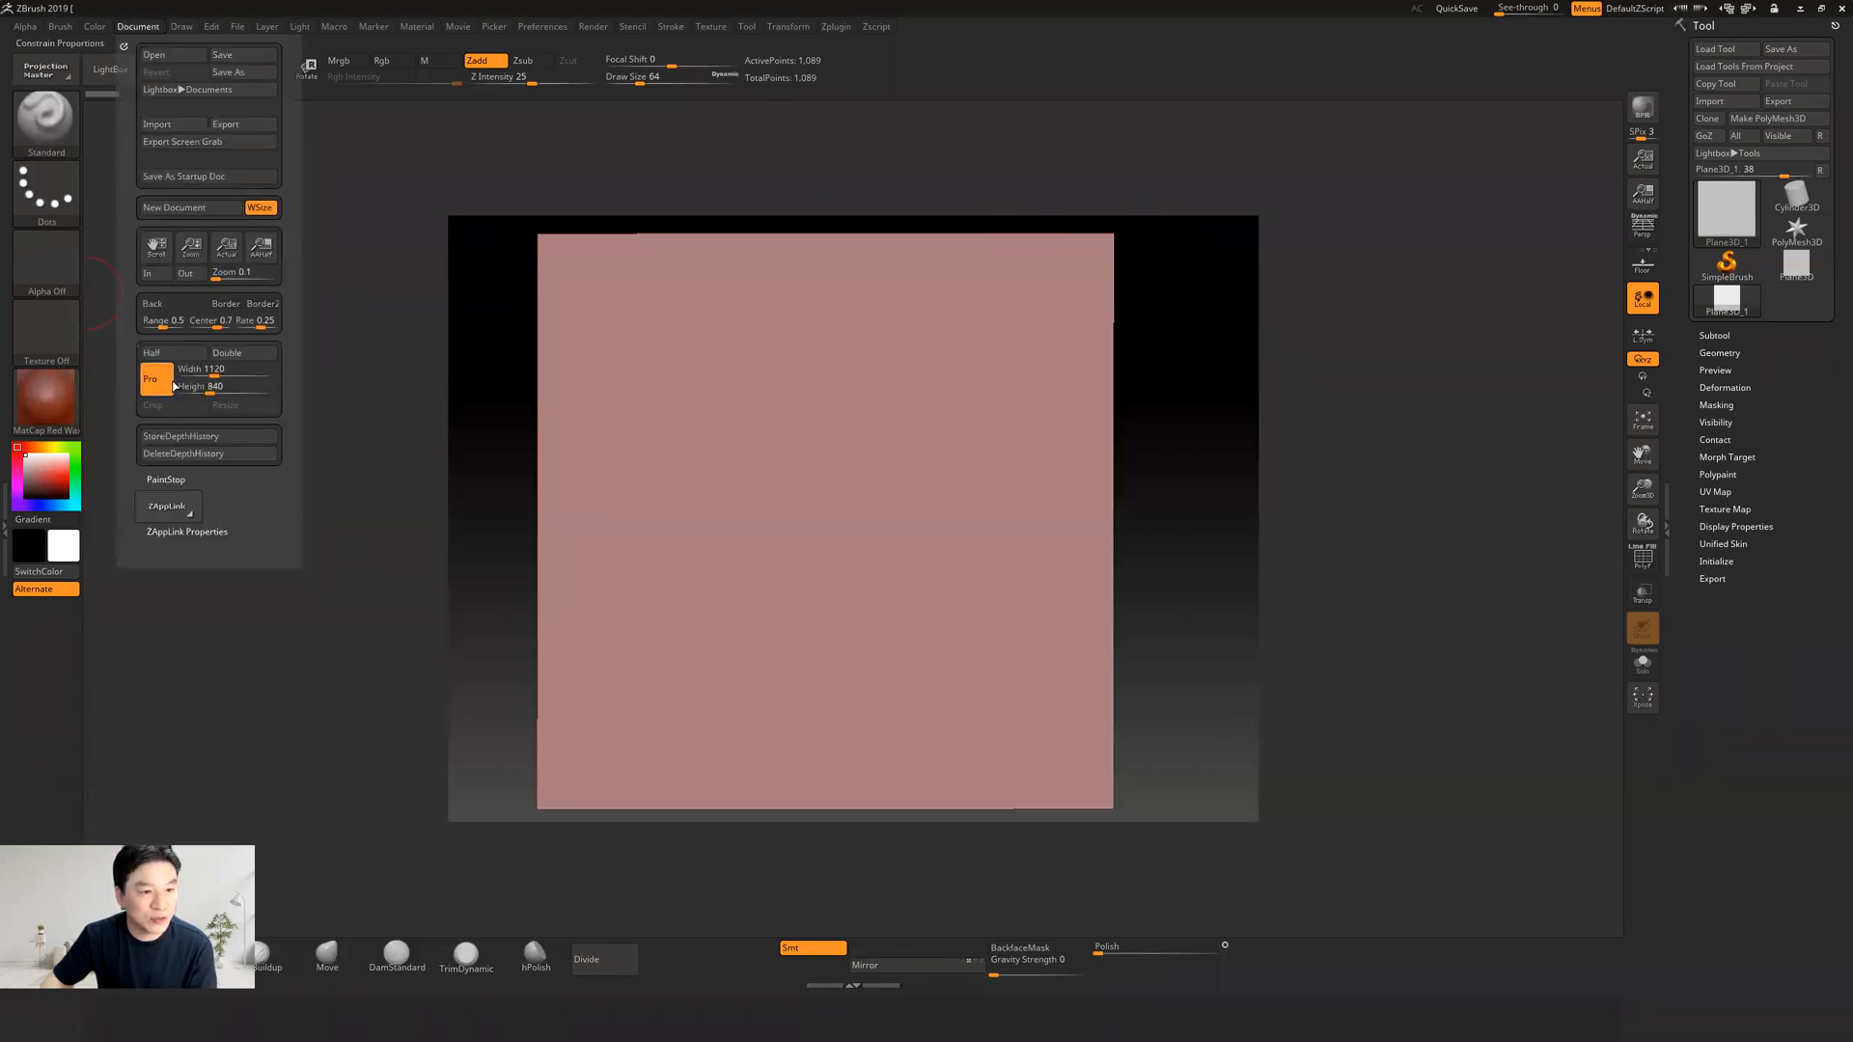
{"action": "type", "text": "1024"}
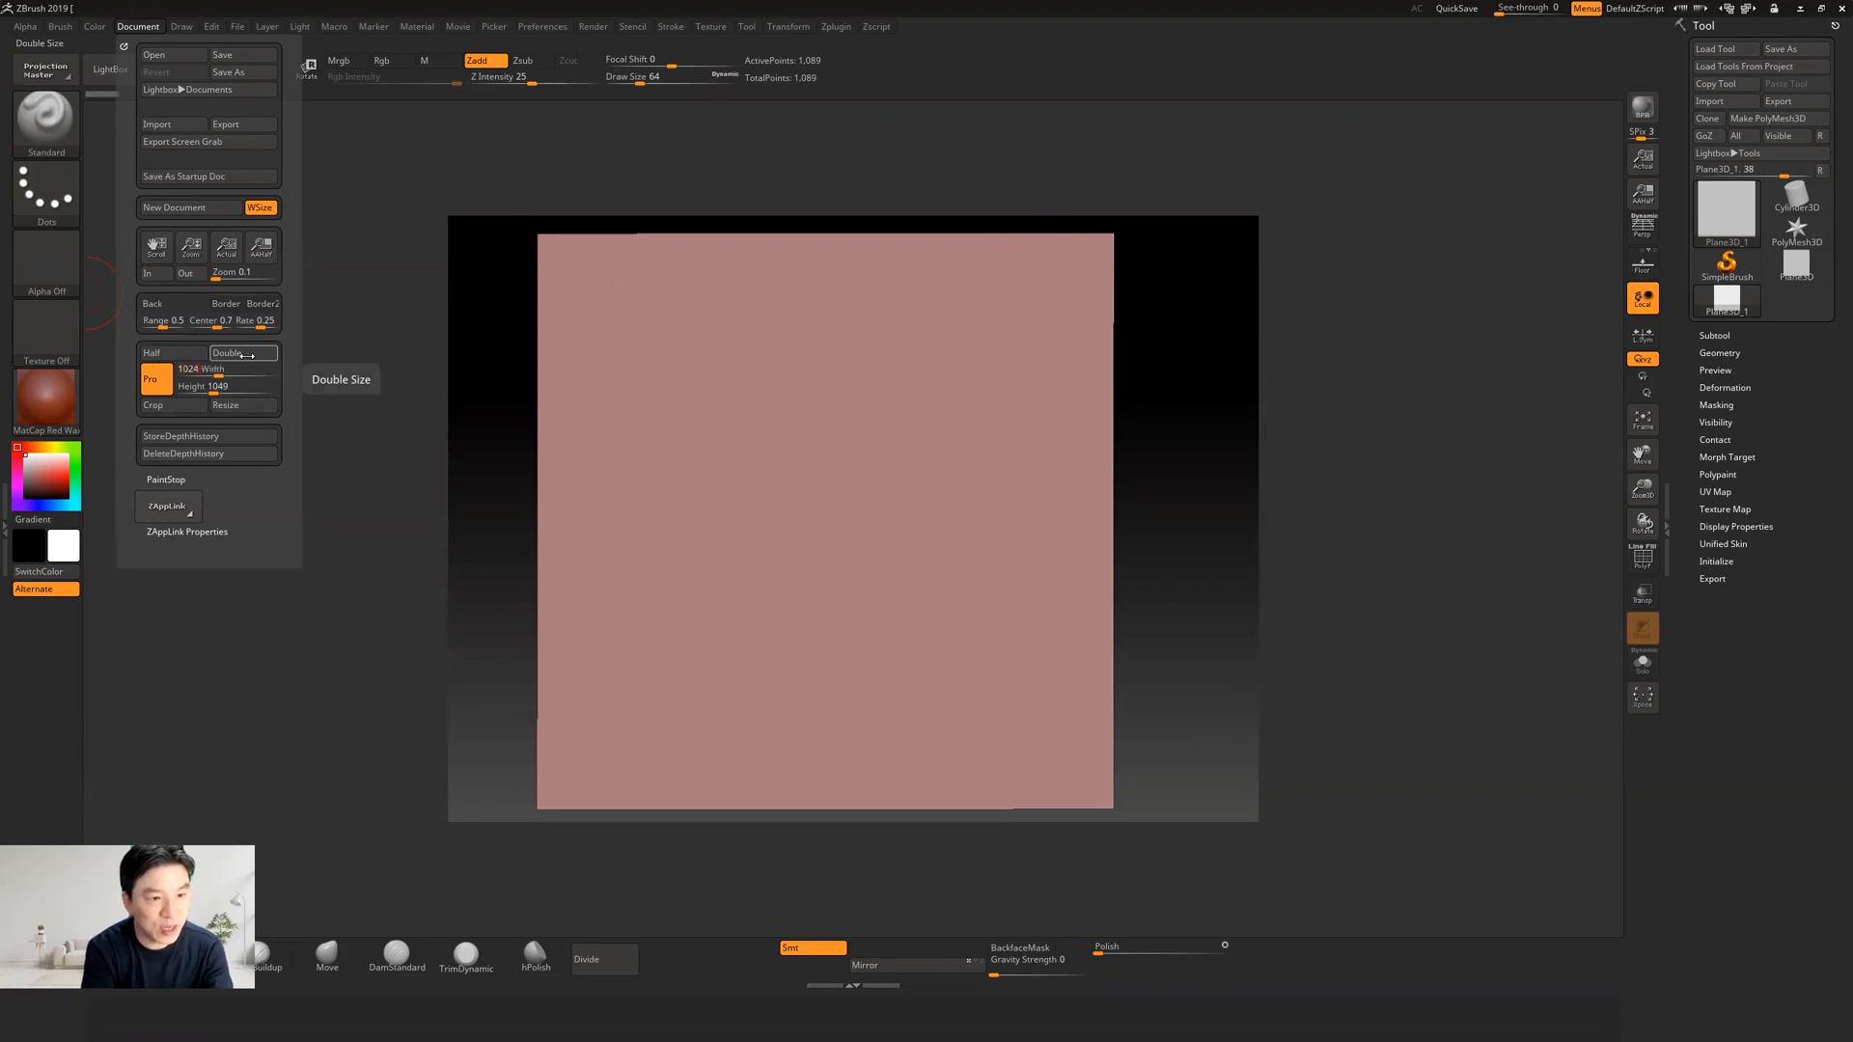
{"action": "key", "text": "Tab"}
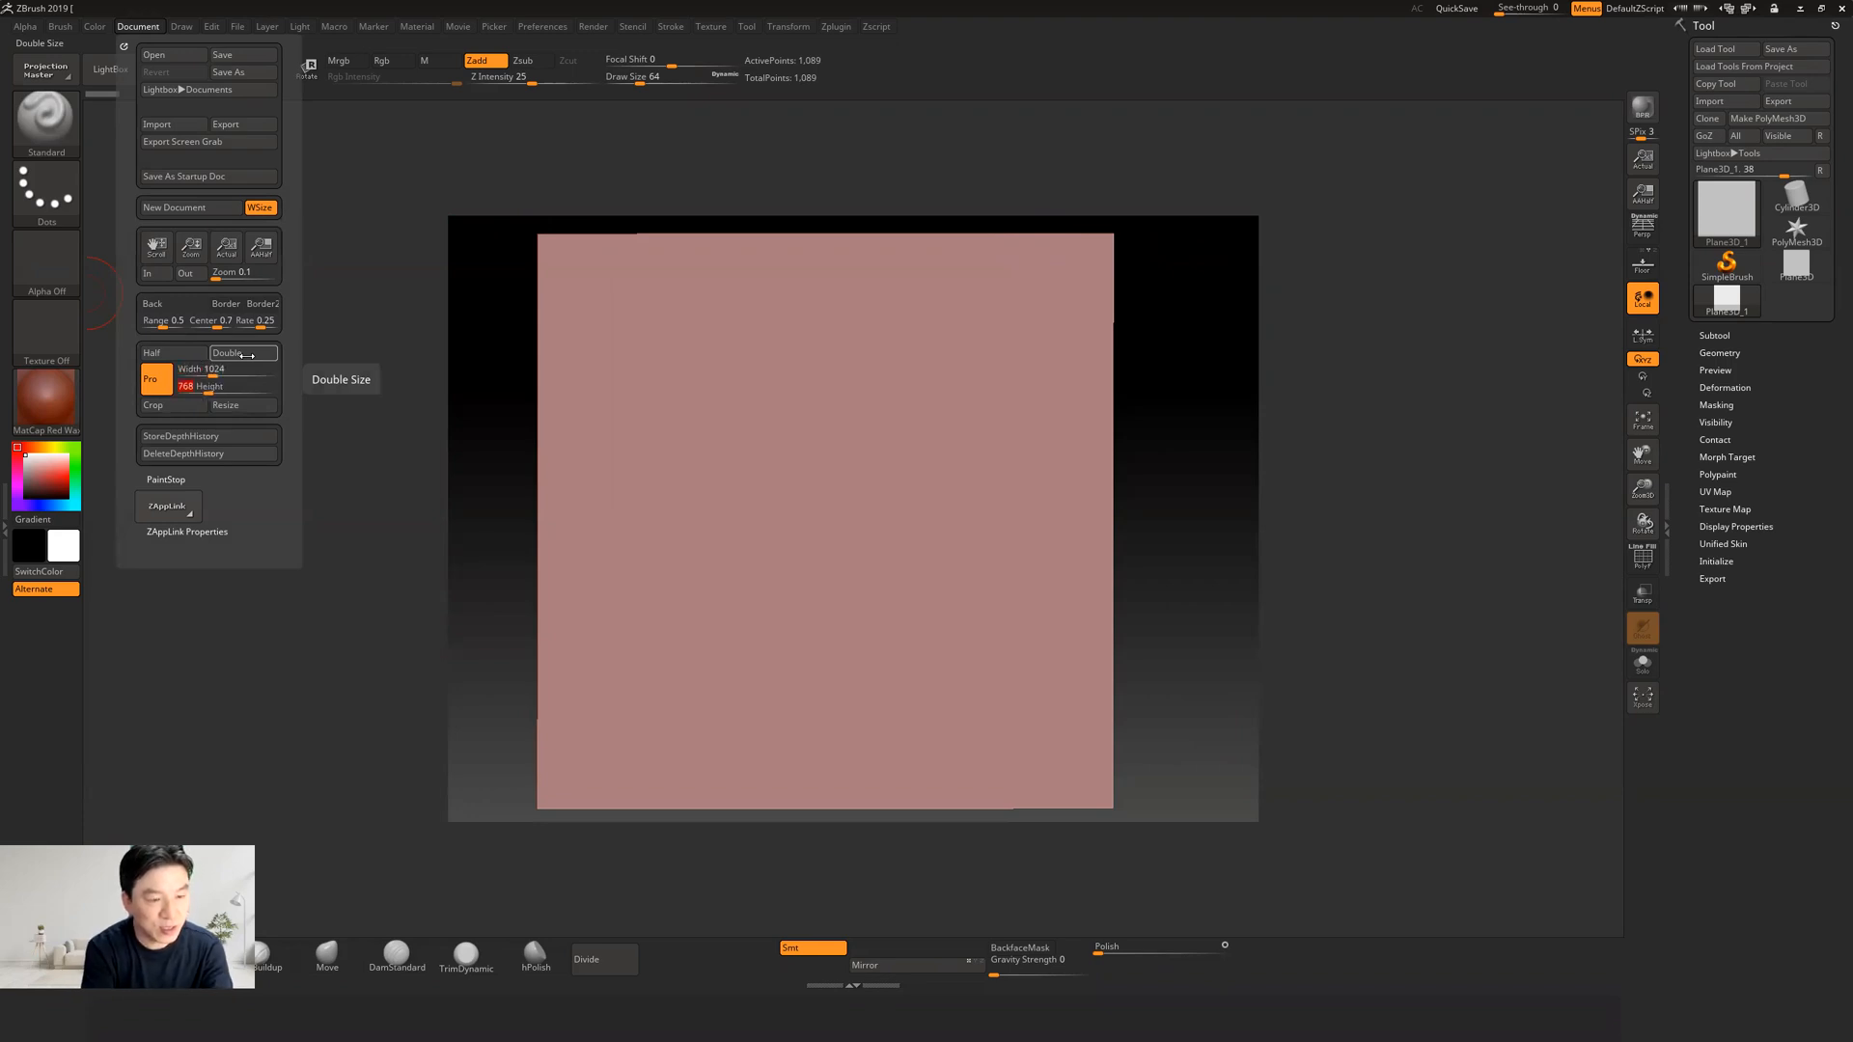
{"action": "type", "text": "1024"}
{"action": "key", "text": "Return"}
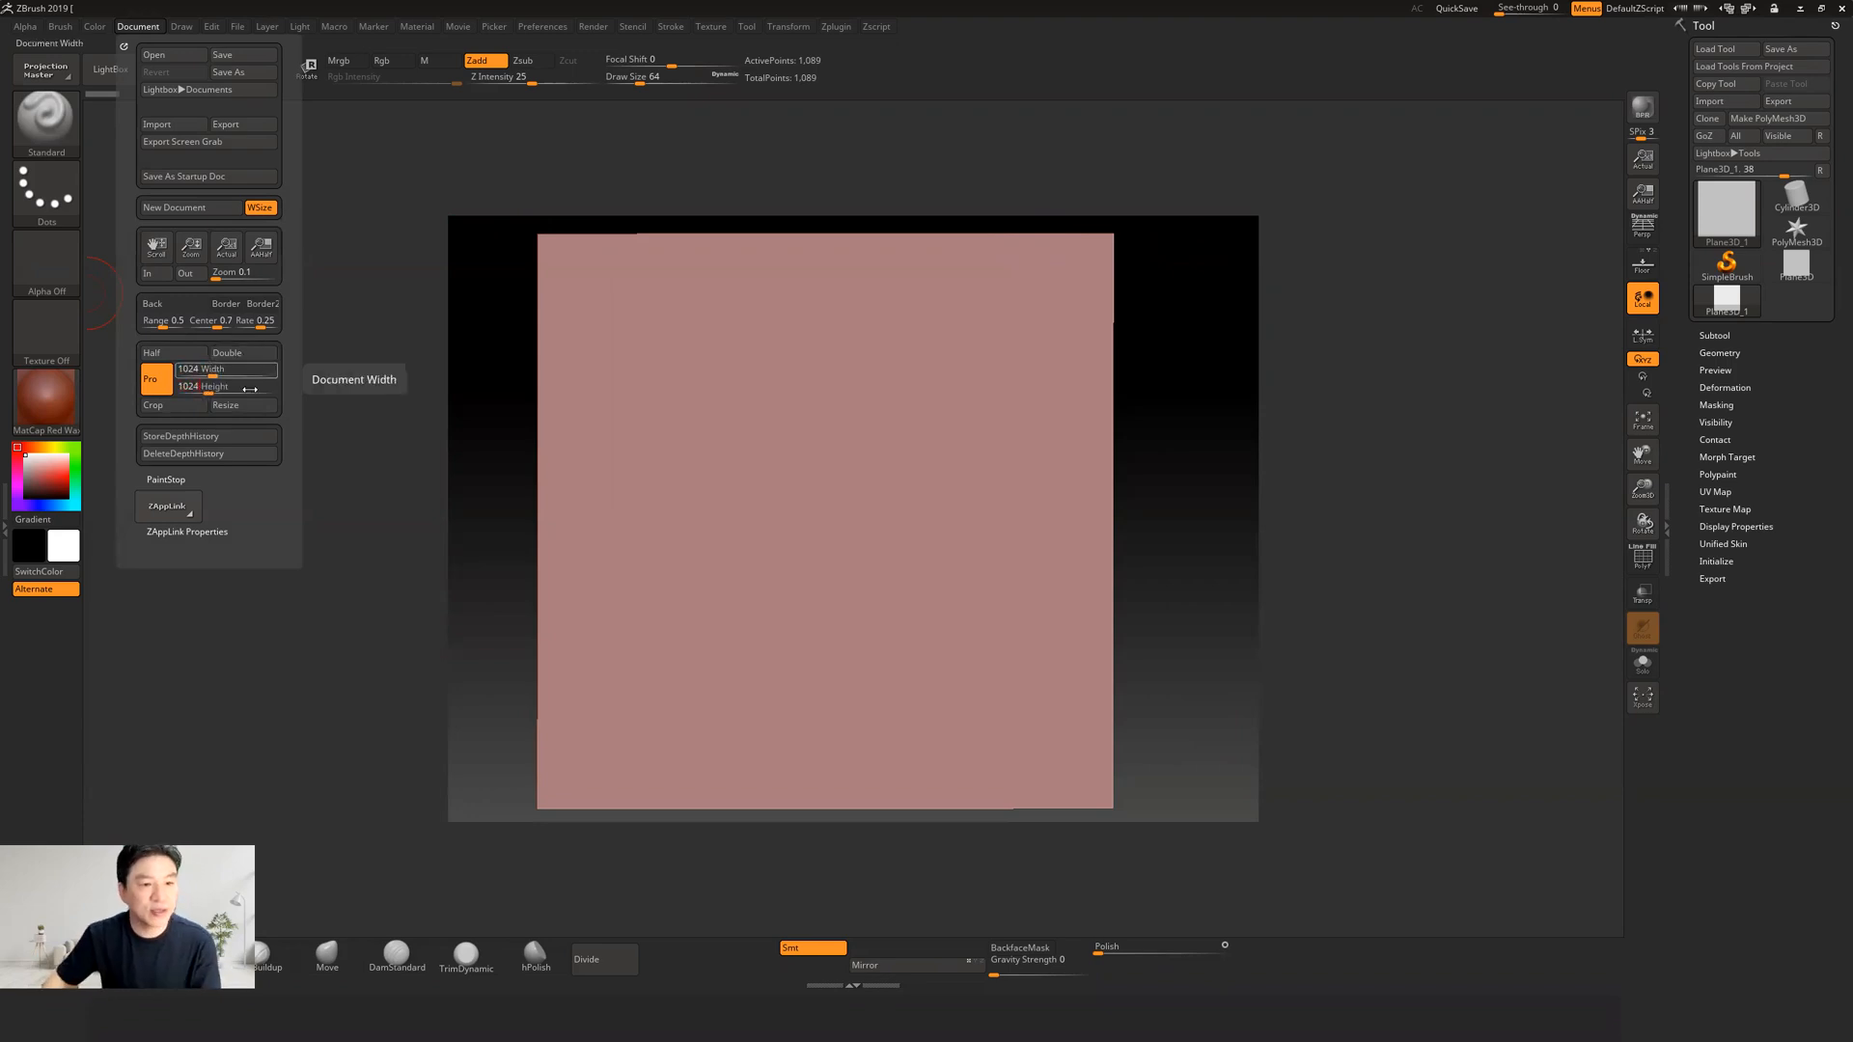
{"action": "left_click", "coordinate": [235, 407]}
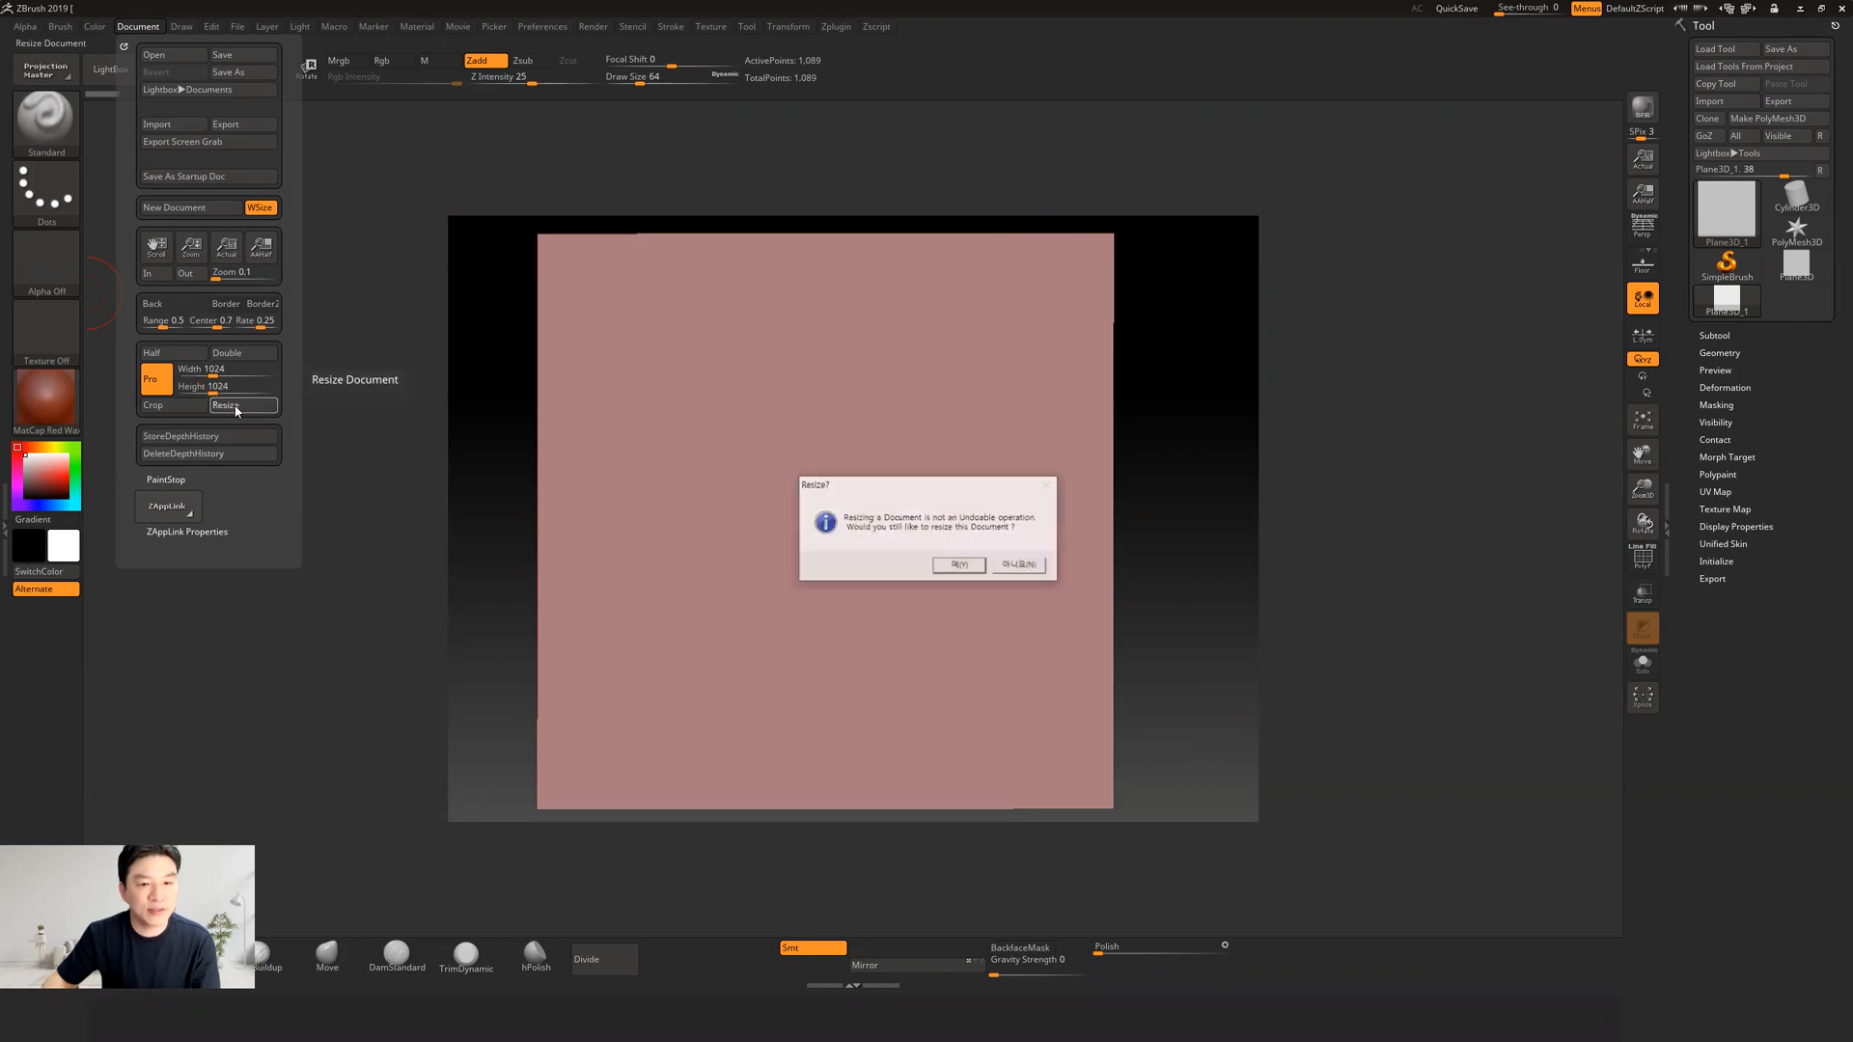
{"action": "left_click", "coordinate": [957, 567]}
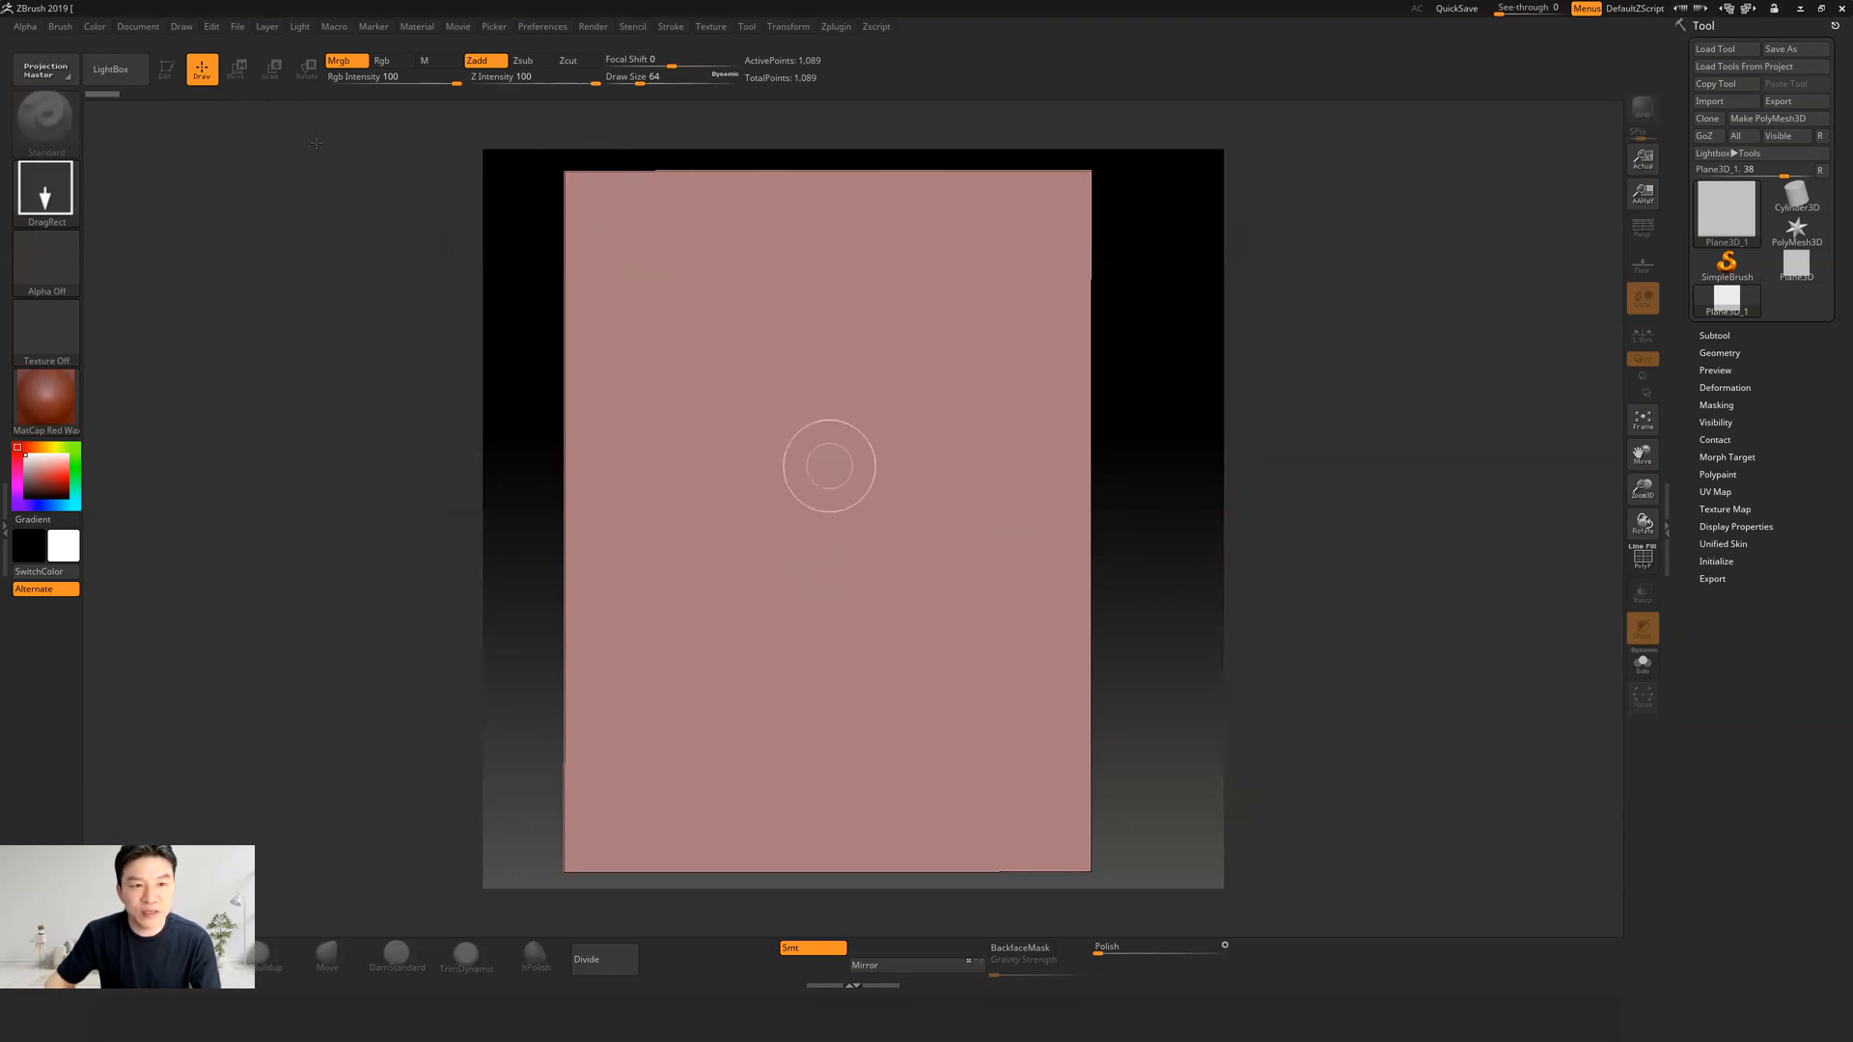
Step: Redraw the plane on the resized canvas in Edit mode, clear the leftover image and frame the plane facing front
{"action": "left_click_drag", "start_coordinate": [855, 479], "coordinate": [890, 765]}
{"action": "left_click", "coordinate": [171, 79]}
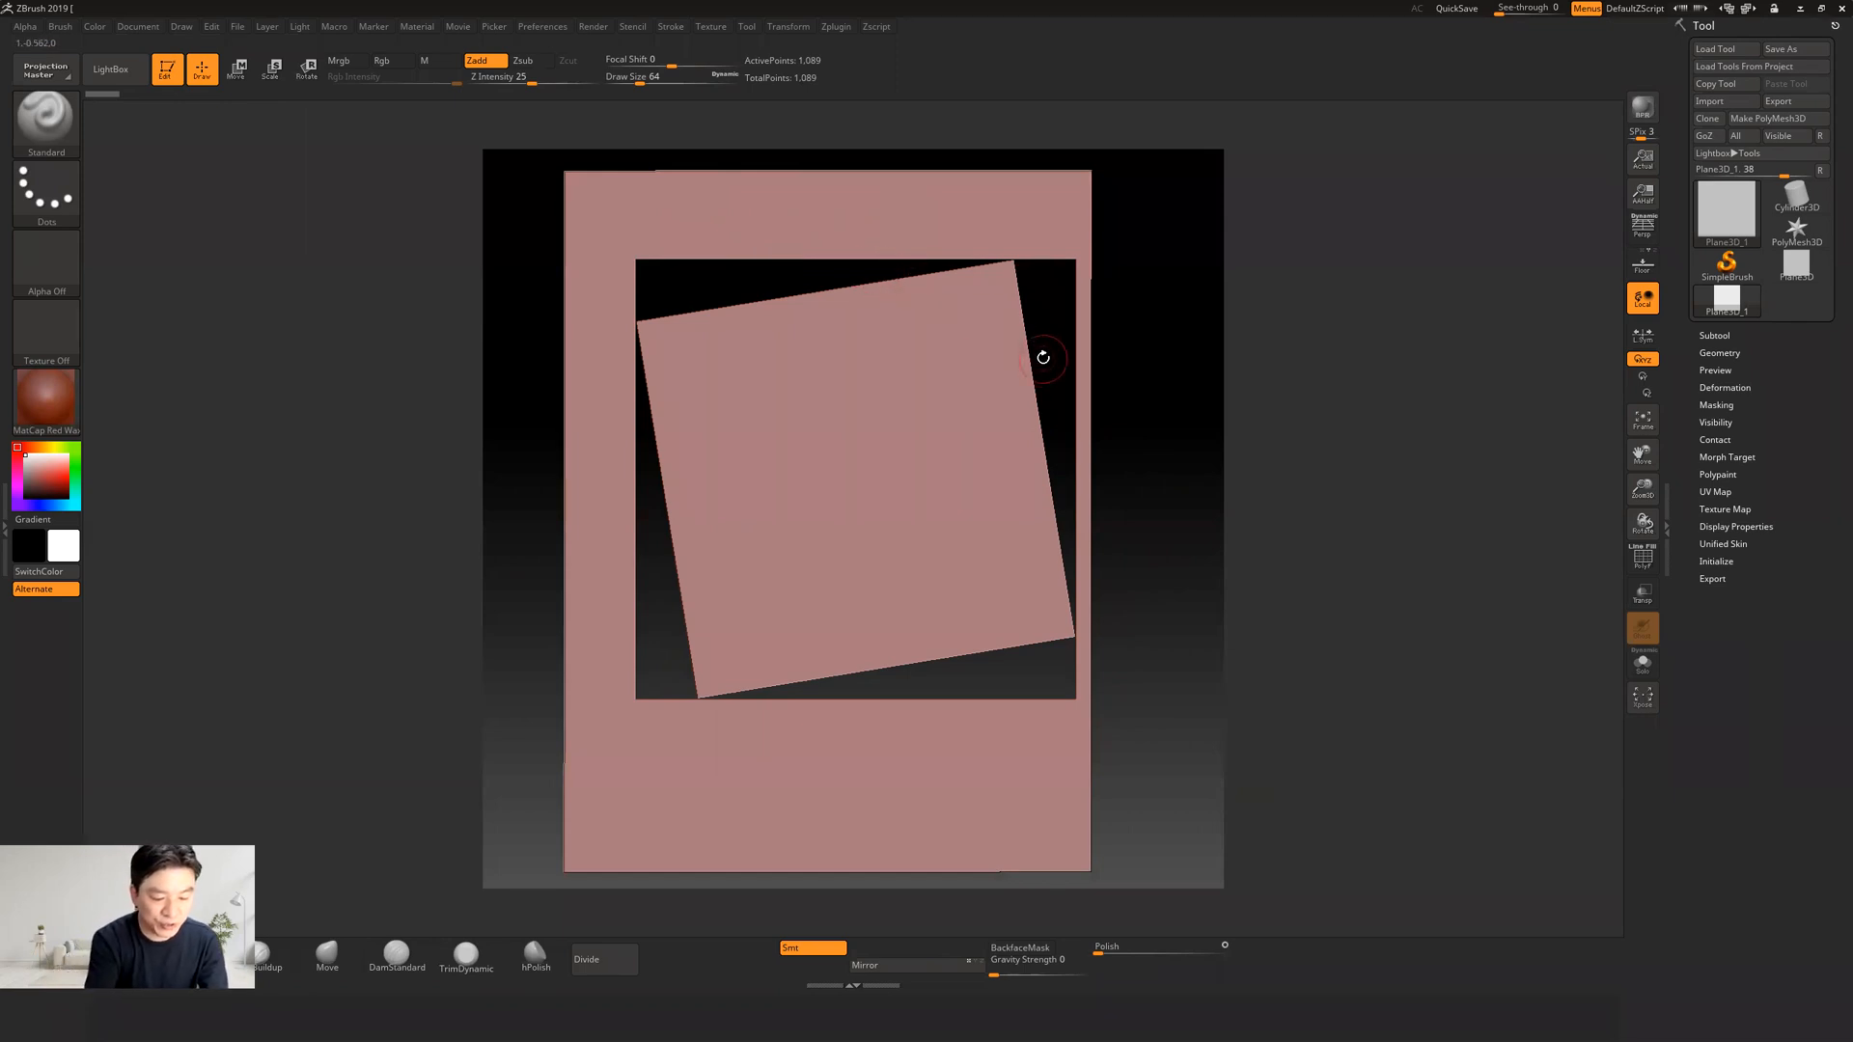
{"action": "key", "text": "ctrl+n"}
{"action": "mouse_move", "coordinate": [1116, 394]}
{"action": "left_mouse_down"}
{"action": "mouse_move", "coordinate": [1109, 426]}
{"action": "mouse_move", "coordinate": [1129, 389]}
{"action": "mouse_move", "coordinate": [1153, 407]}
{"action": "mouse_move", "coordinate": [1127, 400]}
{"action": "left_mouse_up"}
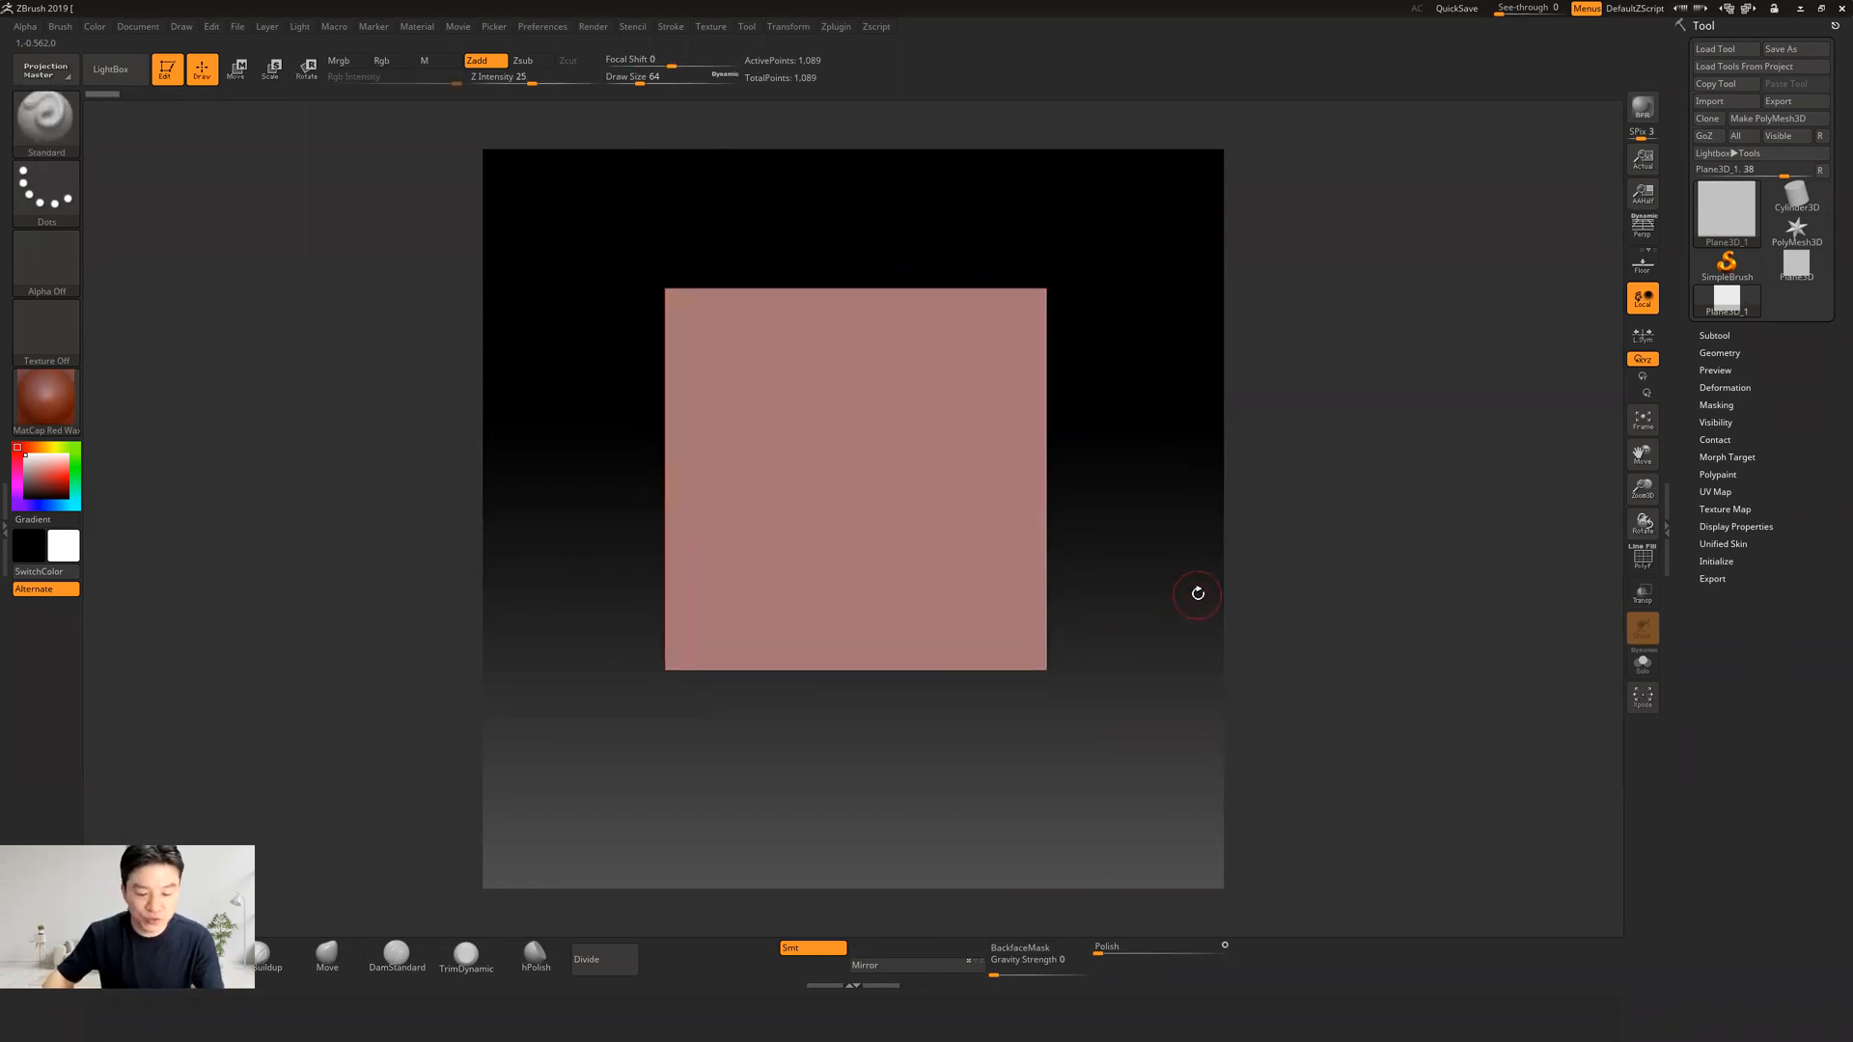
{"action": "key", "text": "f"}
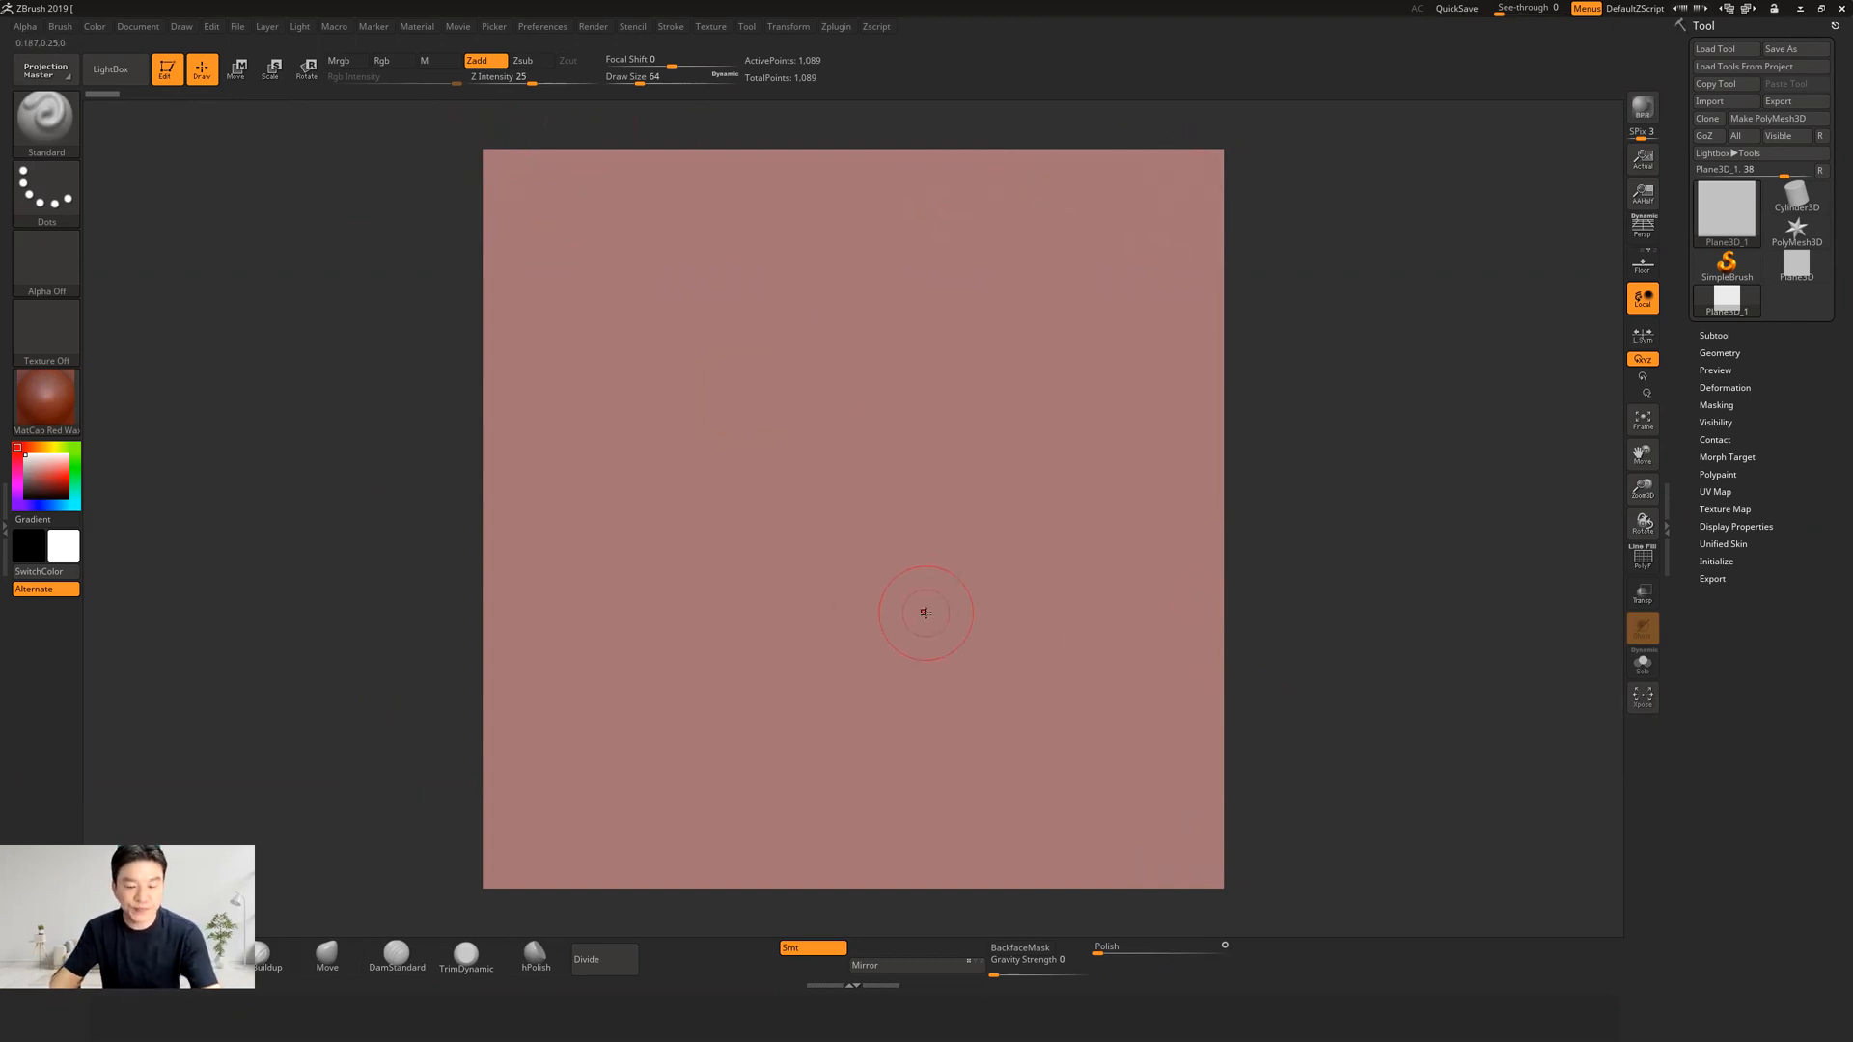
{"action": "mouse_move", "coordinate": [1280, 612]}
{"action": "left_mouse_down", "text": "alt"}
{"action": "mouse_move", "coordinate": [1151, 583]}
{"action": "mouse_move", "coordinate": [1286, 613]}
{"action": "mouse_move", "coordinate": [1244, 618]}
{"action": "left_mouse_up", "text": "alt"}
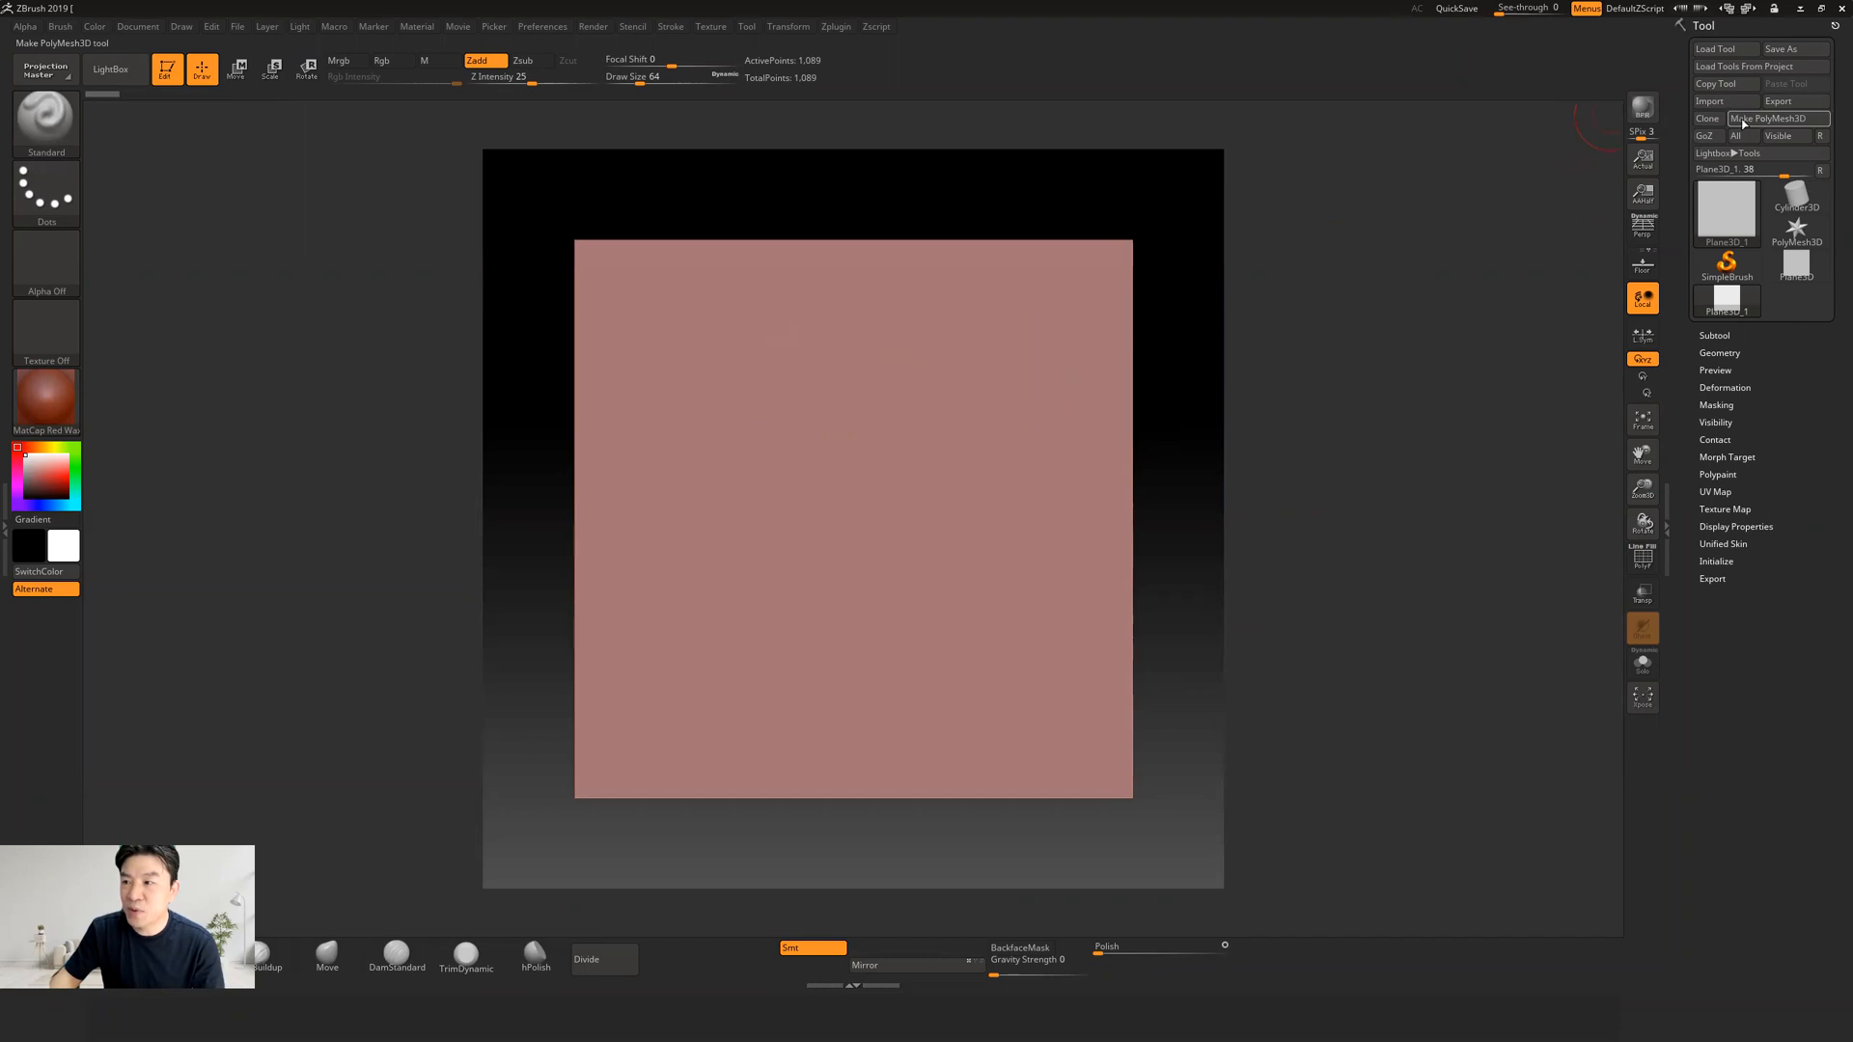
Step: Show the plane's polygon wireframe and convert the plane to a PolyMesh3D
{"action": "left_click", "coordinate": [1642, 558]}
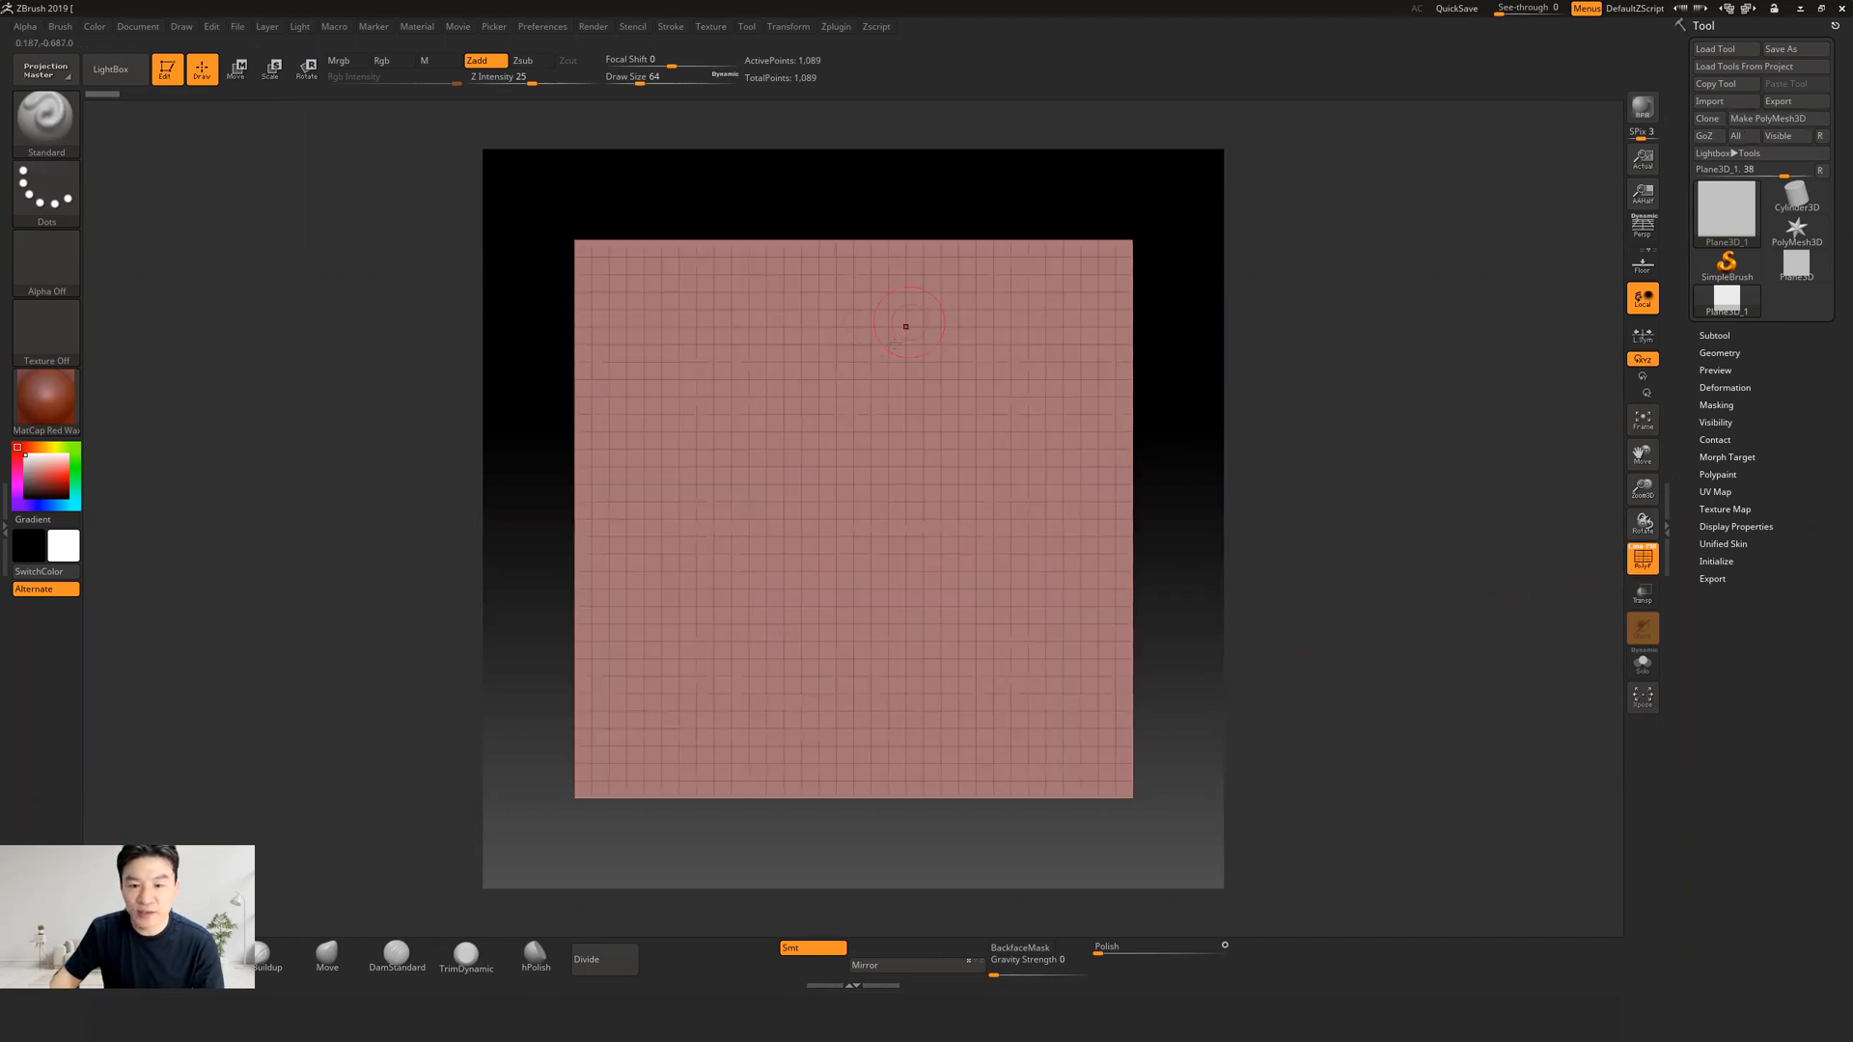
{"action": "left_click", "coordinate": [1767, 118]}
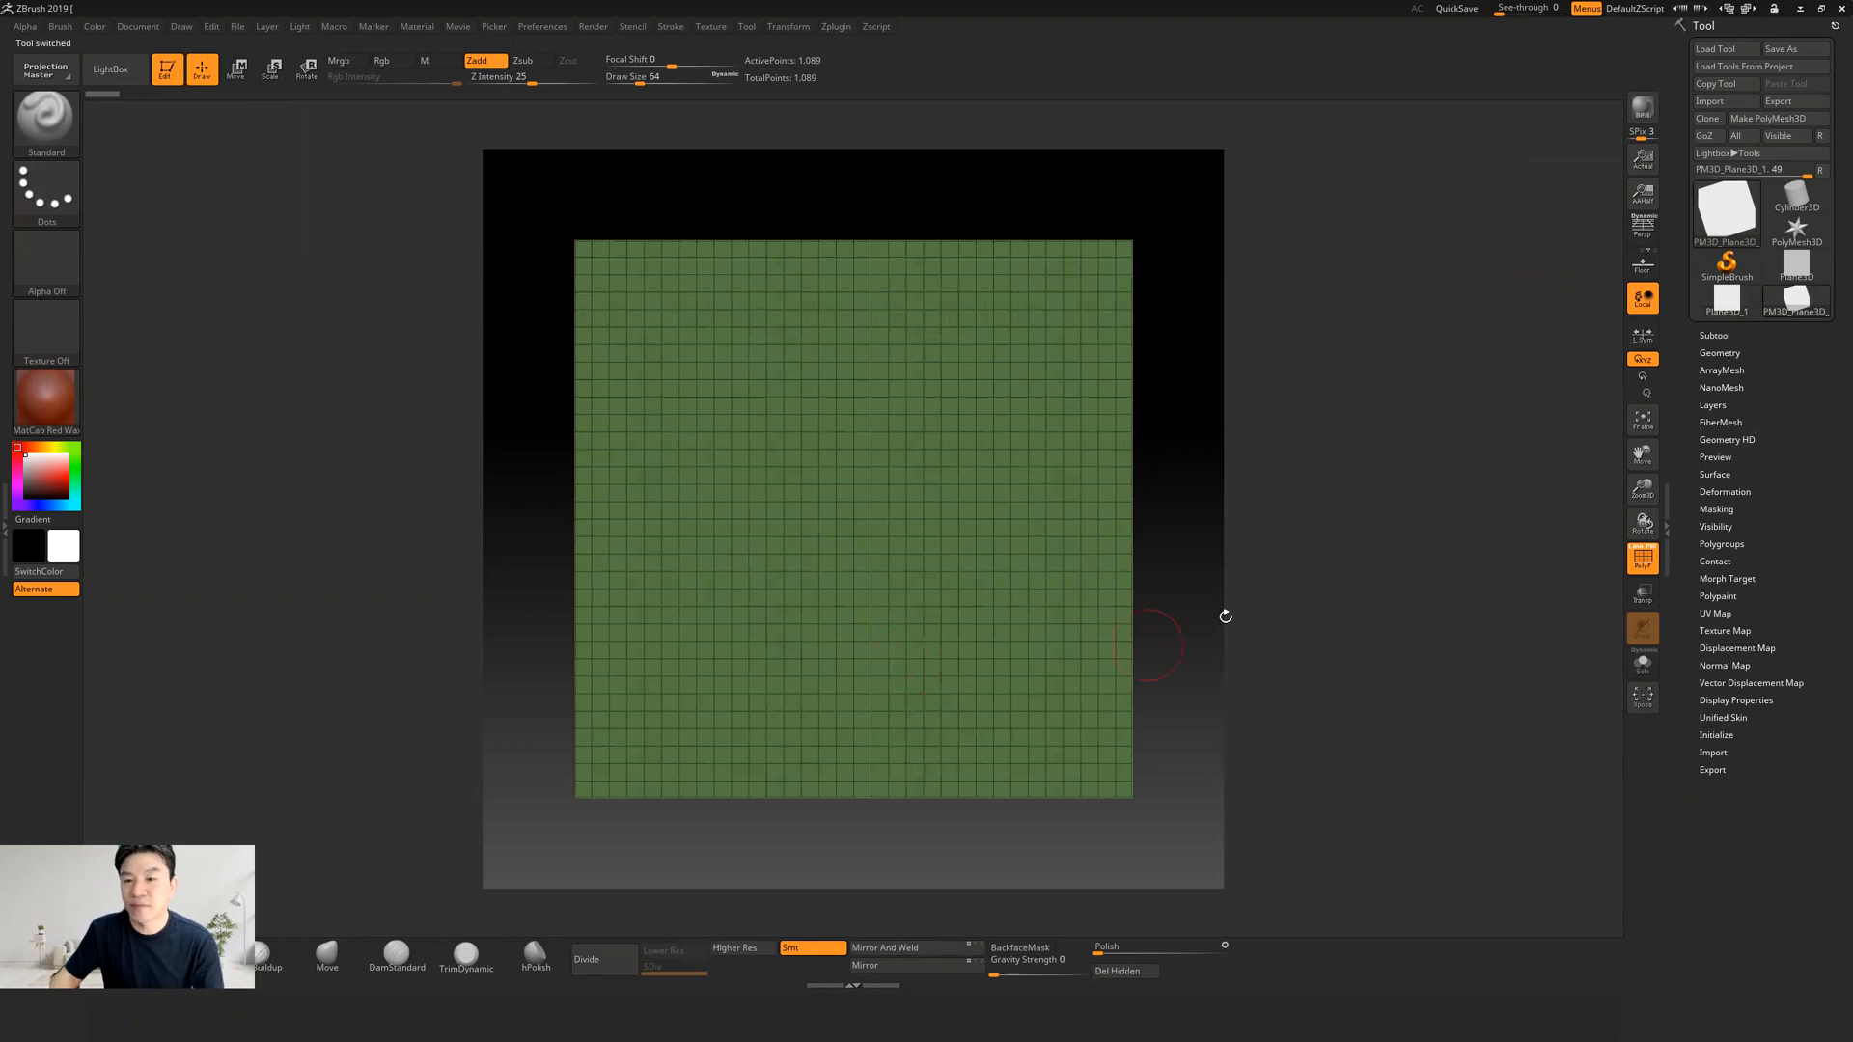
{"action": "left_click_drag", "start_coordinate": [1226, 548], "coordinate": [1209, 549], "text": "alt"}
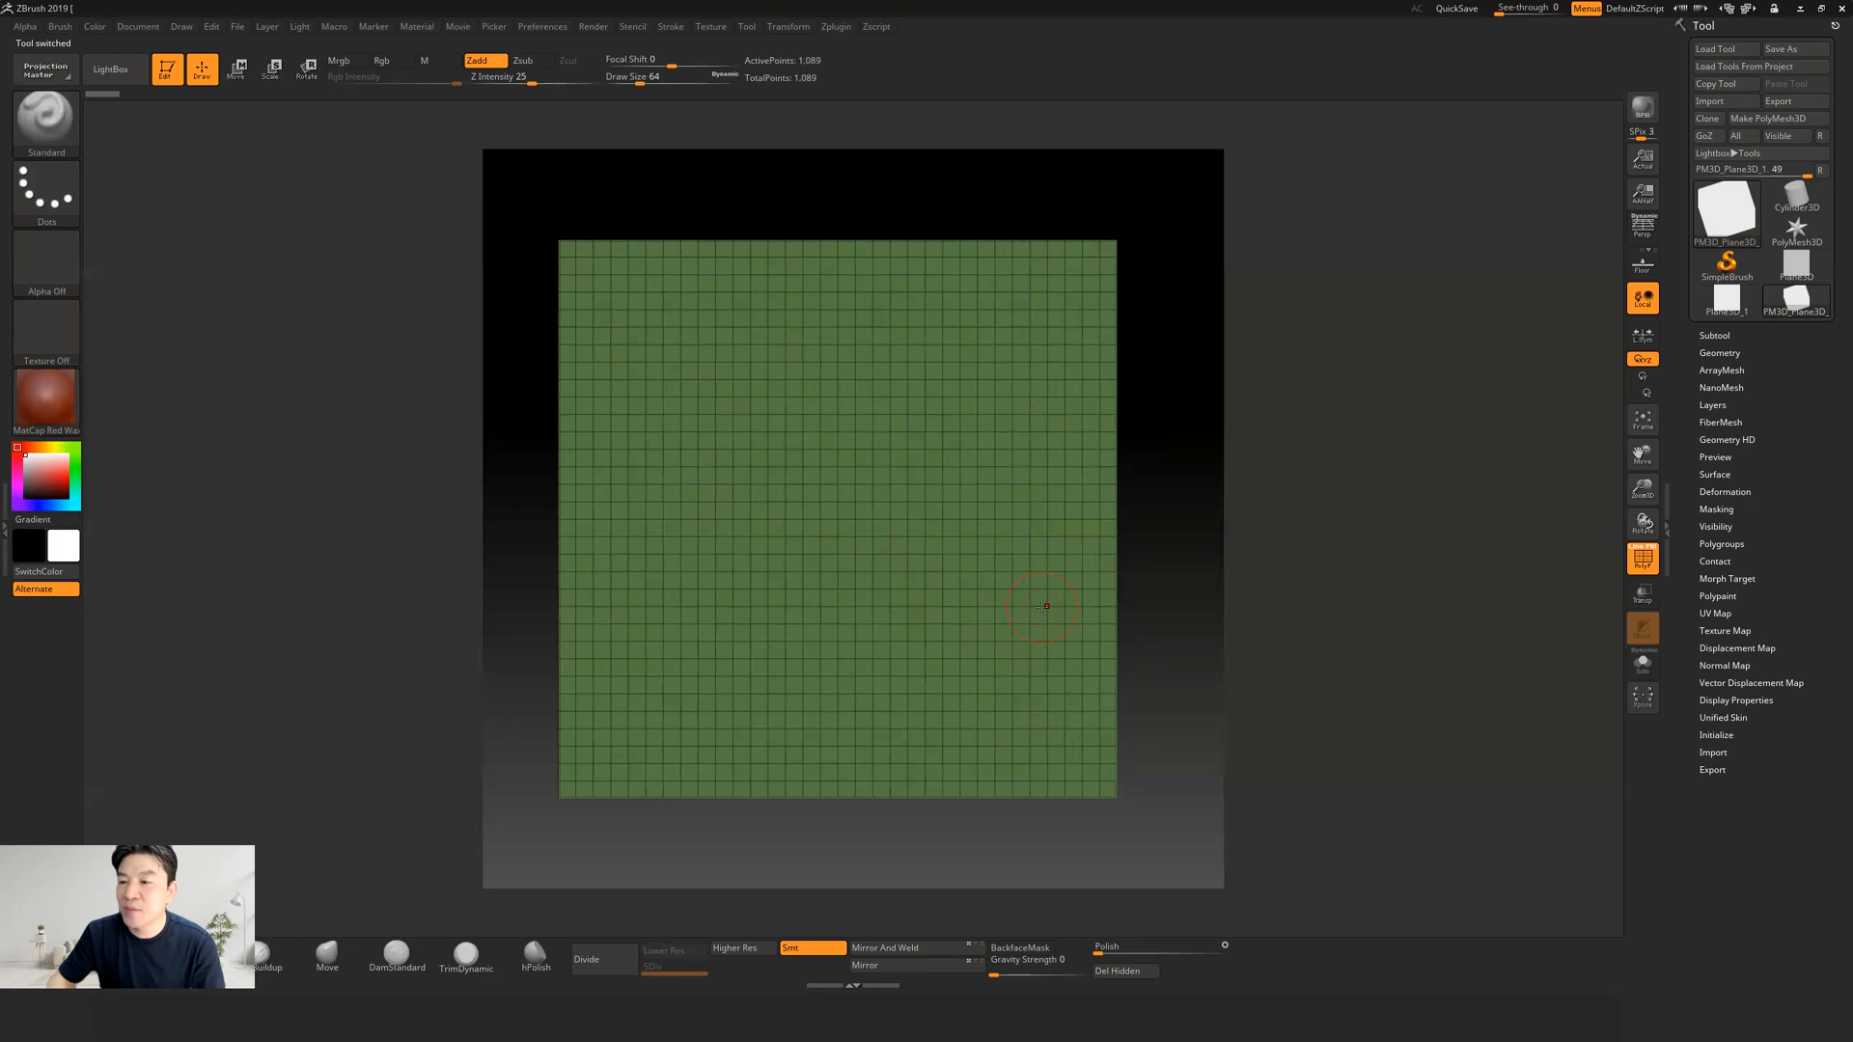
Step: Switch the active tool to Ring3D, view the ring face-on and convert it to a PolyMesh3D
{"action": "left_click", "coordinate": [1730, 218]}
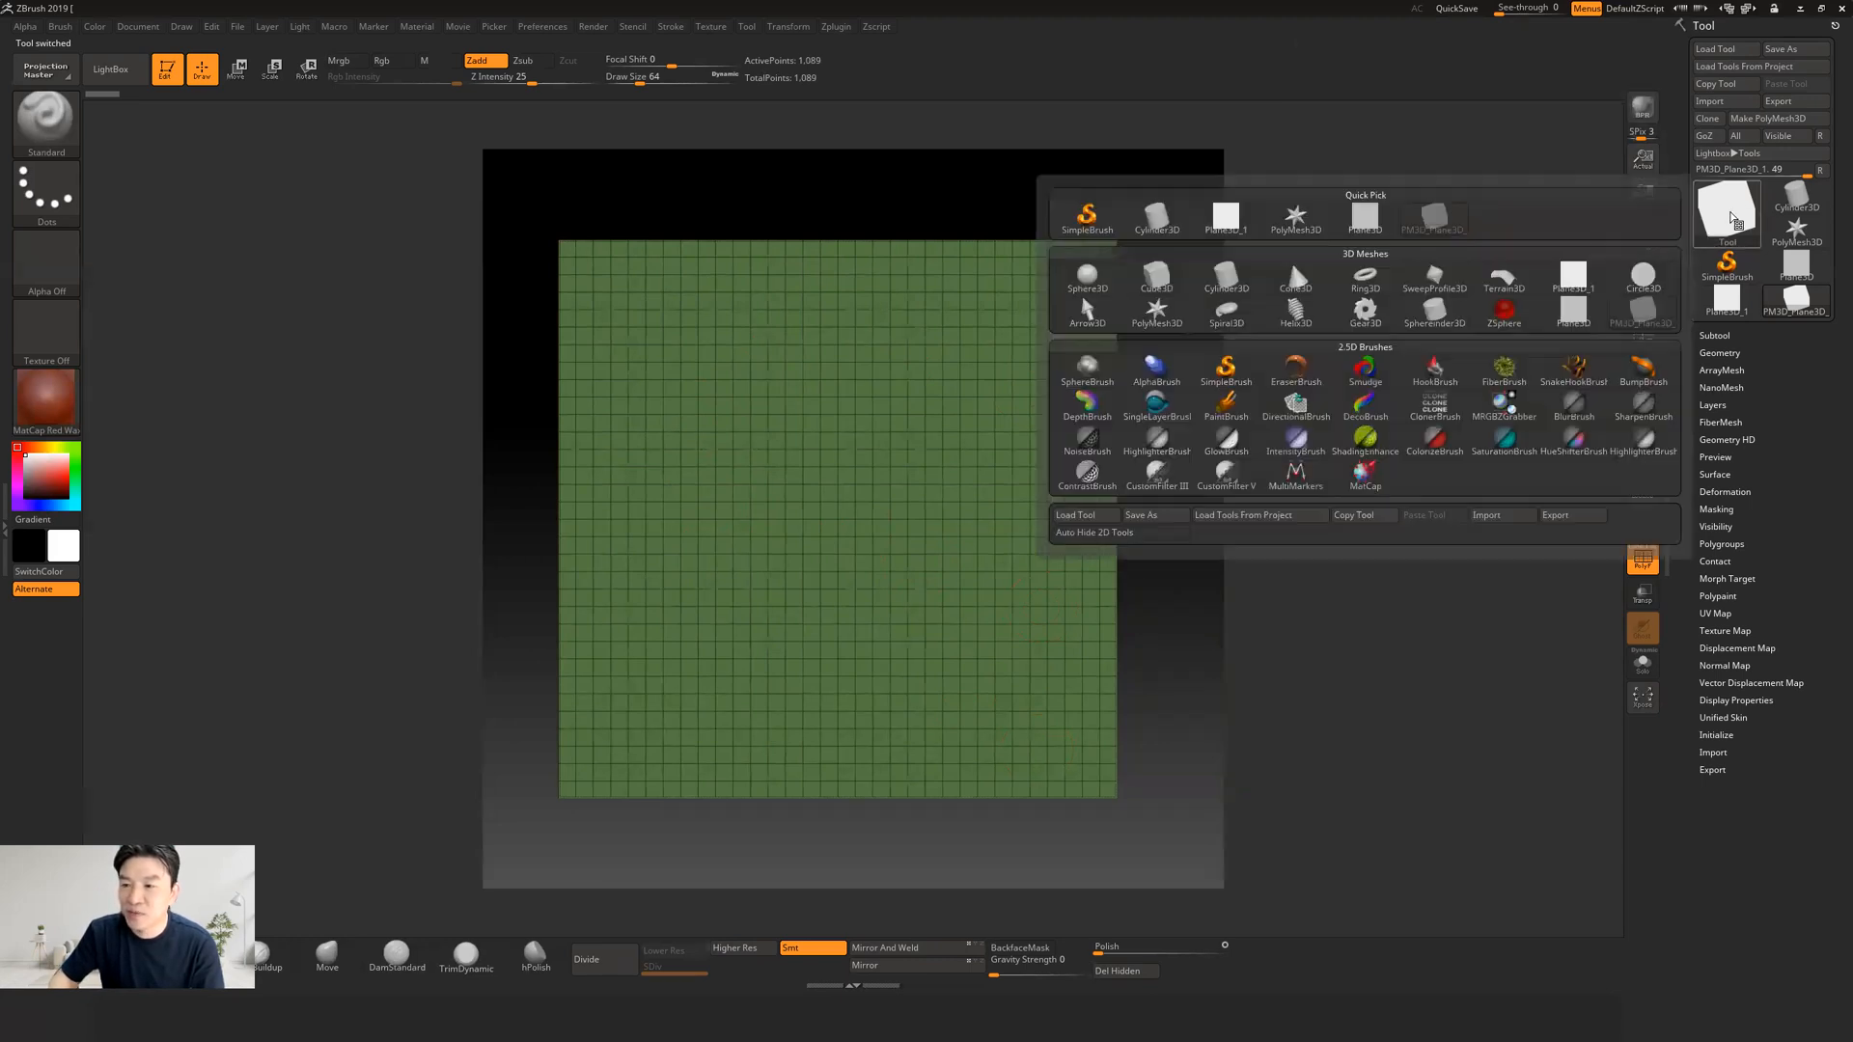
{"action": "left_click", "coordinate": [1371, 277]}
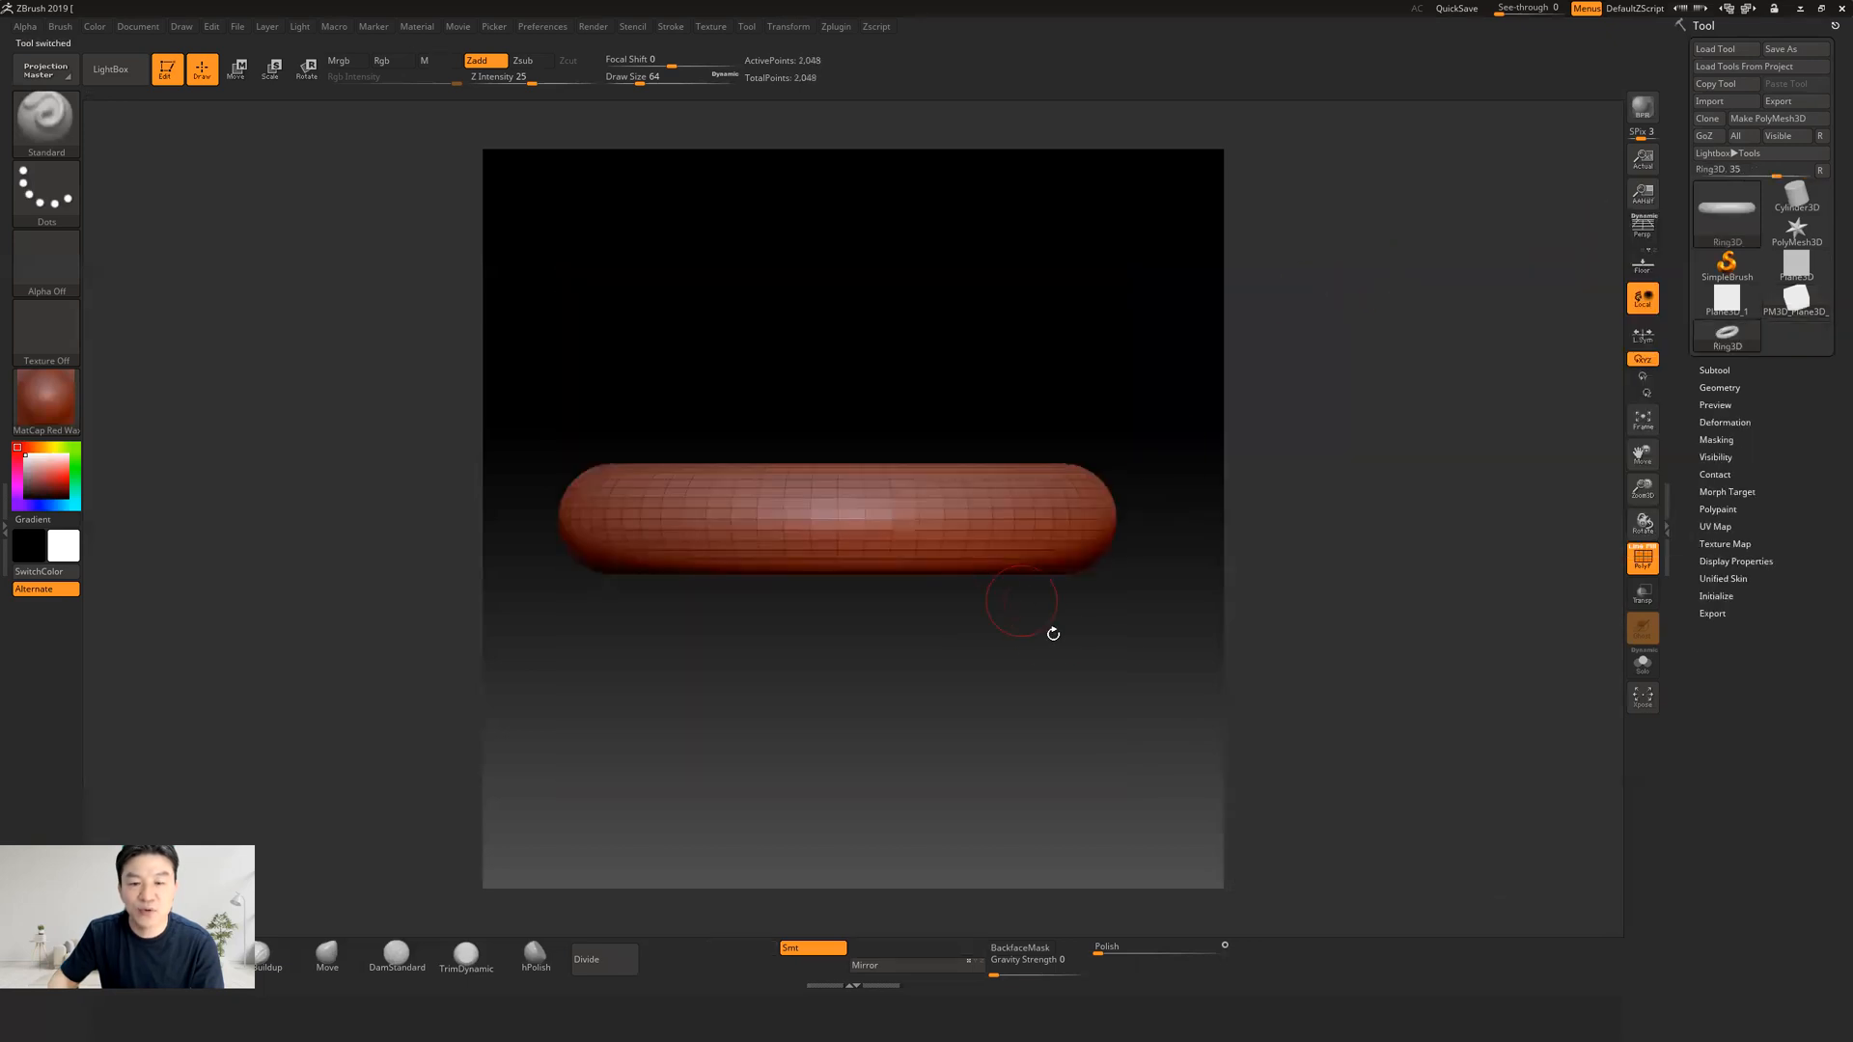
{"action": "left_click_drag", "start_coordinate": [1196, 446], "coordinate": [985, 604]}
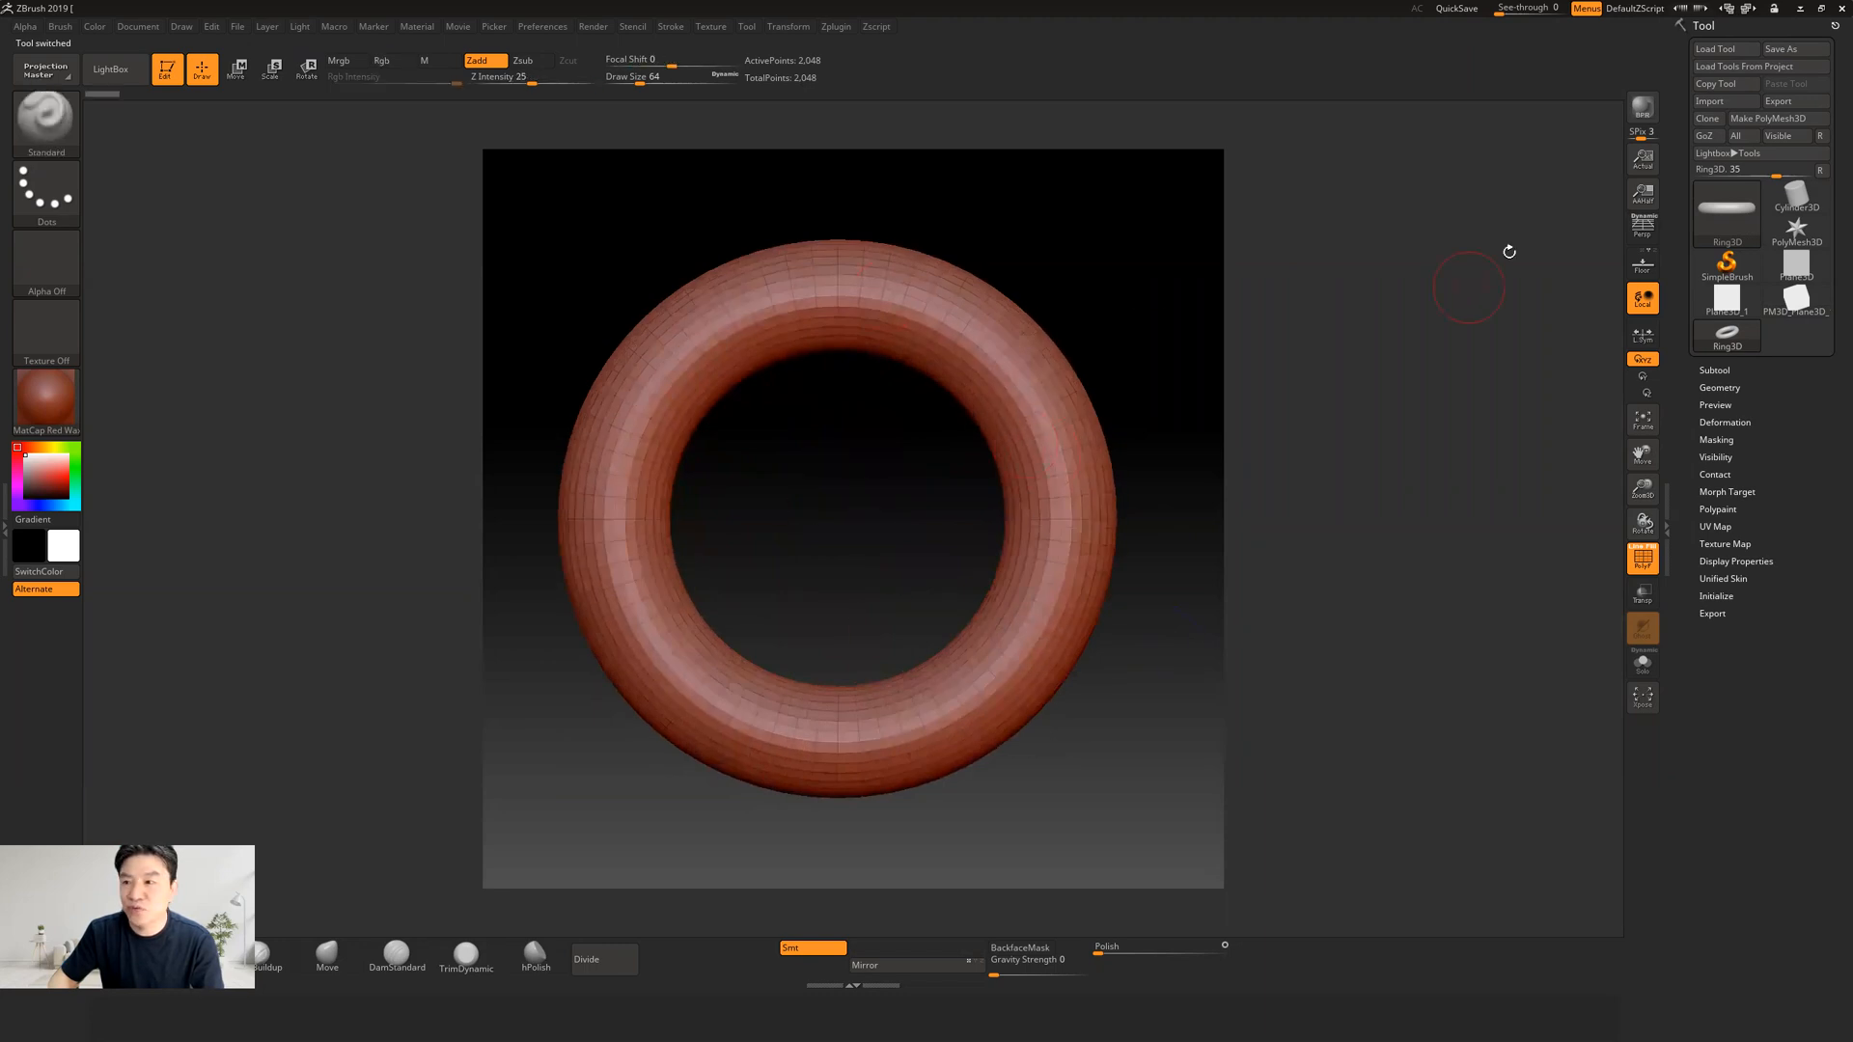
{"action": "left_click", "coordinate": [1771, 119]}
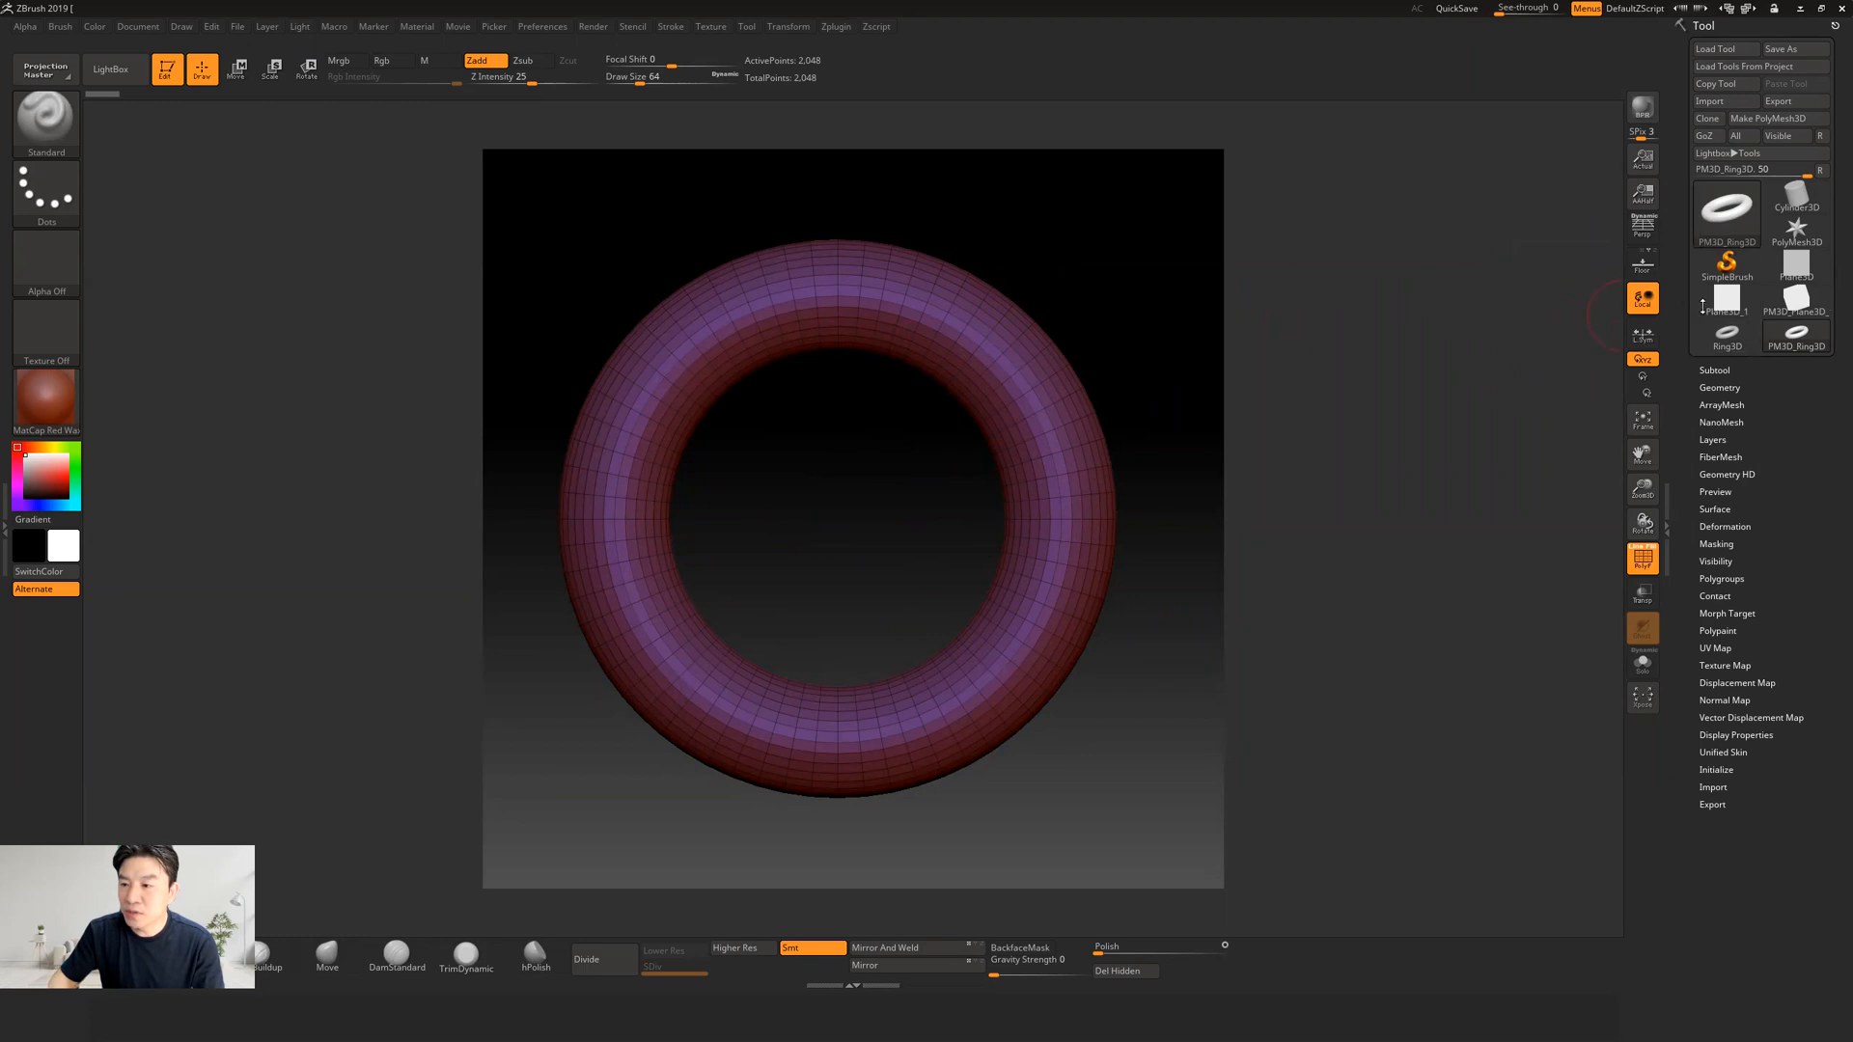
Step: Switch back to the polymesh version of the plane and turn it to face the front view
{"action": "mouse_move", "coordinate": [1730, 306]}
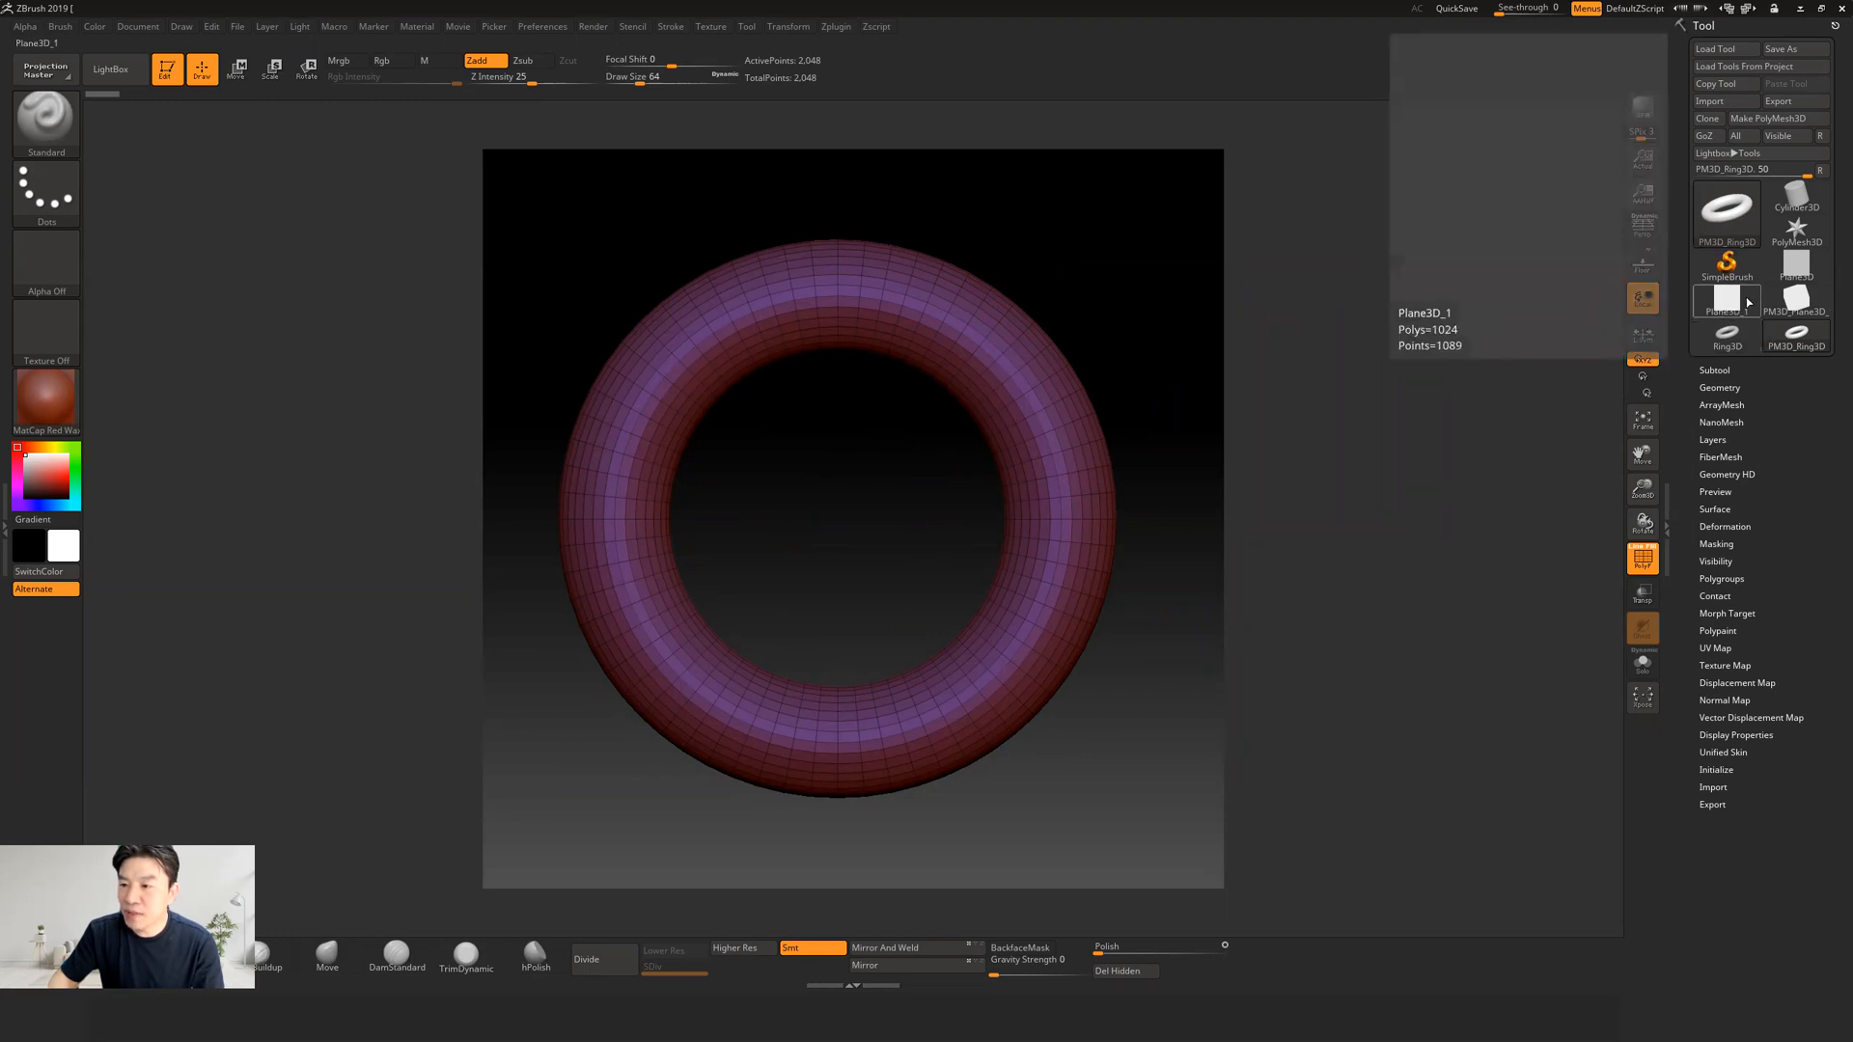
{"action": "left_click", "coordinate": [1793, 303]}
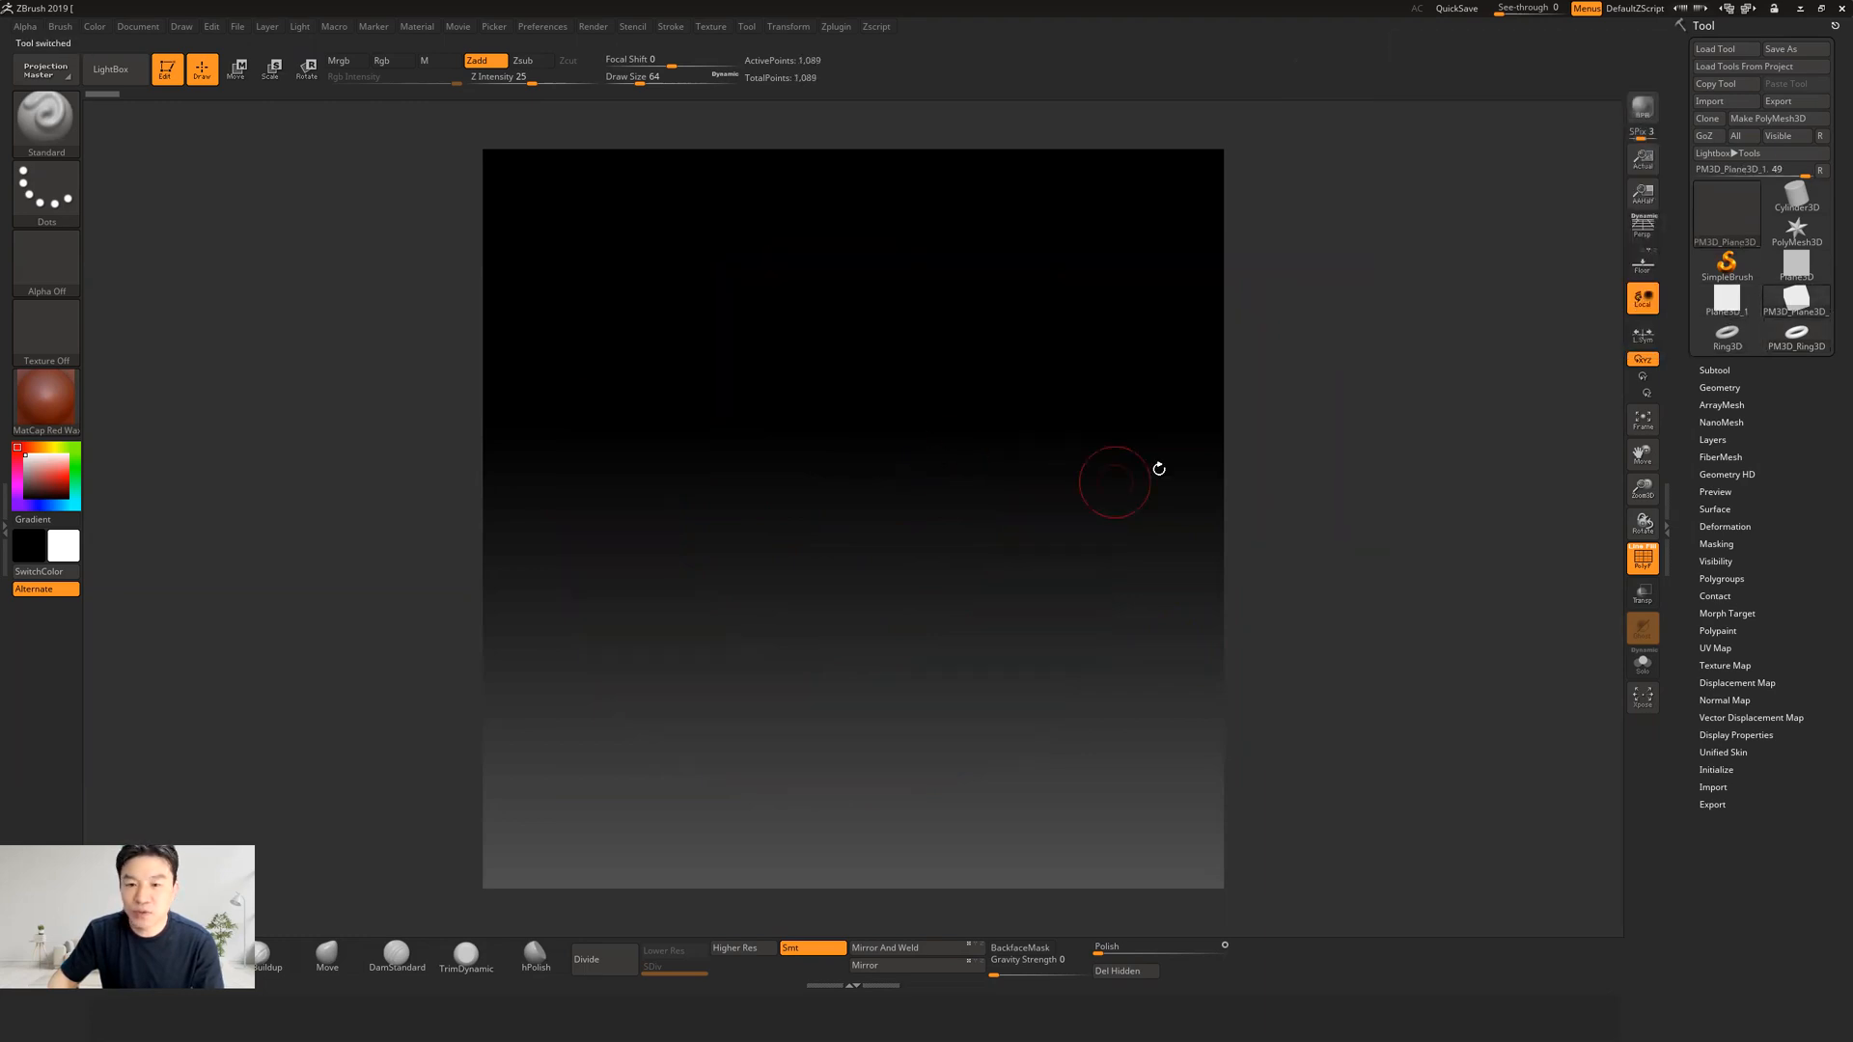
{"action": "left_click_drag", "start_coordinate": [1125, 425], "coordinate": [1167, 290]}
{"action": "left_click_drag", "start_coordinate": [1188, 388], "coordinate": [1180, 382], "text": "shift"}
{"action": "left_click", "coordinate": [1798, 307]}
{"action": "left_click", "coordinate": [1798, 308]}
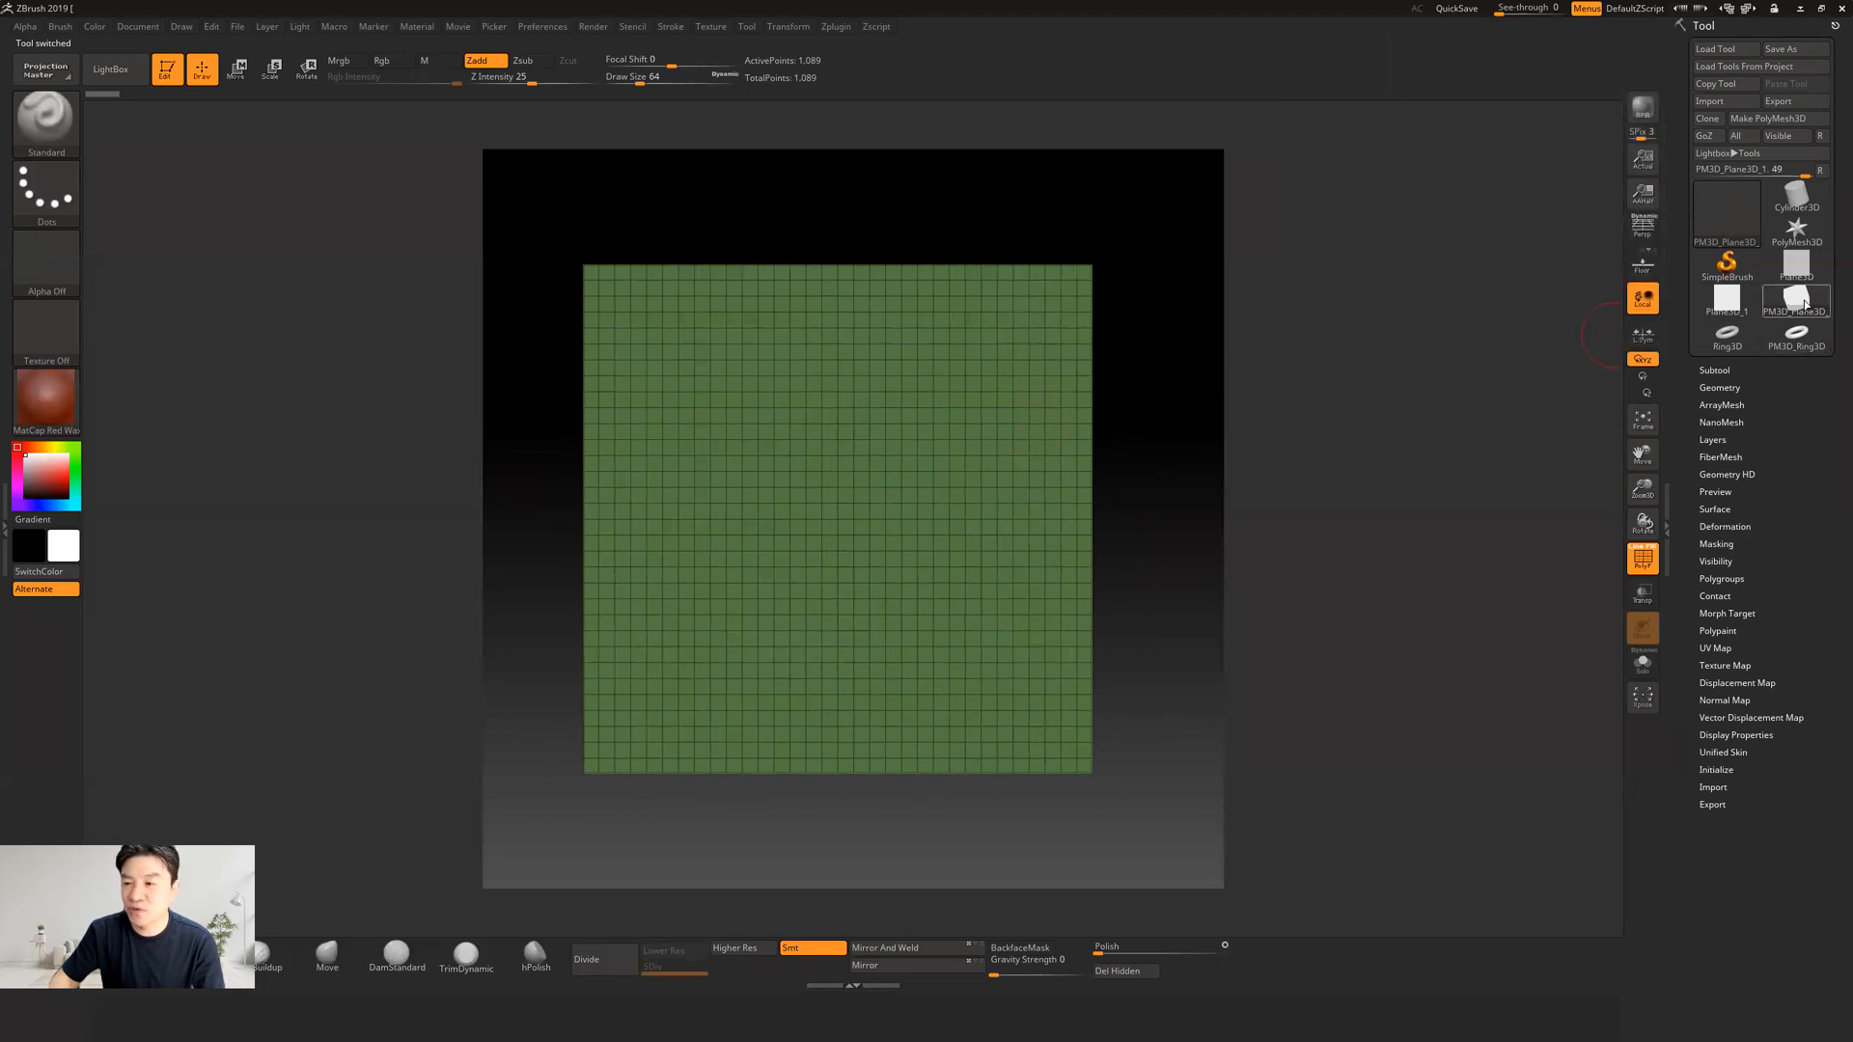
{"action": "left_click_drag", "start_coordinate": [1208, 361], "coordinate": [1189, 296]}
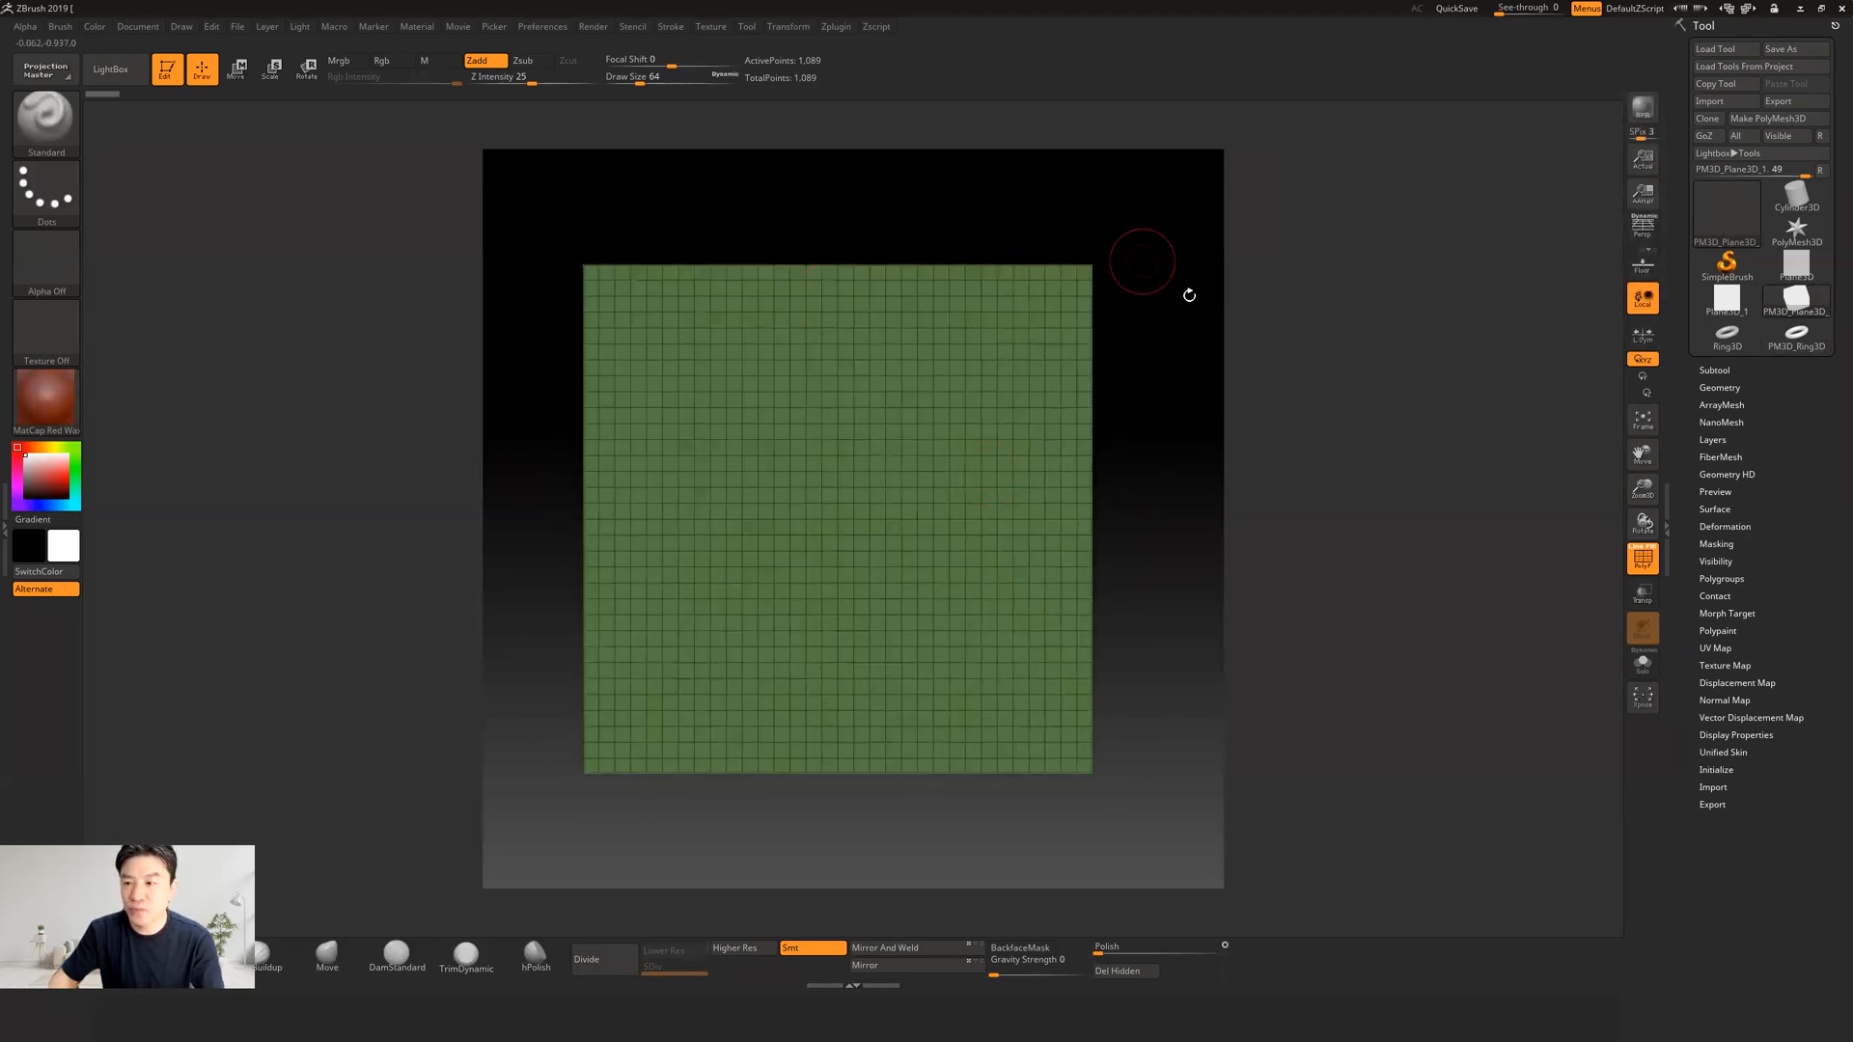
Step: Append the polymesh version of the ring (PM3D_Ring3D) as a subtool of the plane and view both meshes together
{"action": "left_click", "coordinate": [1714, 371]}
{"action": "scroll", "coordinate": [1709, 261], "scroll_direction": "down", "scroll_amount": 2}
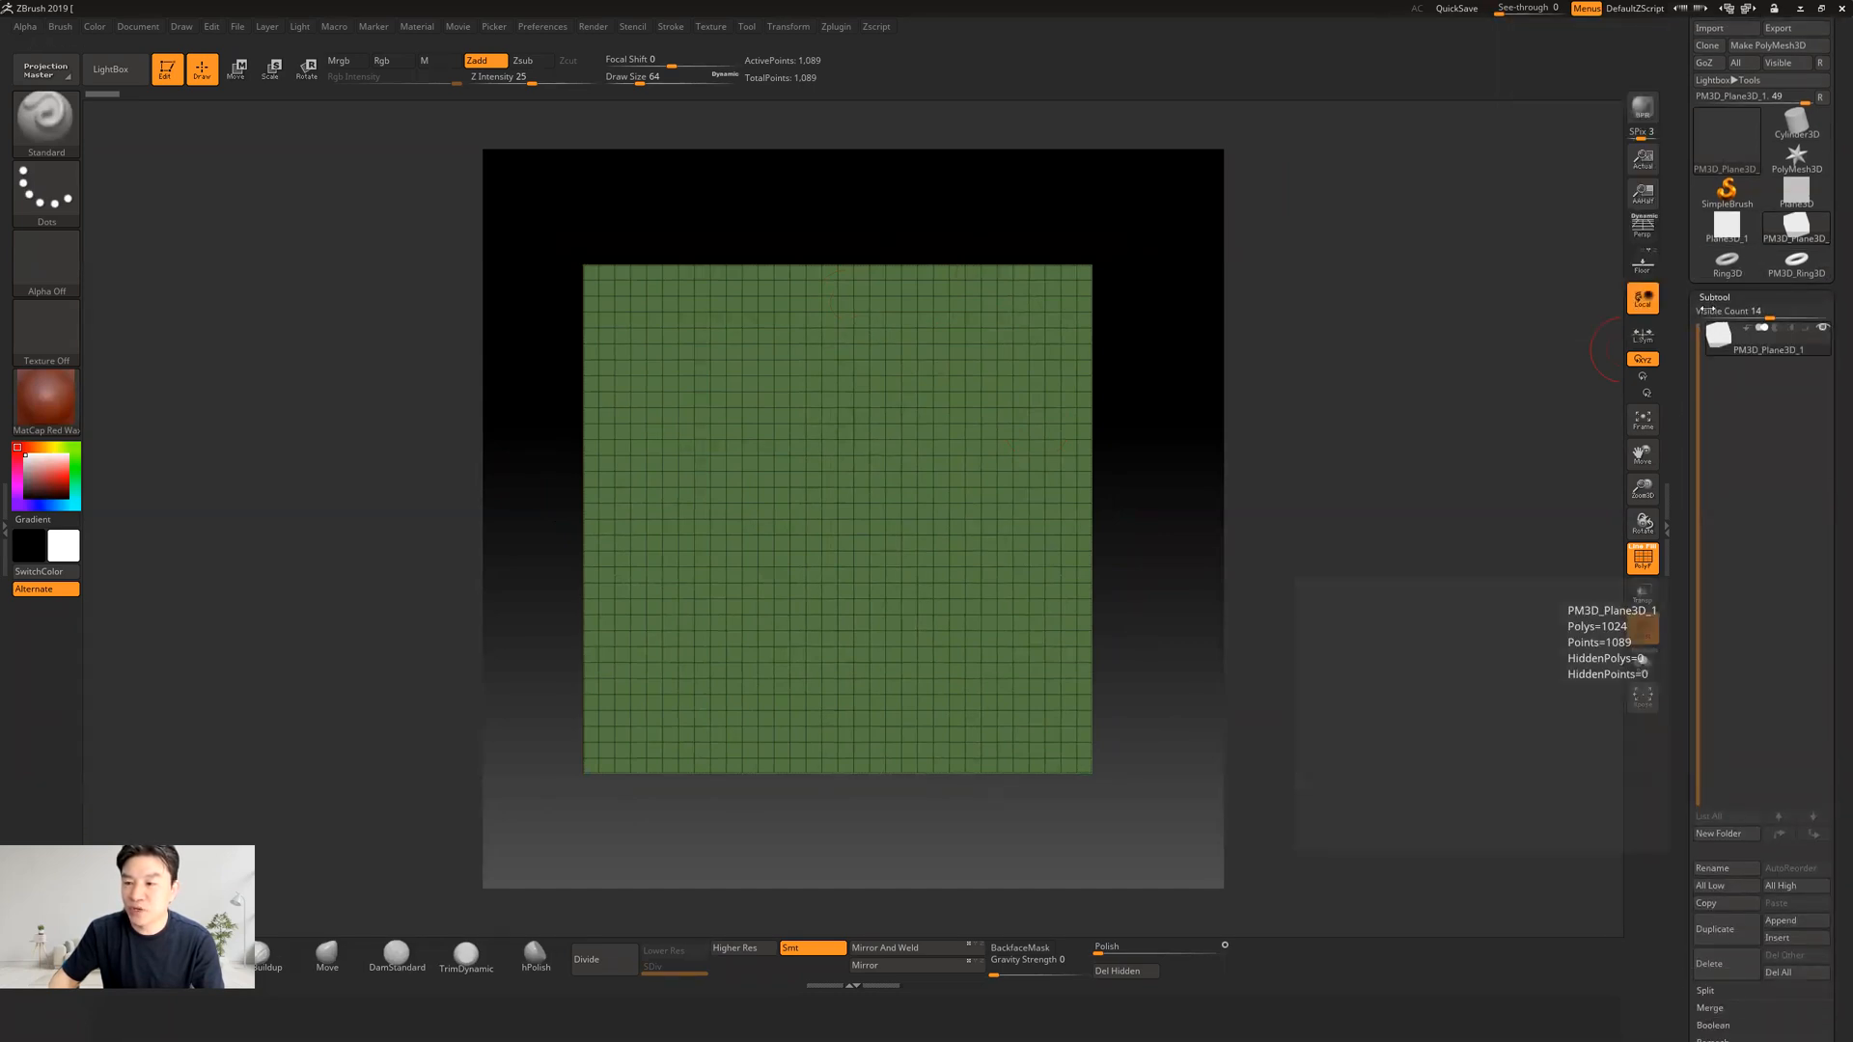
{"action": "scroll", "coordinate": [1670, 207], "scroll_direction": "down", "scroll_amount": 2}
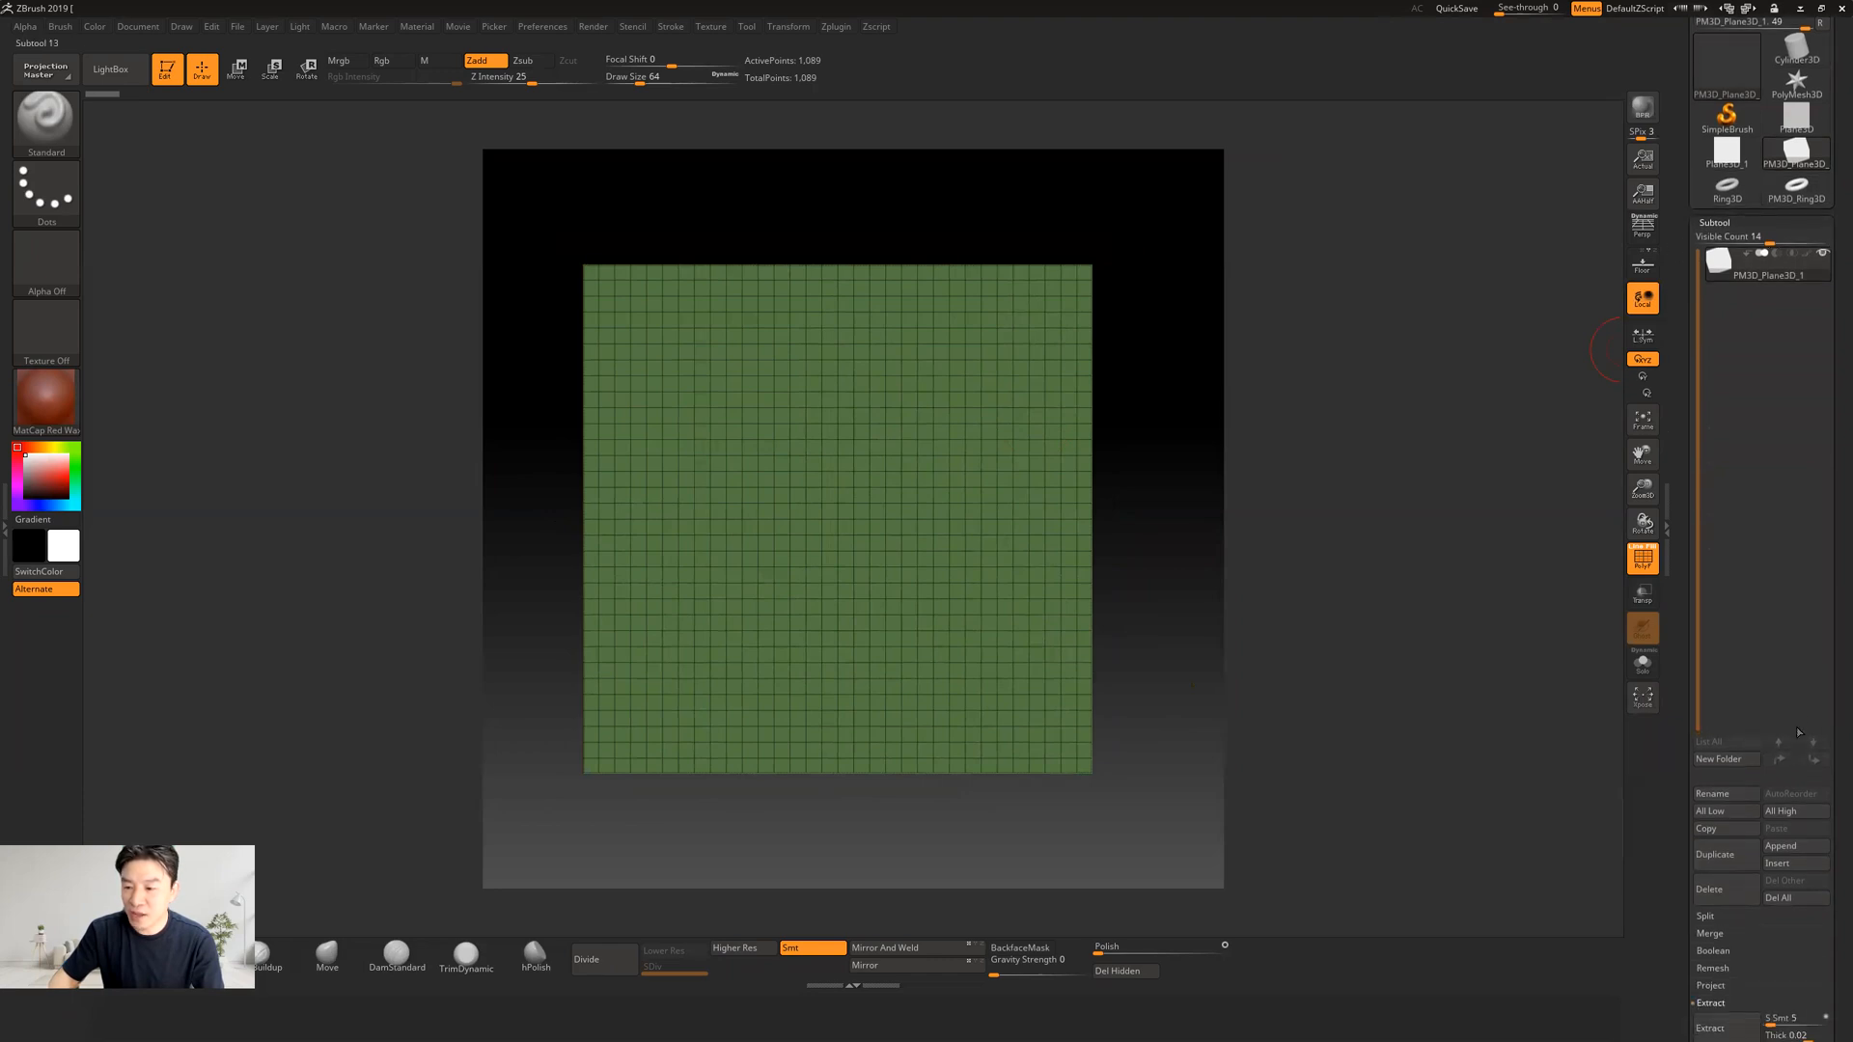
{"action": "left_click", "coordinate": [1795, 848]}
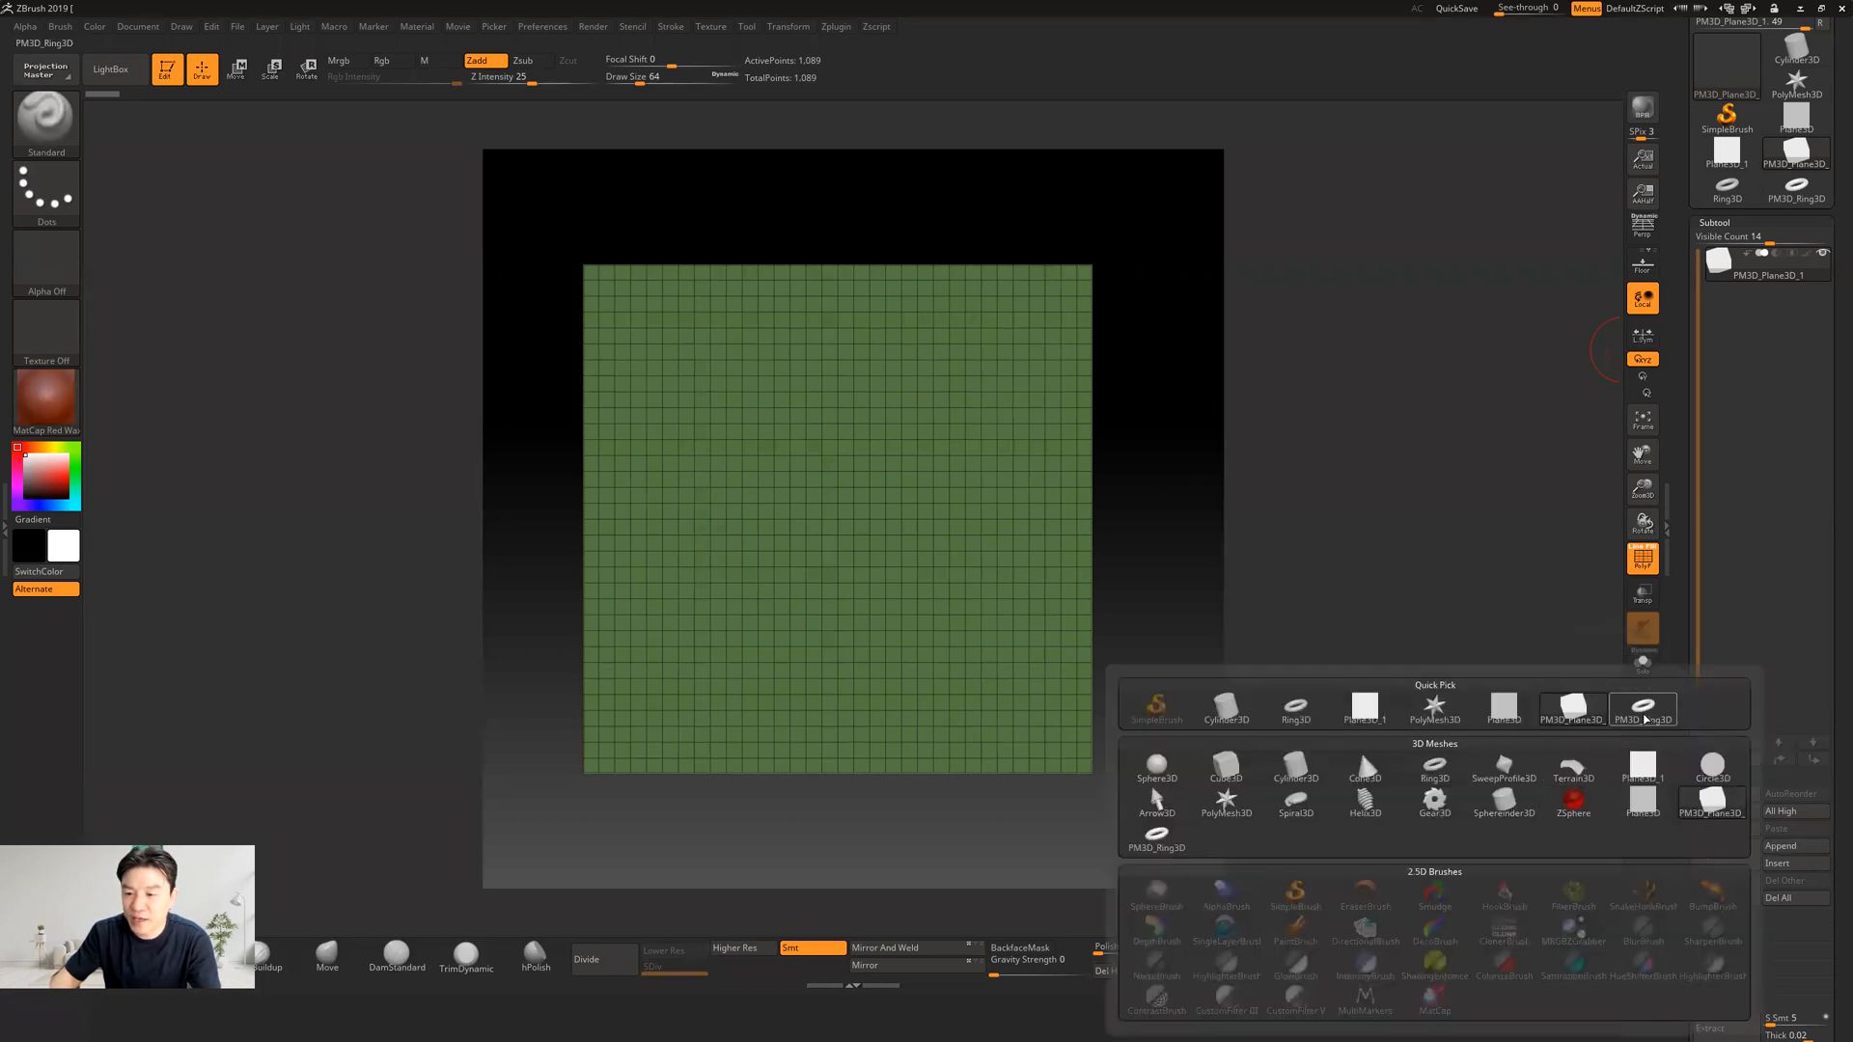
{"action": "mouse_move", "coordinate": [1629, 728]}
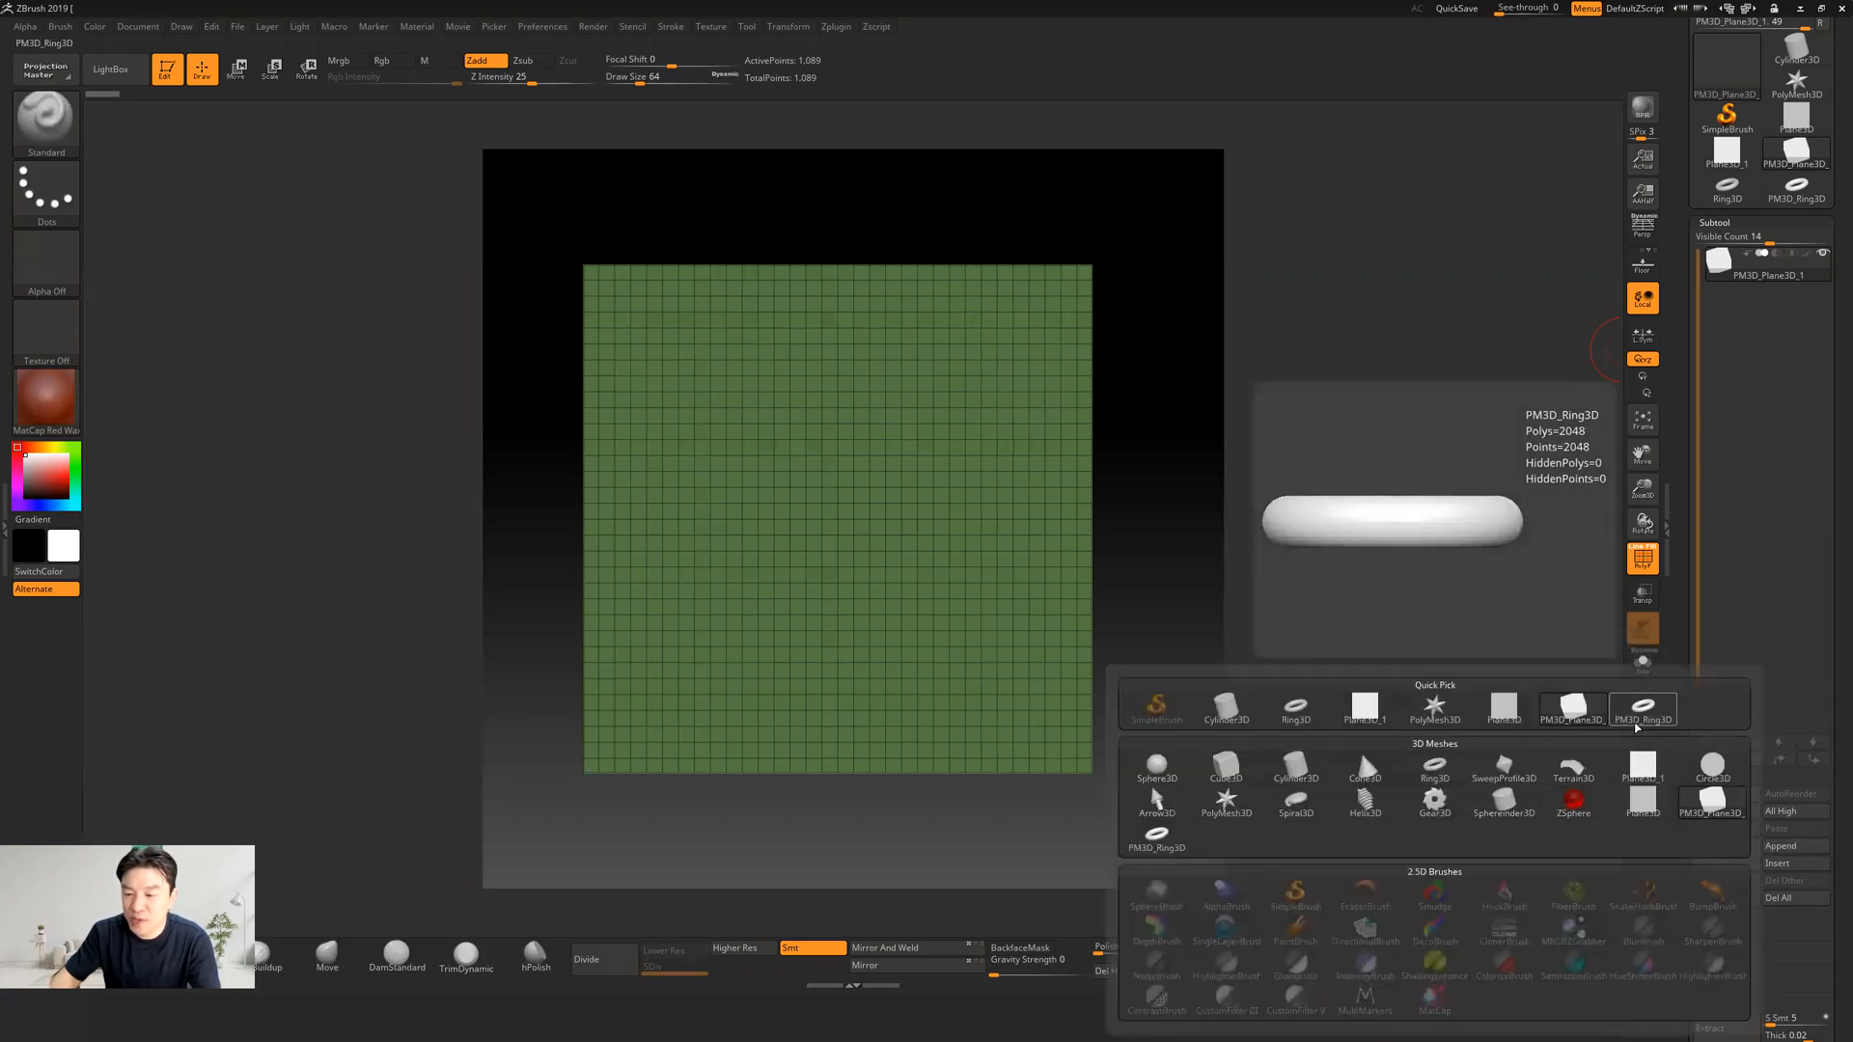
{"action": "left_click", "coordinate": [1647, 715]}
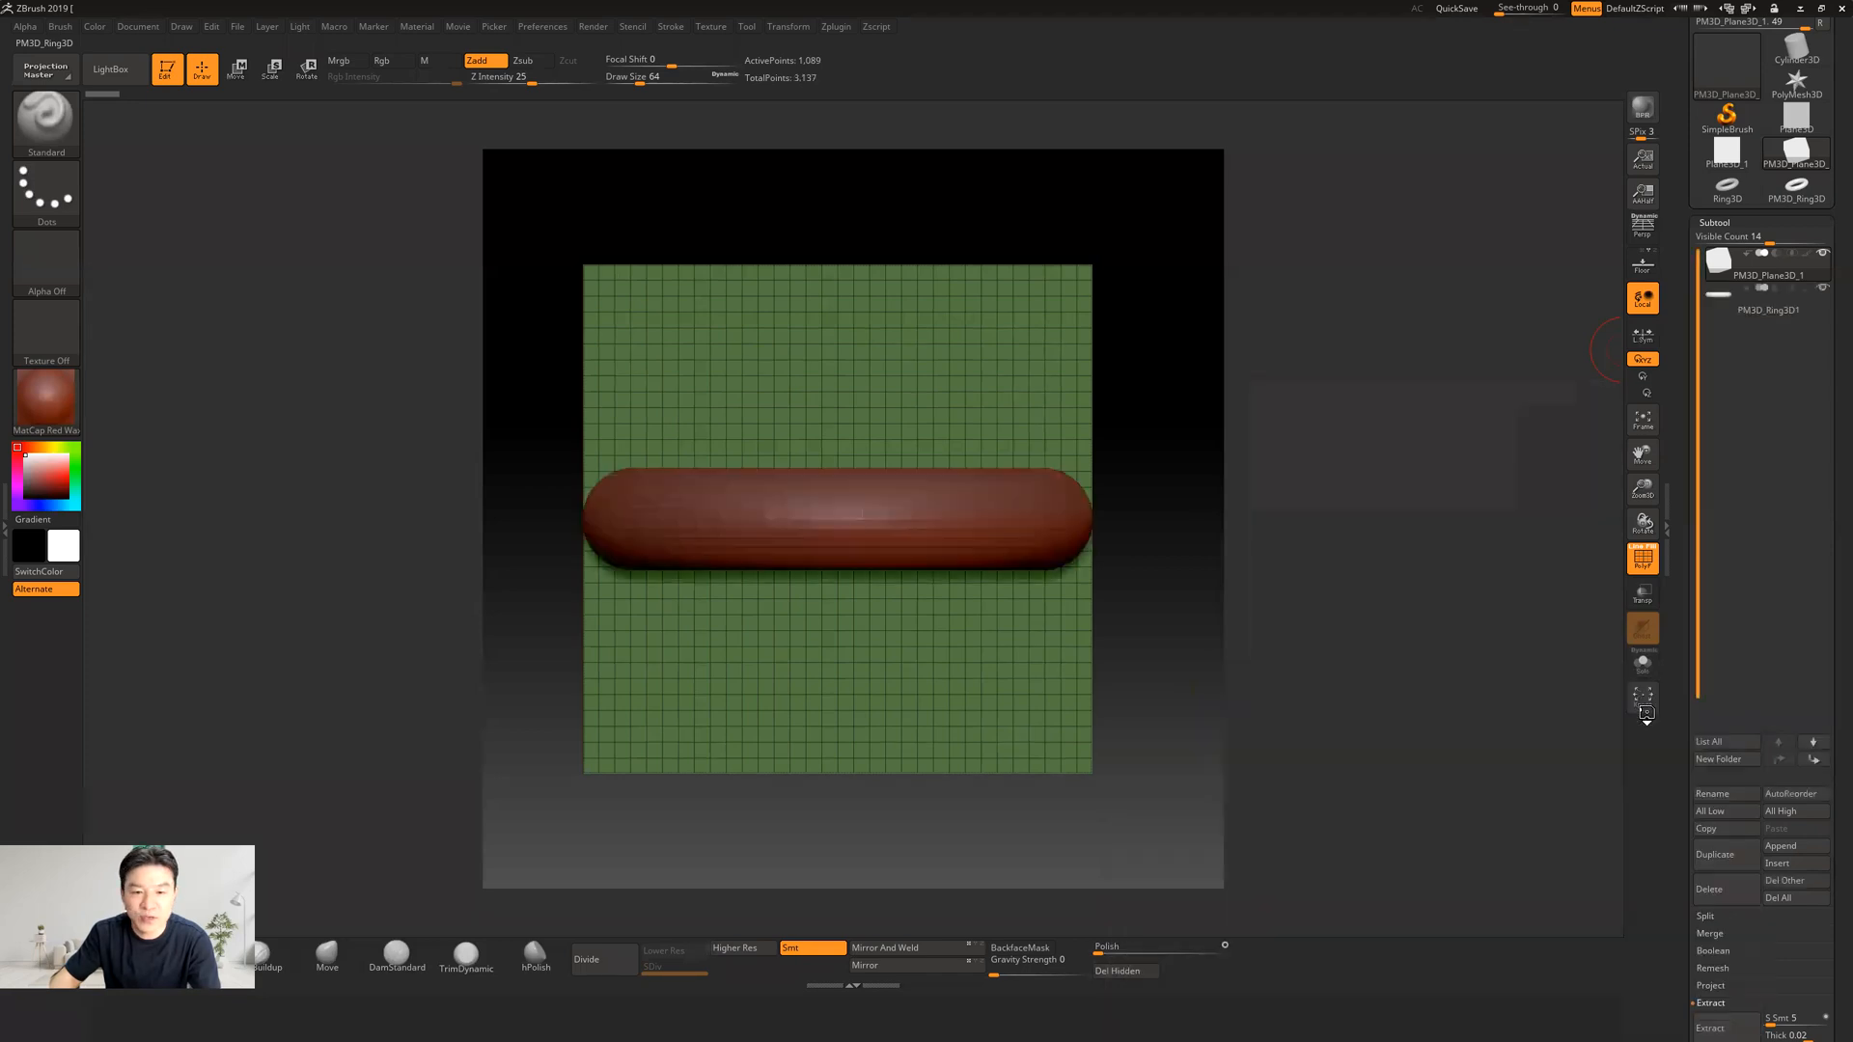
{"action": "left_click_drag", "start_coordinate": [1200, 501], "coordinate": [1255, 502]}
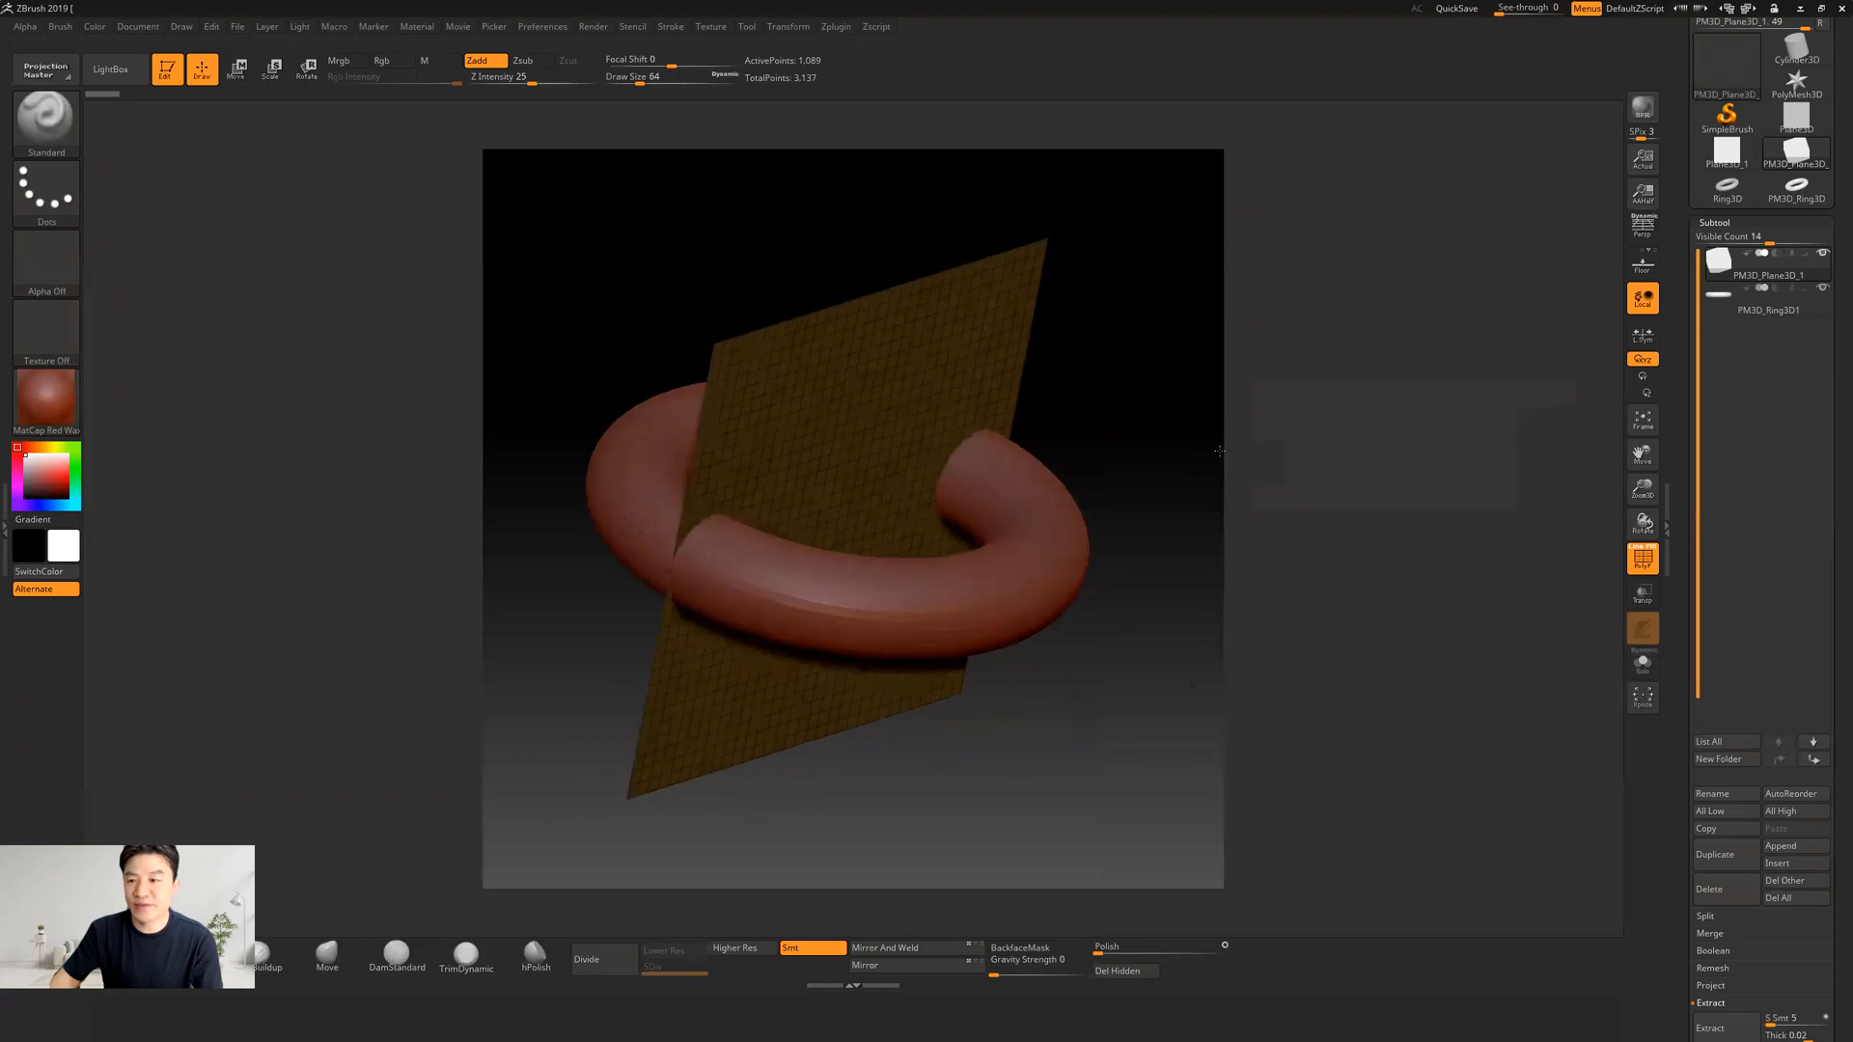
{"action": "mouse_move", "coordinate": [1730, 304]}
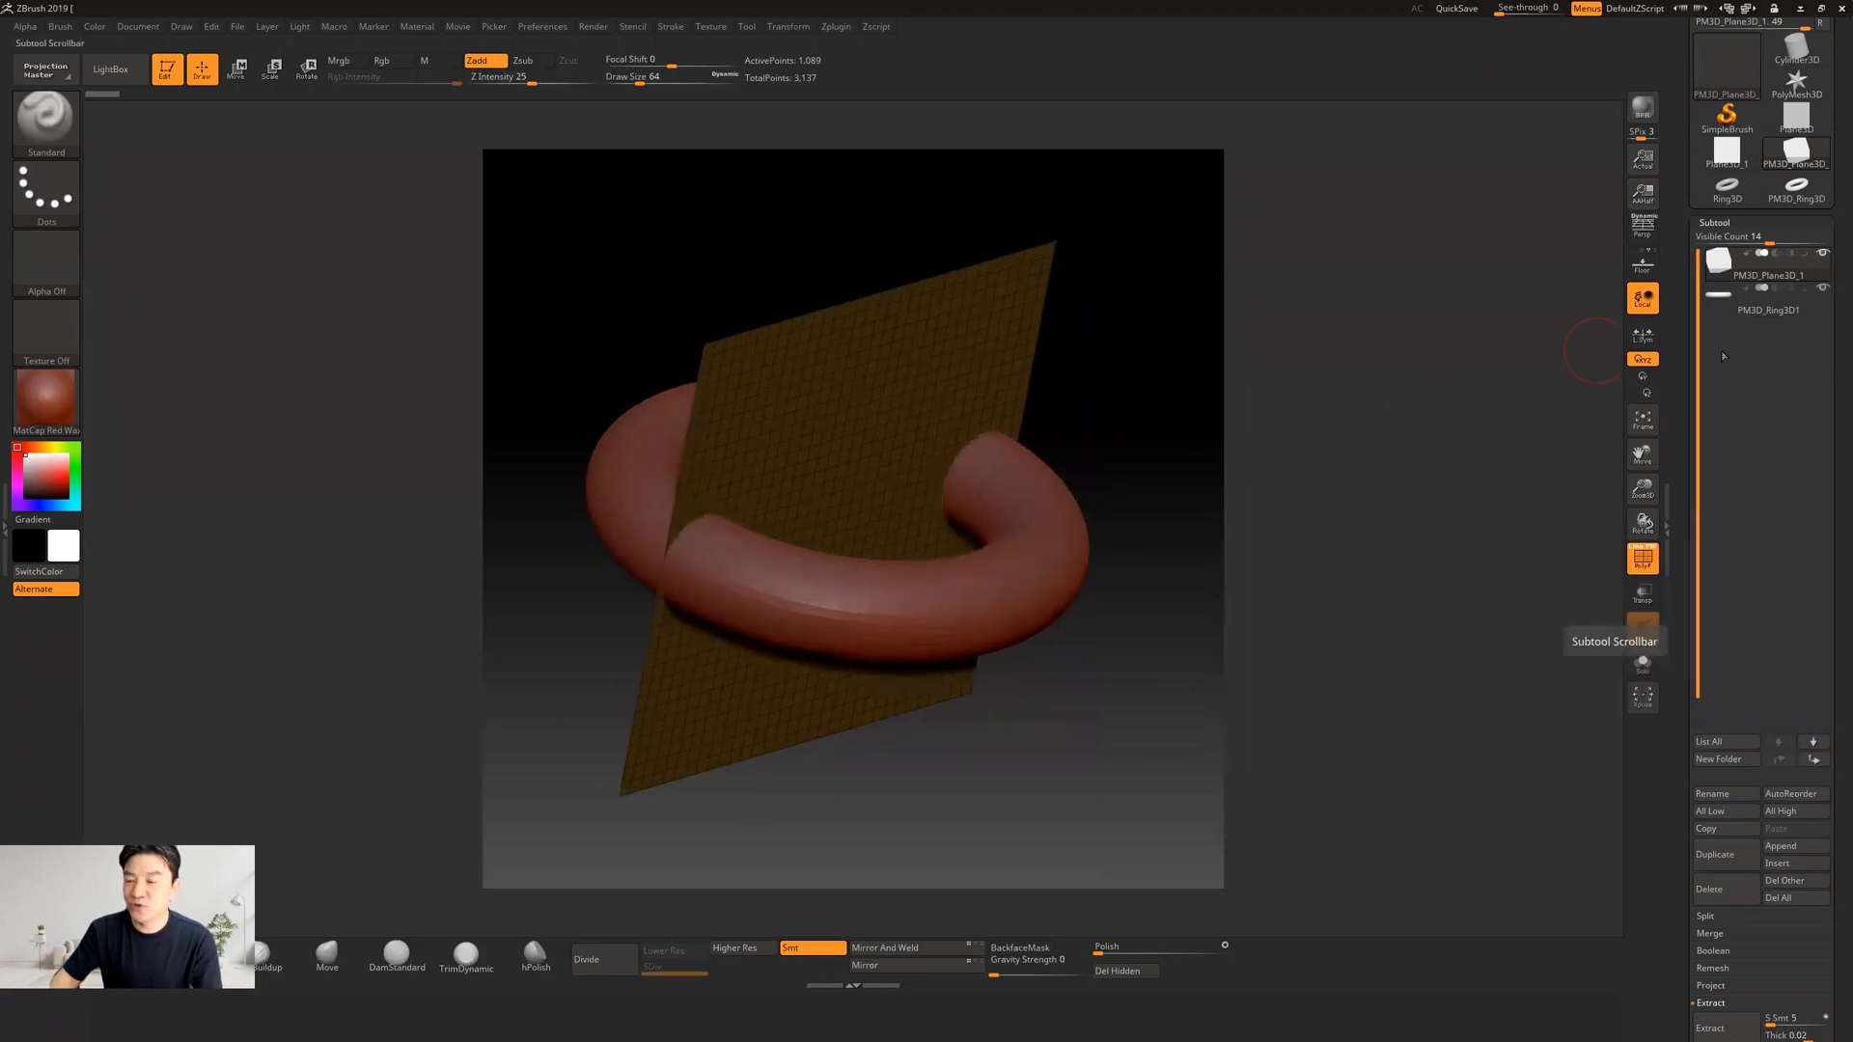
{"action": "left_click_drag", "start_coordinate": [1257, 498], "coordinate": [941, 482]}
{"action": "mouse_move", "coordinate": [1167, 419]}
{"action": "left_mouse_down"}
{"action": "mouse_move", "coordinate": [1170, 508]}
{"action": "mouse_move", "coordinate": [1176, 434]}
{"action": "left_mouse_up"}
Step: Make the ring the active subtool and activate the Move gizmo on it
{"action": "left_click", "coordinate": [1755, 311]}
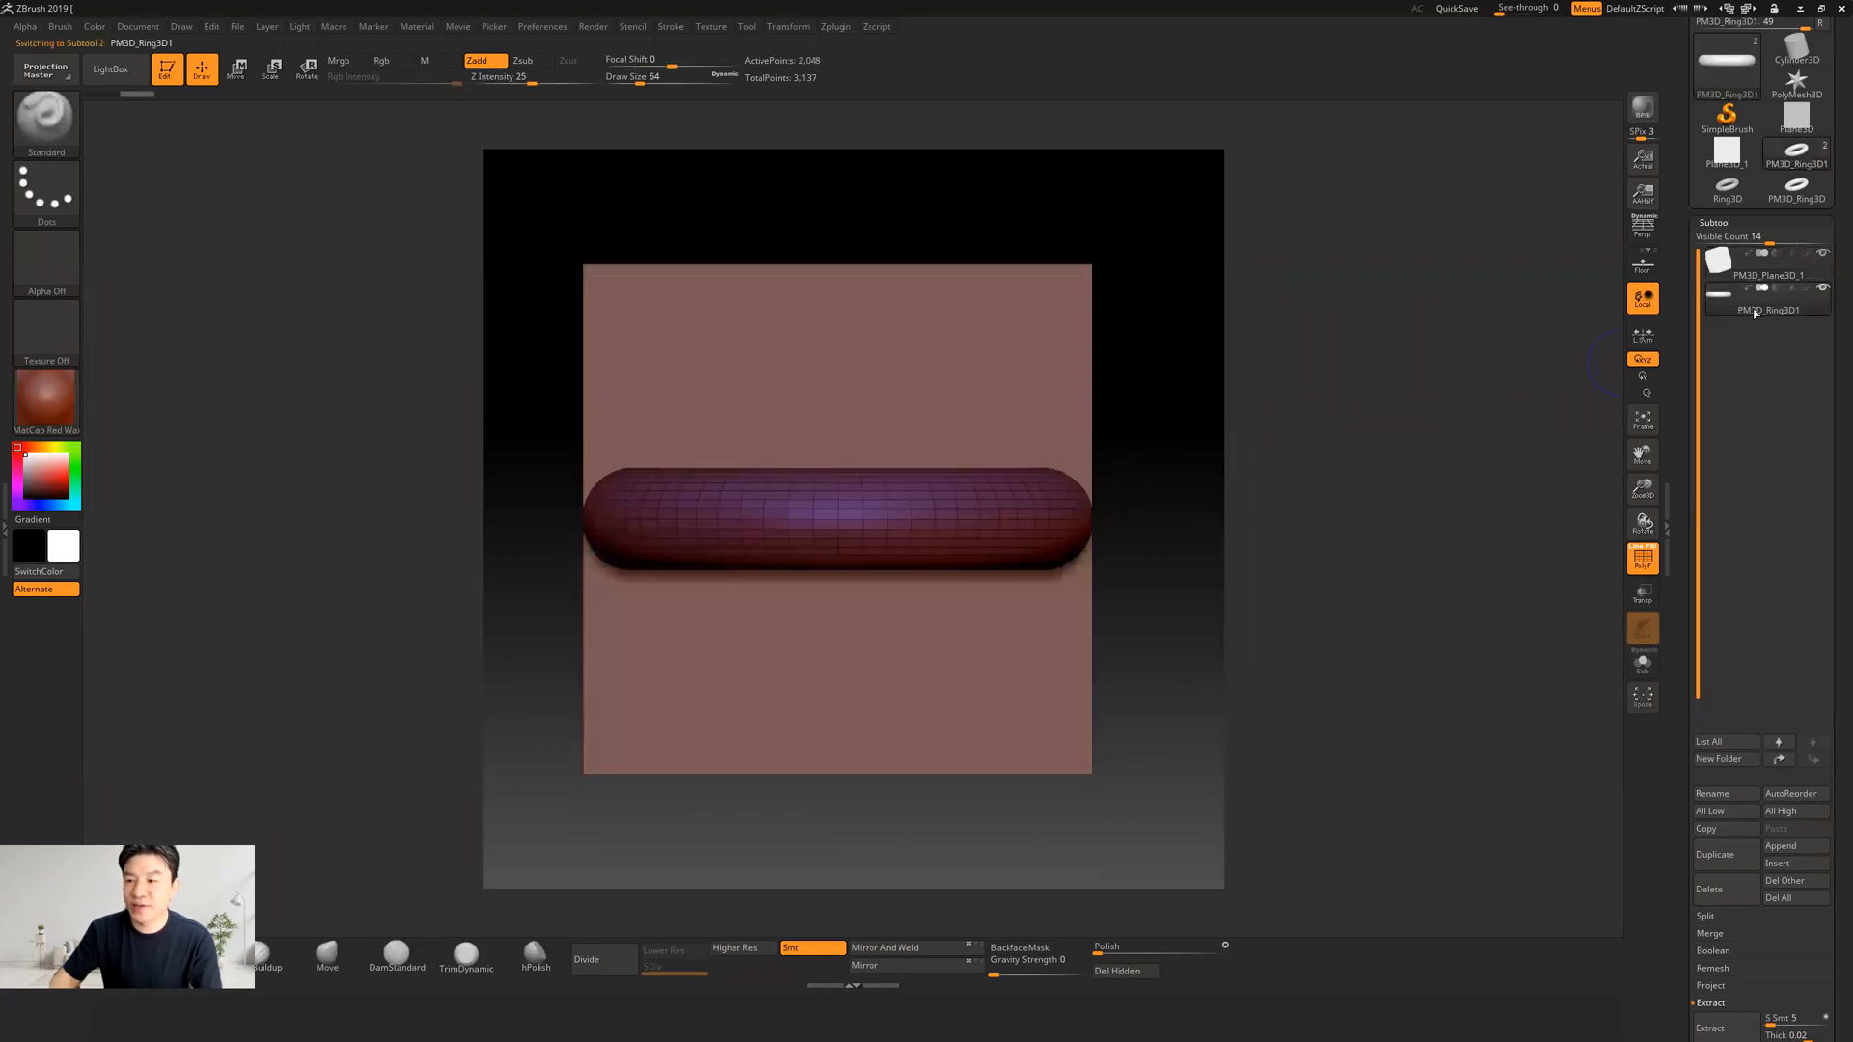
{"action": "left_click", "coordinate": [237, 67]}
{"action": "left_click_drag", "start_coordinate": [809, 432], "coordinate": [1073, 511]}
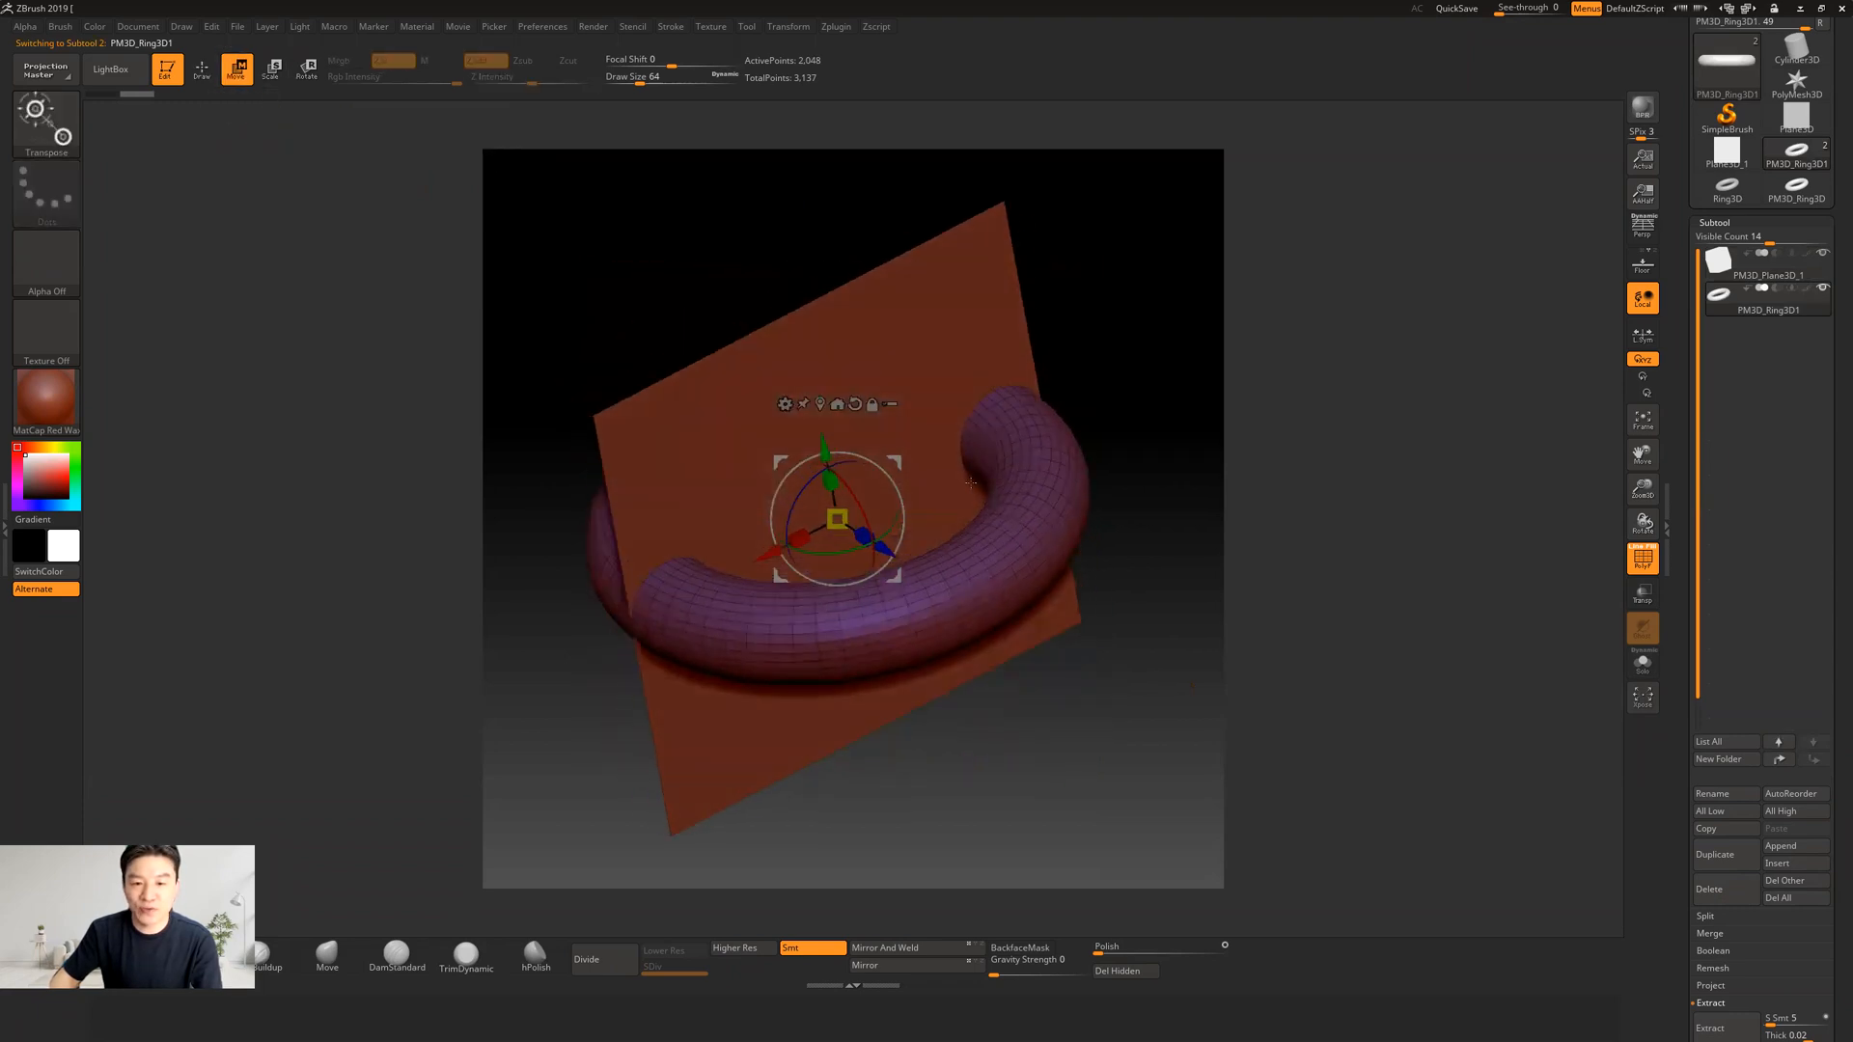
{"action": "mouse_move", "coordinate": [866, 502]}
{"action": "left_mouse_down"}
{"action": "mouse_move", "coordinate": [889, 548]}
{"action": "mouse_move", "coordinate": [873, 517]}
{"action": "mouse_move", "coordinate": [881, 532]}
{"action": "left_mouse_up"}
{"action": "key", "text": "ctrl+z"}
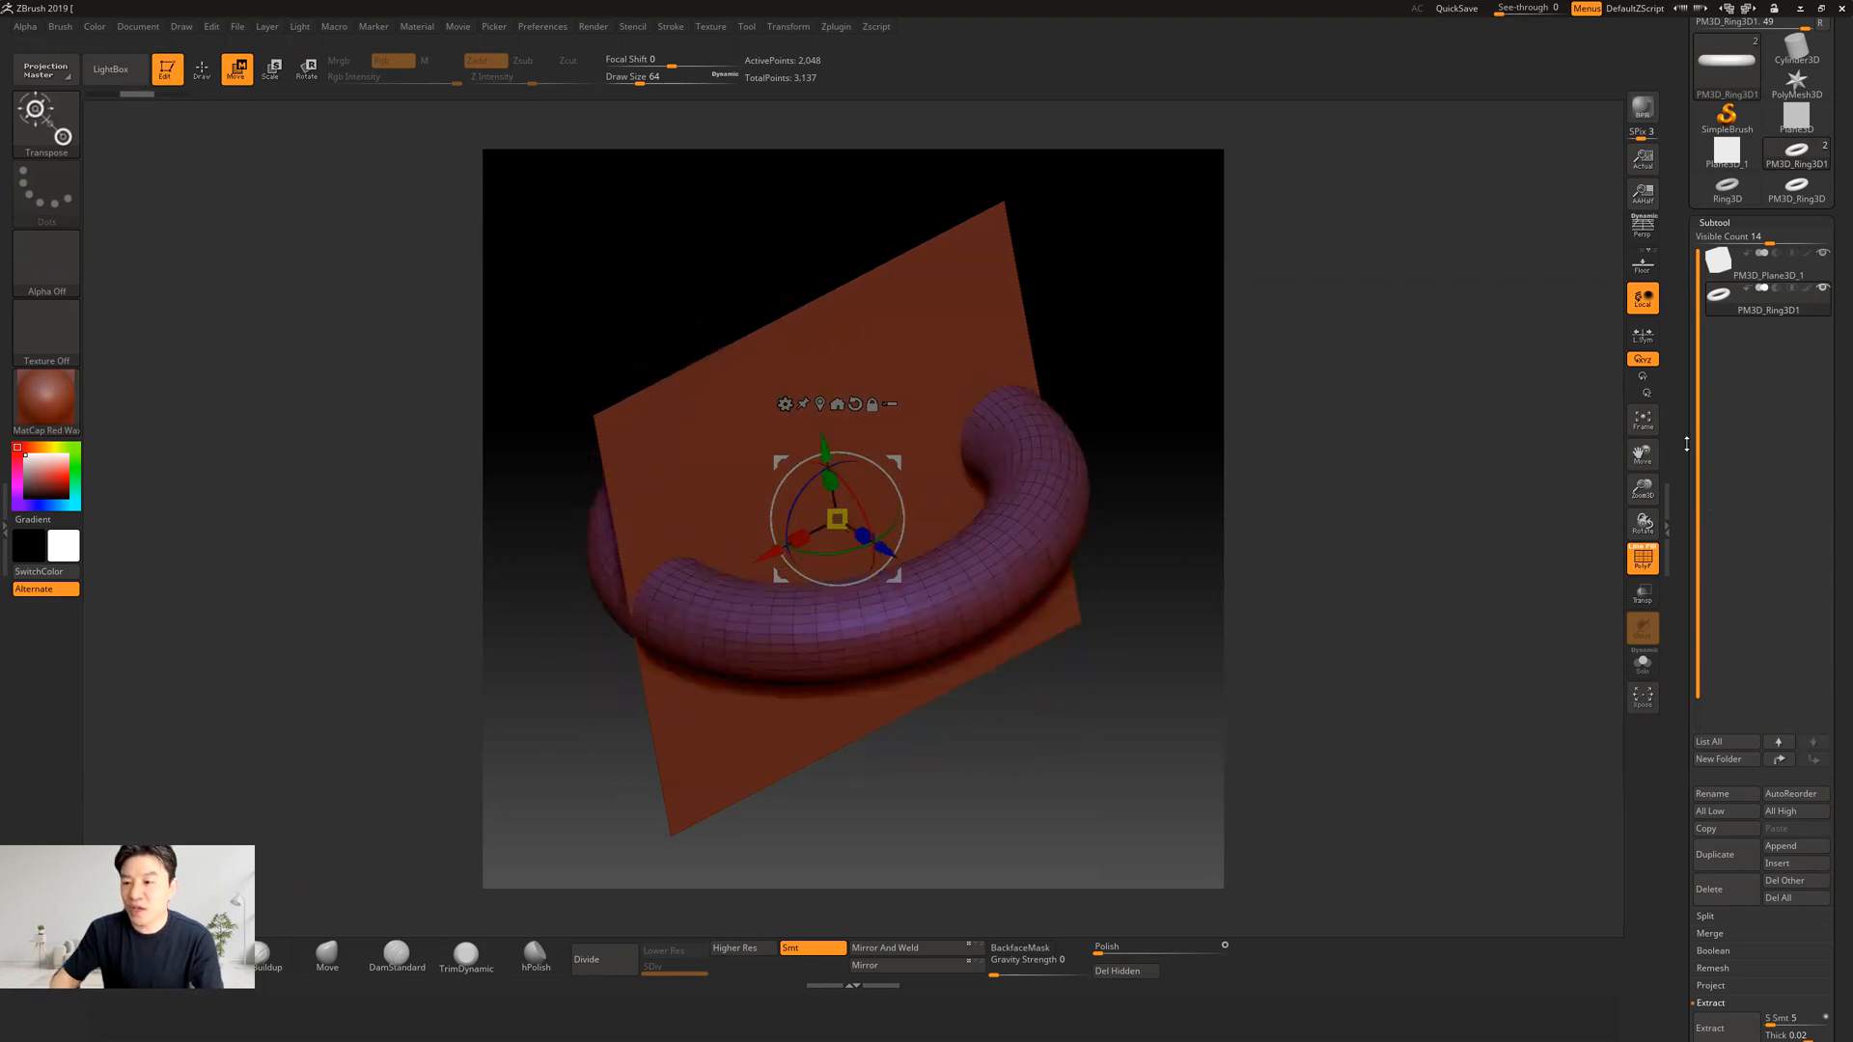
Step: Display the ring's X, Y and Z position values in its geometry settings
{"action": "scroll", "coordinate": [1737, 406], "scroll_direction": "down", "scroll_amount": 6}
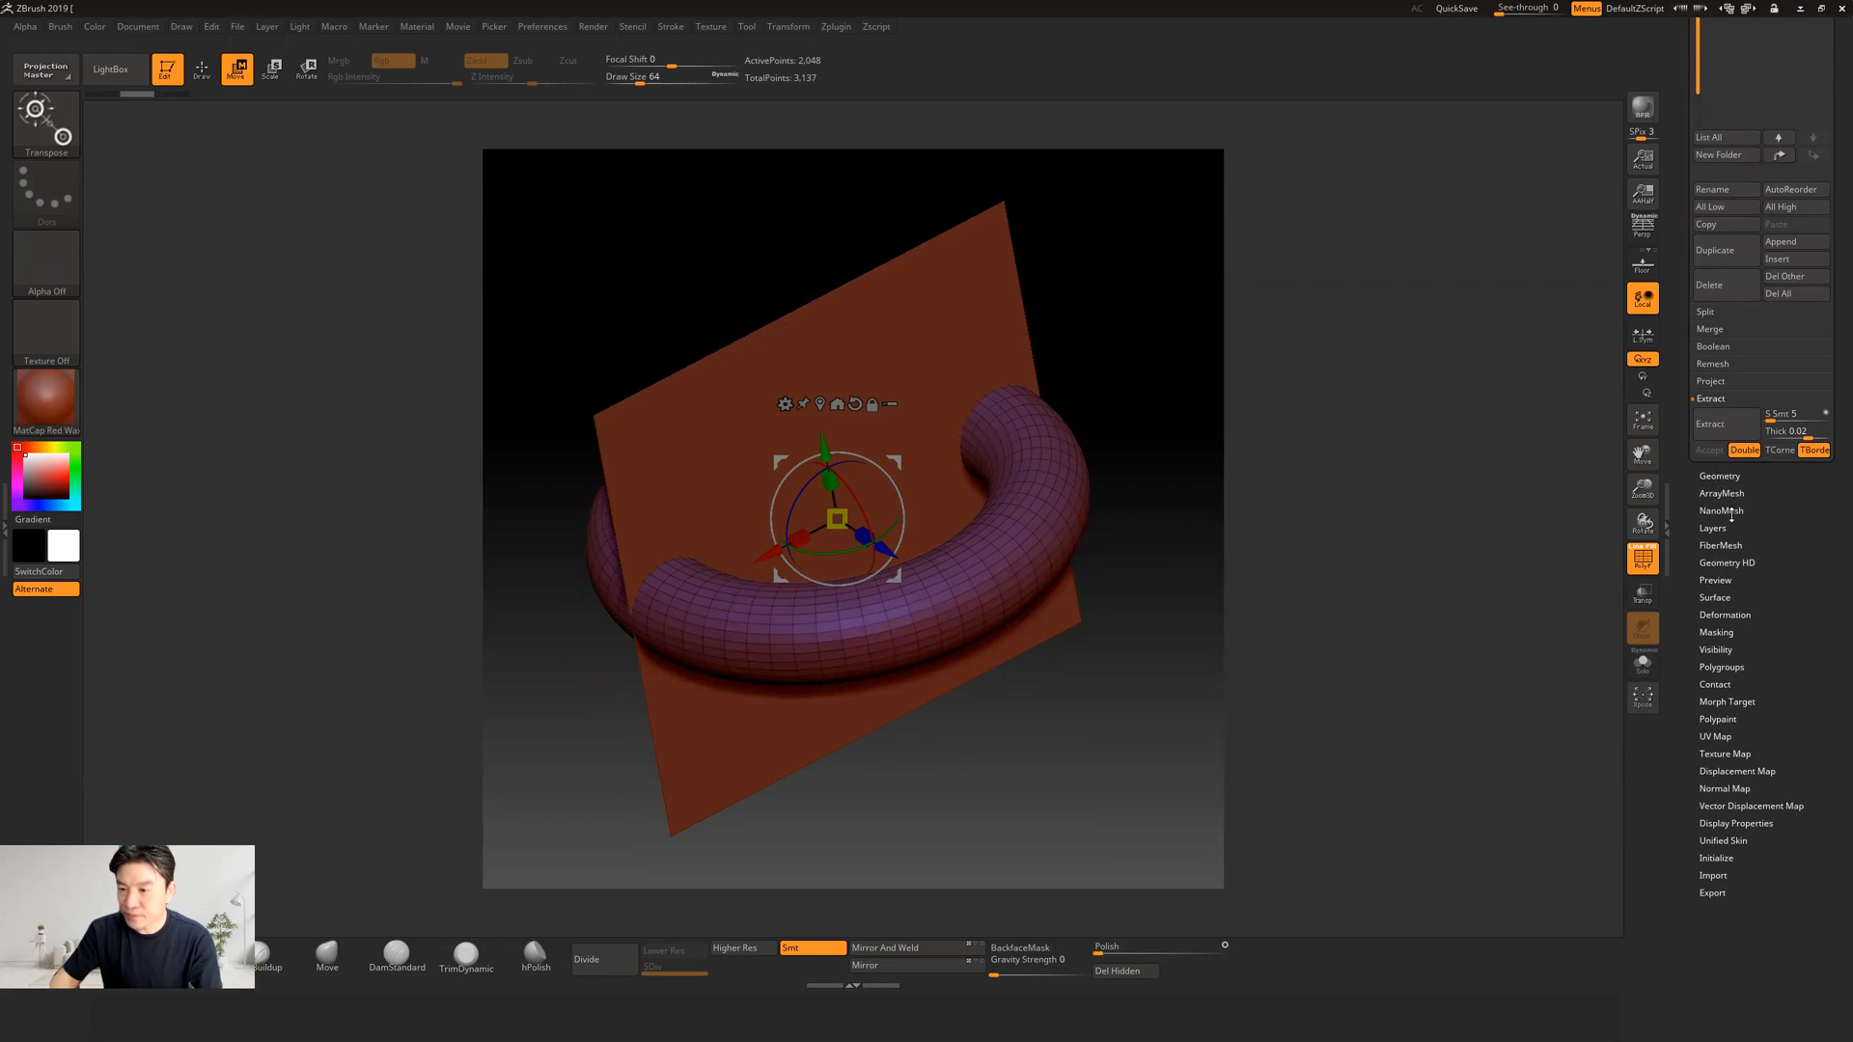
{"action": "left_click", "coordinate": [1719, 475]}
{"action": "scroll", "coordinate": [1798, 466], "scroll_direction": "up", "scroll_amount": 3}
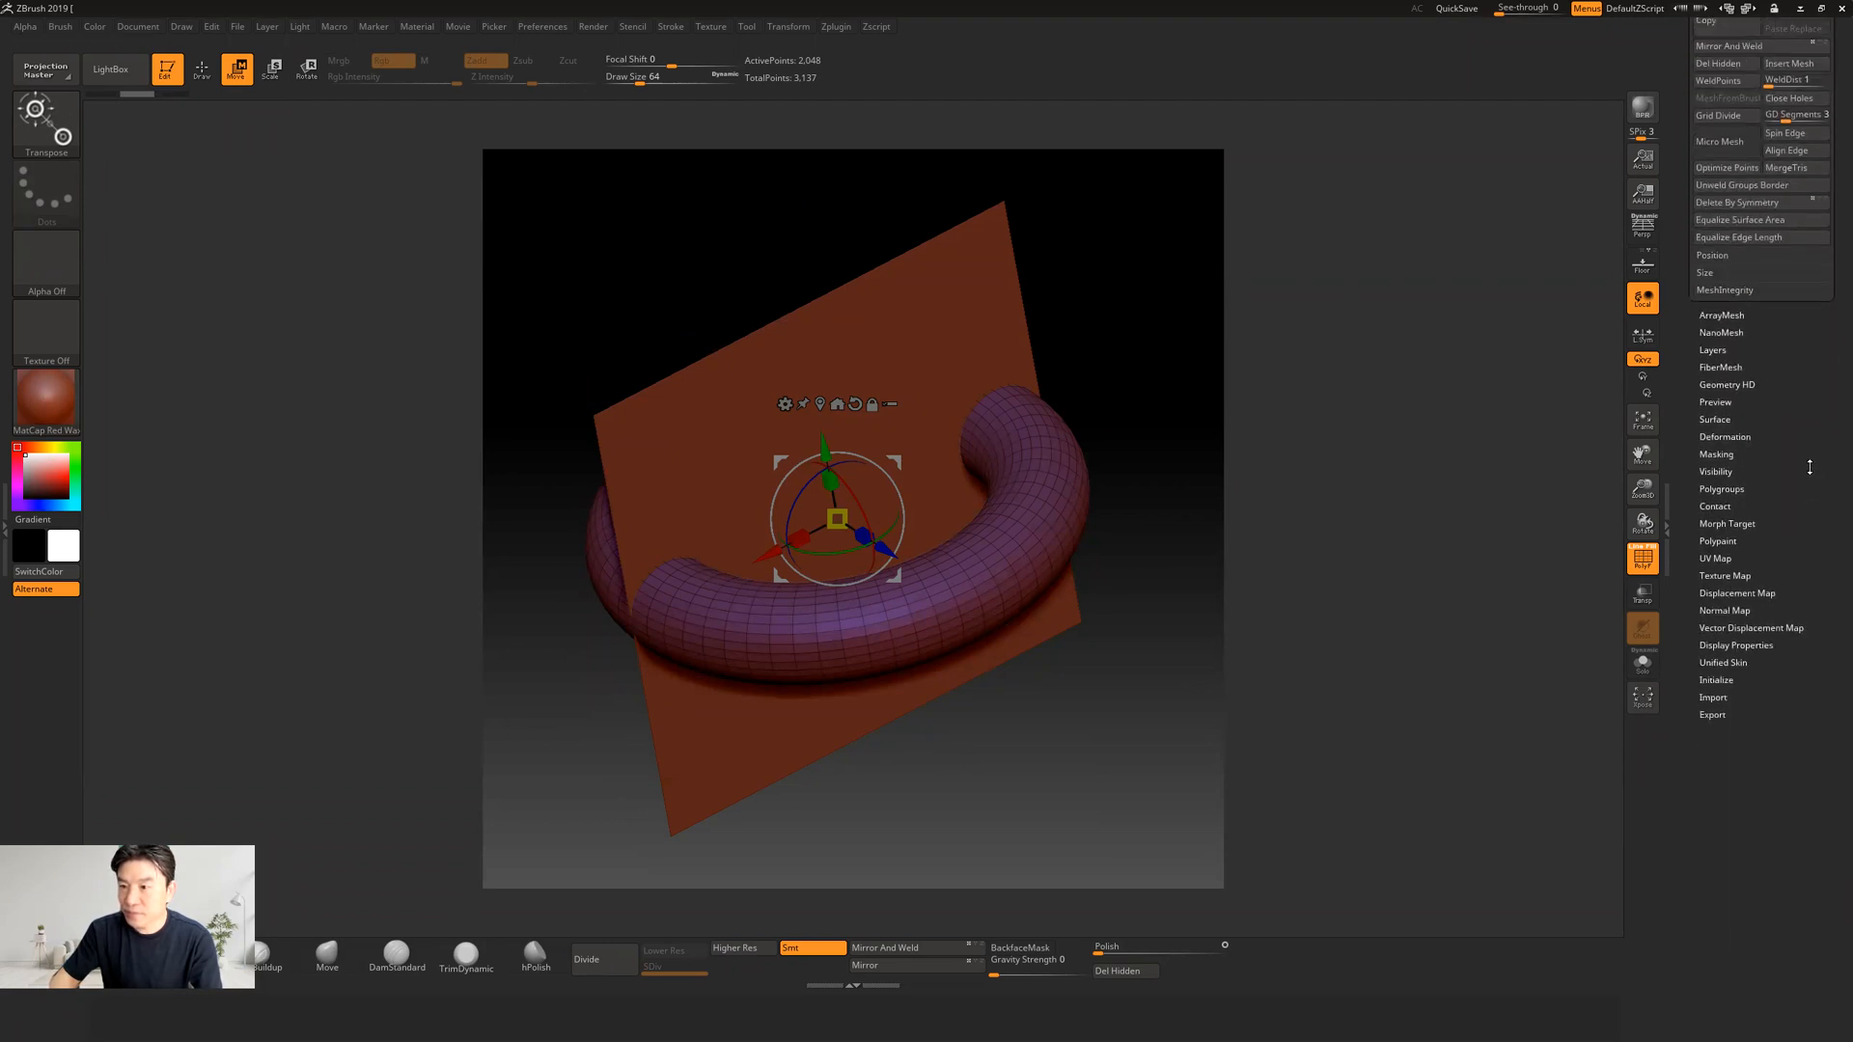
{"action": "left_click", "coordinate": [1731, 301]}
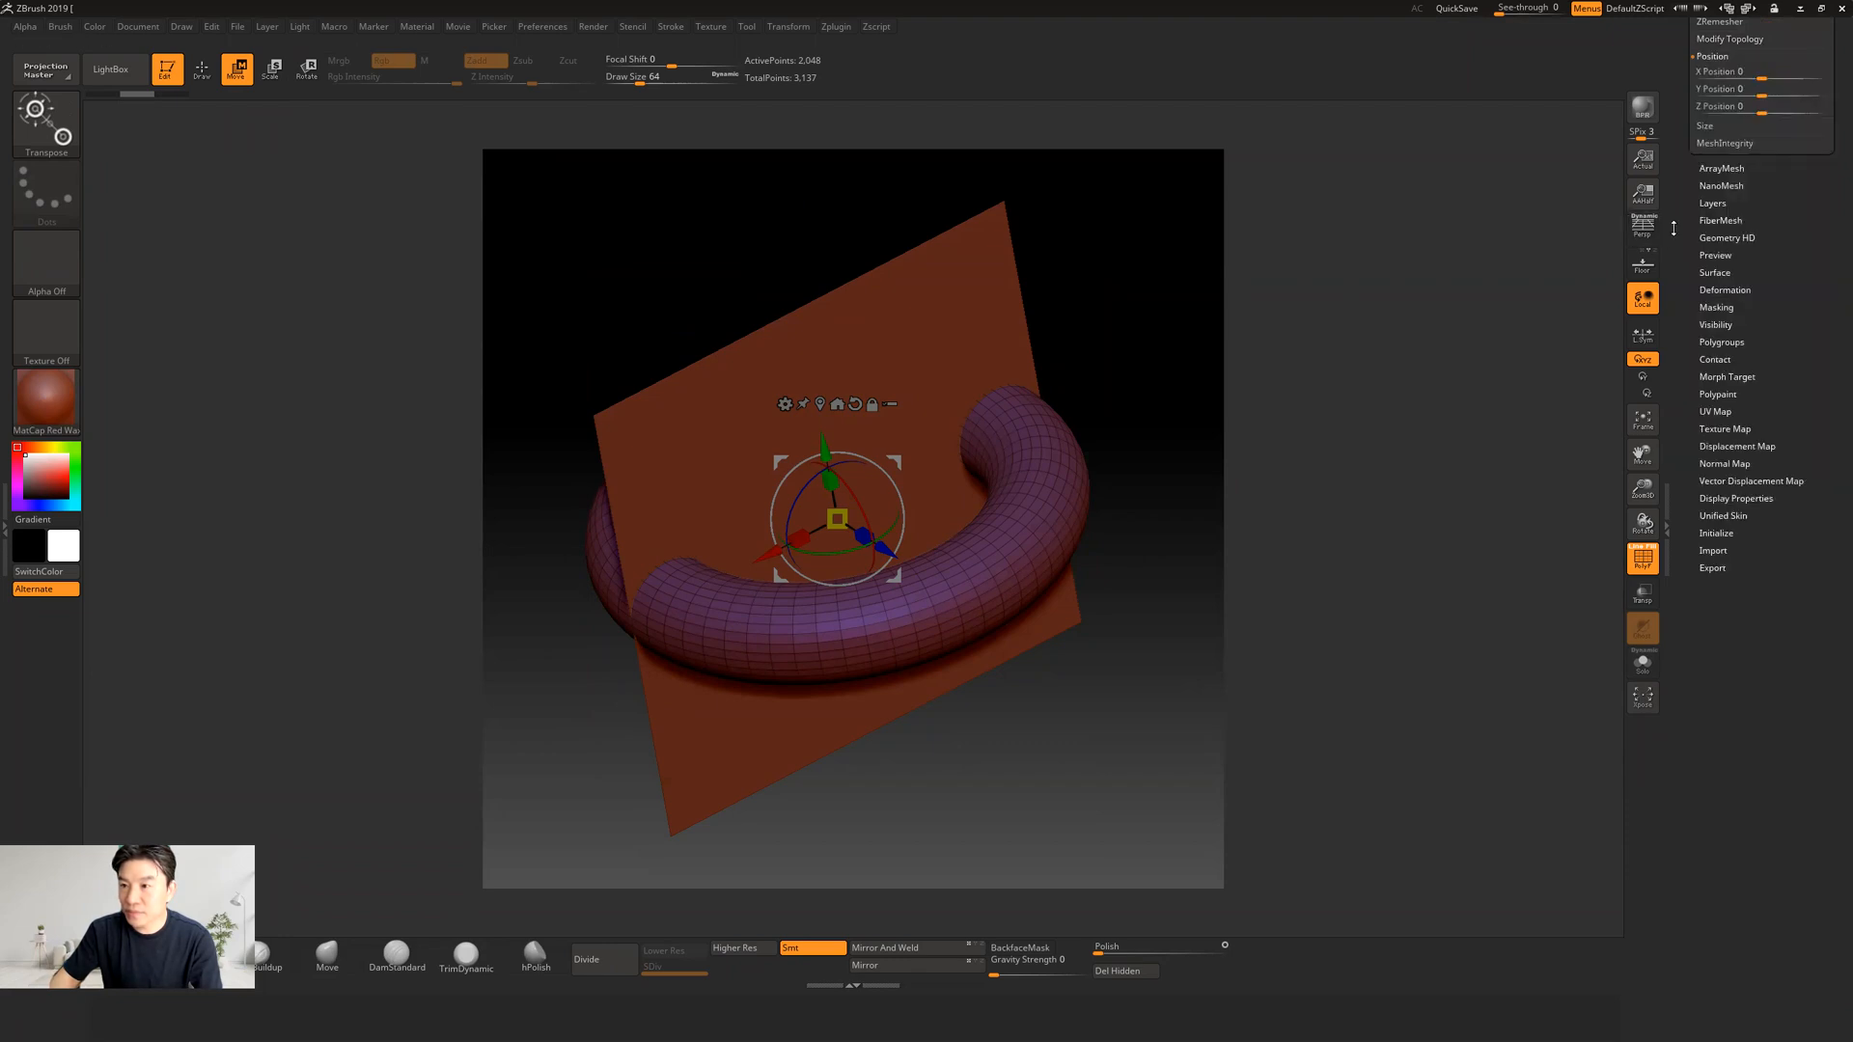
Step: Rotate the ring 90 degrees with the gizmo so it lies parallel to the plane, and face it front-on
{"action": "left_click_drag", "start_coordinate": [853, 493], "coordinate": [899, 606]}
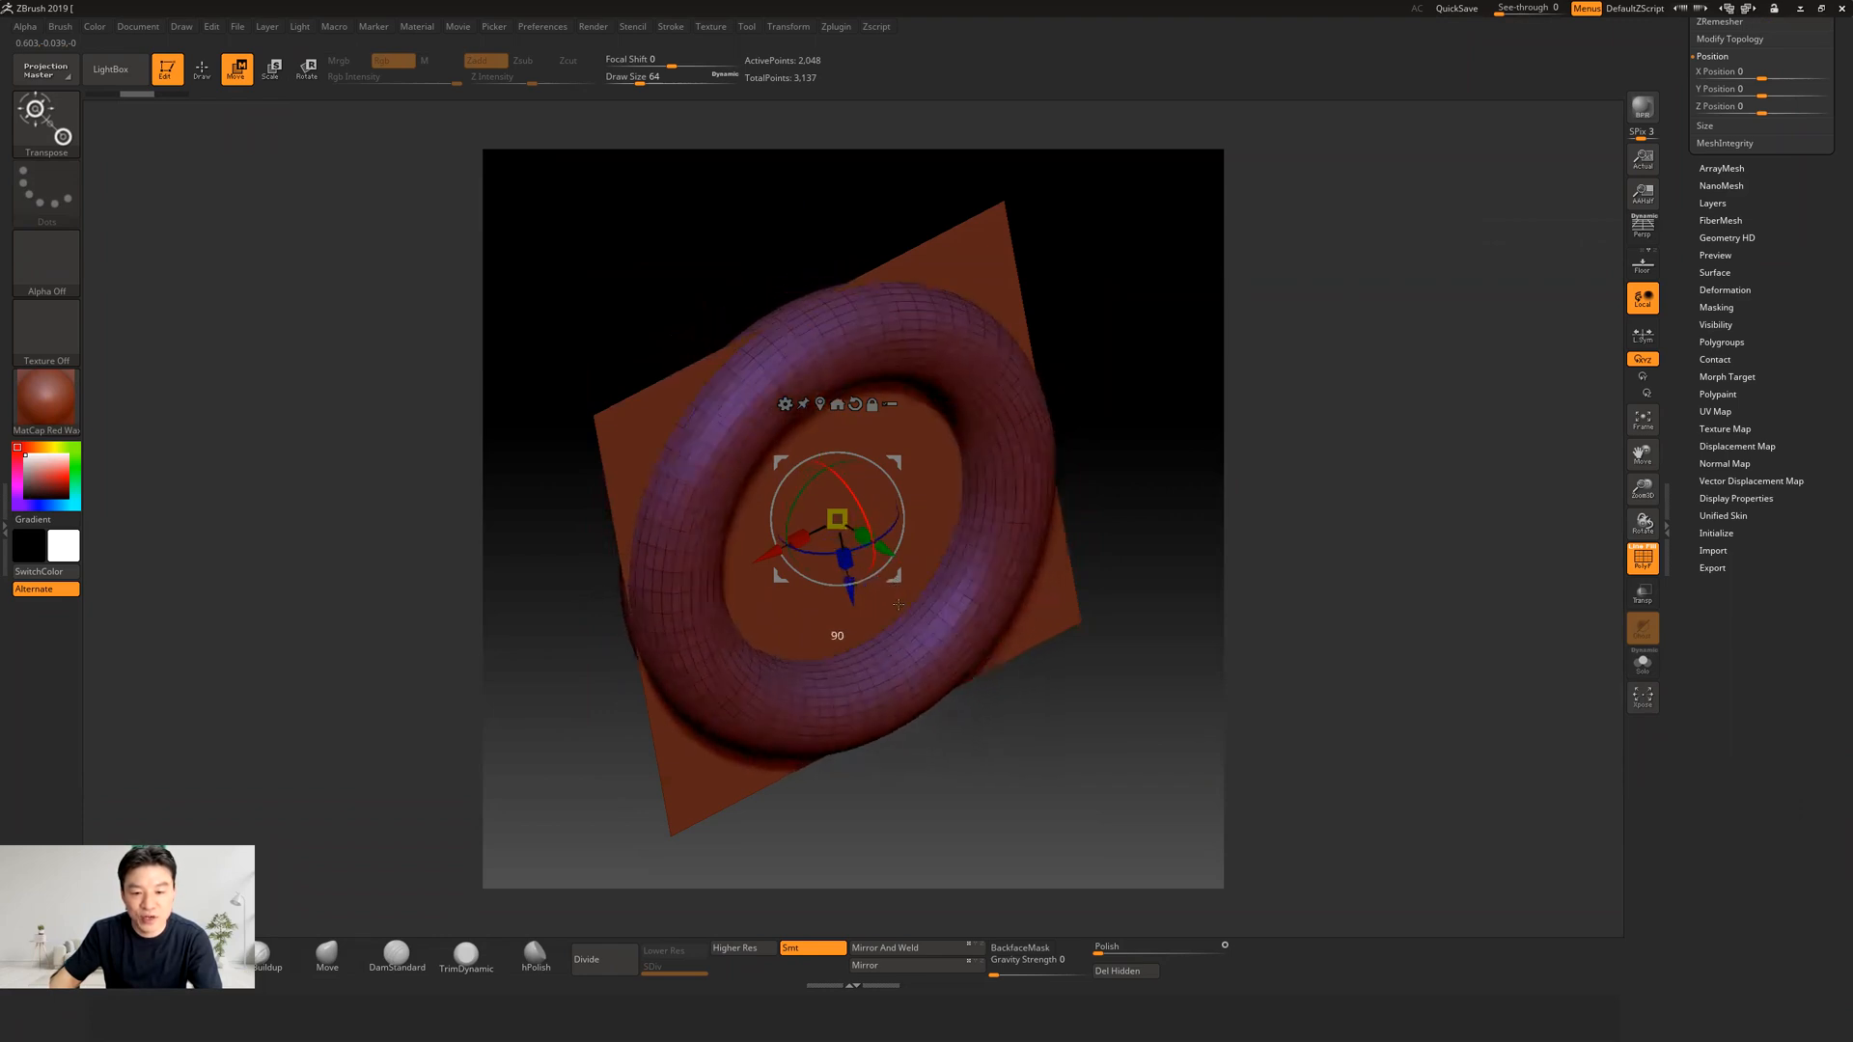
{"action": "left_click_drag", "start_coordinate": [1225, 407], "coordinate": [1182, 452]}
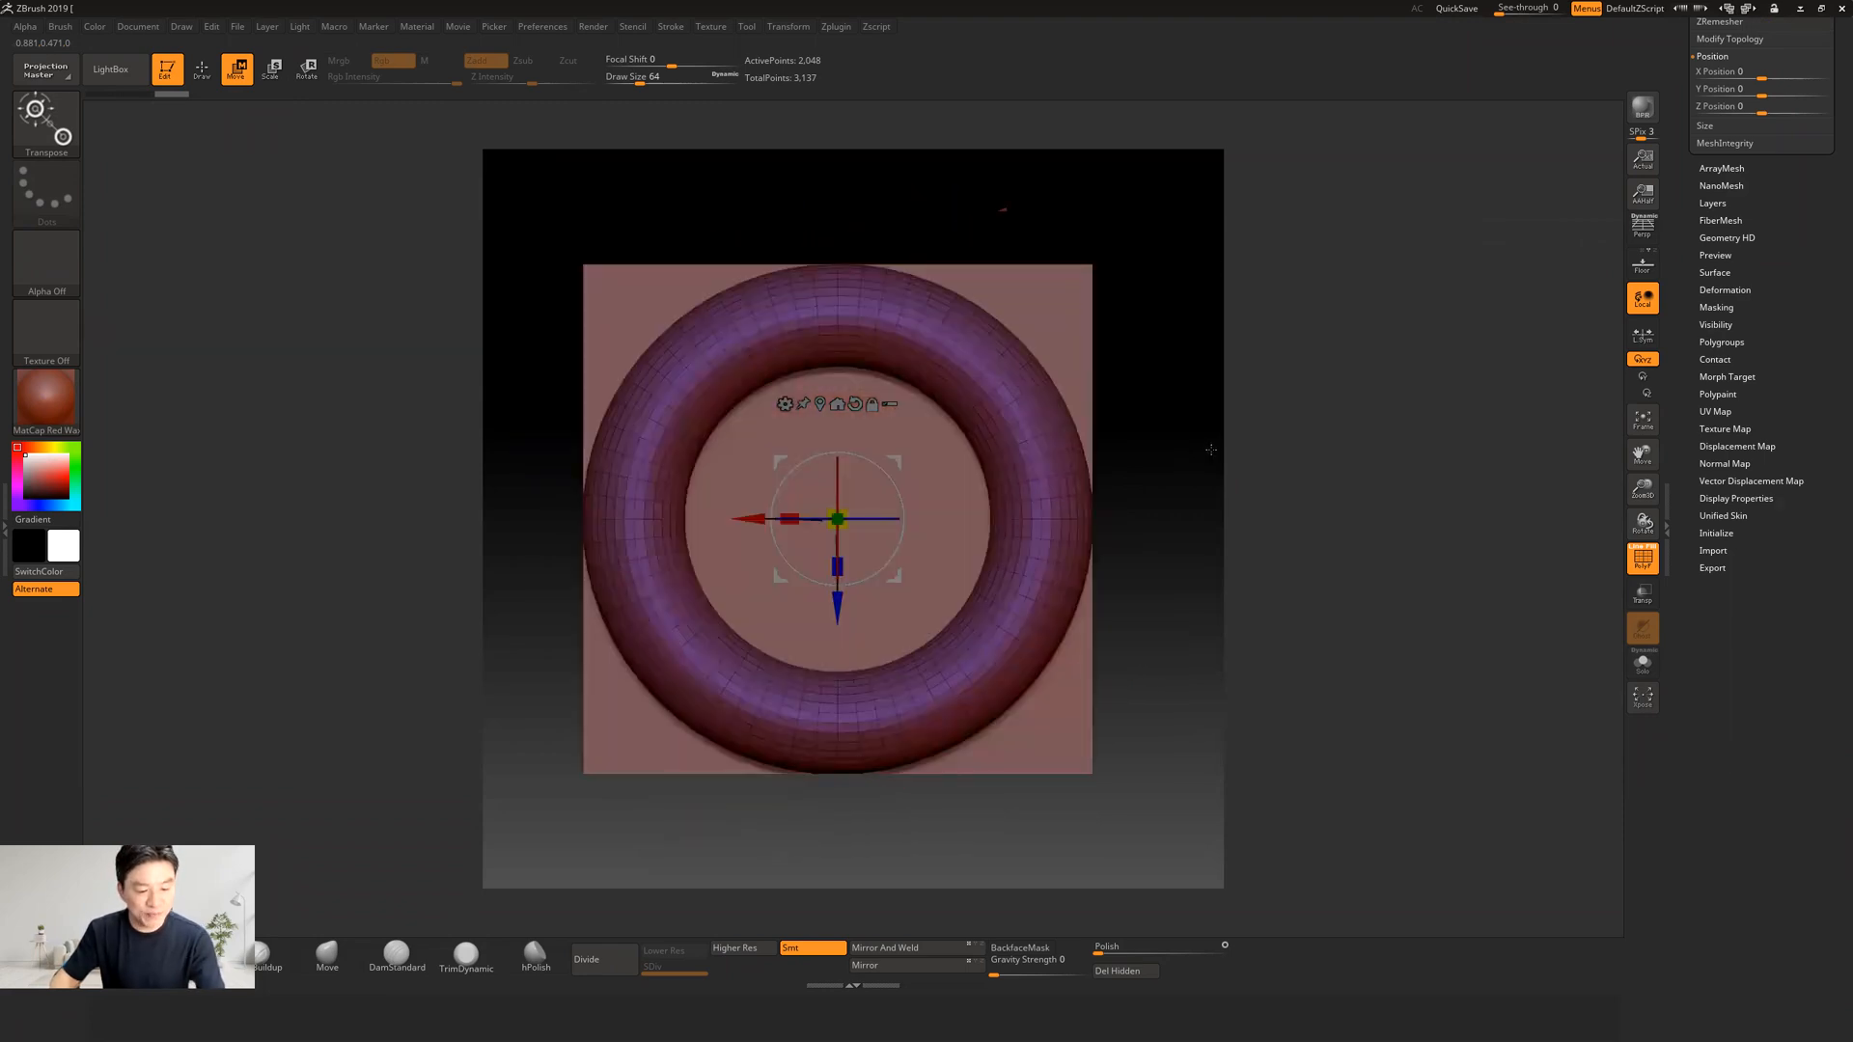
{"action": "key", "text": "f"}
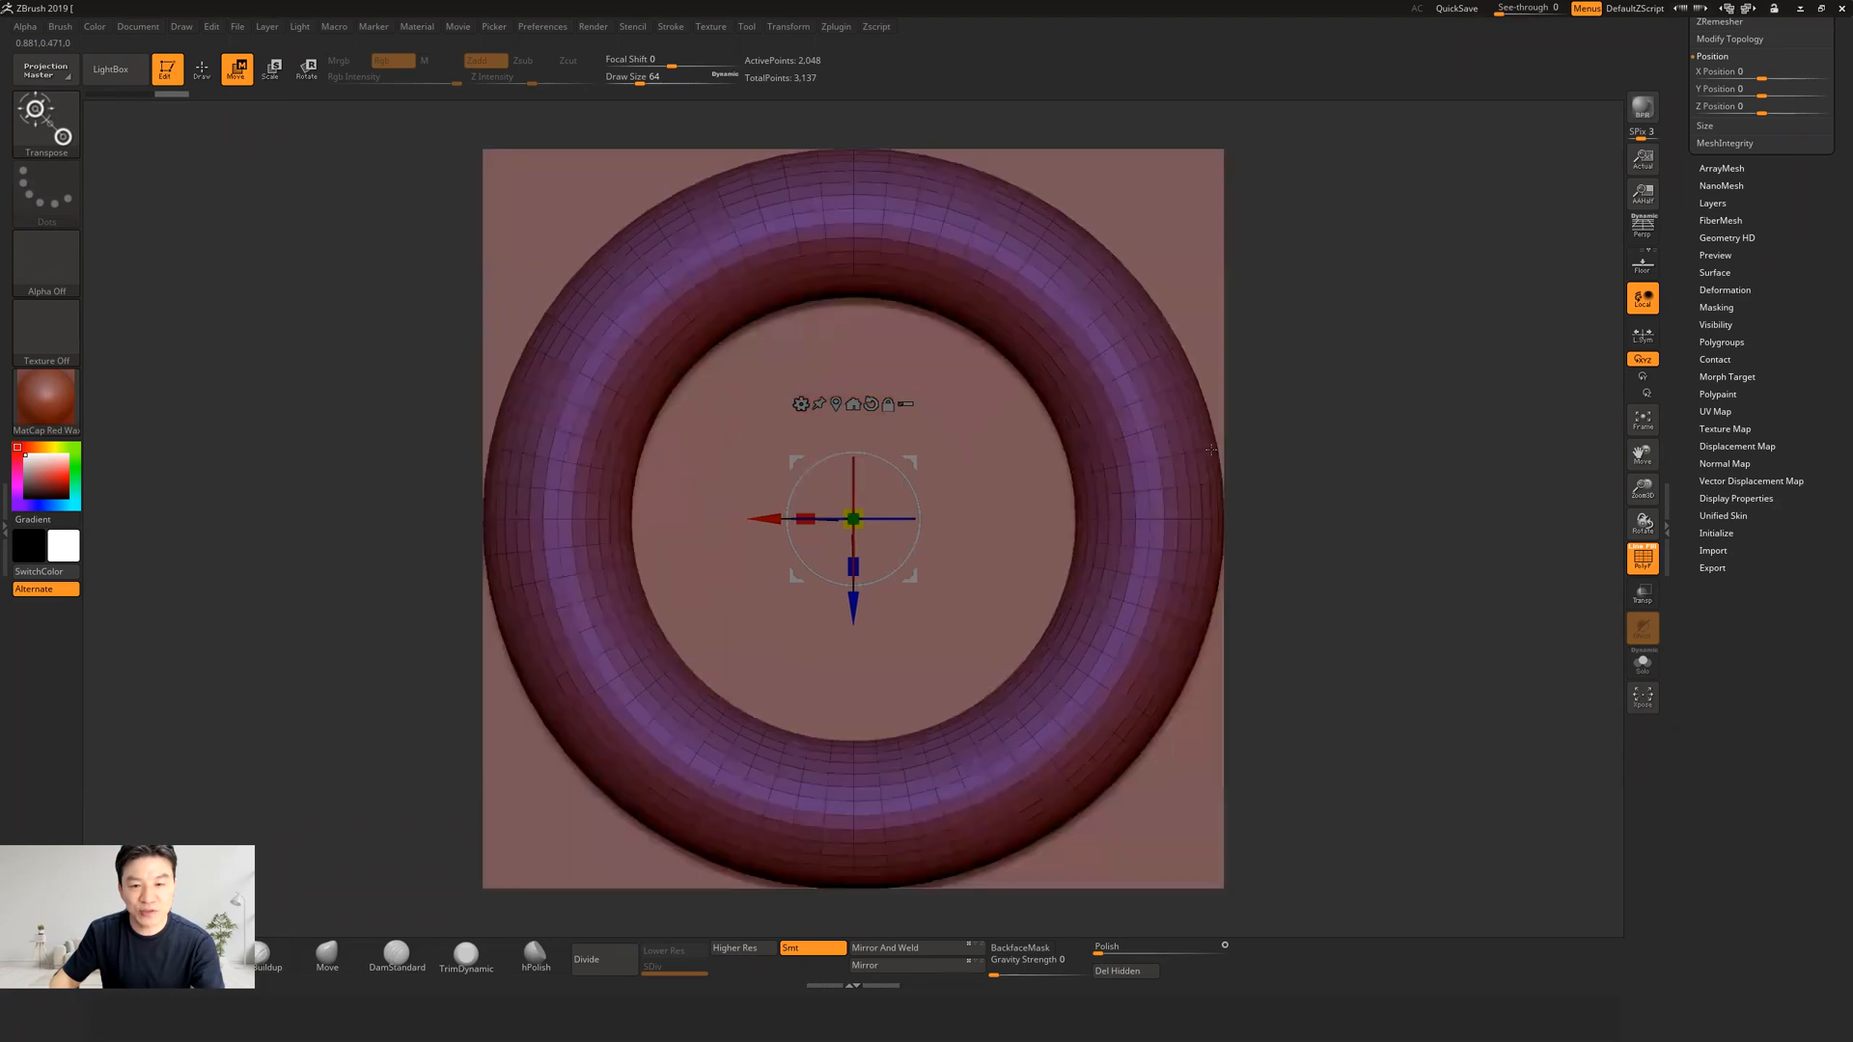
{"action": "left_click_drag", "start_coordinate": [1316, 415], "coordinate": [1211, 439], "text": "alt"}
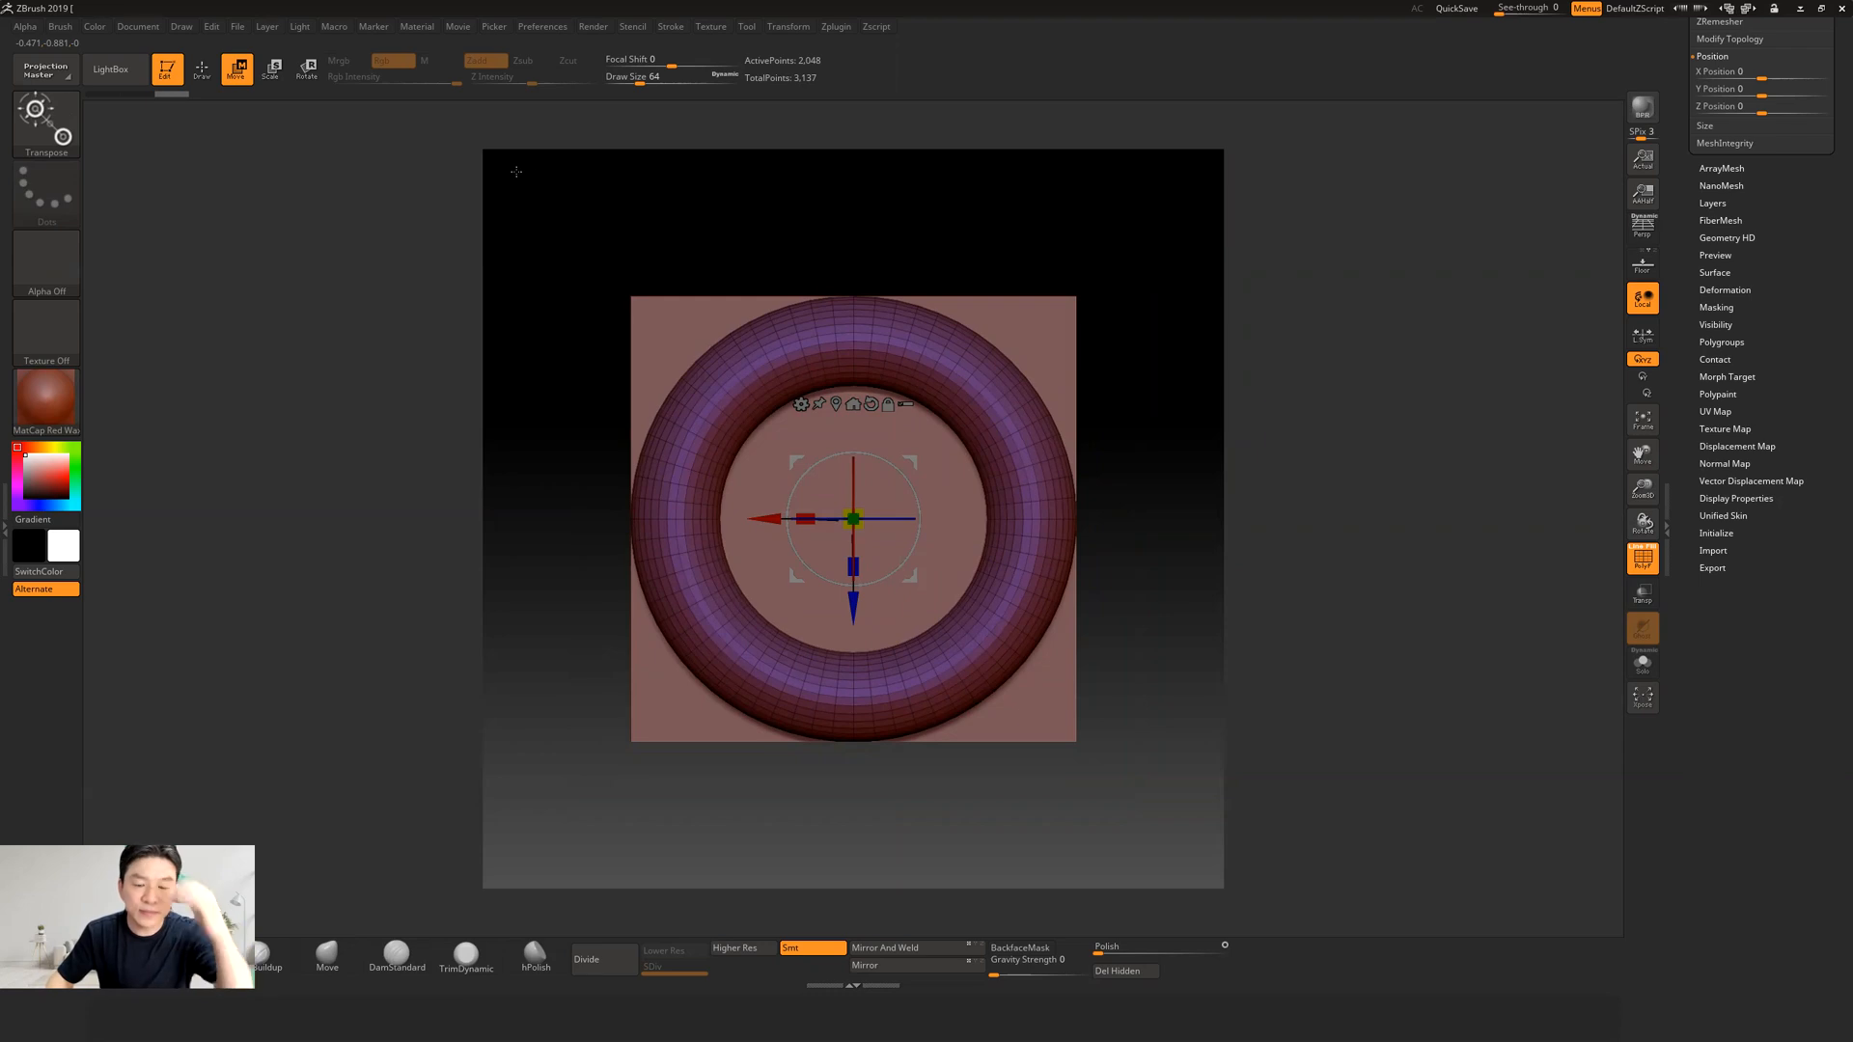
{"action": "mouse_move", "coordinate": [662, 190]}
{"action": "left_mouse_down"}
{"action": "mouse_move", "coordinate": [712, 193]}
{"action": "mouse_move", "coordinate": [617, 203]}
{"action": "mouse_move", "coordinate": [778, 203]}
{"action": "mouse_move", "coordinate": [666, 199]}
{"action": "left_mouse_up"}
{"action": "left_click_drag", "start_coordinate": [878, 210], "coordinate": [842, 212], "text": "alt"}
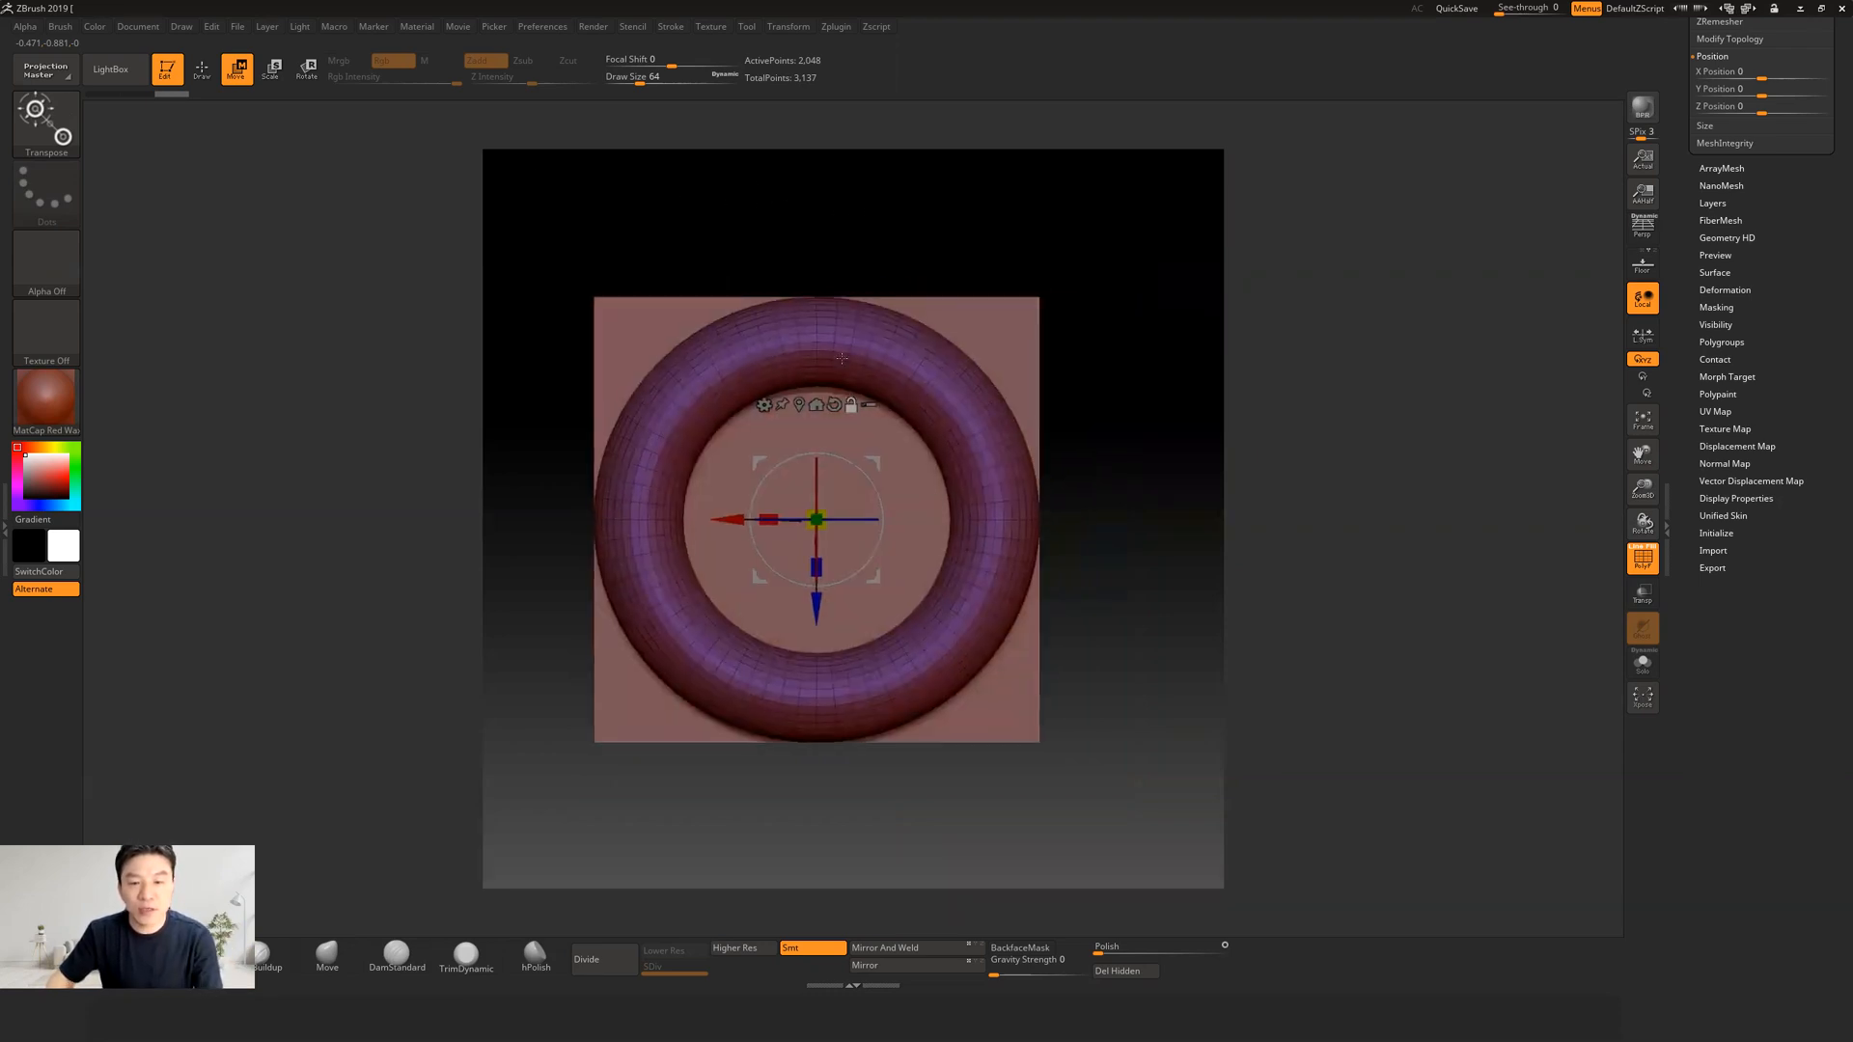
Step: Examine the ring's X, Y and Z size values in its geometry settings
{"action": "scroll", "coordinate": [1702, 174], "scroll_direction": "up", "scroll_amount": 10}
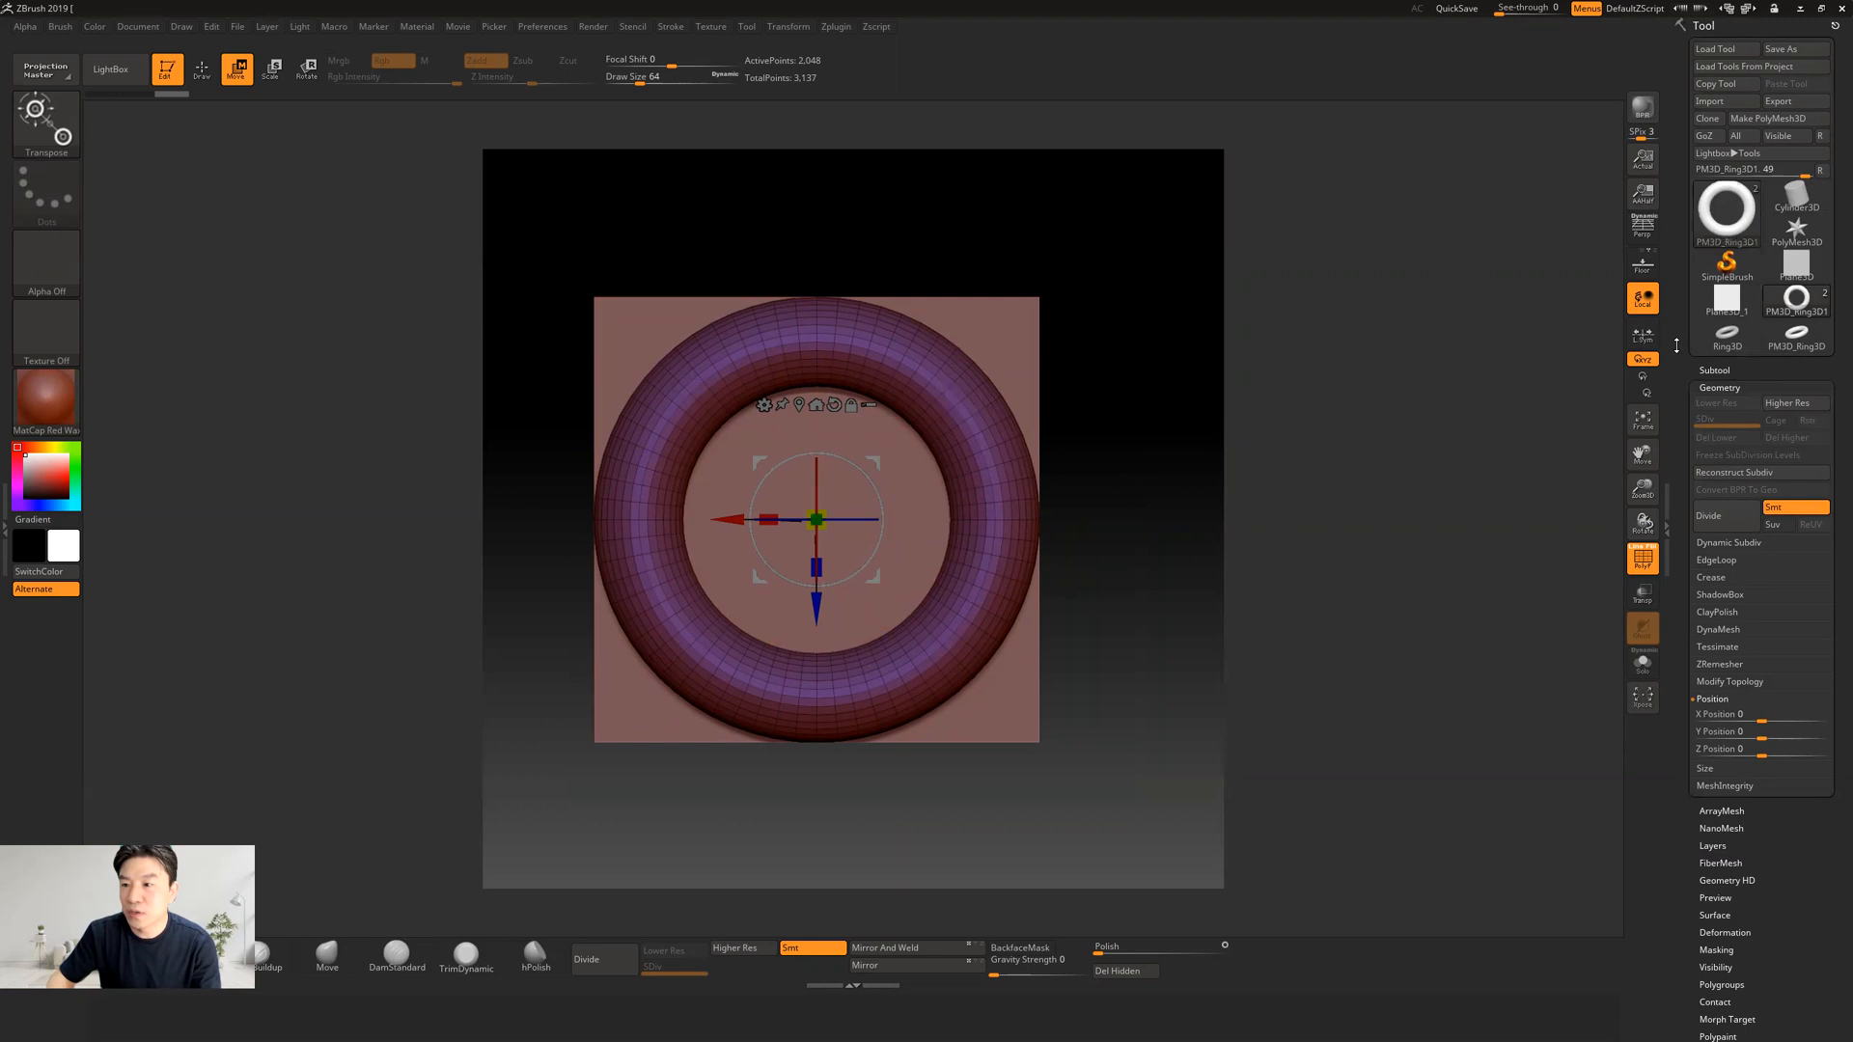
{"action": "scroll", "coordinate": [1757, 482], "scroll_direction": "down", "scroll_amount": 4}
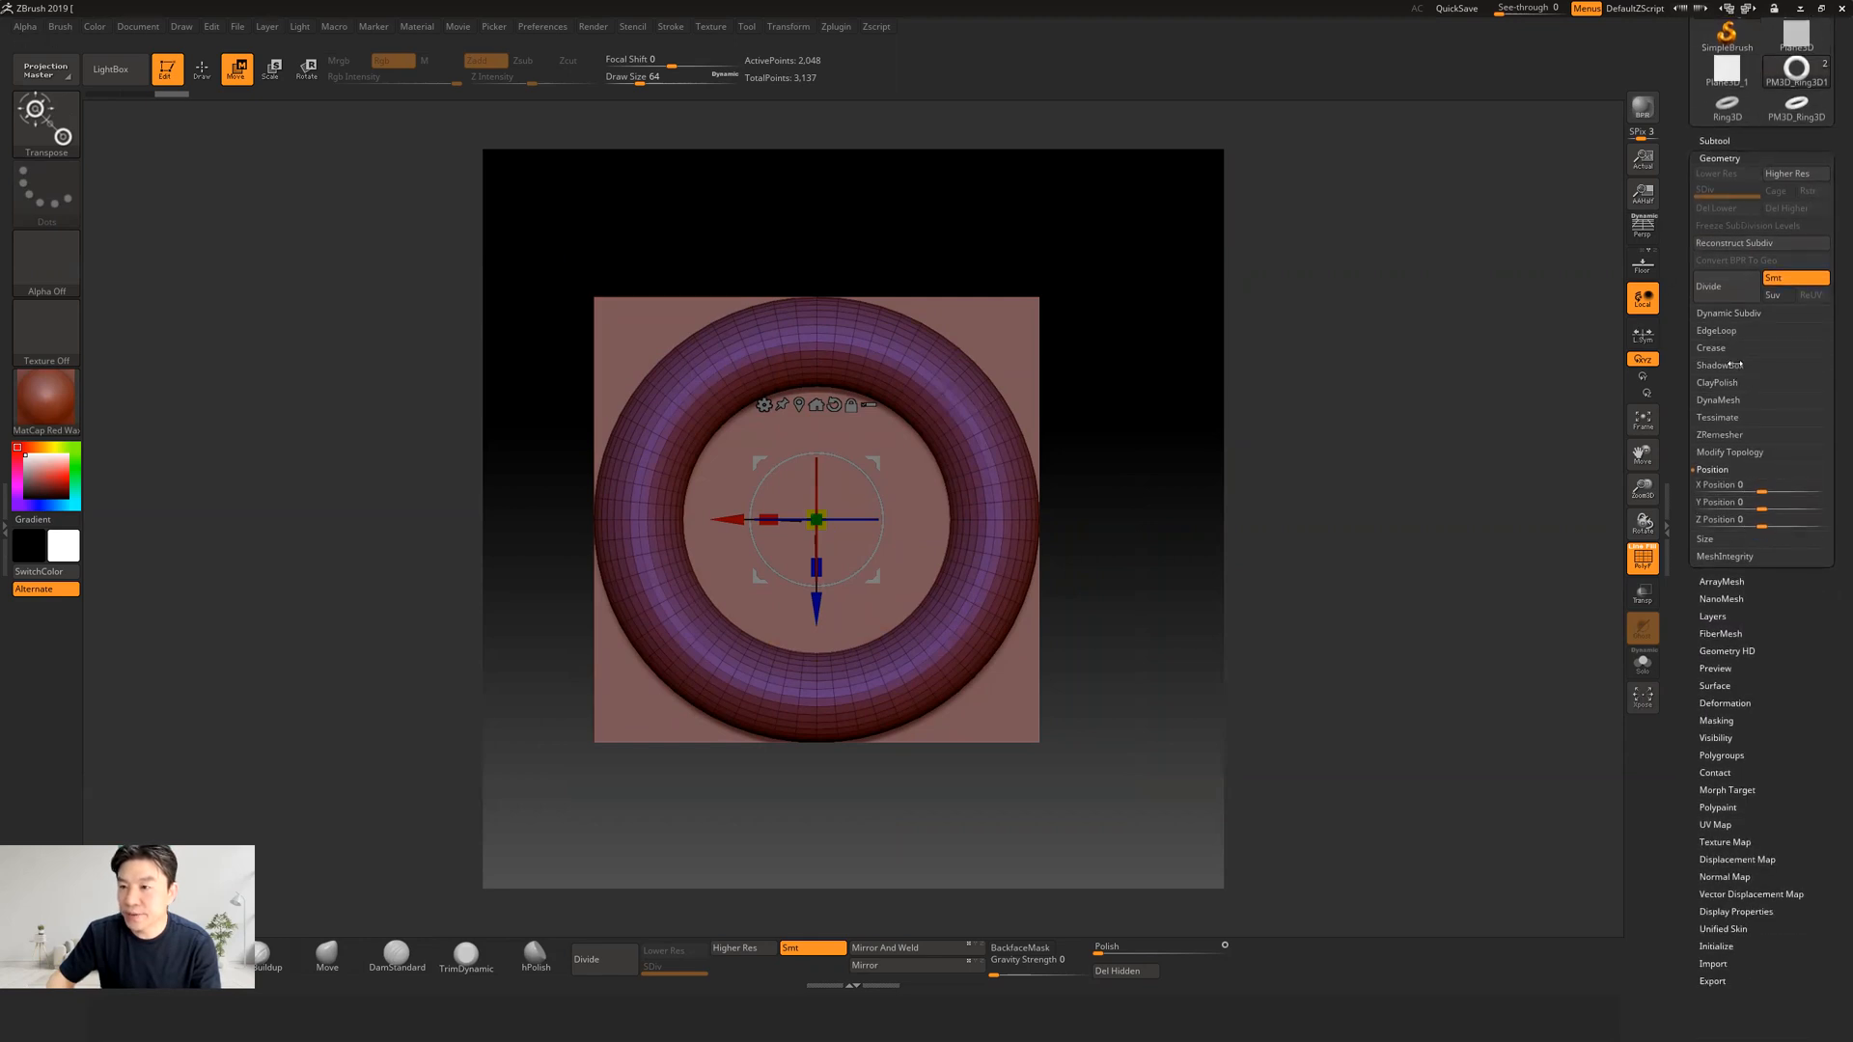
{"action": "left_click", "coordinate": [1720, 159]}
{"action": "left_click", "coordinate": [1720, 160]}
{"action": "left_click", "coordinate": [1706, 541]}
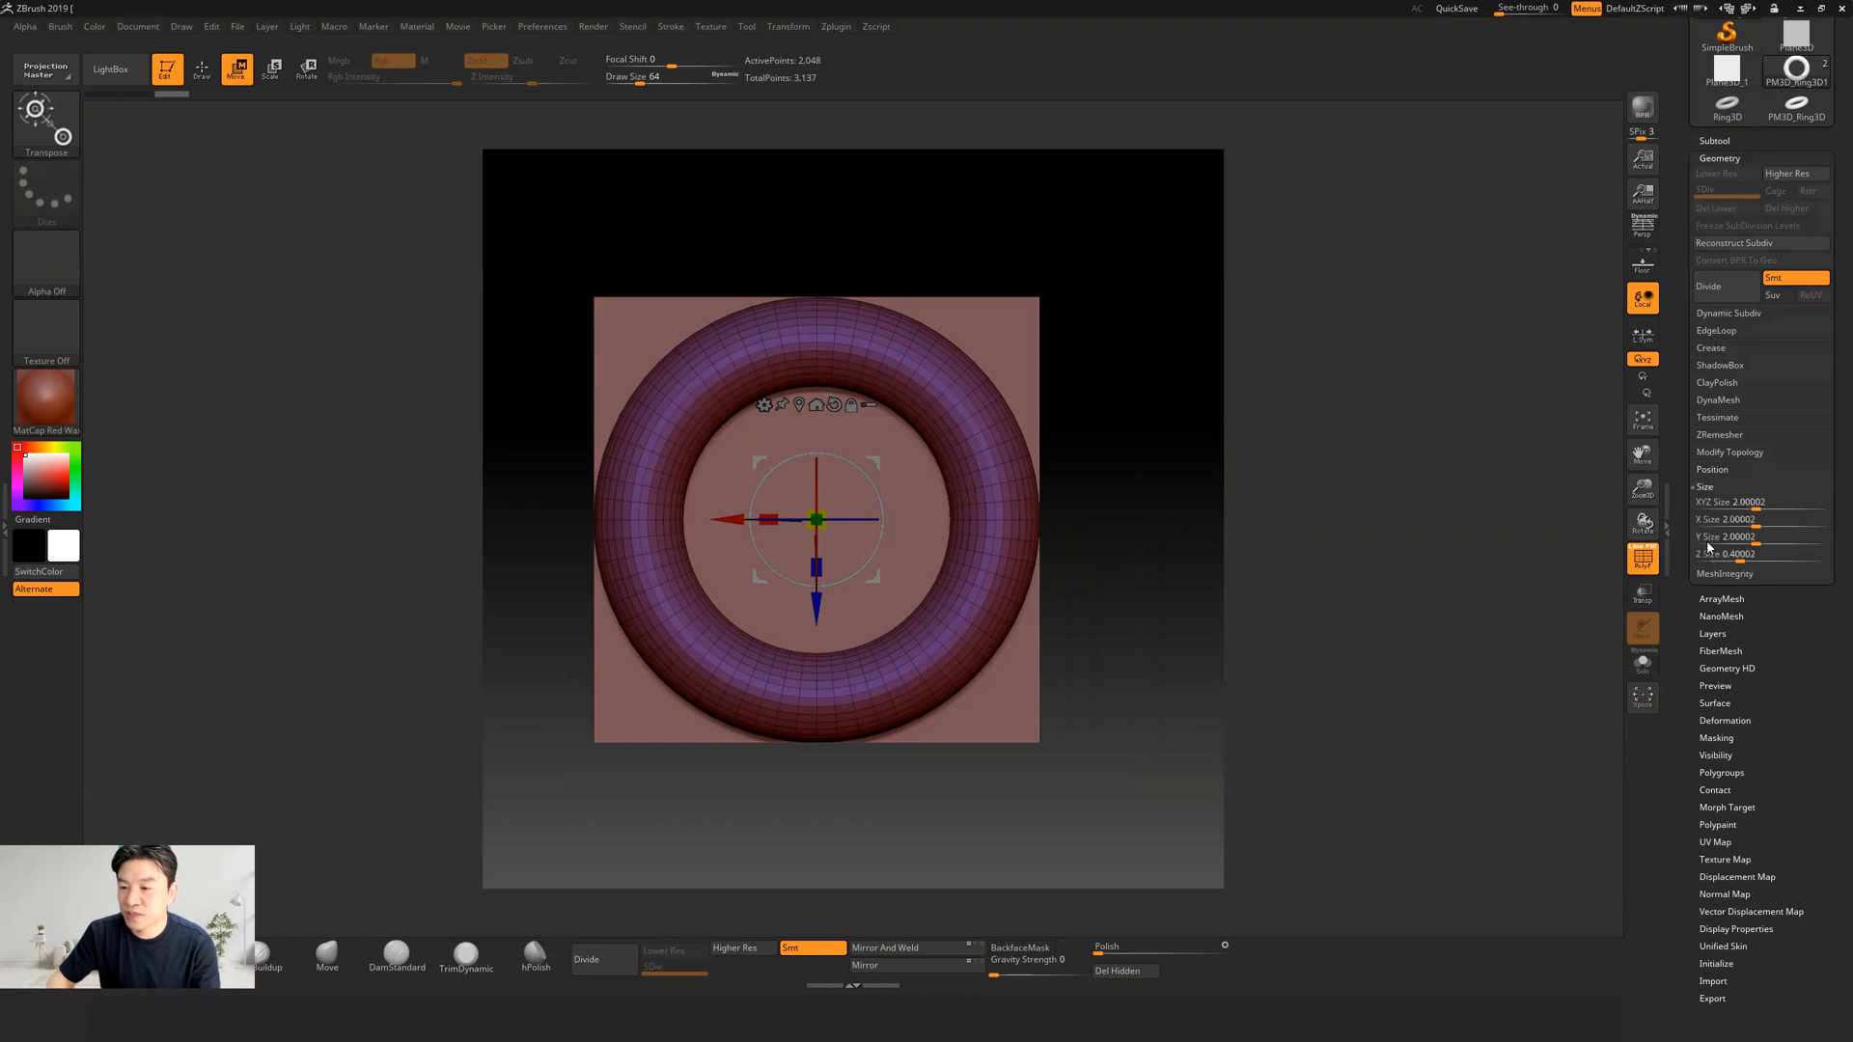
Step: Enlarge the ring uniformly with a Size deformation of 25
{"action": "left_click_drag", "start_coordinate": [1696, 710], "coordinate": [1688, 575]}
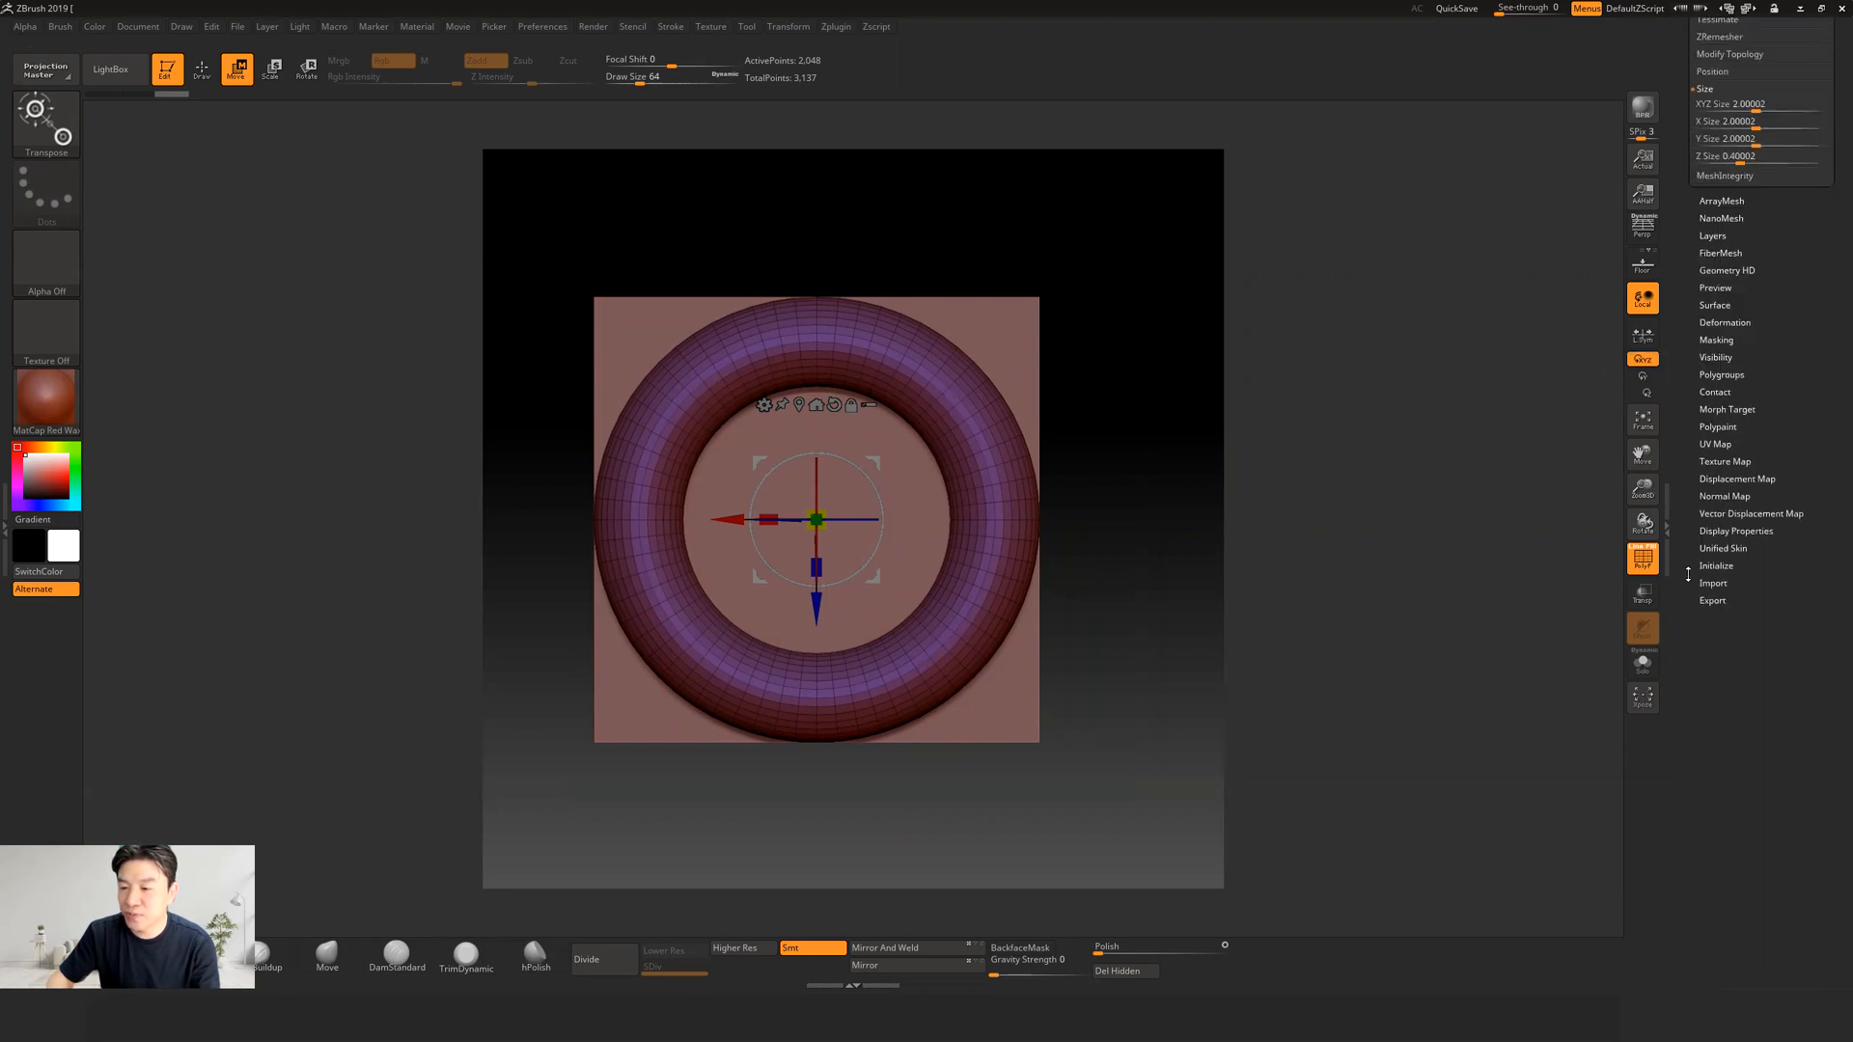
{"action": "left_click", "coordinate": [1724, 323]}
{"action": "left_click_drag", "start_coordinate": [1684, 449], "coordinate": [1688, 558]}
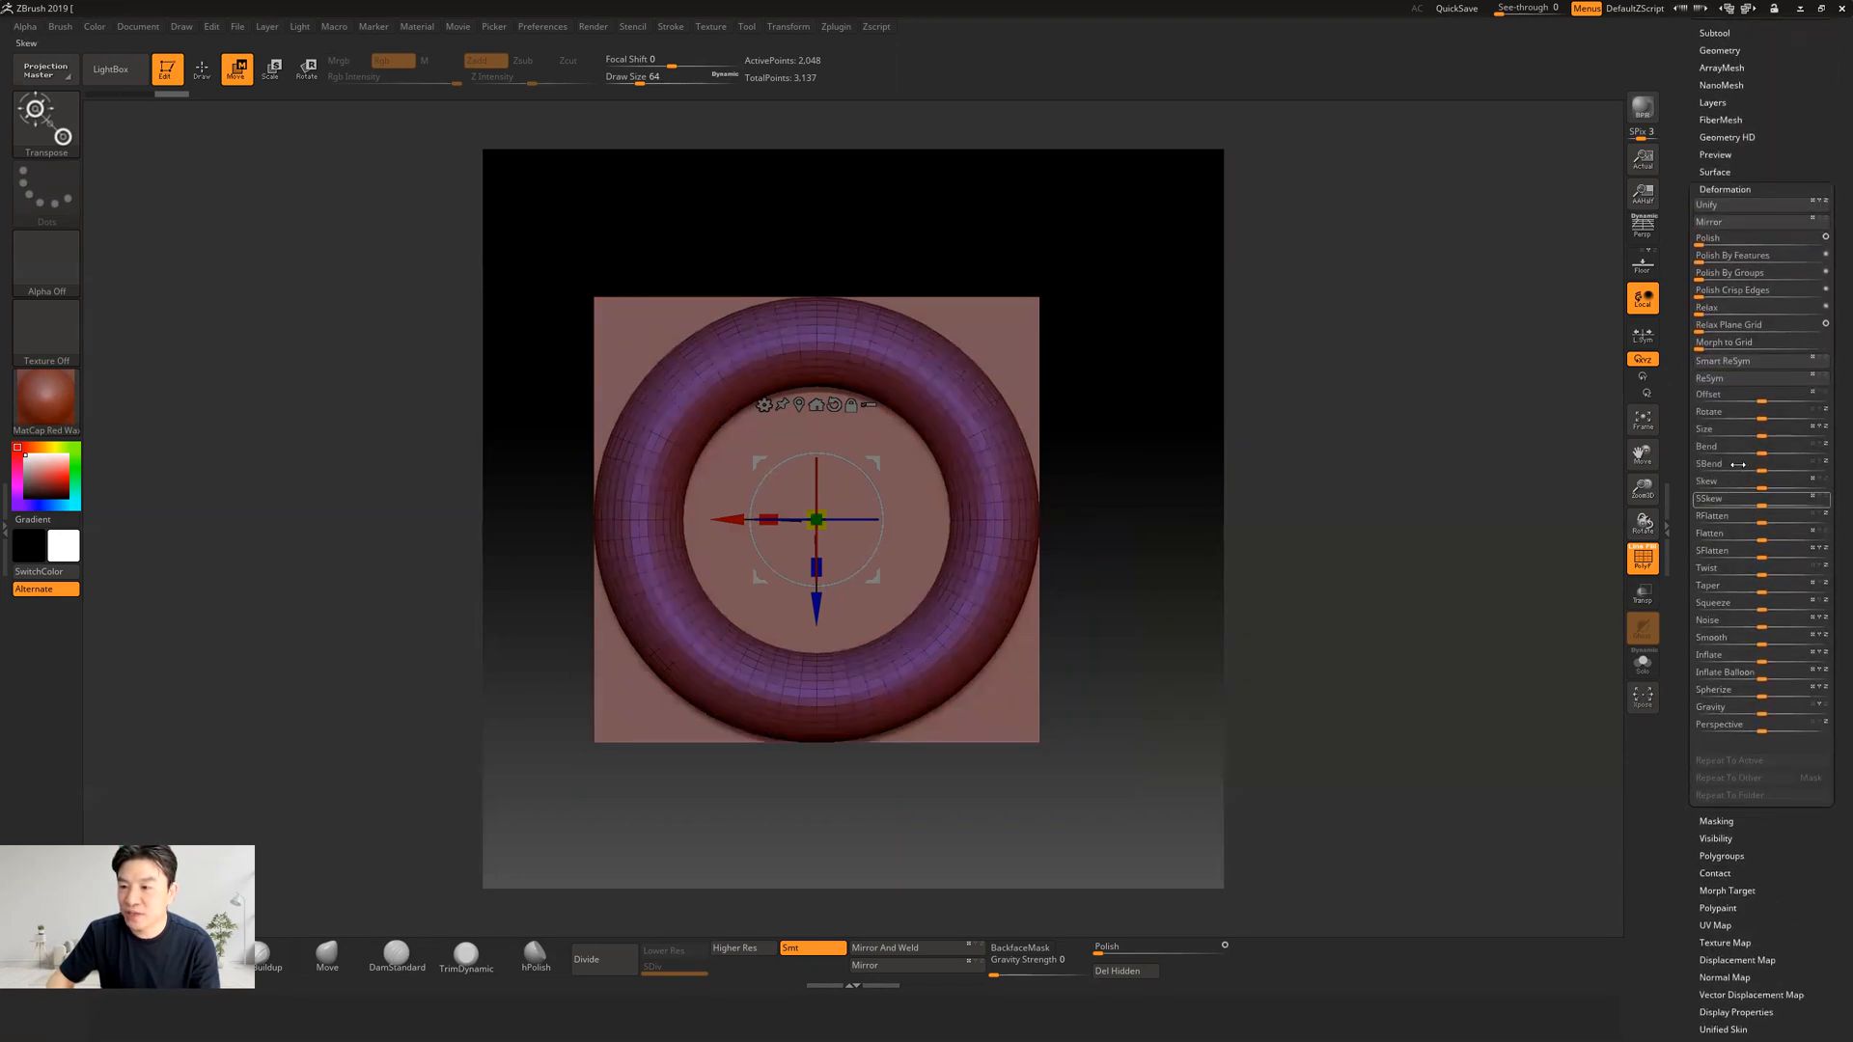
{"action": "left_click", "coordinate": [1703, 429]}
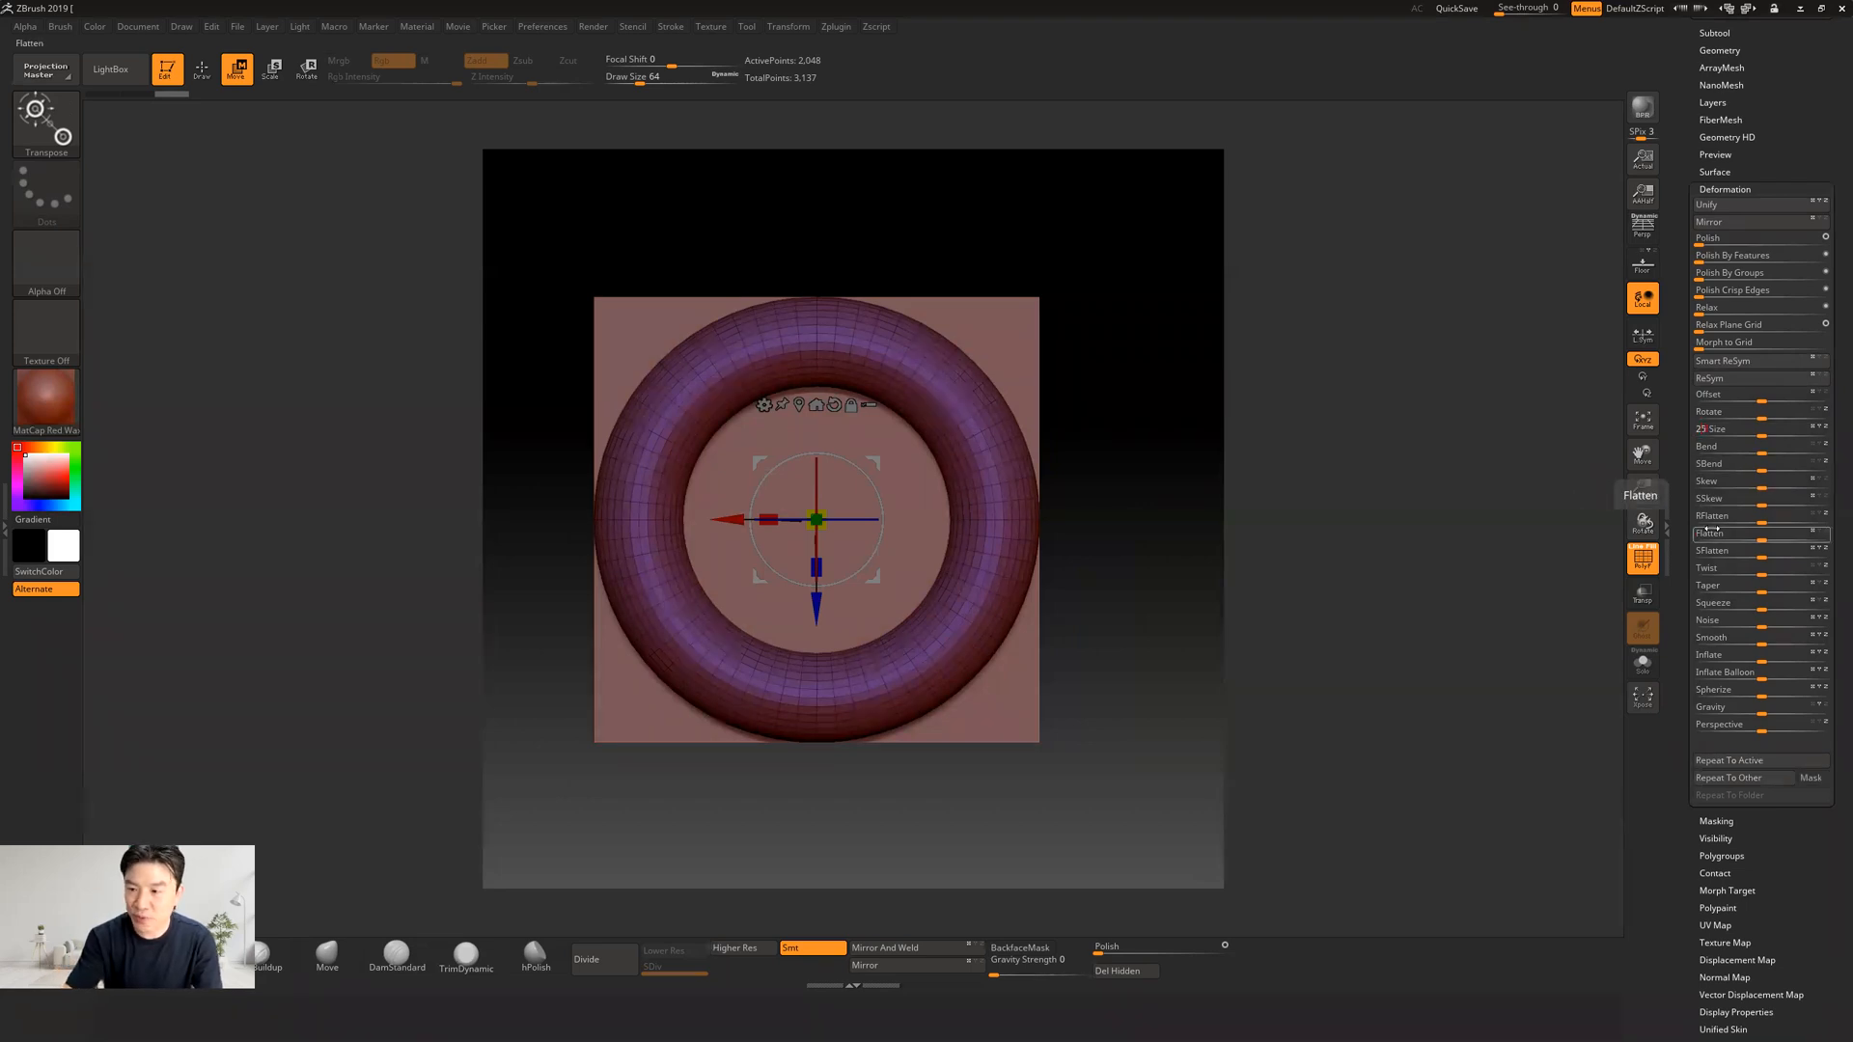
{"action": "key", "text": "Return"}
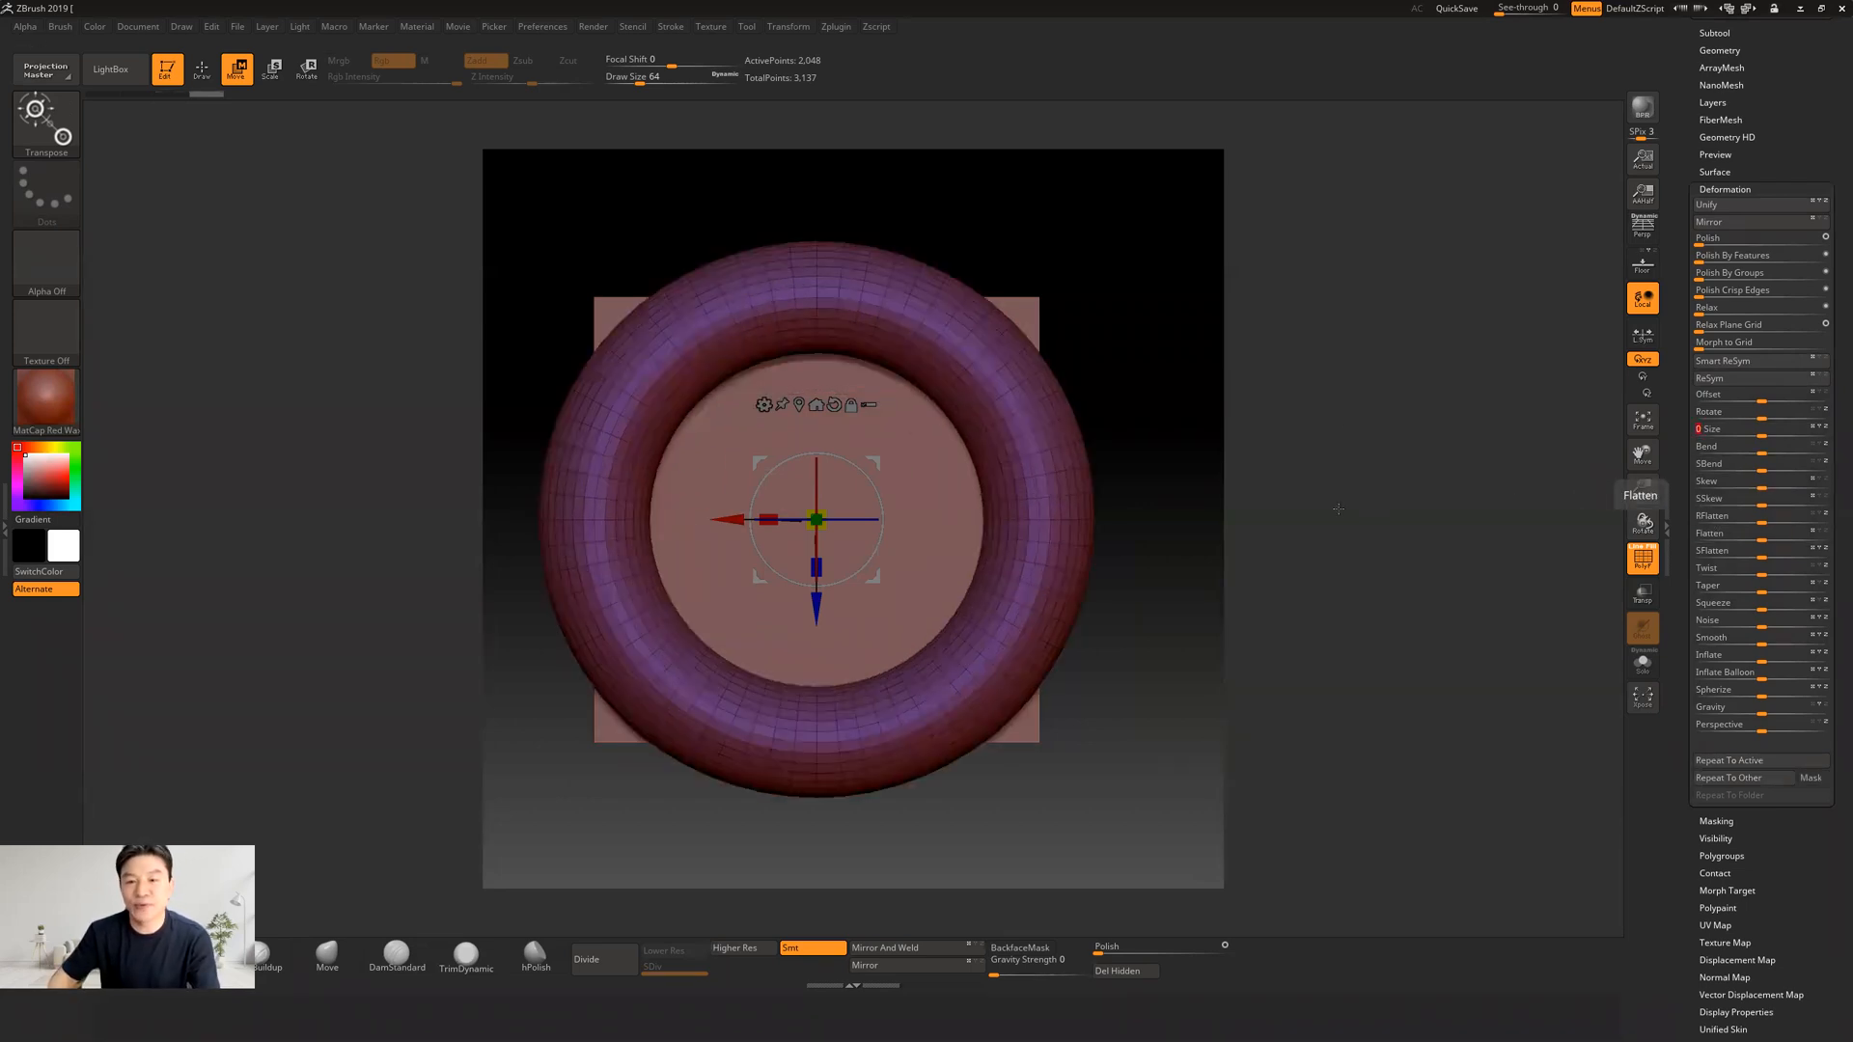
Step: Check the enlarged ring's X, Y and Z size values in its geometry settings
{"action": "left_click_drag", "start_coordinate": [1129, 467], "coordinate": [1146, 423]}
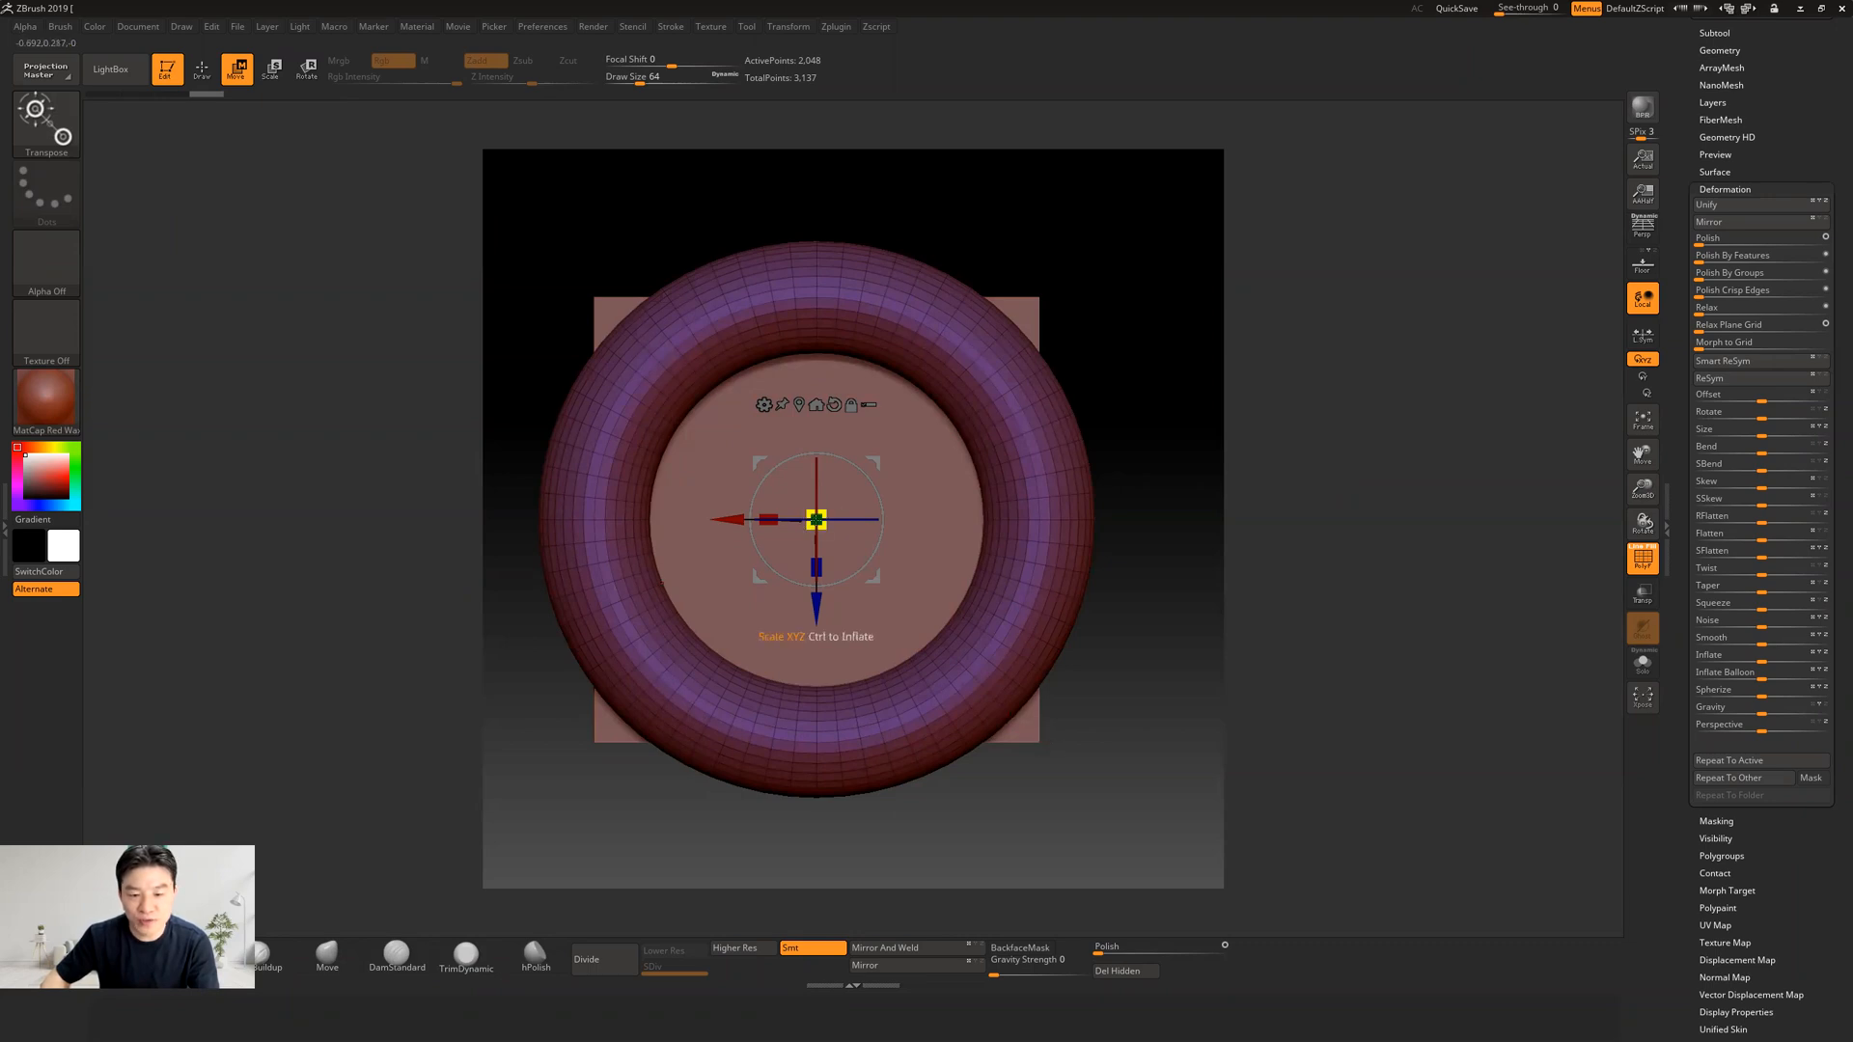
{"action": "left_click_drag", "start_coordinate": [875, 463], "coordinate": [914, 509]}
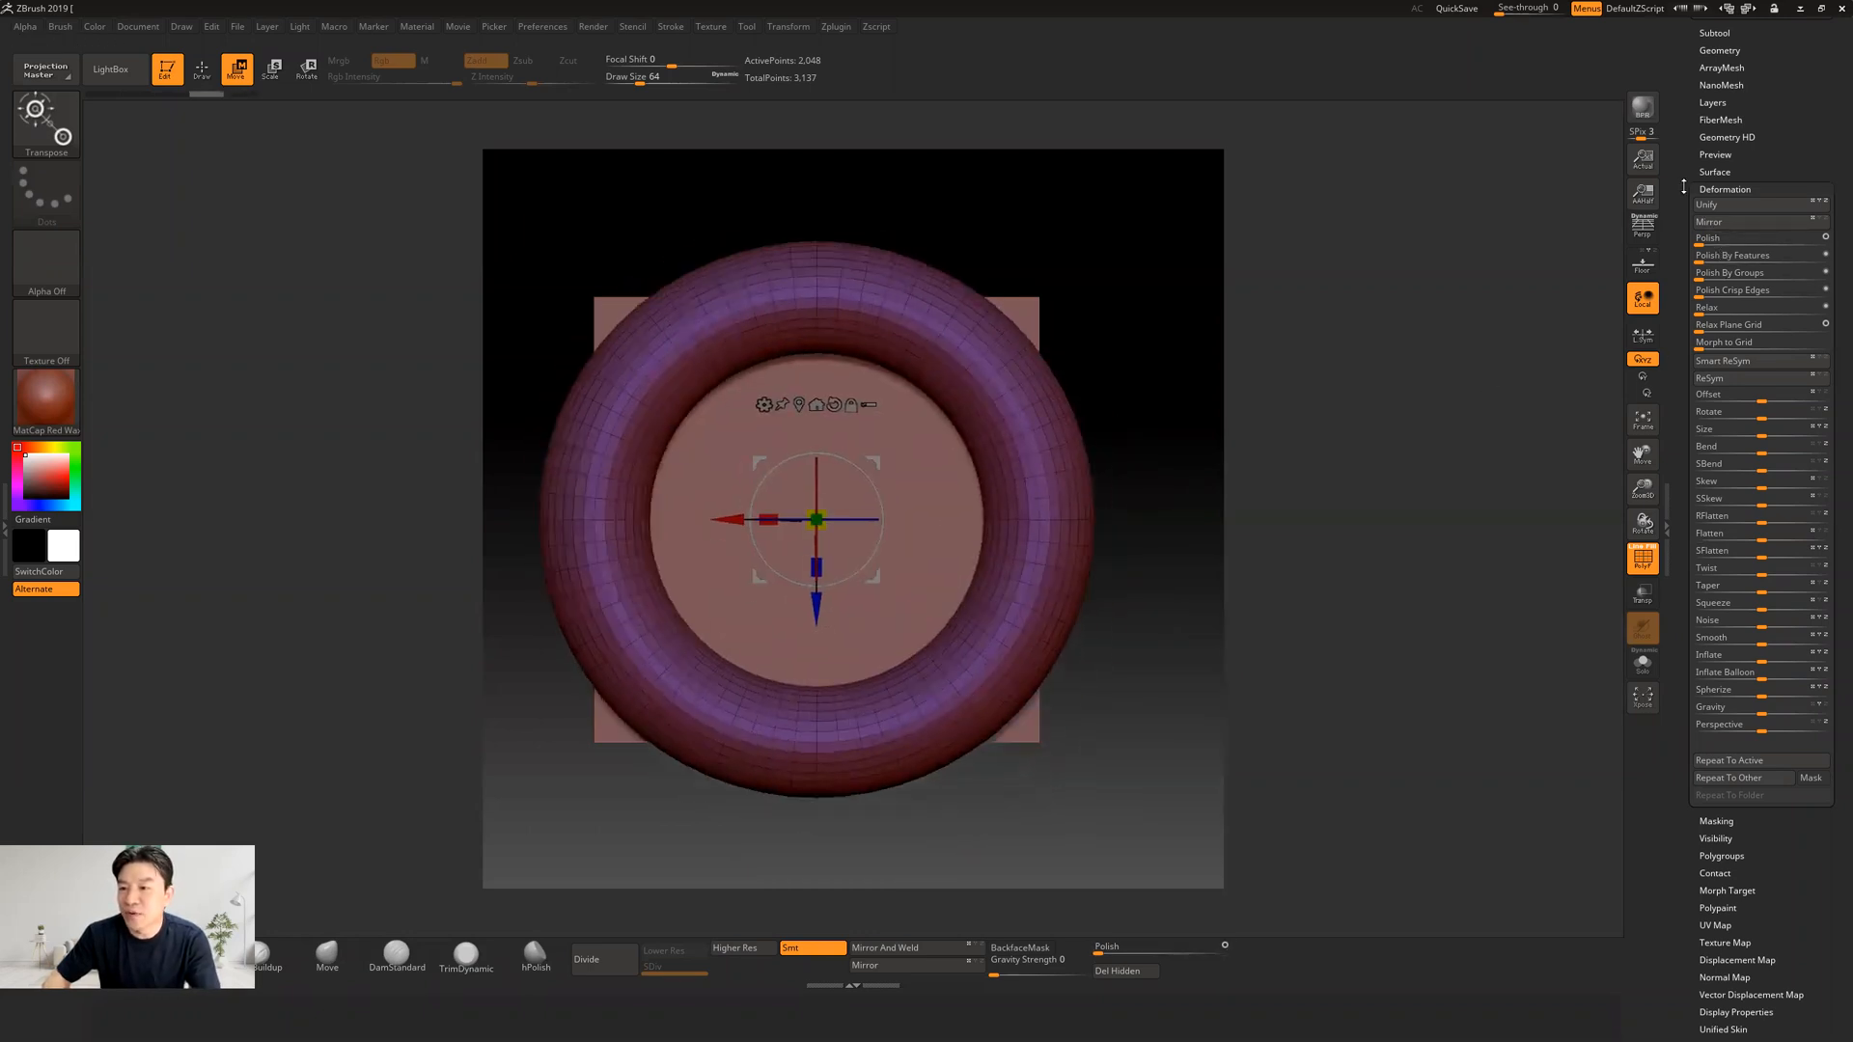
{"action": "scroll", "coordinate": [1706, 290], "scroll_direction": "up", "scroll_amount": 5}
{"action": "left_click", "coordinate": [1714, 388]}
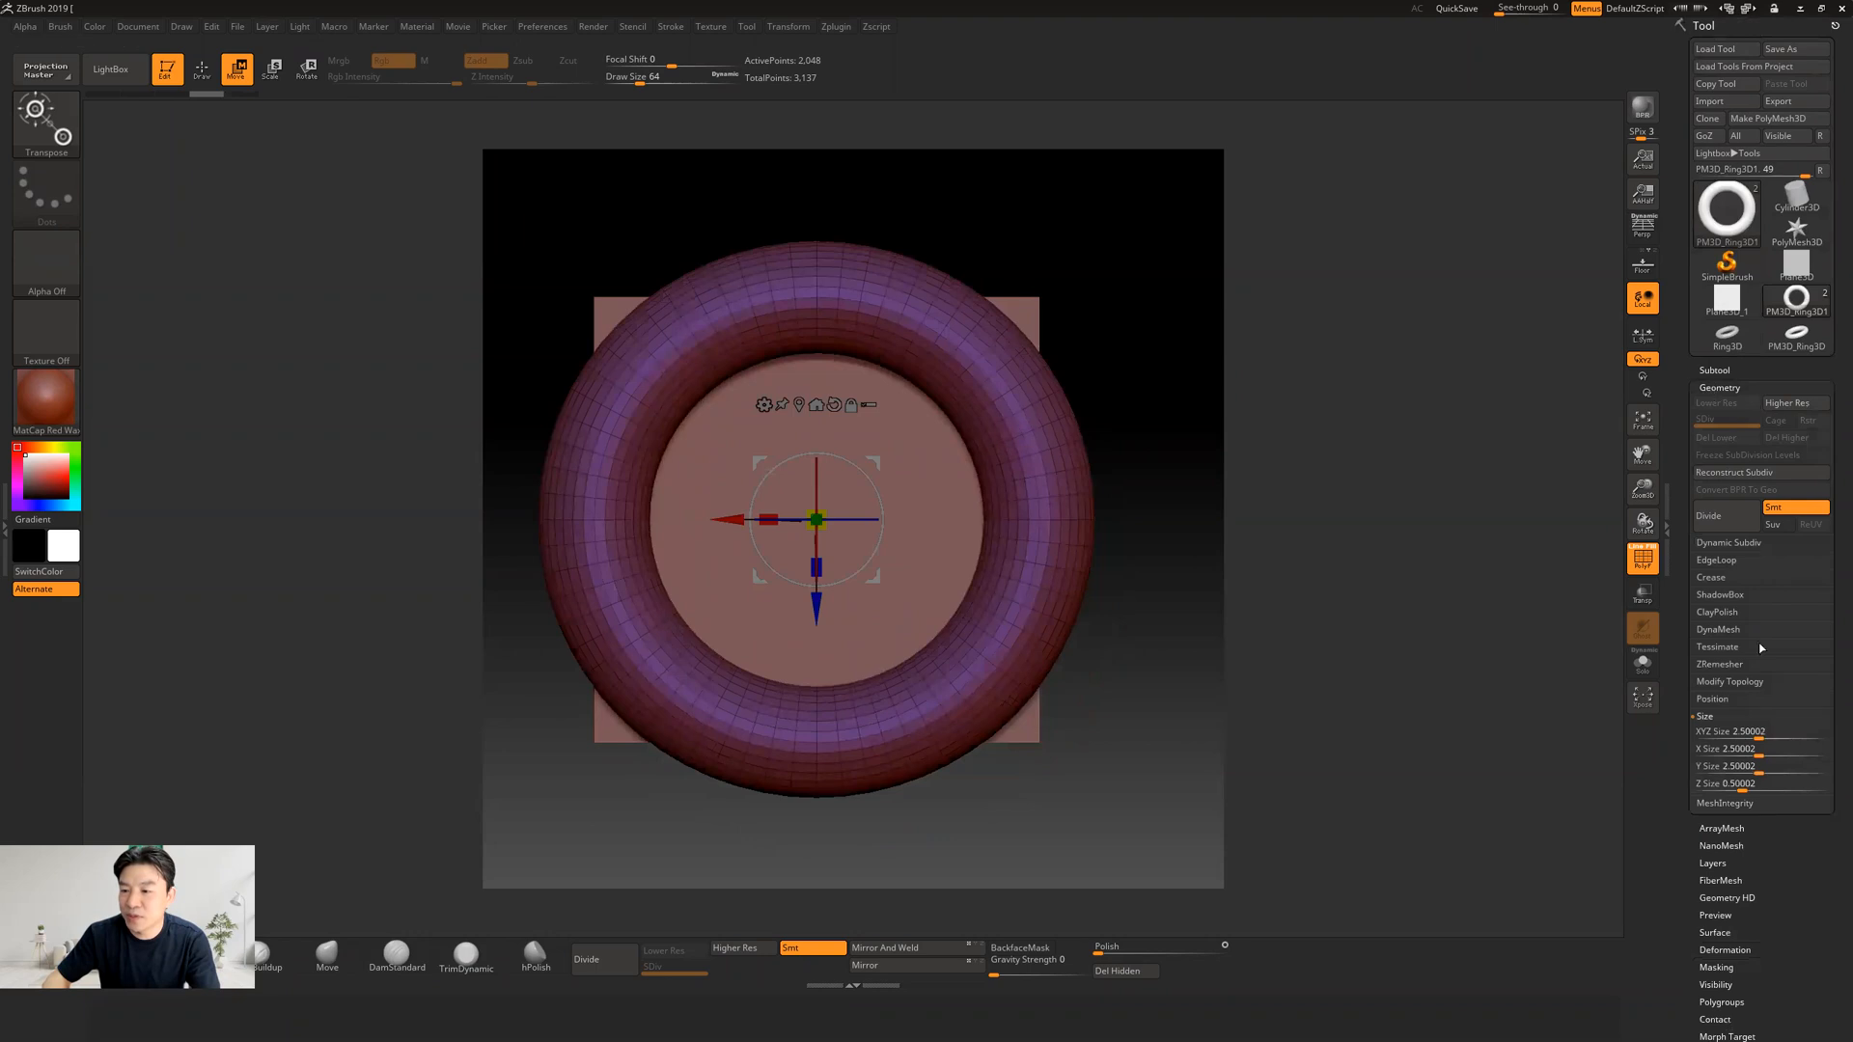
Step: Set the ring's X Position to 1 in its geometry settings
{"action": "left_click", "coordinate": [1712, 699]}
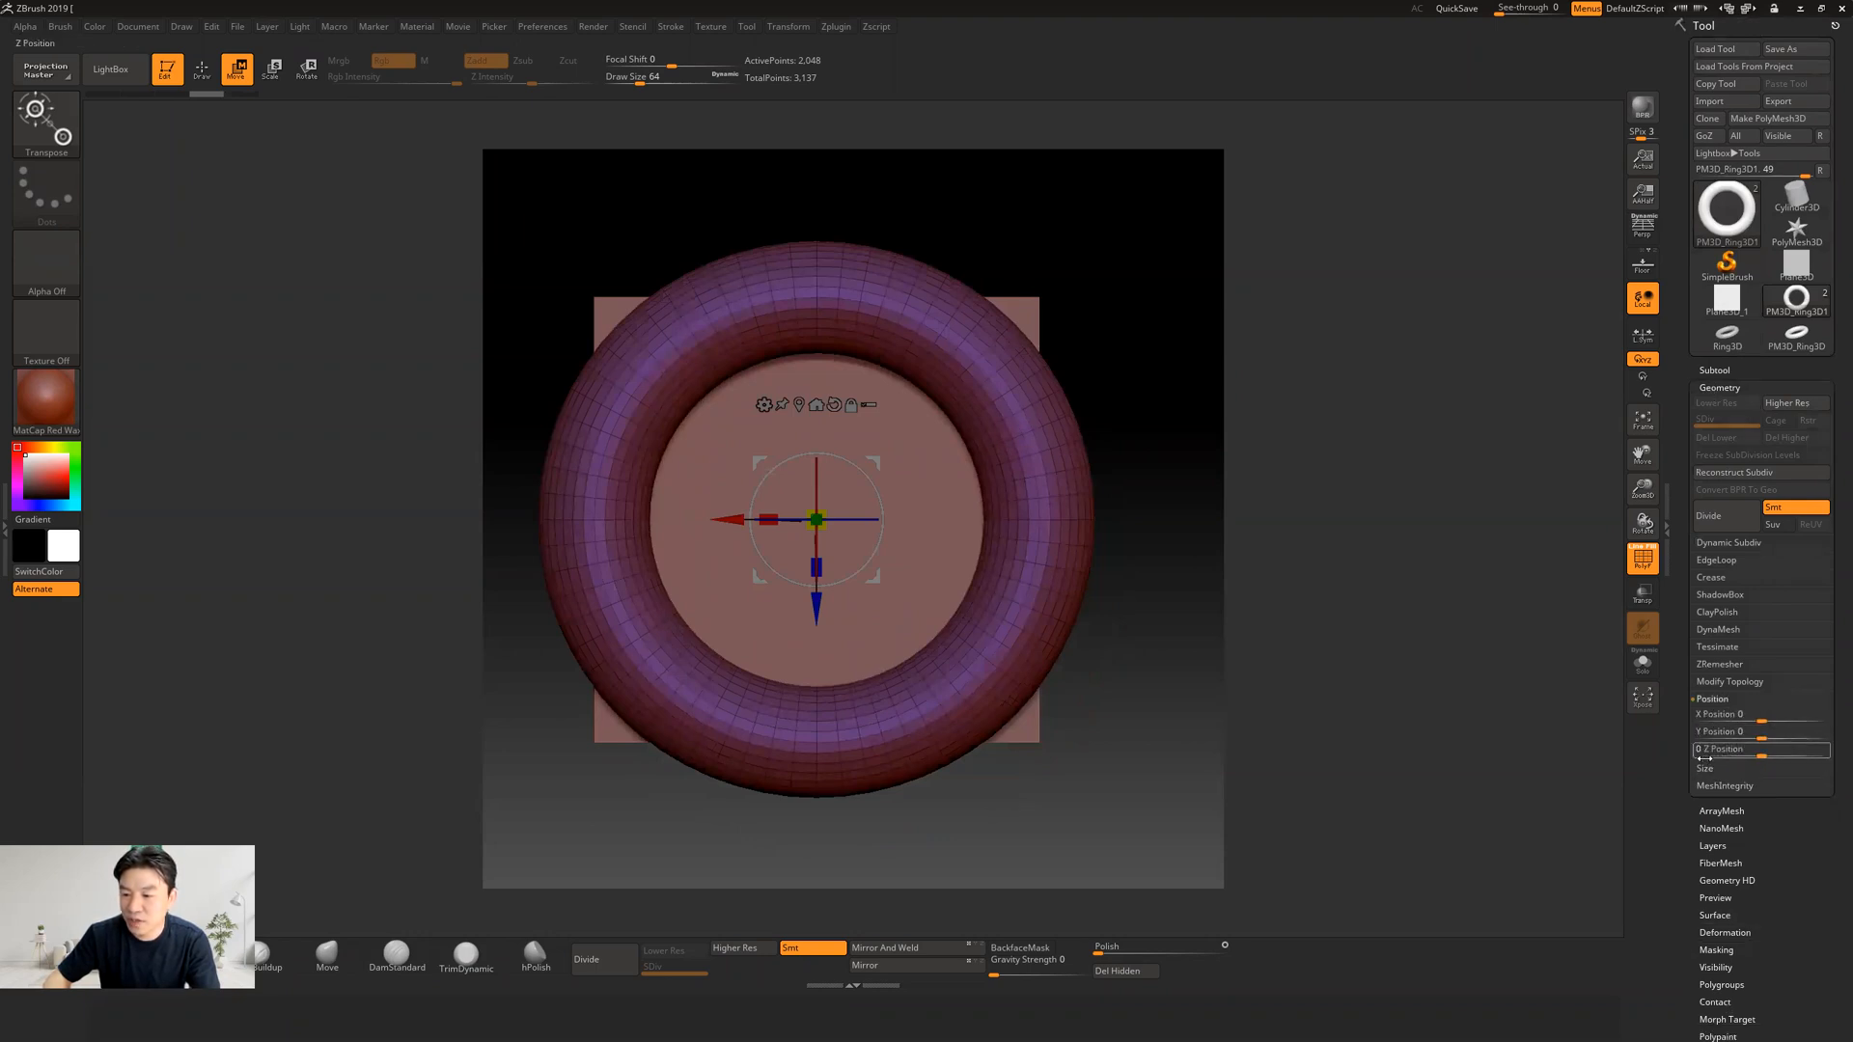
{"action": "mouse_move", "coordinate": [1762, 721]}
{"action": "left_mouse_down"}
{"action": "mouse_move", "coordinate": [1737, 725]}
{"action": "mouse_move", "coordinate": [1782, 728]}
{"action": "left_mouse_up"}
{"action": "type", "text": "0"}
{"action": "key", "text": "Return"}
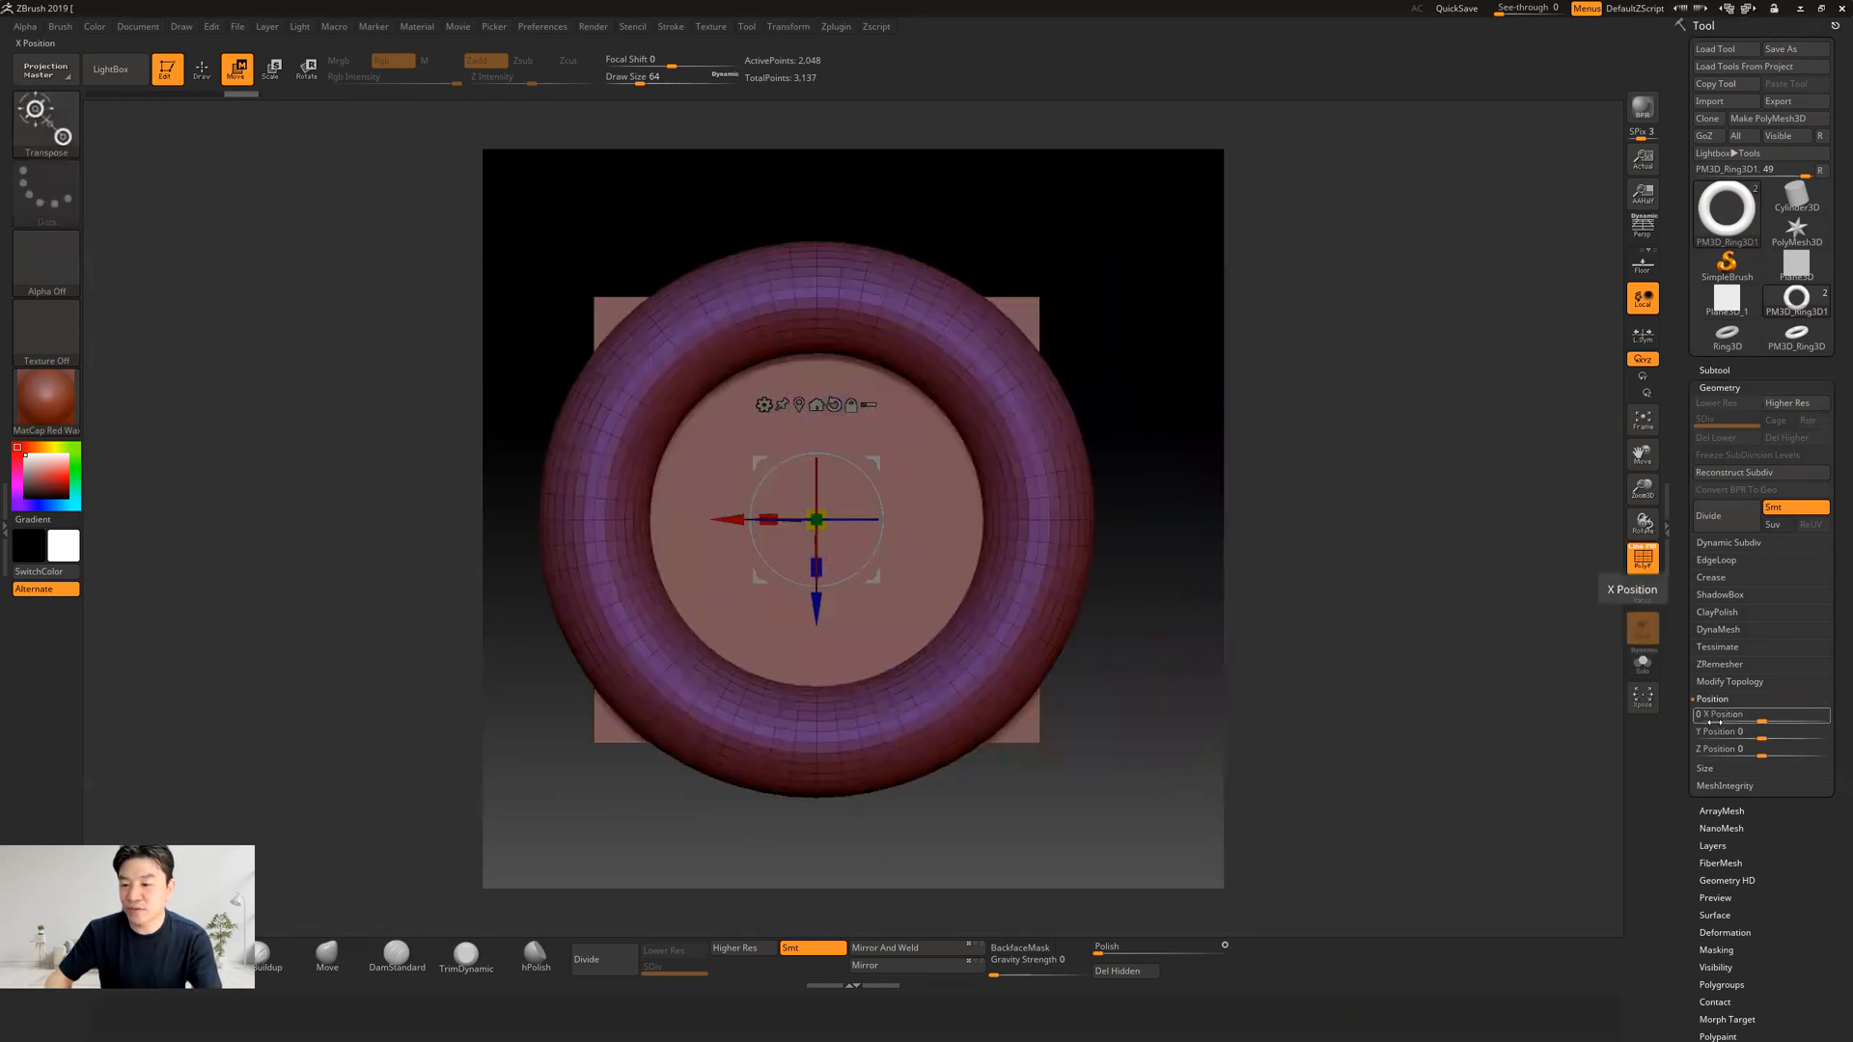
{"action": "type", "text": "1"}
{"action": "key", "text": "Return"}
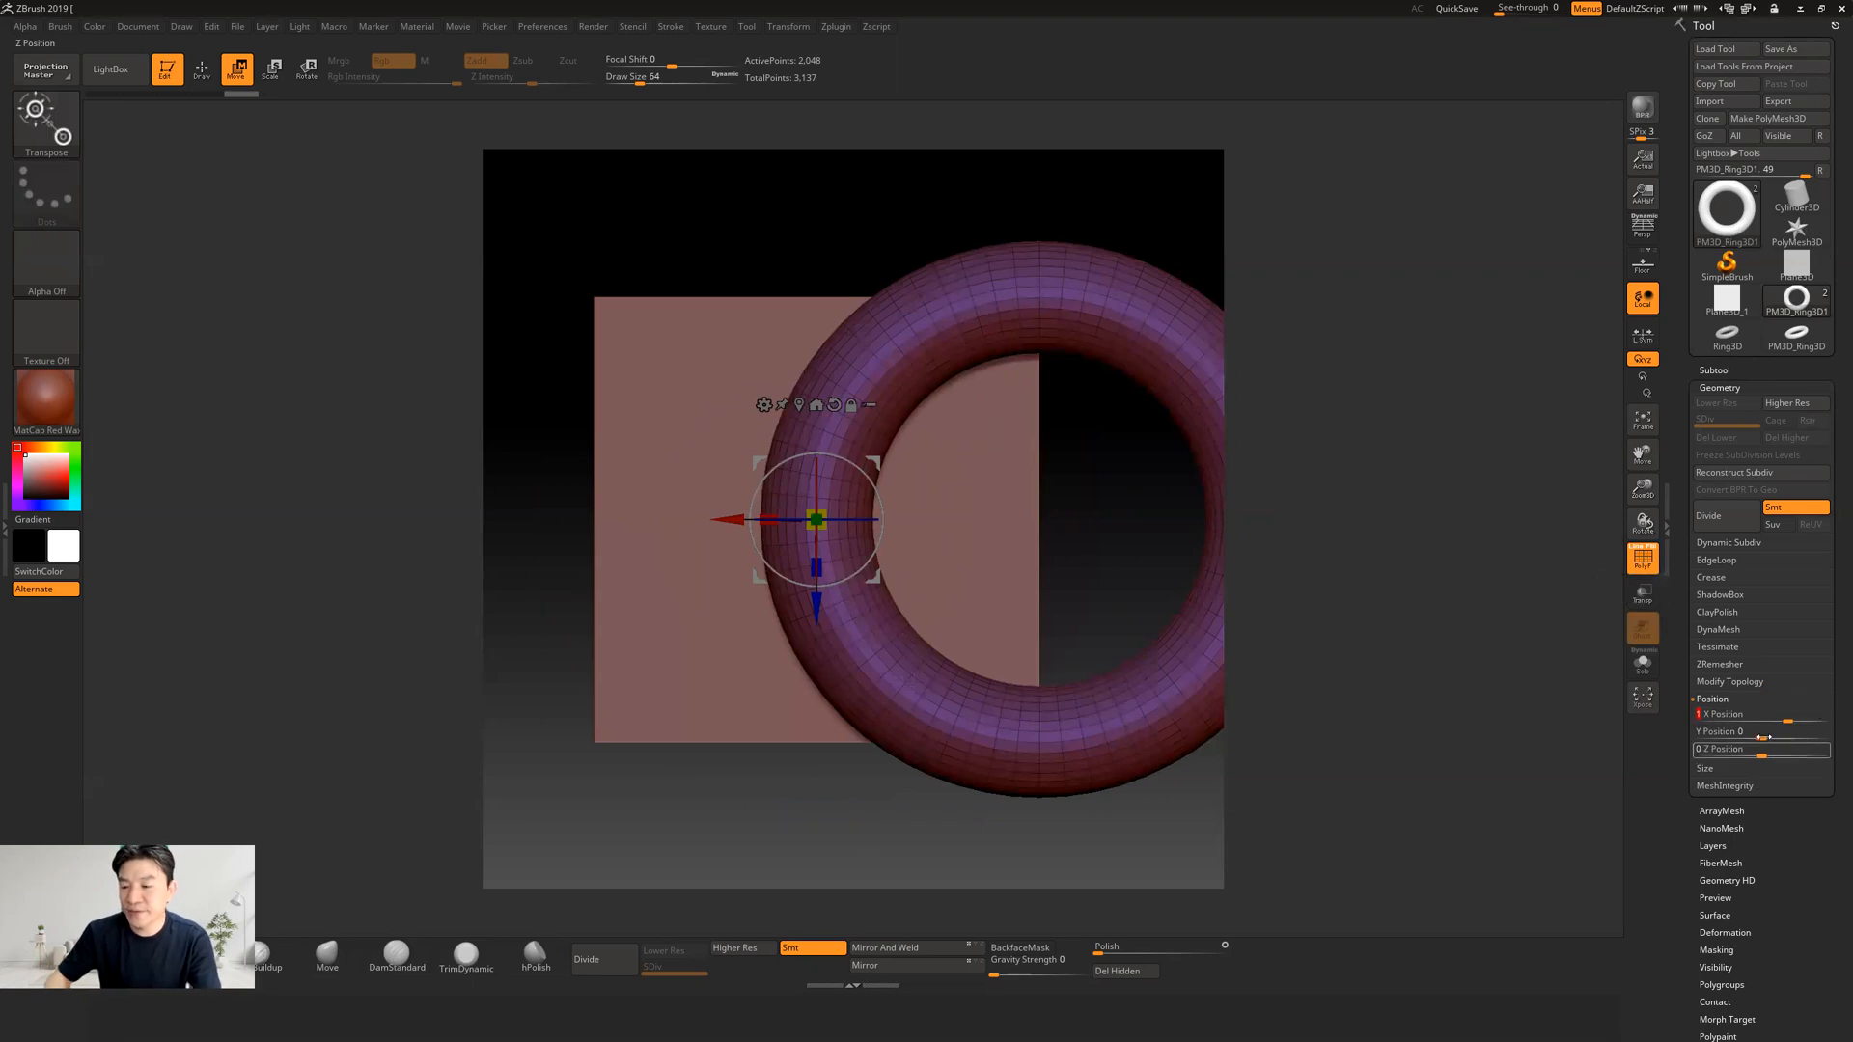
Step: Set the ring's Y Position to 1 and return to Draw mode
{"action": "left_click_drag", "start_coordinate": [1781, 732], "coordinate": [1790, 734]}
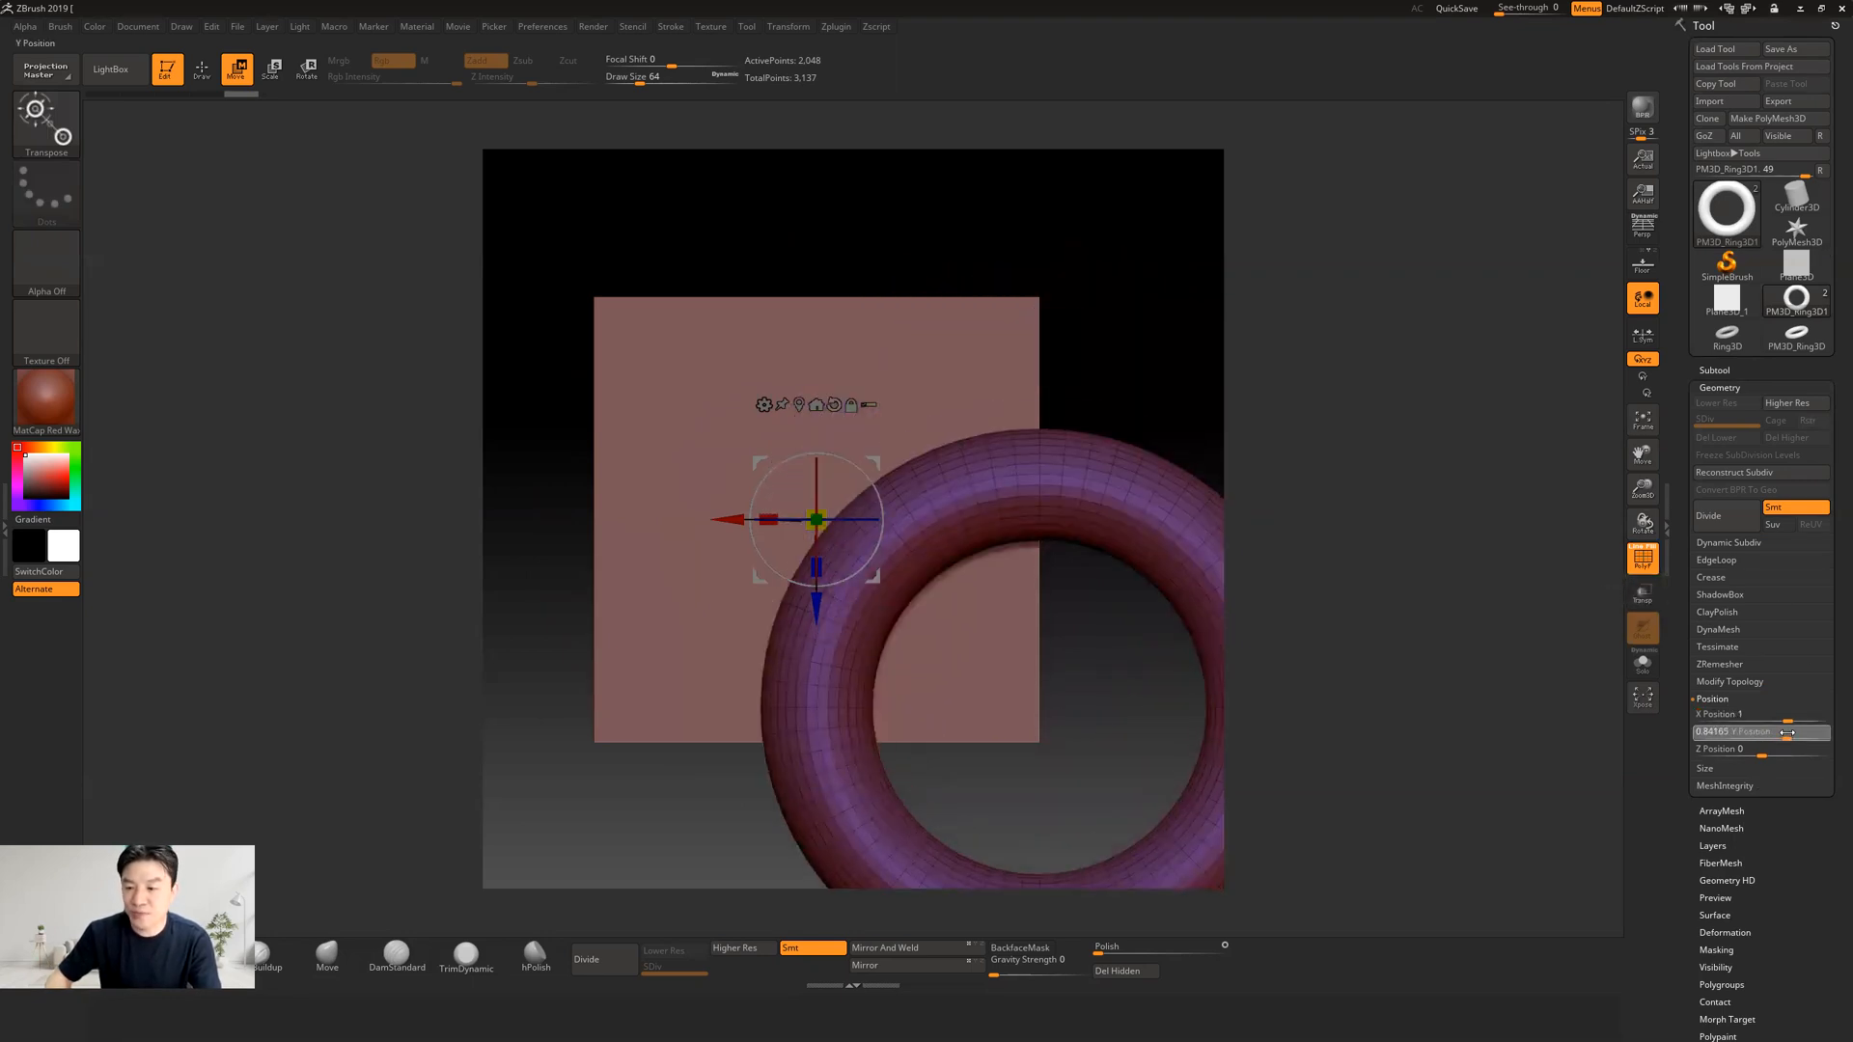
{"action": "left_click", "coordinate": [1728, 740]}
{"action": "type", "text": "1"}
{"action": "key", "text": "Return"}
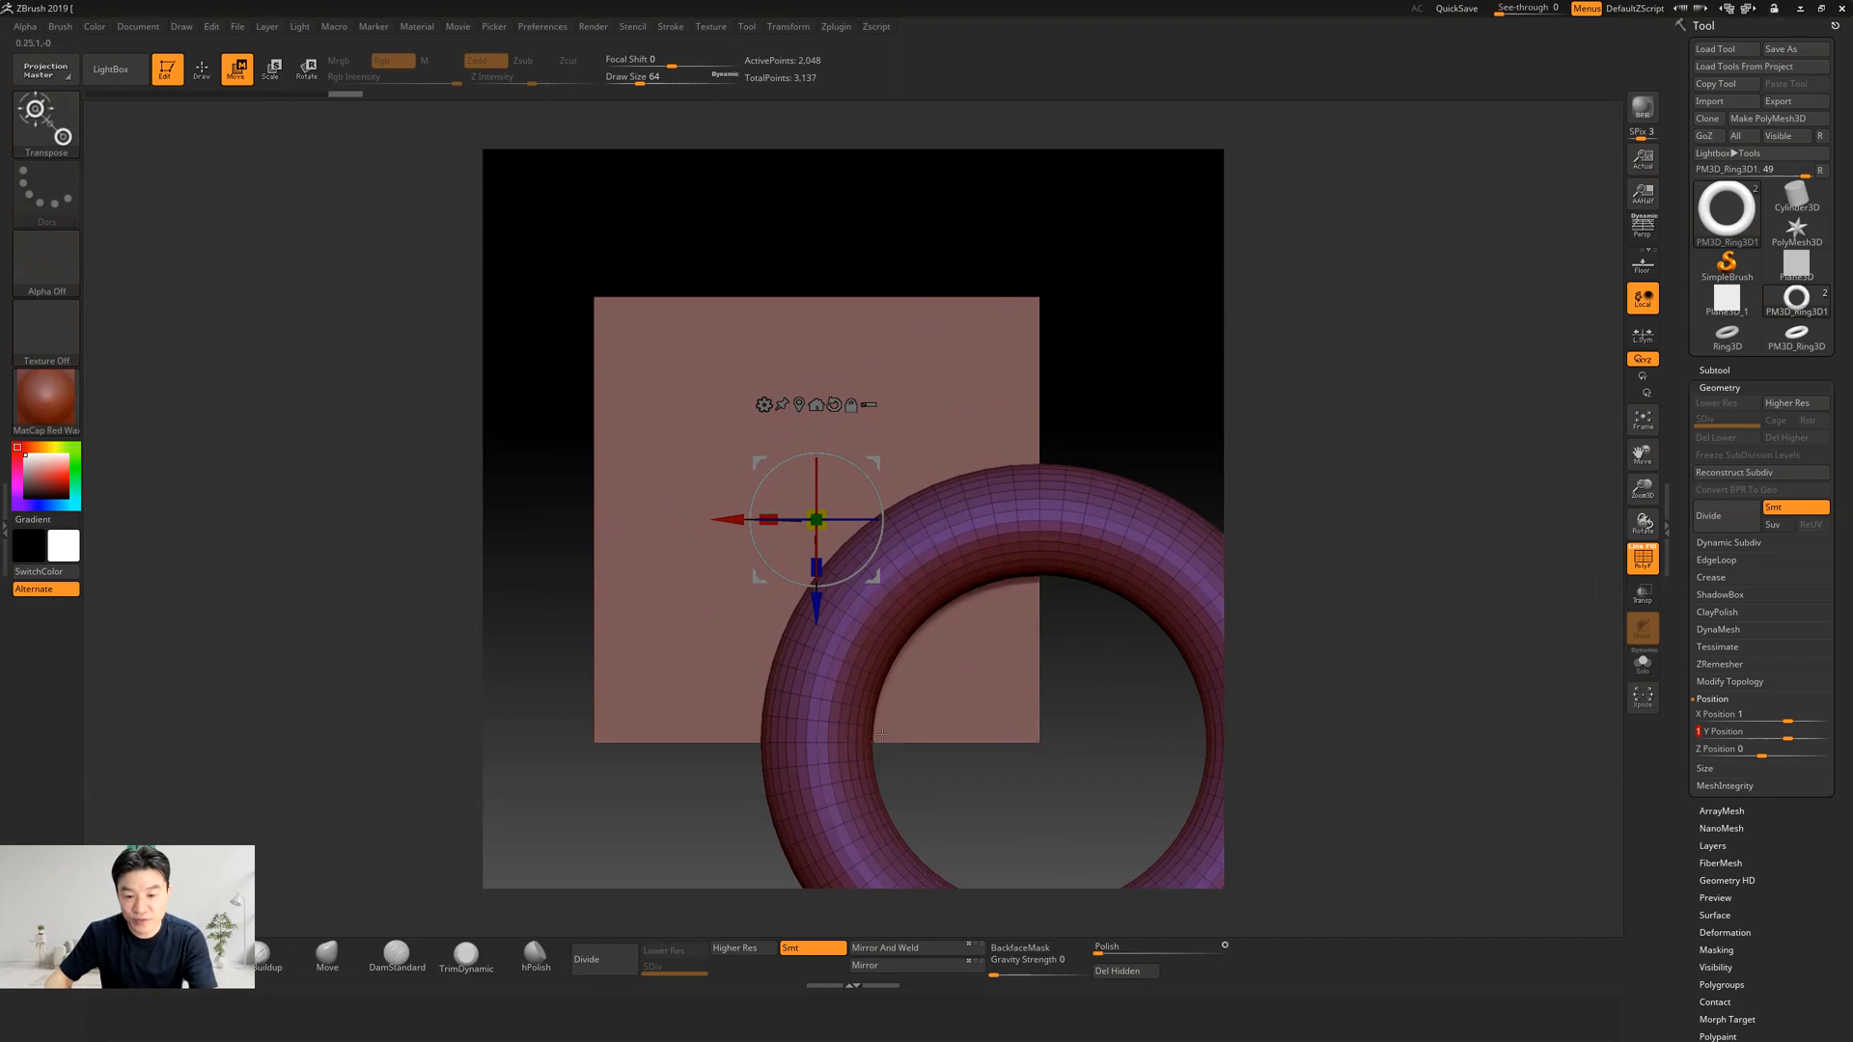
{"action": "left_click_drag", "start_coordinate": [1148, 305], "coordinate": [1148, 237], "text": "alt"}
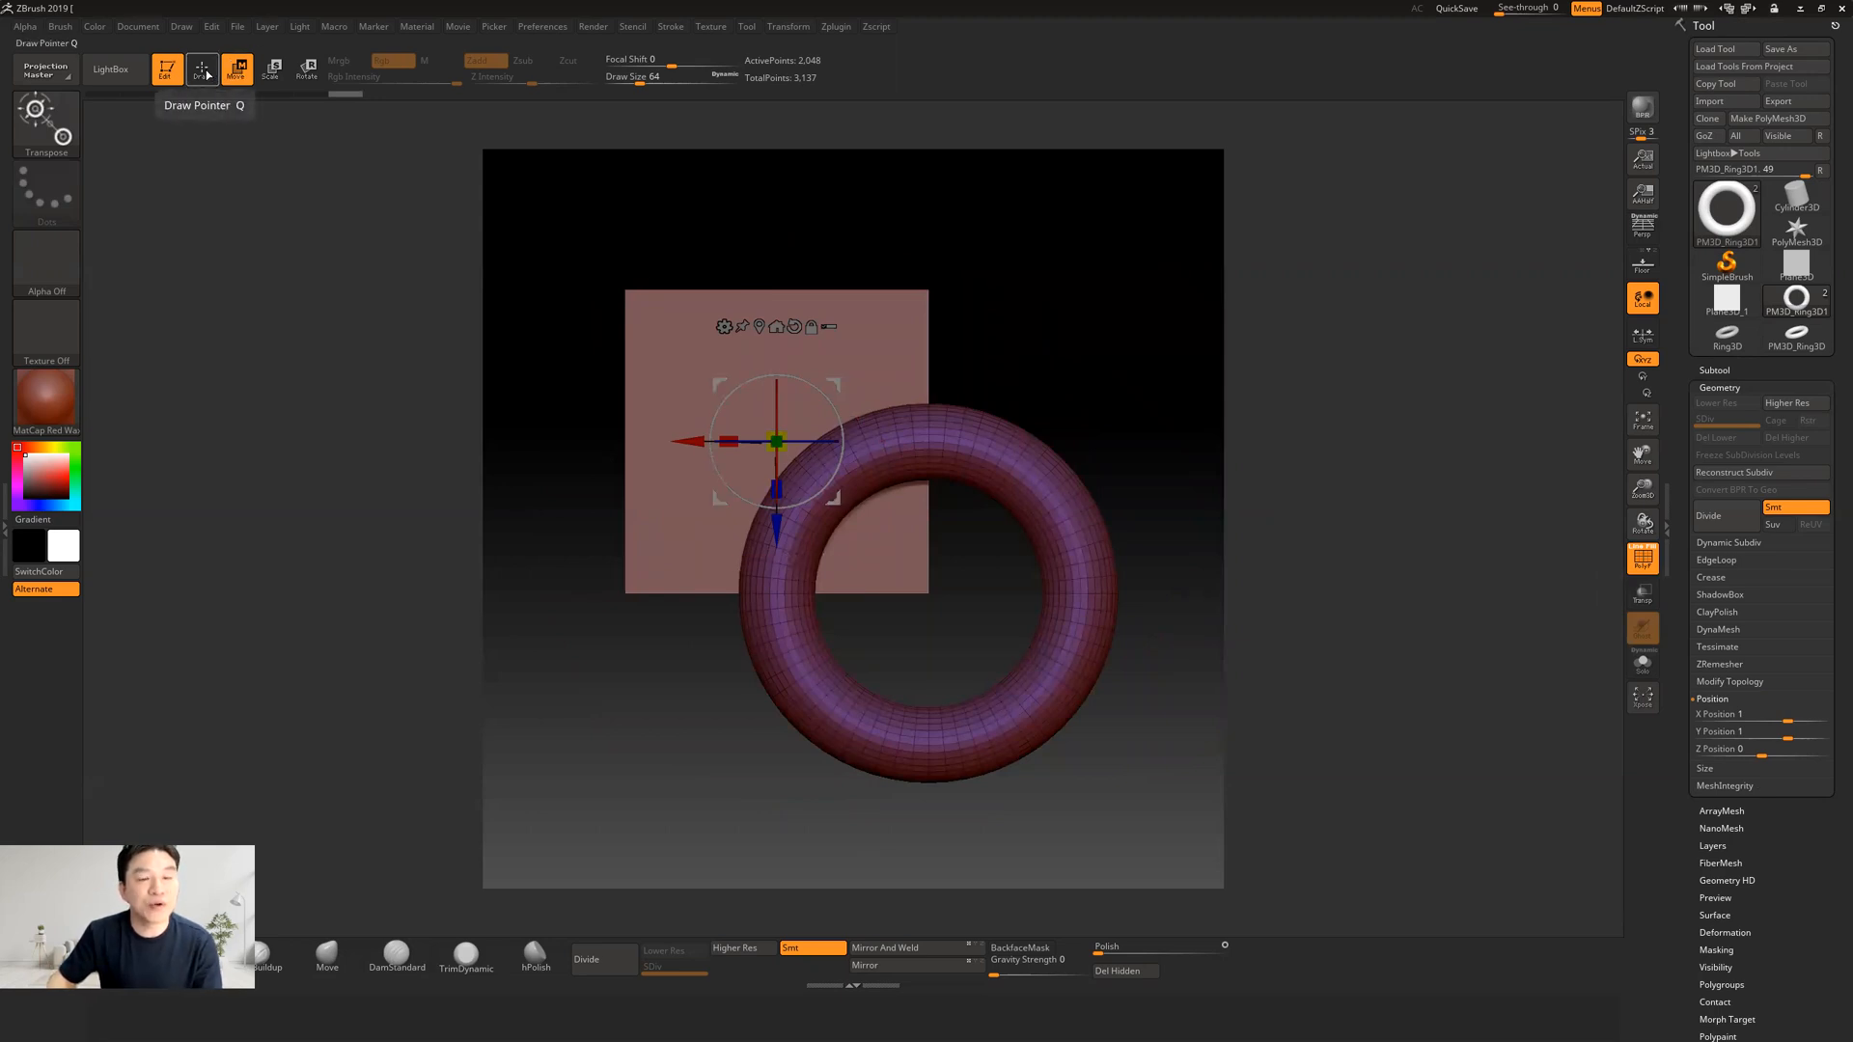
{"action": "left_click", "coordinate": [204, 69]}
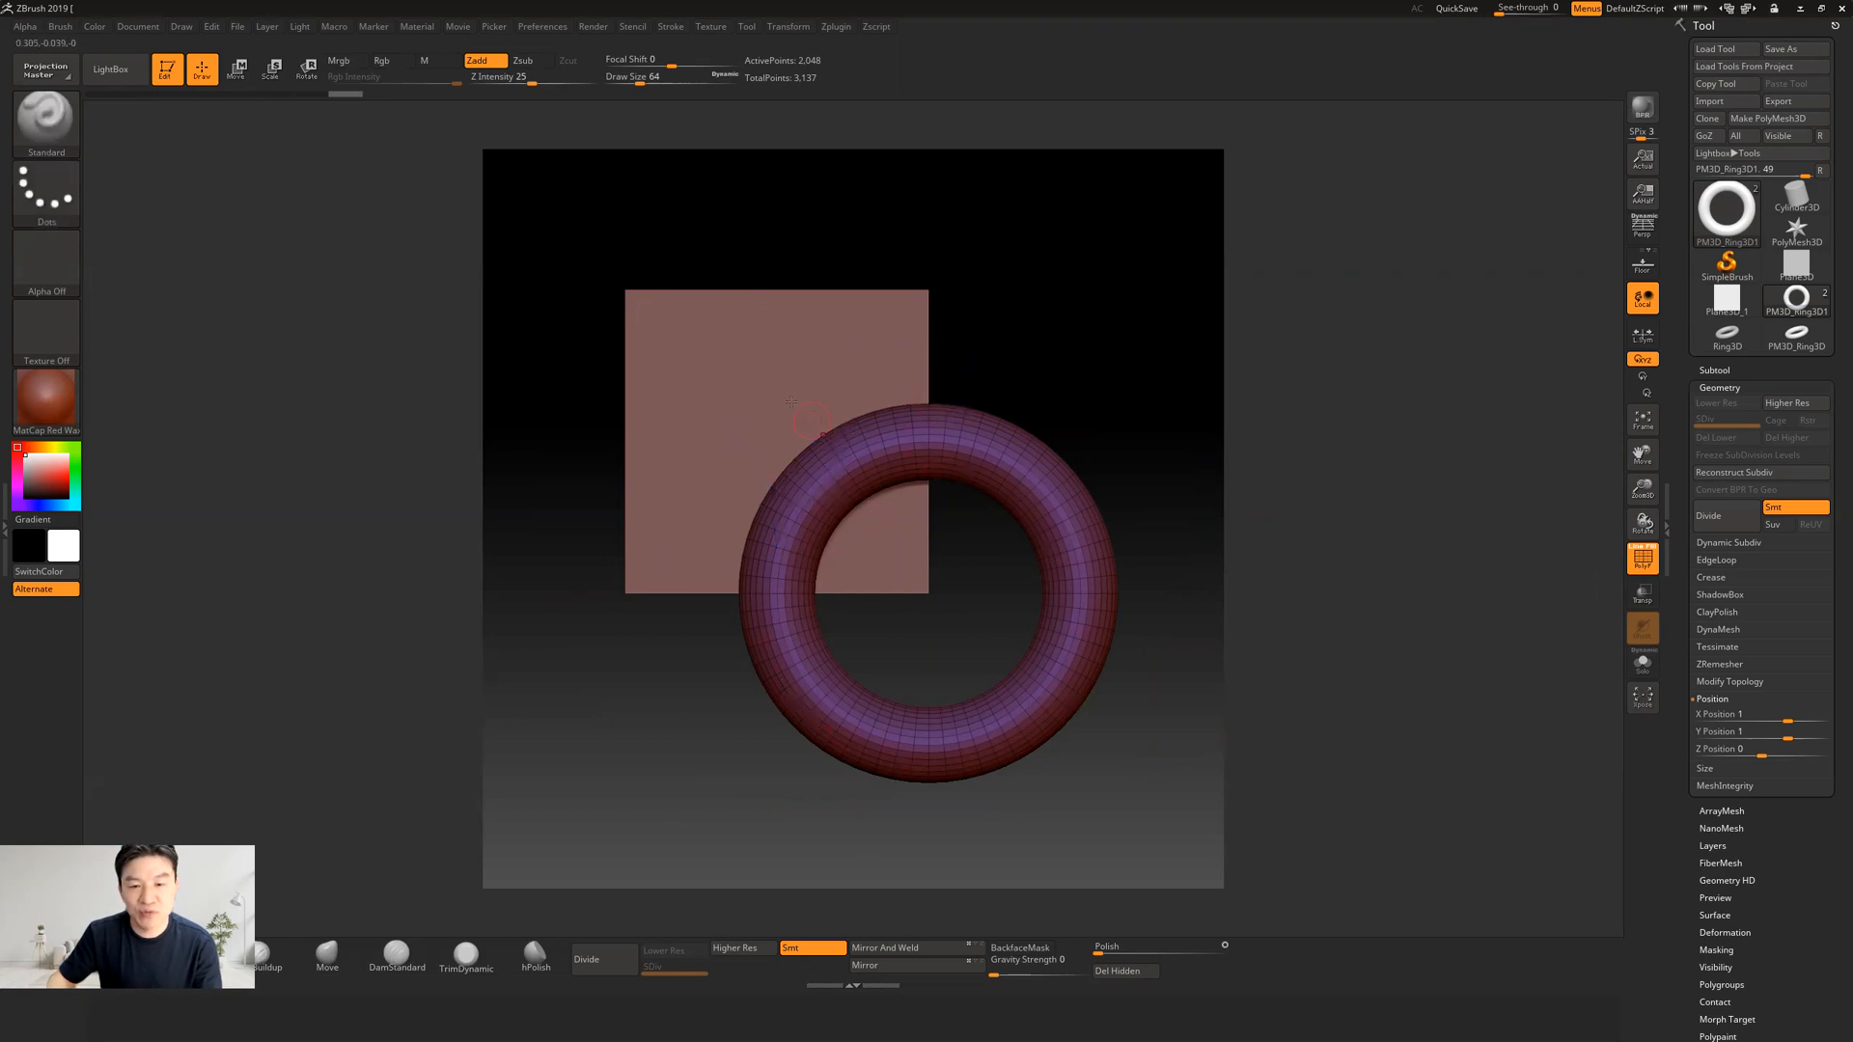
Step: Isolate the quarter of the ring that overlaps the plane, and restore the visibility of the whole ring
{"action": "left_click_drag", "start_coordinate": [1070, 346], "coordinate": [1093, 361], "text": "alt"}
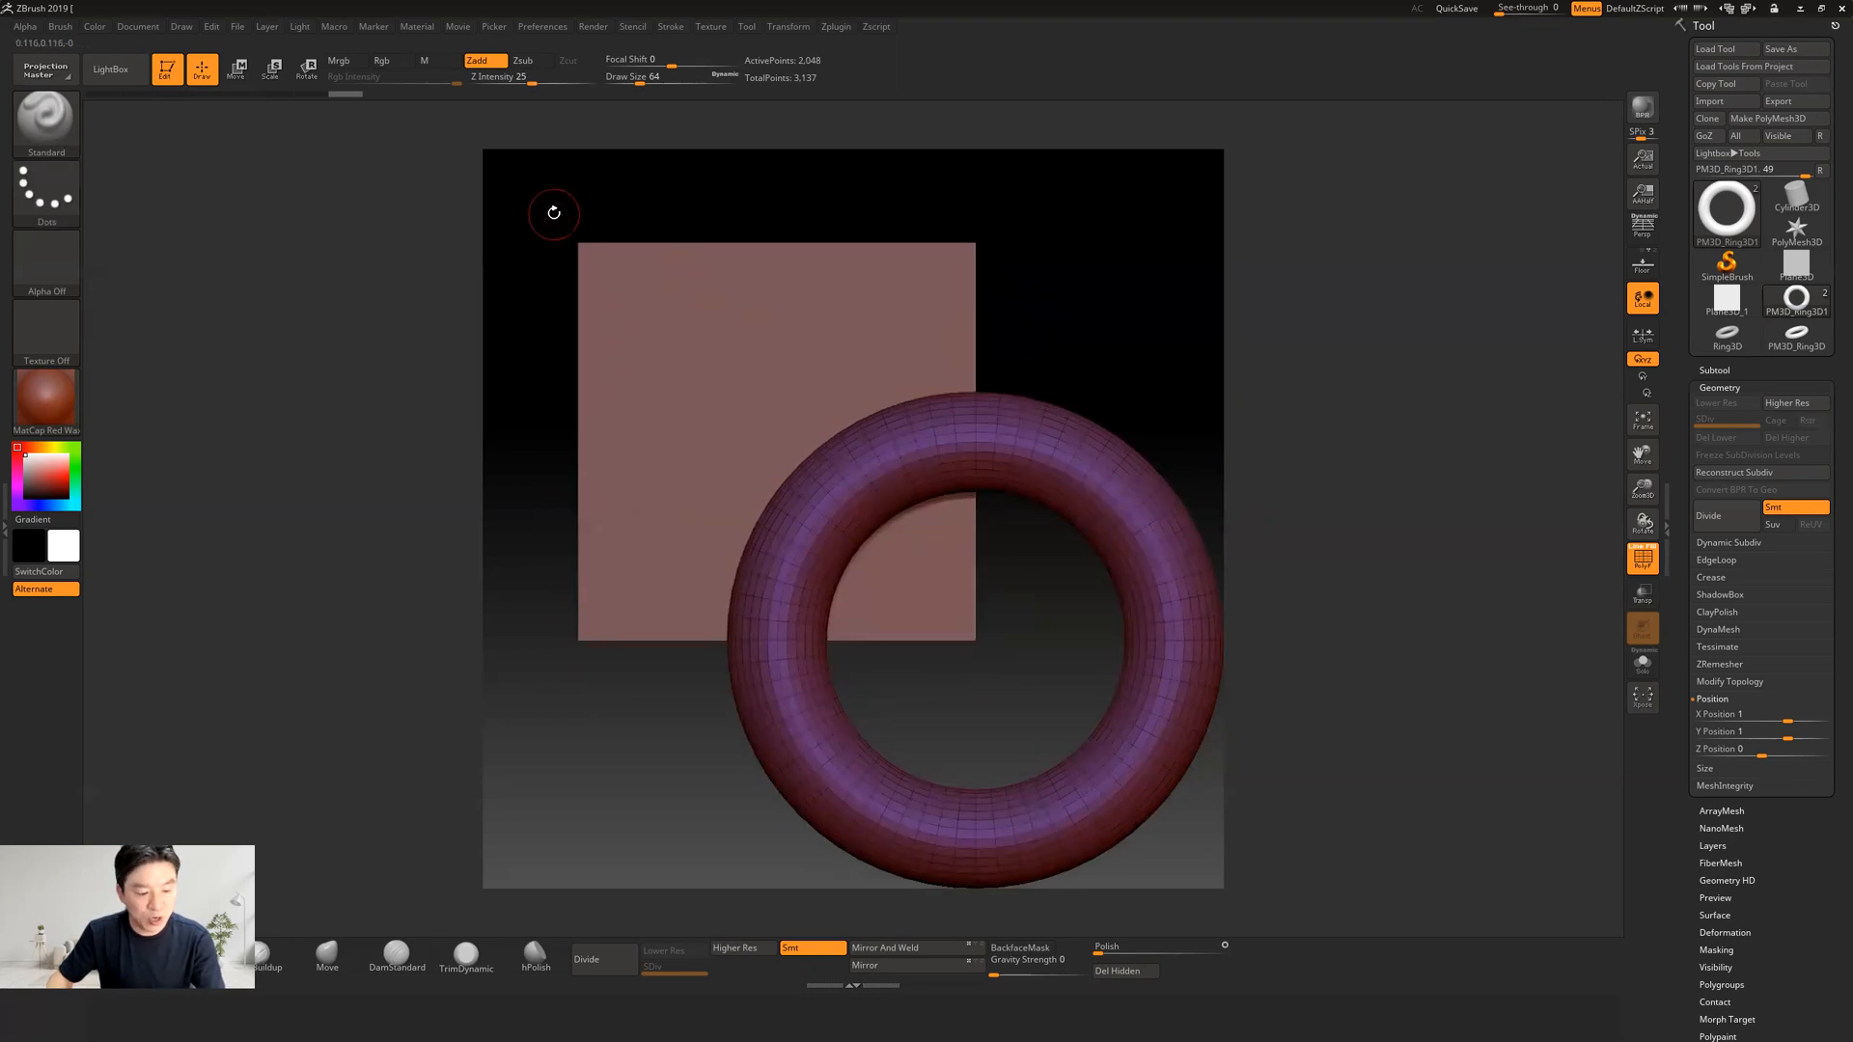
{"action": "mouse_move", "coordinate": [526, 205]}
{"action": "left_mouse_down", "text": "ctrl+shift"}
{"action": "mouse_move", "coordinate": [588, 306]}
{"action": "mouse_move", "coordinate": [752, 476]}
{"action": "mouse_move", "coordinate": [958, 651]}
{"action": "mouse_move", "coordinate": [988, 666]}
{"action": "mouse_move", "coordinate": [987, 649]}
{"action": "left_mouse_up", "text": "ctrl+shift"}
{"action": "mouse_move", "coordinate": [1075, 576]}
{"action": "left_mouse_down"}
{"action": "mouse_move", "coordinate": [1022, 595]}
{"action": "mouse_move", "coordinate": [1050, 575]}
{"action": "mouse_move", "coordinate": [1046, 511]}
{"action": "left_mouse_up"}
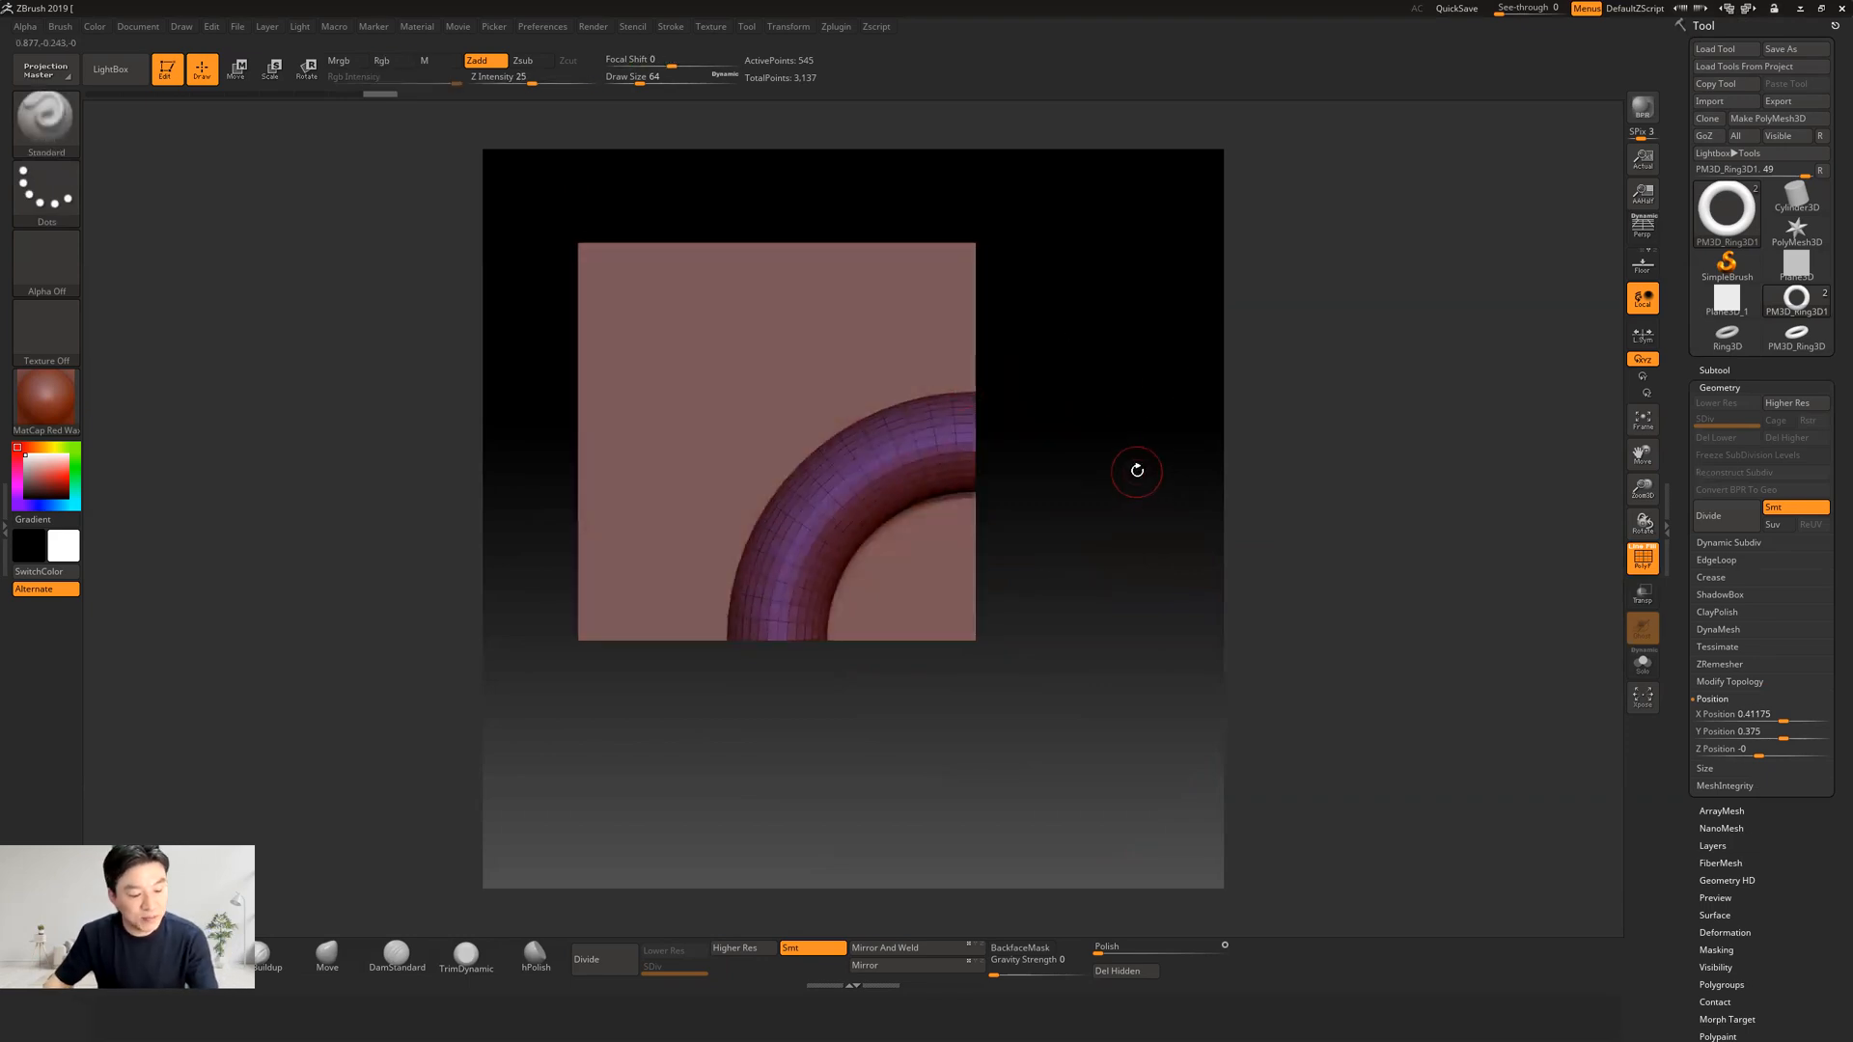
{"action": "left_click", "coordinate": [1079, 304], "text": "ctrl+shift"}
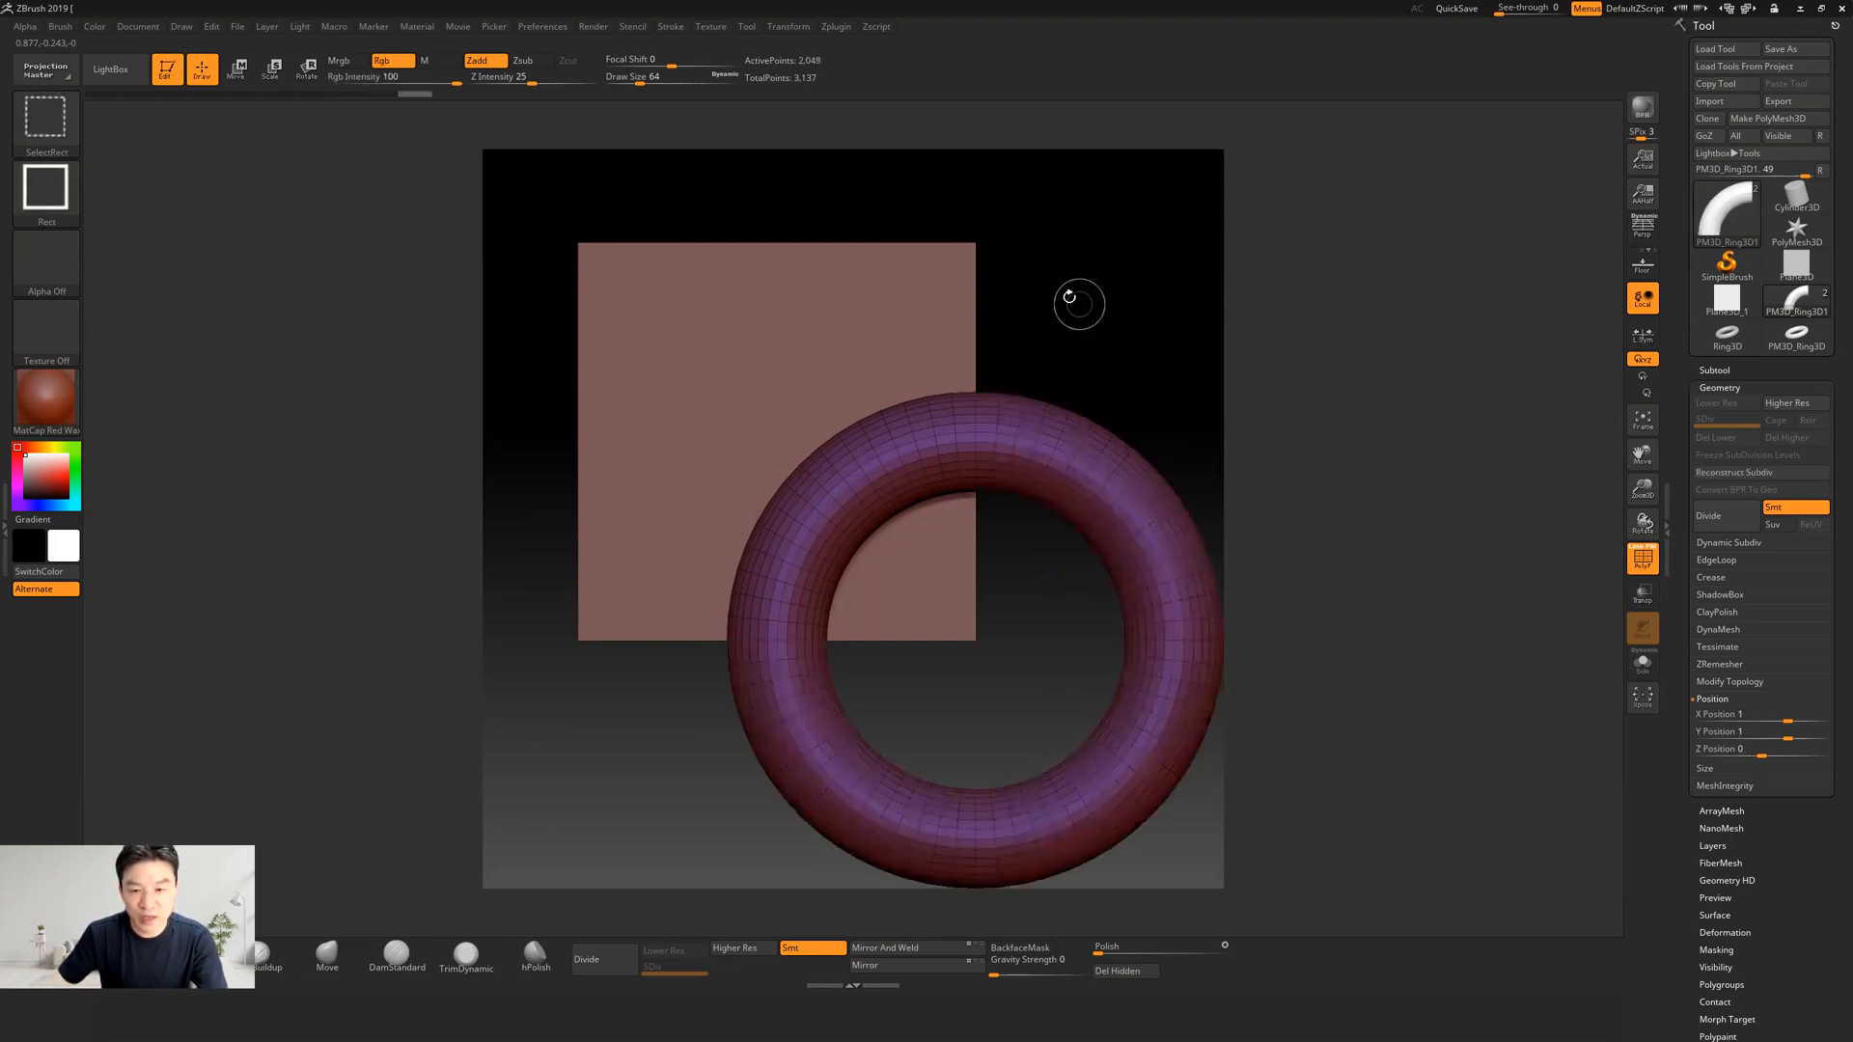
Step: Isolate the overlapping ring quarter again and hide the stray polygons extending past the plane's lower edge
{"action": "mouse_move", "coordinate": [511, 182]}
{"action": "left_mouse_down", "text": "ctrl+shift"}
{"action": "mouse_move", "coordinate": [811, 544]}
{"action": "mouse_move", "coordinate": [912, 645]}
{"action": "mouse_move", "coordinate": [986, 659]}
{"action": "left_mouse_up", "text": "ctrl+shift"}
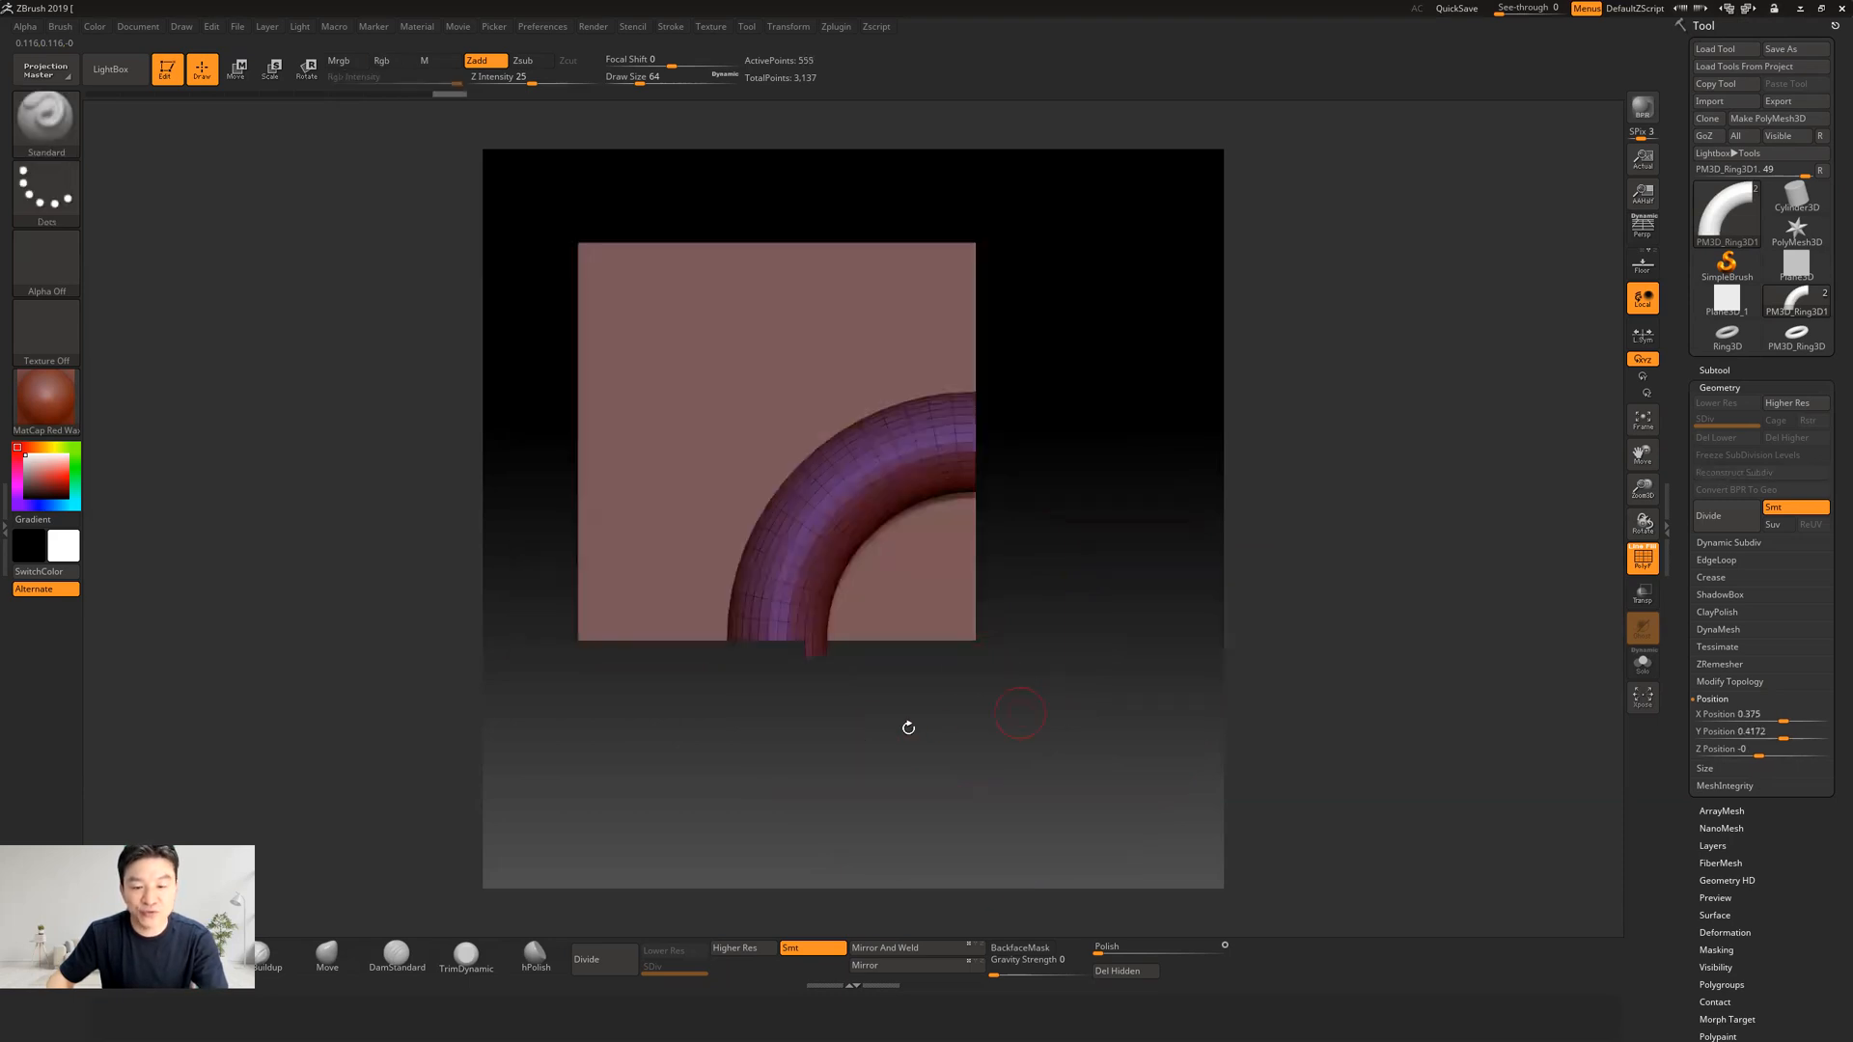
{"action": "left_click_drag", "start_coordinate": [984, 748], "coordinate": [756, 648], "text": "ctrl+shift"}
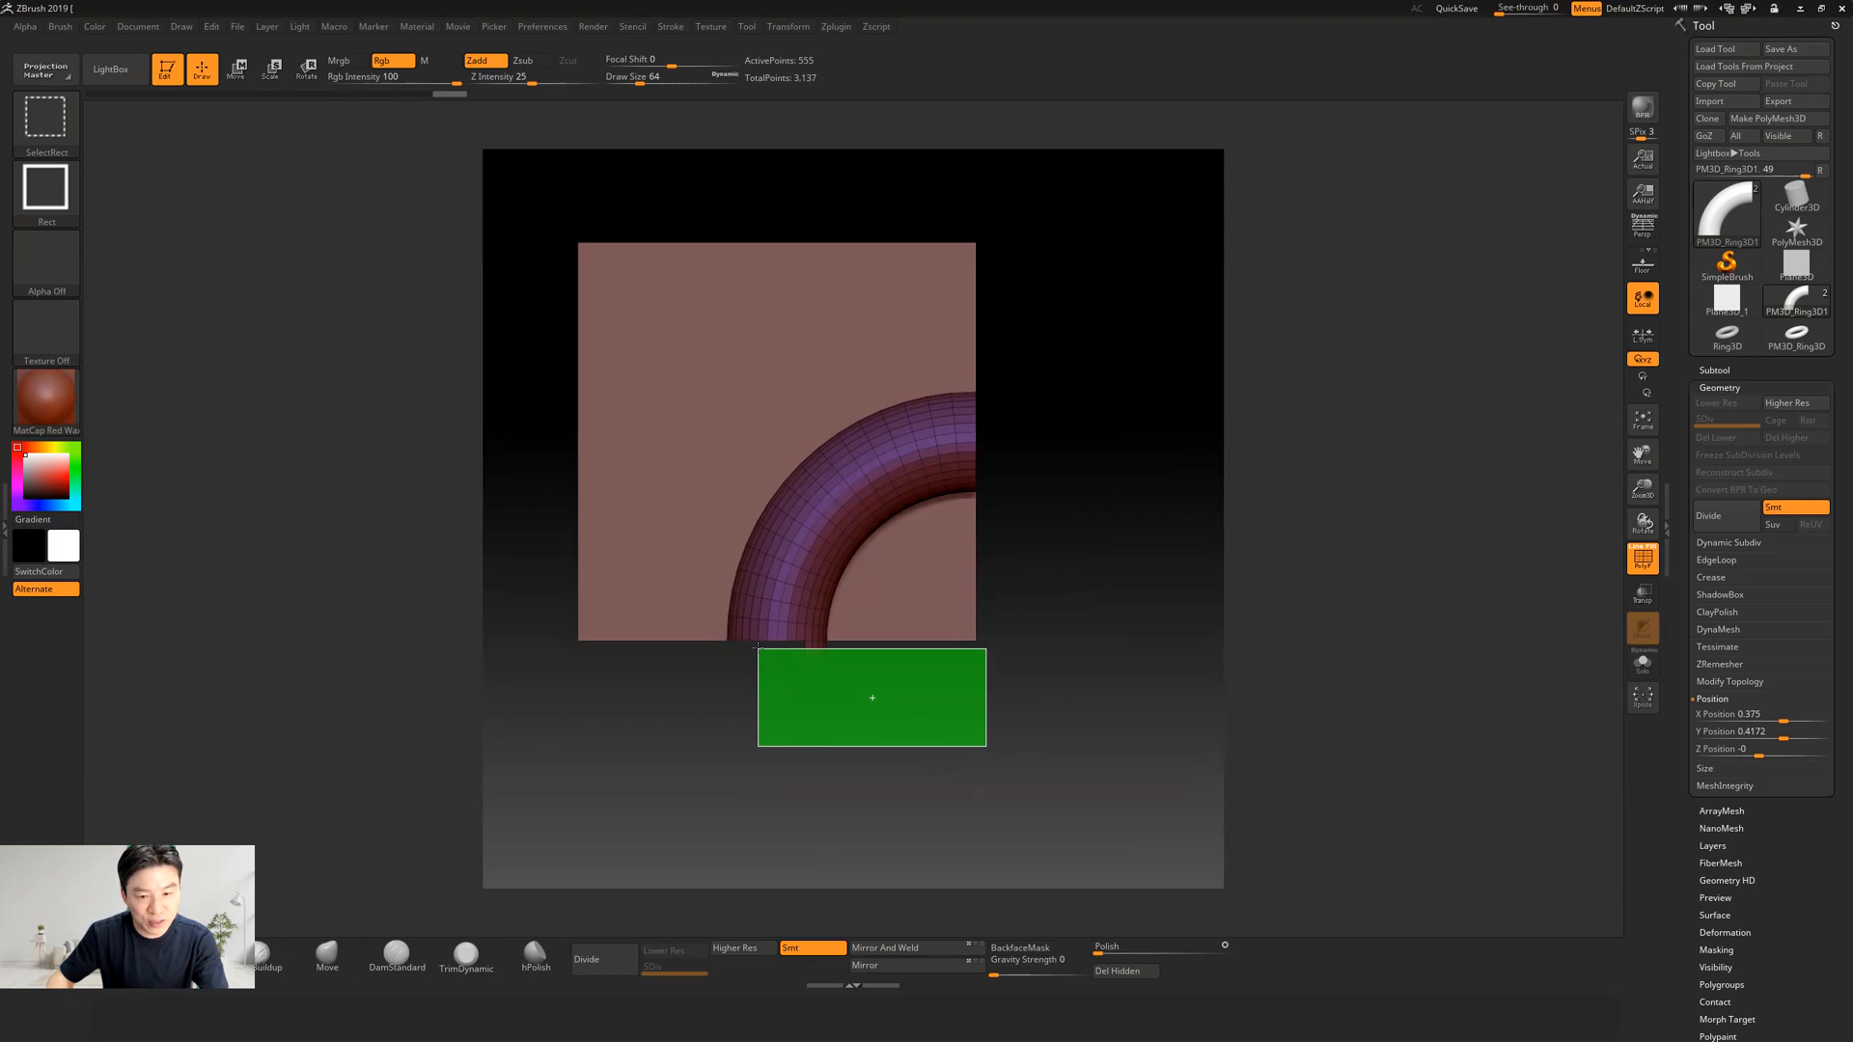
{"action": "left_click_drag", "start_coordinate": [759, 648], "coordinate": [766, 646], "text": "ctrl+shift"}
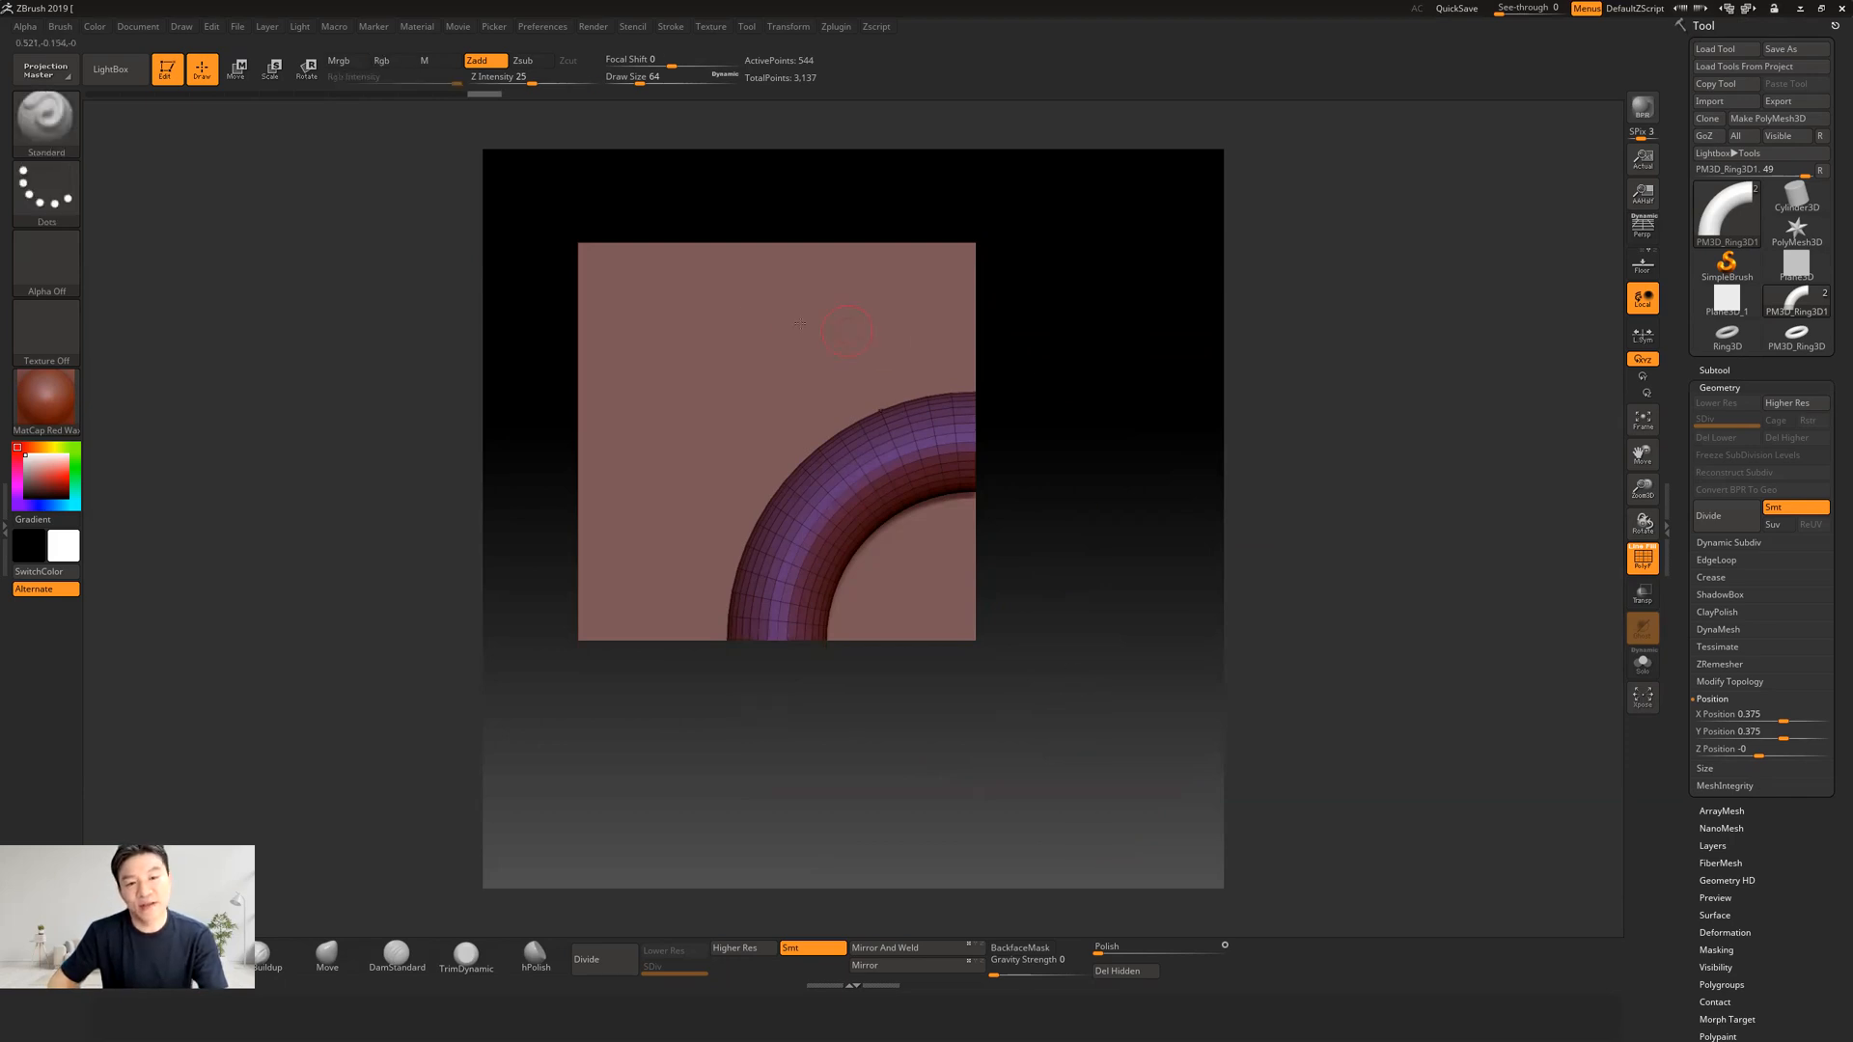
Step: Show the whole ring and try hiding only the quarter that overlaps the plane
{"action": "mouse_move", "coordinate": [520, 203]}
{"action": "left_mouse_down", "text": "ctrl+shift"}
{"action": "mouse_move", "coordinate": [828, 567]}
{"action": "mouse_move", "coordinate": [990, 678]}
{"action": "mouse_move", "coordinate": [997, 664]}
{"action": "left_mouse_up", "text": "ctrl+shift"}
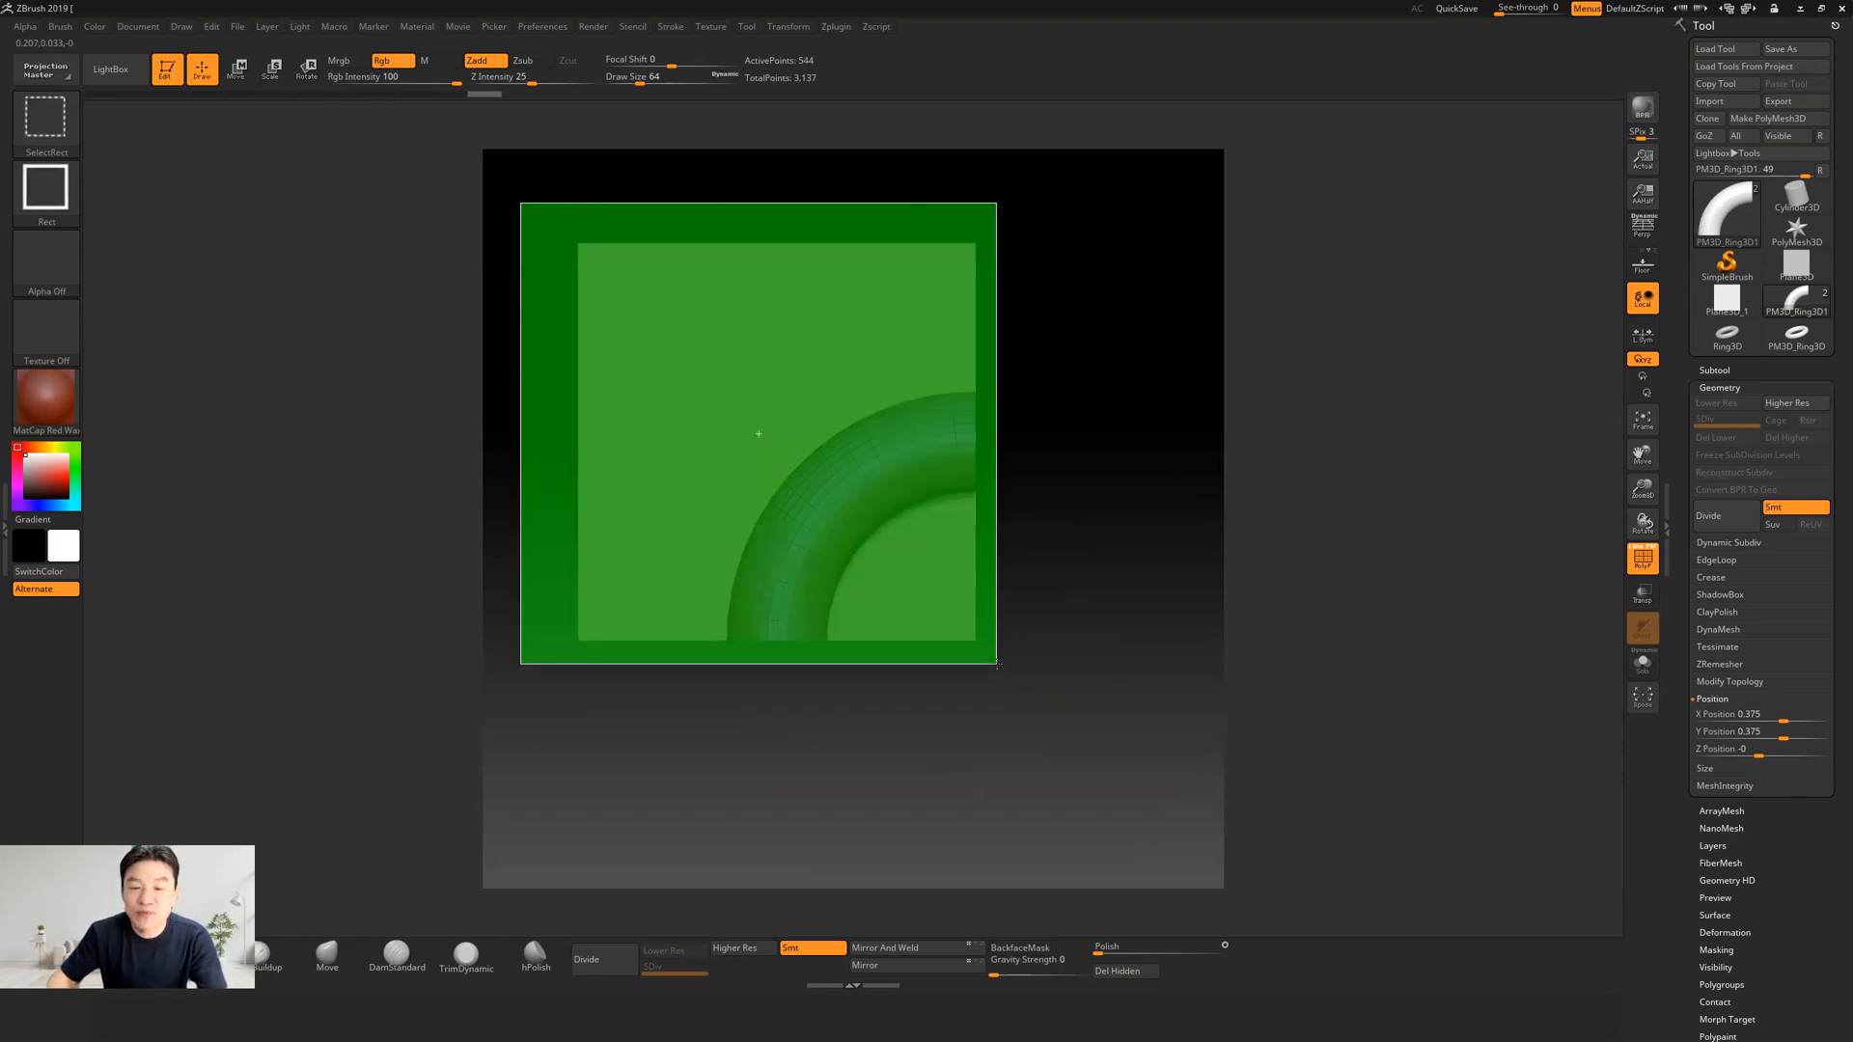
{"action": "left_click_drag", "start_coordinate": [997, 664], "coordinate": [997, 664], "text": "ctrl+shift"}
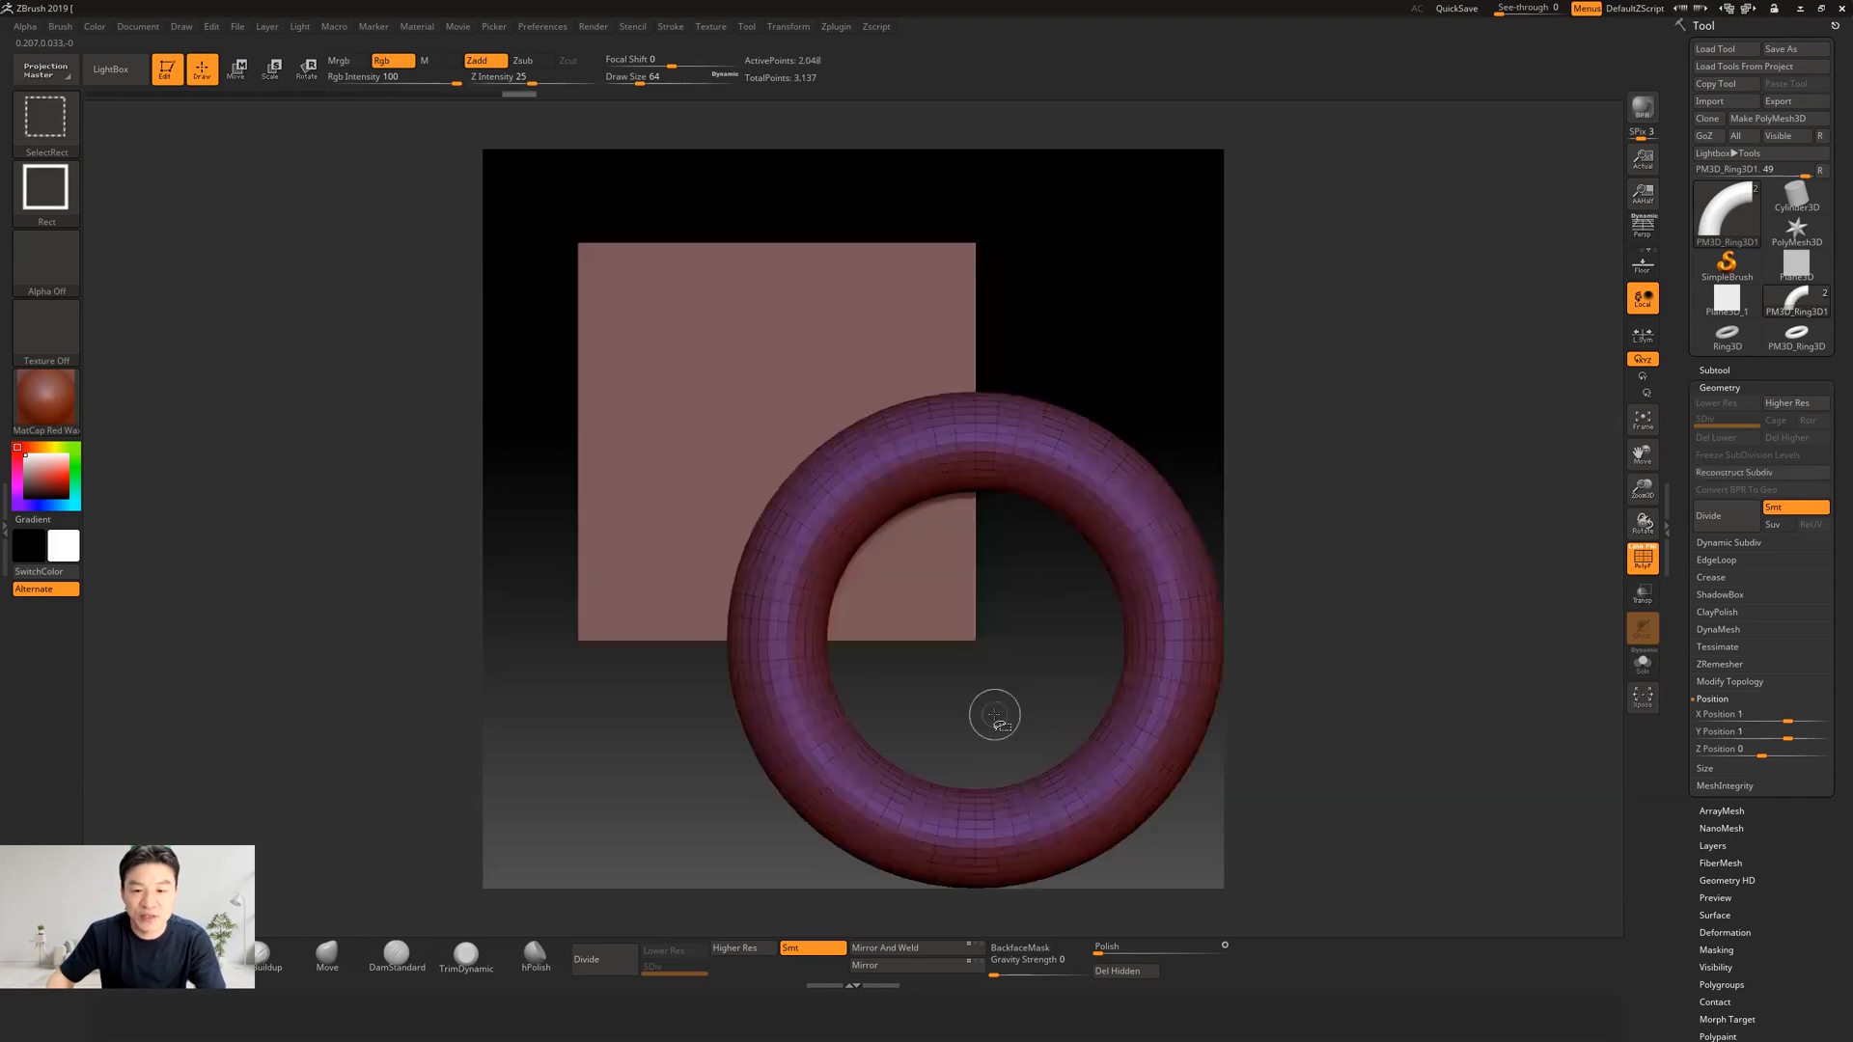
{"action": "left_click_drag", "start_coordinate": [522, 167], "coordinate": [985, 650], "text": "ctrl+shift"}
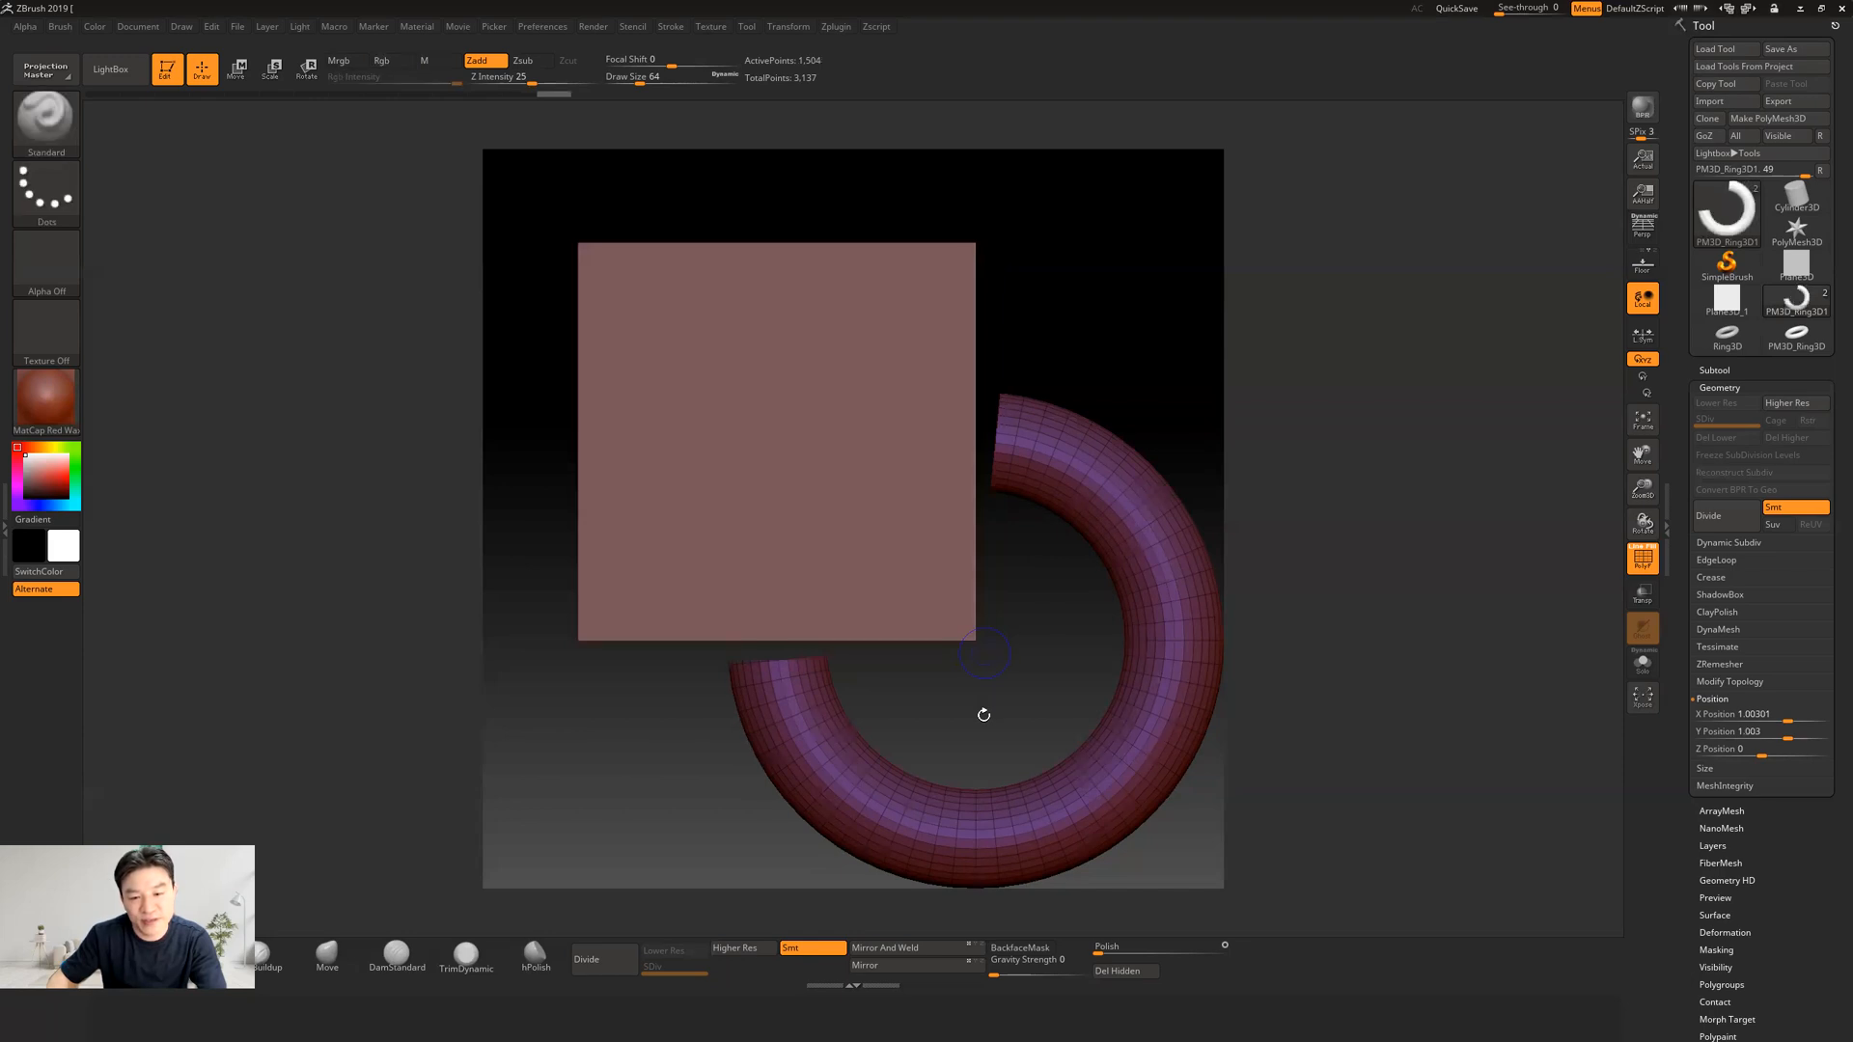
{"action": "left_click", "coordinate": [1062, 653], "text": "ctrl+shift"}
Step: Isolate the ring quarter that lies within the plane and delete the rest of the ring as hidden geometry
{"action": "mouse_move", "coordinate": [502, 190]}
{"action": "left_mouse_down", "text": "ctrl+shift"}
{"action": "mouse_move", "coordinate": [970, 653]}
{"action": "mouse_move", "coordinate": [967, 624]}
{"action": "mouse_move", "coordinate": [965, 648]}
{"action": "left_mouse_up", "text": "ctrl+shift"}
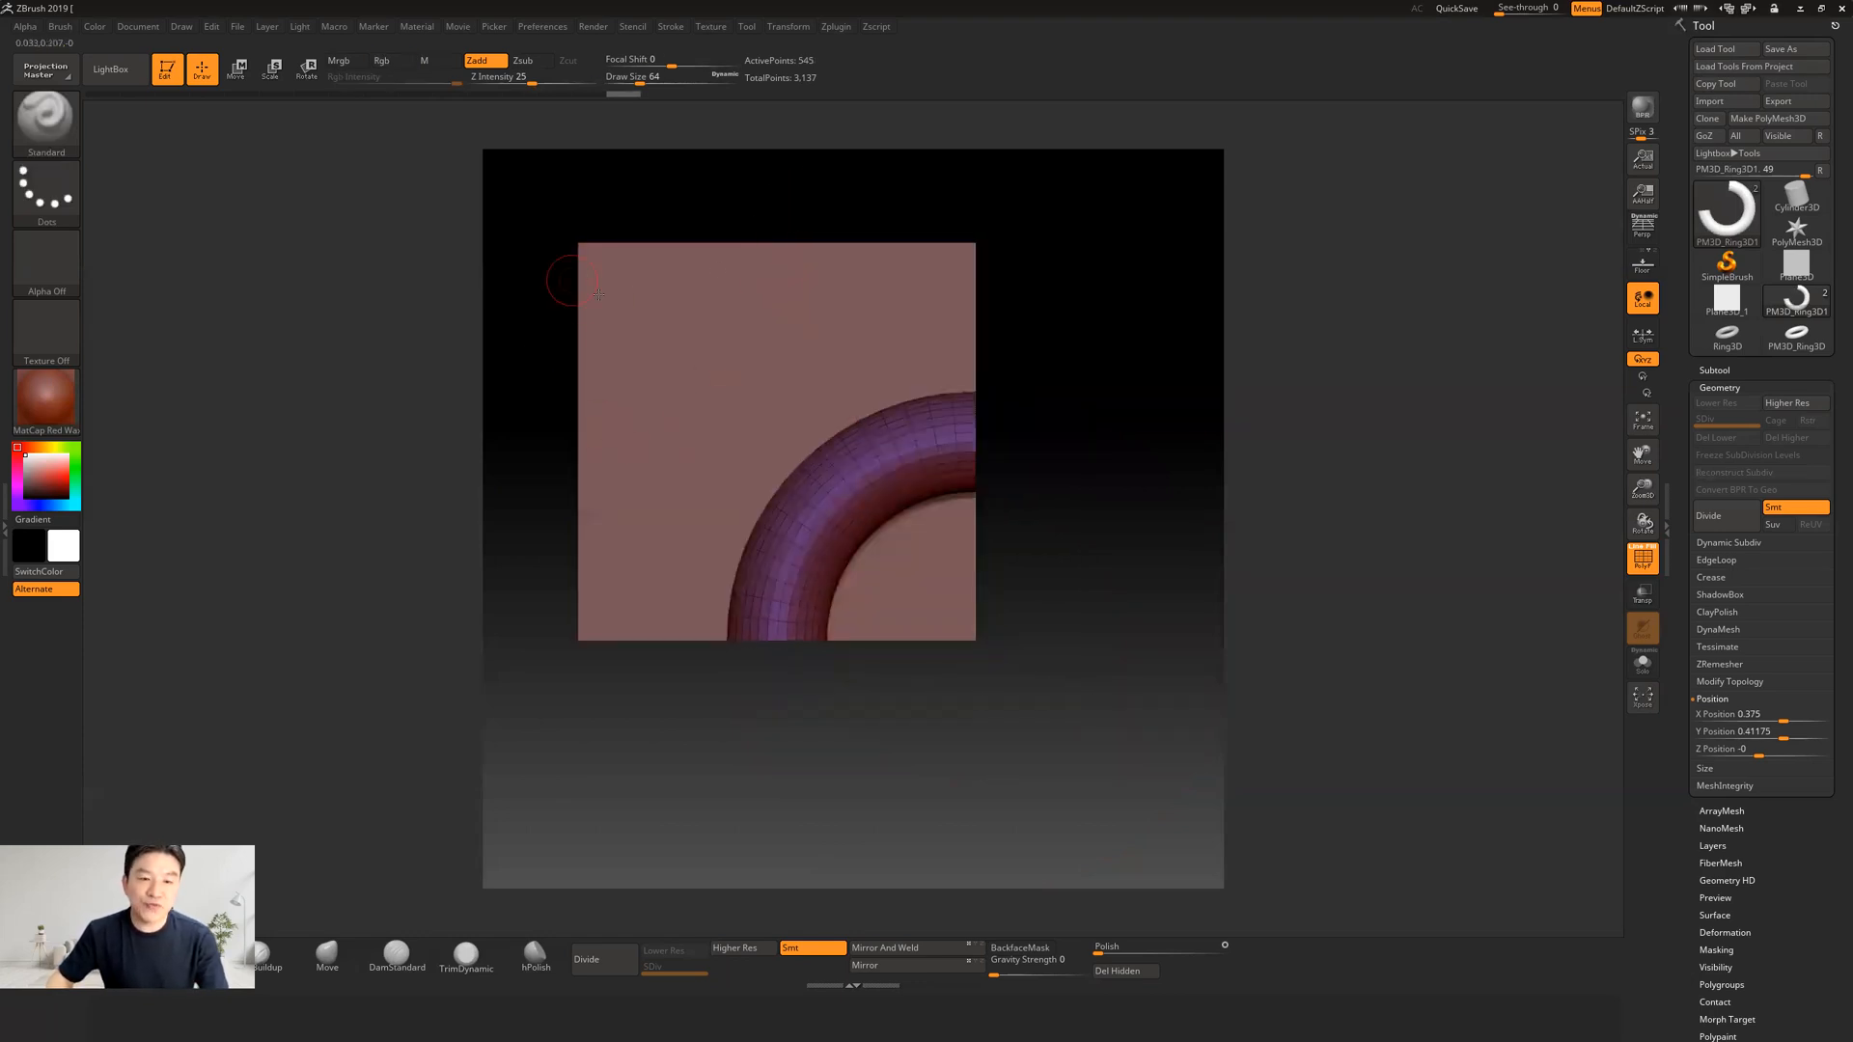
{"action": "mouse_move", "coordinate": [1064, 451]}
{"action": "left_mouse_down", "text": "alt"}
{"action": "mouse_move", "coordinate": [1100, 451]}
{"action": "mouse_move", "coordinate": [1085, 451]}
{"action": "left_mouse_up", "text": "alt"}
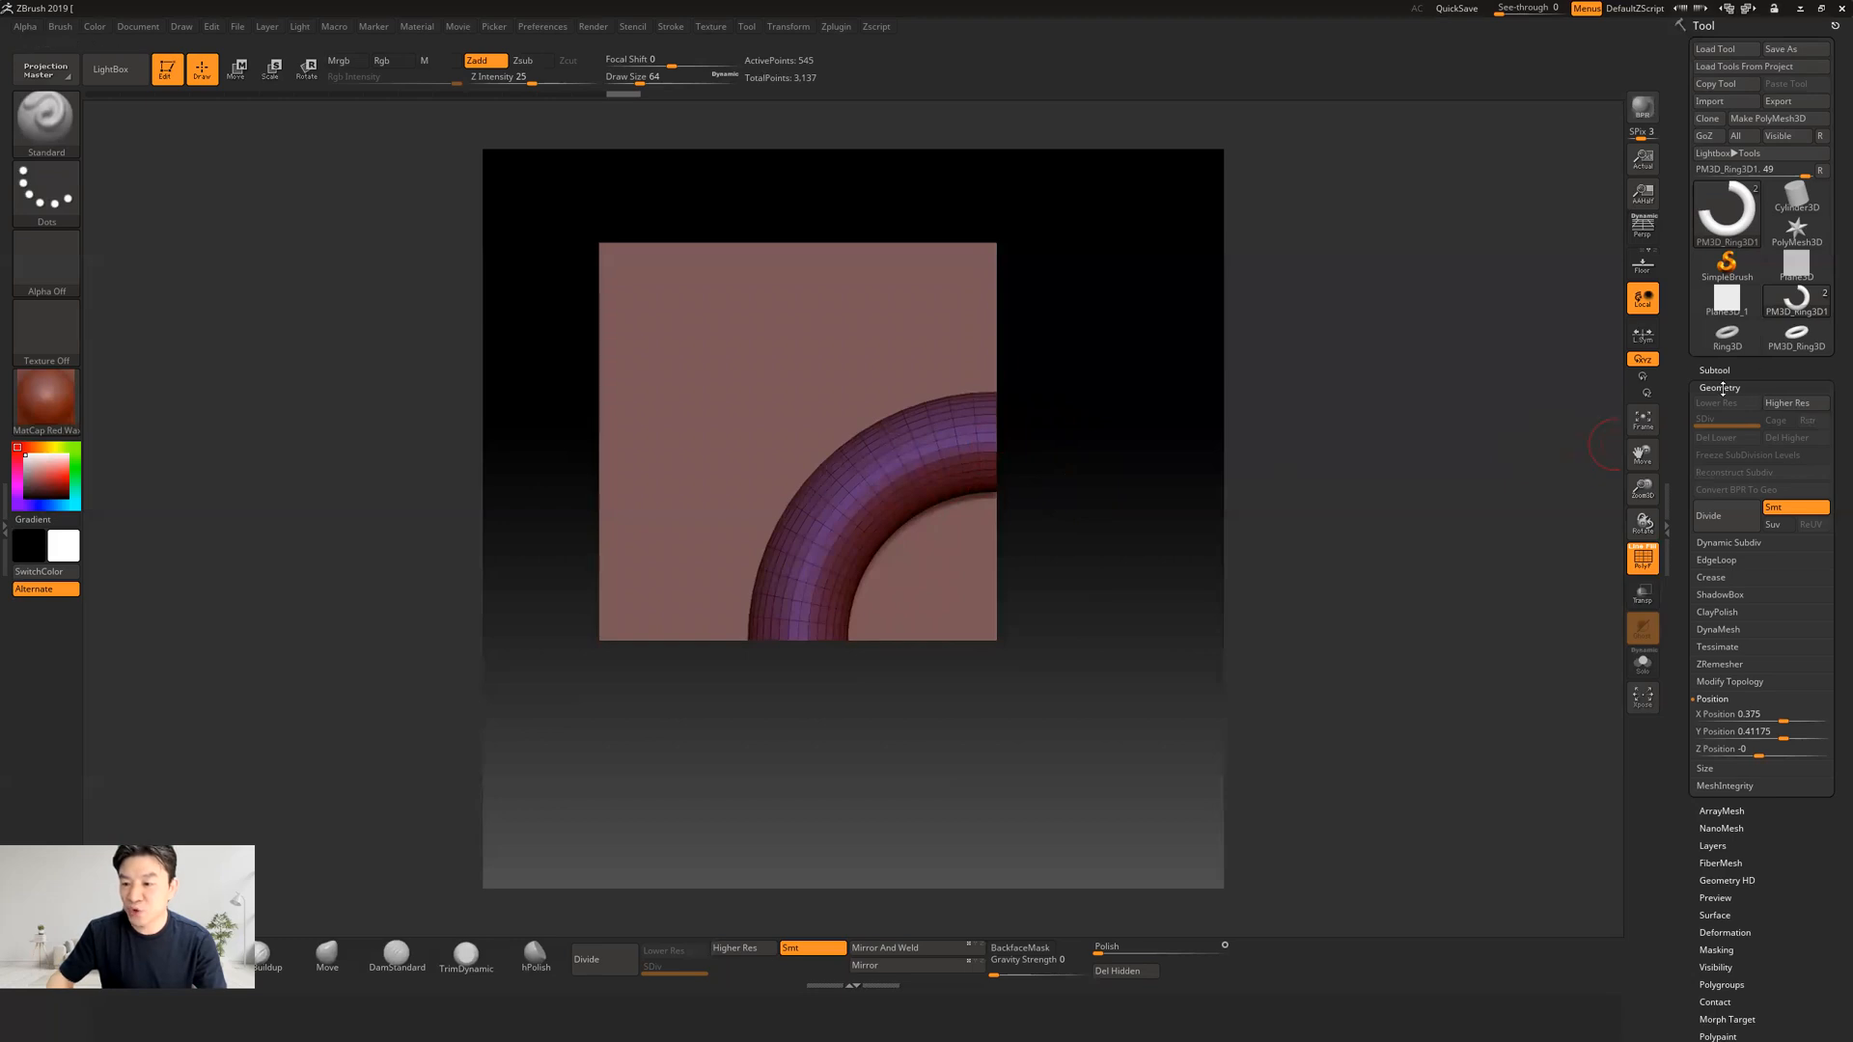
{"action": "left_click", "coordinate": [1728, 682]}
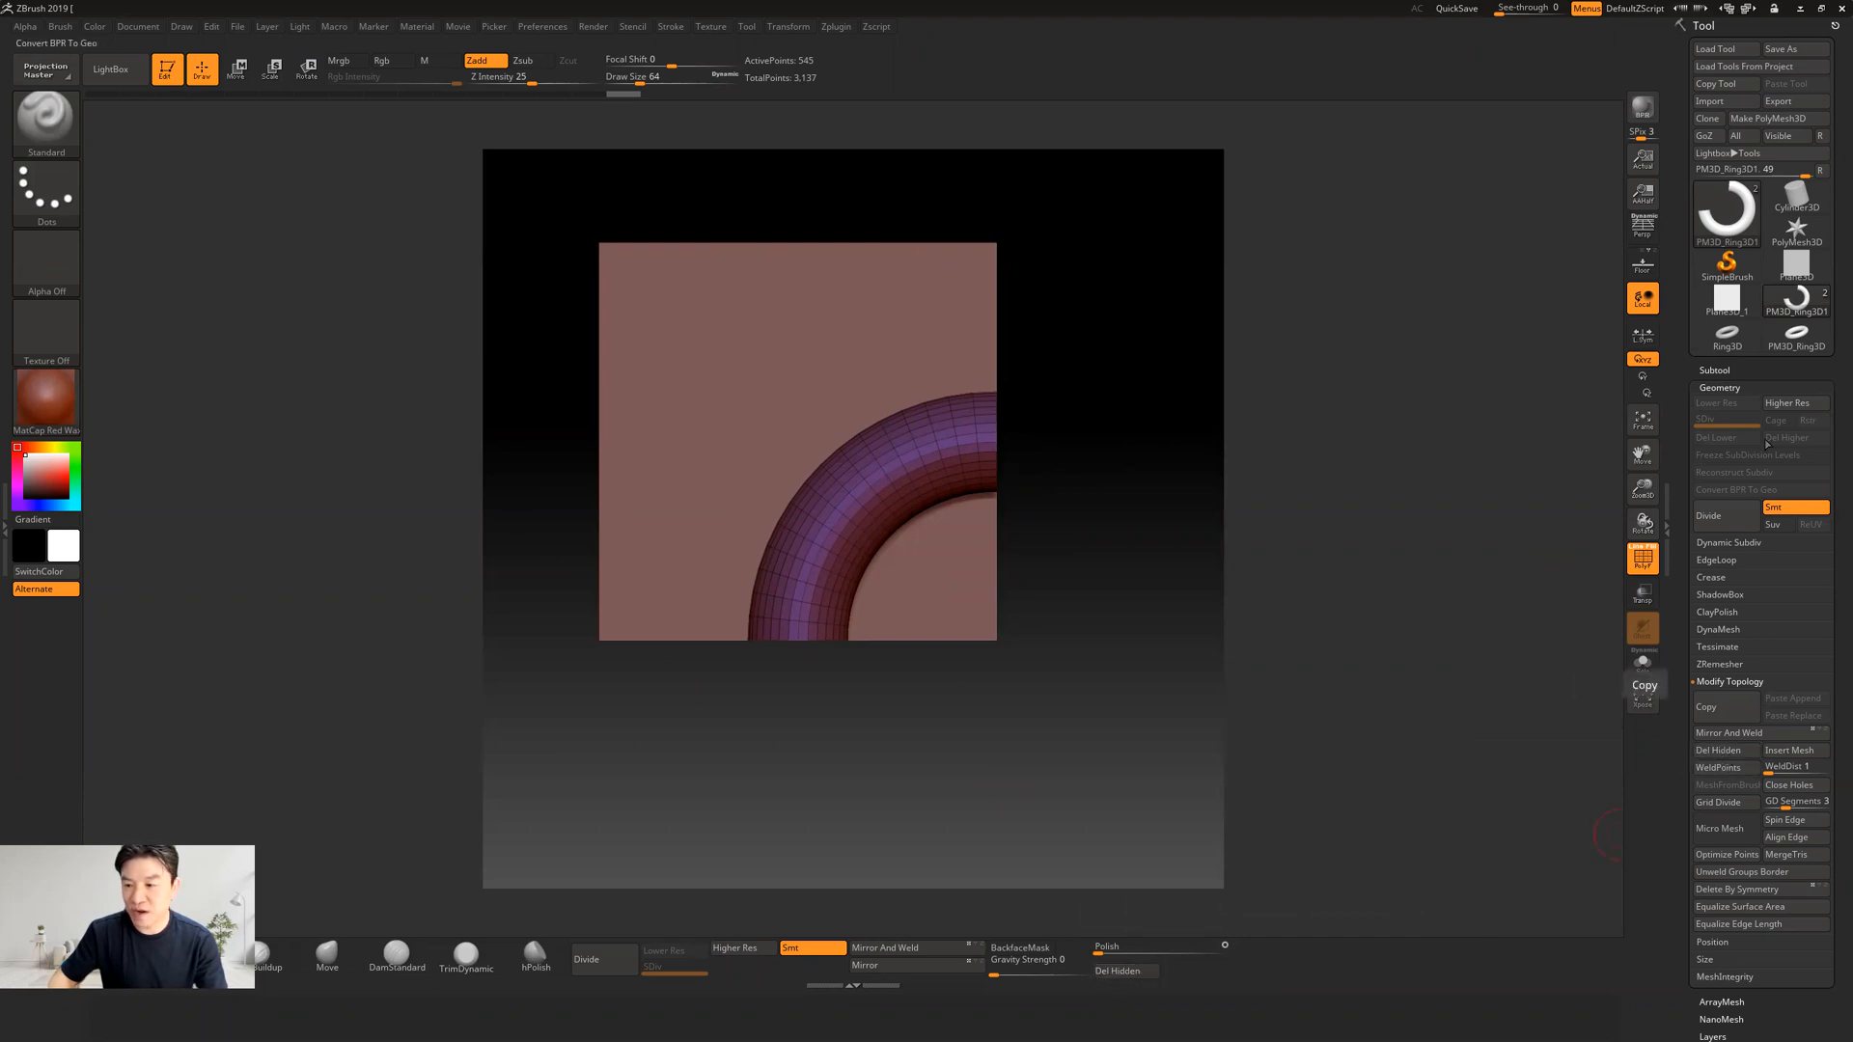
{"action": "left_click", "coordinate": [1120, 971]}
{"action": "mouse_move", "coordinate": [1120, 515]}
{"action": "left_mouse_down"}
{"action": "mouse_move", "coordinate": [1083, 538]}
{"action": "mouse_move", "coordinate": [1133, 525]}
{"action": "mouse_move", "coordinate": [1183, 677]}
{"action": "left_mouse_up"}
{"action": "left_click_drag", "start_coordinate": [1154, 615], "coordinate": [1199, 675], "text": "ctrl+shift"}
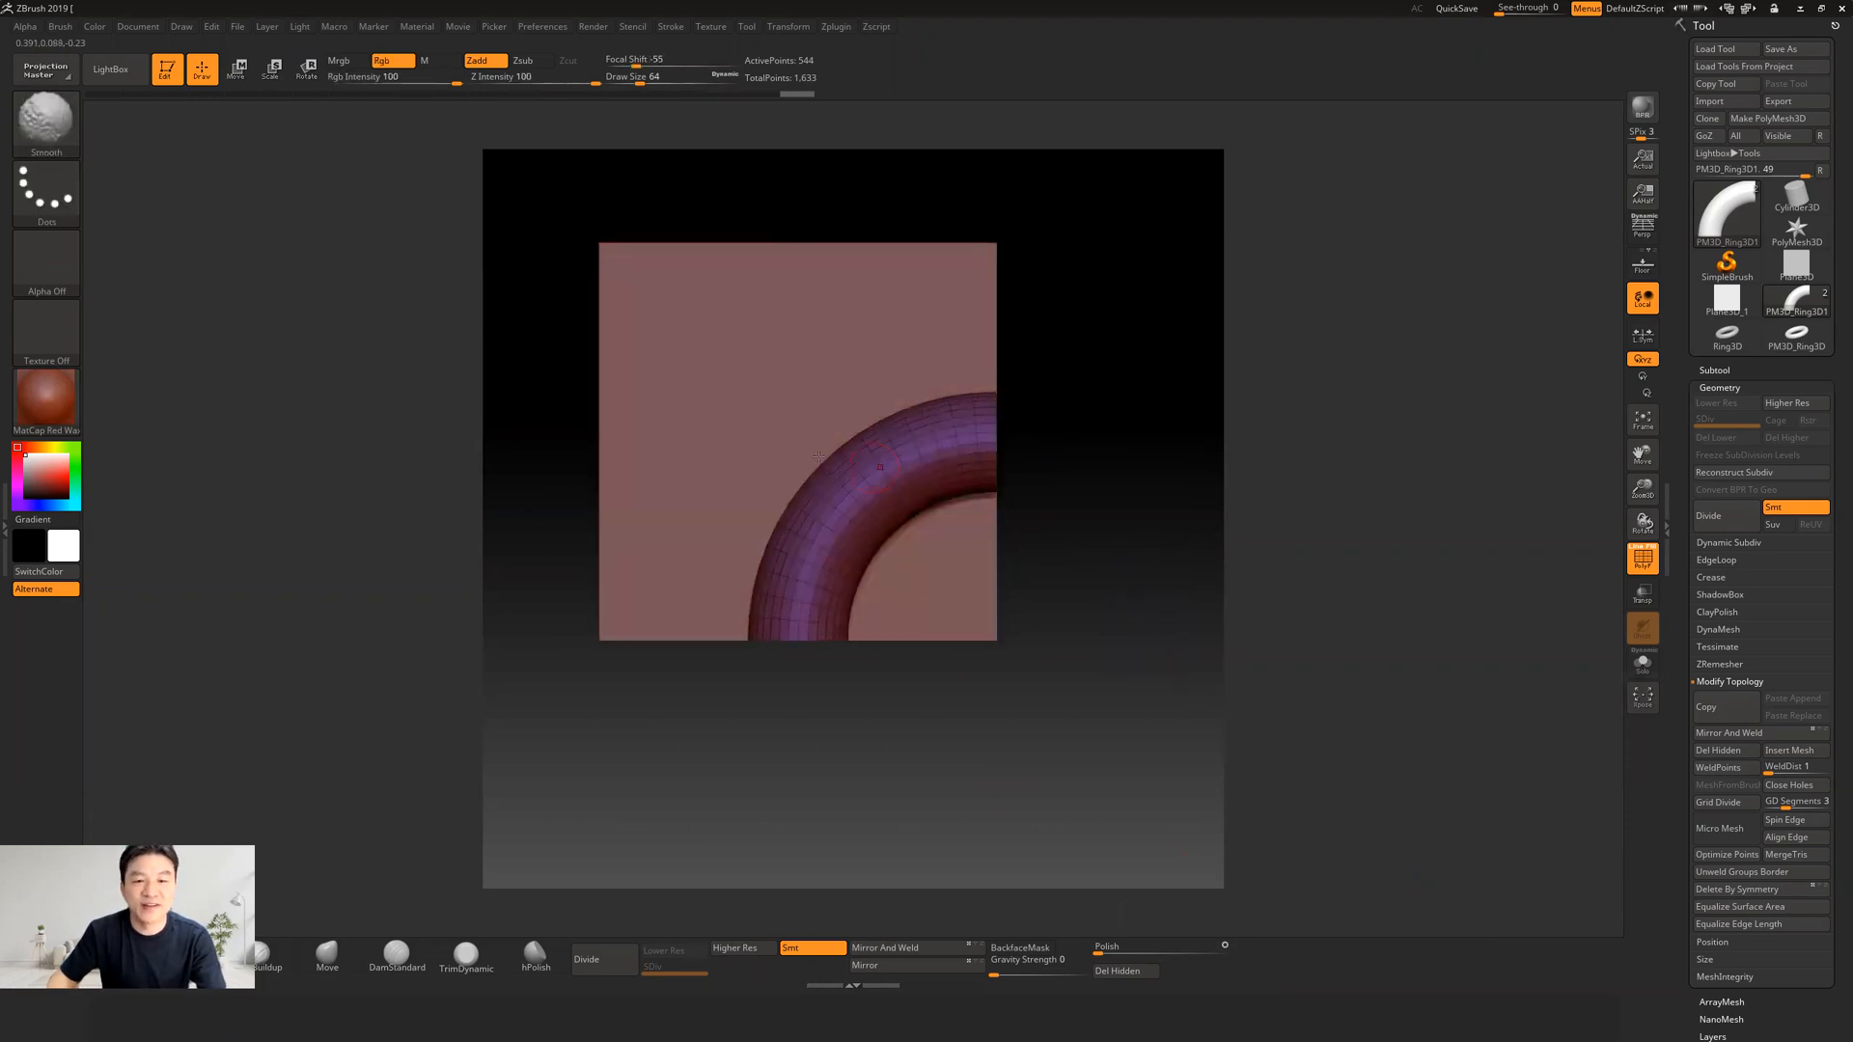
Step: Duplicate the quarter-ring subtool
{"action": "left_click_drag", "start_coordinate": [1083, 543], "coordinate": [1097, 554], "text": "alt"}
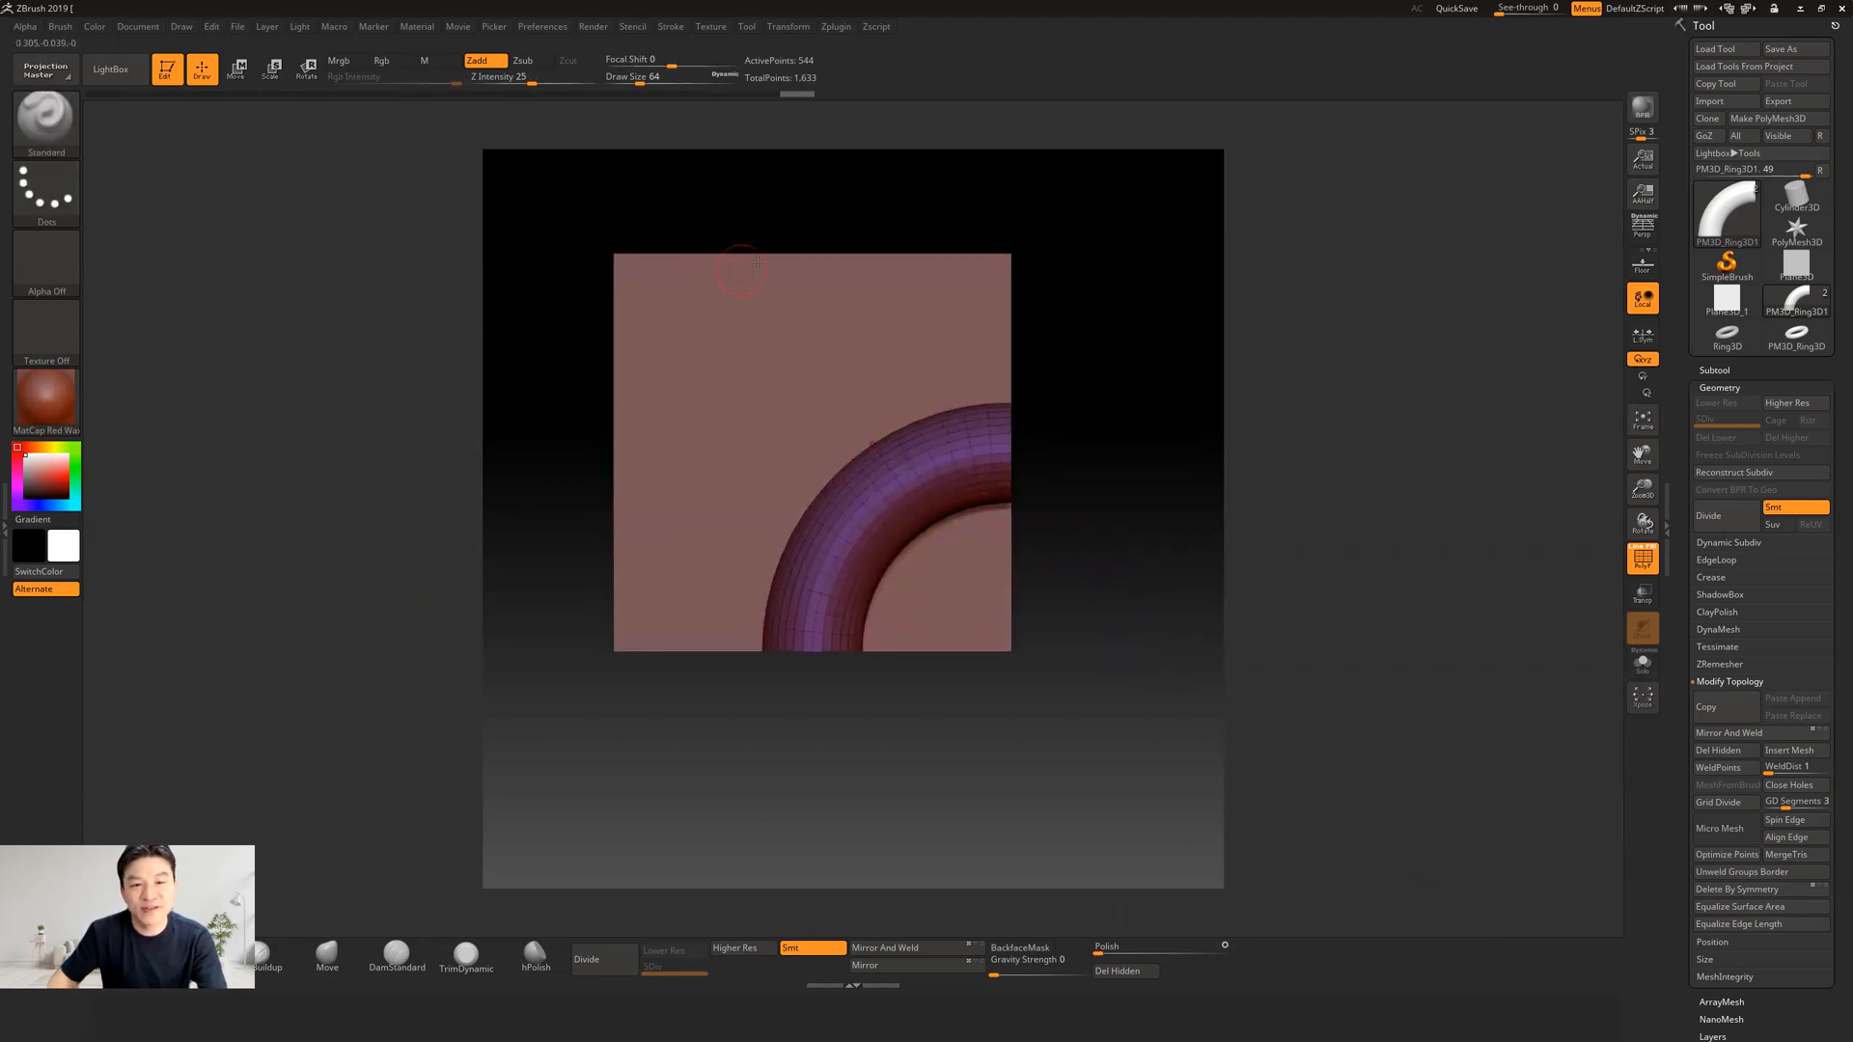
{"action": "left_click", "coordinate": [1711, 371]}
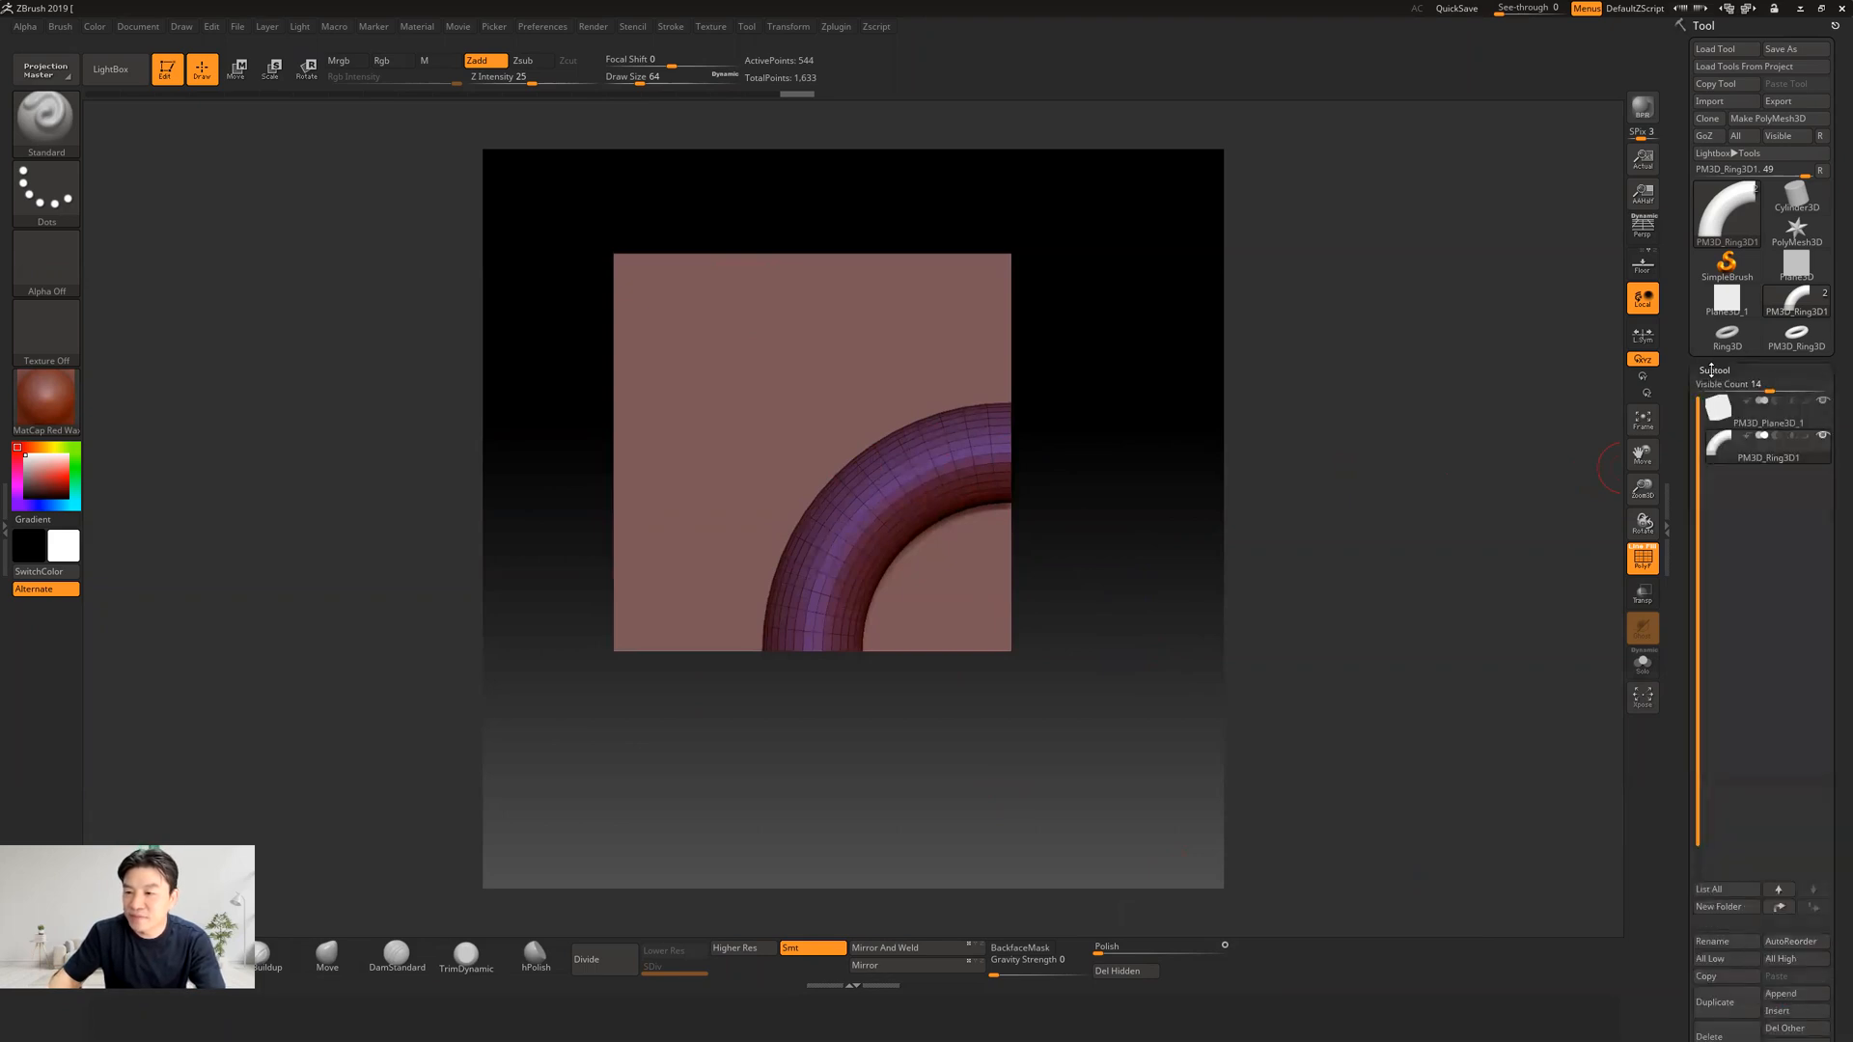
{"action": "left_click_drag", "start_coordinate": [1677, 433], "coordinate": [1677, 279]}
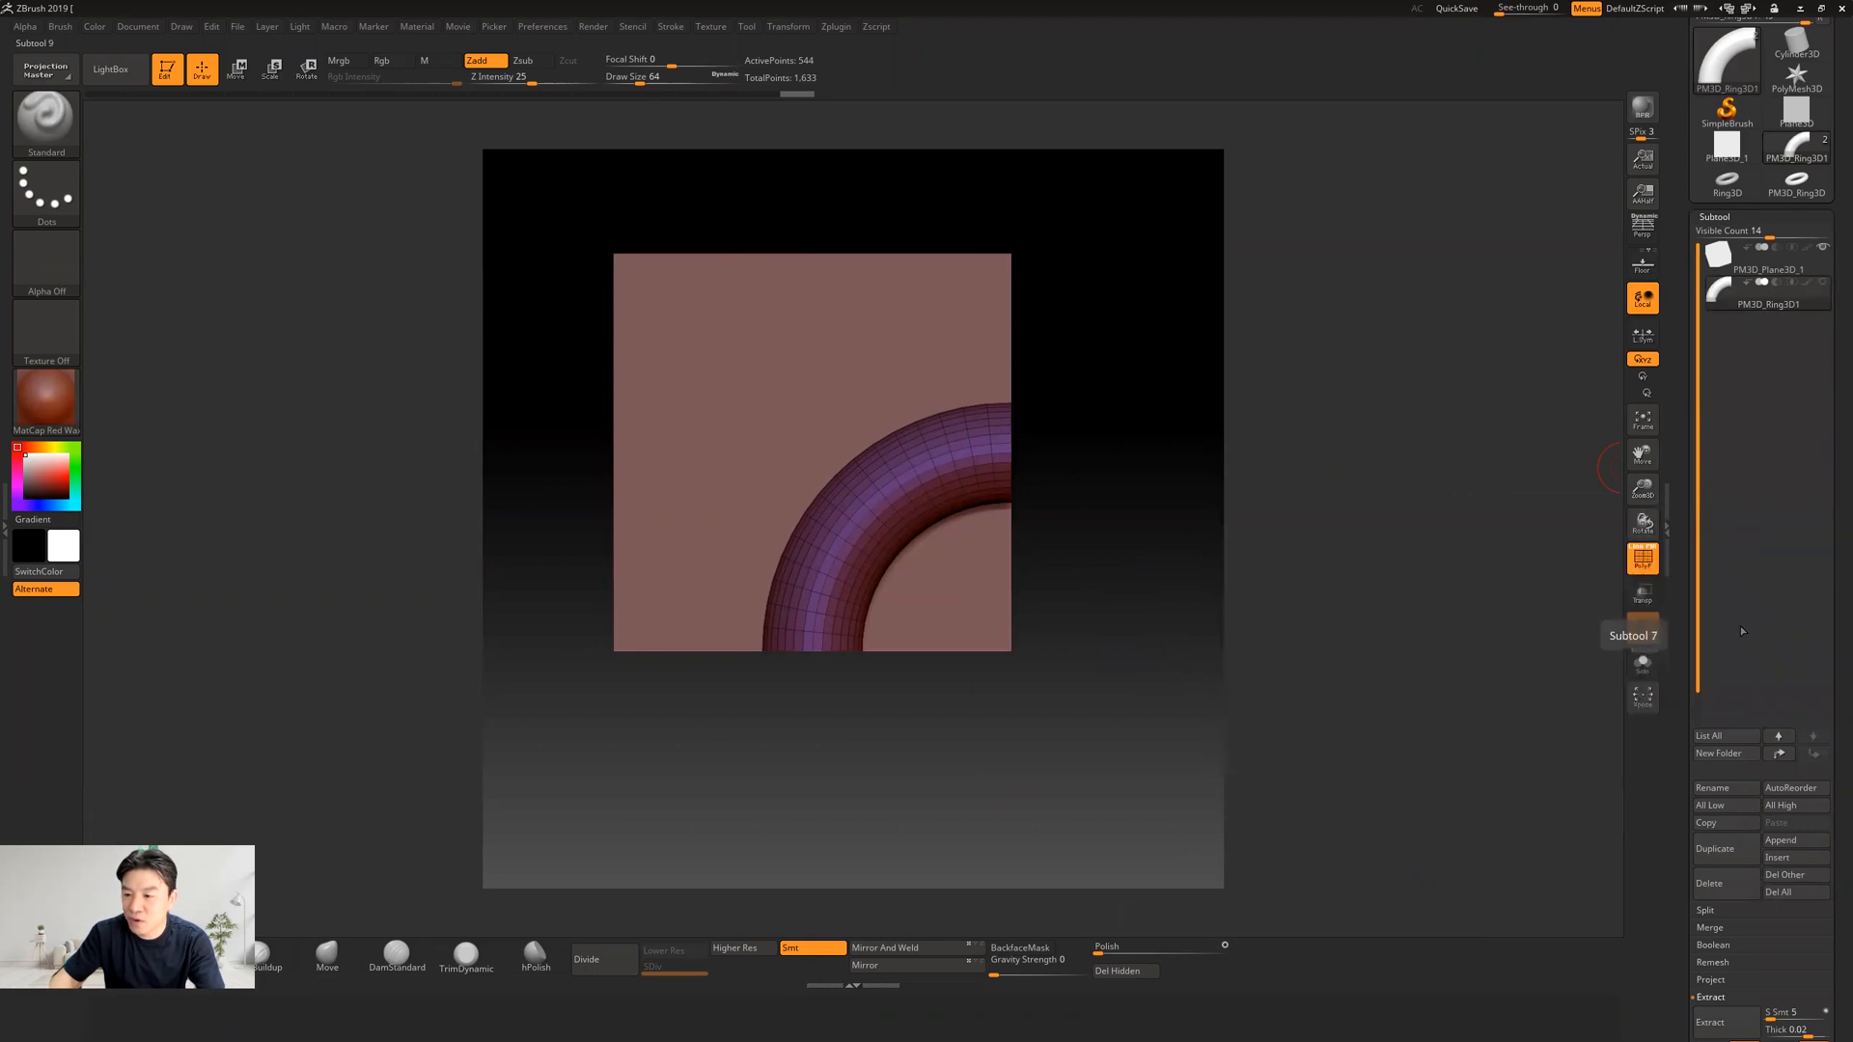
{"action": "left_click", "coordinate": [1731, 856]}
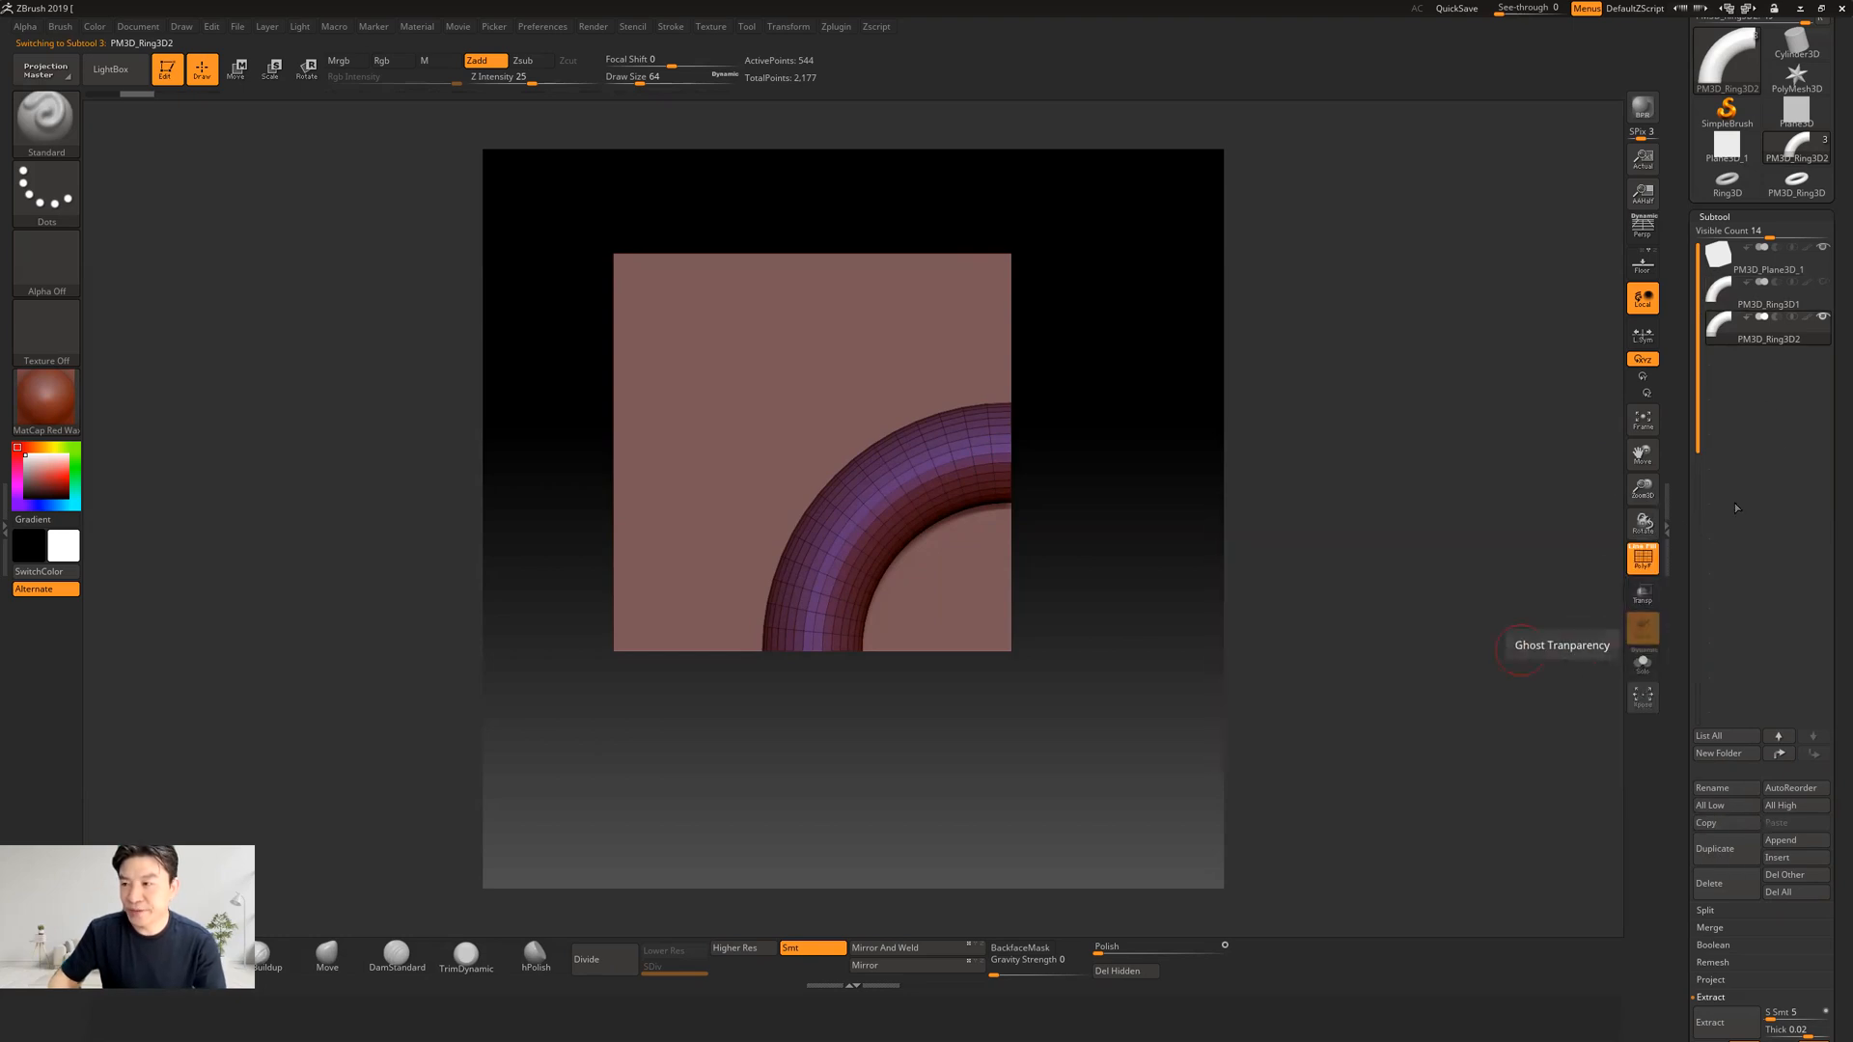
{"action": "mouse_move", "coordinate": [1750, 318]}
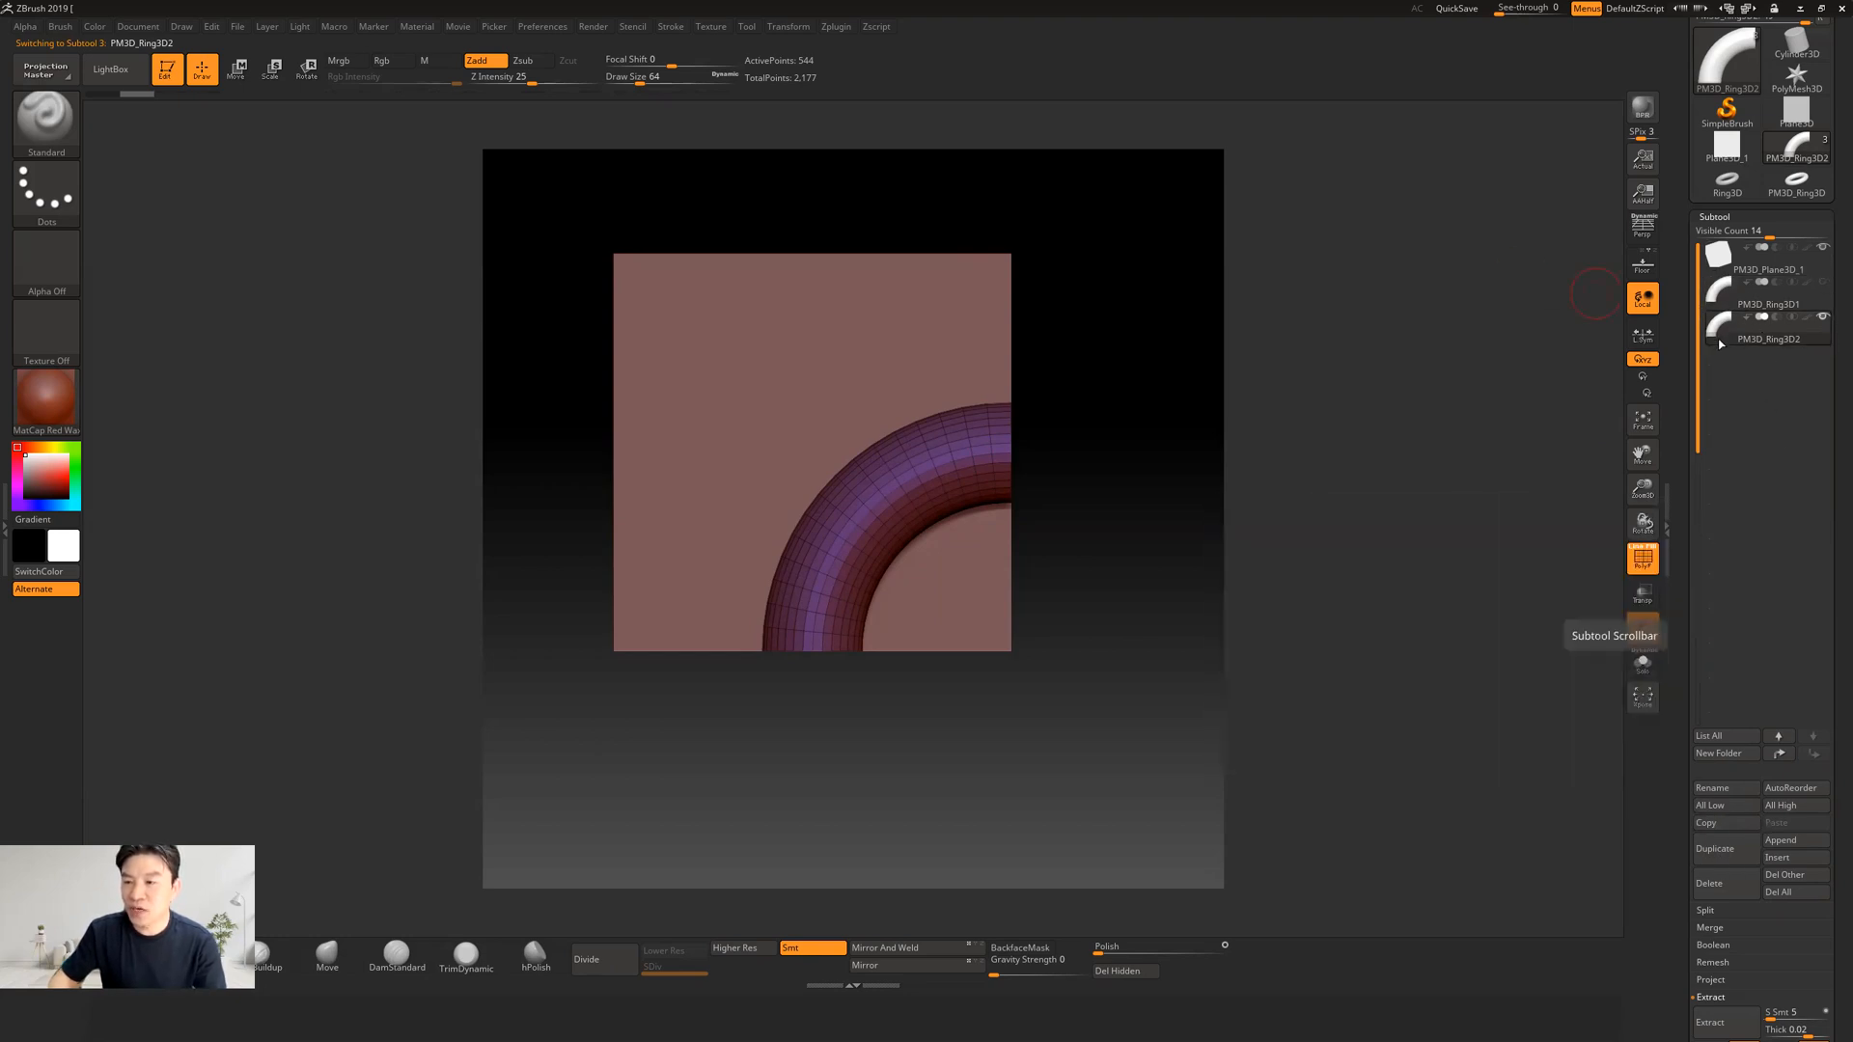
Step: Make the original arc subtool visible and try transforming the duplicated arc with the gizmo
{"action": "left_click", "coordinate": [236, 68]}
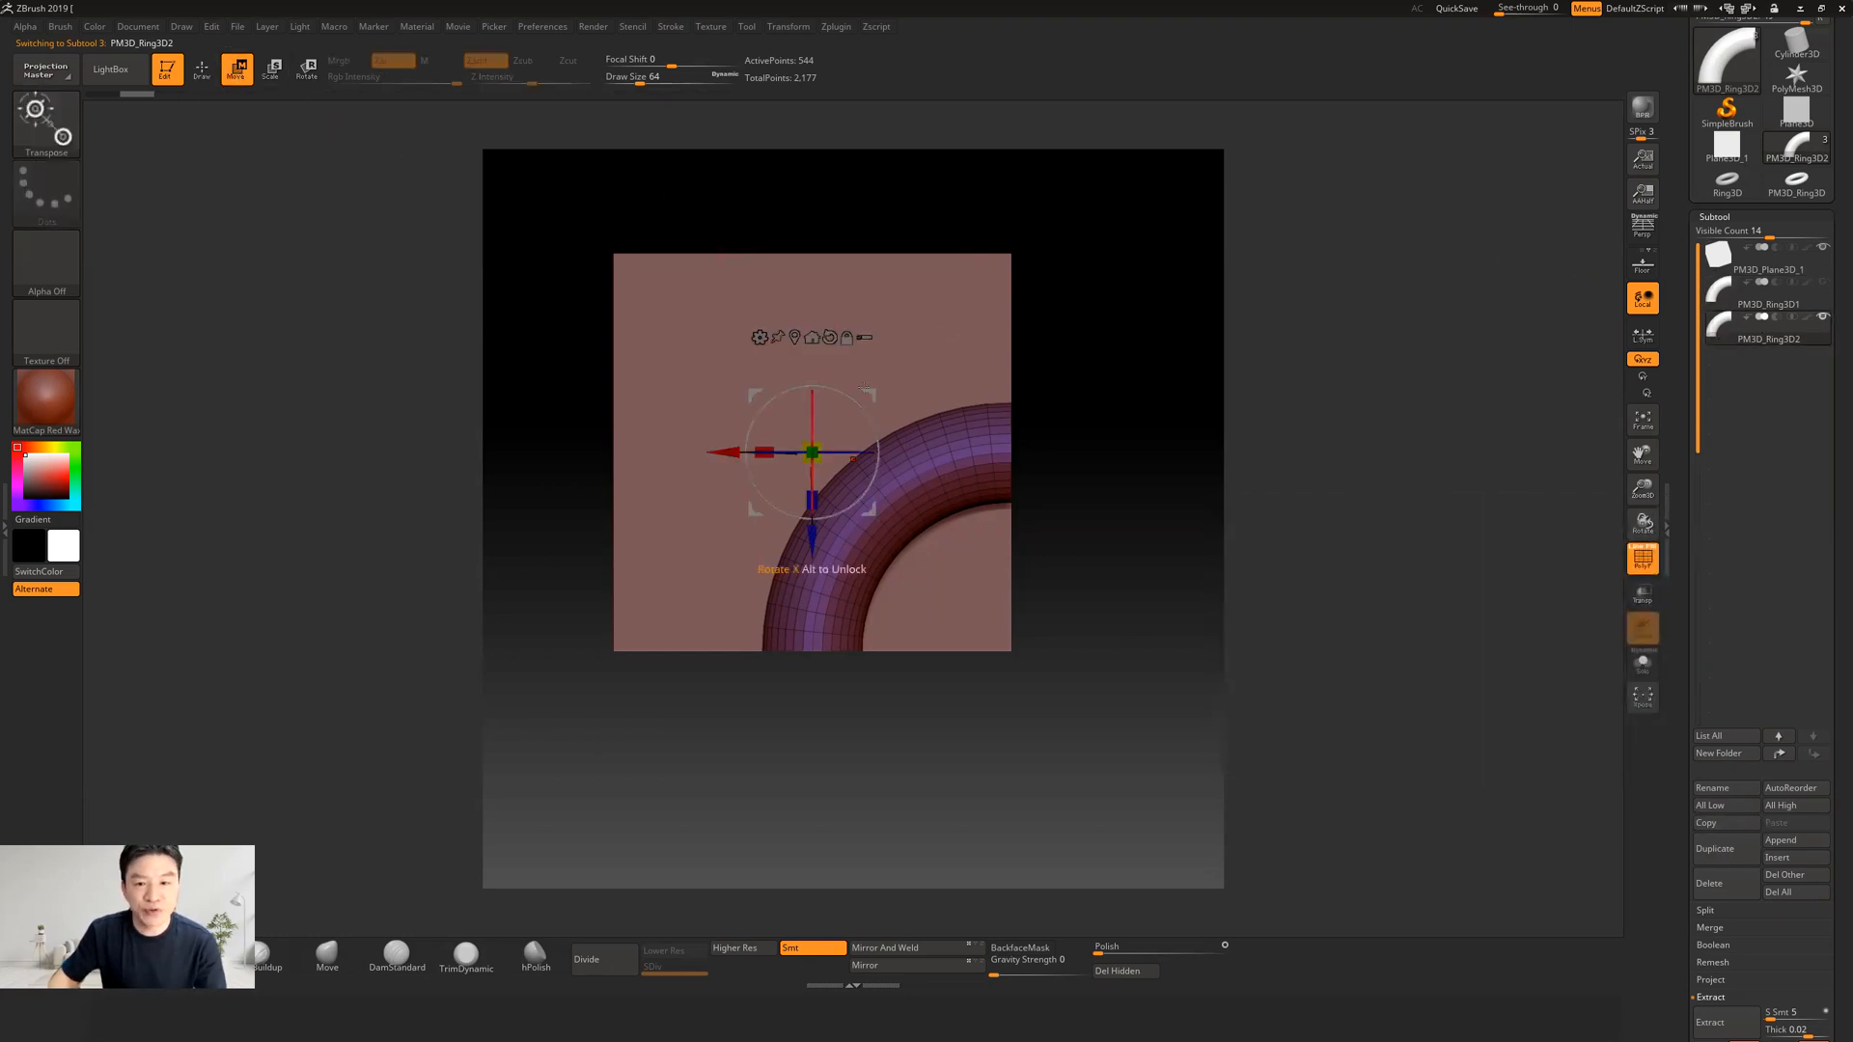
{"action": "left_click_drag", "start_coordinate": [835, 344], "coordinate": [810, 335]}
{"action": "key", "text": "ctrl+z"}
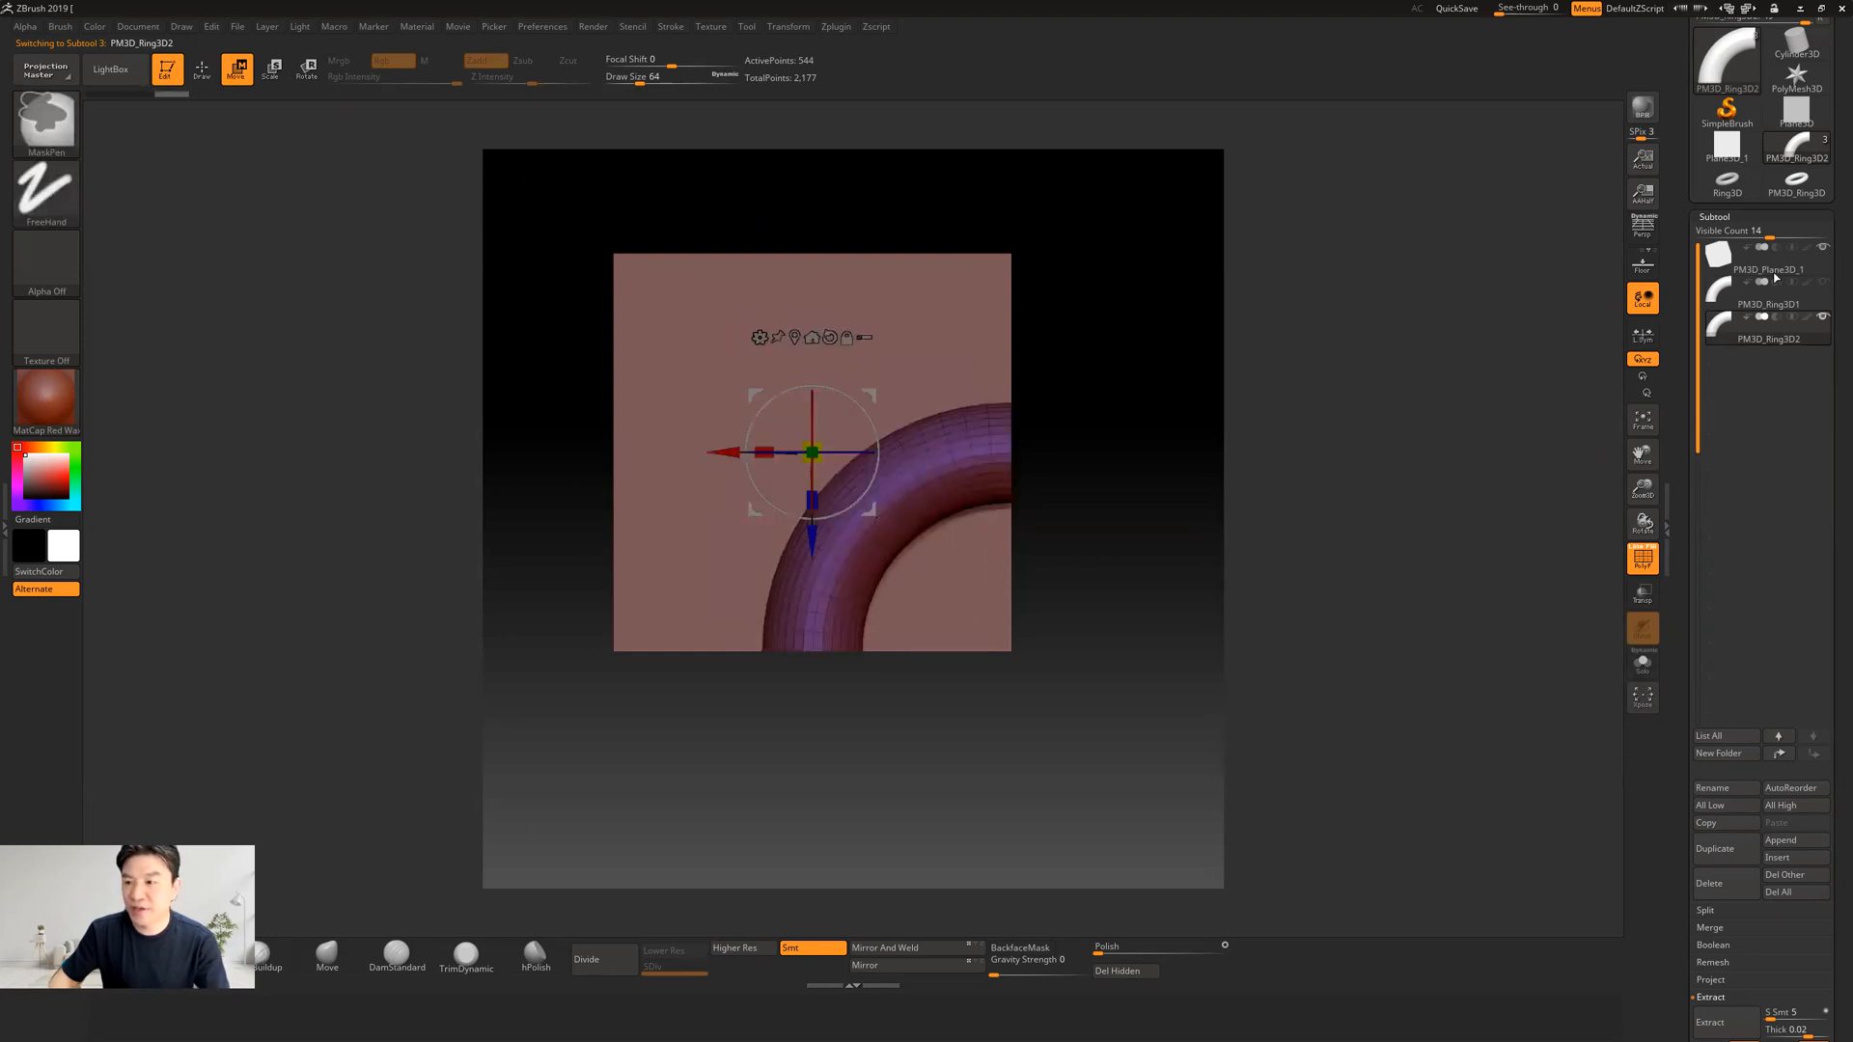
{"action": "left_click", "coordinate": [1823, 286]}
{"action": "left_click_drag", "start_coordinate": [870, 395], "coordinate": [825, 321]}
{"action": "key", "text": "ctrl+z"}
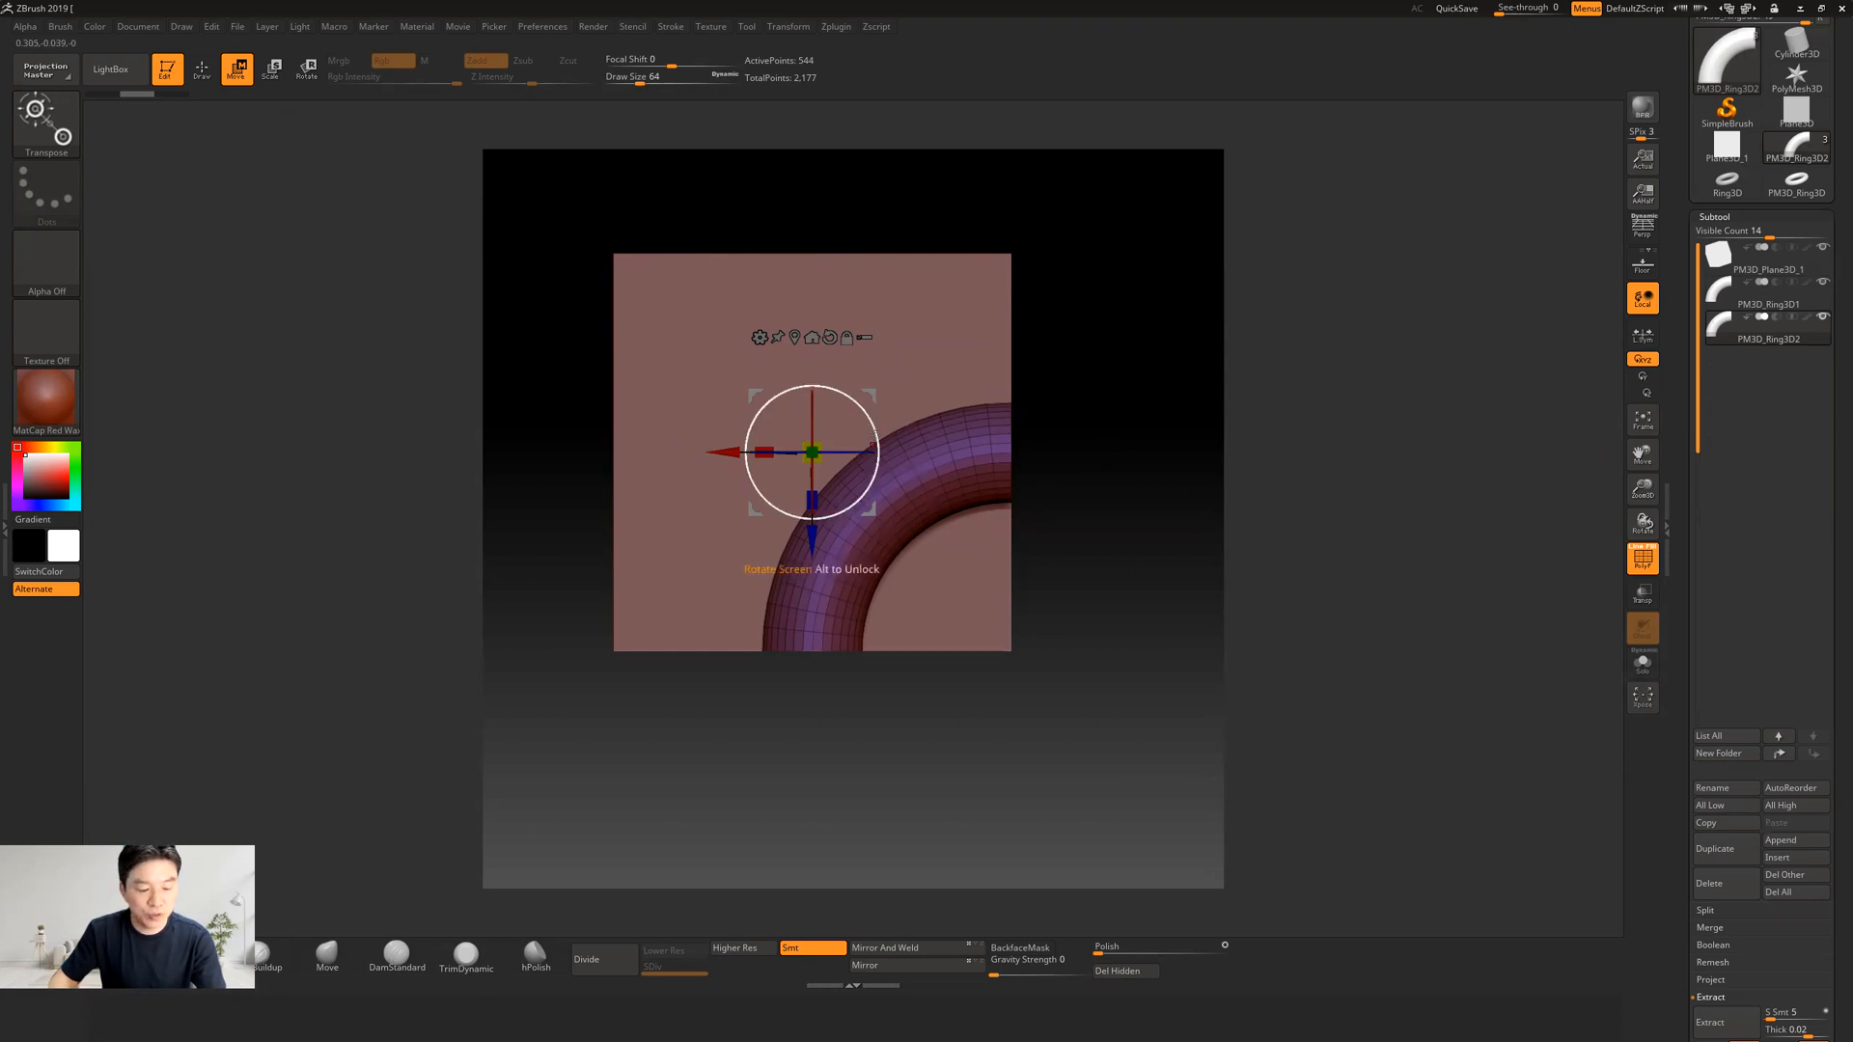
Step: Rotate the duplicated arc 180° about the plane's centre into the opposite corner and return to Draw mode
{"action": "left_click_drag", "start_coordinate": [877, 434], "coordinate": [399, 560]}
{"action": "left_click_drag", "start_coordinate": [1170, 544], "coordinate": [1040, 525]}
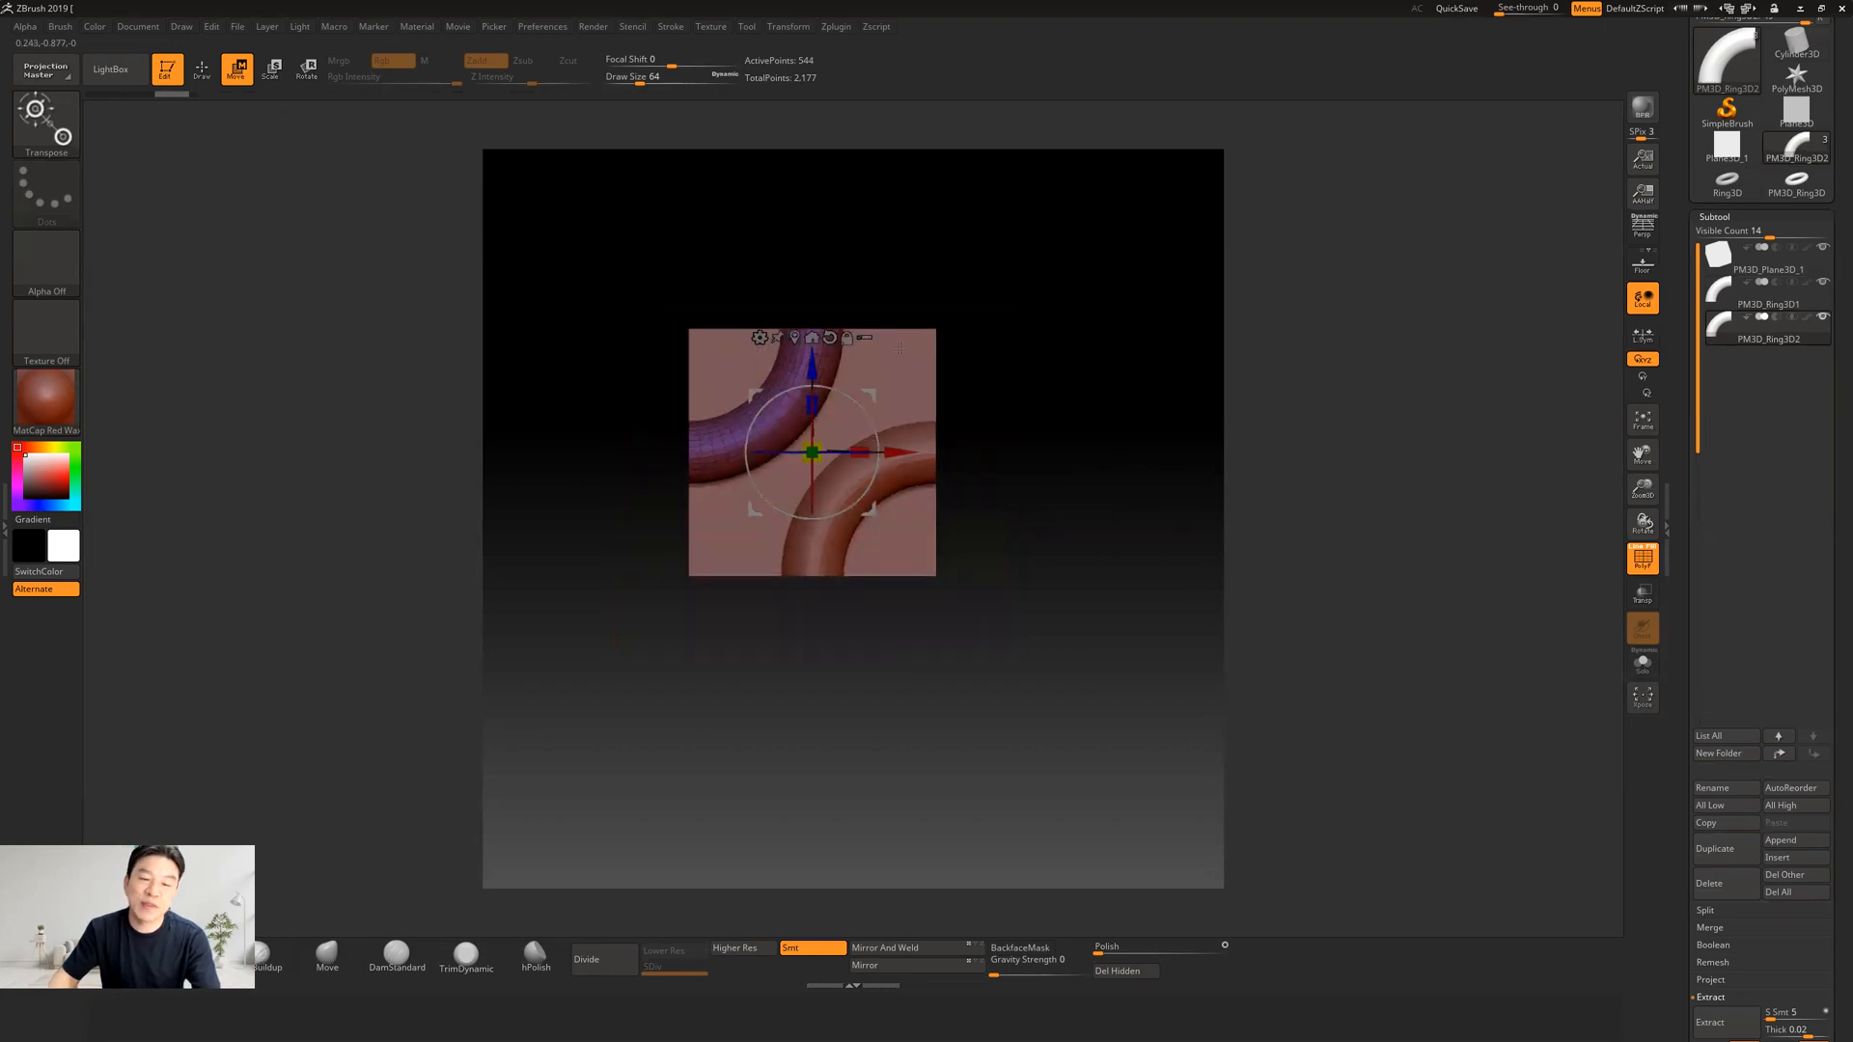
{"action": "left_click", "coordinate": [212, 76]}
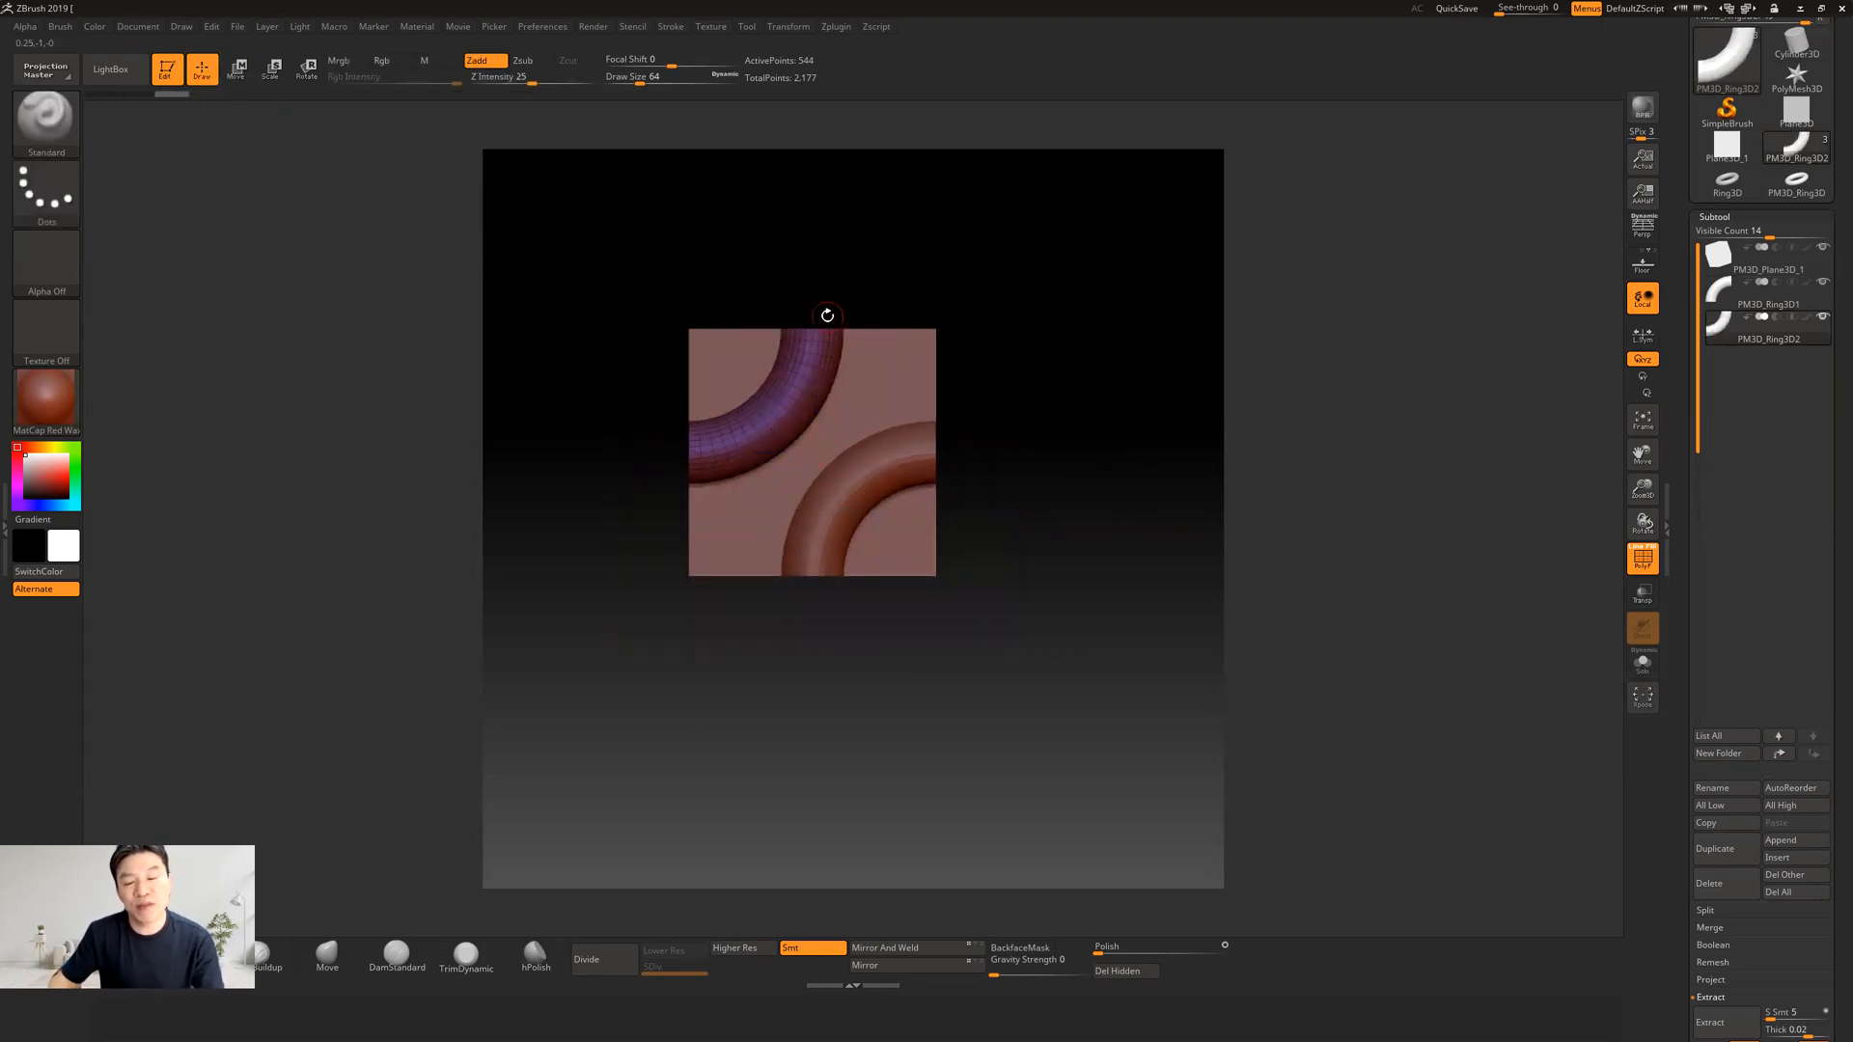
Step: Merge the original arc subtool down with its rotated duplicate into one subtool
{"action": "left_click_drag", "start_coordinate": [1095, 438], "coordinate": [1102, 521]}
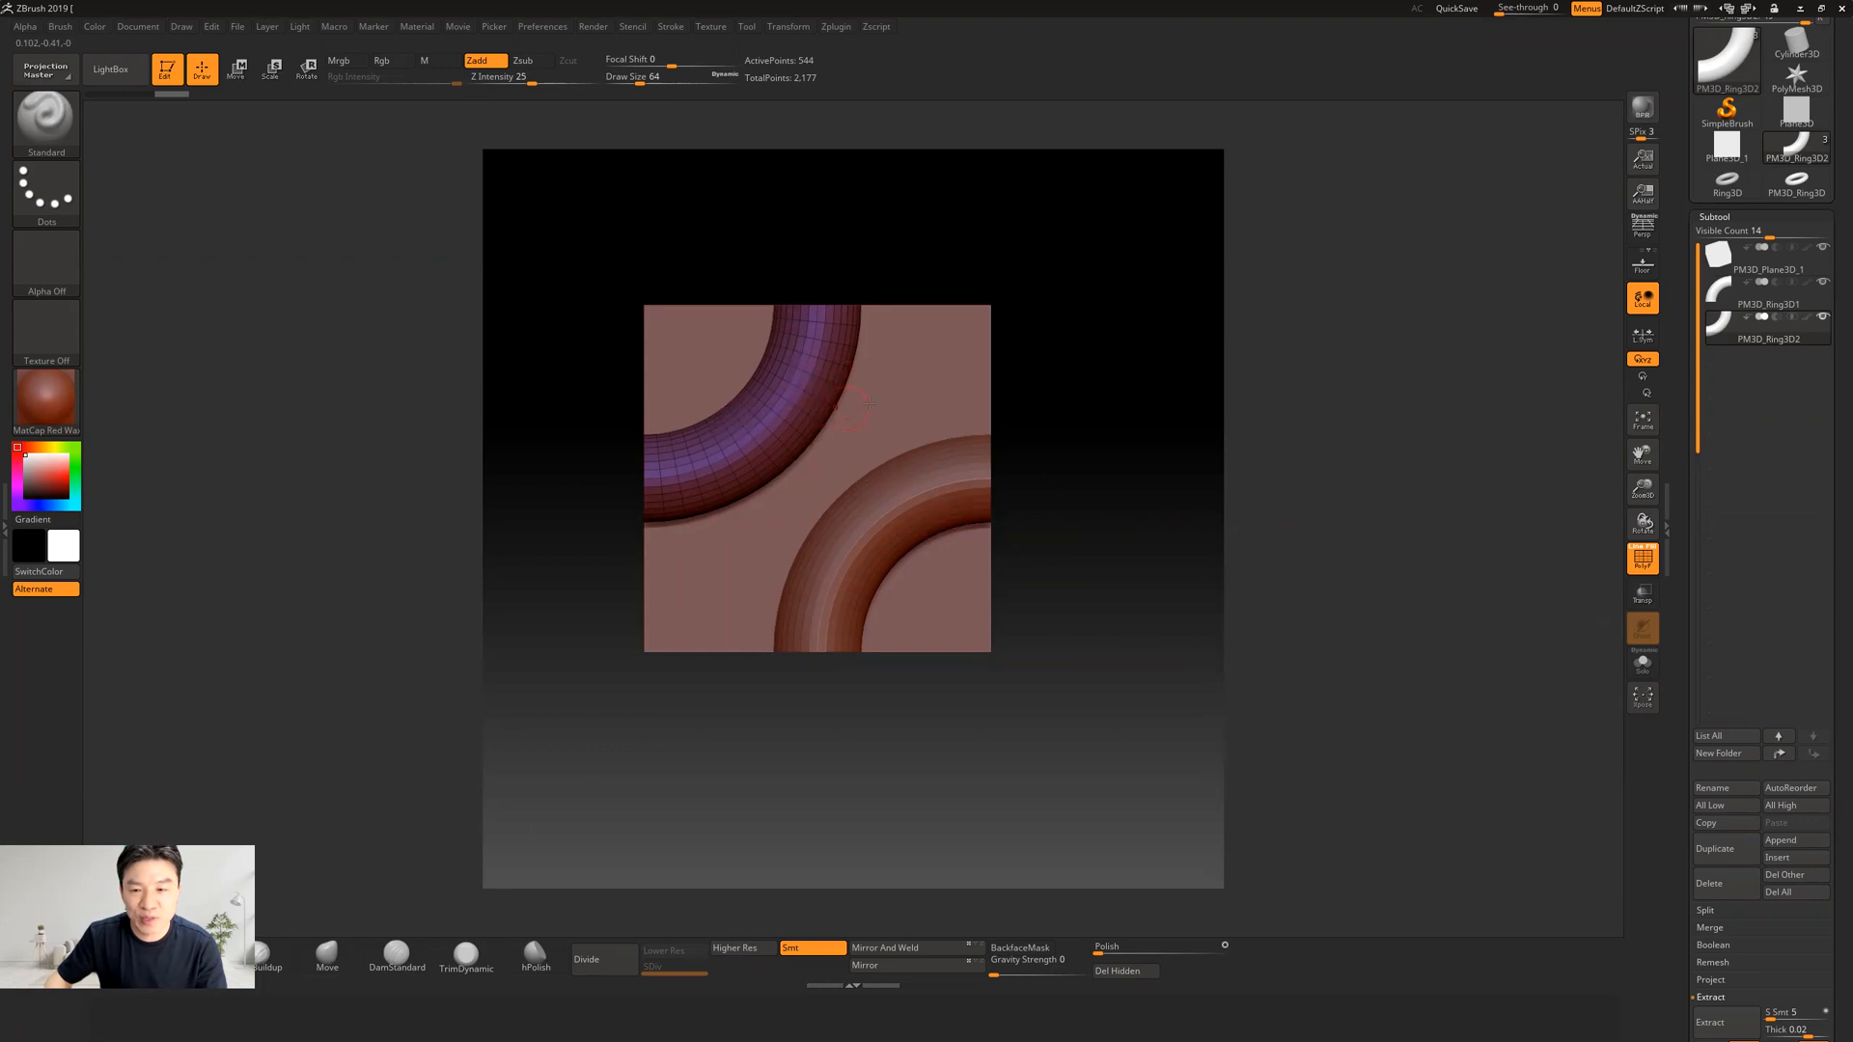
{"action": "left_click", "coordinate": [1736, 302]}
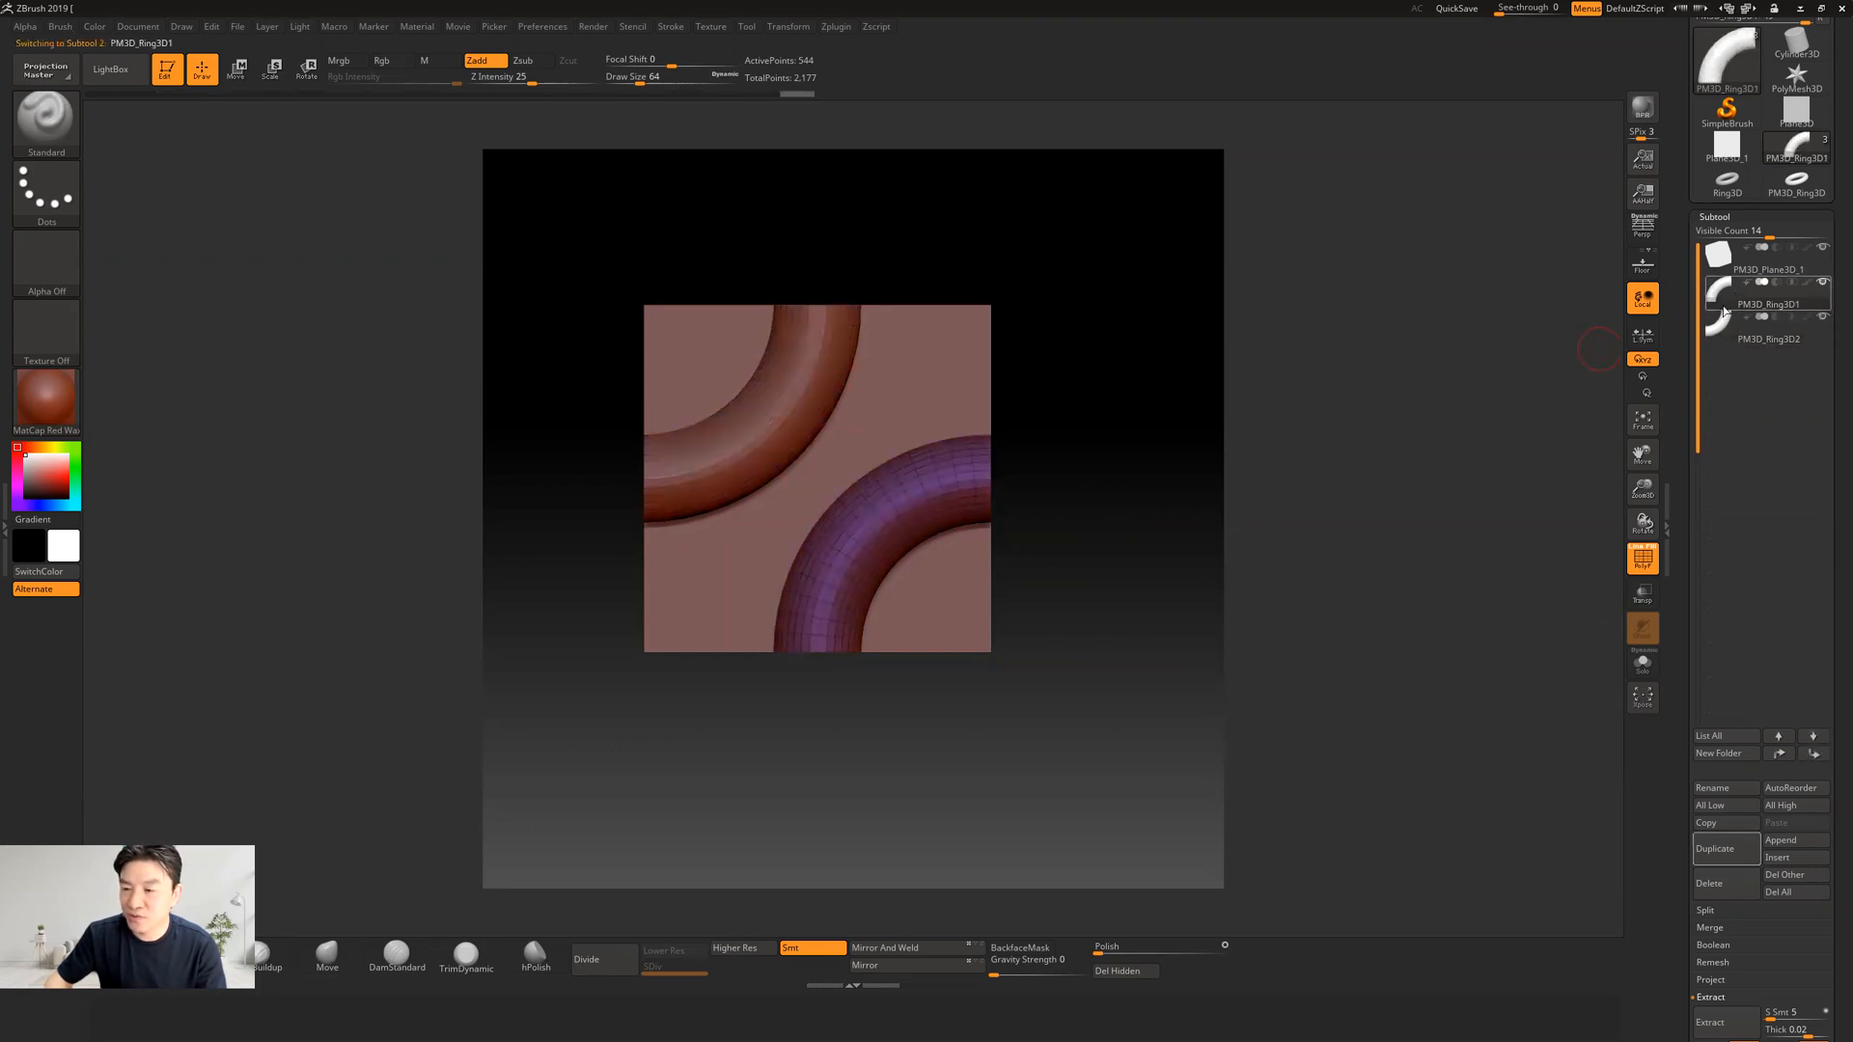
{"action": "left_click_drag", "start_coordinate": [1685, 662], "coordinate": [1683, 573]}
{"action": "left_click_drag", "start_coordinate": [1688, 740], "coordinate": [1690, 718]}
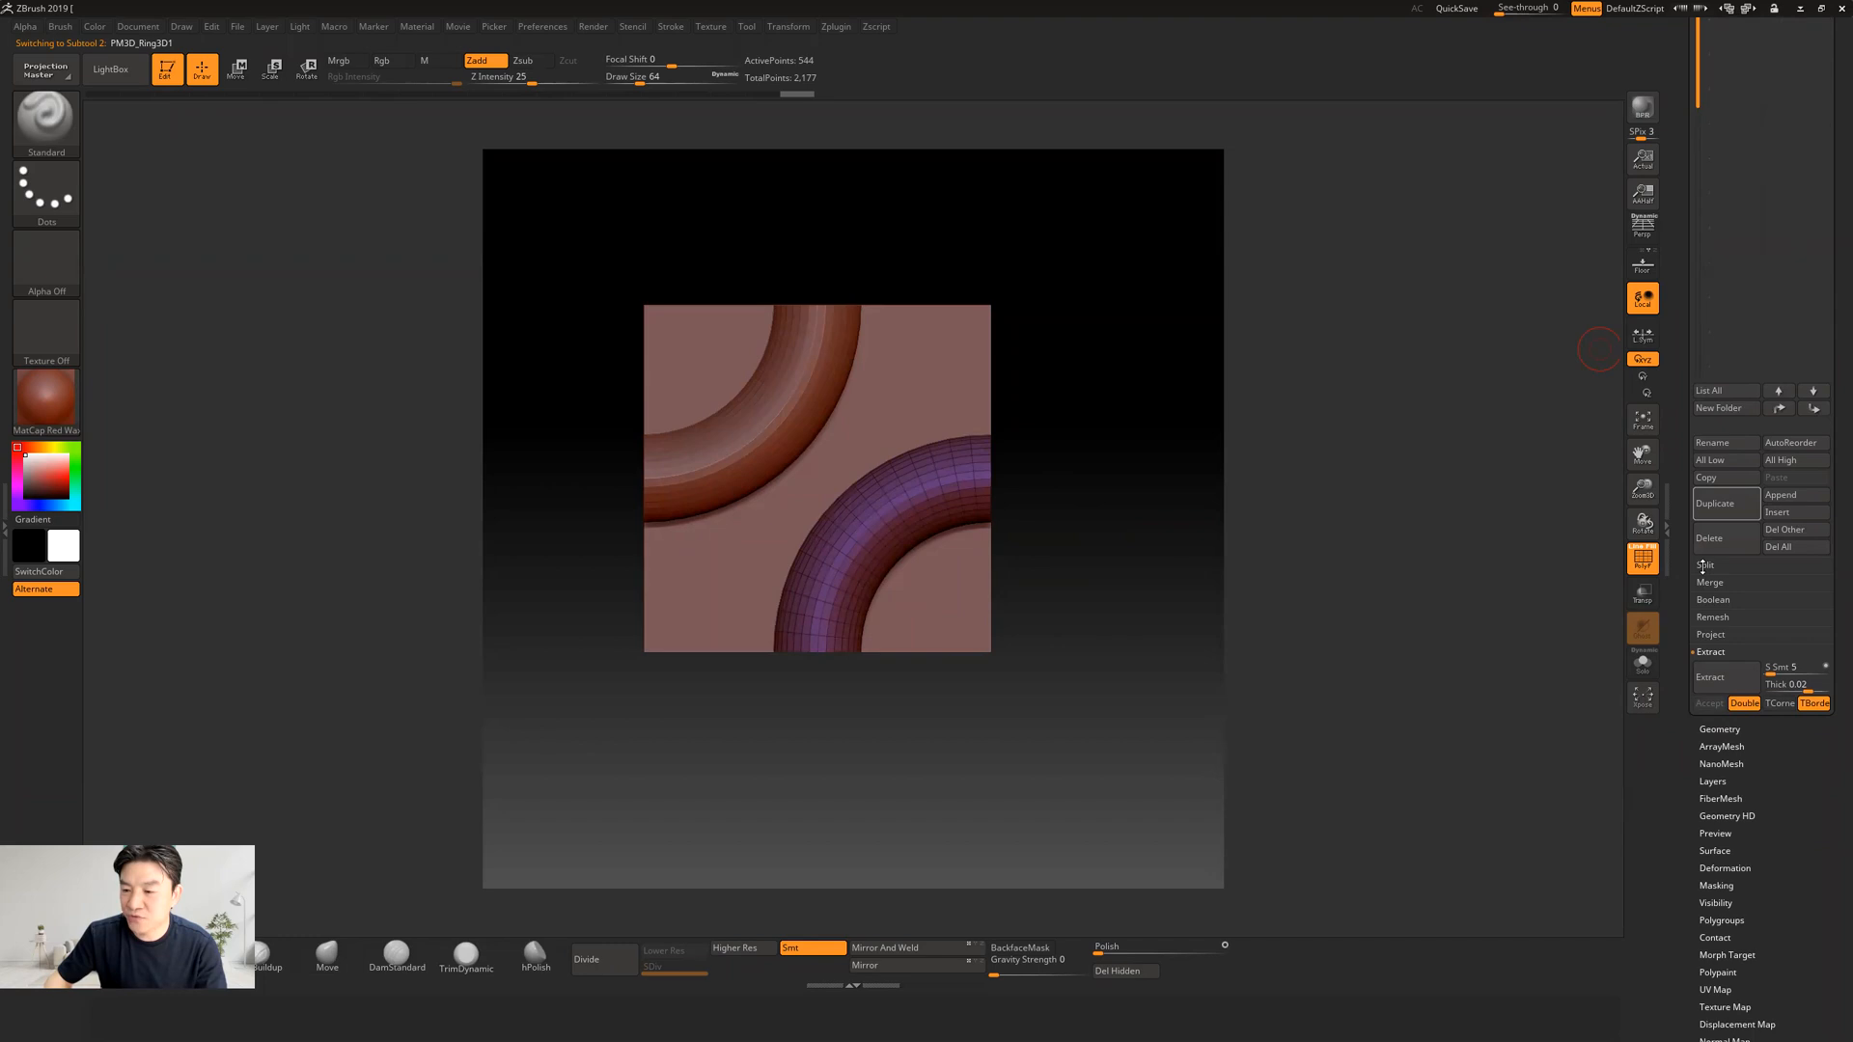
{"action": "left_click", "coordinate": [1706, 583]}
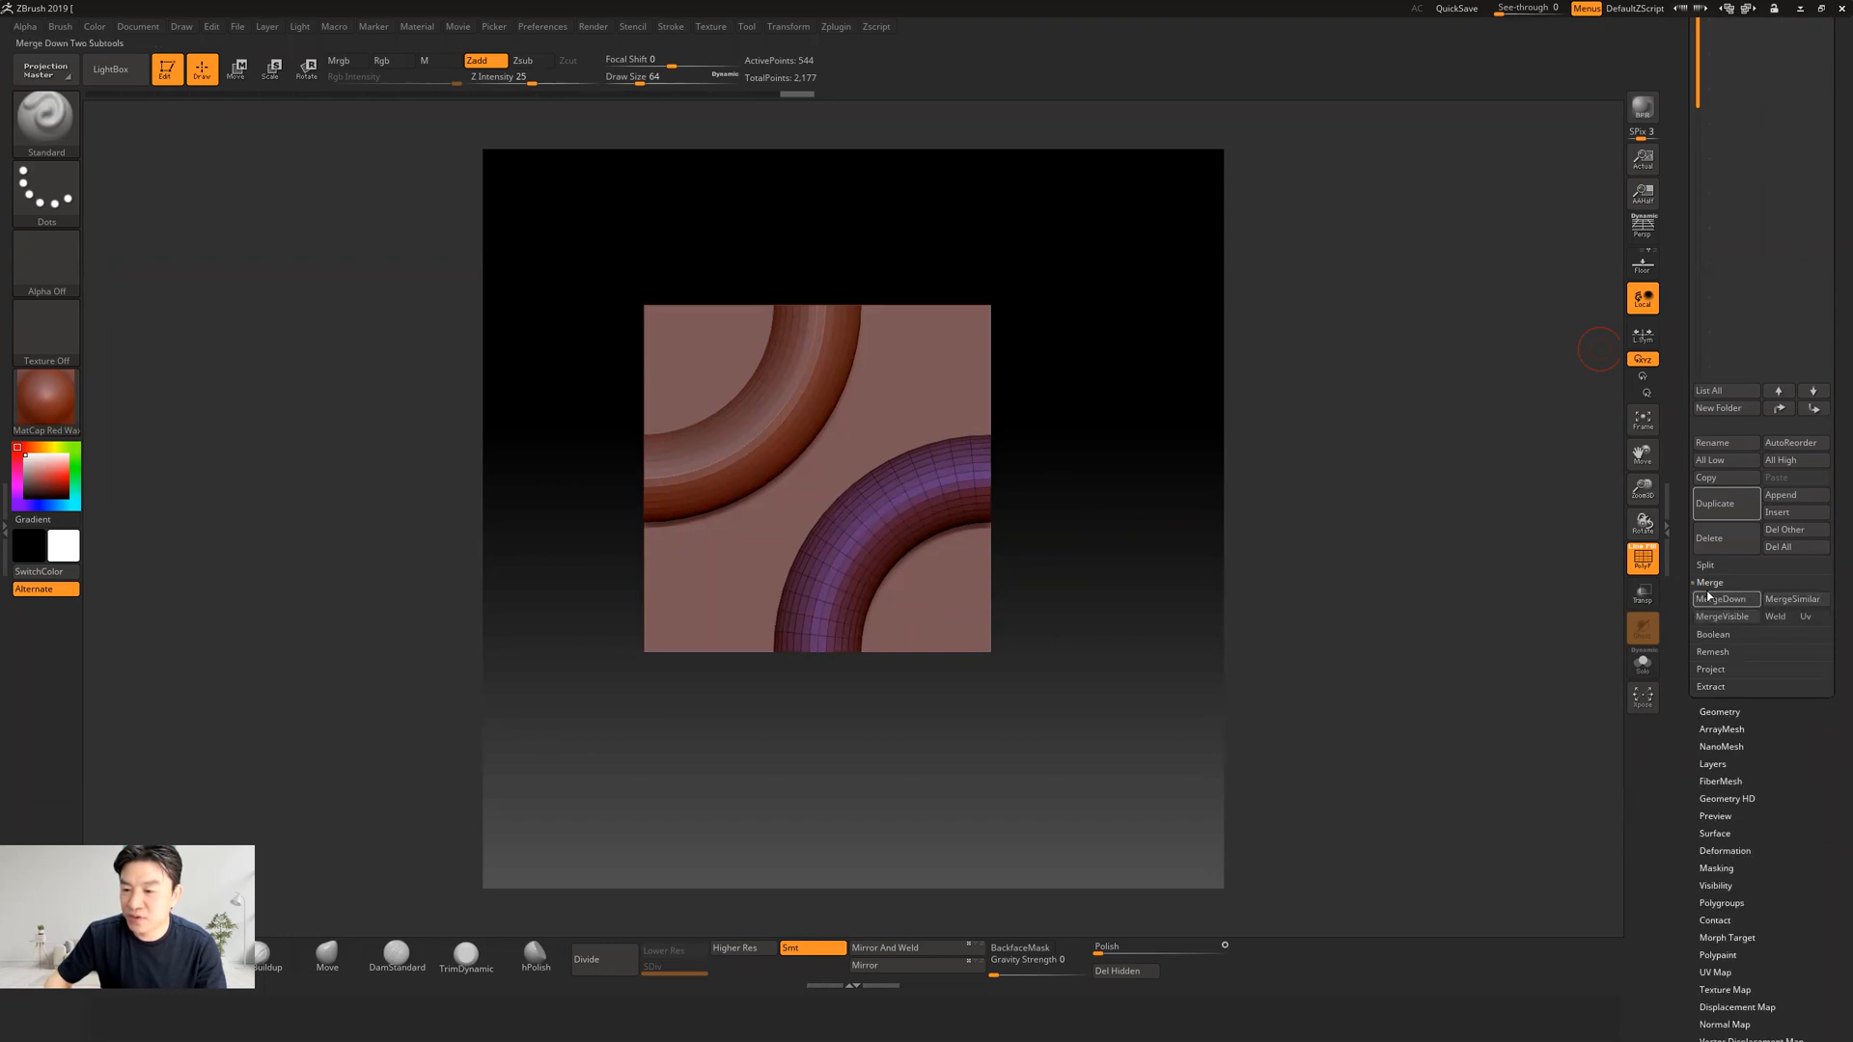
{"action": "mouse_move", "coordinate": [1681, 293]}
{"action": "left_mouse_down"}
{"action": "mouse_move", "coordinate": [1682, 601]}
{"action": "mouse_move", "coordinate": [1682, 319]}
{"action": "left_mouse_up"}
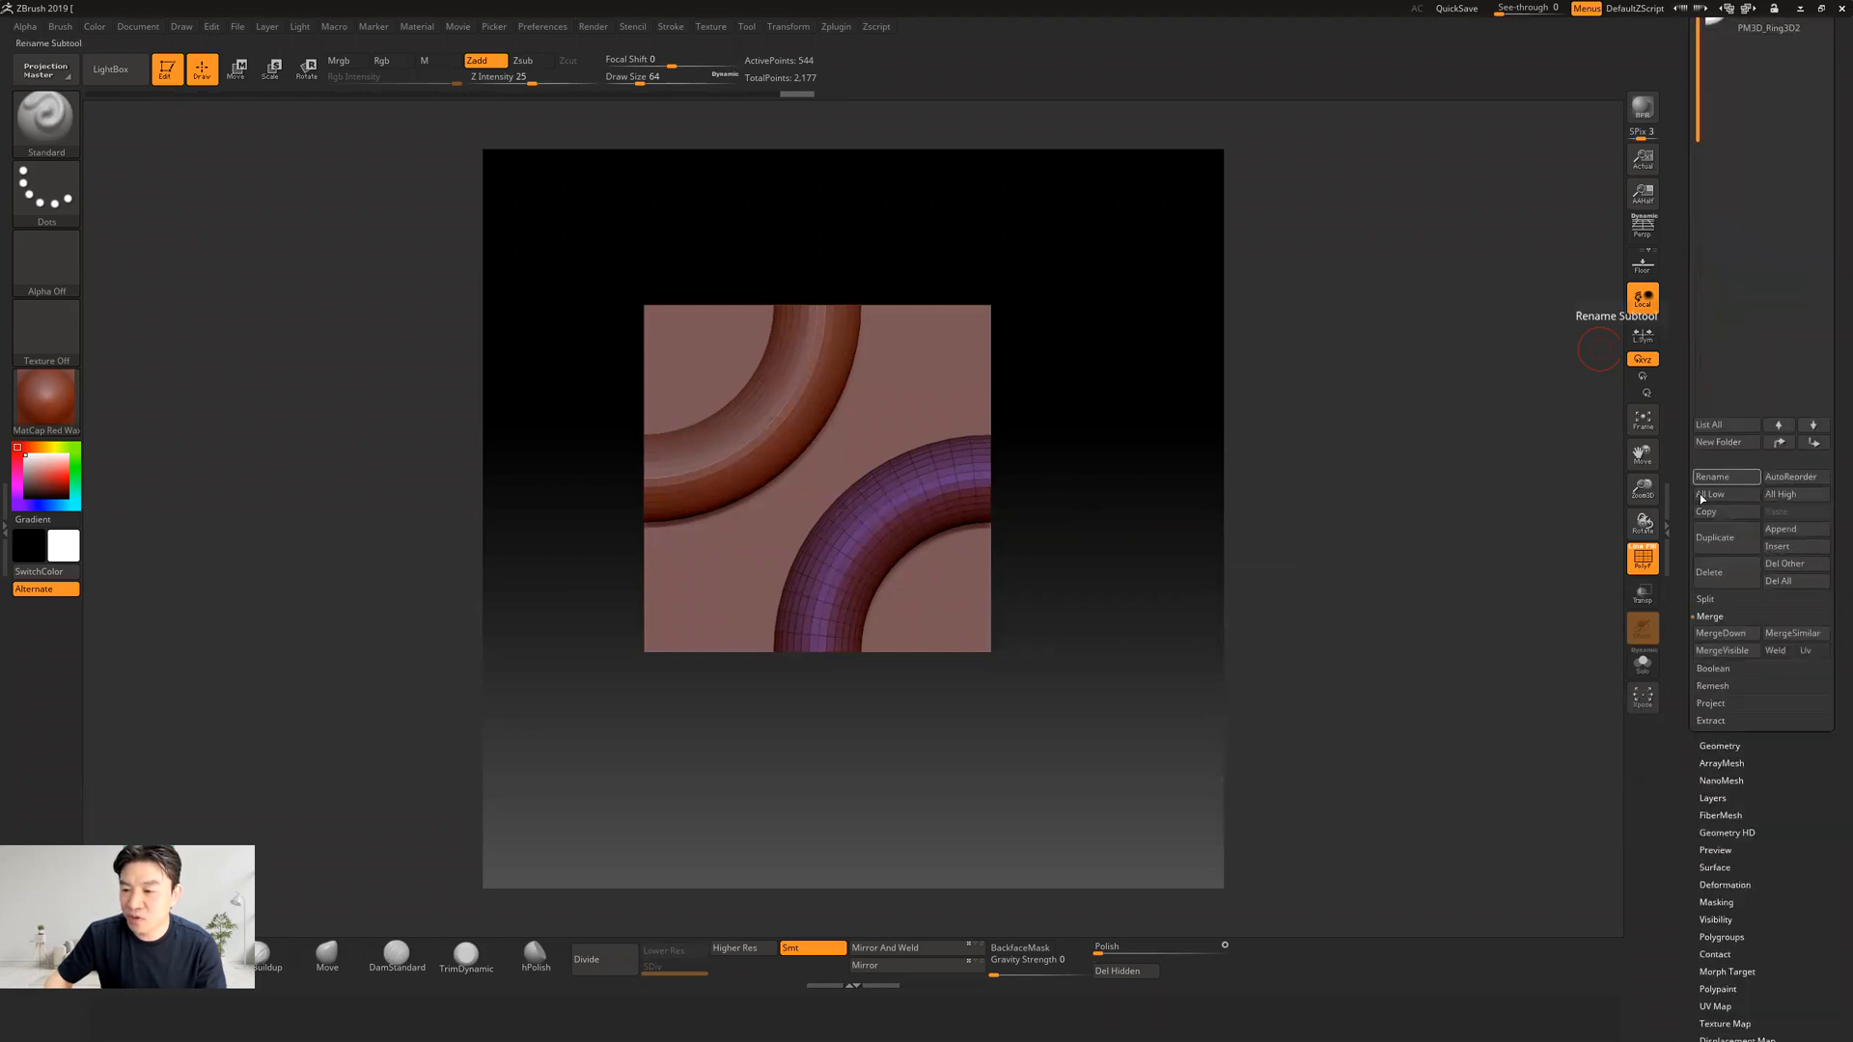
{"action": "left_click", "coordinate": [1721, 638]}
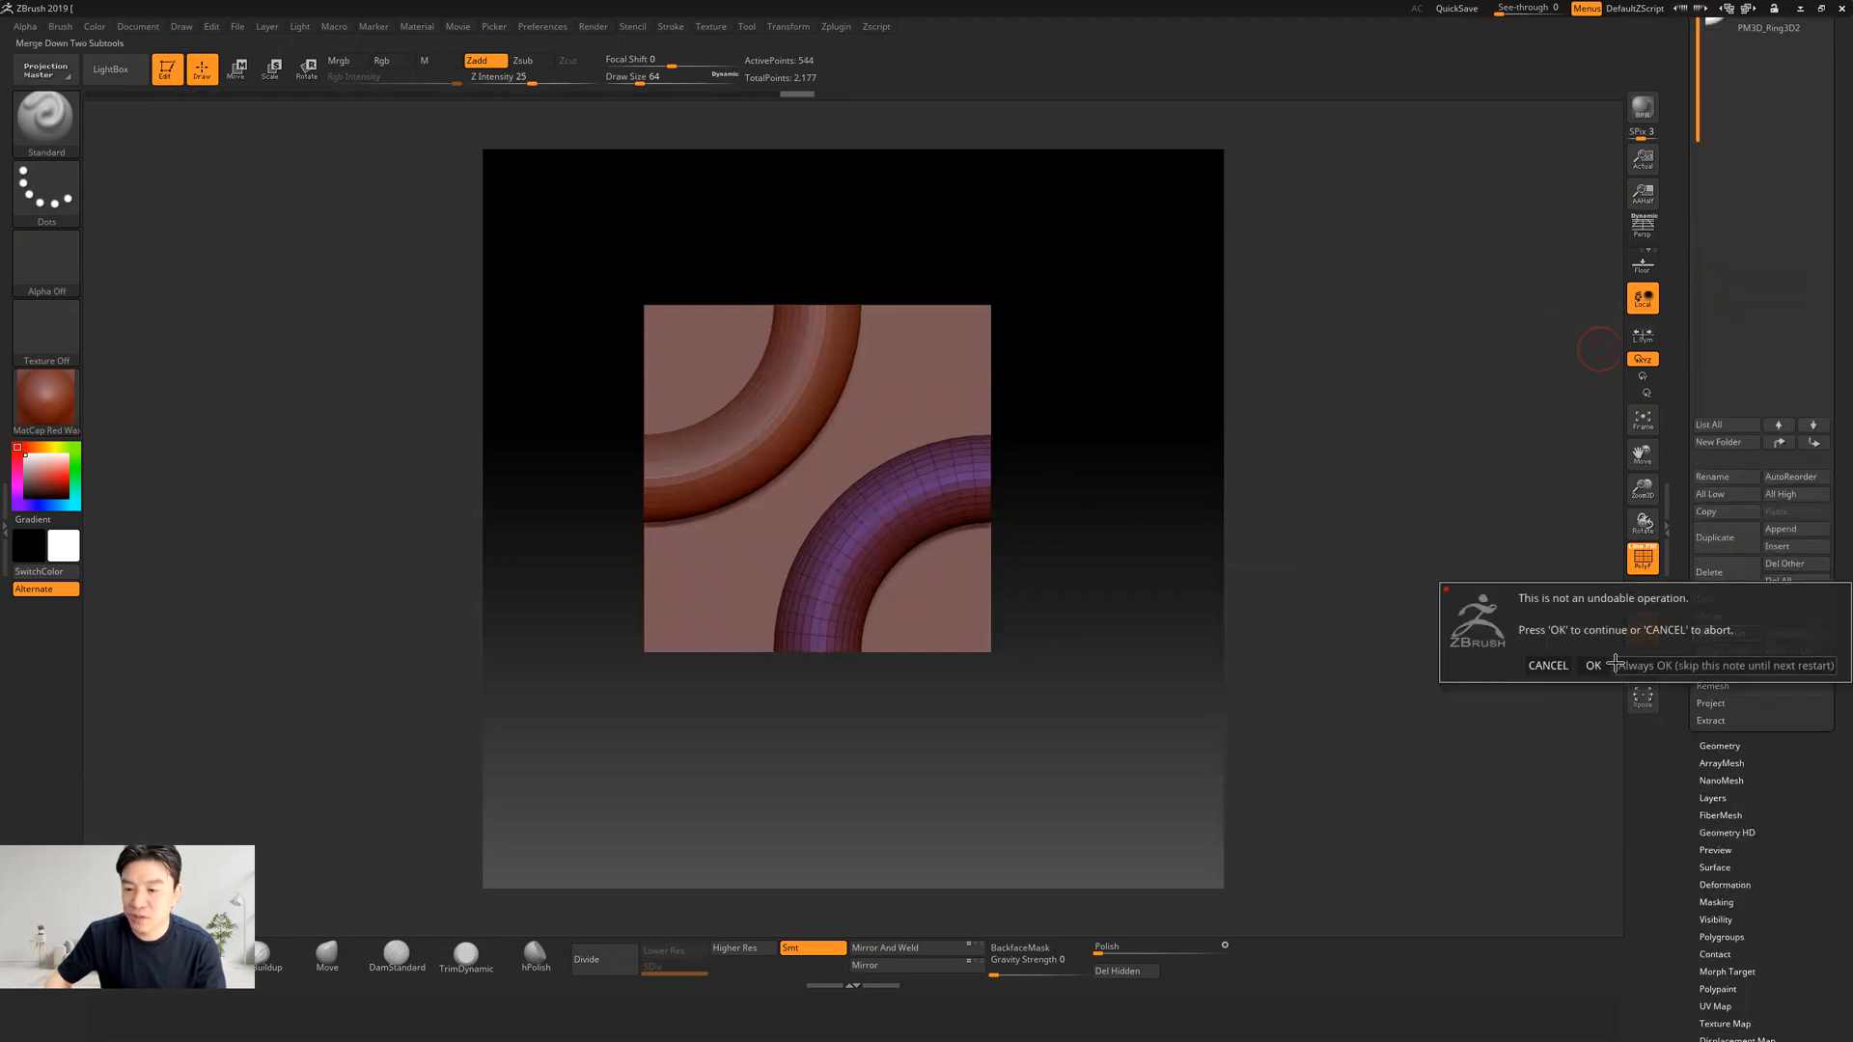
{"action": "left_click", "coordinate": [1599, 668]}
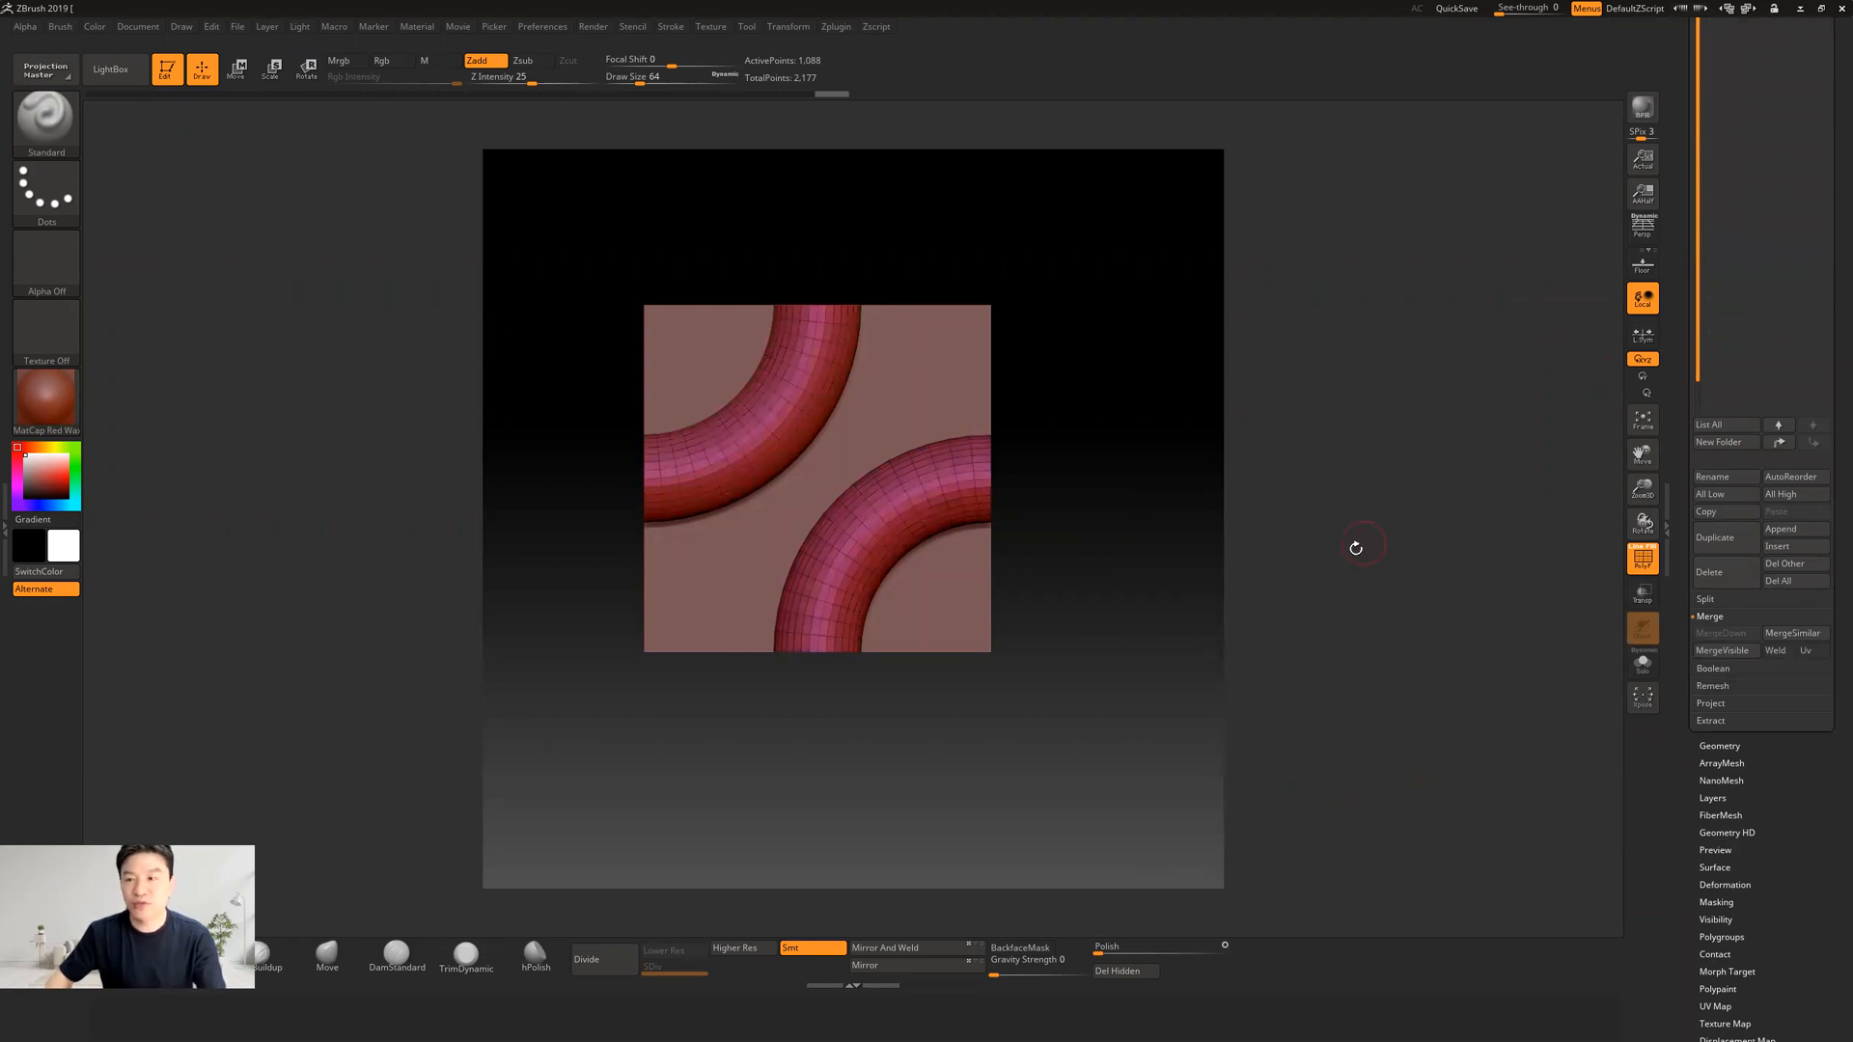
{"action": "left_click_drag", "start_coordinate": [1680, 214], "coordinate": [1680, 529]}
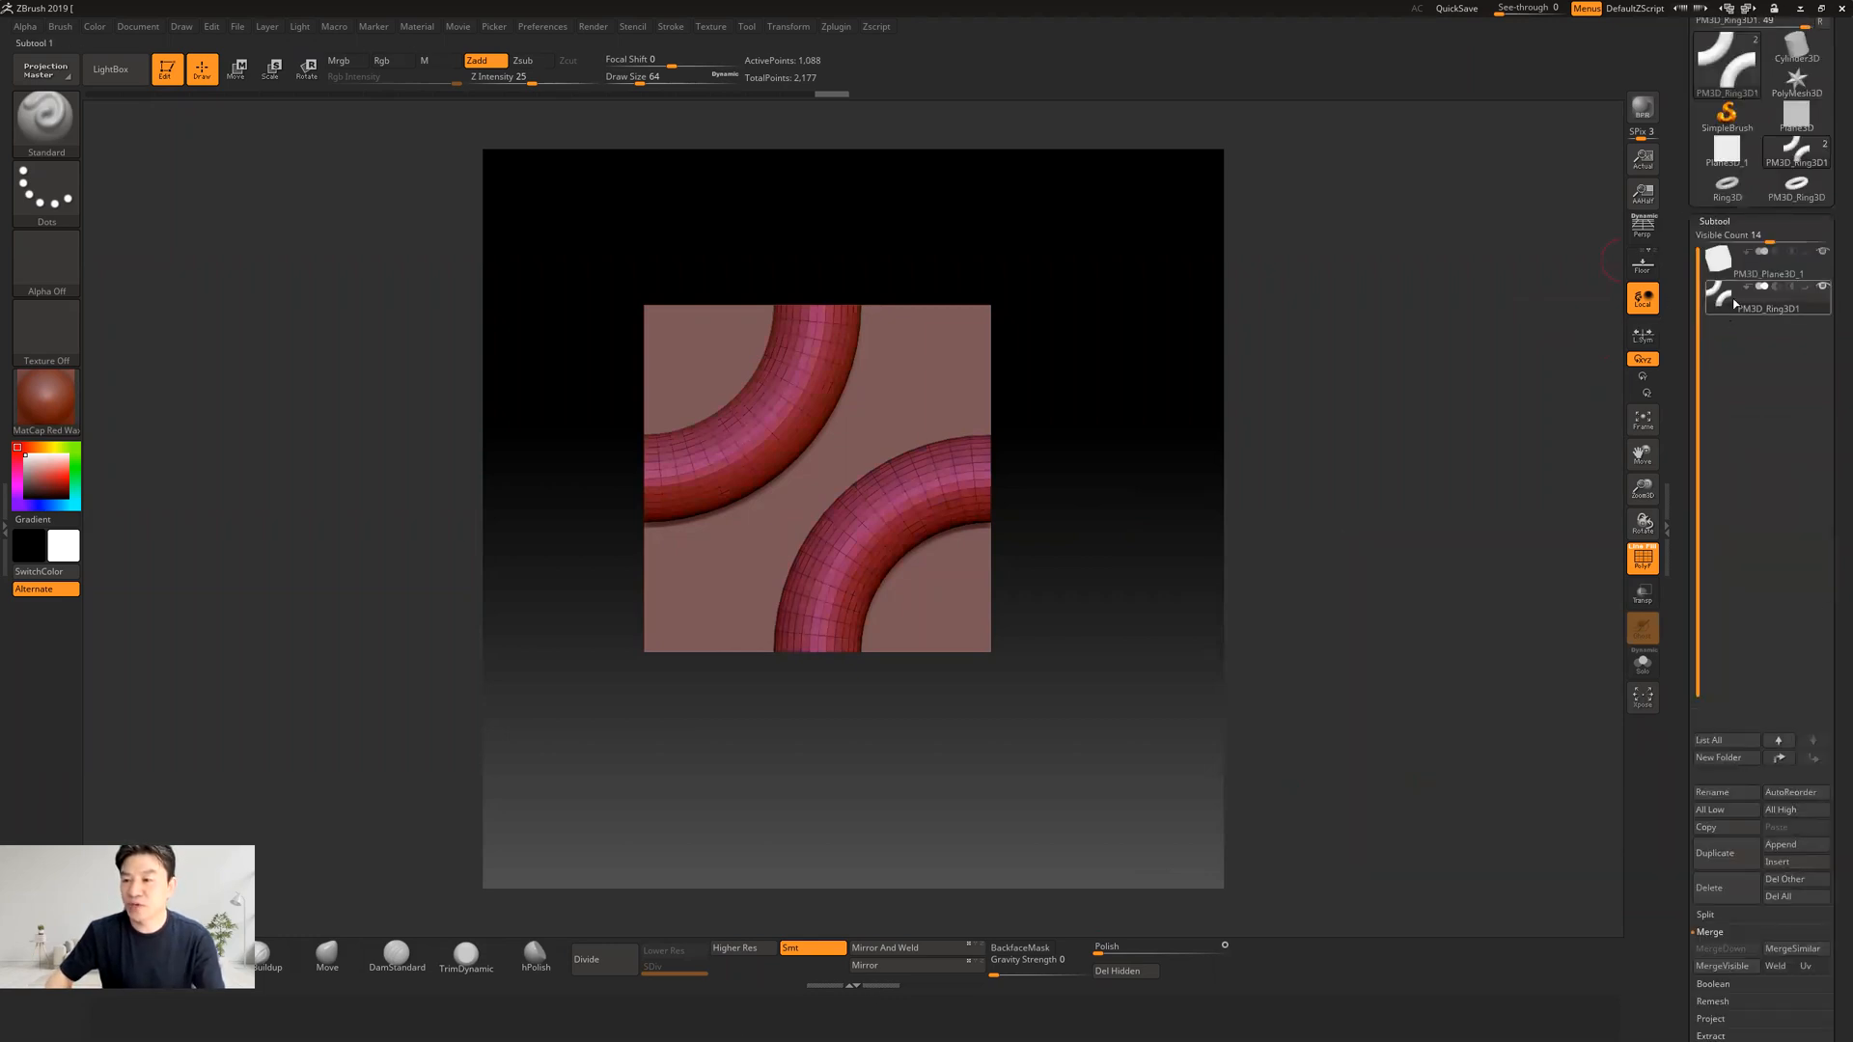
{"action": "mouse_move", "coordinate": [1734, 304]}
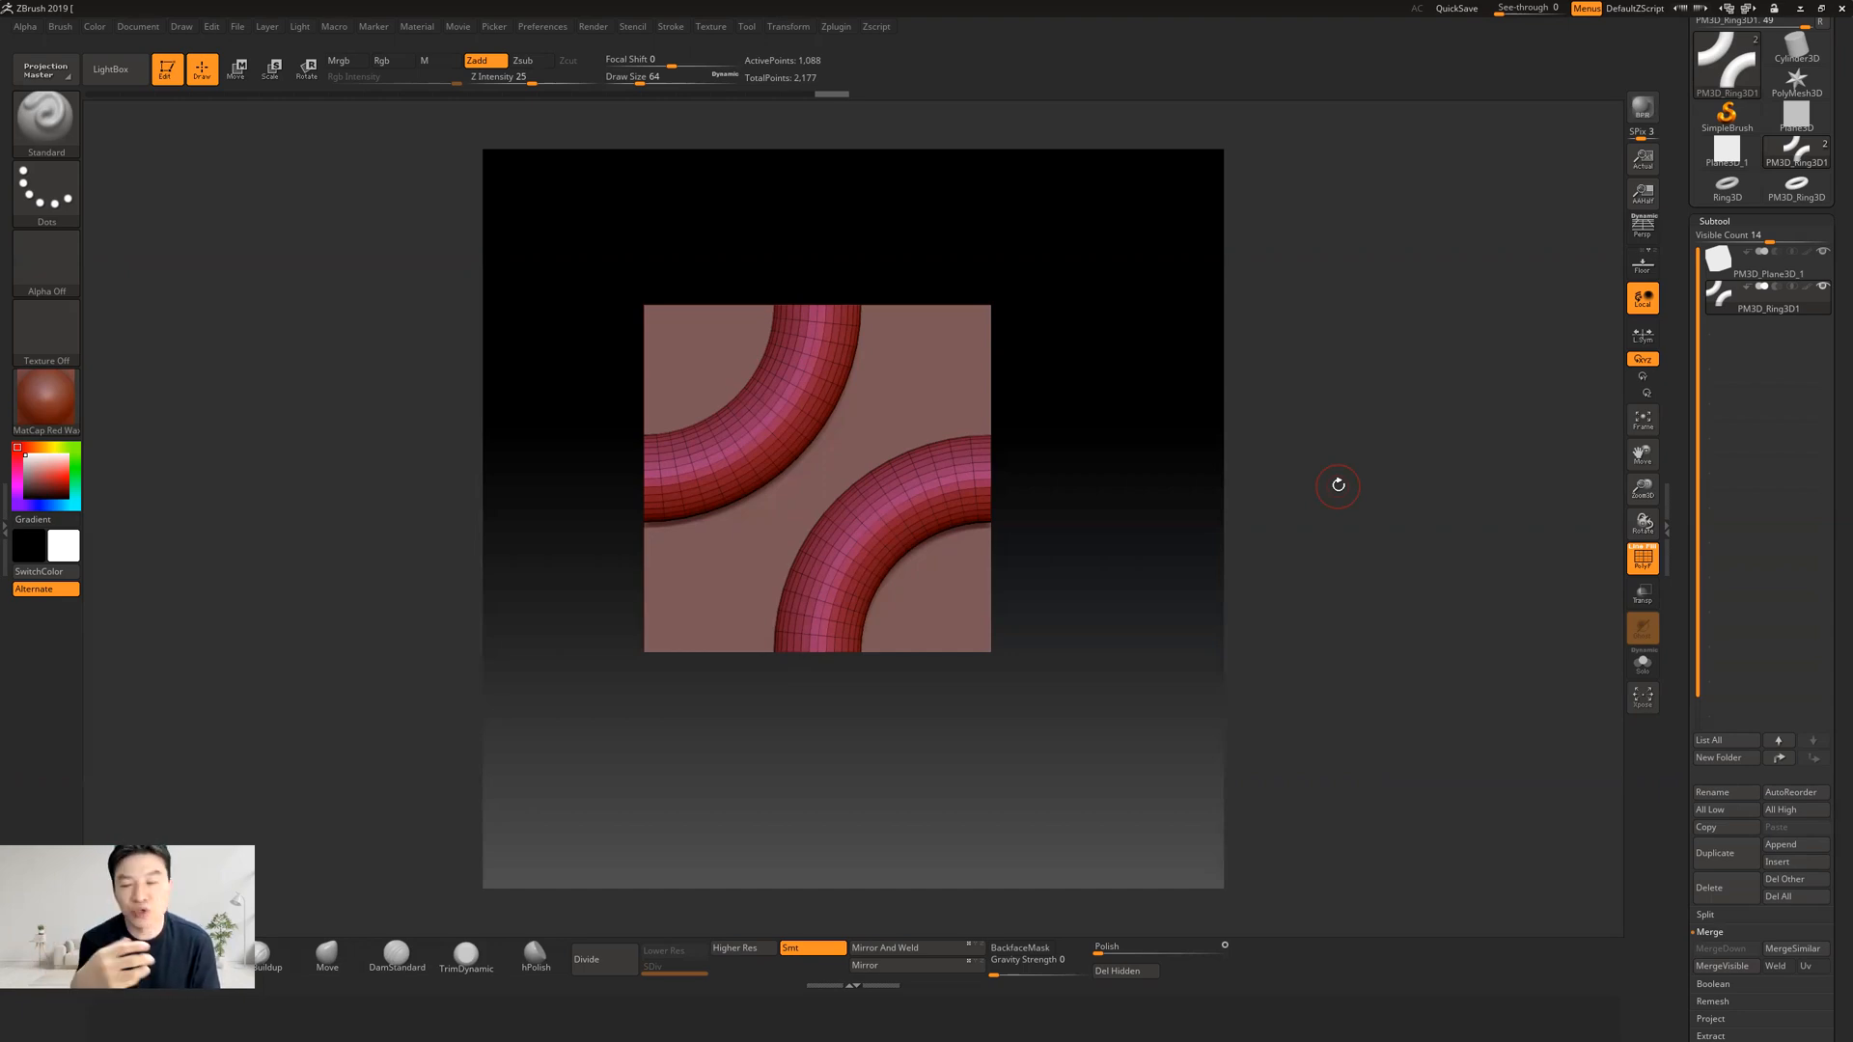
Step: Hide the plane subtool so only the merged arcs are displayed
{"action": "mouse_move", "coordinate": [1113, 459]}
{"action": "left_mouse_down"}
{"action": "mouse_move", "coordinate": [1133, 488]}
{"action": "mouse_move", "coordinate": [1104, 476]}
{"action": "left_mouse_up"}
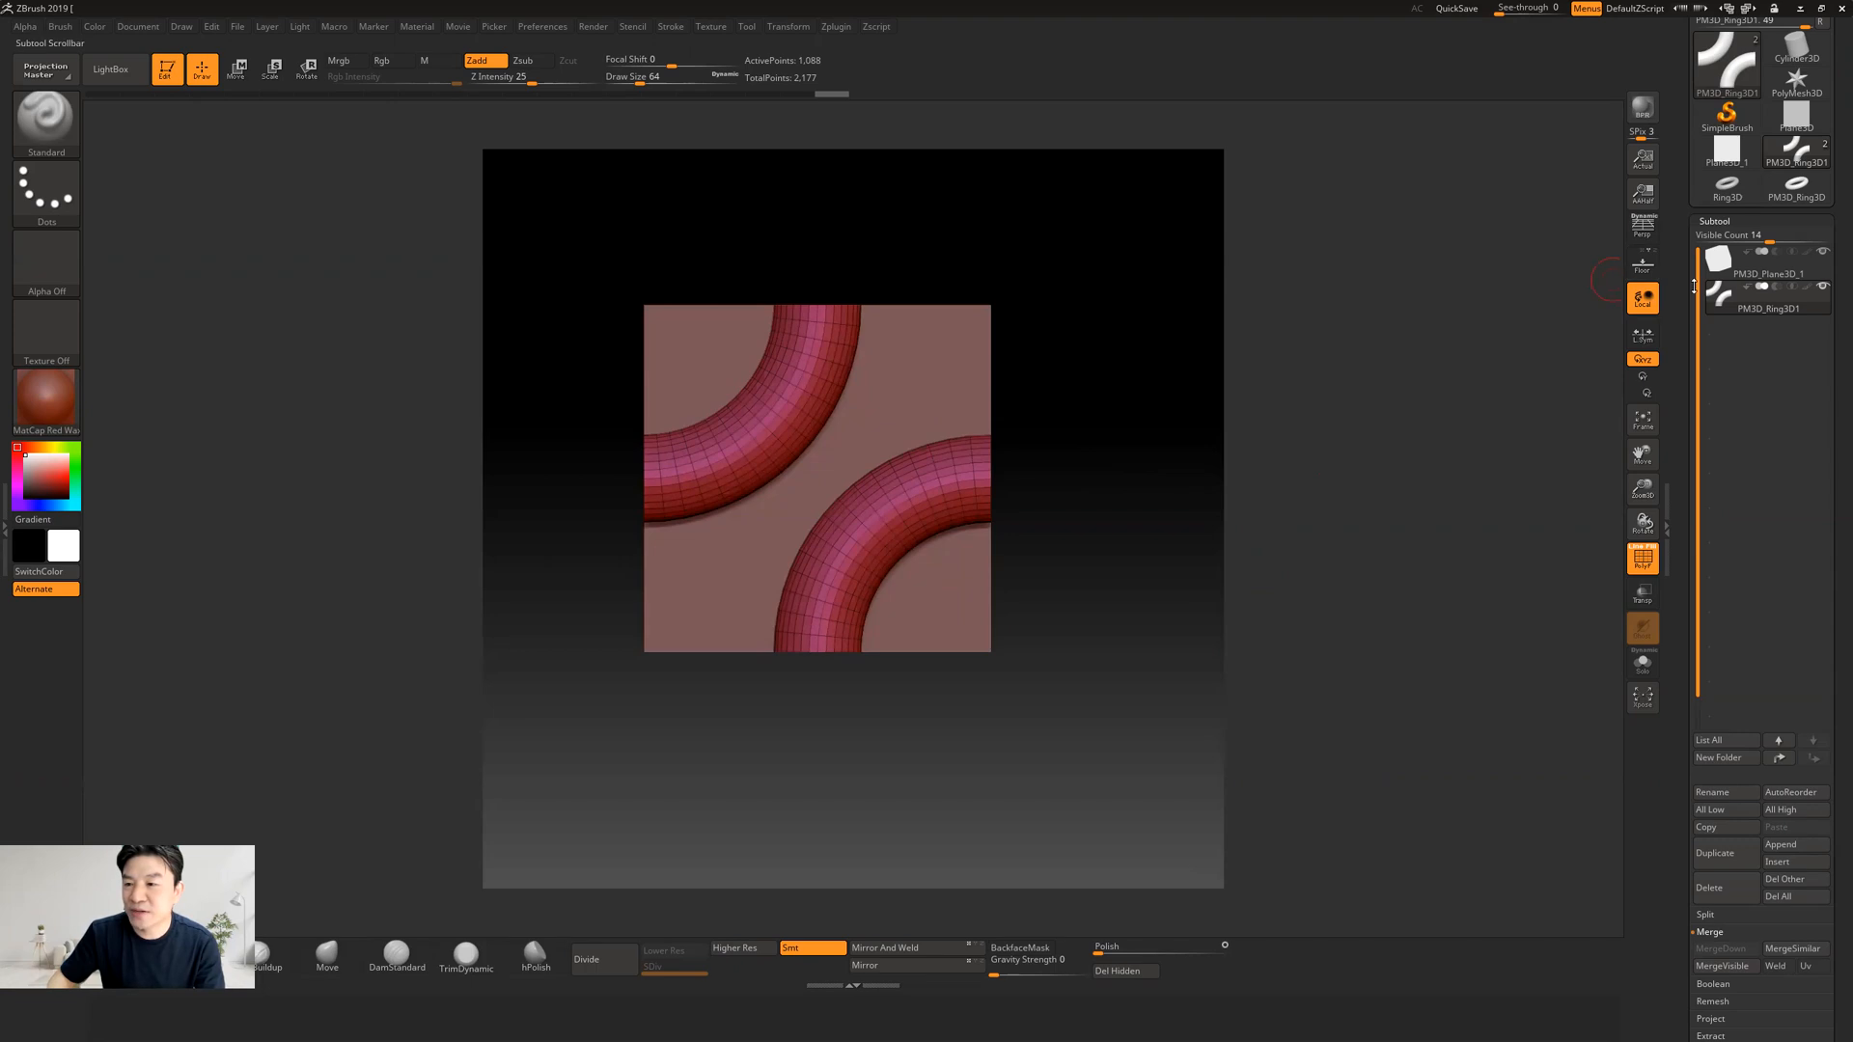
{"action": "mouse_move", "coordinate": [1721, 271]}
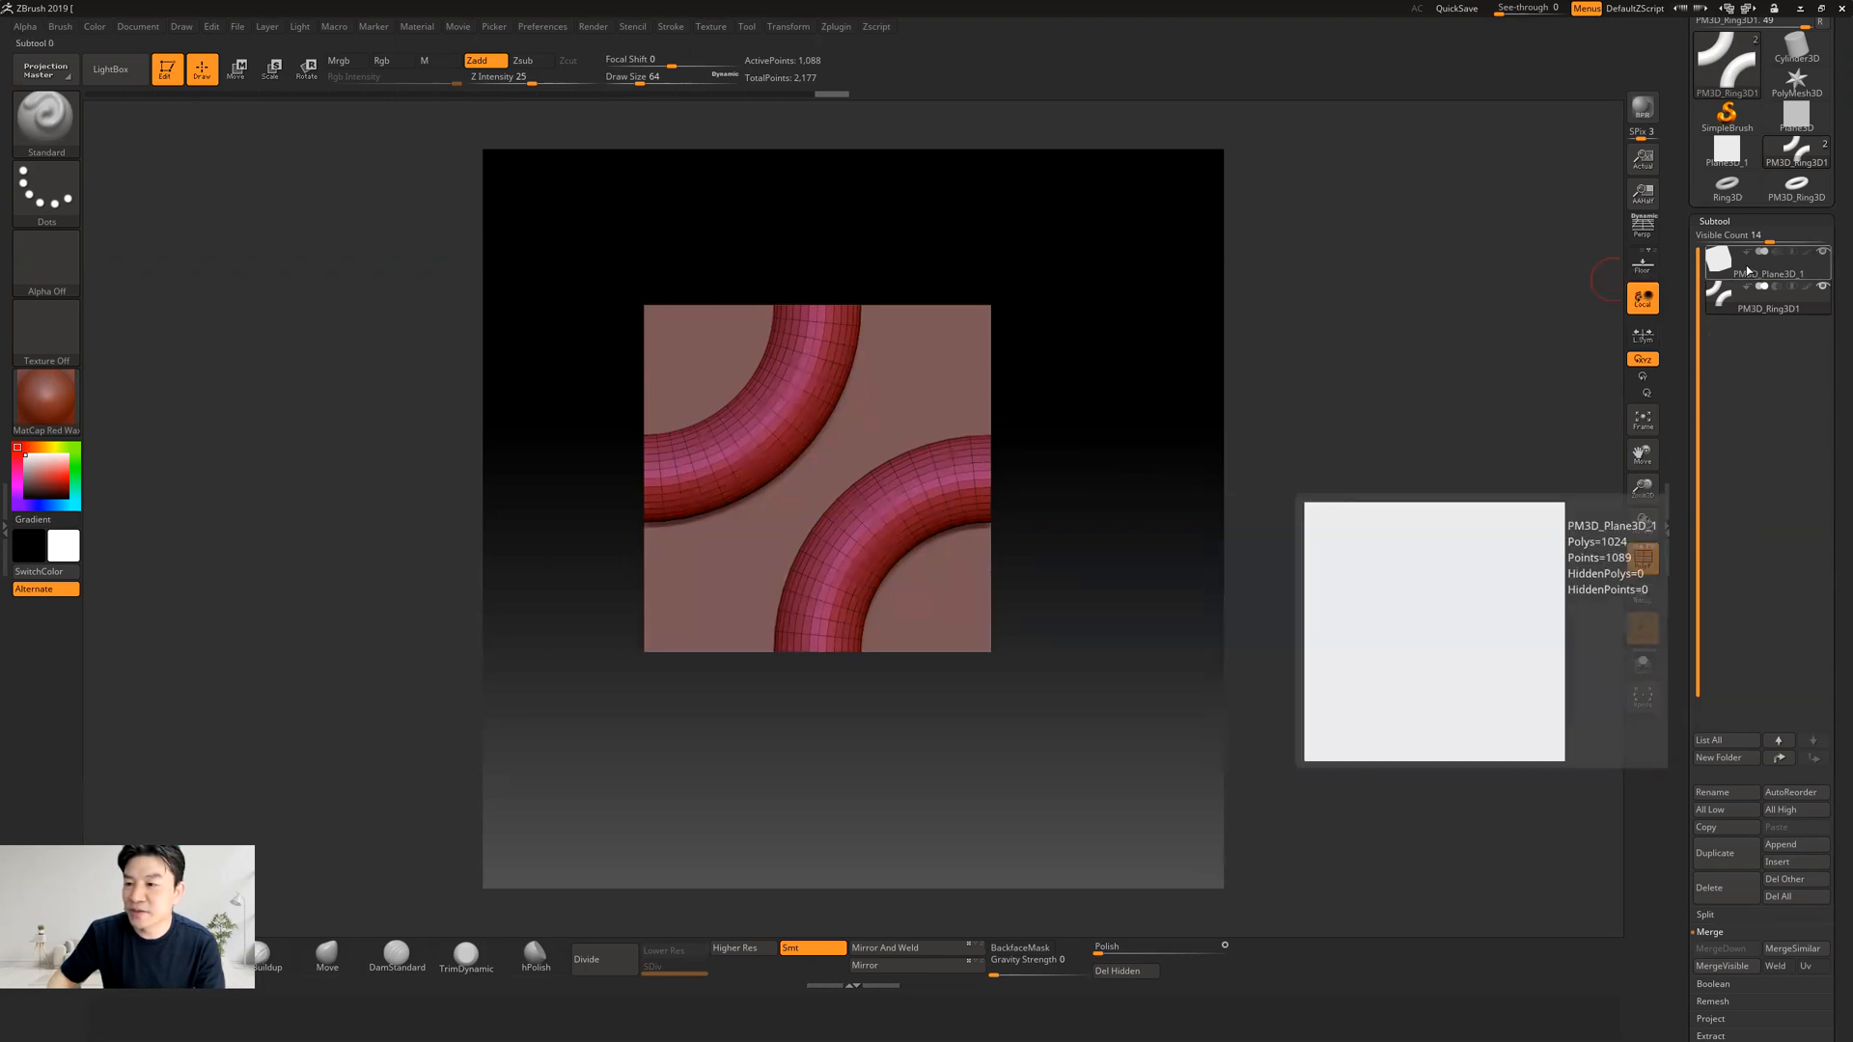
{"action": "left_click", "coordinate": [1824, 253]}
{"action": "left_click", "coordinate": [1797, 303]}
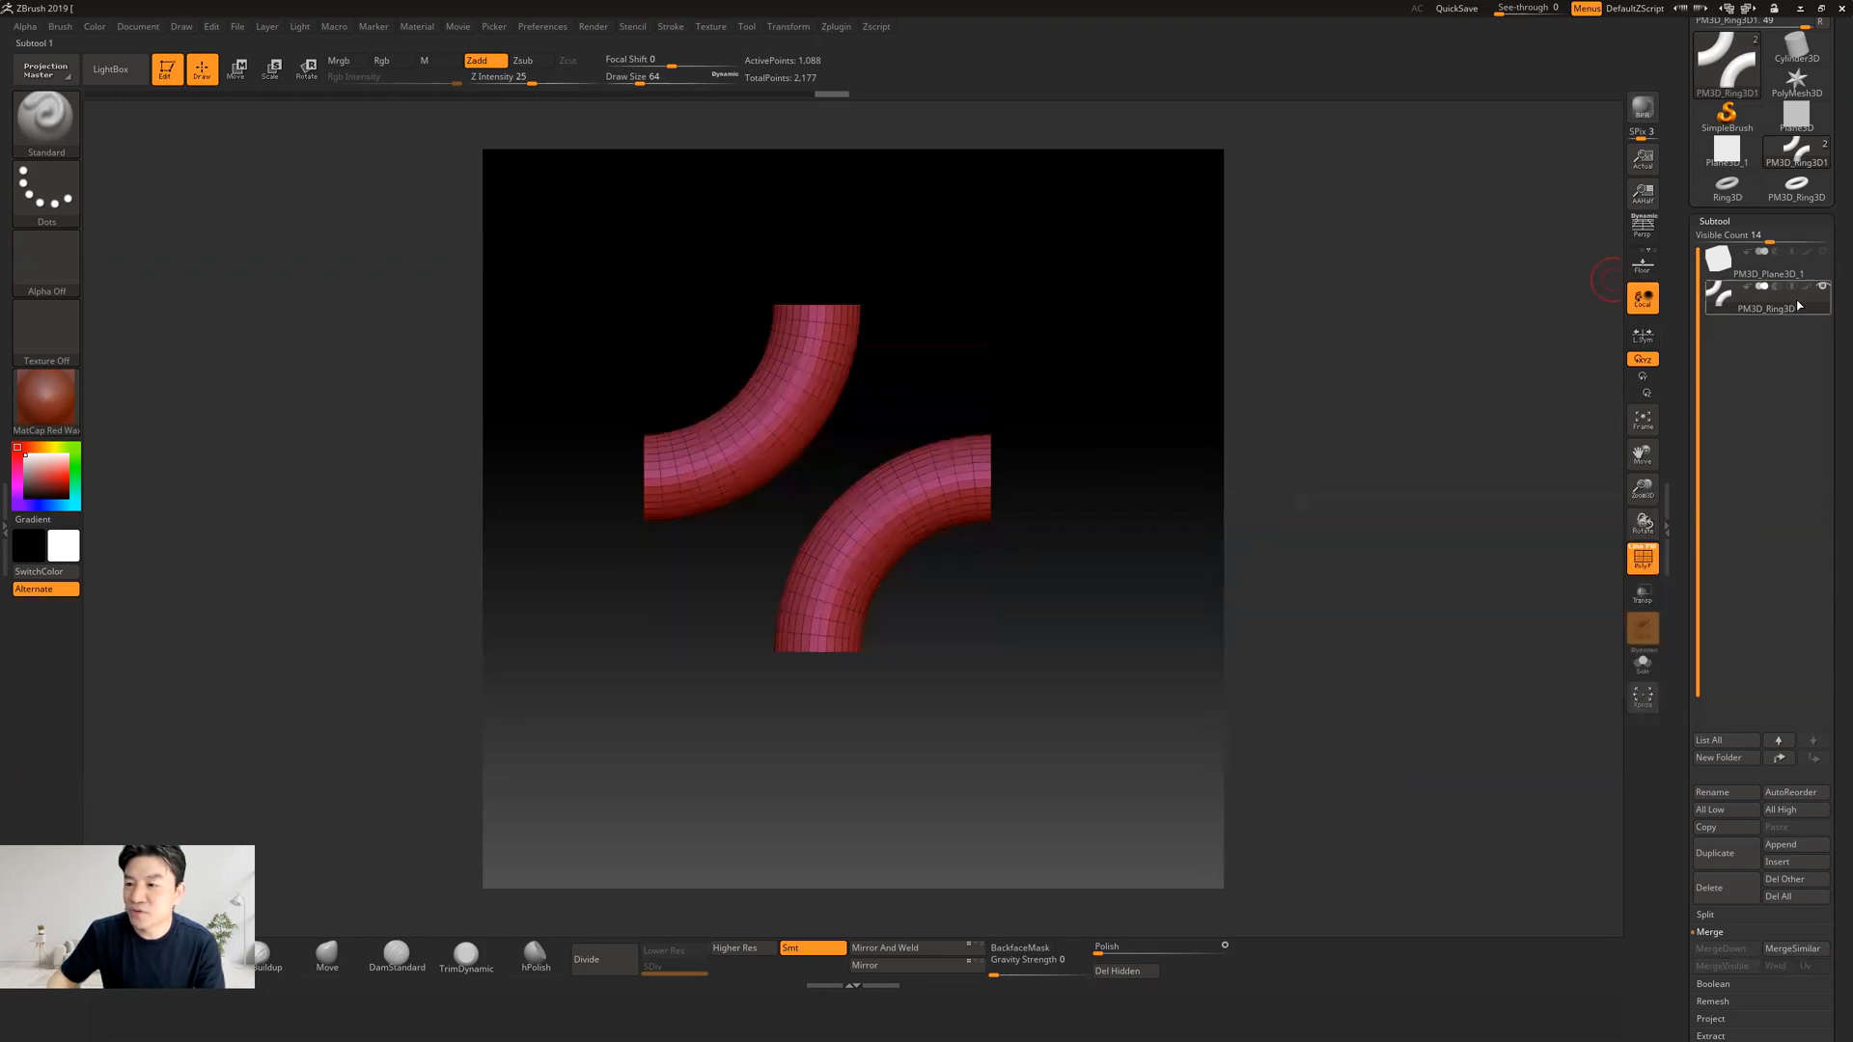
Step: Create a new InsertMesh brush from the merged arcs subtool
{"action": "left_click_drag", "start_coordinate": [1008, 331], "coordinate": [961, 328]}
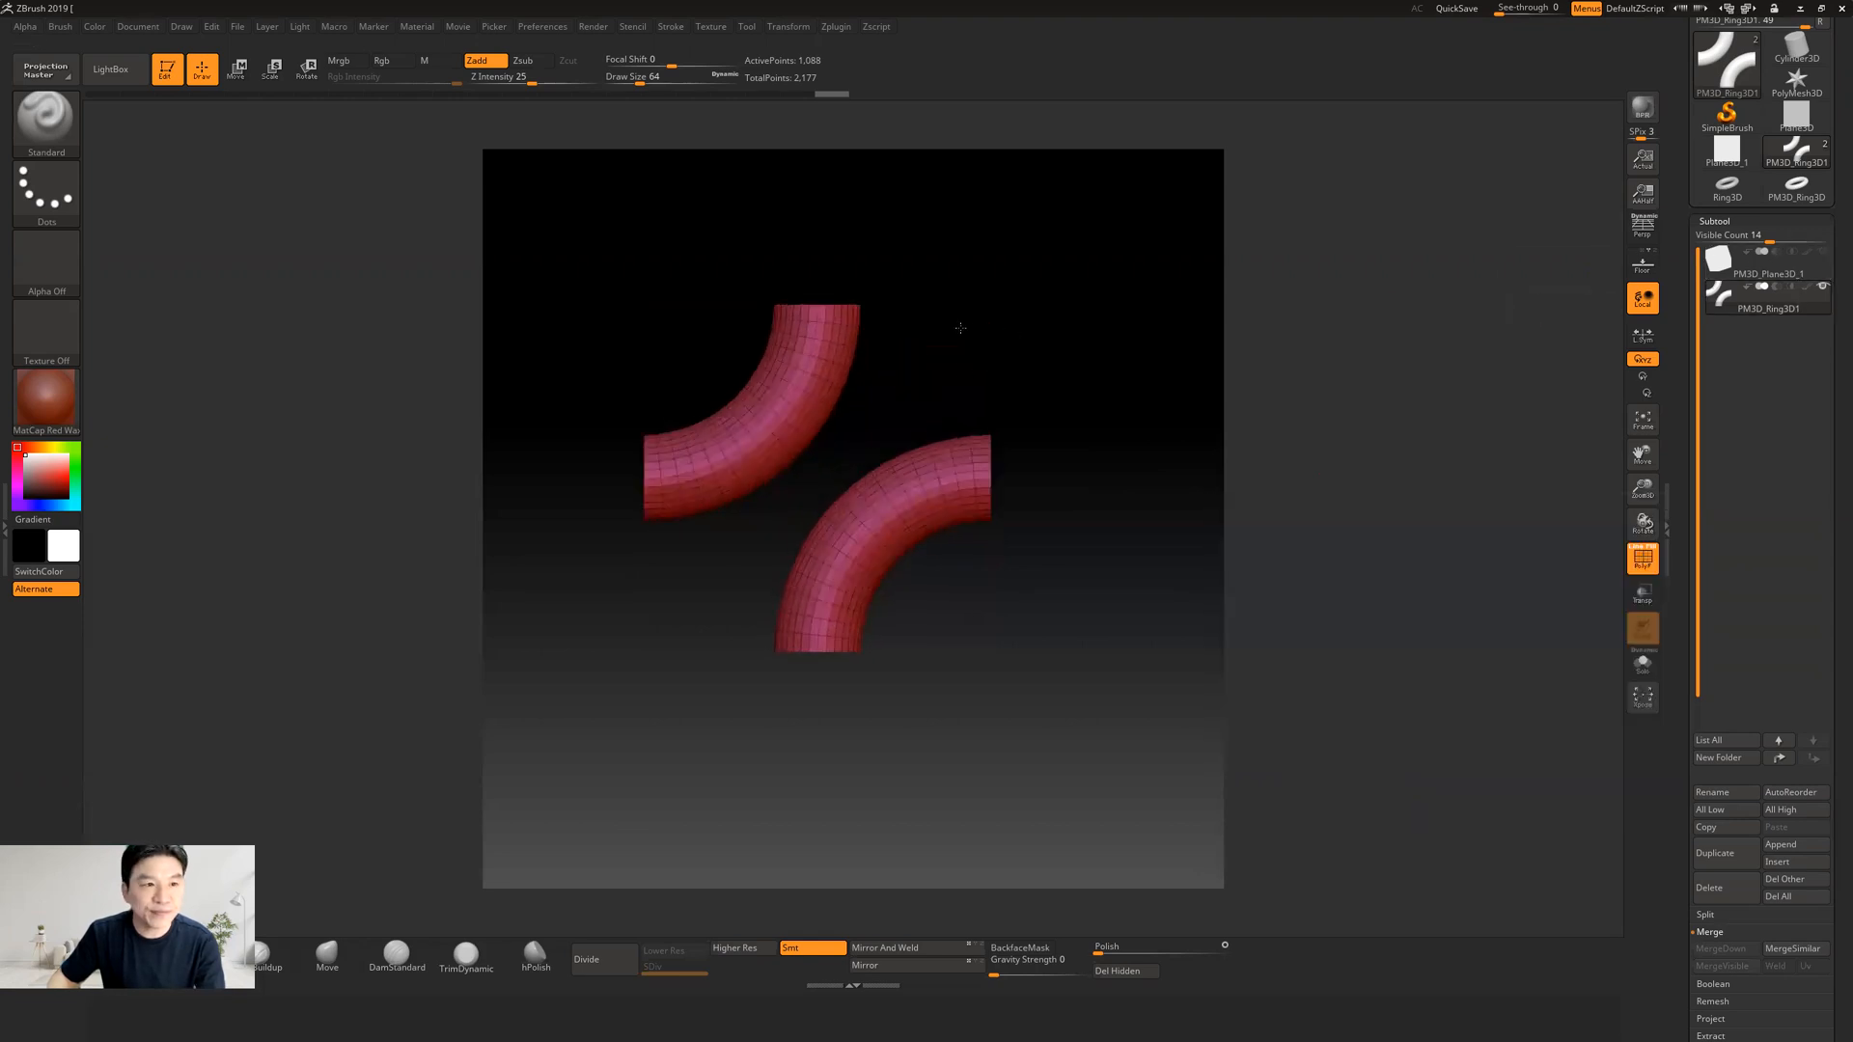
{"action": "left_click", "coordinate": [50, 128]}
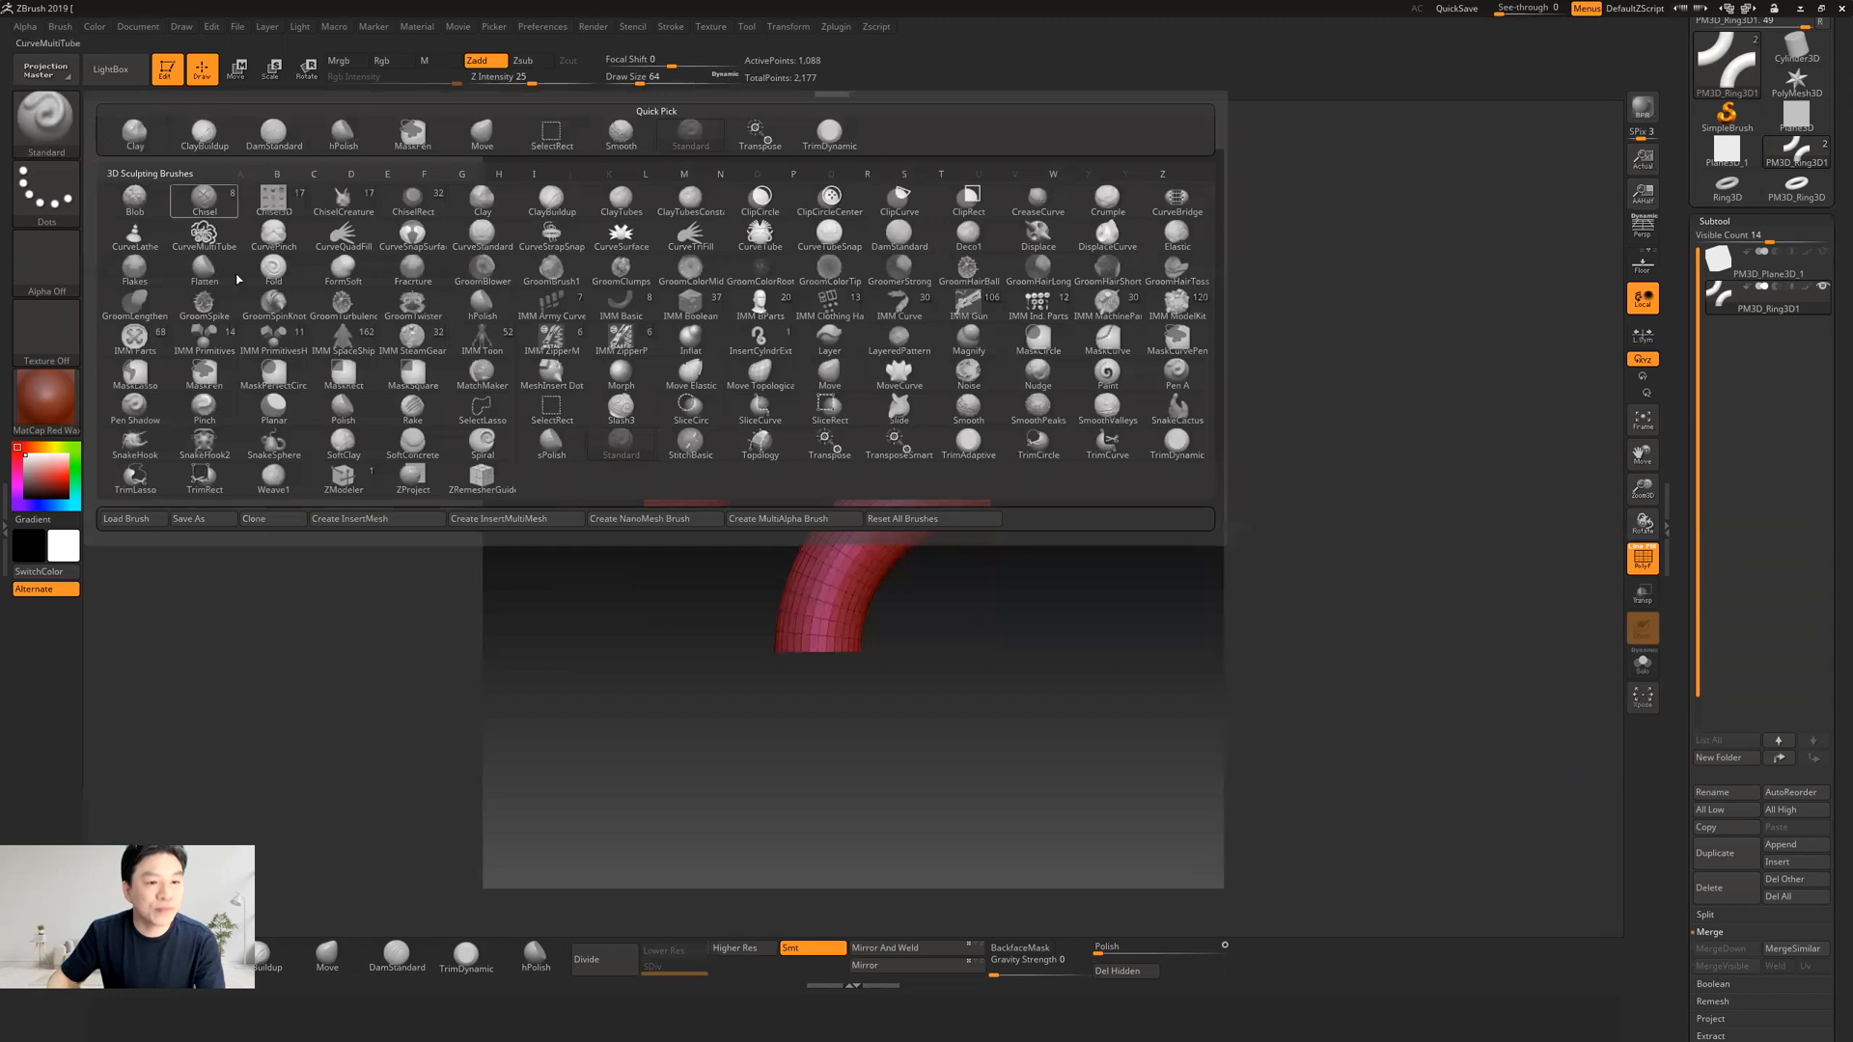
{"action": "left_click", "coordinate": [368, 521]}
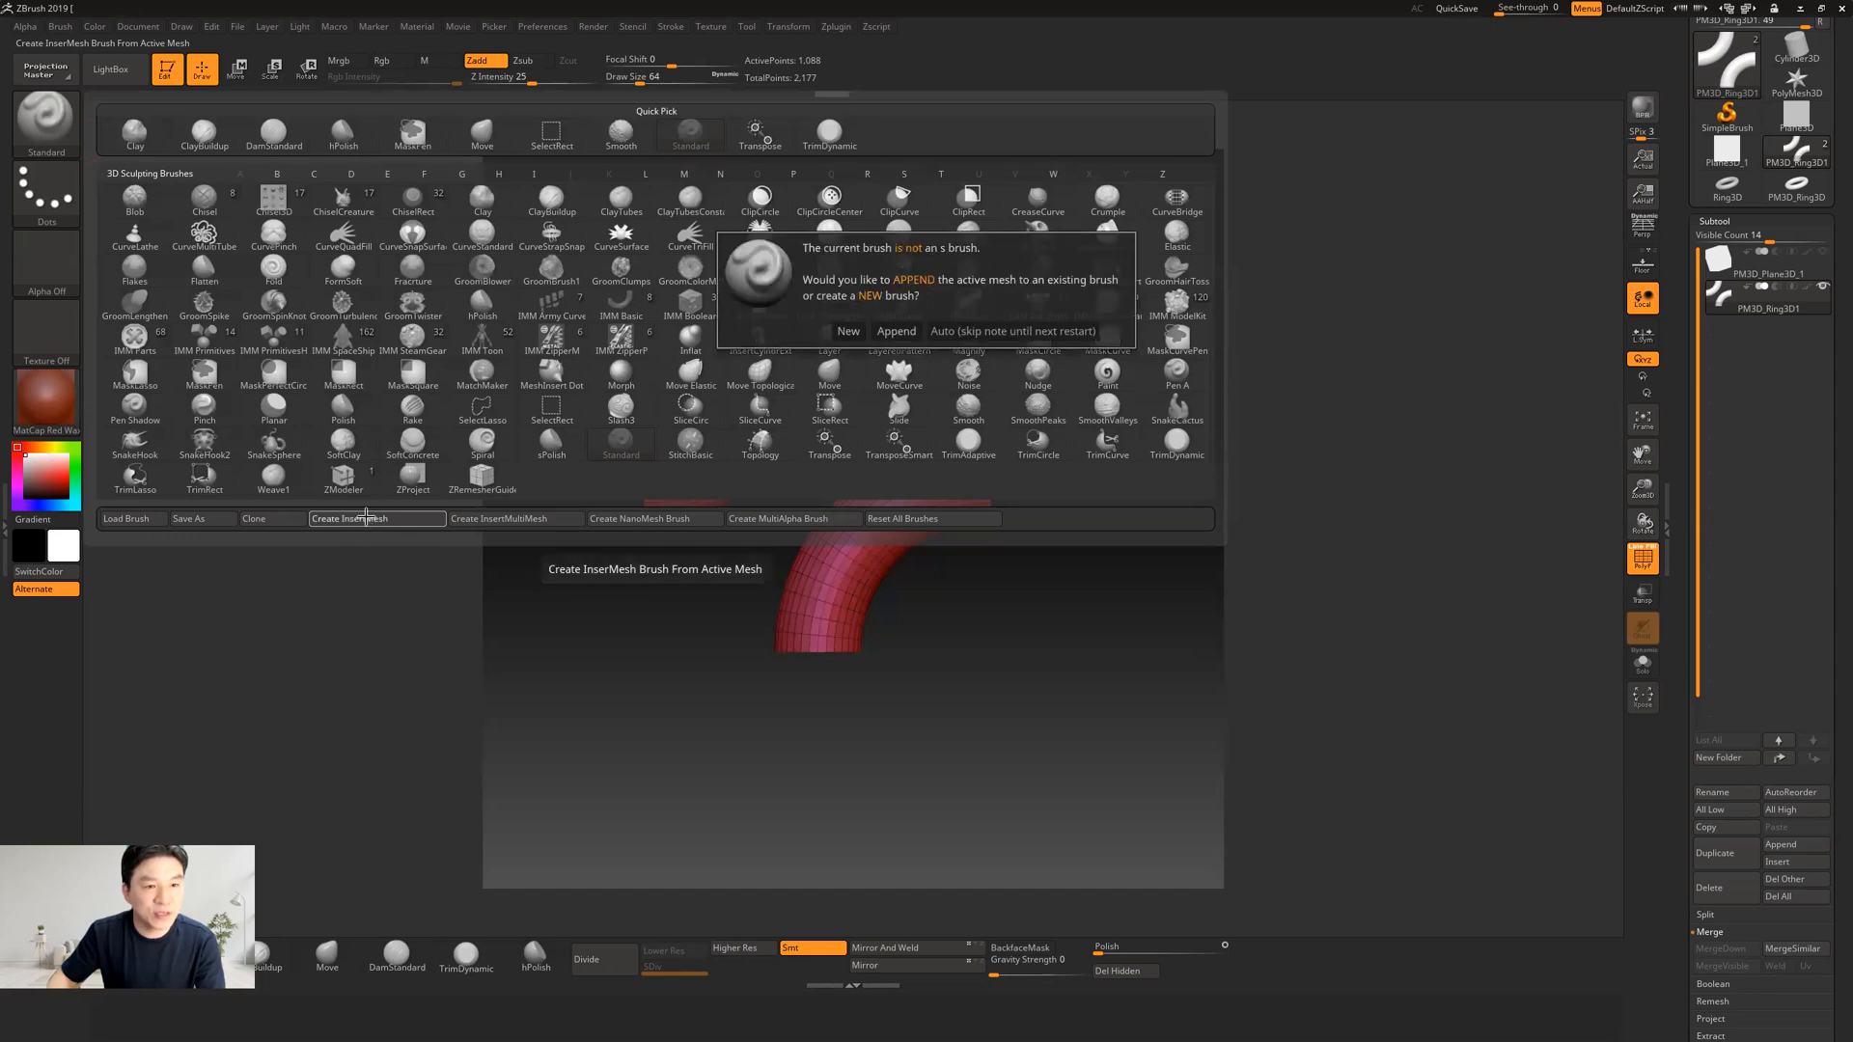
{"action": "left_click", "coordinate": [848, 331]}
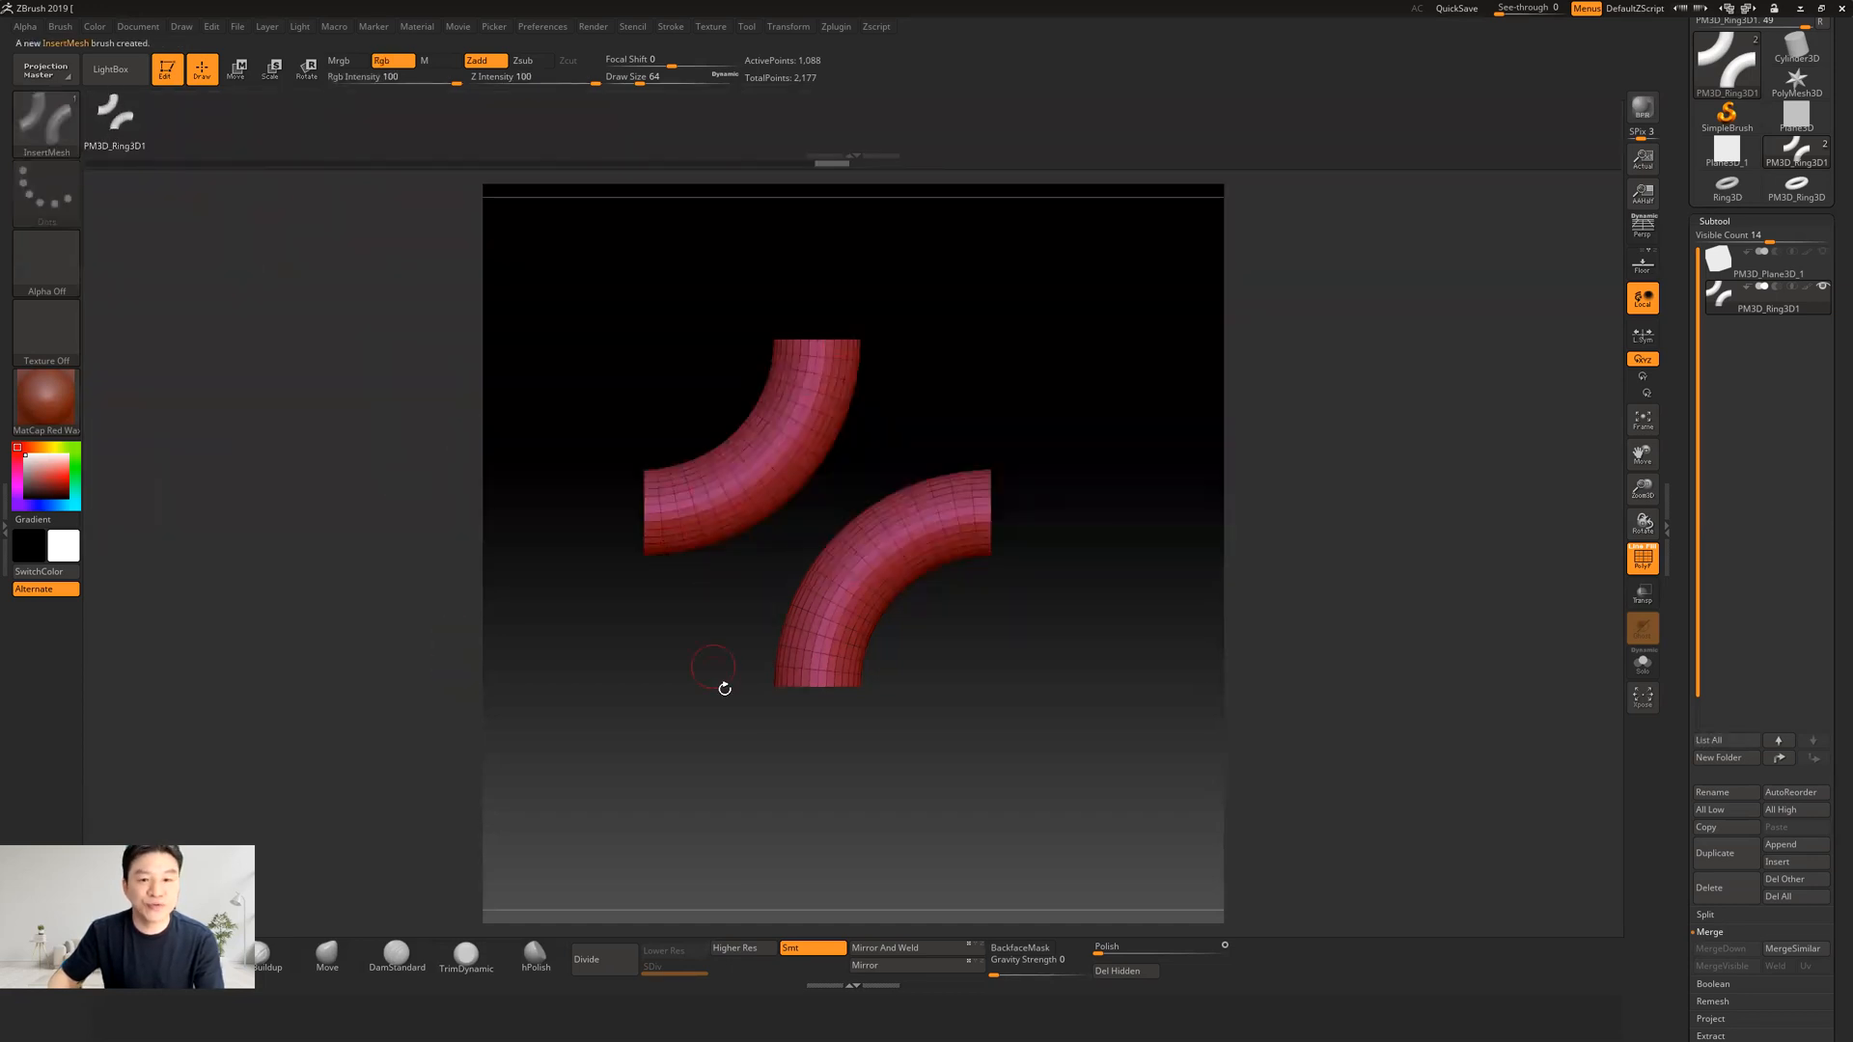
{"action": "mouse_move", "coordinate": [665, 683]}
{"action": "left_mouse_down"}
{"action": "mouse_move", "coordinate": [578, 688]}
{"action": "mouse_move", "coordinate": [711, 688]}
{"action": "mouse_move", "coordinate": [661, 678]}
{"action": "mouse_move", "coordinate": [693, 667]}
{"action": "left_mouse_up"}
{"action": "mouse_move", "coordinate": [1154, 570]}
{"action": "left_mouse_down"}
{"action": "mouse_move", "coordinate": [1117, 583]}
{"action": "mouse_move", "coordinate": [1141, 554]}
{"action": "left_mouse_up"}
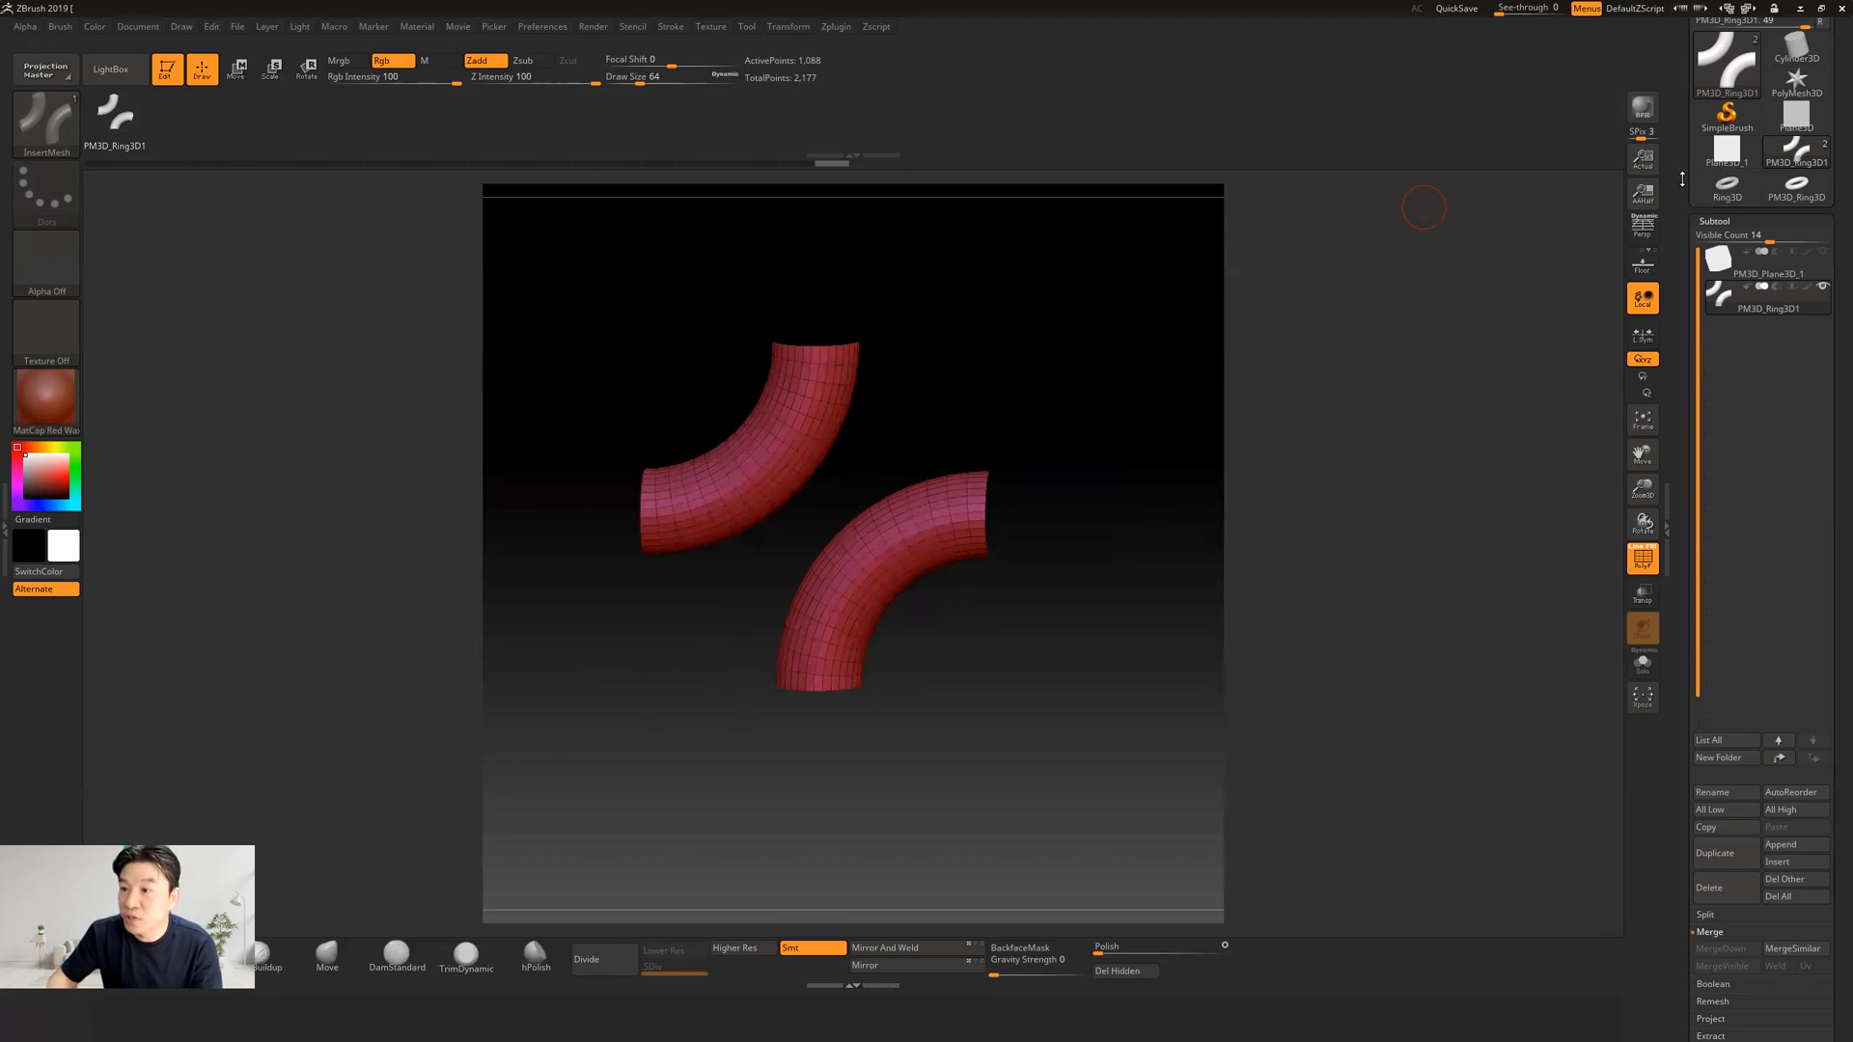
Step: Switch to the Plane3D_1 tool, convert it to a PolyMesh3D and frame it in the view
{"action": "scroll", "coordinate": [1727, 193], "scroll_direction": "up", "scroll_amount": 1}
{"action": "mouse_move", "coordinate": [1728, 201]}
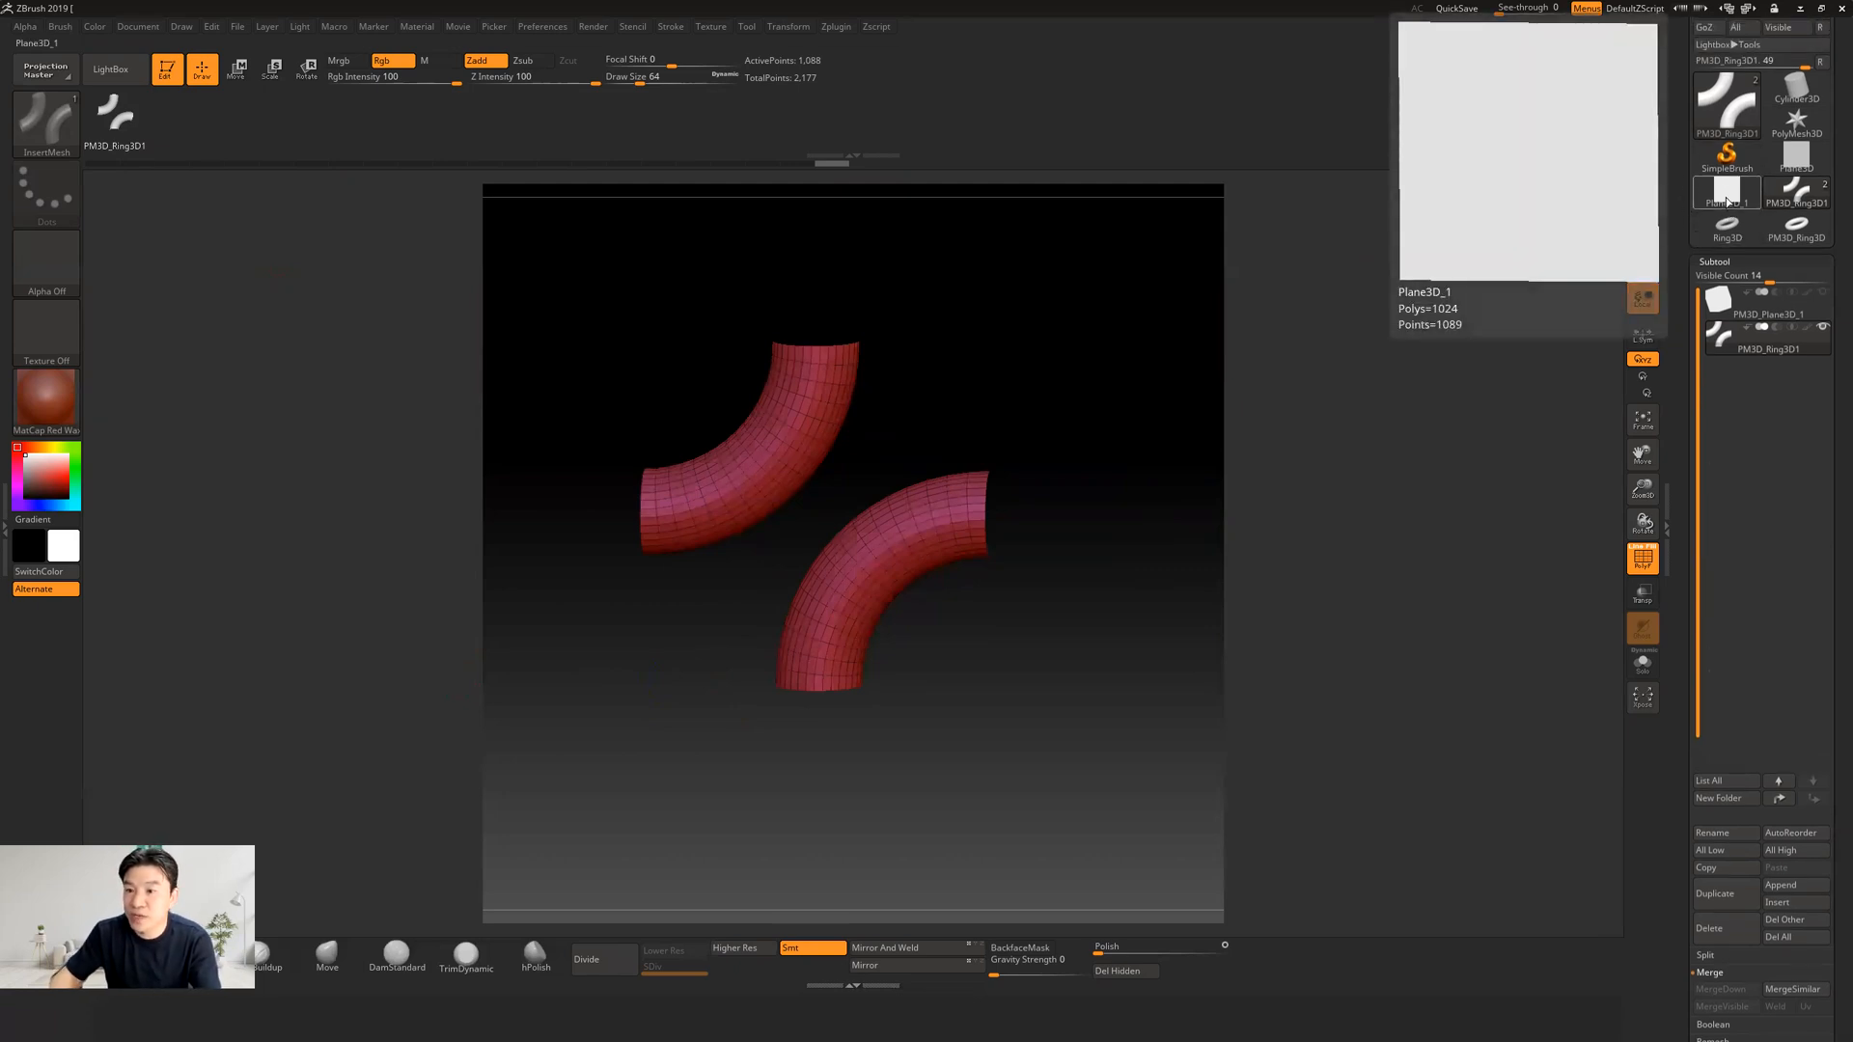
{"action": "mouse_move", "coordinate": [1806, 200]}
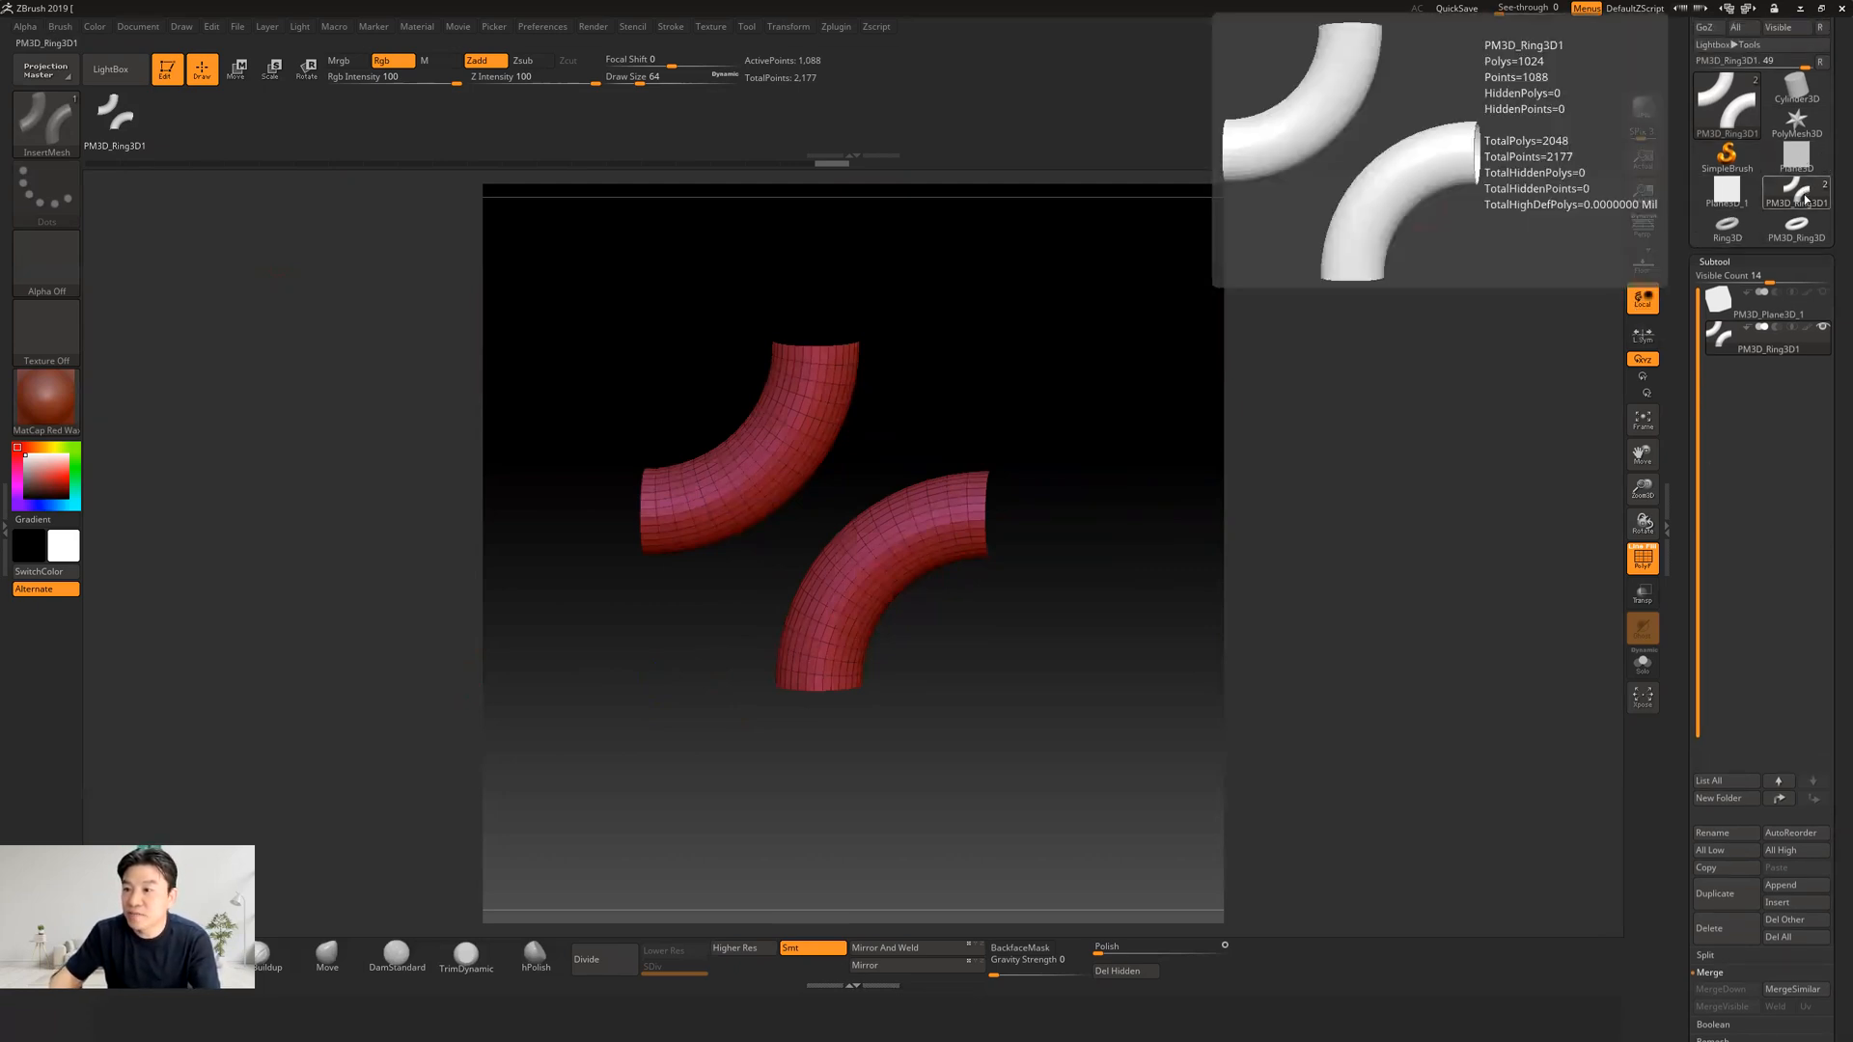
{"action": "left_click", "coordinate": [1724, 196]}
{"action": "left_click_drag", "start_coordinate": [1131, 328], "coordinate": [1109, 349], "text": "shift"}
{"action": "left_click_drag", "start_coordinate": [1670, 98], "coordinate": [1670, 192]}
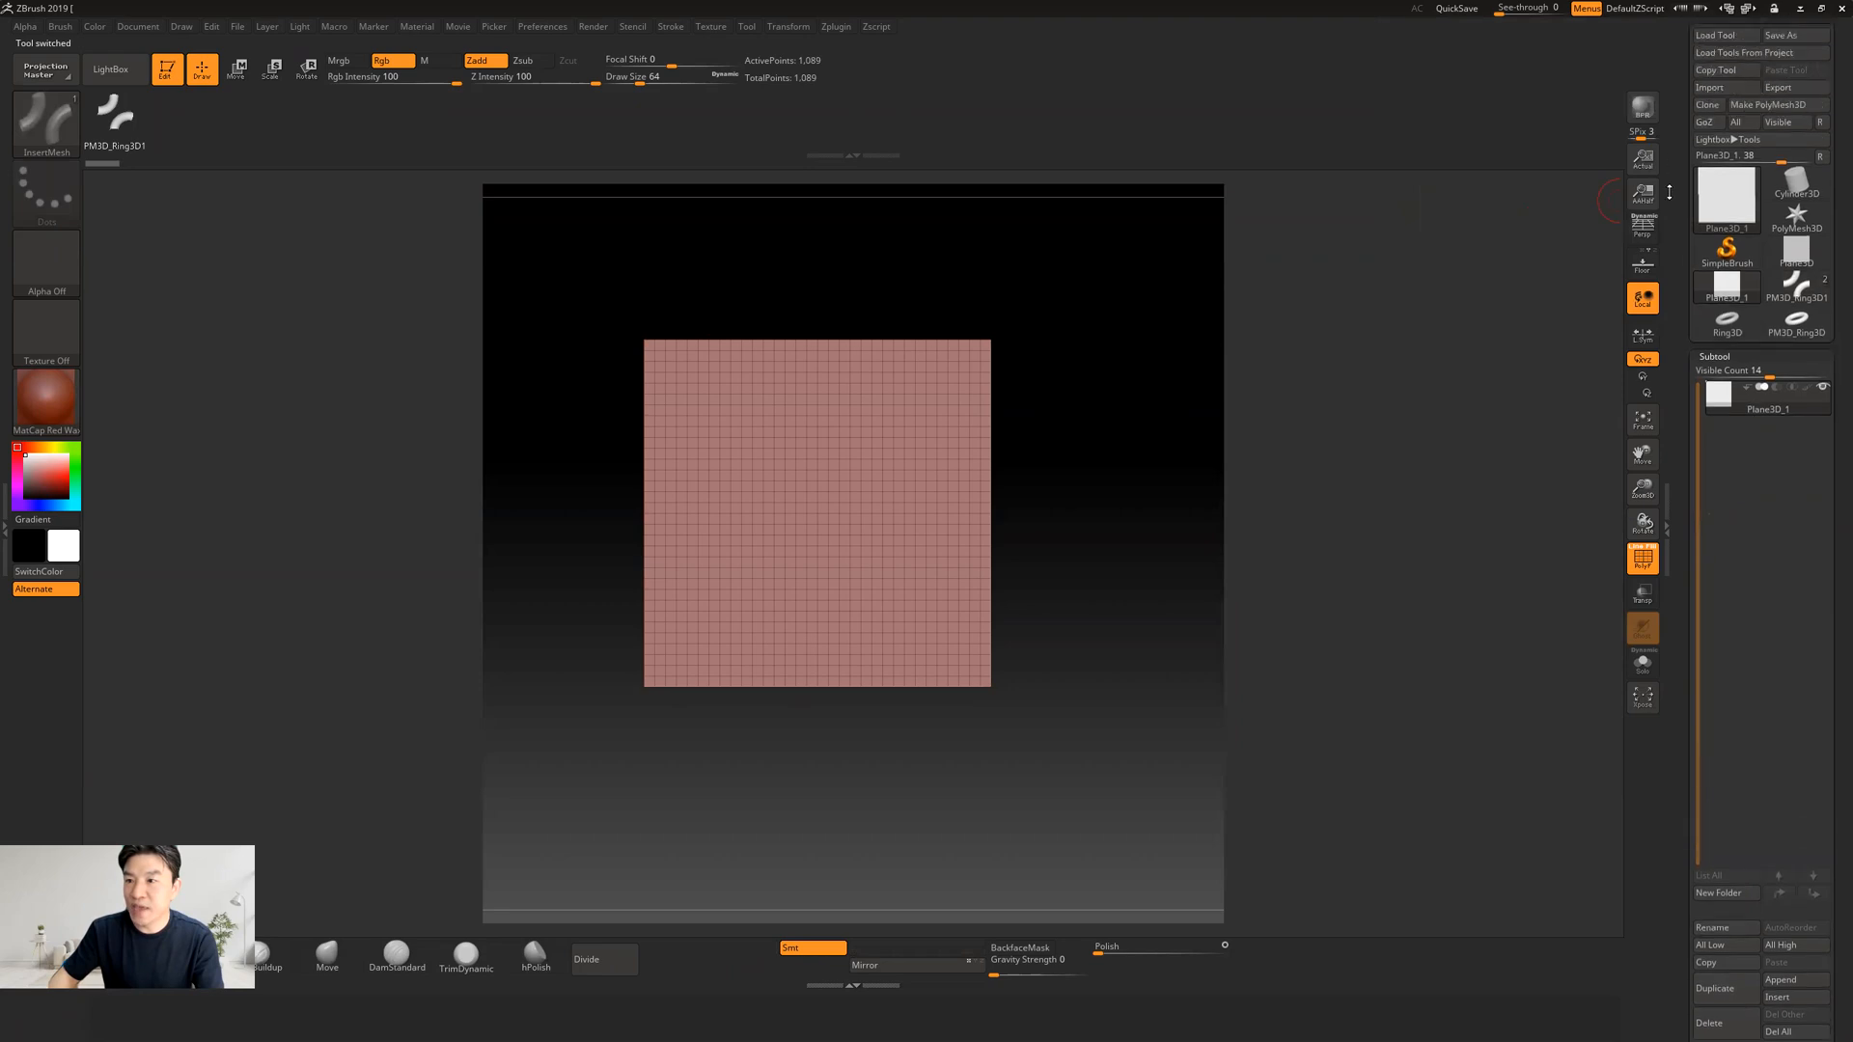
{"action": "left_click", "coordinate": [1762, 119]}
{"action": "key", "text": "f"}
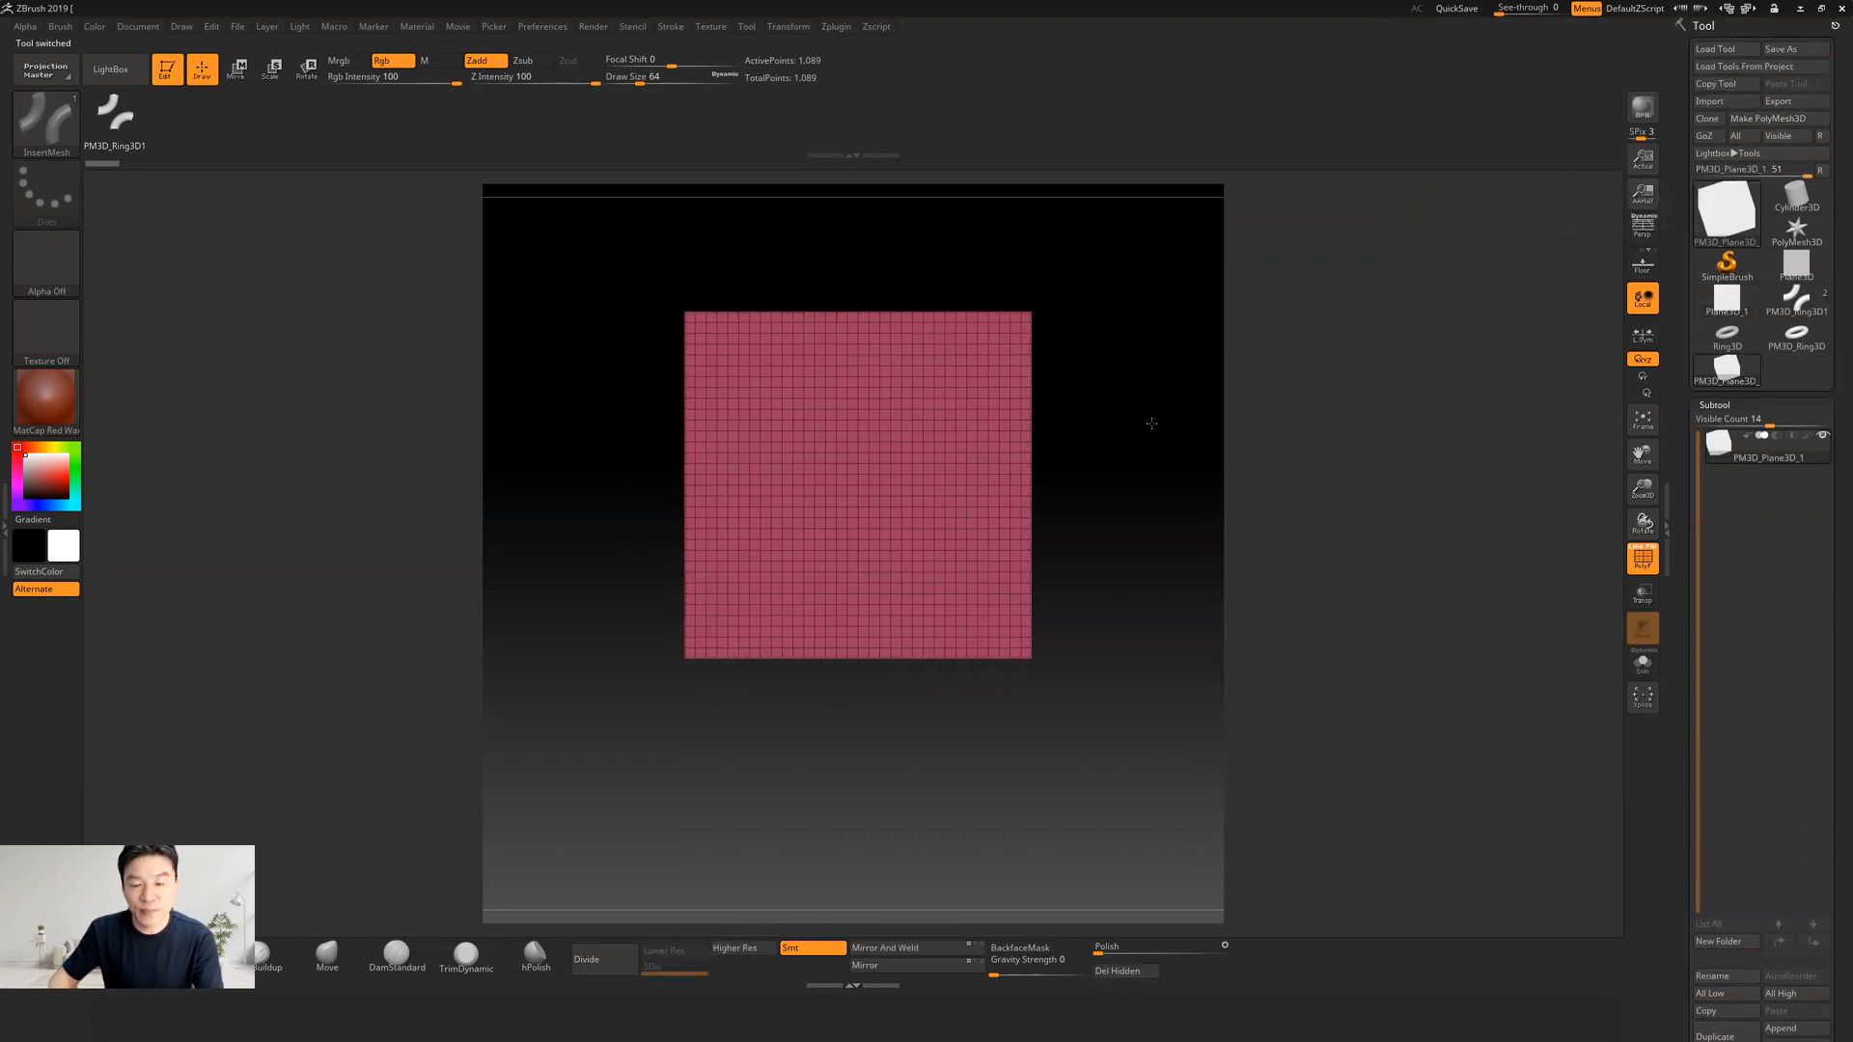
Step: Reconstruct two lower subdivision levels for the plane with Reconstruct Subdiv
{"action": "left_click_drag", "start_coordinate": [1697, 674], "coordinate": [1696, 526]}
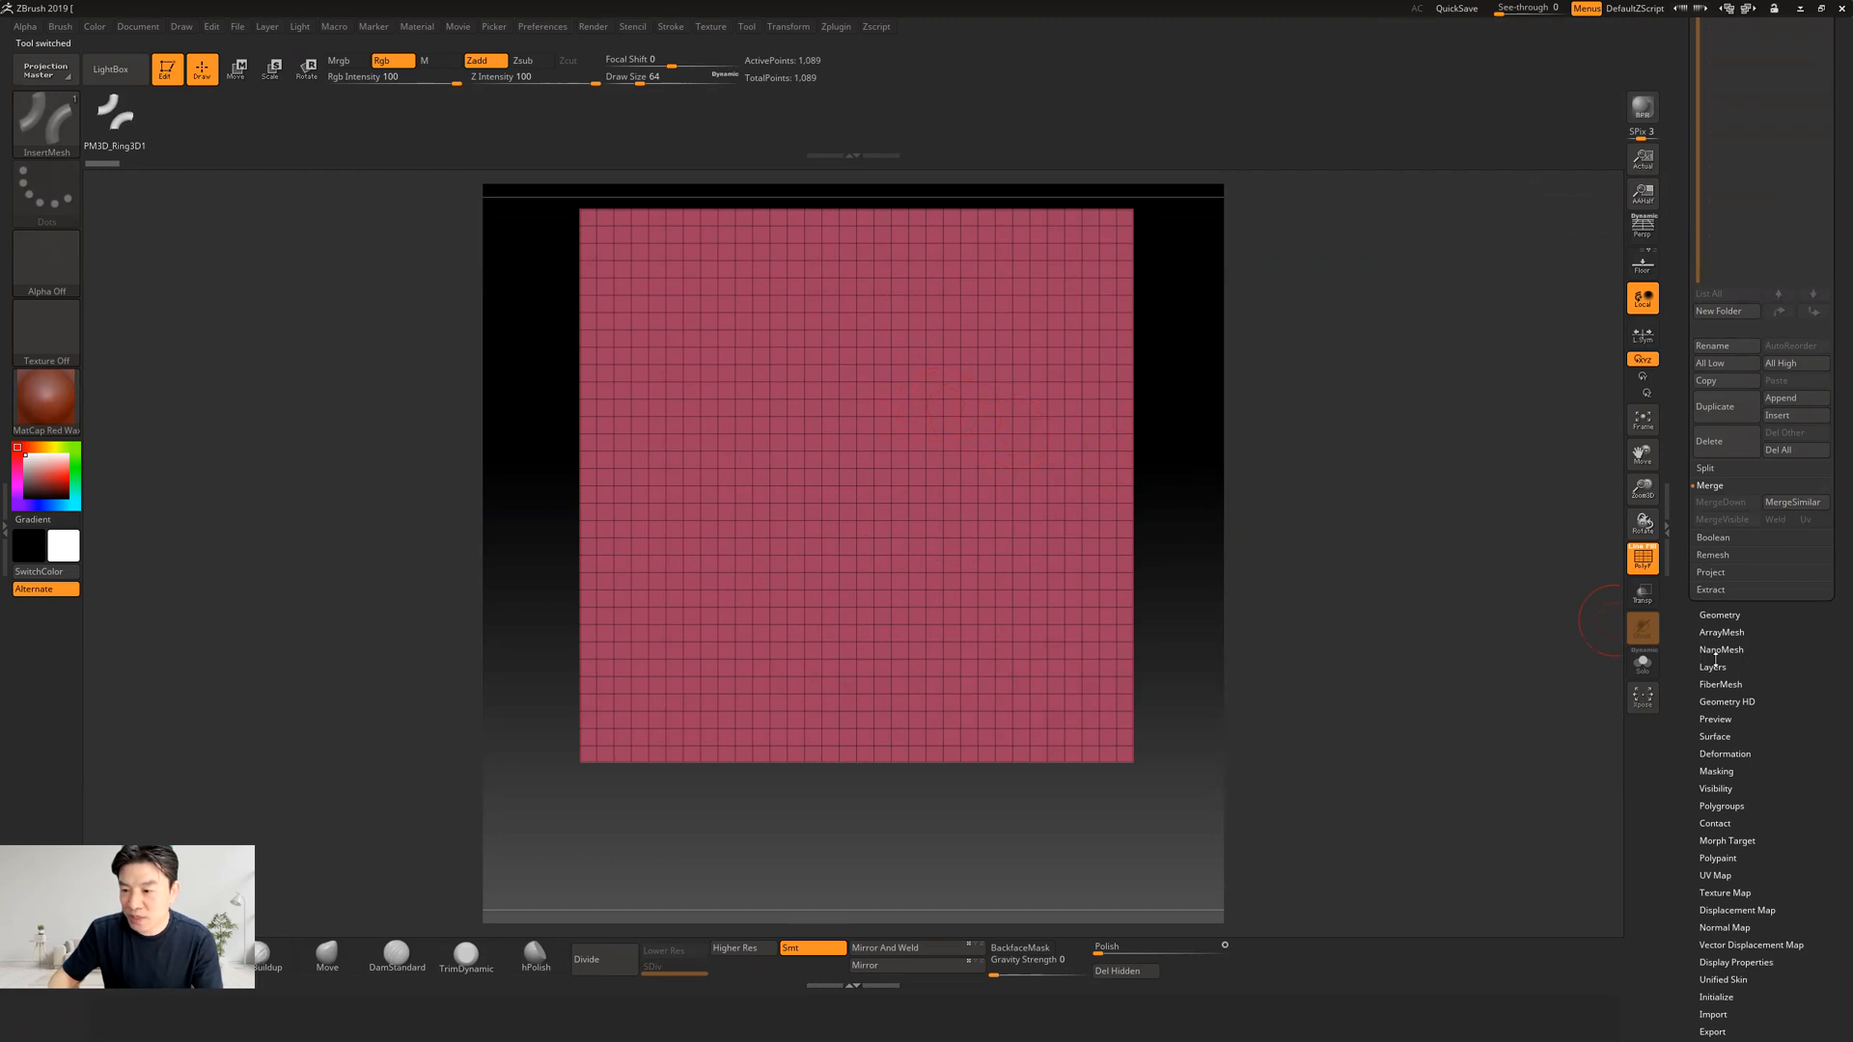
{"action": "left_click", "coordinate": [1711, 615]}
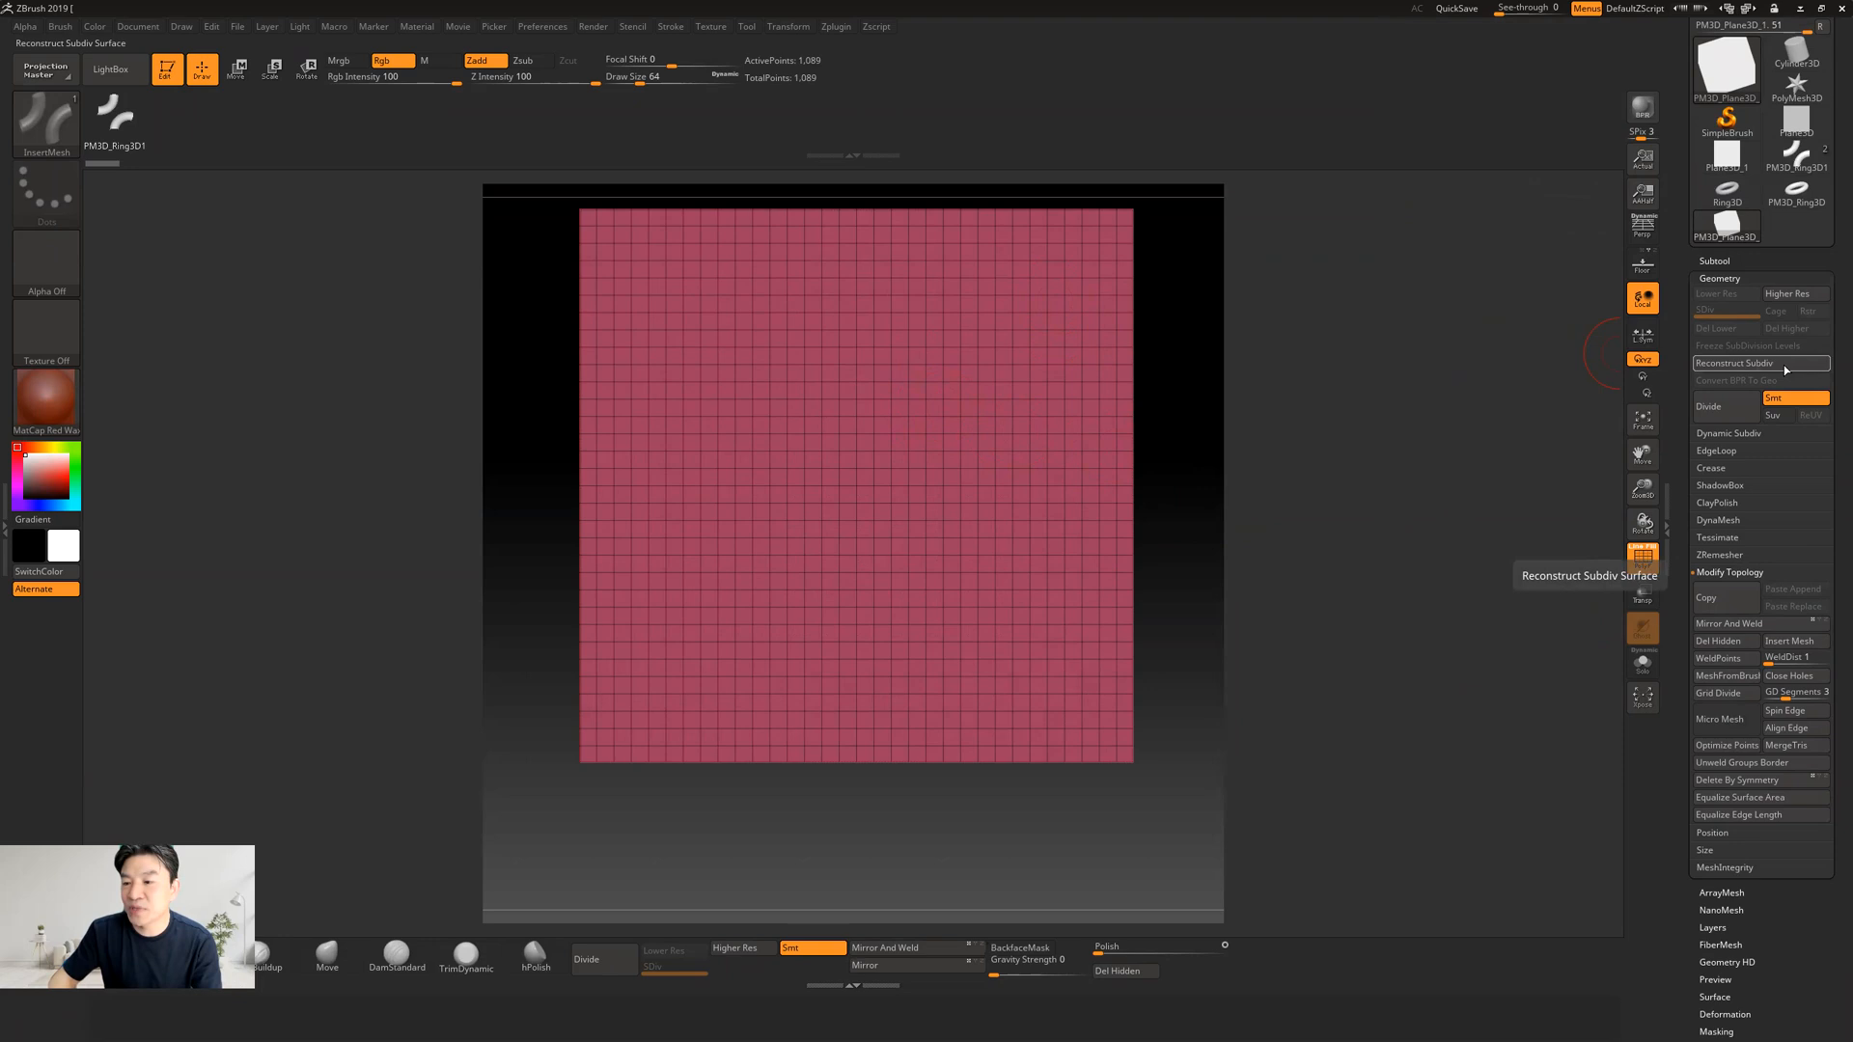
{"action": "left_click", "coordinate": [1754, 365]}
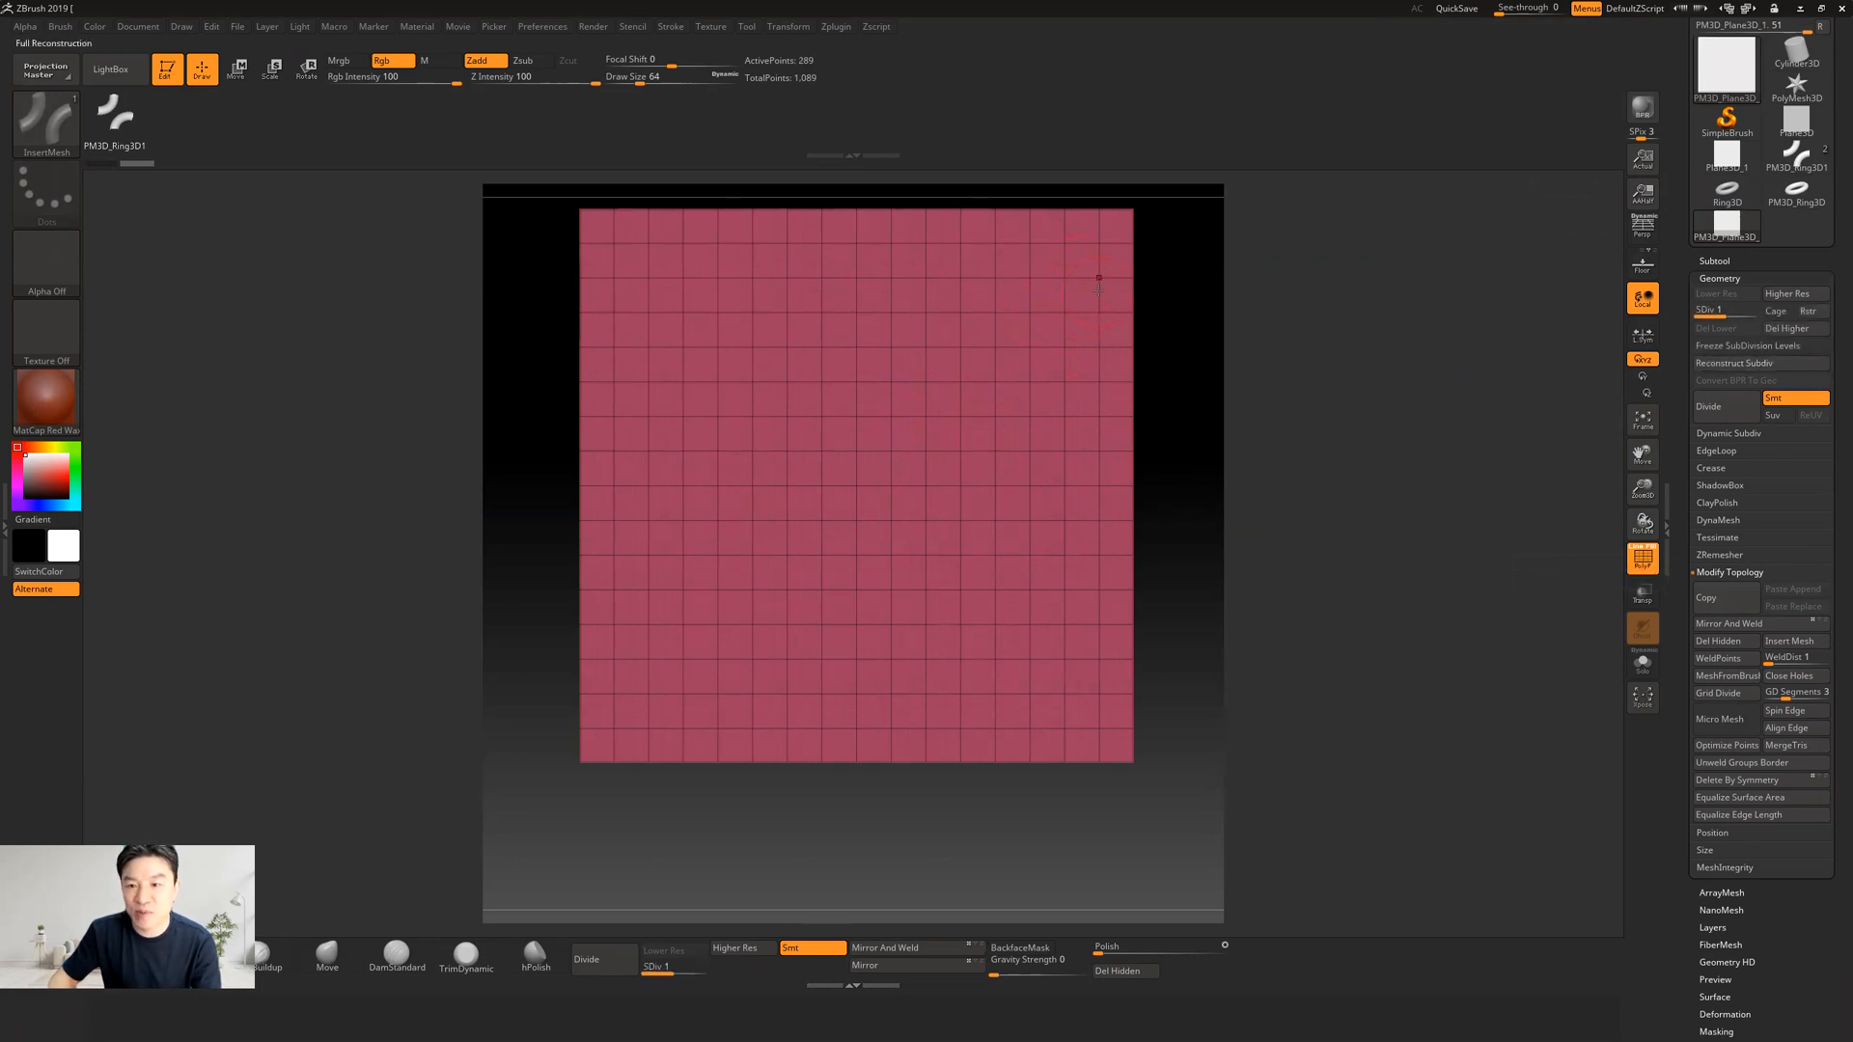
{"action": "left_click", "coordinate": [1734, 363]}
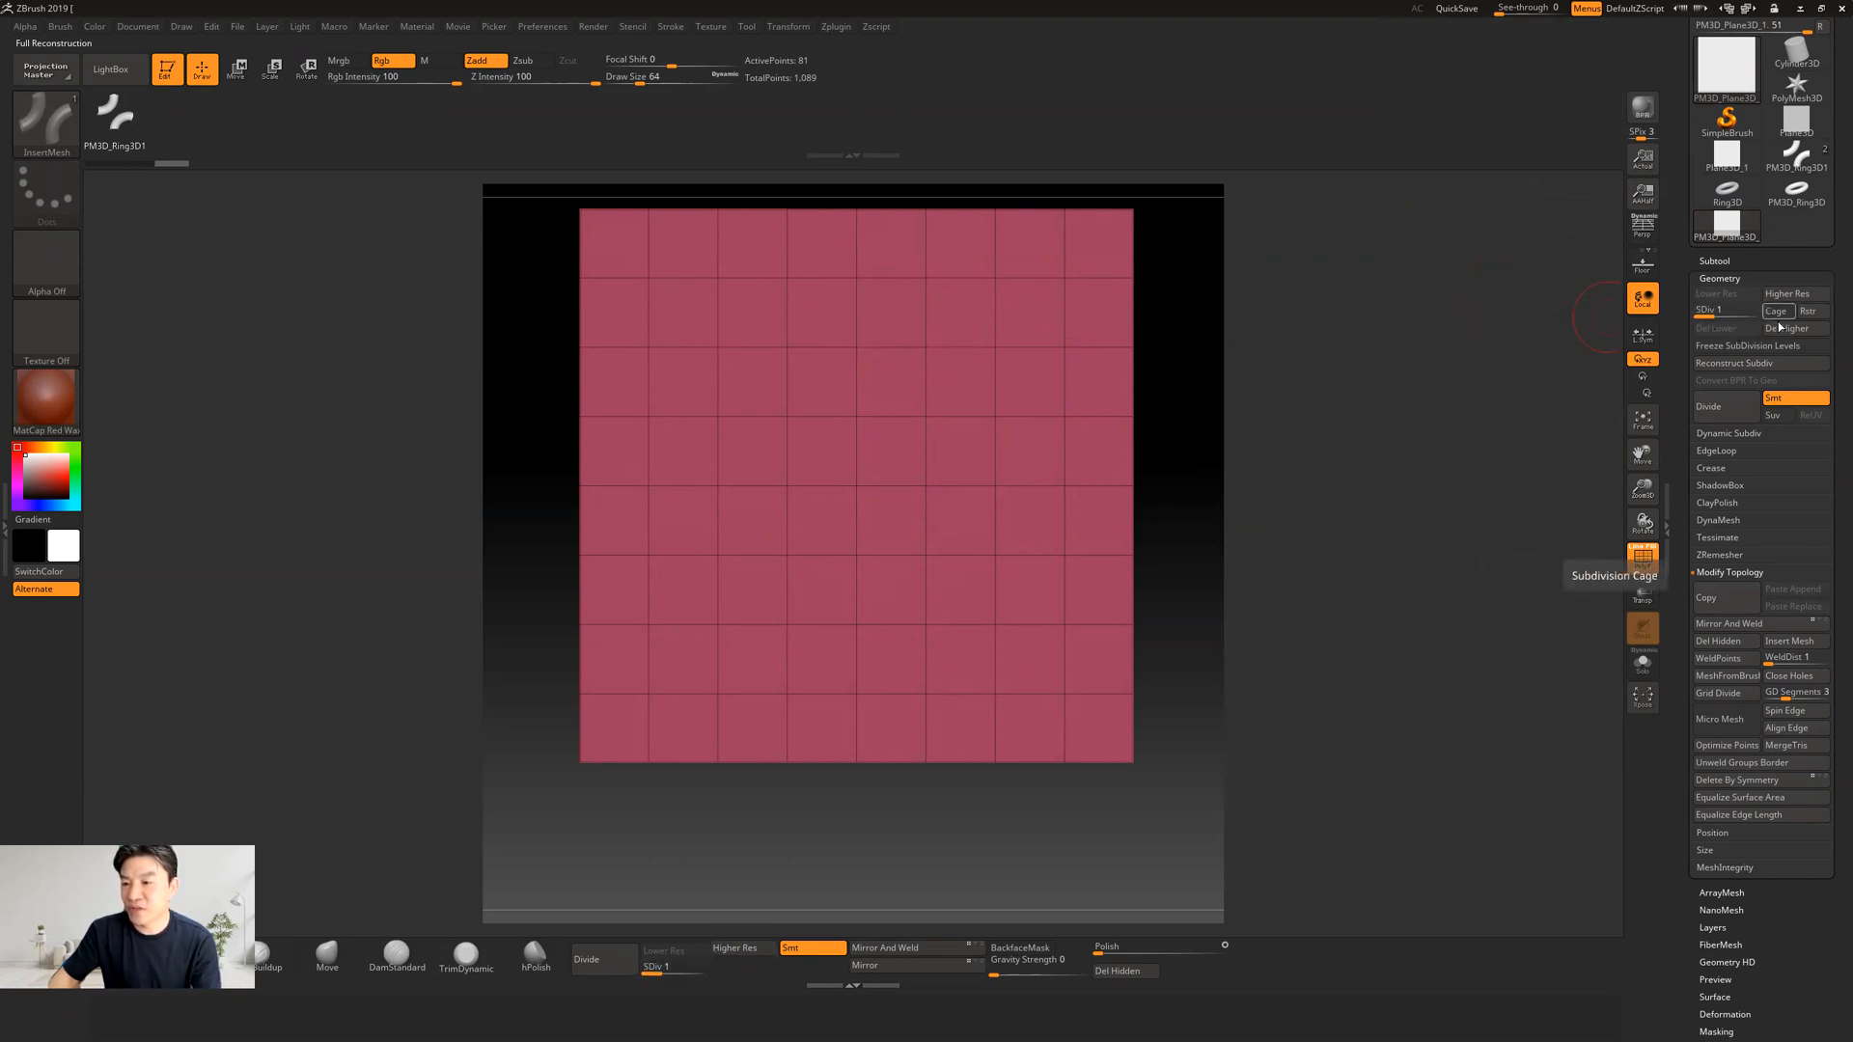
Step: Preview the plane's subdivision levels, return to SDiv 1 and delete the higher levels
{"action": "left_click", "coordinate": [1716, 312]}
{"action": "left_click", "coordinate": [1716, 312]}
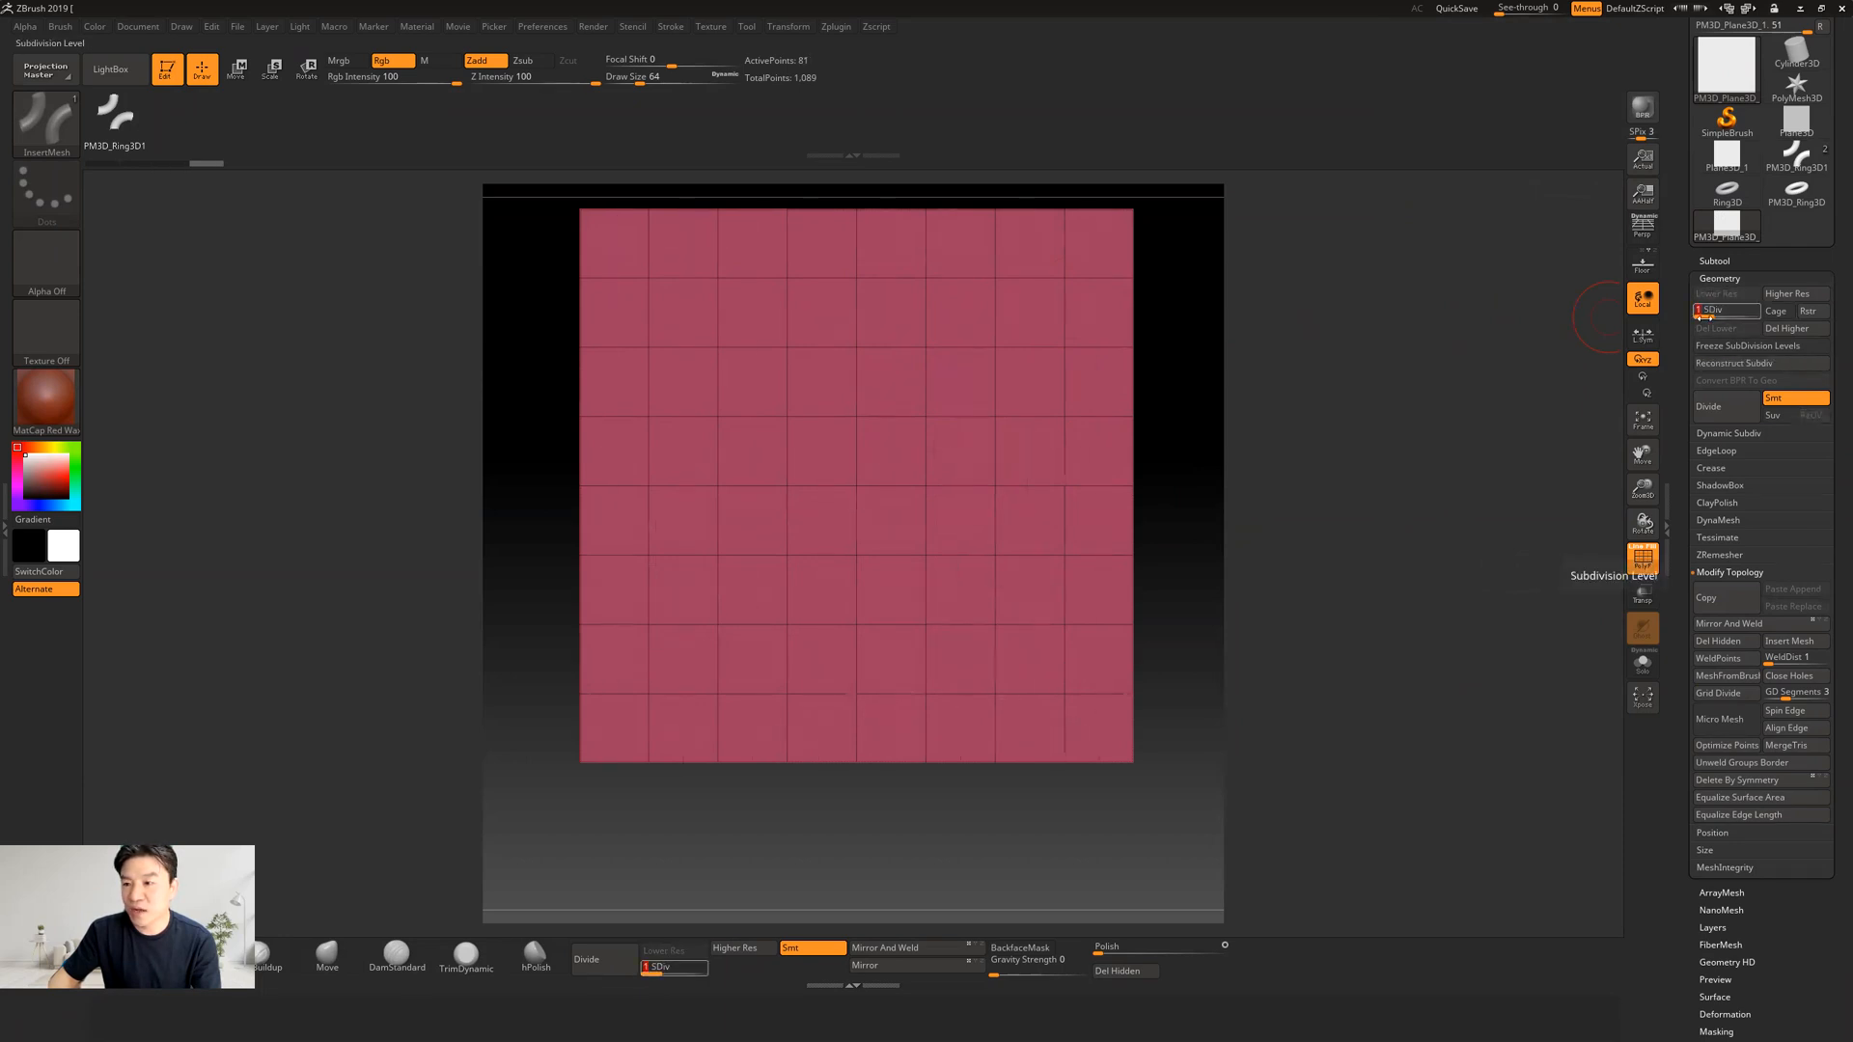
{"action": "left_click", "coordinate": [1718, 313]}
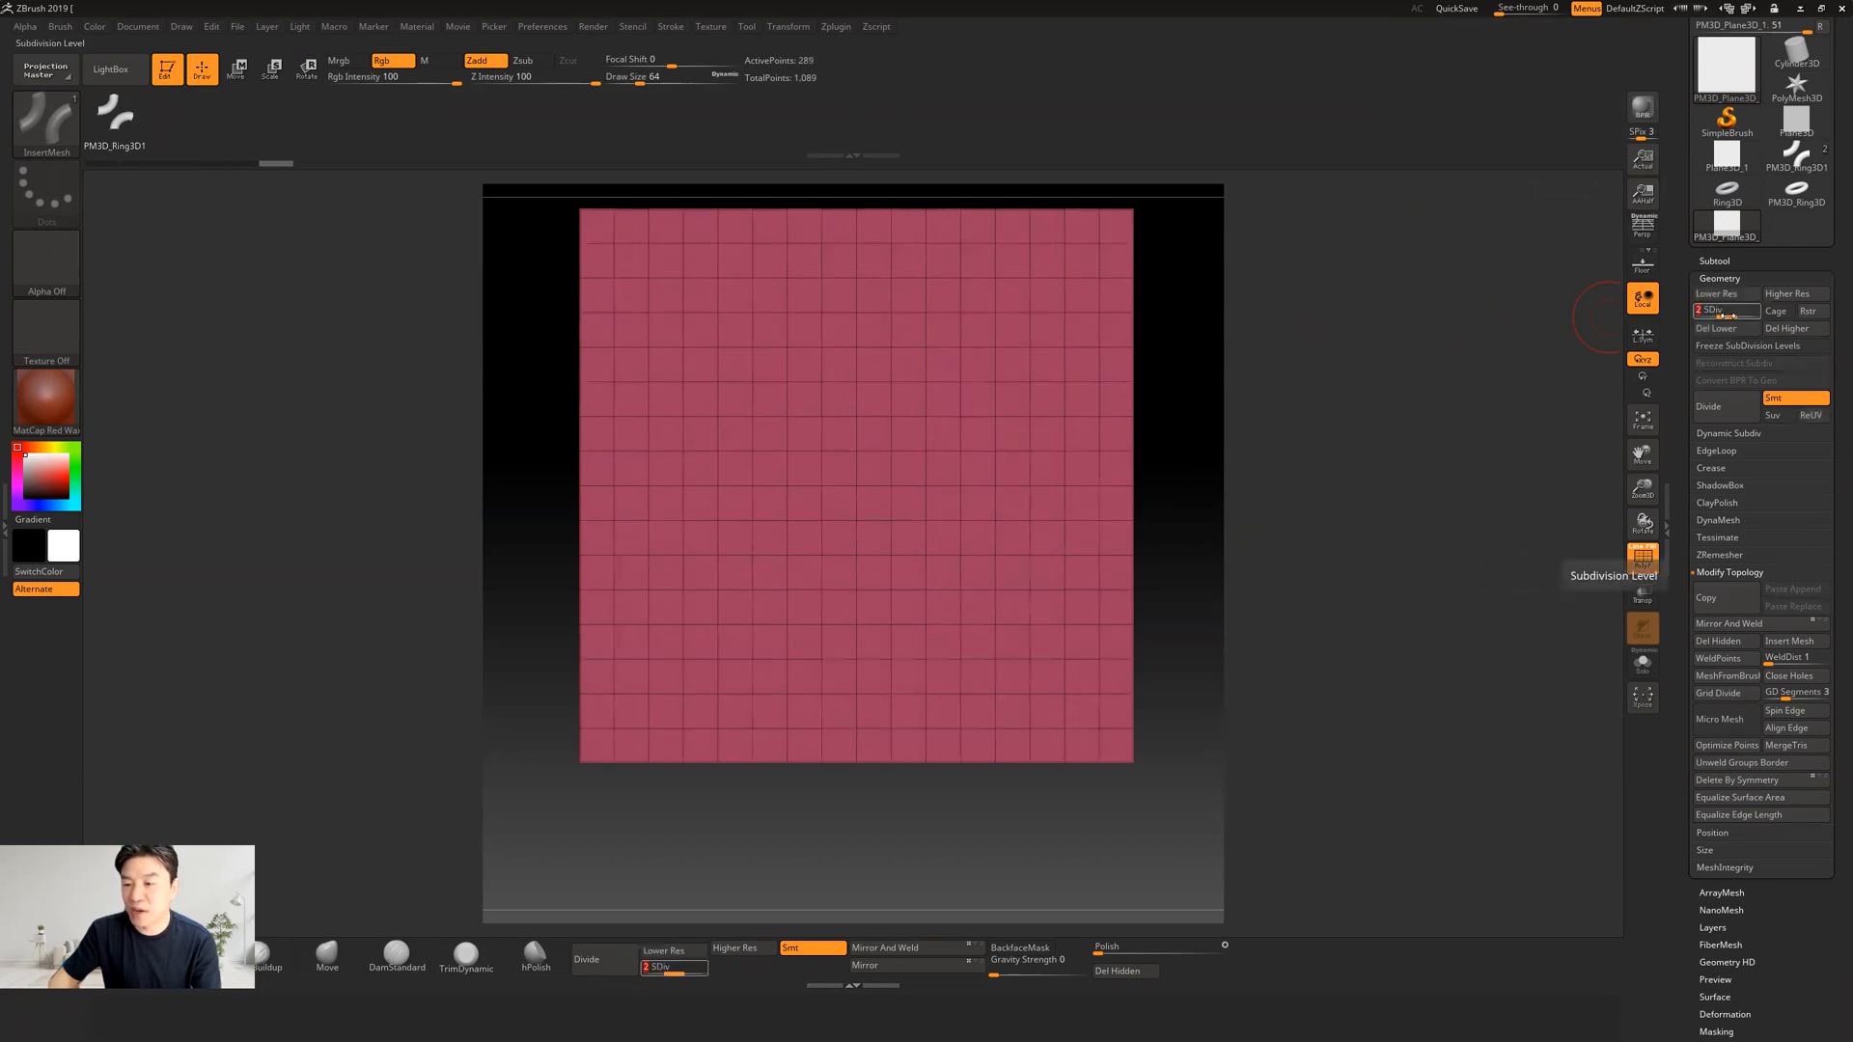
{"action": "left_click", "coordinate": [1718, 313]}
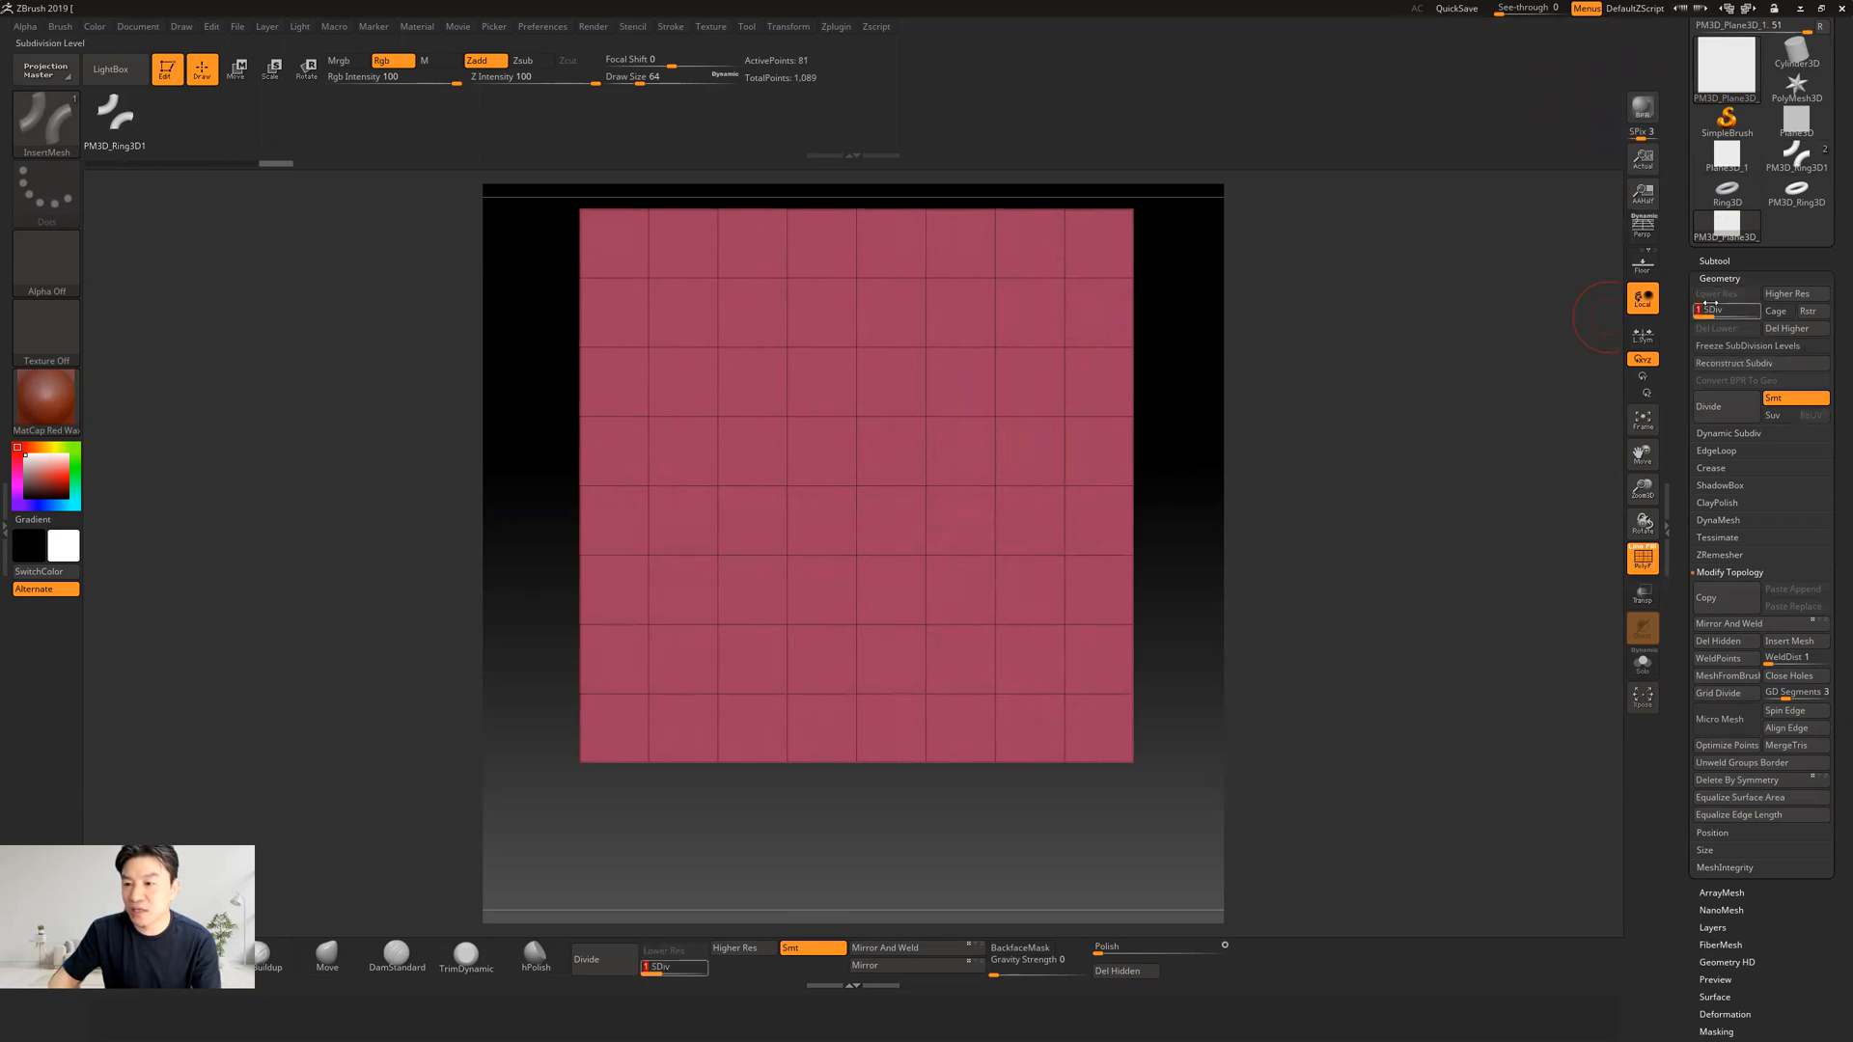
{"action": "left_click", "coordinate": [1799, 329]}
{"action": "left_click_drag", "start_coordinate": [1192, 423], "coordinate": [1215, 380]}
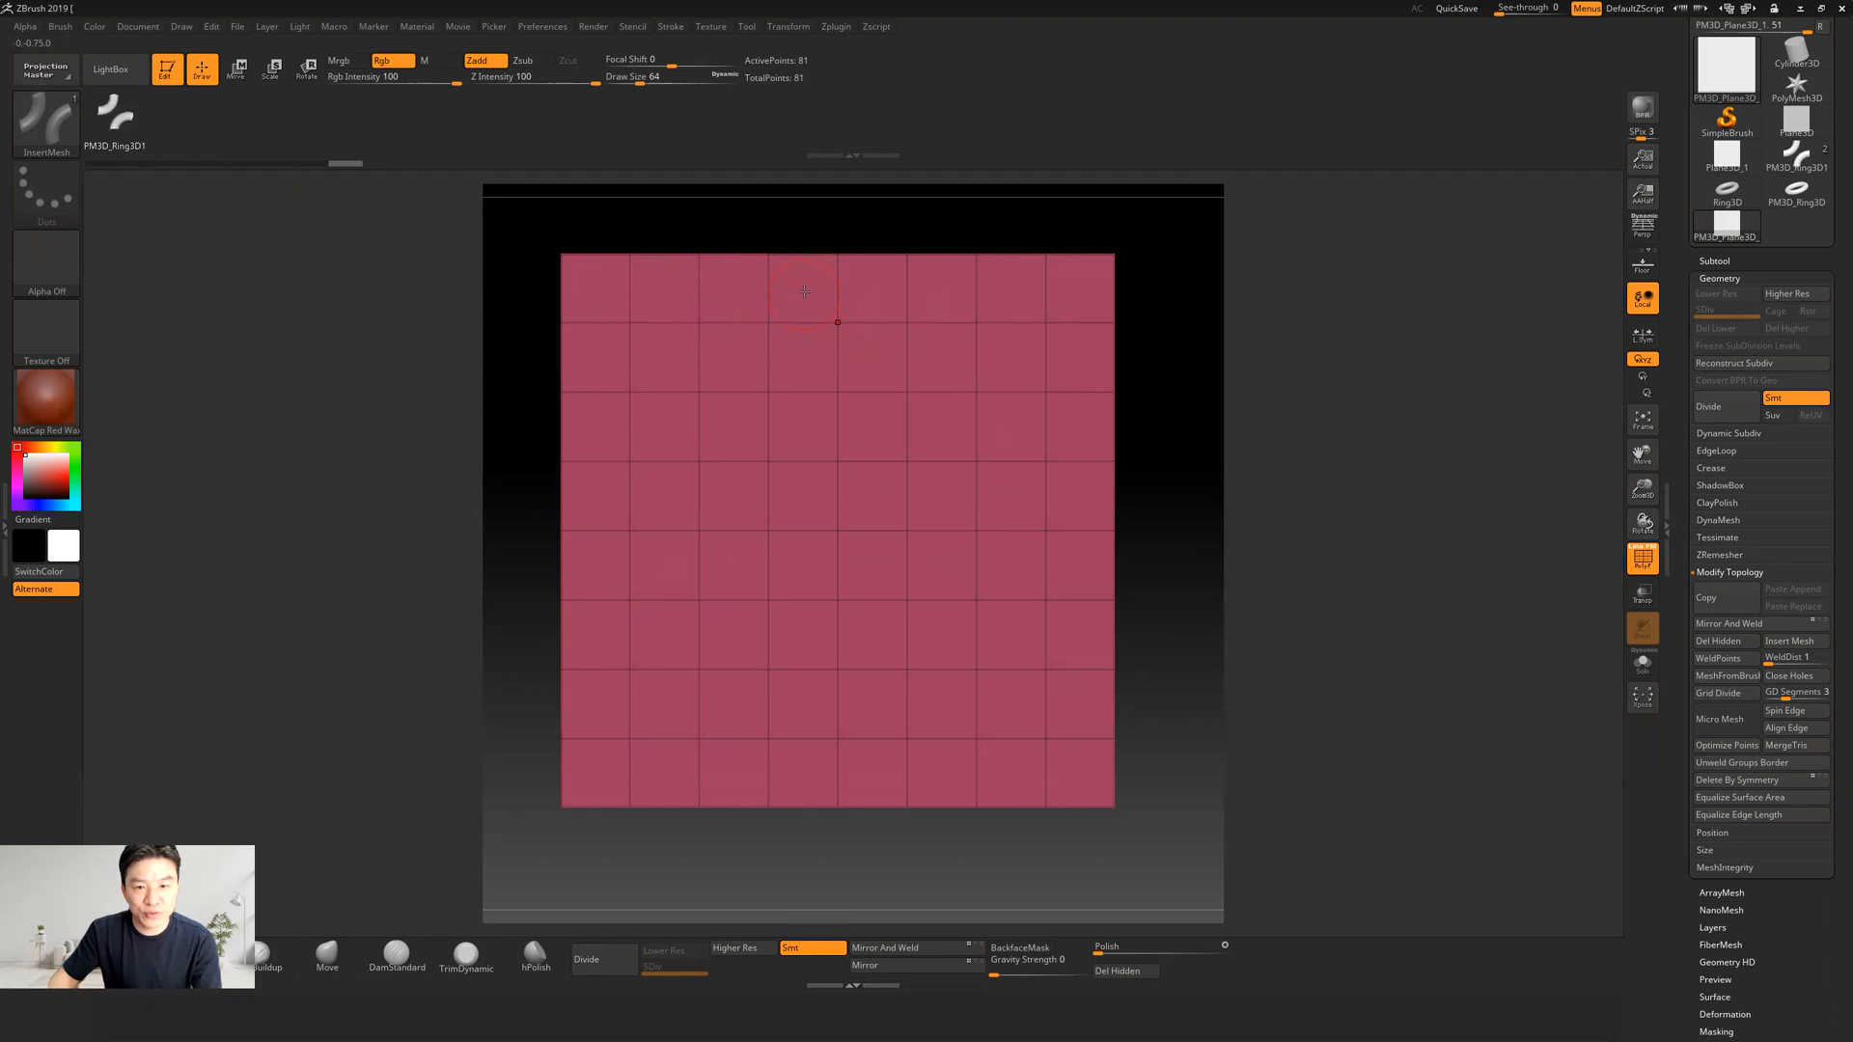
Step: Try drawing the arcs onto a polygon in the plane's upper row with the InsertMesh brush
{"action": "left_click_drag", "start_coordinate": [804, 296], "coordinate": [865, 310]}
{"action": "mouse_move", "coordinate": [1168, 385]}
{"action": "left_mouse_down"}
{"action": "mouse_move", "coordinate": [1206, 371]}
{"action": "mouse_move", "coordinate": [1160, 369]}
{"action": "left_mouse_up"}
{"action": "key", "text": "ctrl+z"}
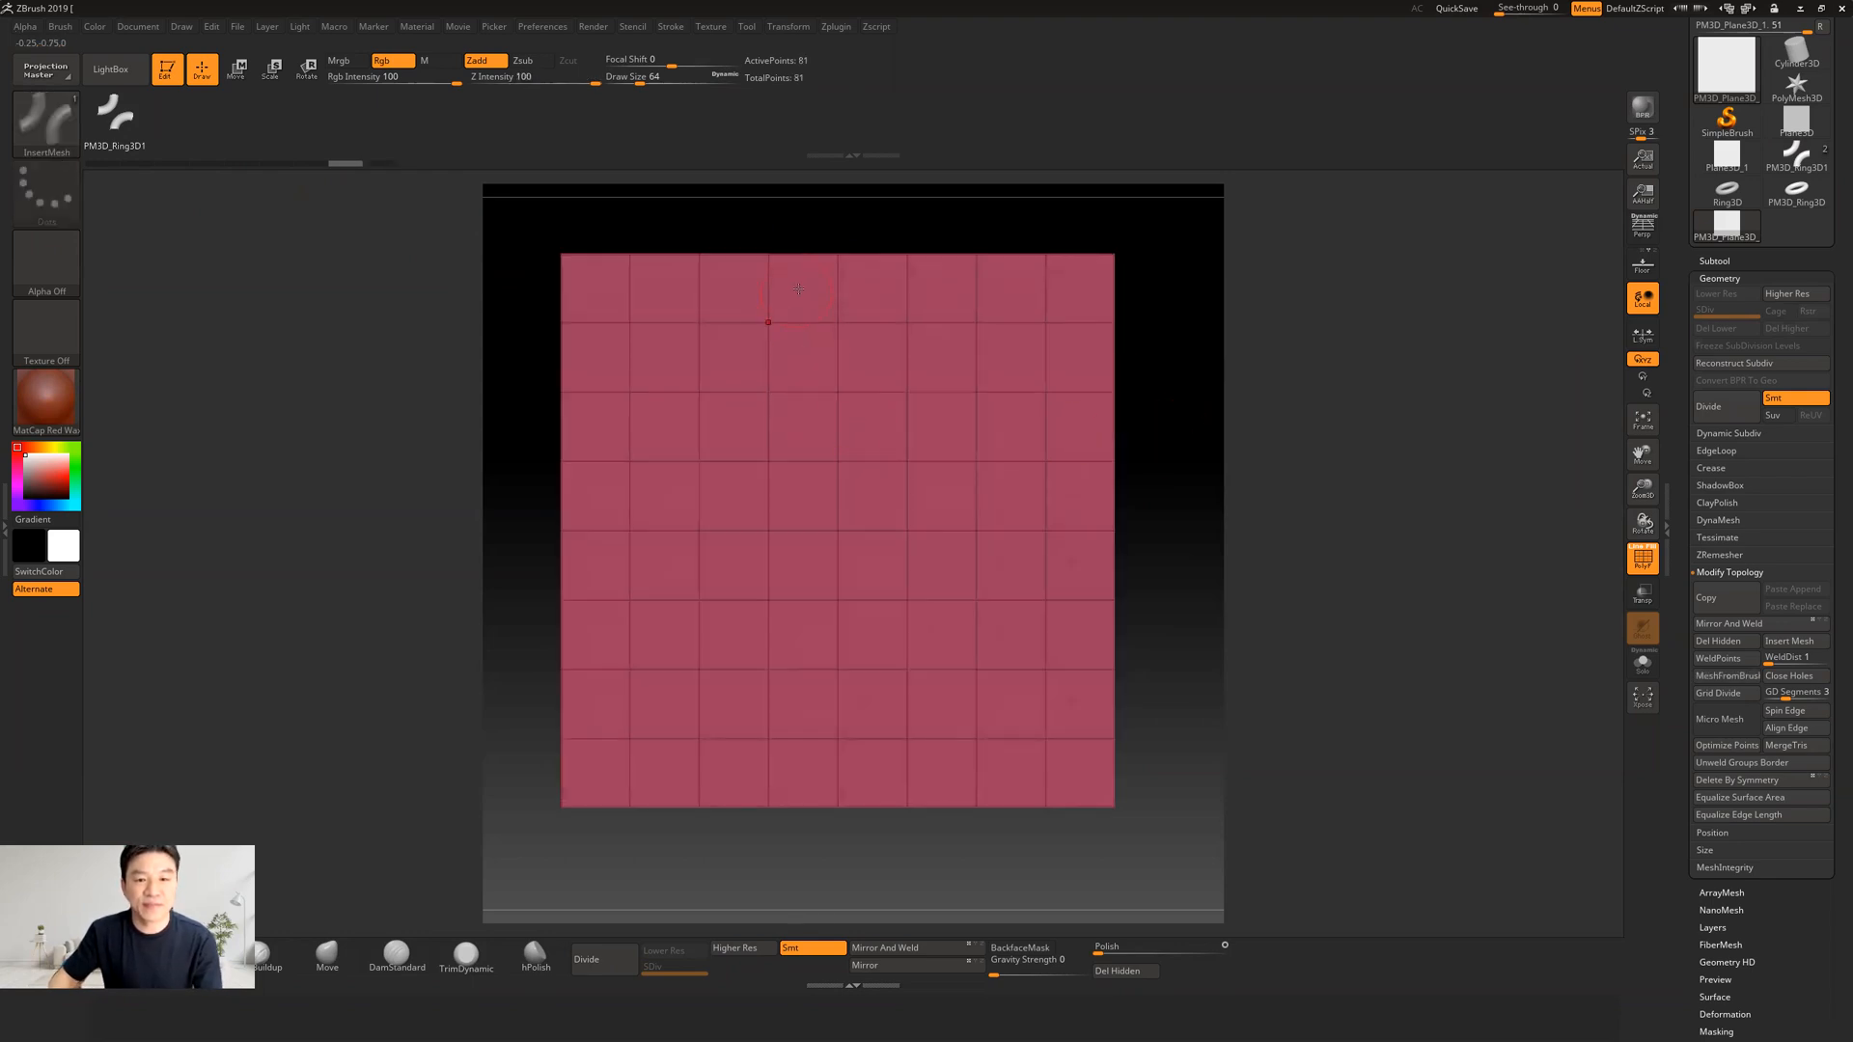
{"action": "left_click_drag", "start_coordinate": [804, 294], "coordinate": [821, 340]}
{"action": "key", "text": "ctrl+z"}
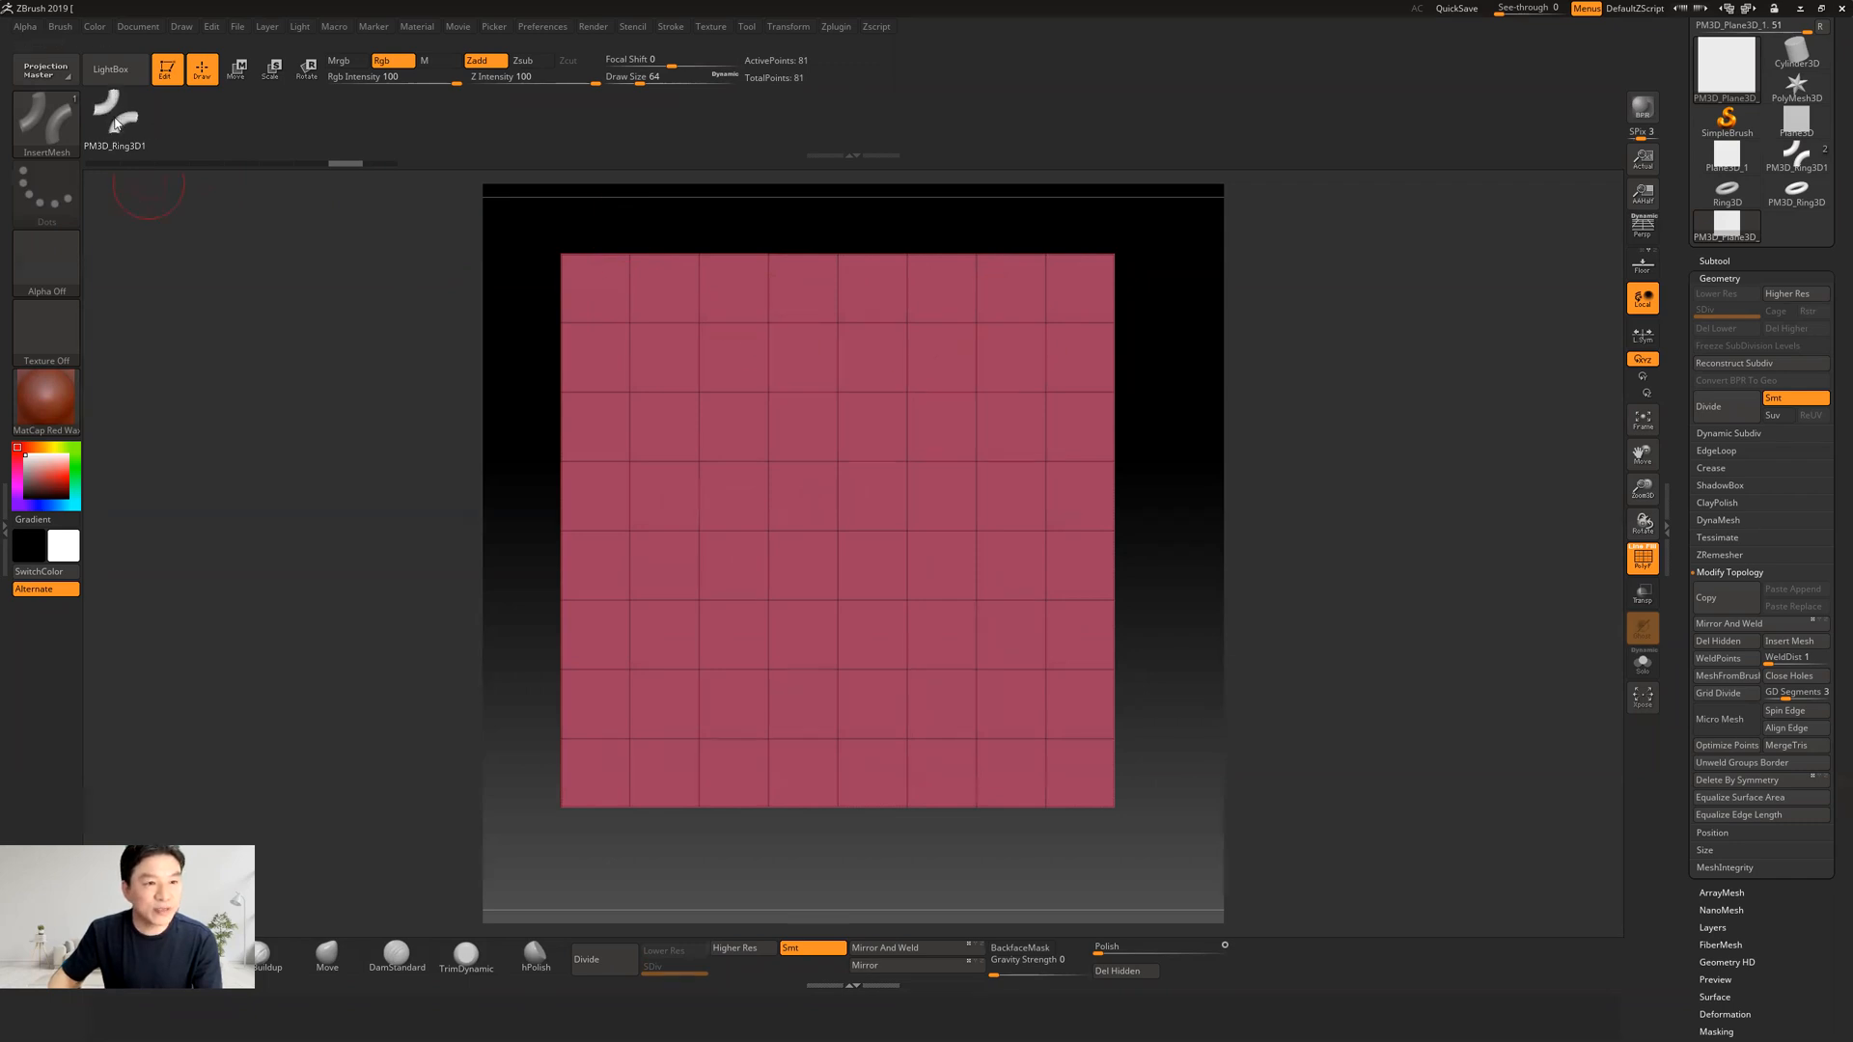
Step: Create a NanoMesh brush from the arcs and try inserting it on a single polygon in the plane's upper row
{"action": "left_click", "coordinate": [49, 121]}
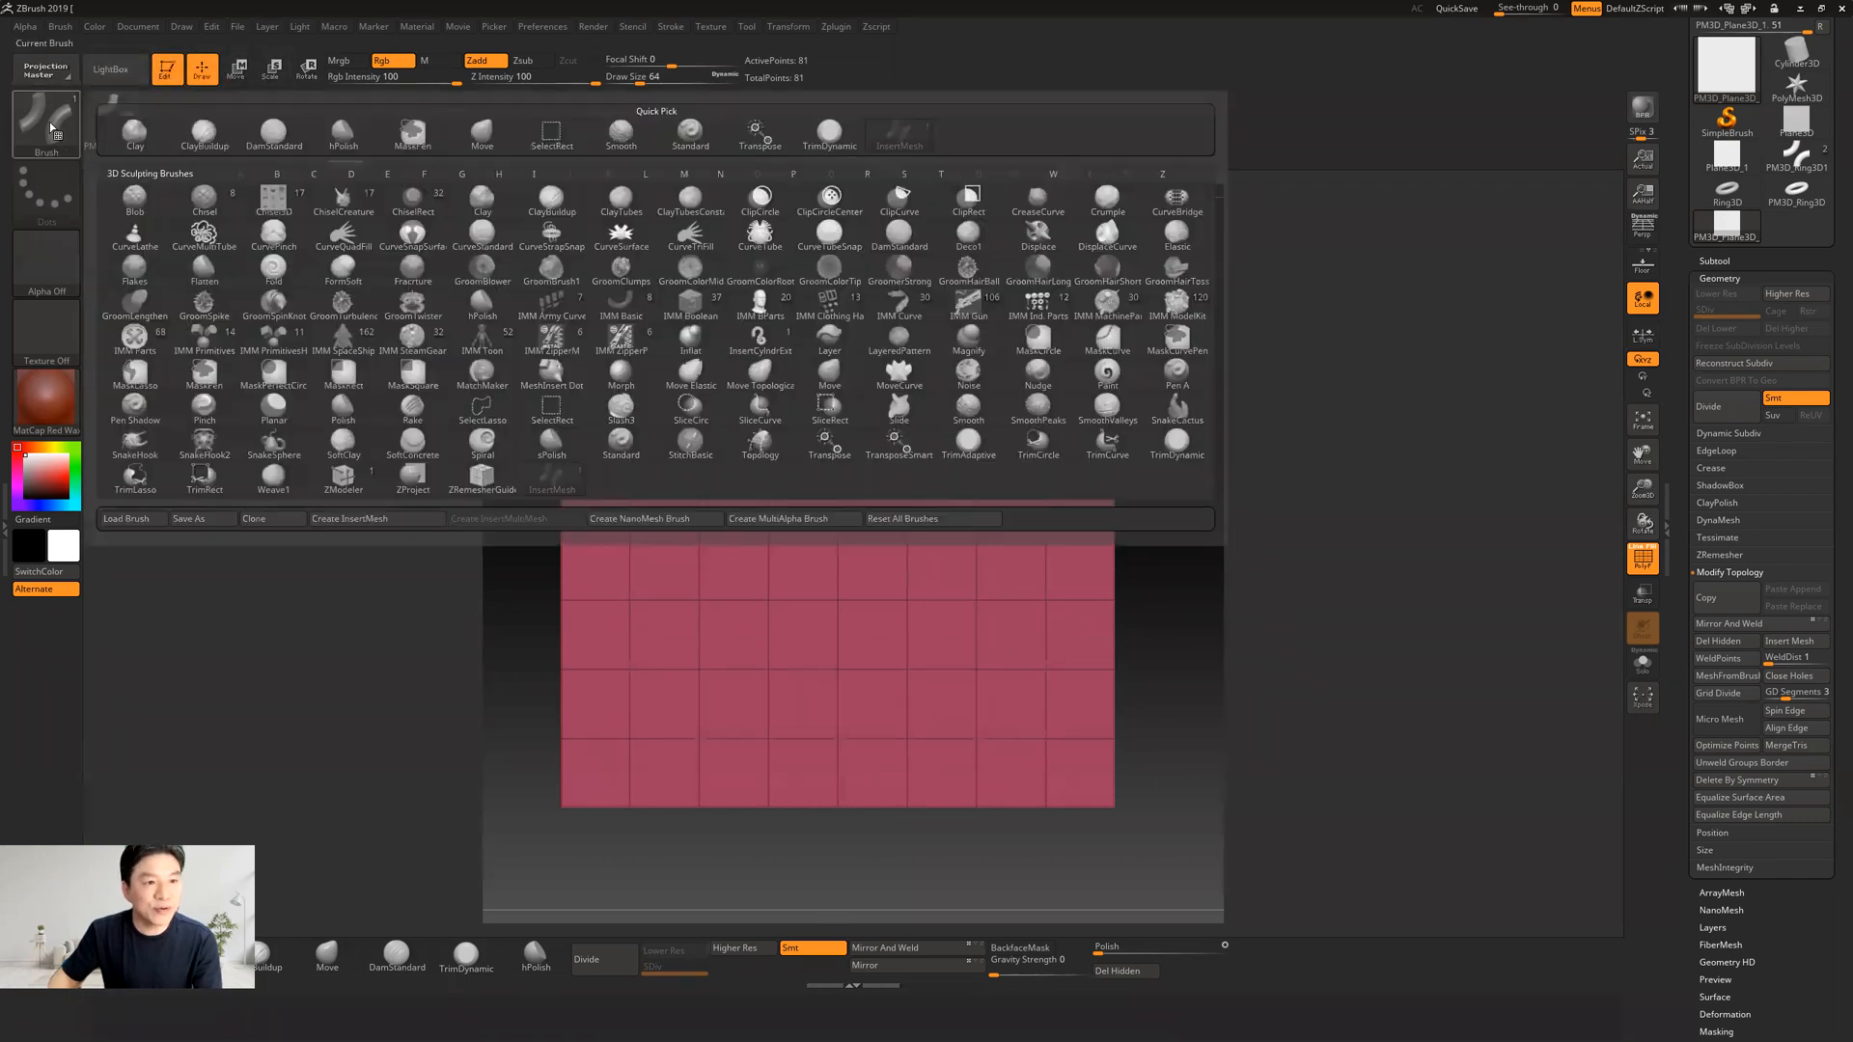
{"action": "left_click", "coordinate": [650, 521]}
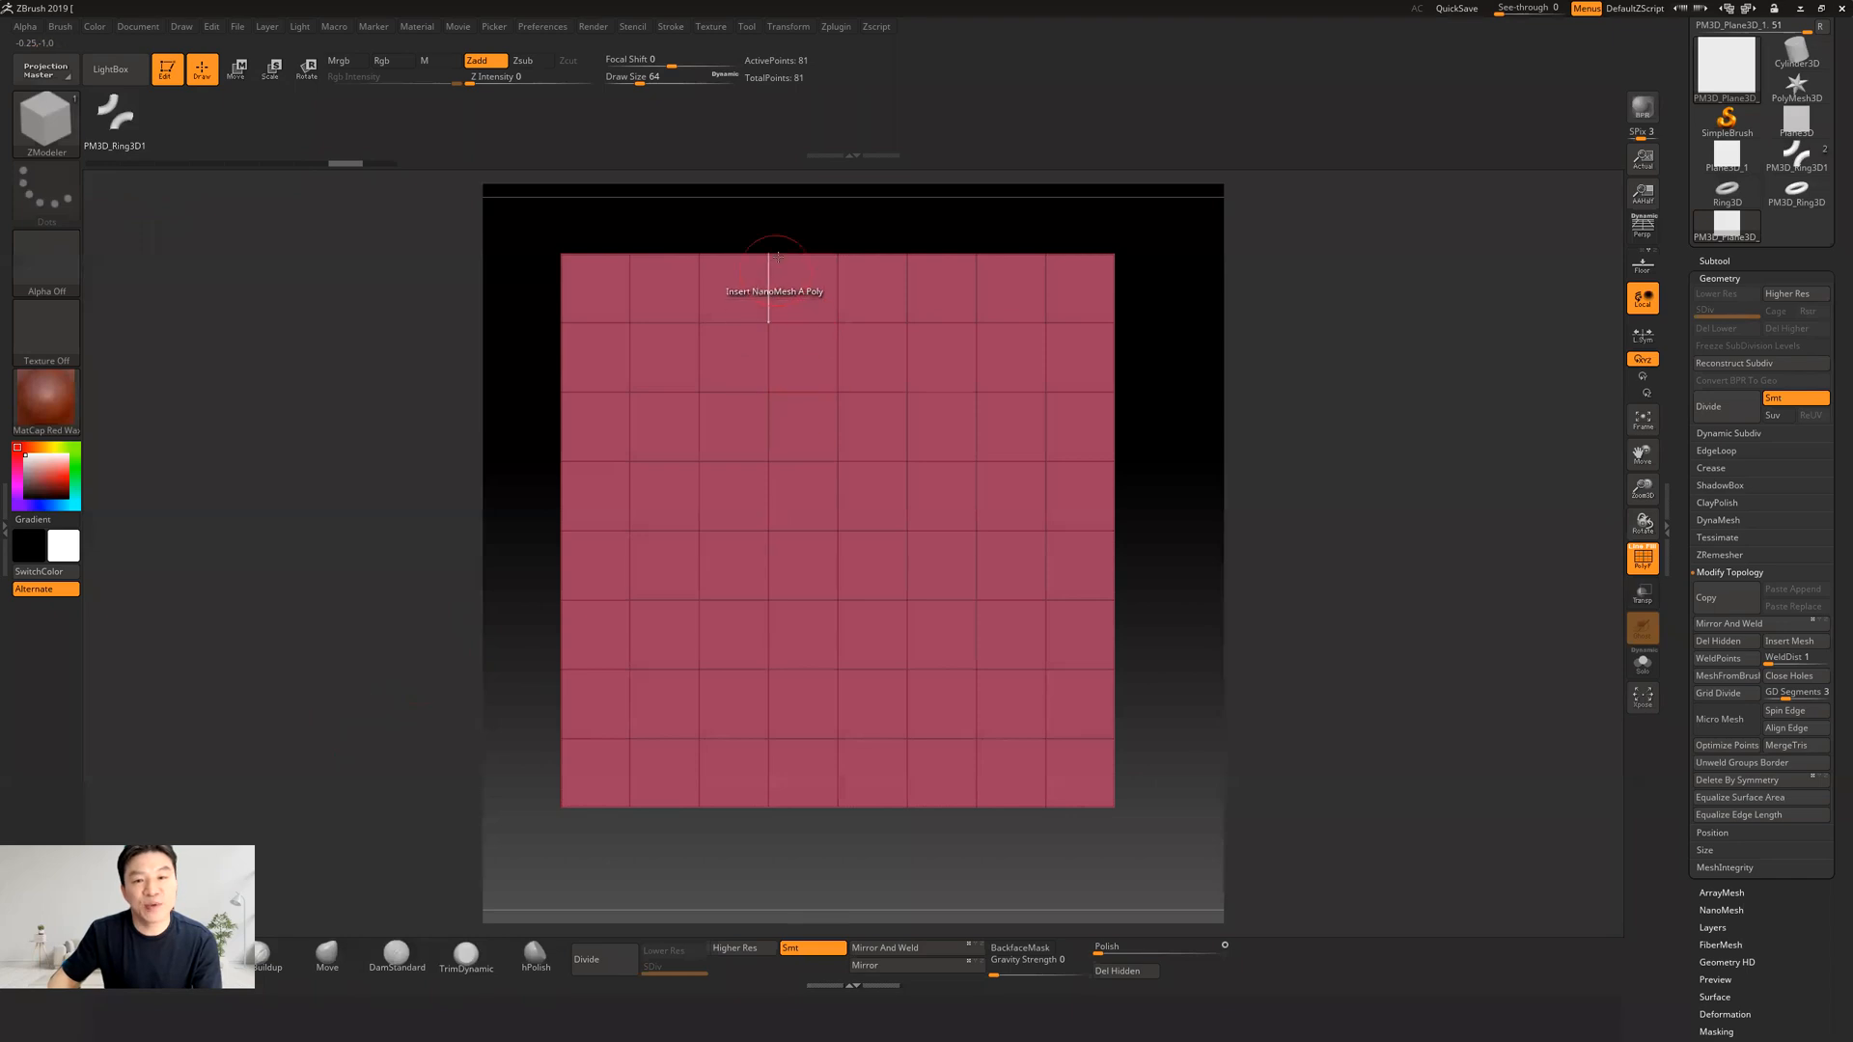
{"action": "left_click_drag", "start_coordinate": [803, 286], "coordinate": [929, 262]}
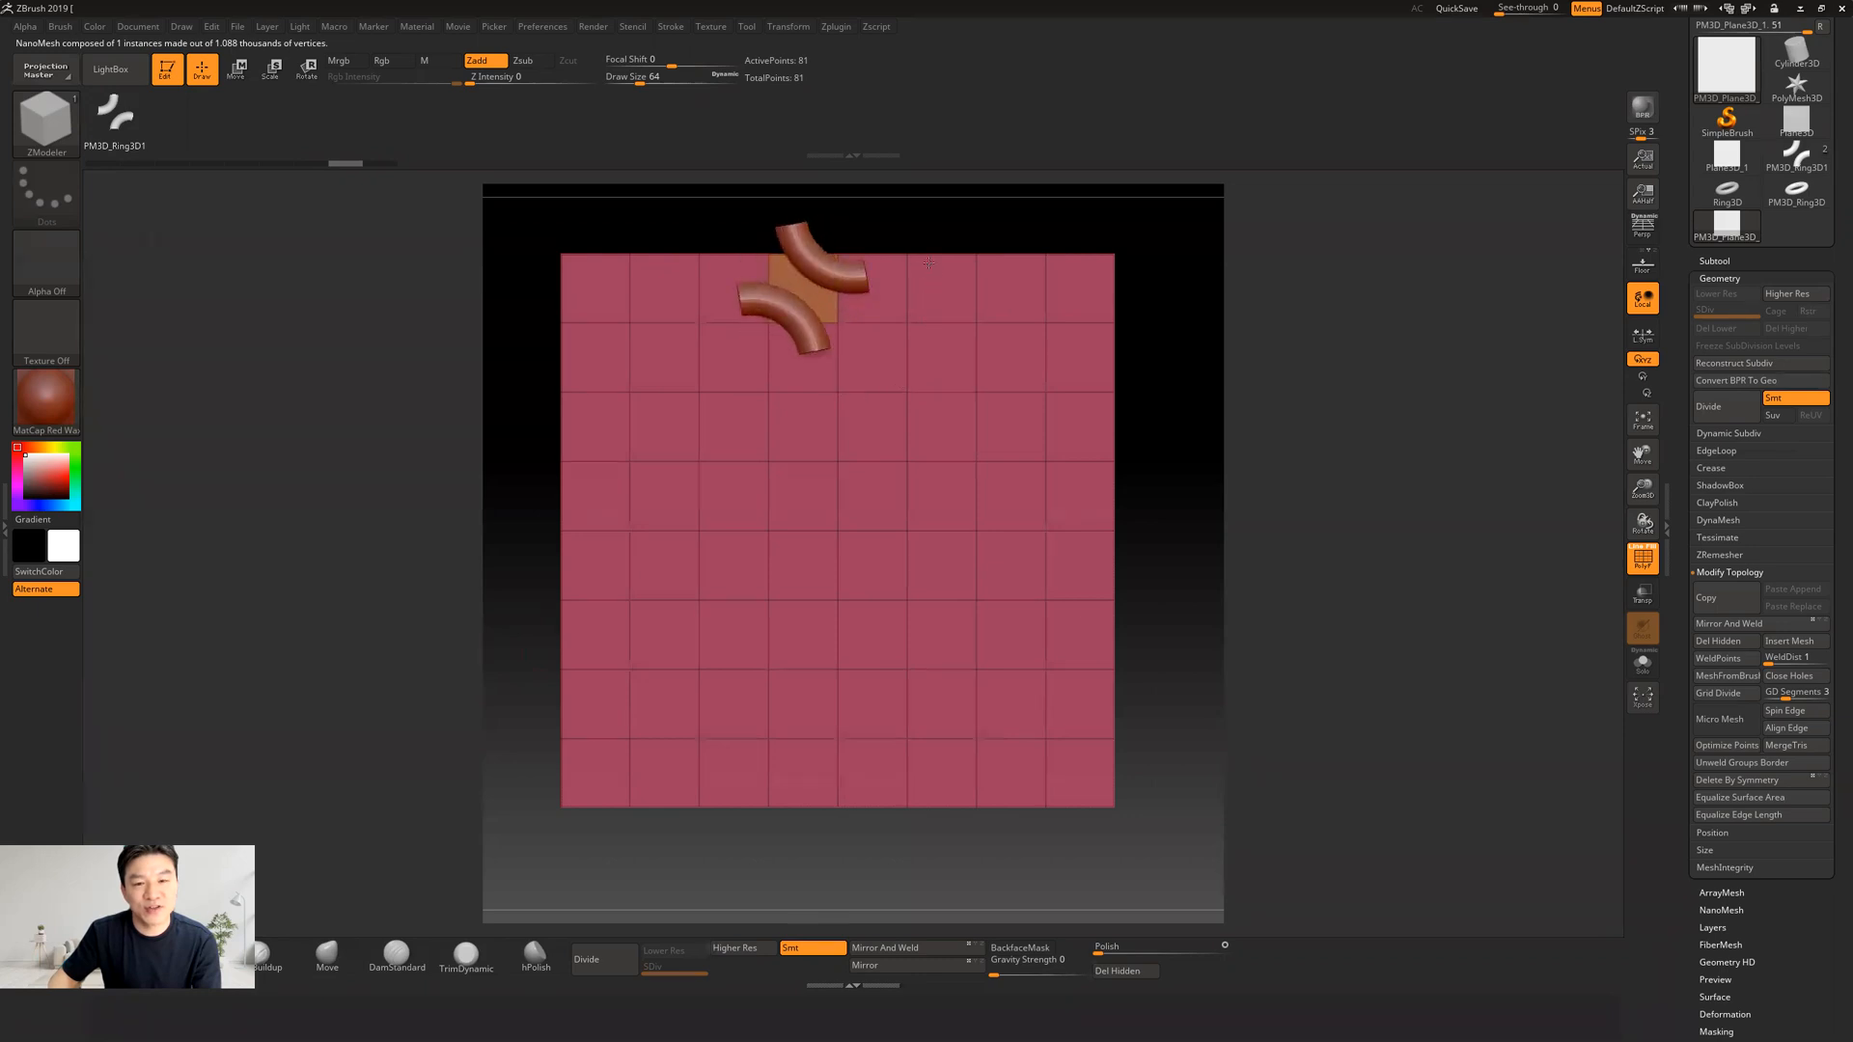
{"action": "key", "text": "ctrl+z"}
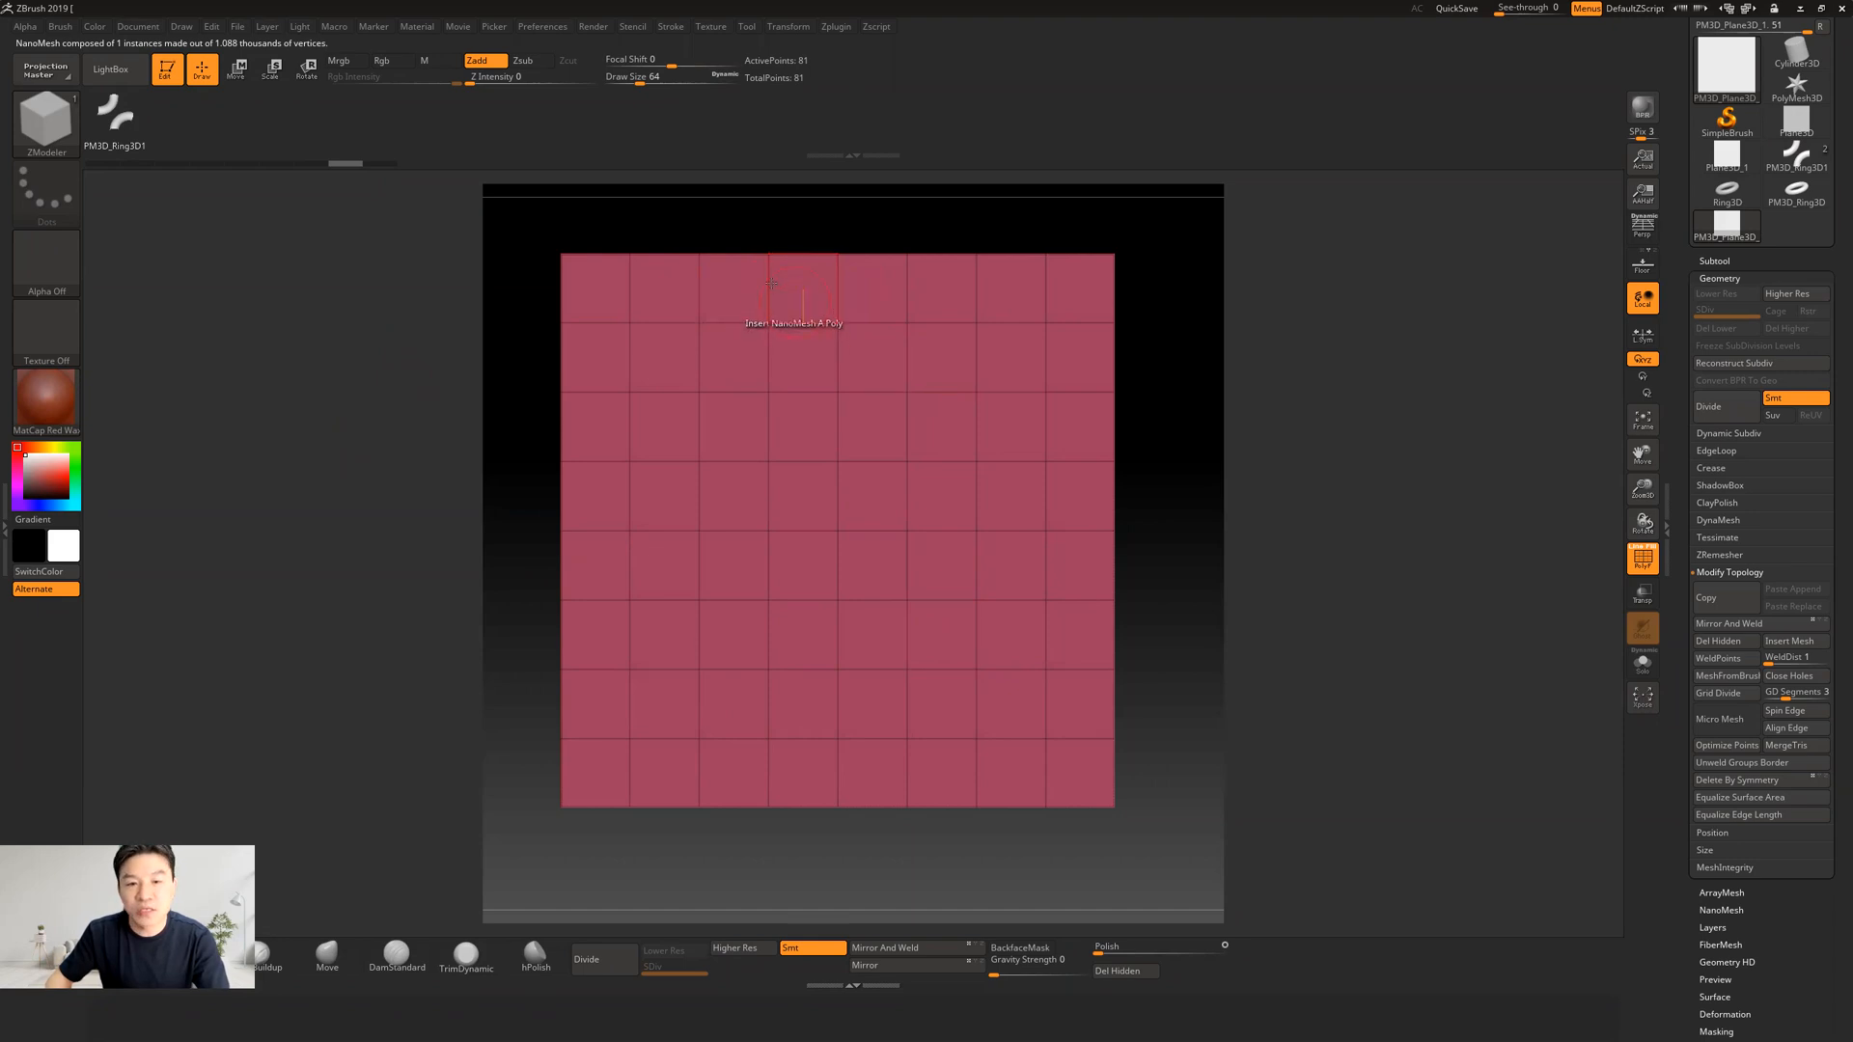
Step: Set the Insert NanoMesh target to All Polygons and insert the arcs across the whole plane
{"action": "key", "text": "space"}
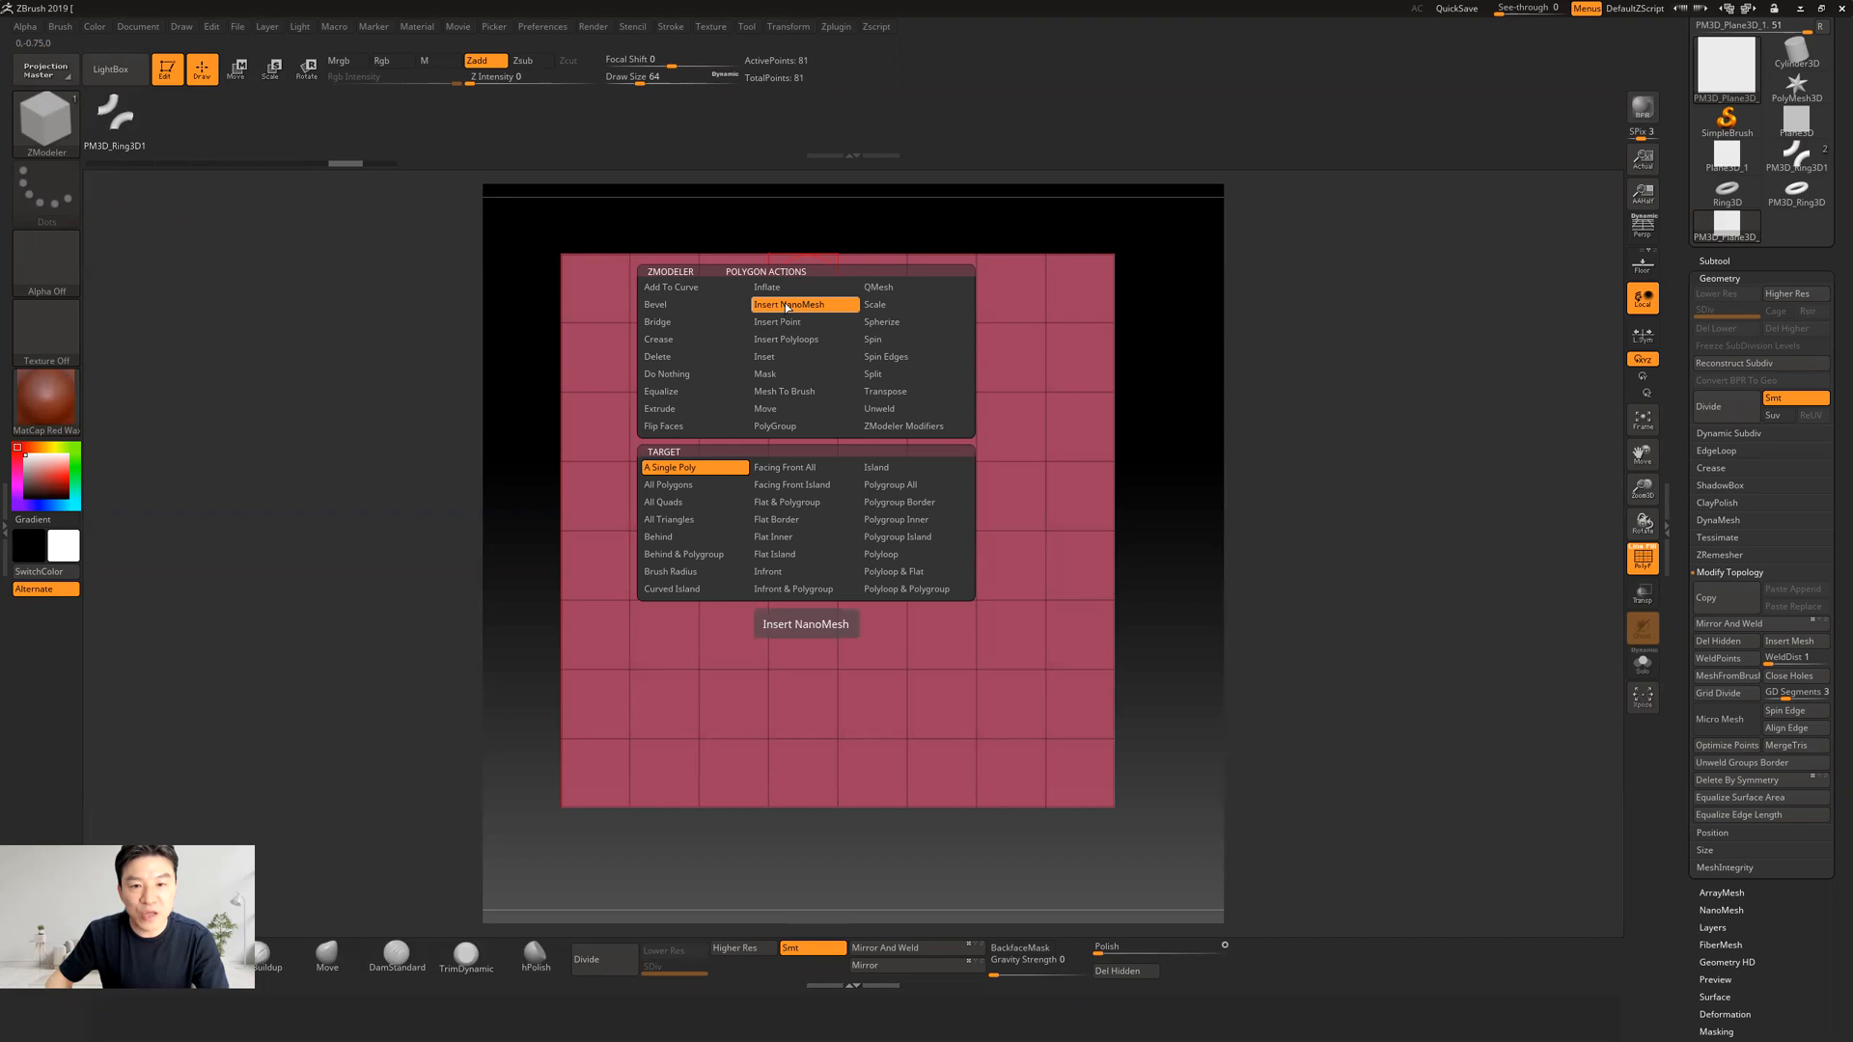
{"action": "left_click", "coordinate": [678, 485]}
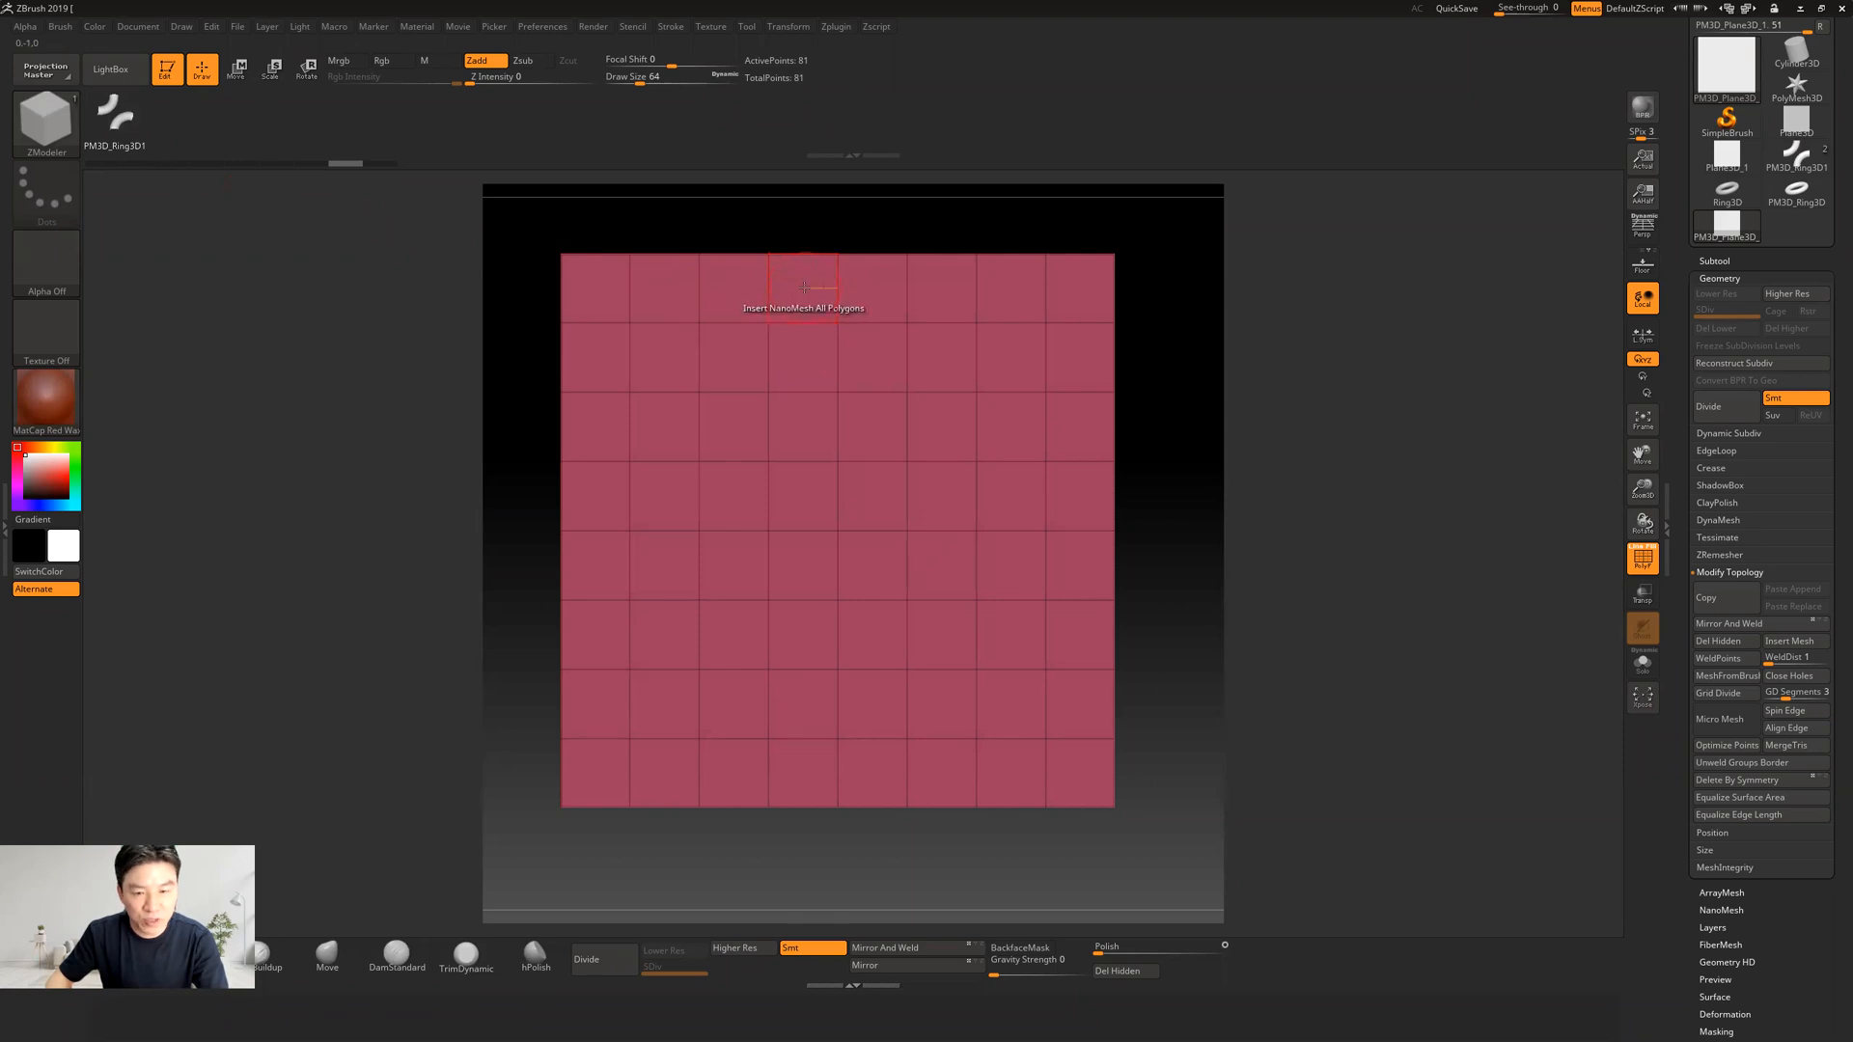
{"action": "key", "text": "space"}
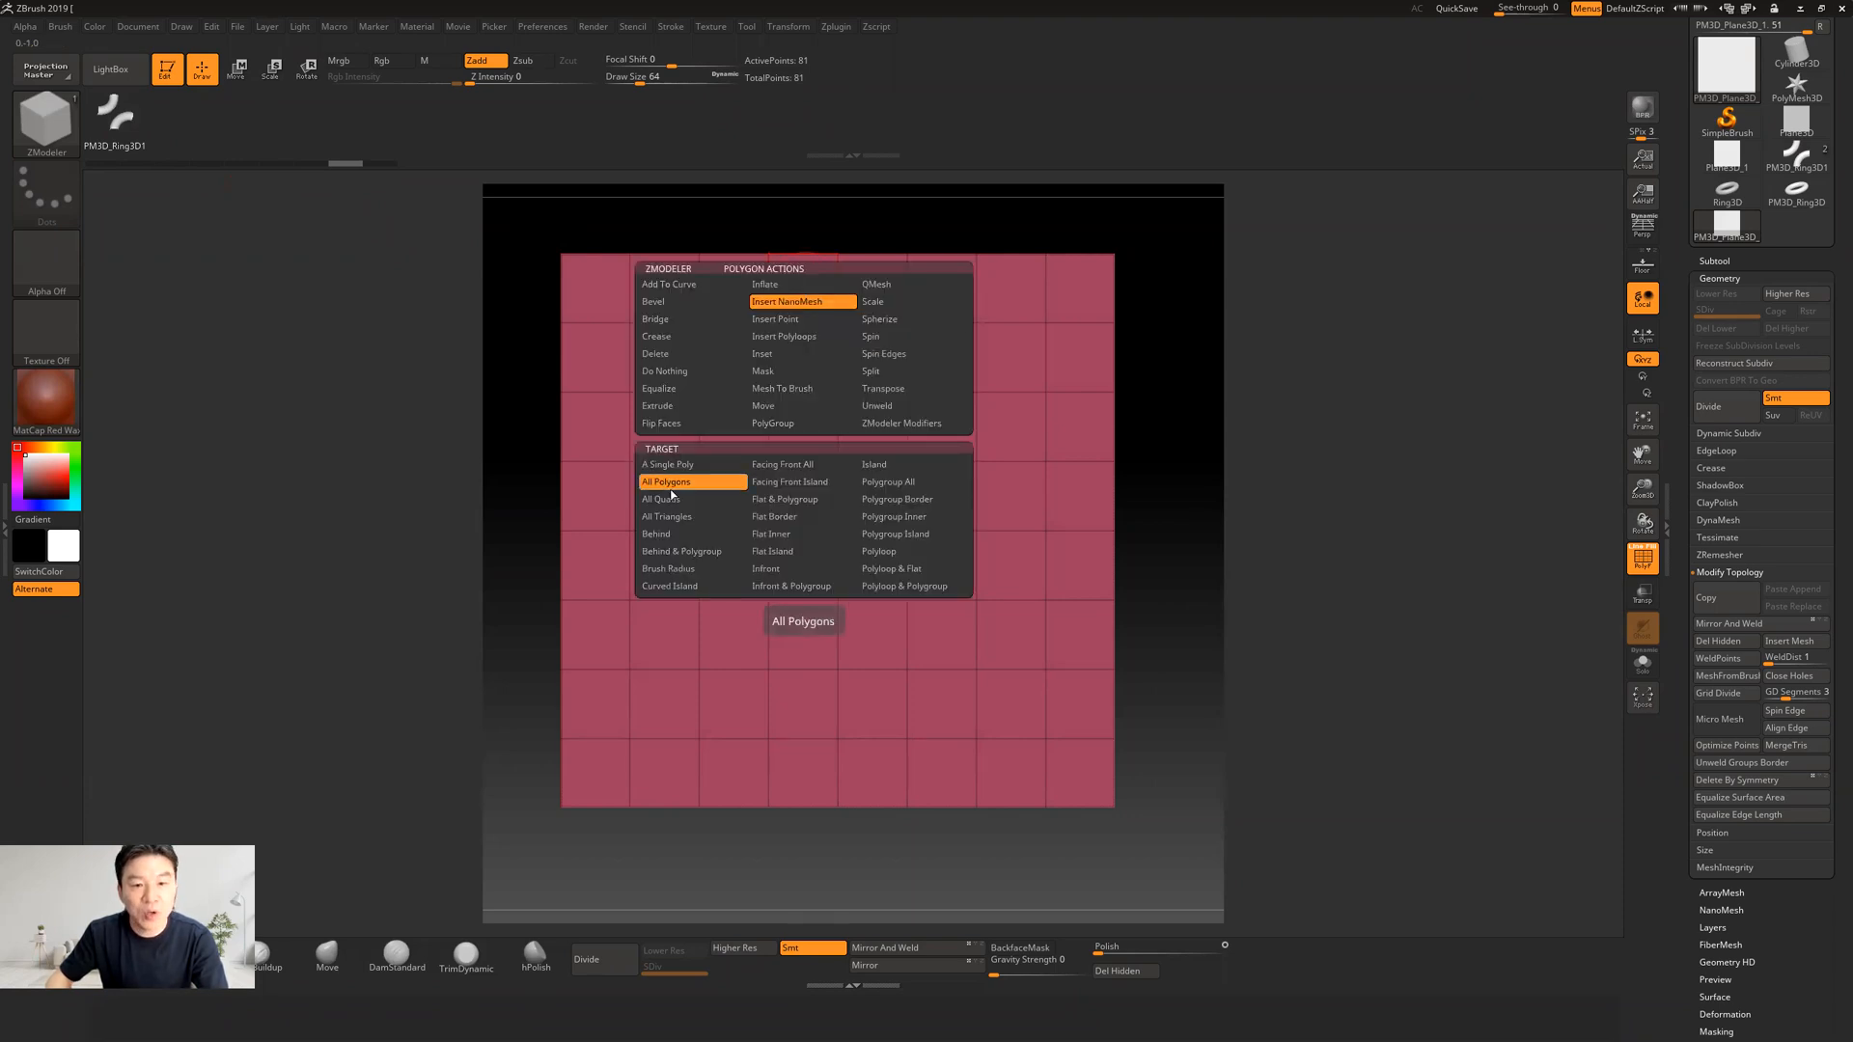
{"action": "left_click", "coordinate": [653, 493]}
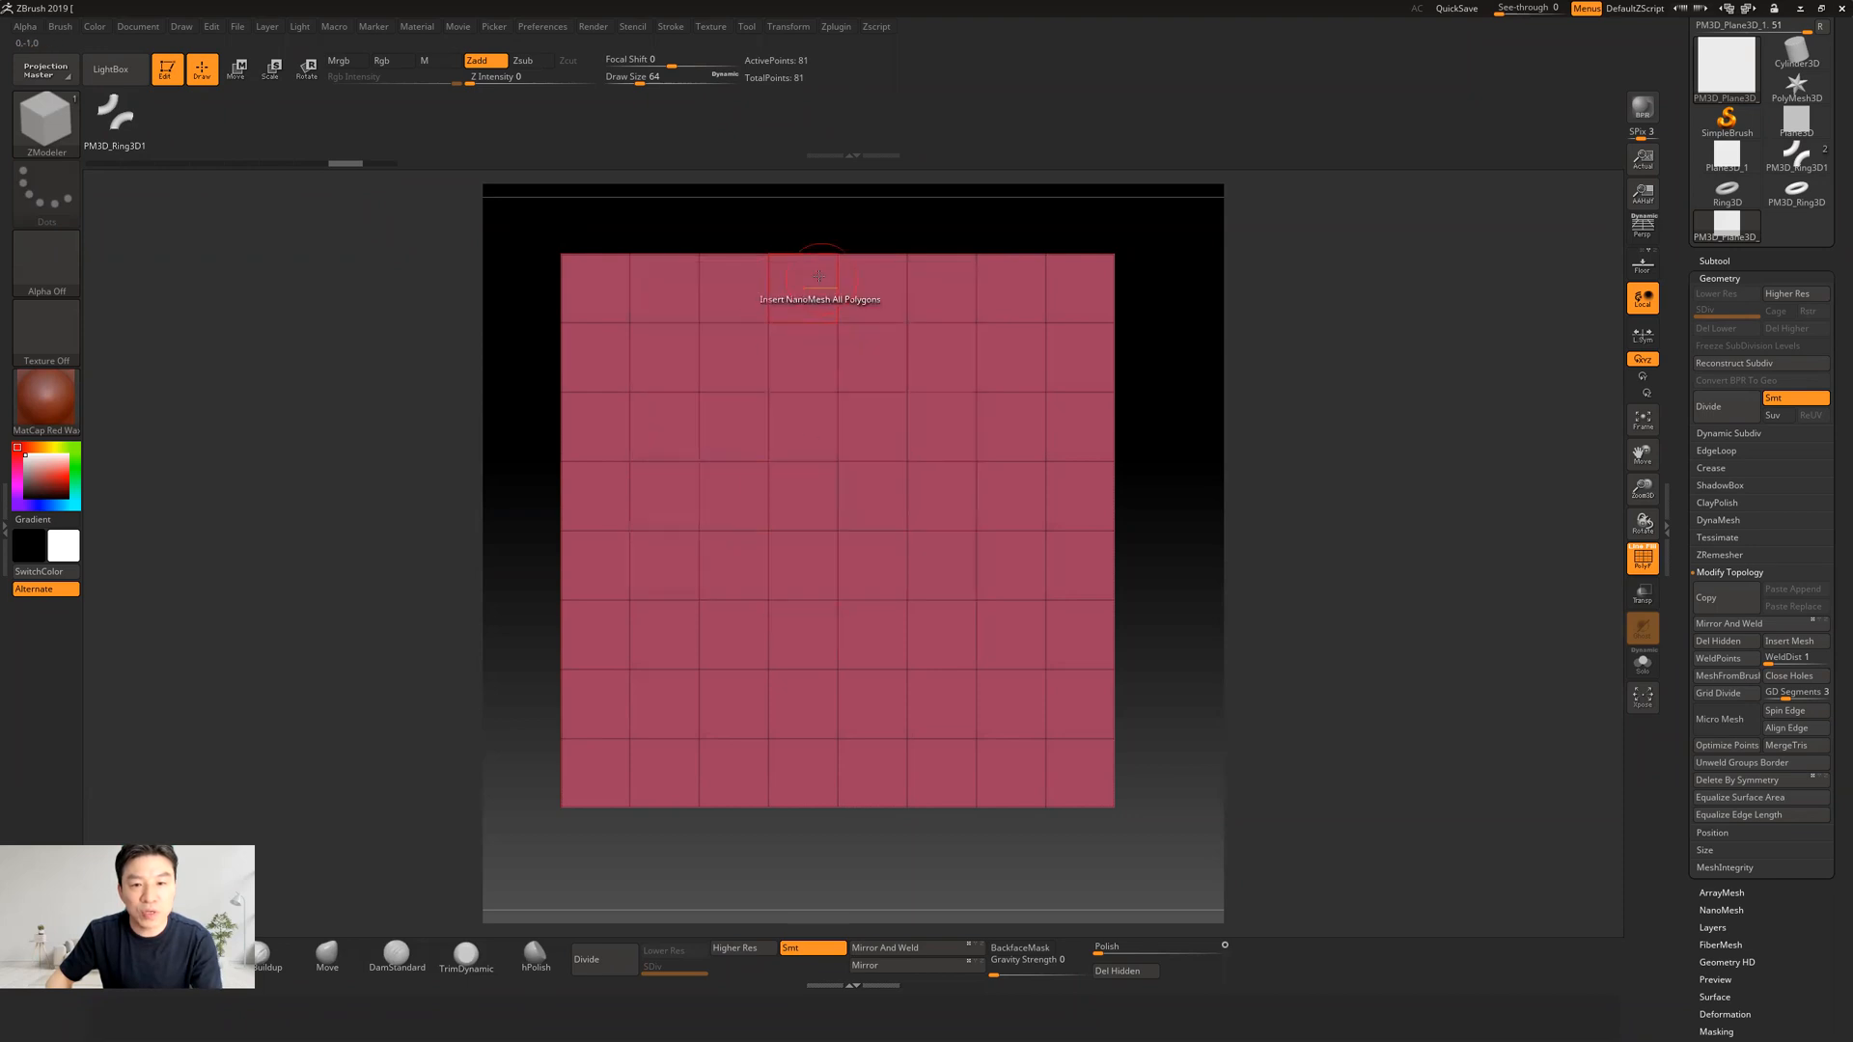
{"action": "left_click_drag", "start_coordinate": [803, 285], "coordinate": [817, 349]}
{"action": "left_click_drag", "start_coordinate": [1206, 580], "coordinate": [1281, 599]}
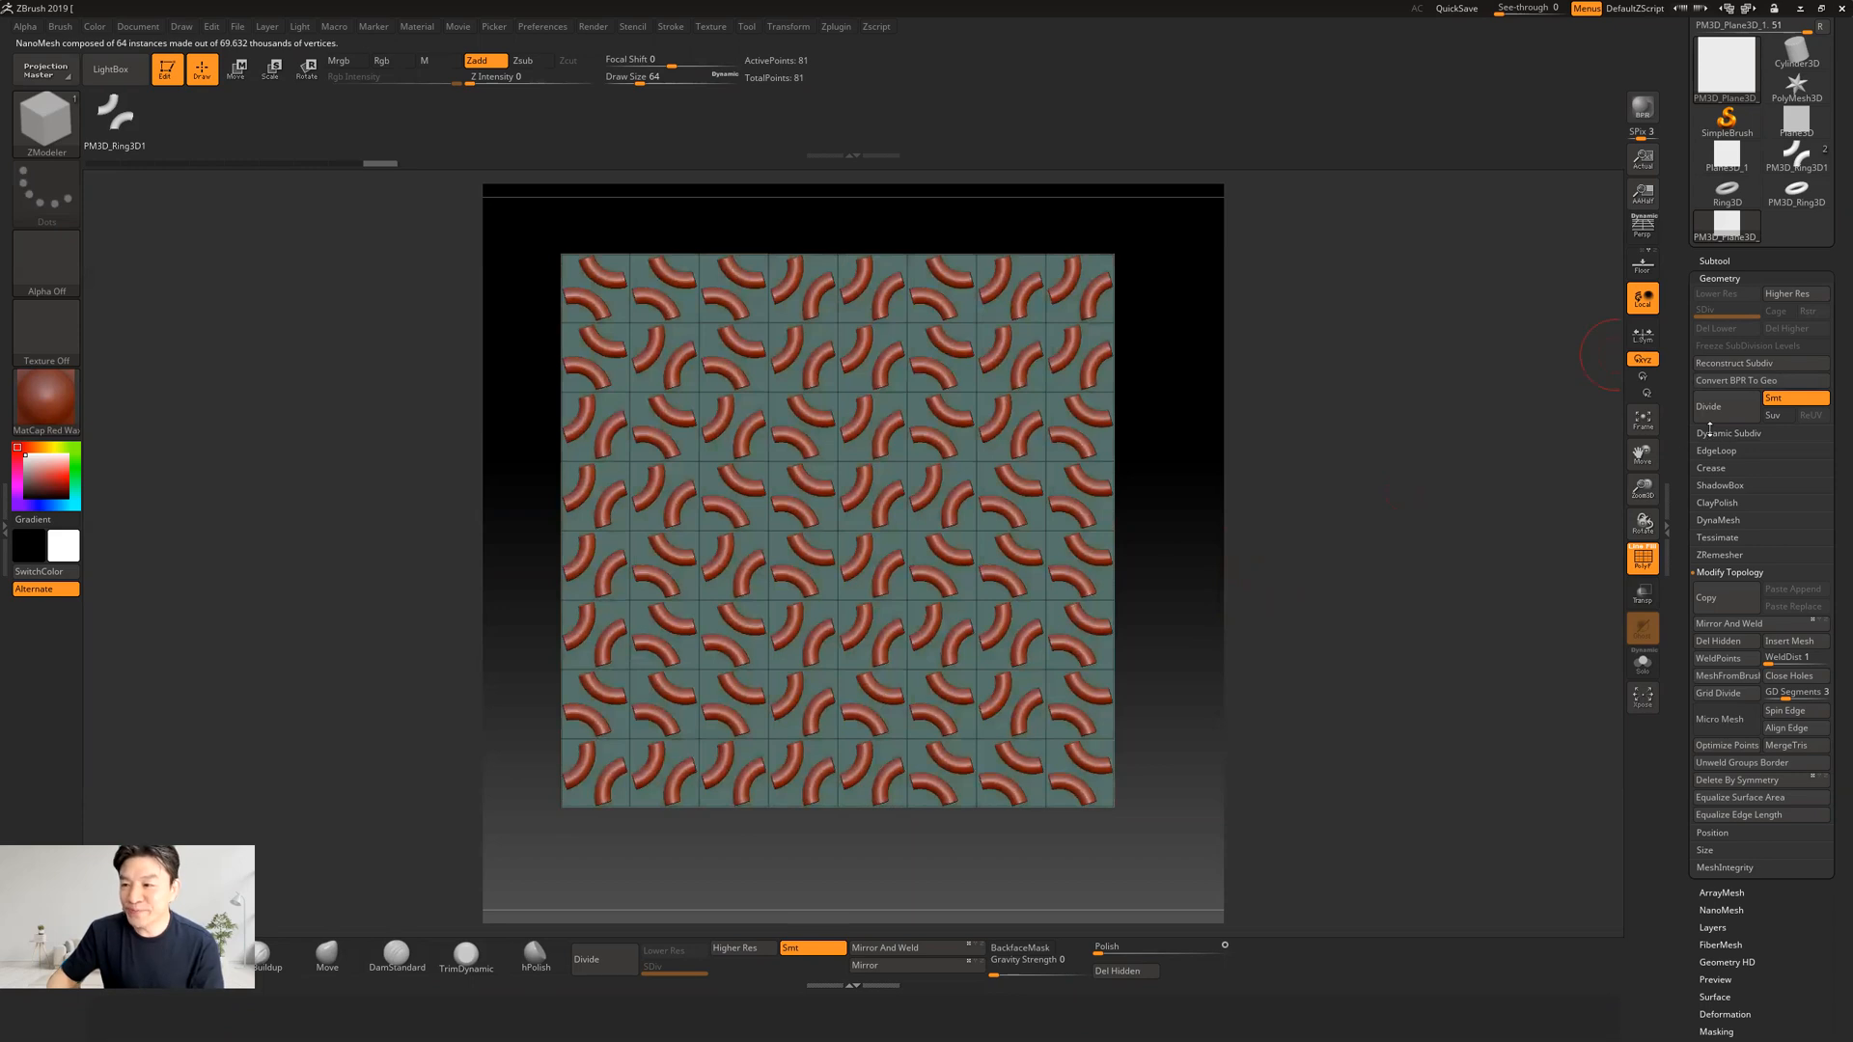
Step: In the NanoMesh settings, switch the arcs' placement to Fill and set their Size to 1
{"action": "left_click_drag", "start_coordinate": [1682, 490], "coordinate": [1676, 368]}
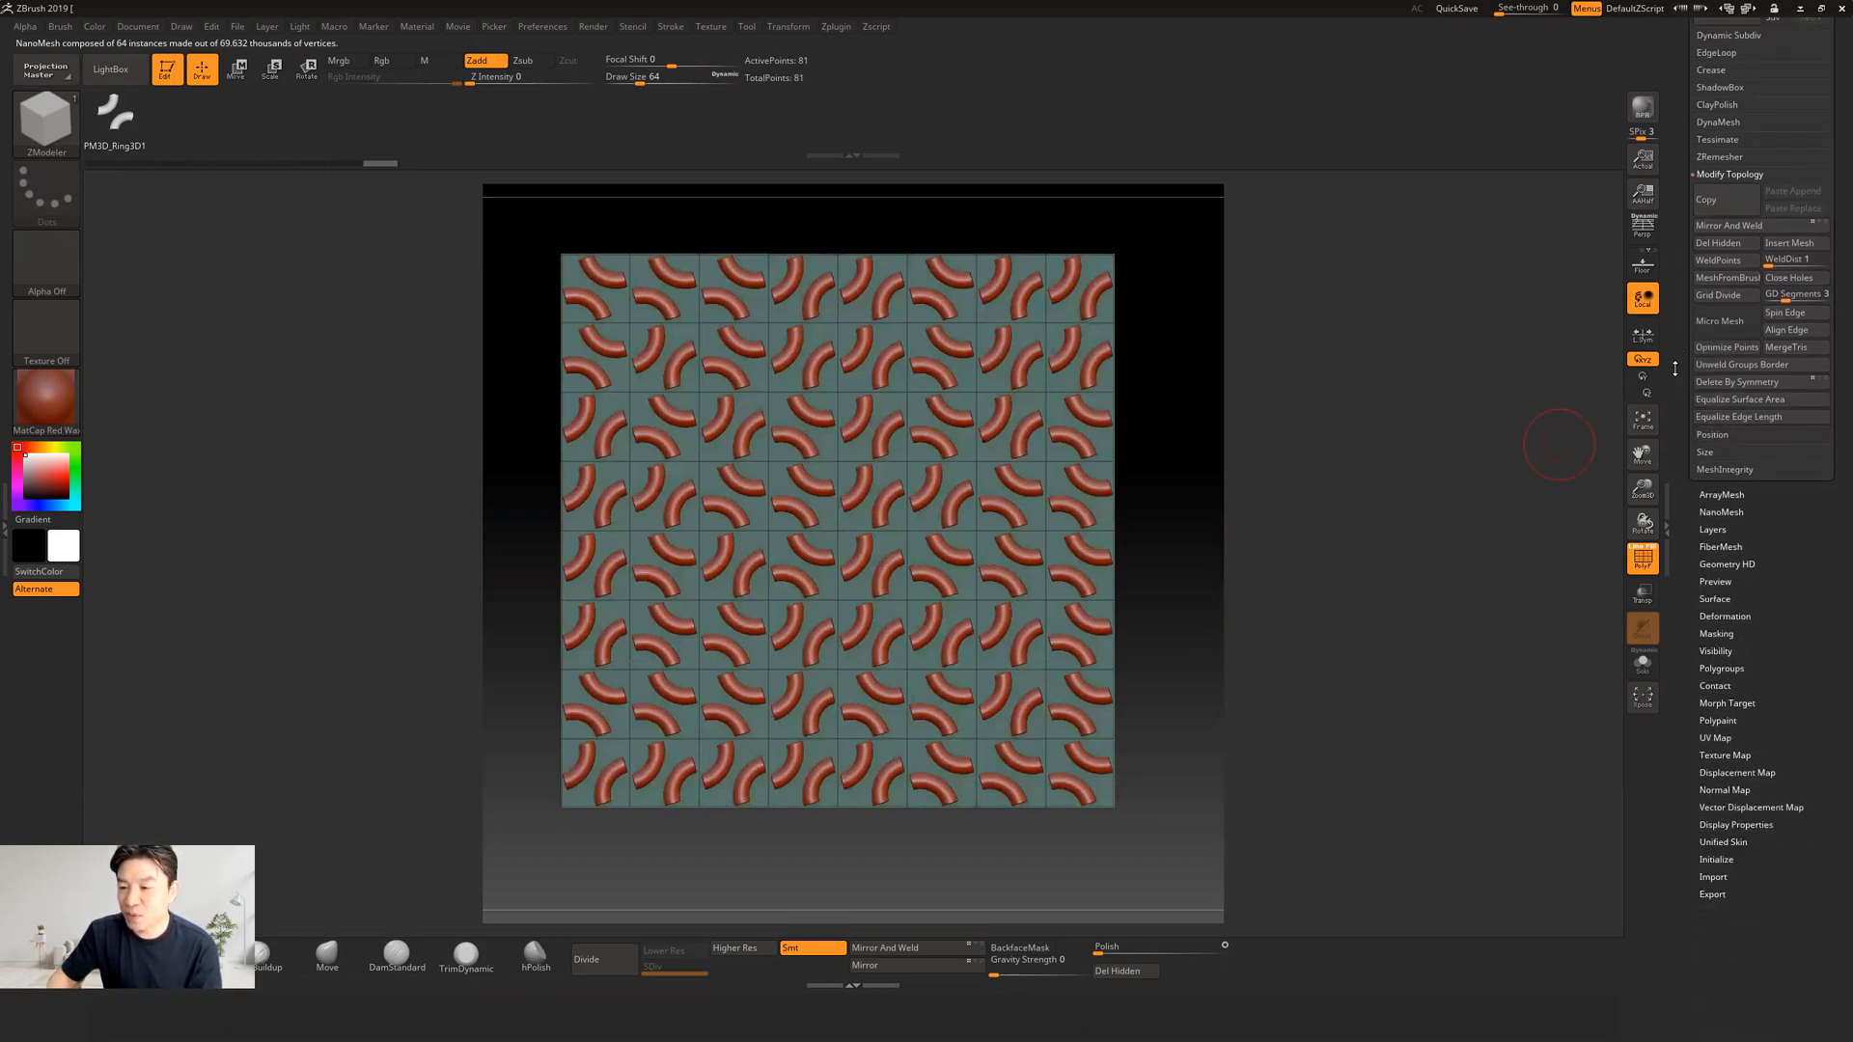
{"action": "left_click_drag", "start_coordinate": [1699, 518], "coordinate": [1673, 547]}
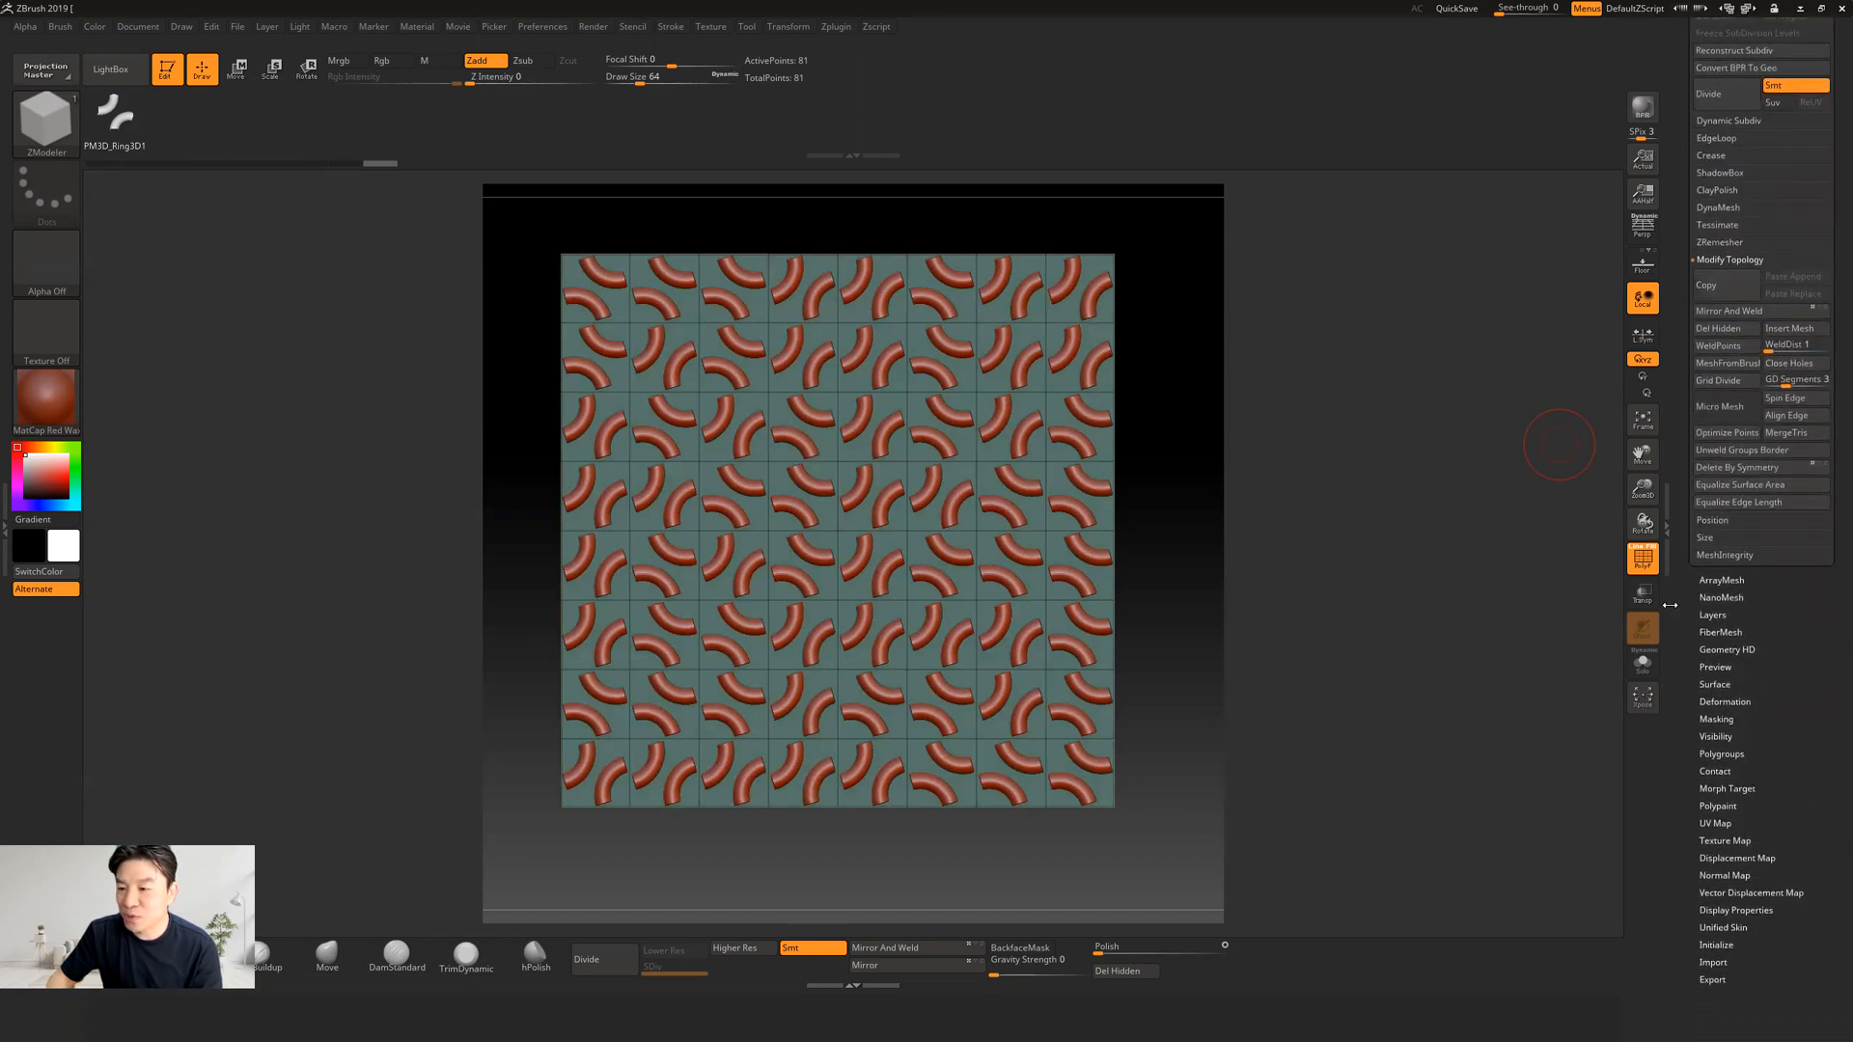
{"action": "left_click", "coordinate": [1714, 598]}
{"action": "left_click_drag", "start_coordinate": [1787, 603], "coordinate": [1784, 809]}
{"action": "mouse_move", "coordinate": [1723, 258]}
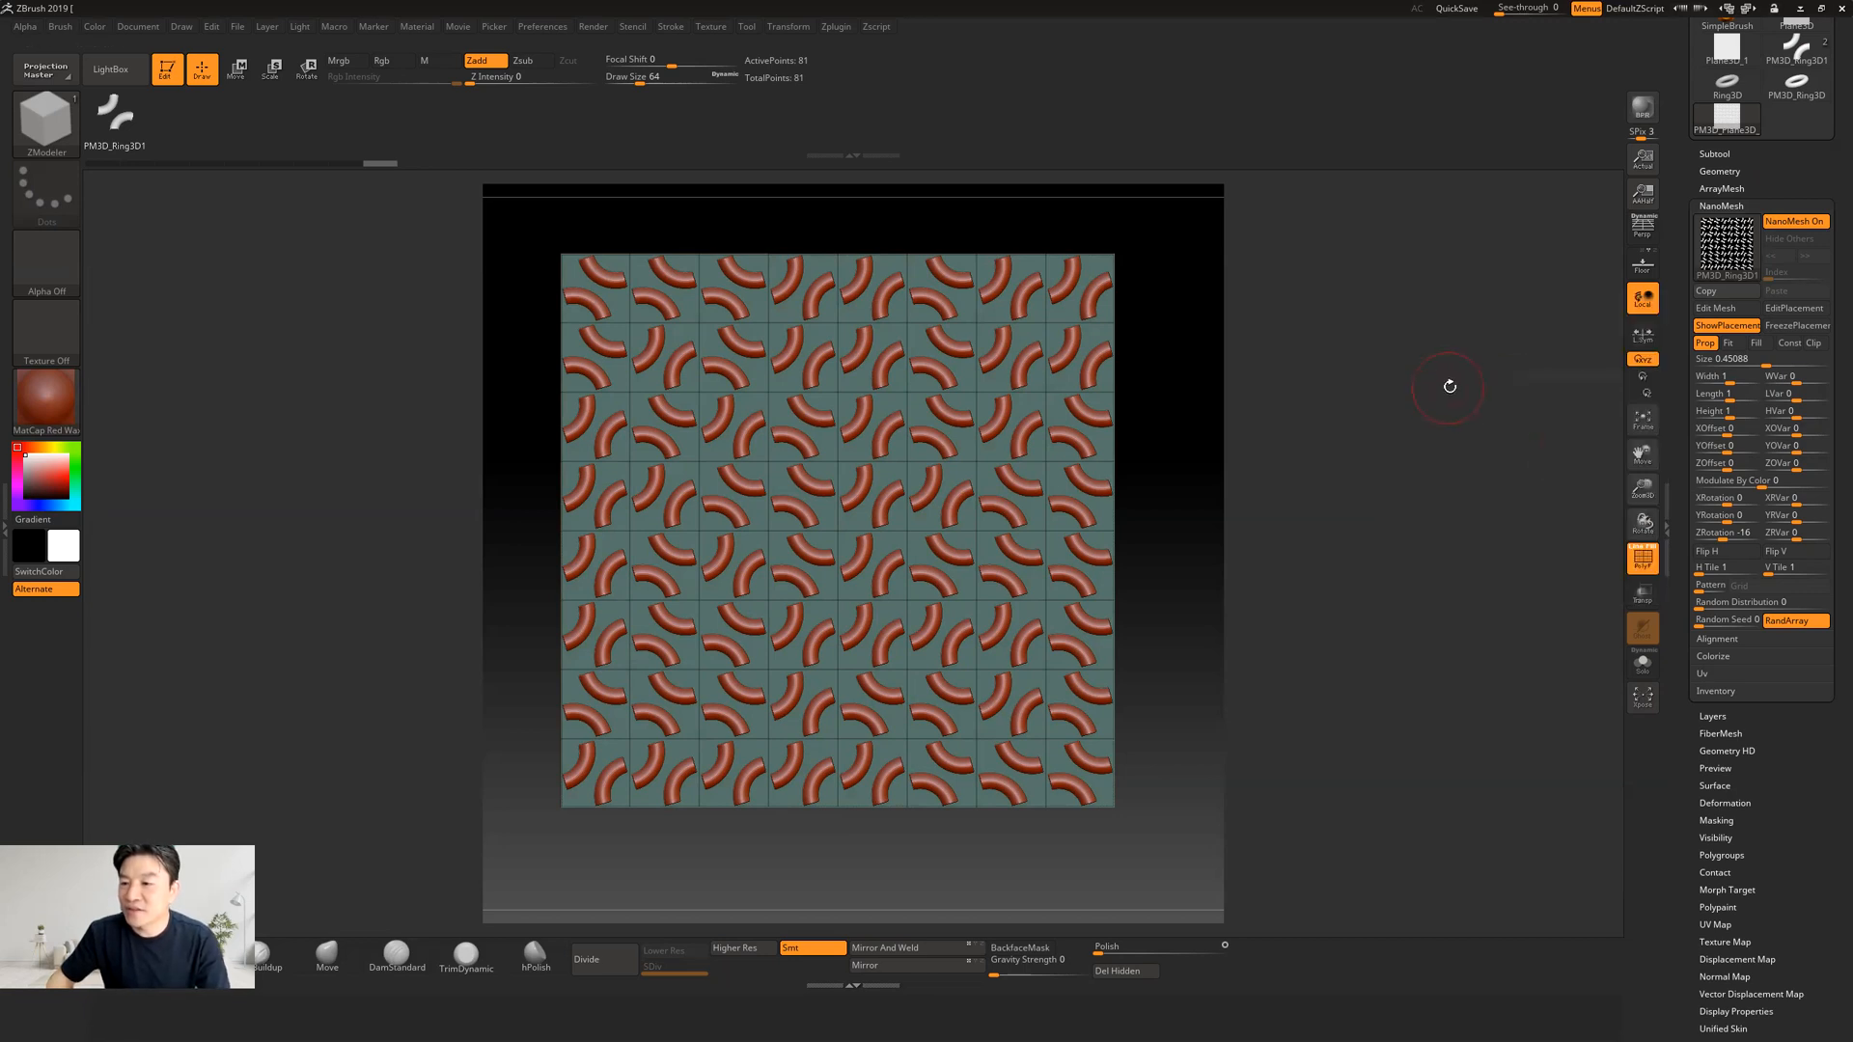
{"action": "left_click", "coordinate": [1757, 344]}
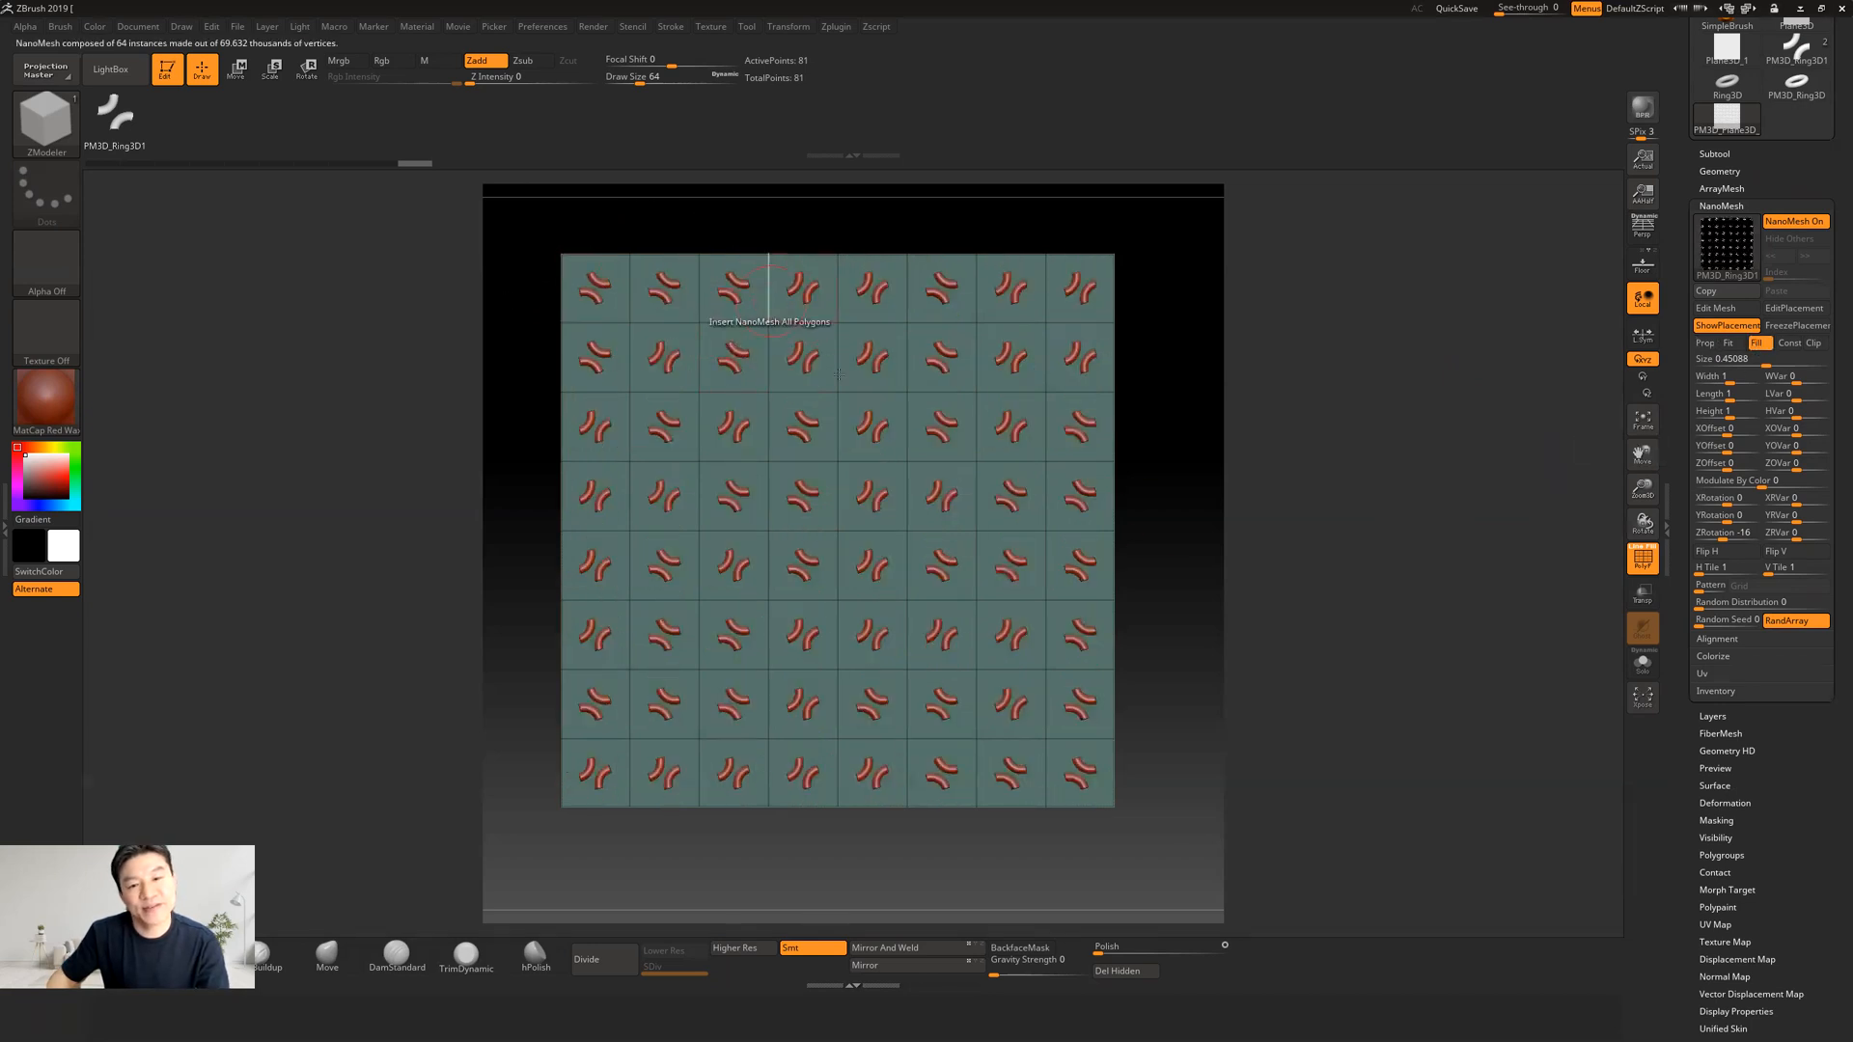
{"action": "left_click", "coordinate": [1714, 359]}
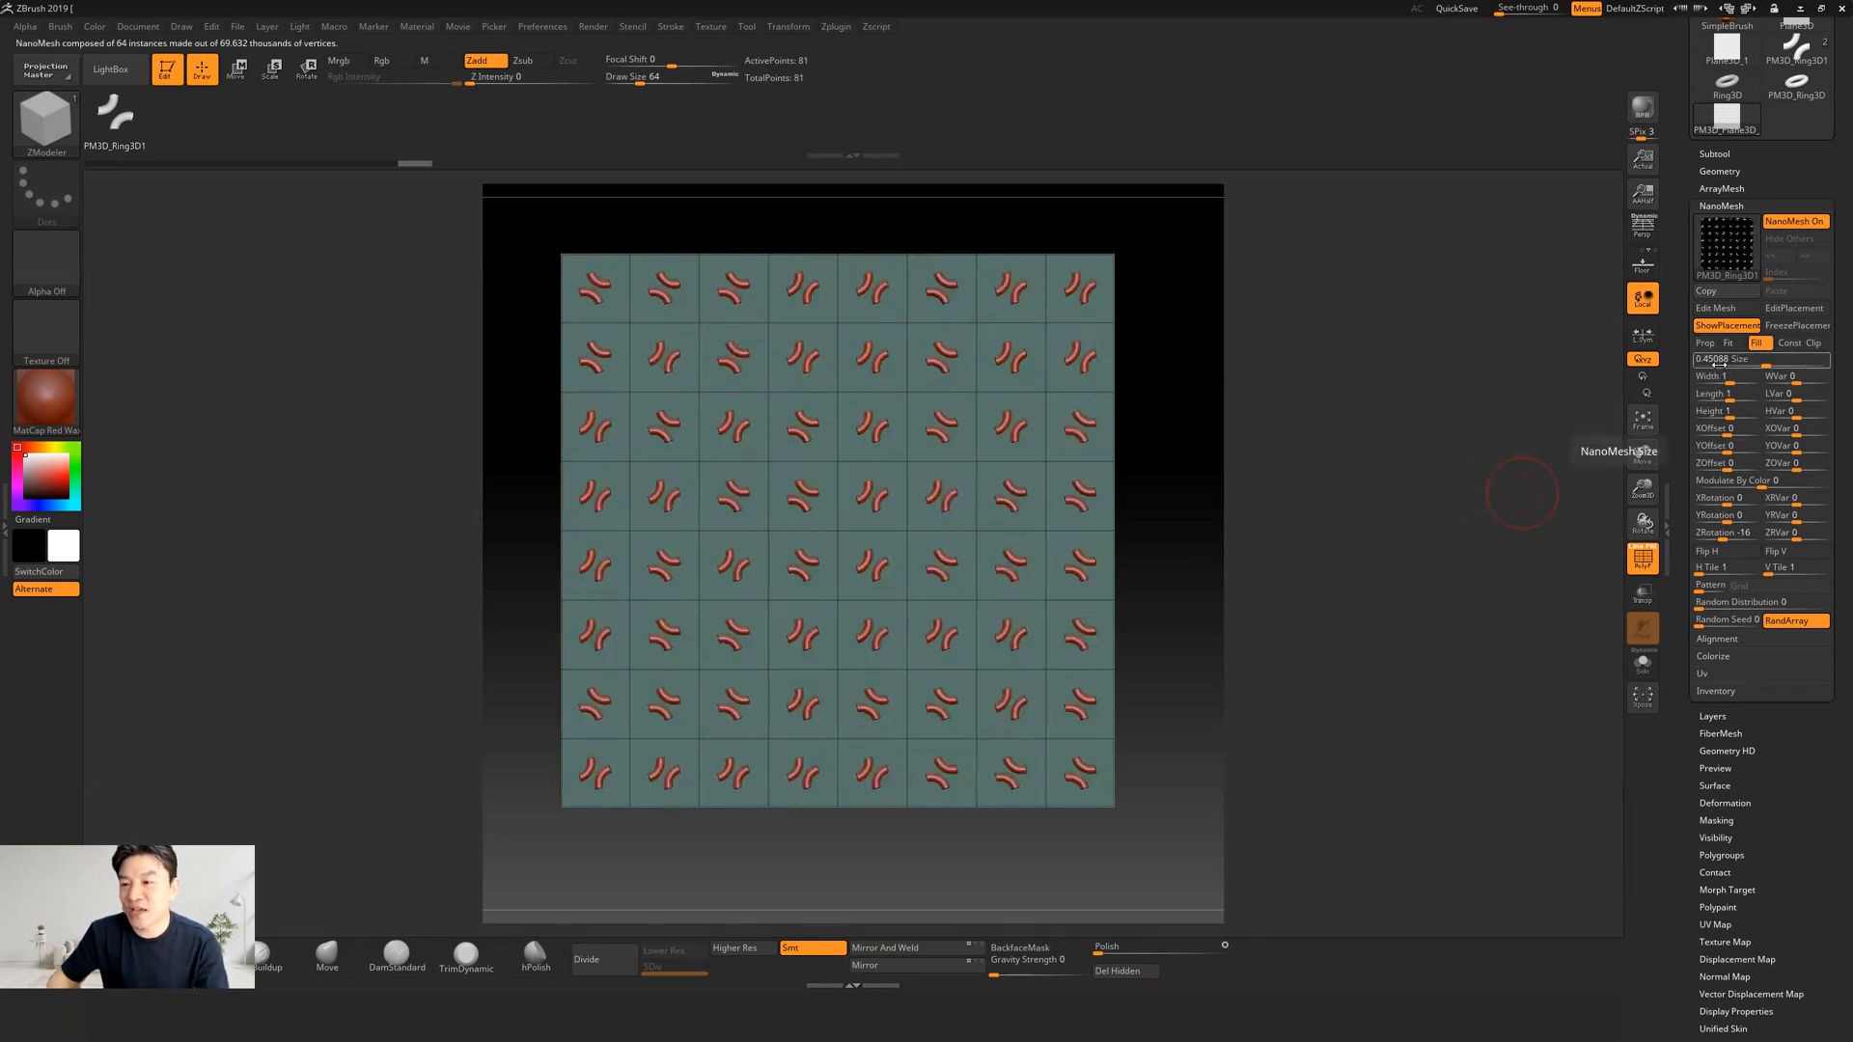
{"action": "type", "text": "1"}
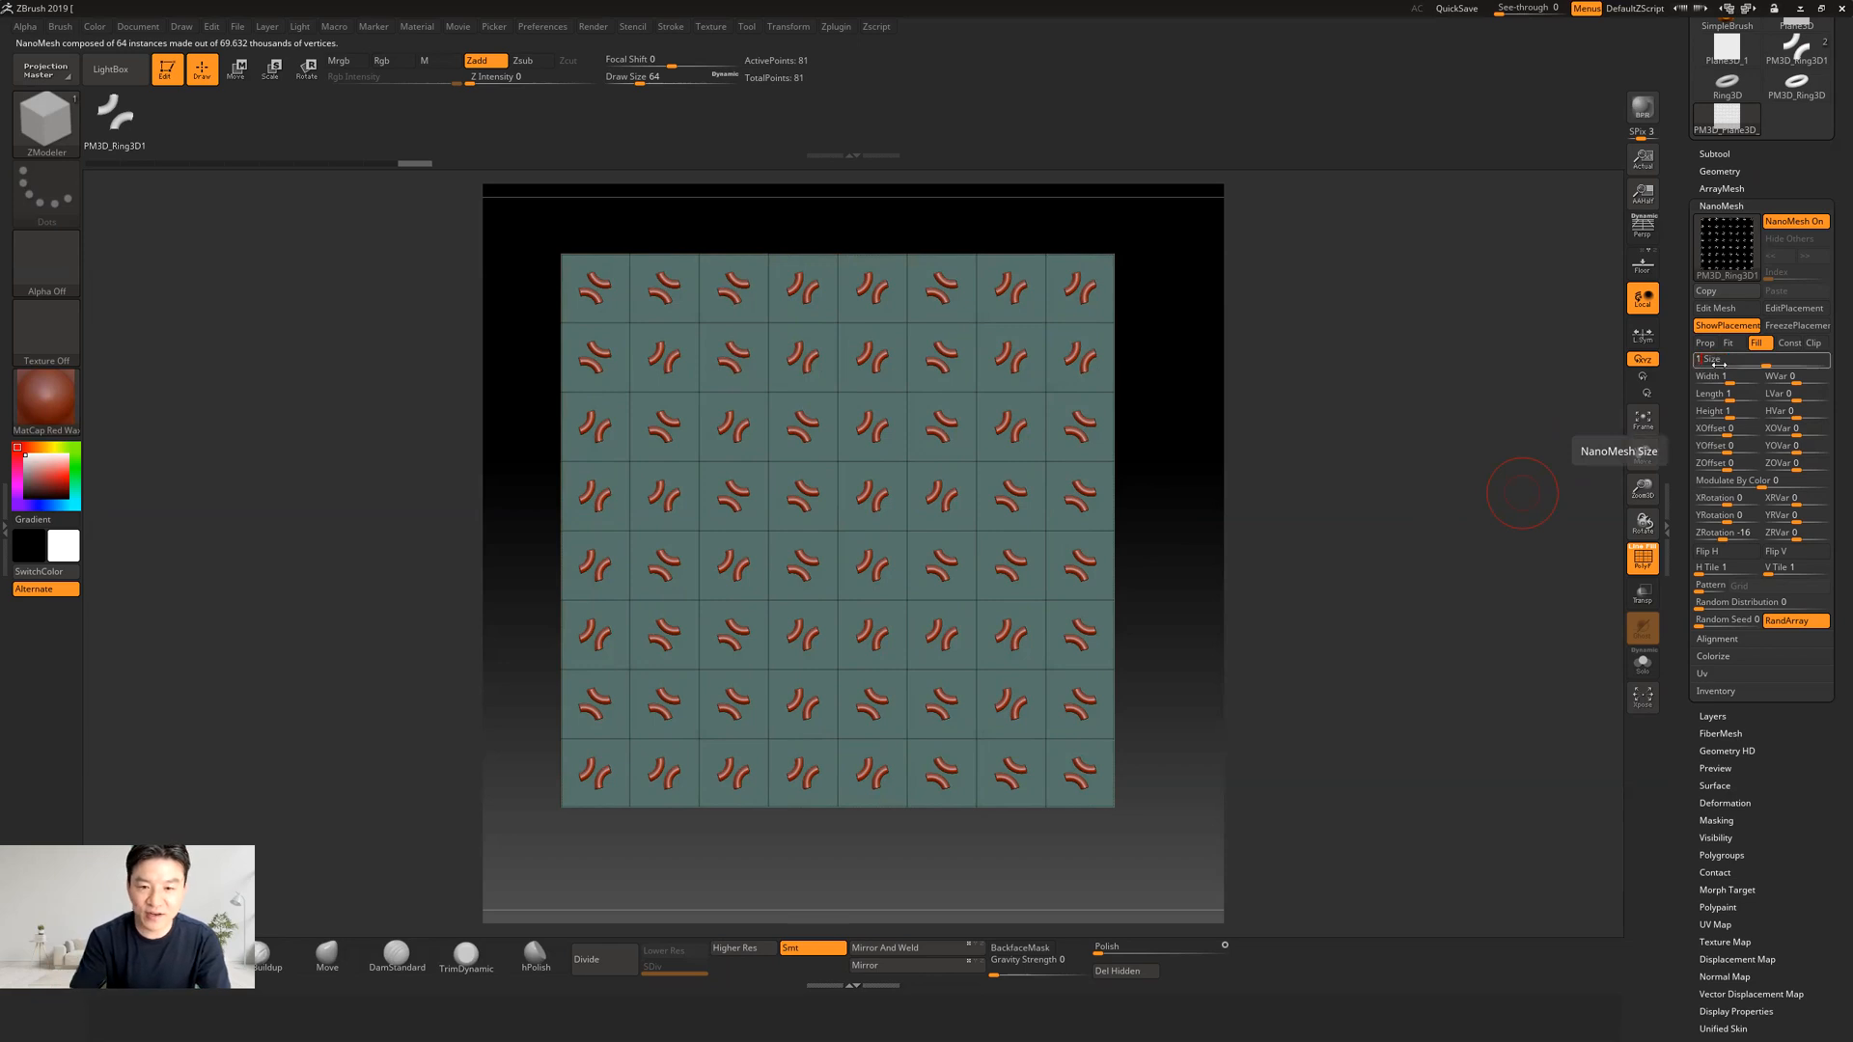
{"action": "key", "text": "Return"}
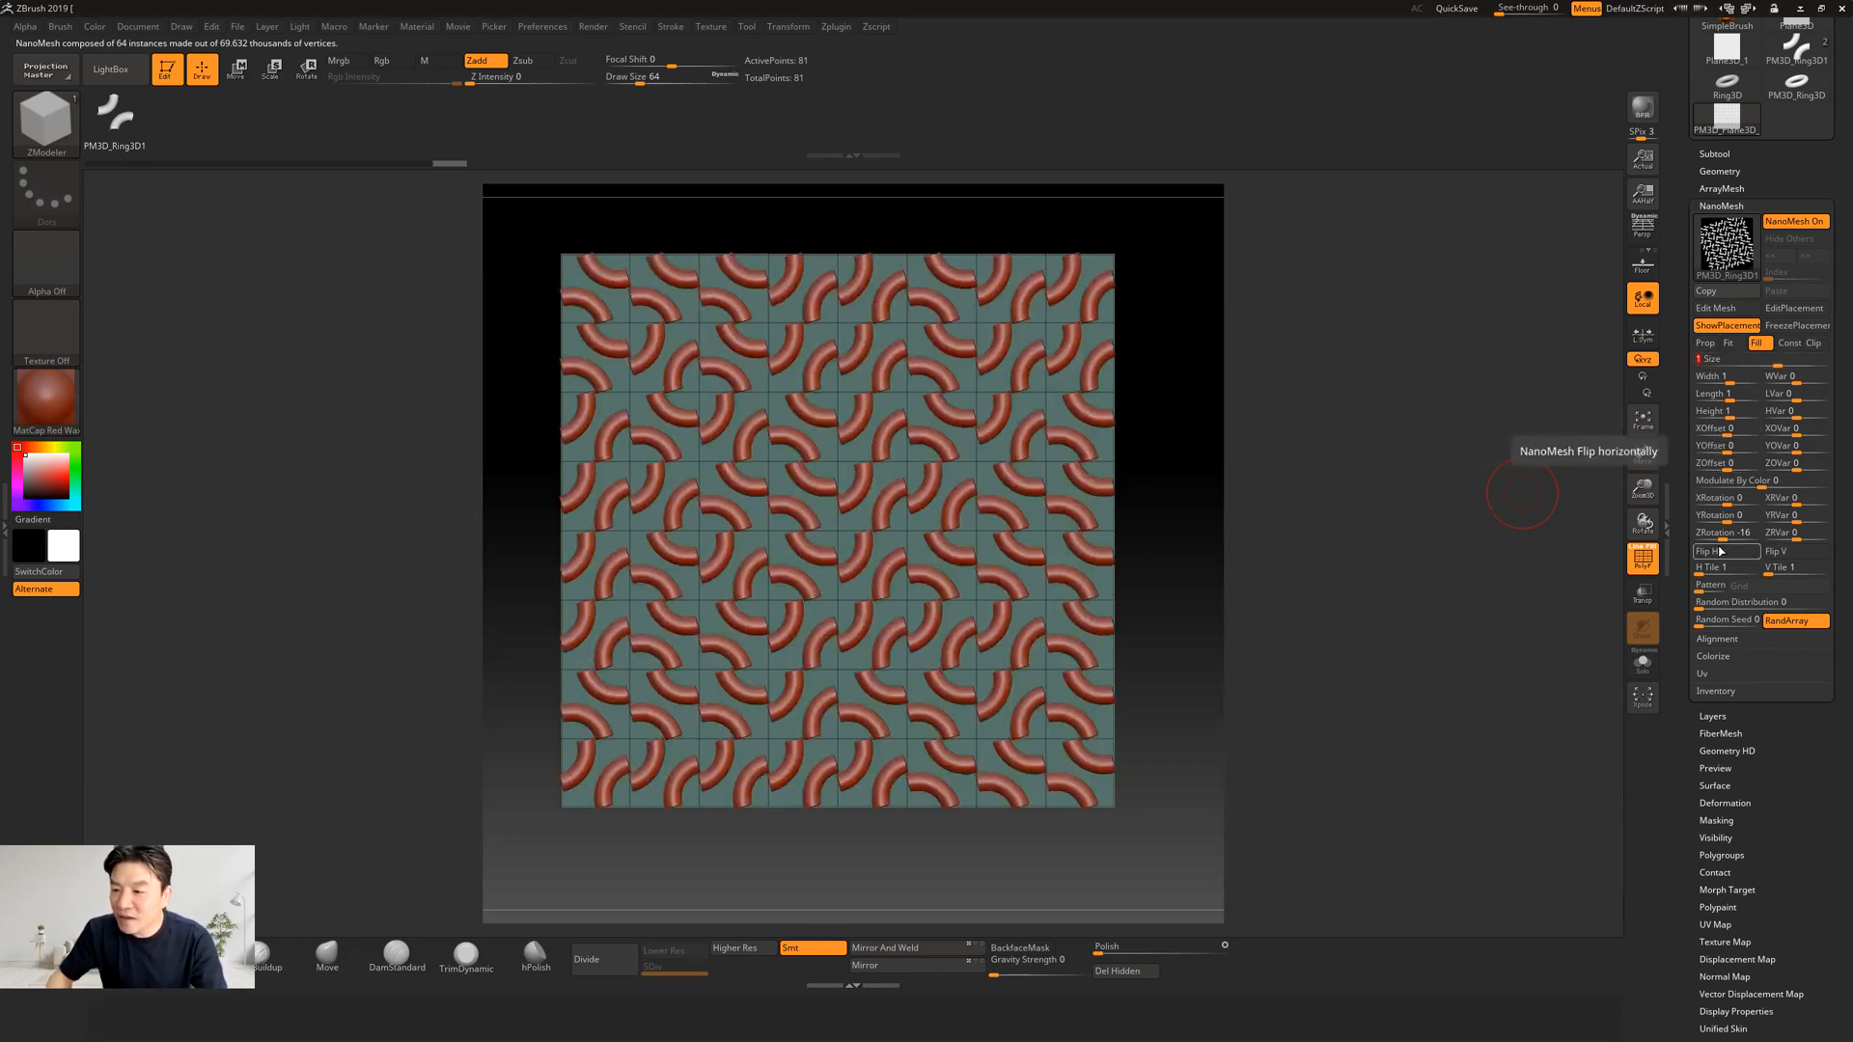
Step: Set the NanoMesh Z rotation of the arcs to 0
{"action": "left_click_drag", "start_coordinate": [1724, 541], "coordinate": [1726, 542]}
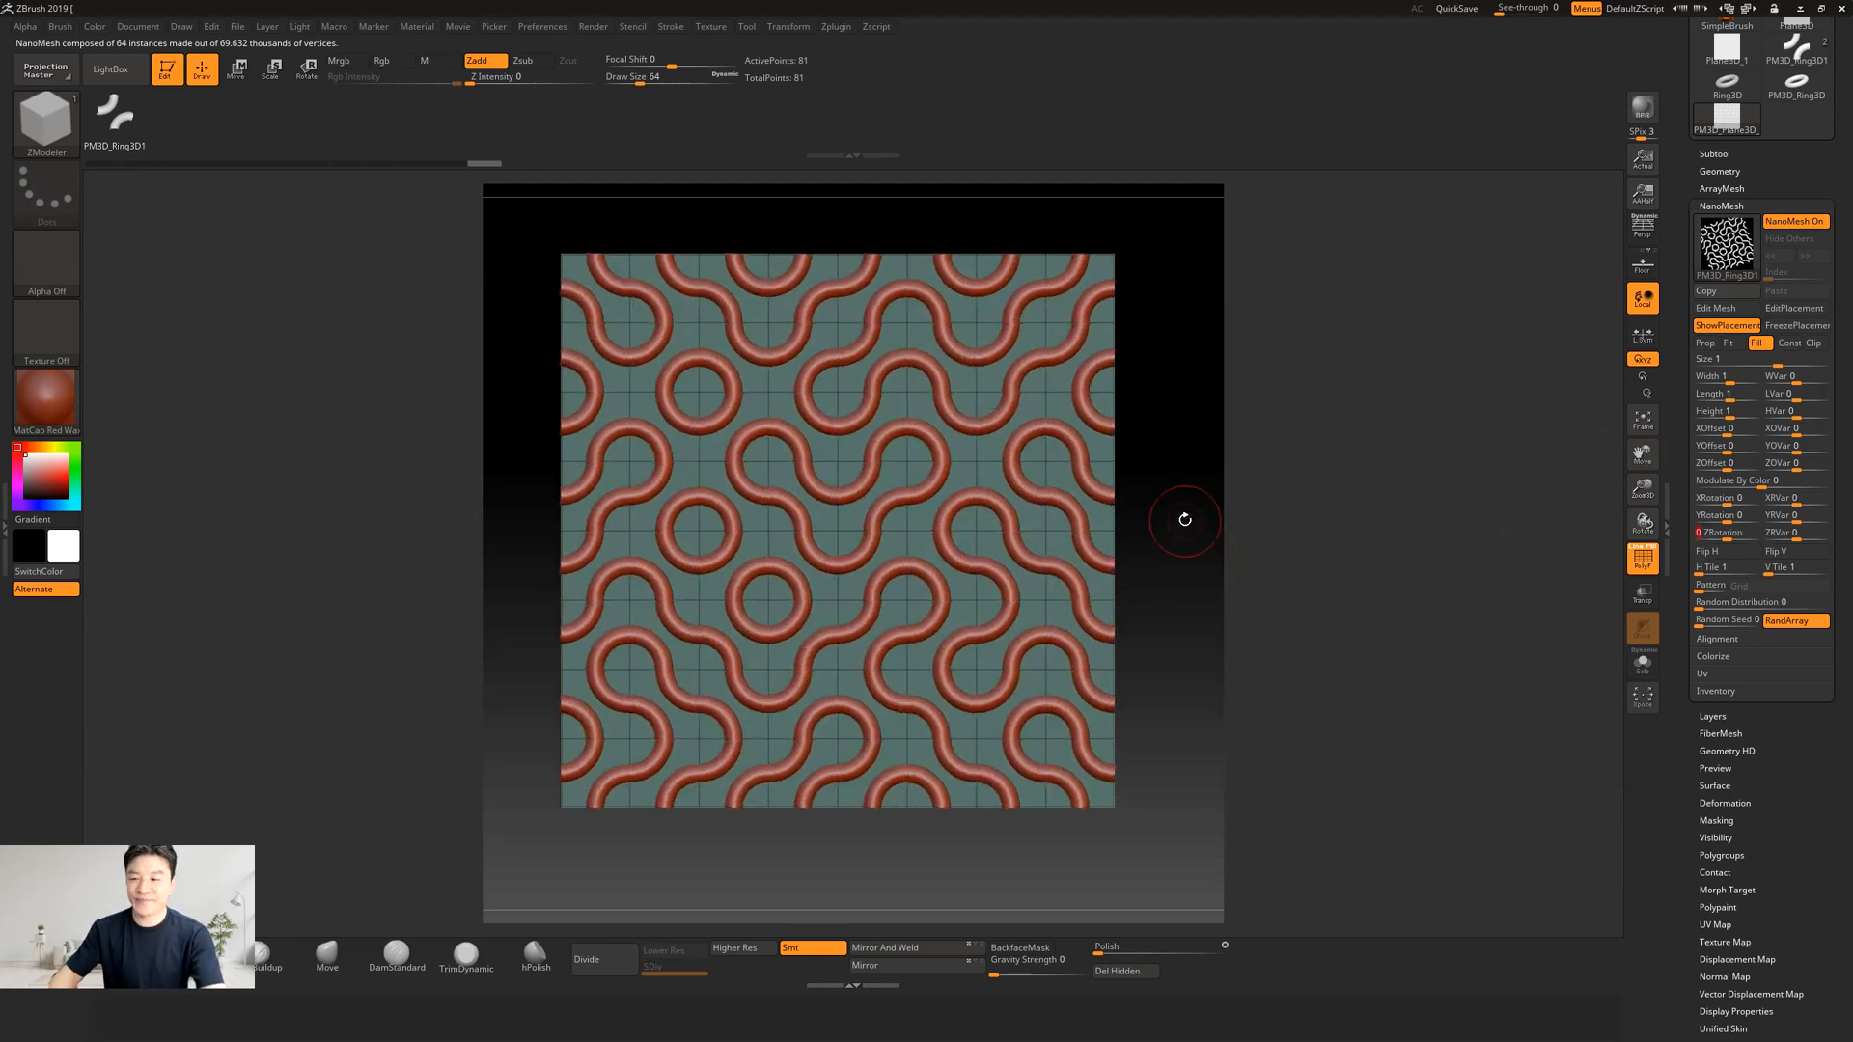
{"action": "left_click_drag", "start_coordinate": [1734, 542], "coordinate": [1724, 546]}
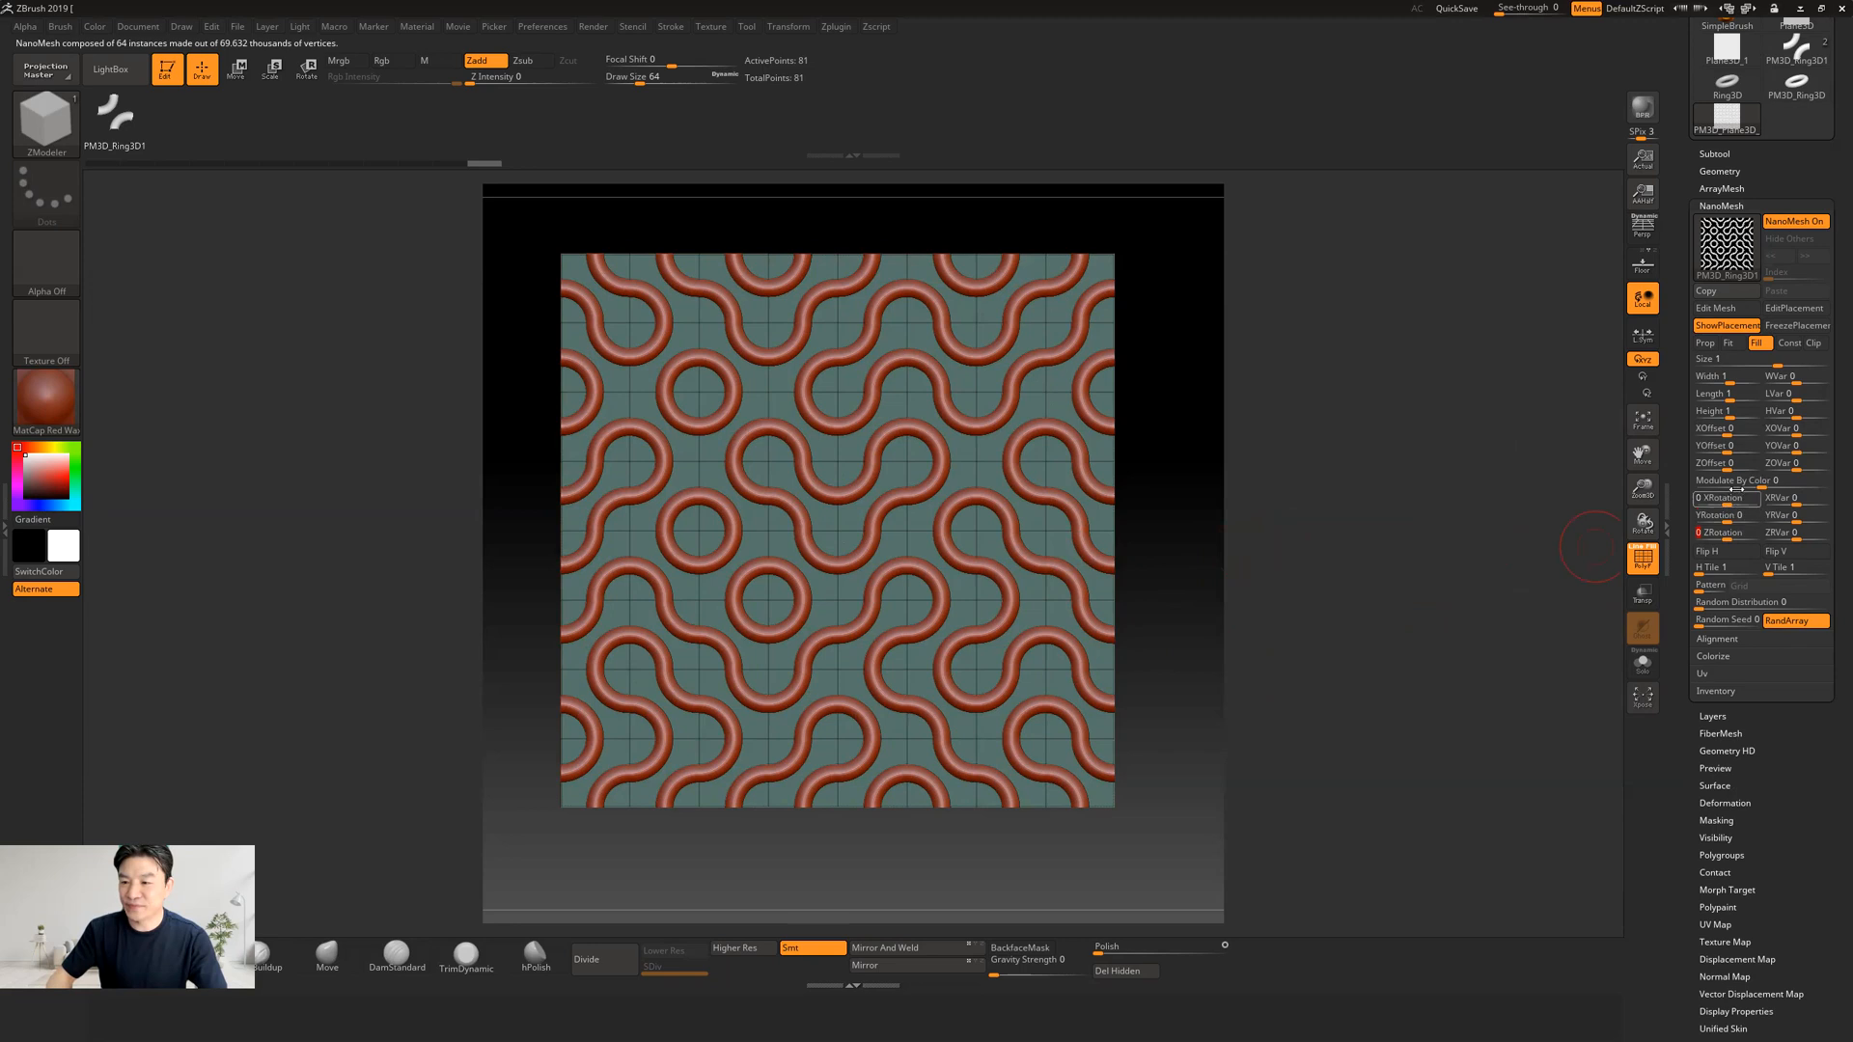
{"action": "left_click_drag", "start_coordinate": [1254, 521], "coordinate": [1209, 546]}
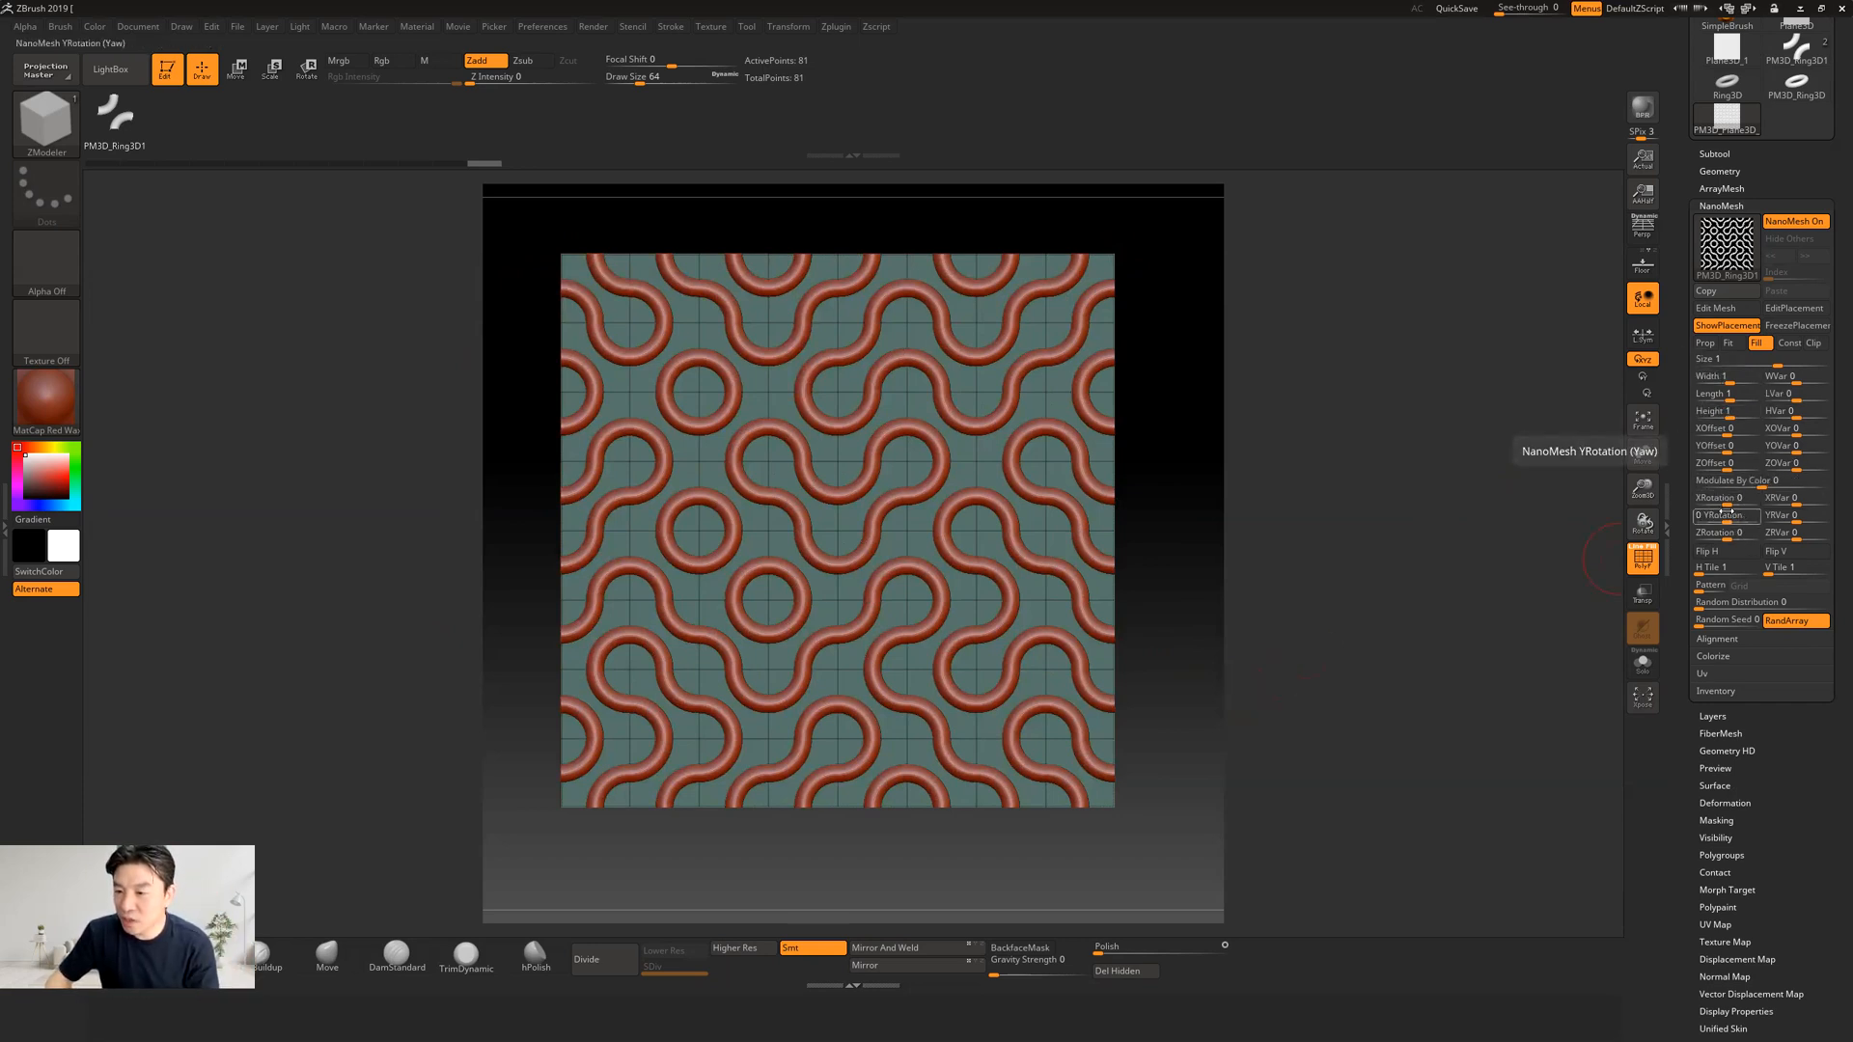
Step: Try NanoMesh Z rotation values of 90 and 45 on the arcs, returning the rotation to 0
{"action": "mouse_move", "coordinate": [1720, 533]}
{"action": "left_mouse_down"}
{"action": "mouse_move", "coordinate": [1756, 543]}
{"action": "mouse_move", "coordinate": [1739, 550]}
{"action": "left_mouse_up"}
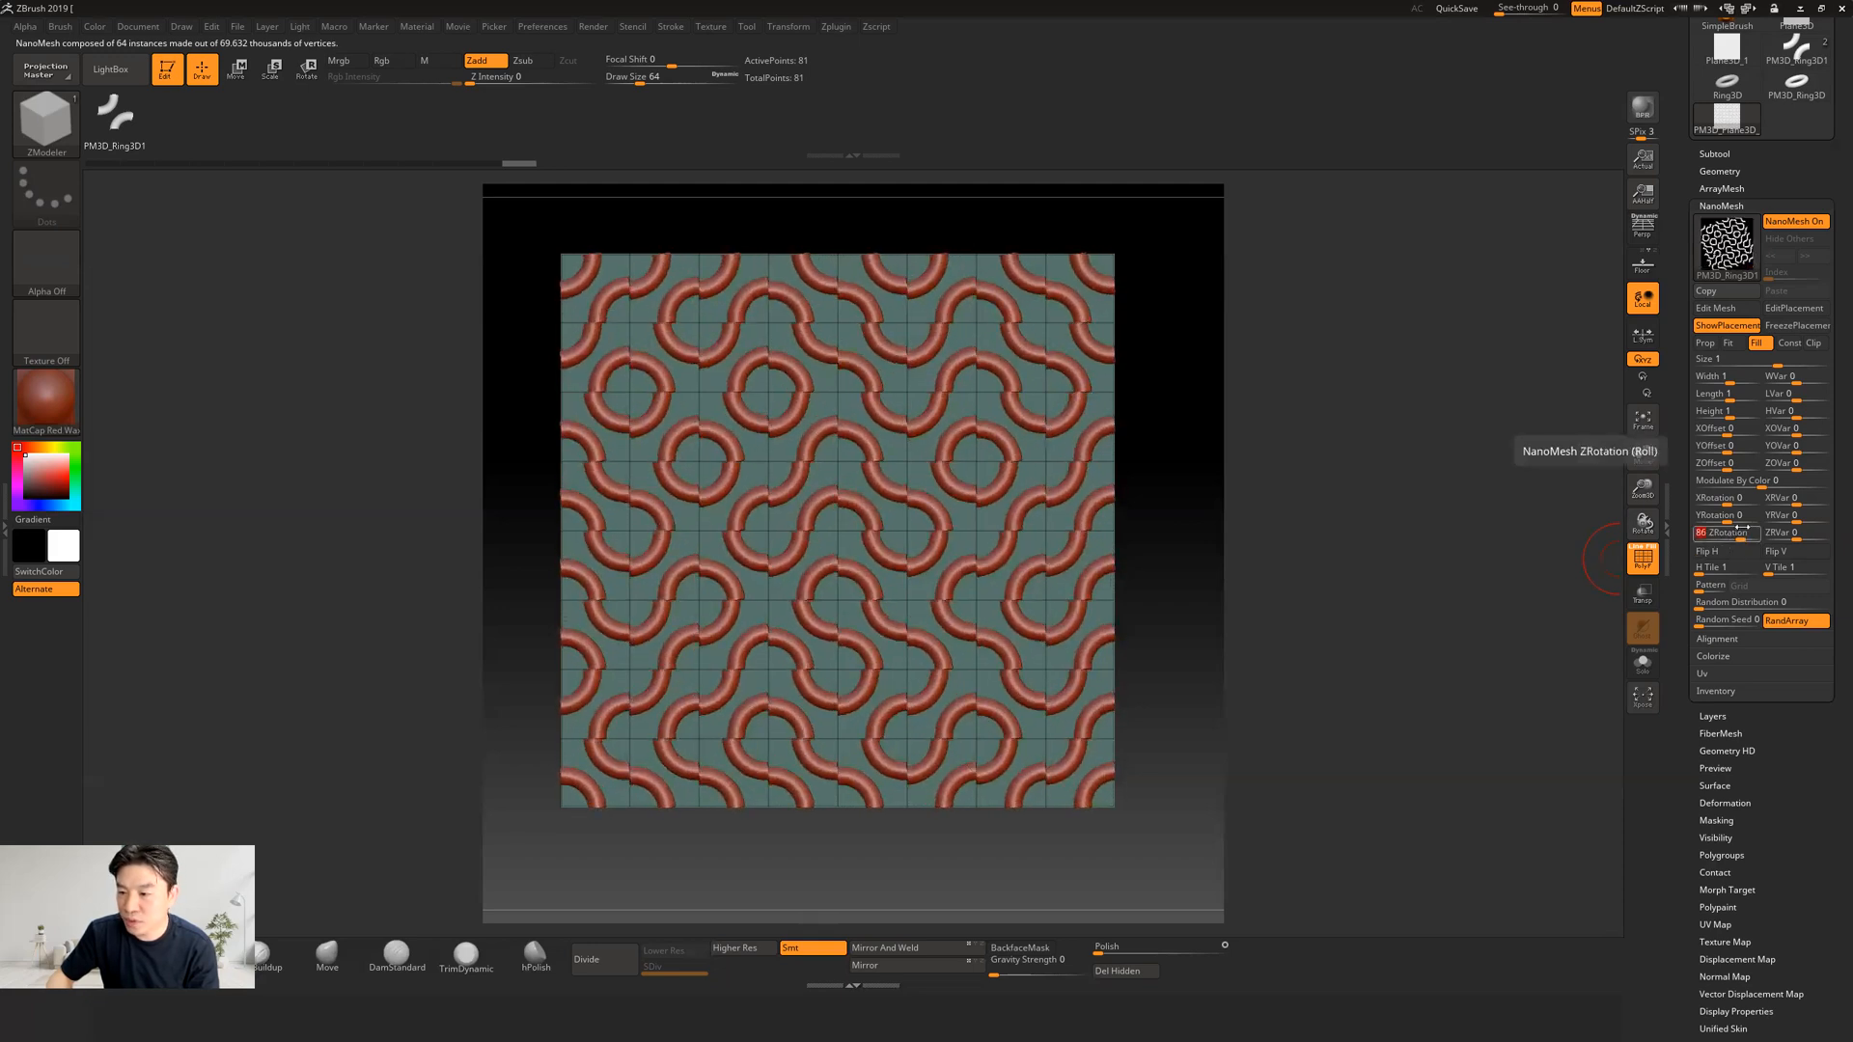
{"action": "type", "text": "90"}
{"action": "key", "text": "Return"}
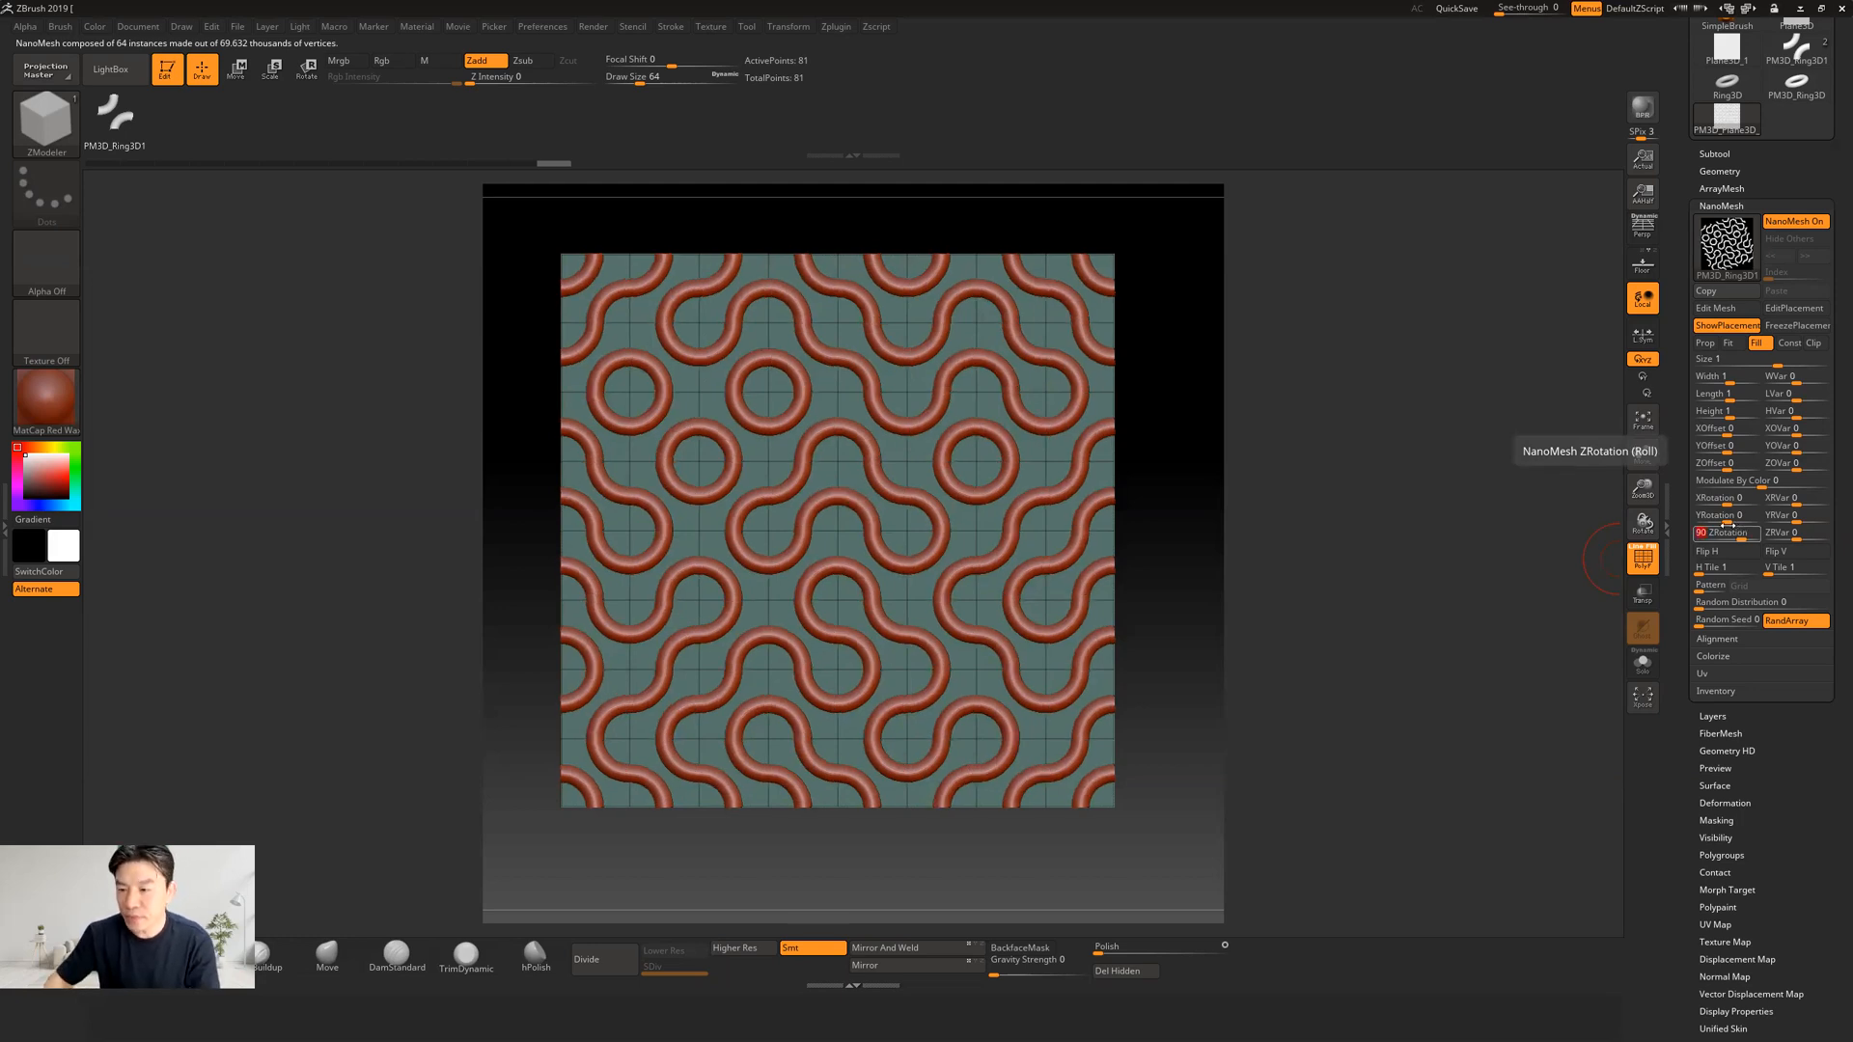
{"action": "key", "text": "Return"}
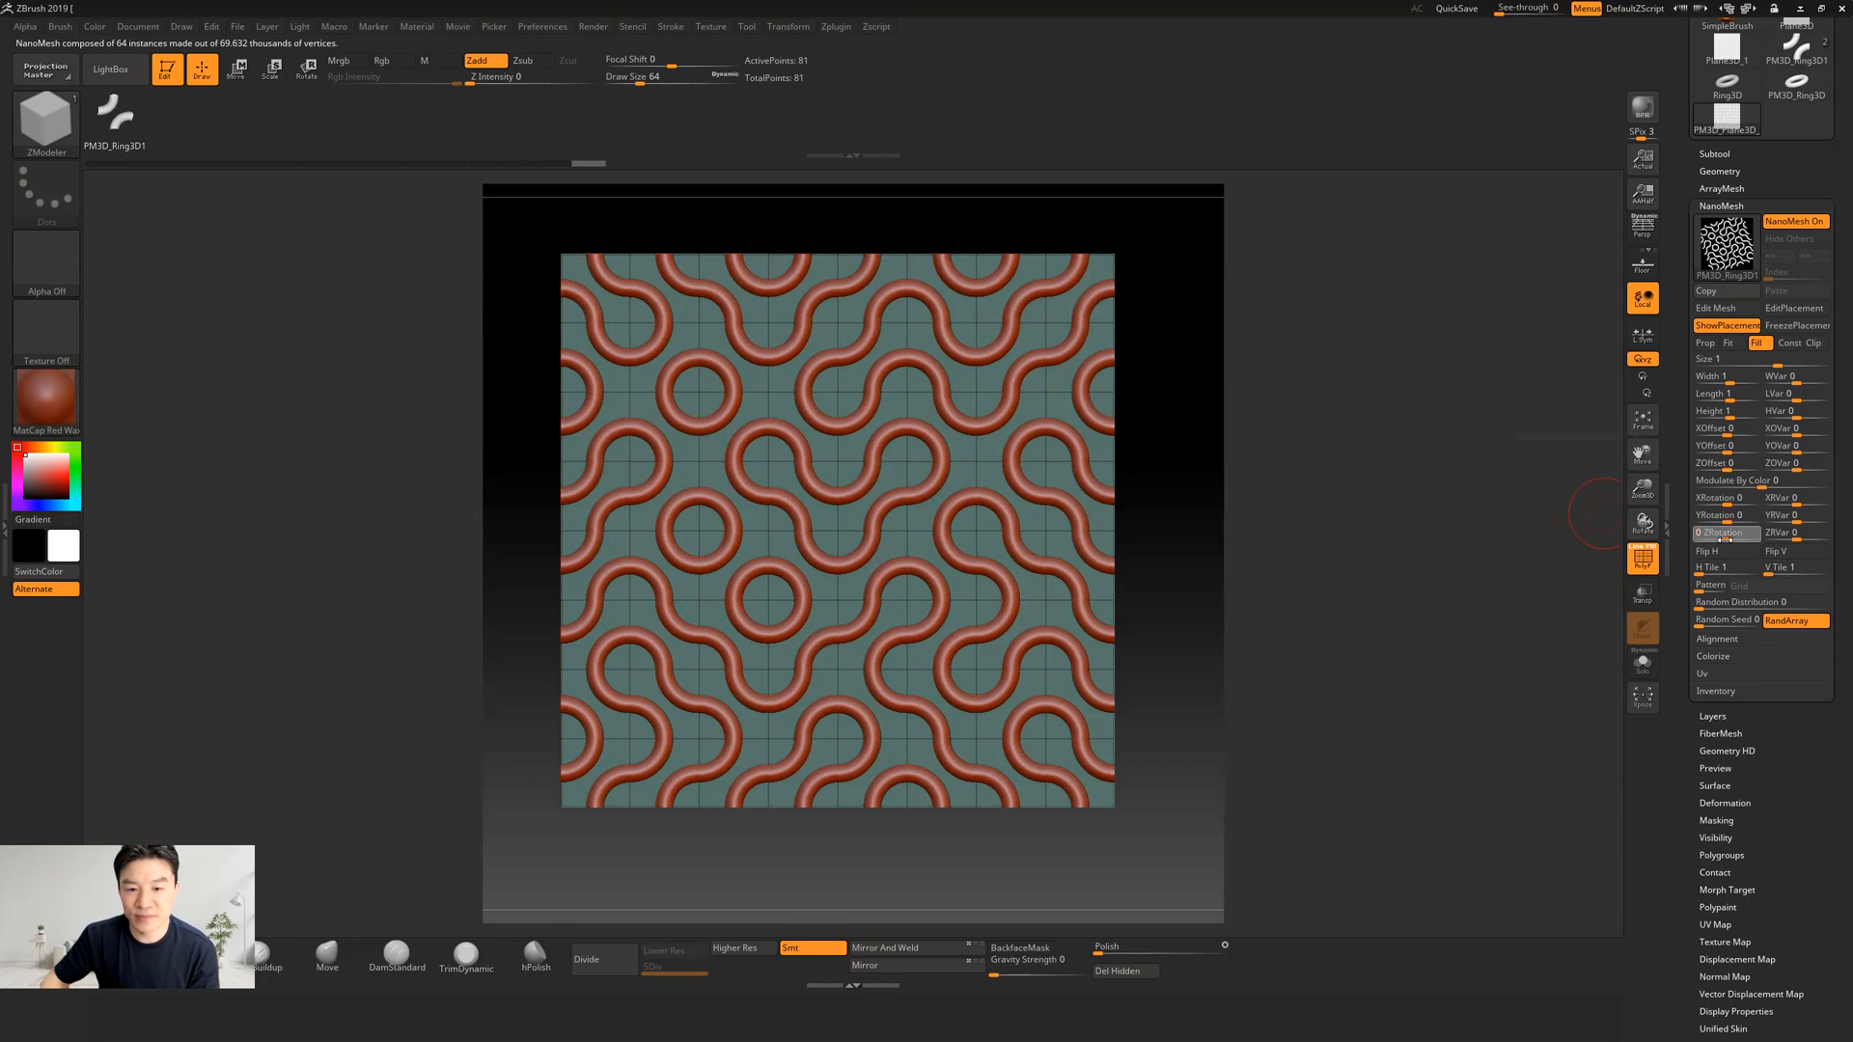
{"action": "left_click_drag", "start_coordinate": [1730, 540], "coordinate": [1748, 540]}
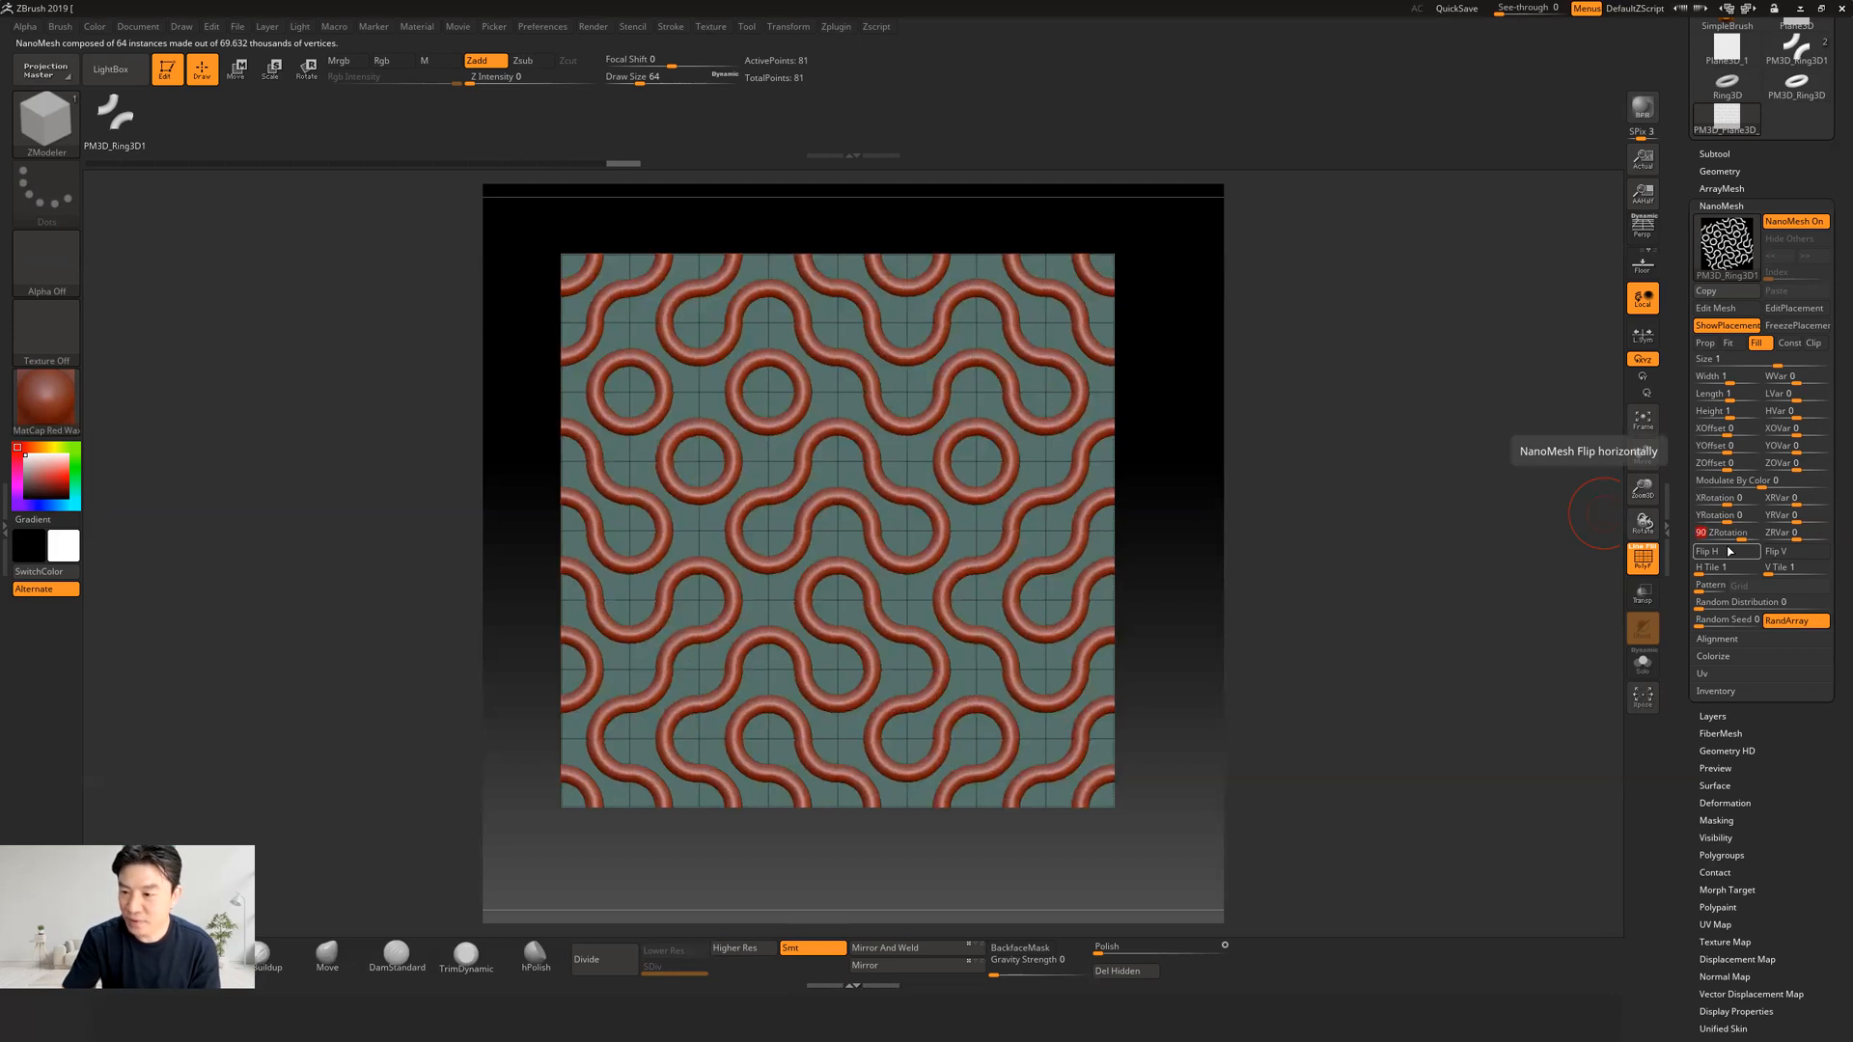
{"action": "left_click", "coordinate": [1730, 551]}
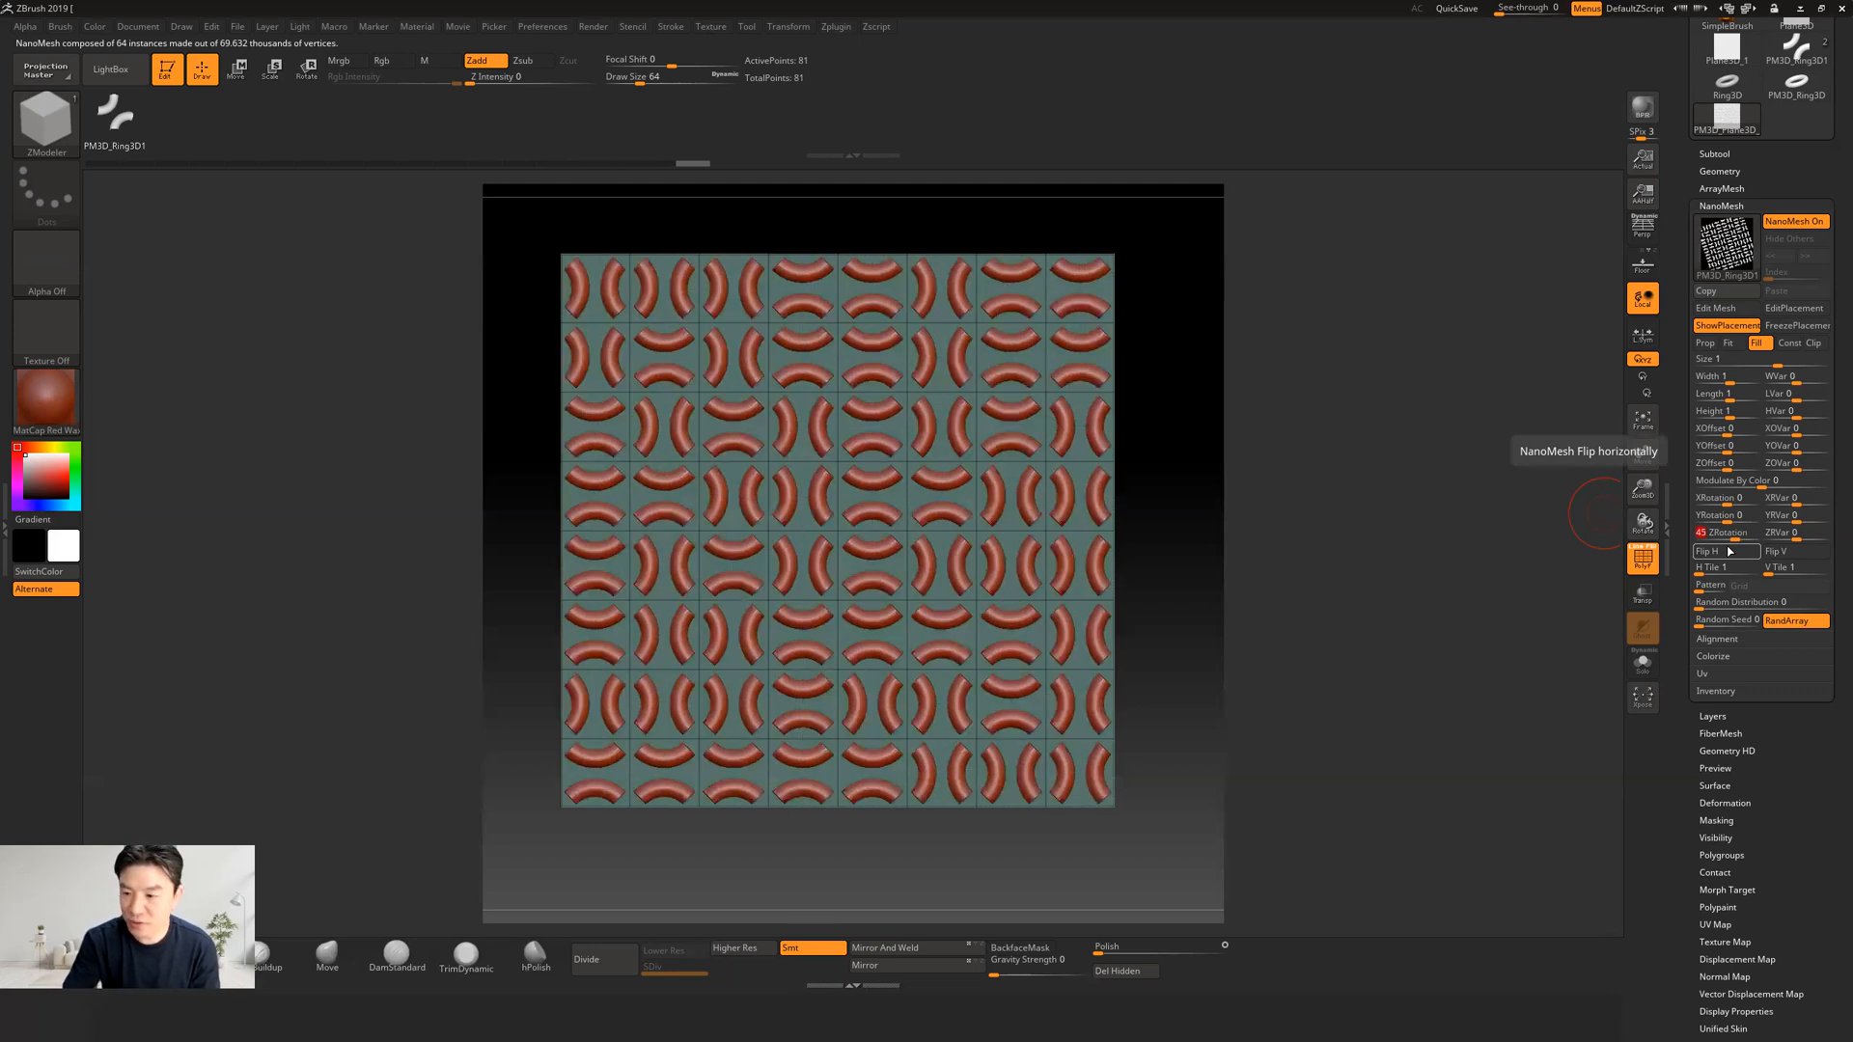
{"action": "left_click", "coordinate": [1729, 551]}
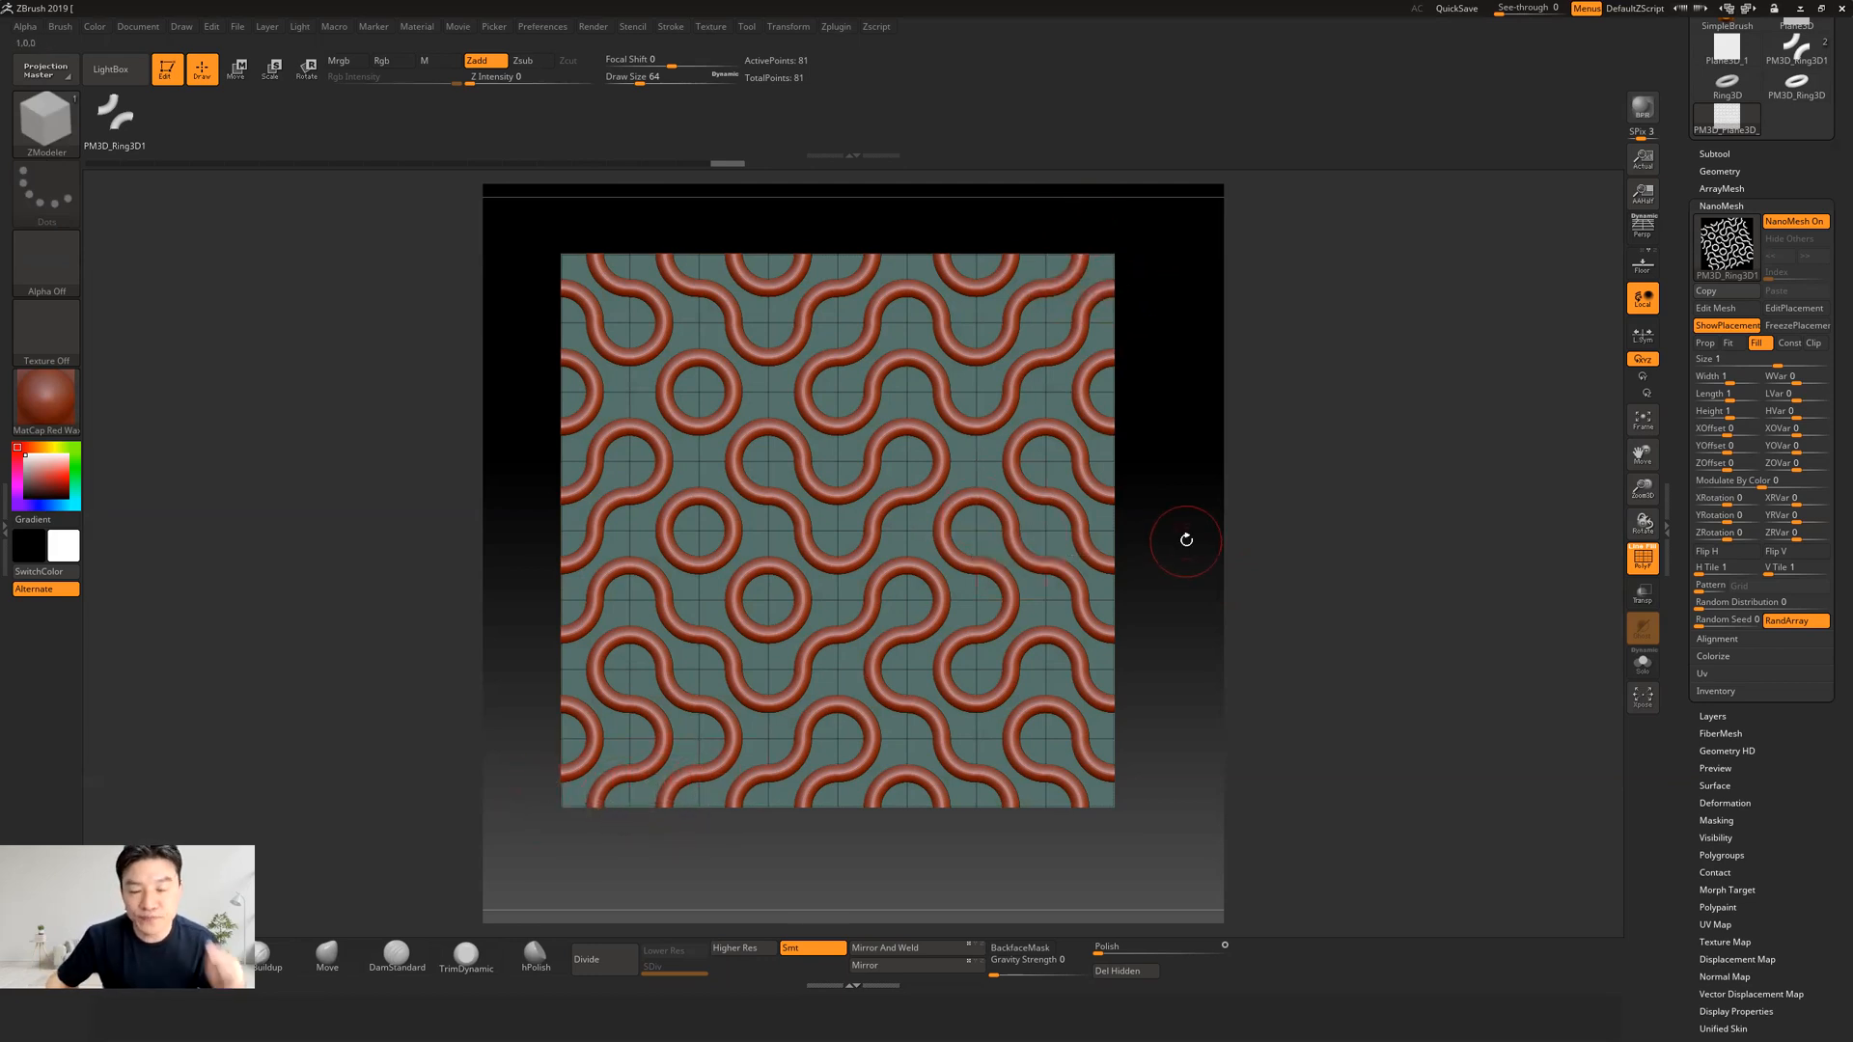
Step: Frame the plane so its pattern fills the document canvas and grab the document as a new alpha
{"action": "mouse_move", "coordinate": [1194, 503]}
{"action": "left_mouse_down"}
{"action": "mouse_move", "coordinate": [1212, 502]}
{"action": "mouse_move", "coordinate": [1196, 506]}
{"action": "left_mouse_up"}
{"action": "left_click_drag", "start_coordinate": [514, 585], "coordinate": [1014, 190], "text": "shift"}
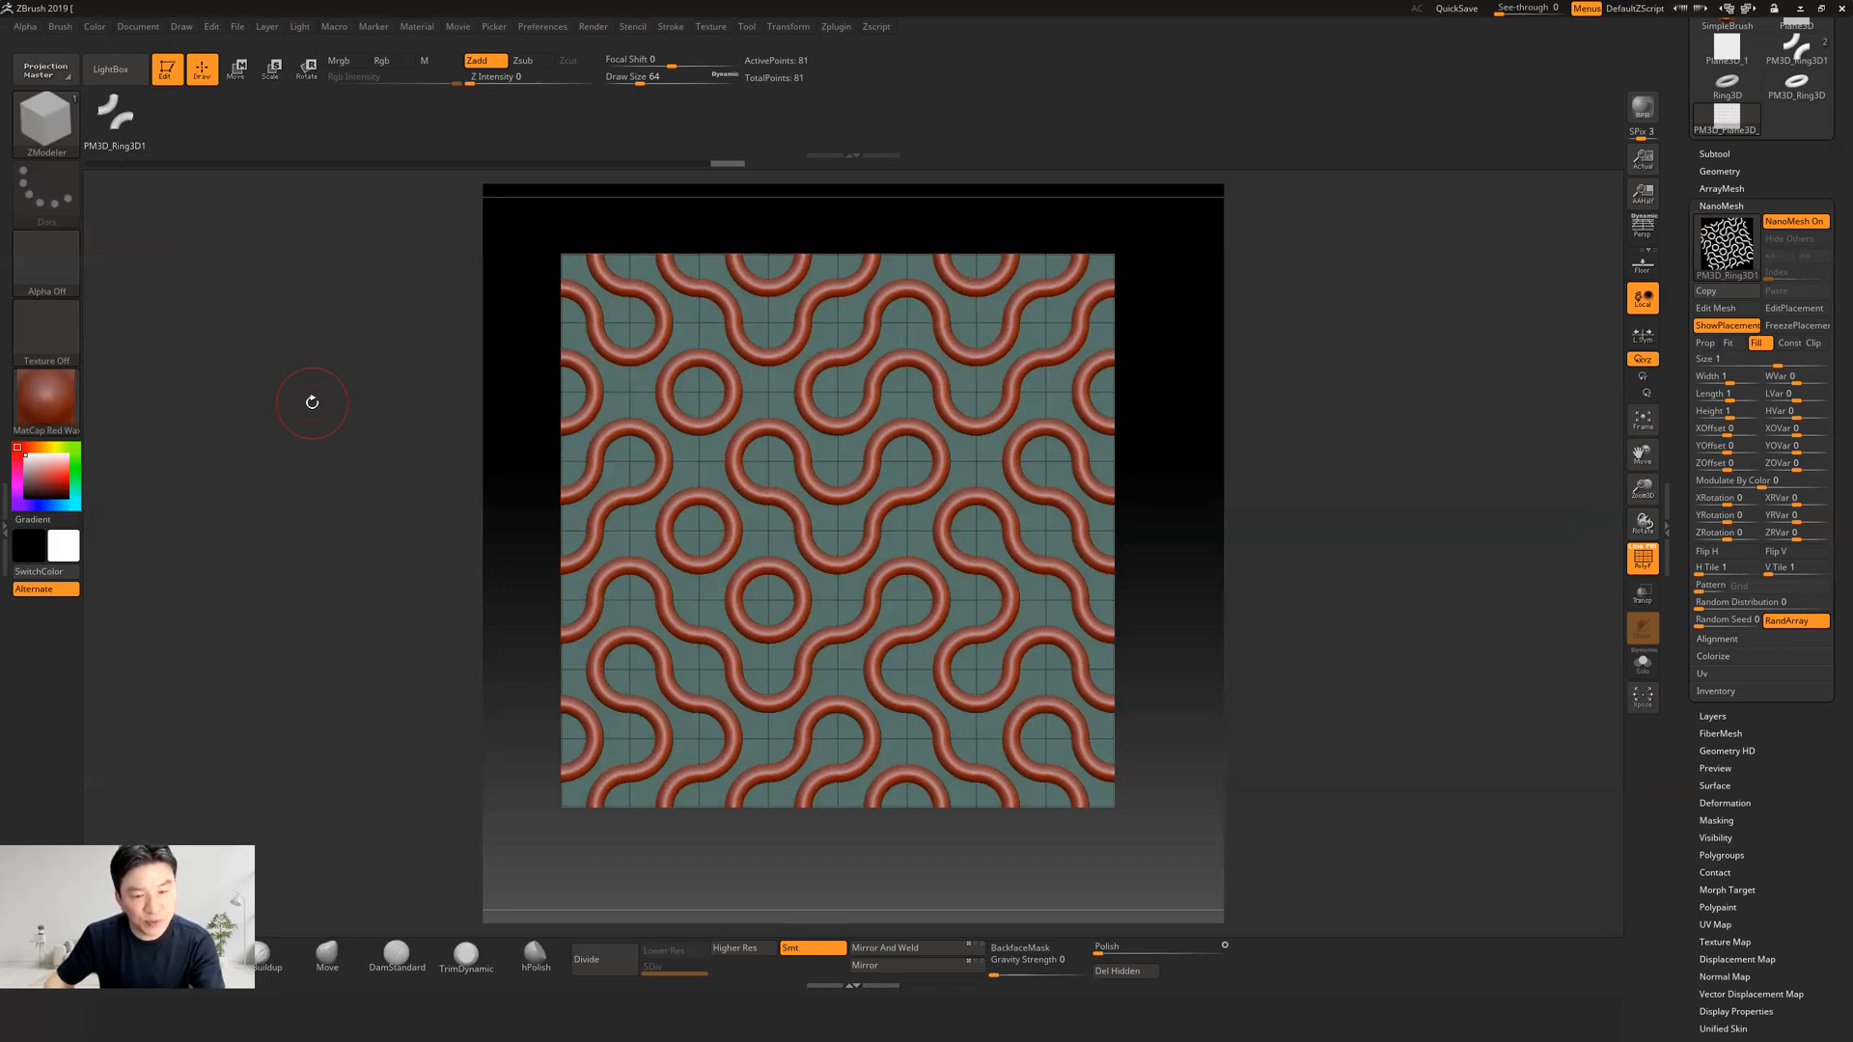
{"action": "key", "text": "f"}
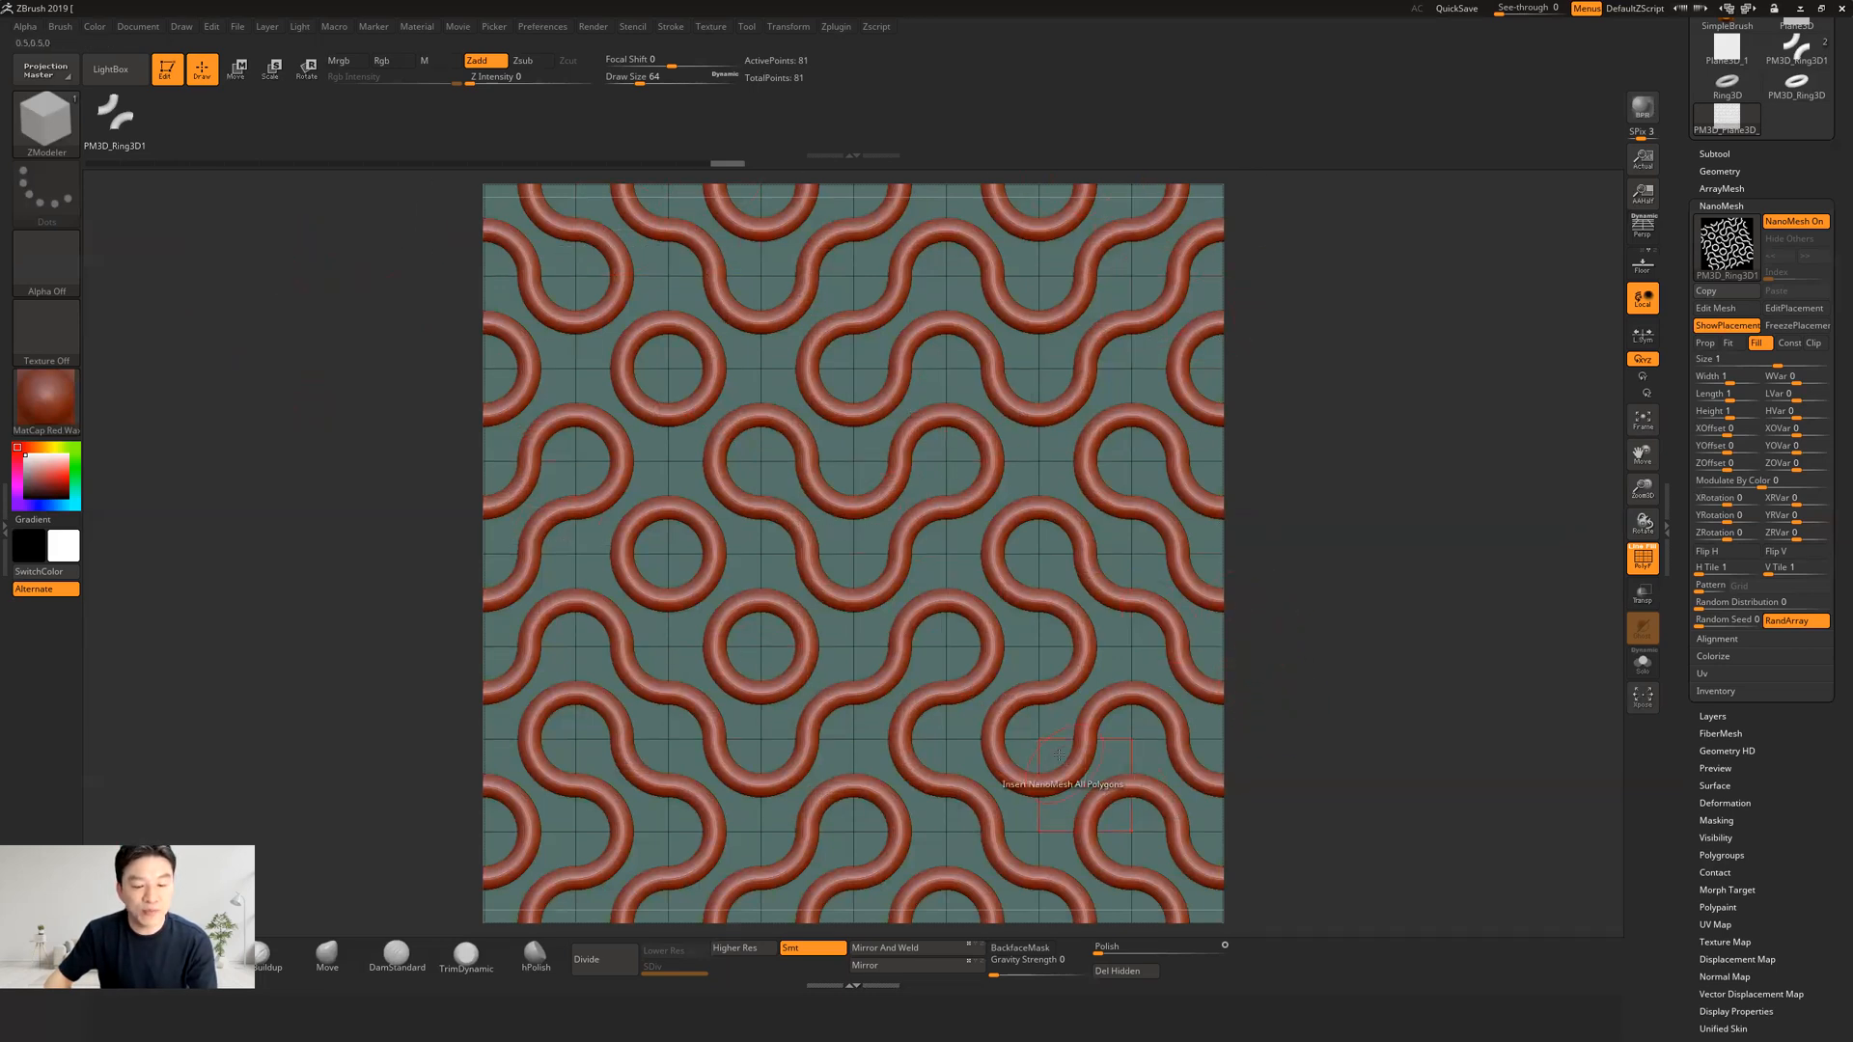
{"action": "left_click", "coordinate": [46, 263]}
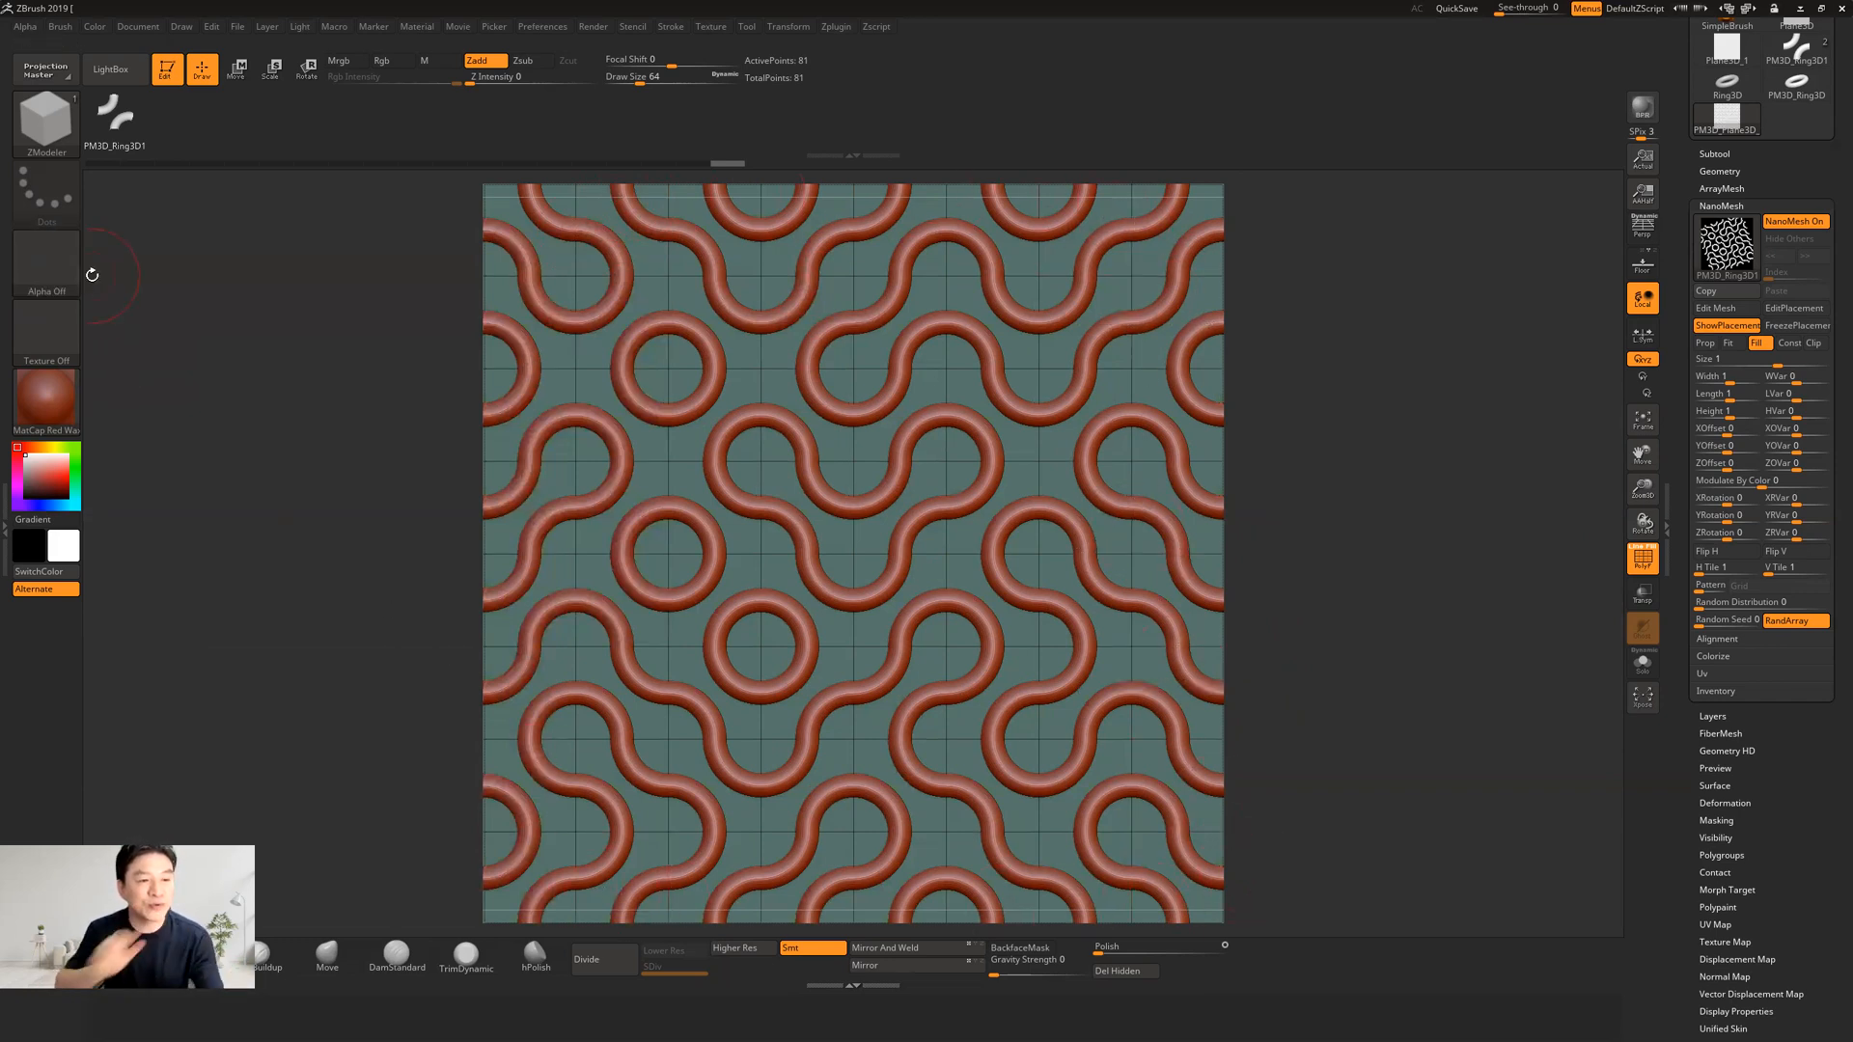
{"action": "left_click", "coordinate": [53, 254]}
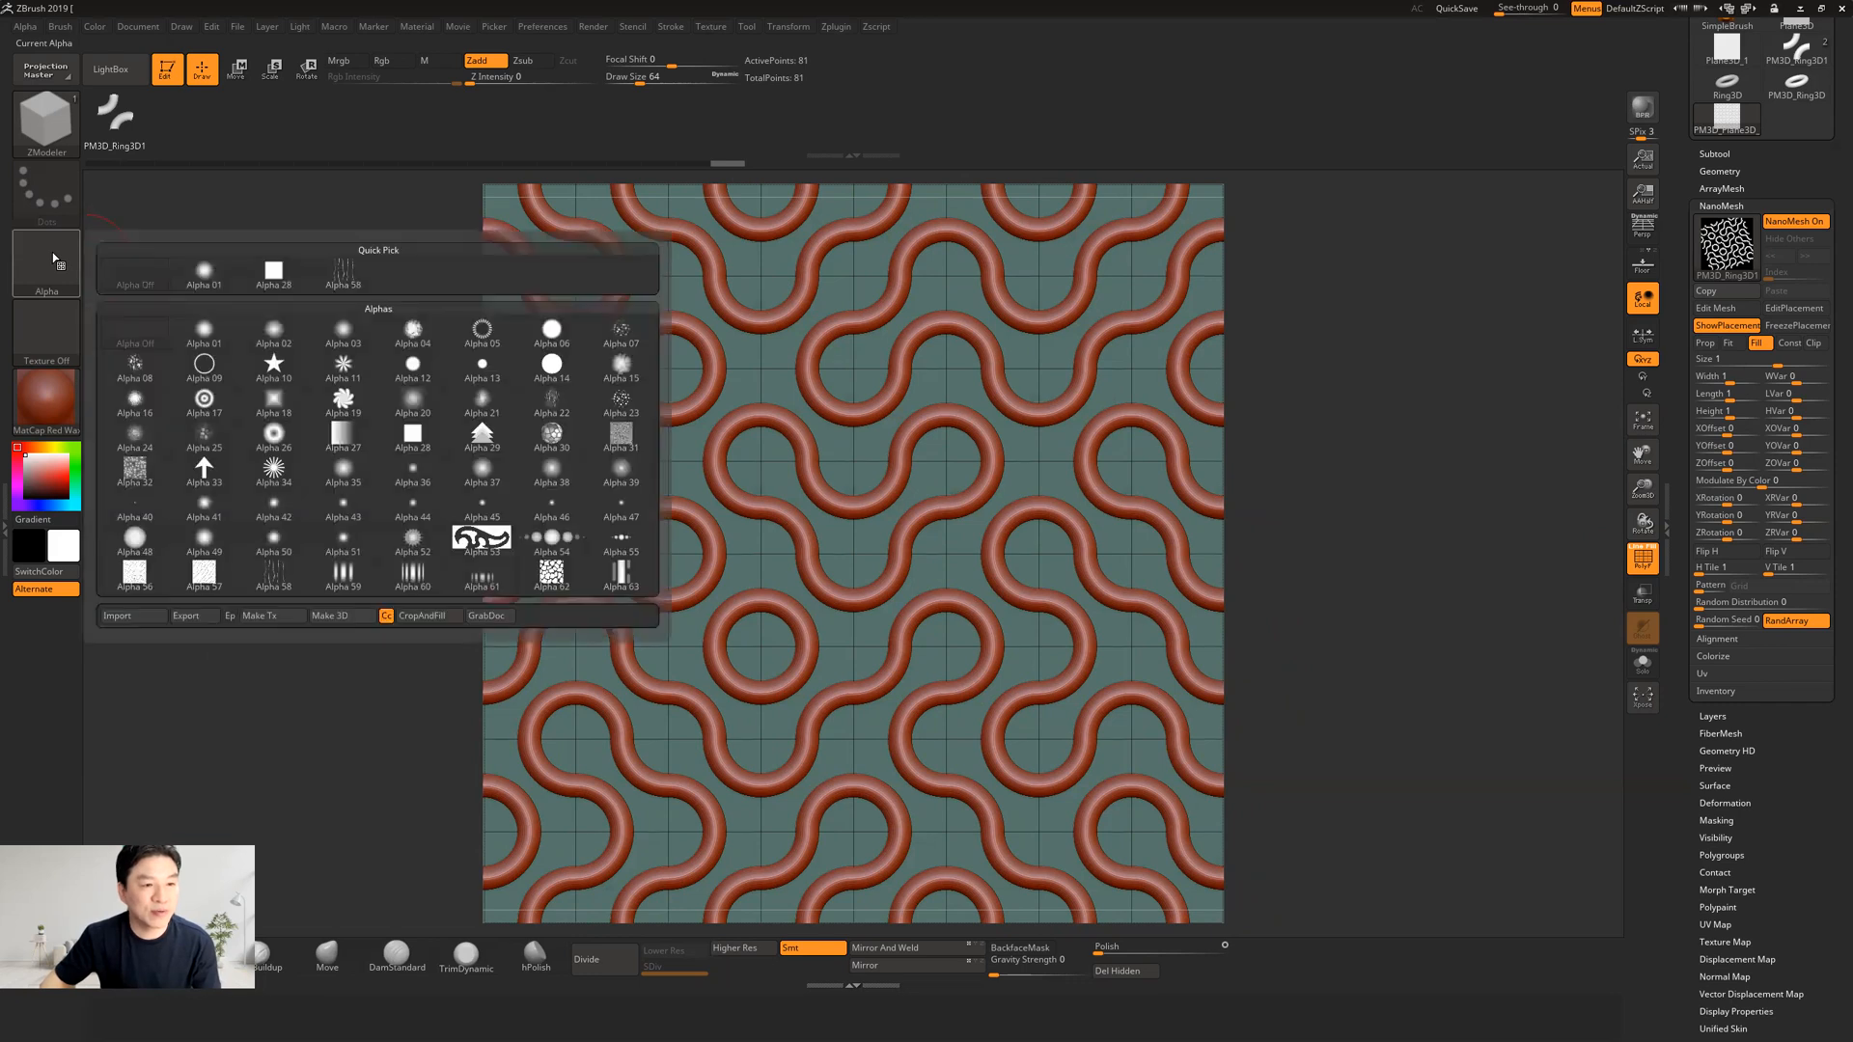
{"action": "left_click", "coordinate": [499, 622]}
{"action": "mouse_move", "coordinate": [55, 275]}
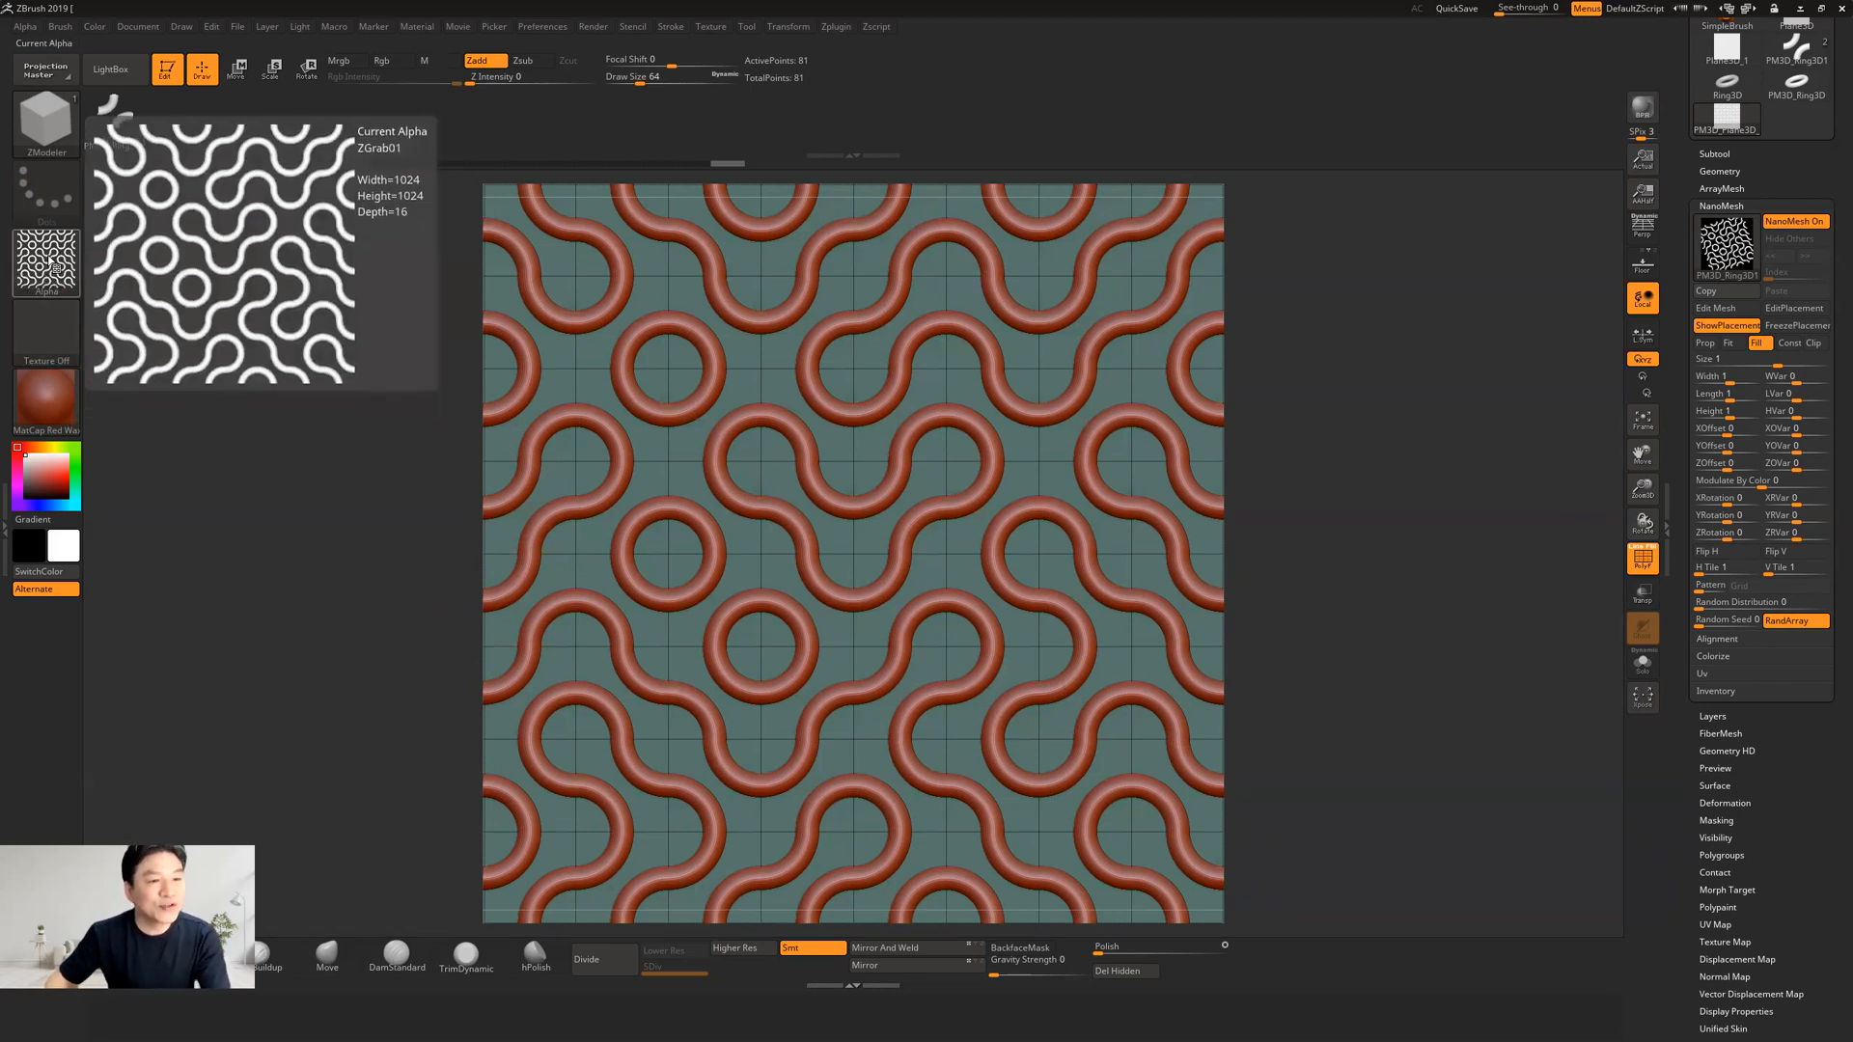
Step: Export the grabbed alpha to the desktop as the Photoshop file ZGrab01
{"action": "left_click", "coordinate": [48, 261]}
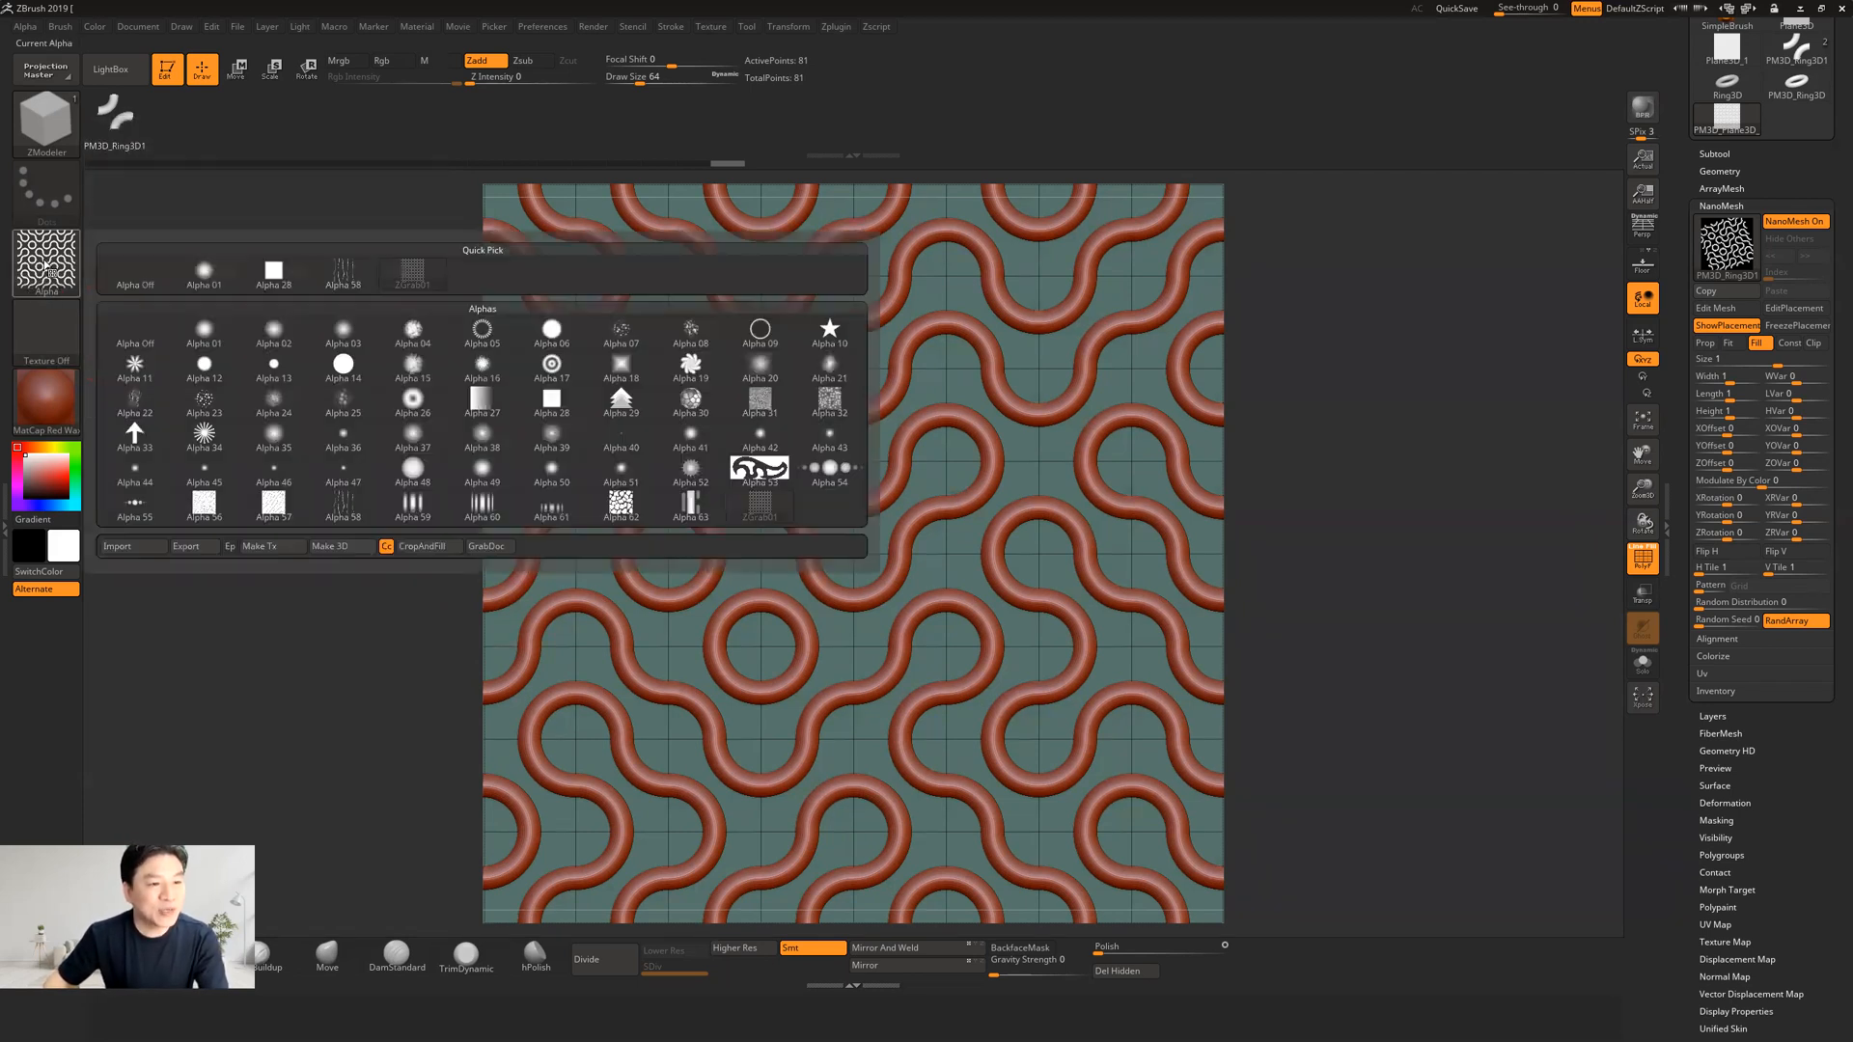
{"action": "left_click", "coordinate": [195, 547]}
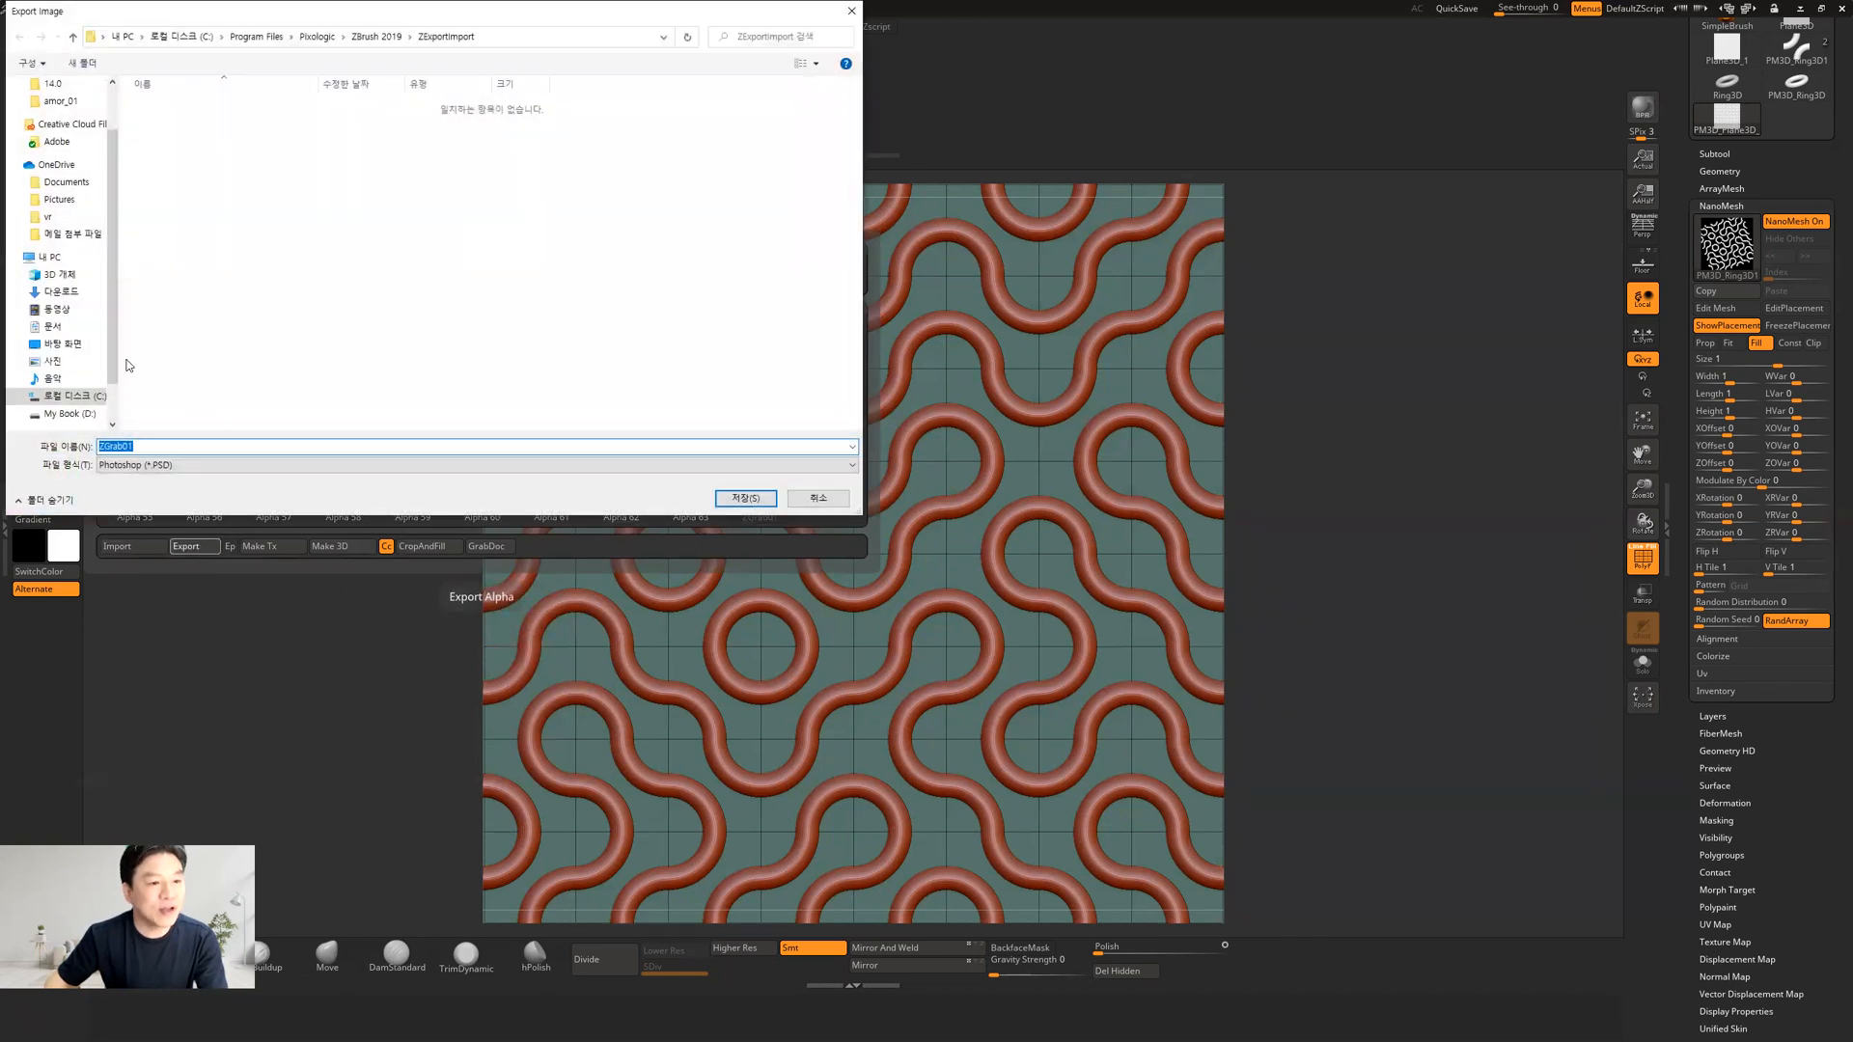
{"action": "left_click", "coordinate": [63, 343]}
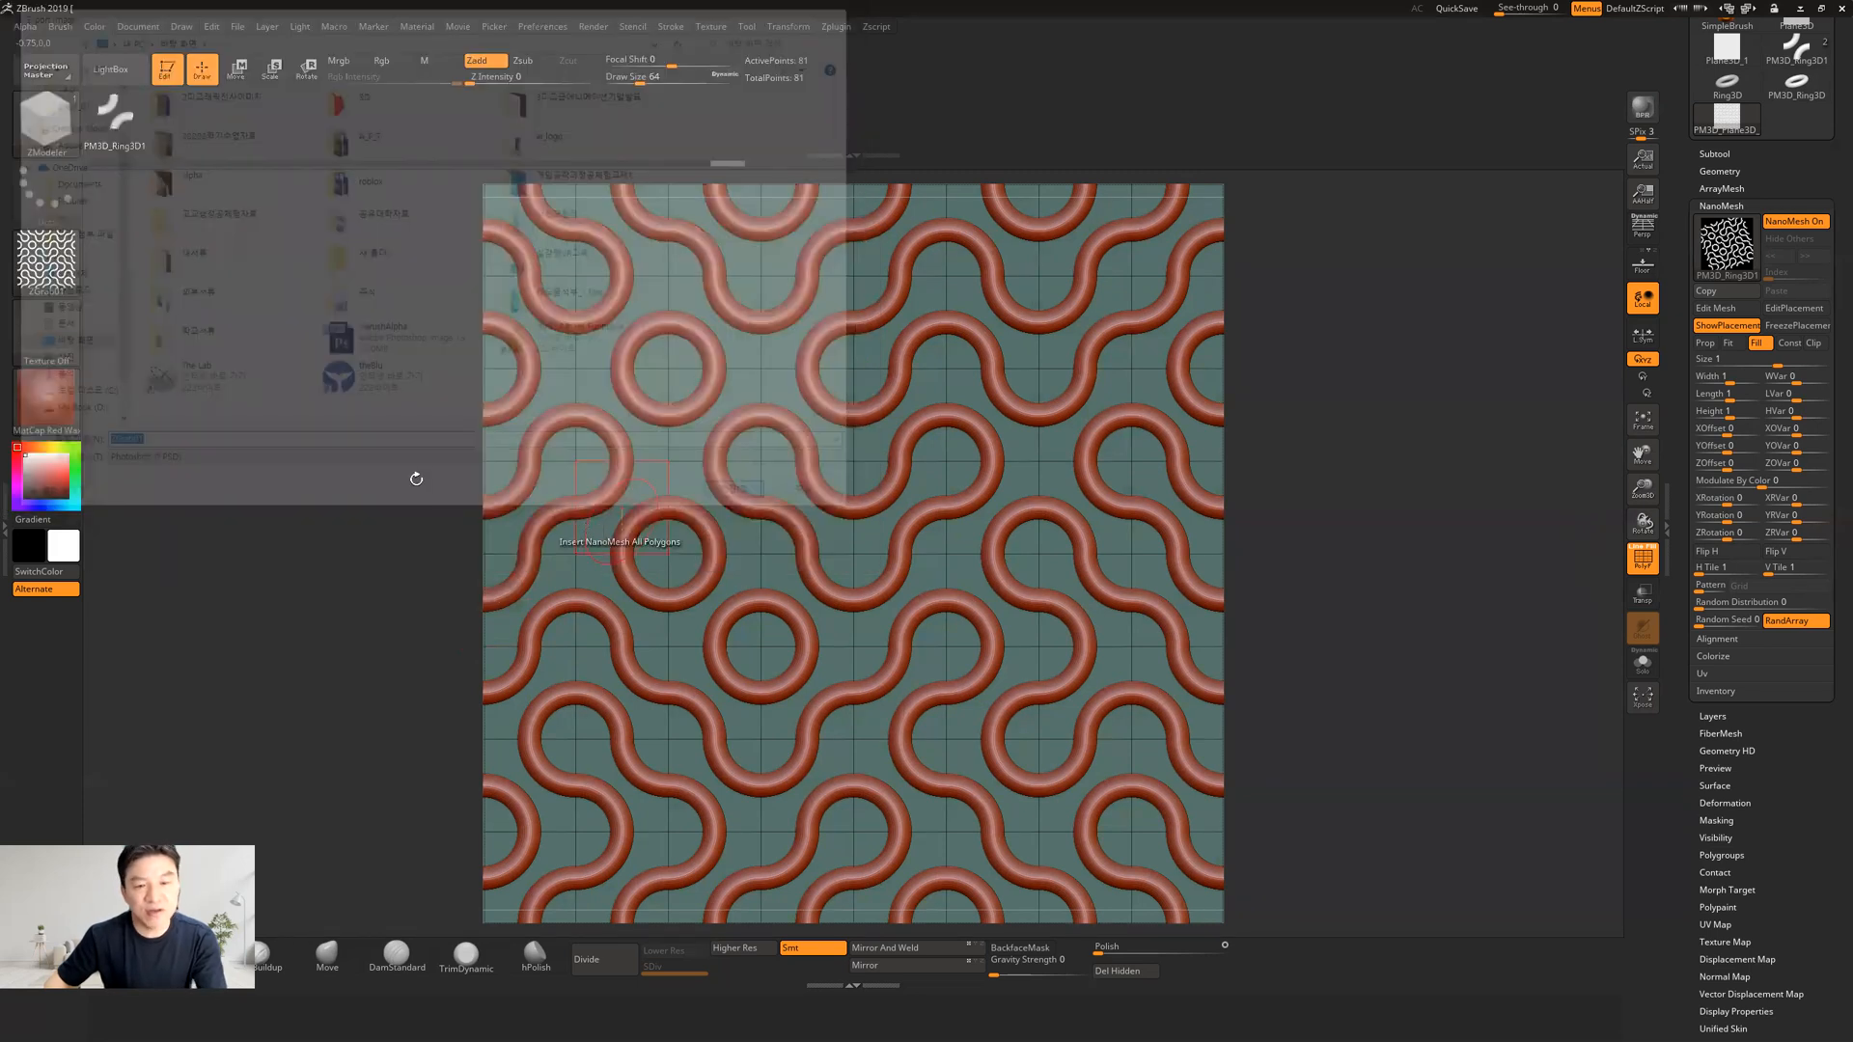
{"action": "mouse_move", "coordinate": [53, 279]}
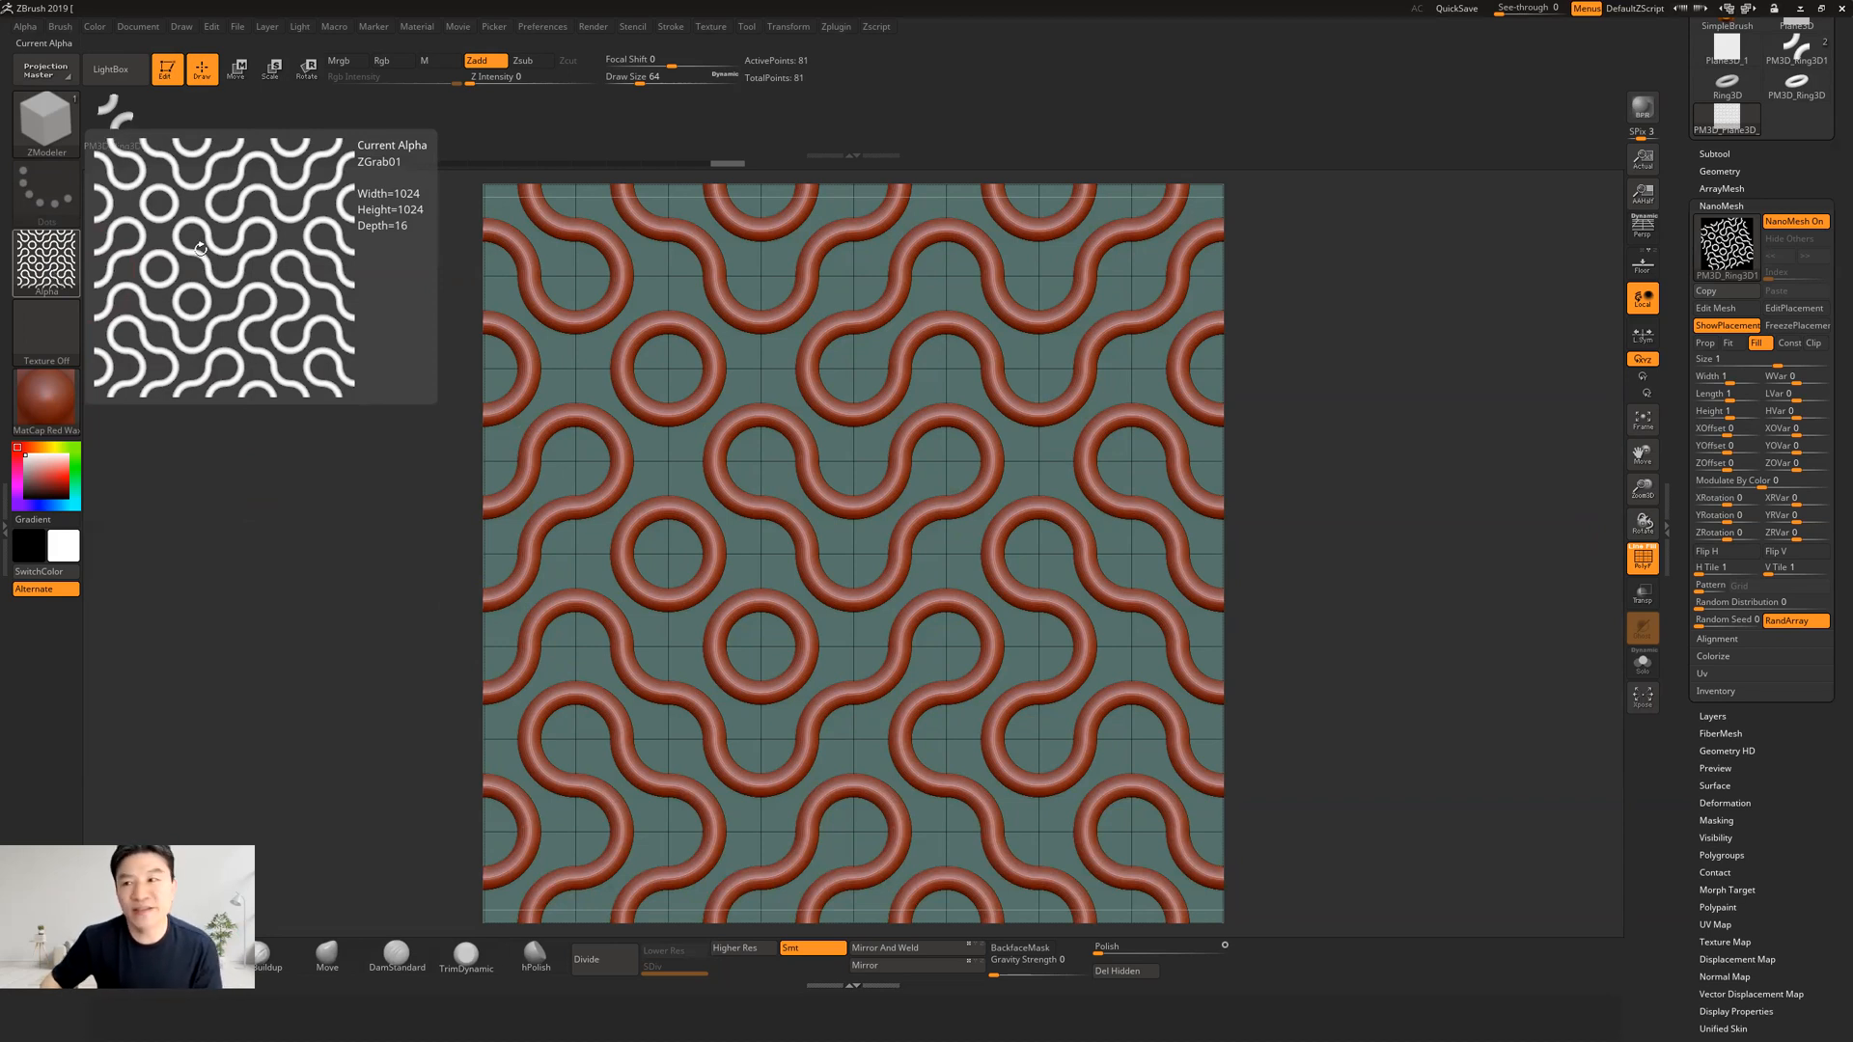
Step: Switch to Photoshop, open ZGrab01.PSD from the desktop and float its document window
{"action": "left_click", "coordinate": [1804, 11]}
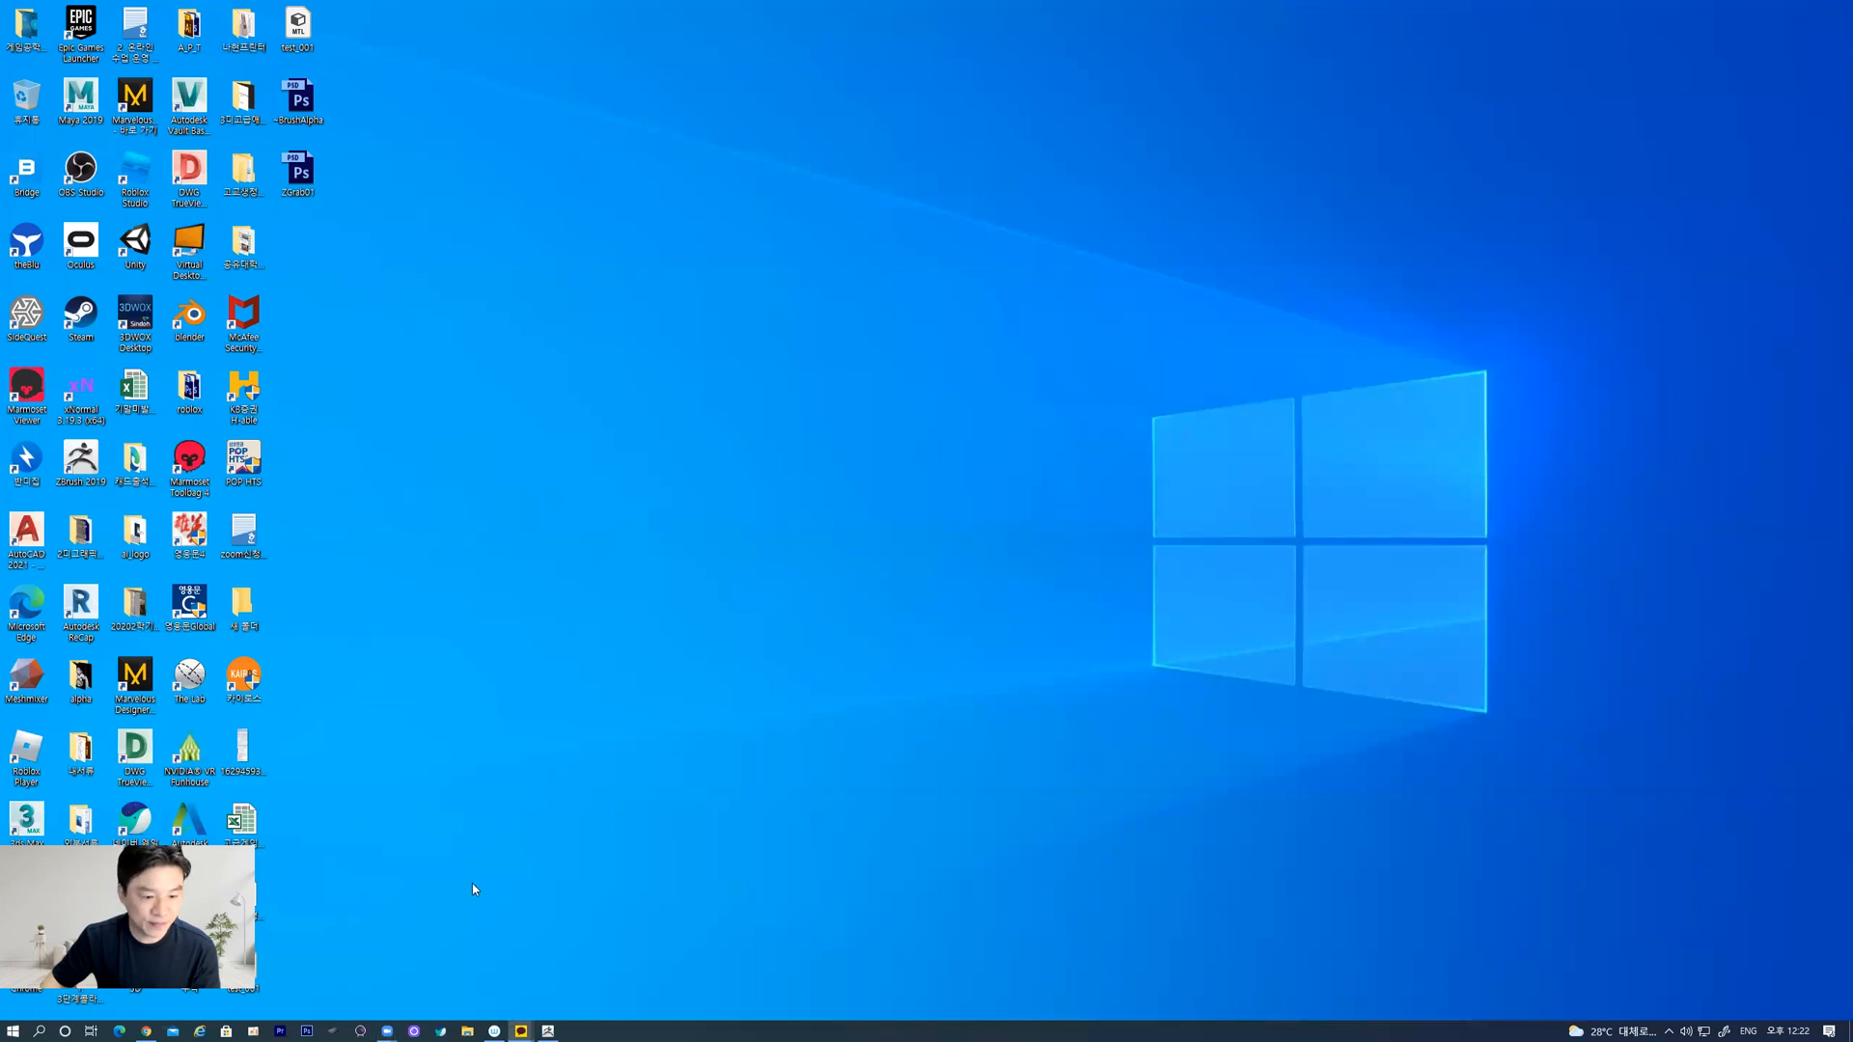
{"action": "left_click", "coordinate": [307, 1031]}
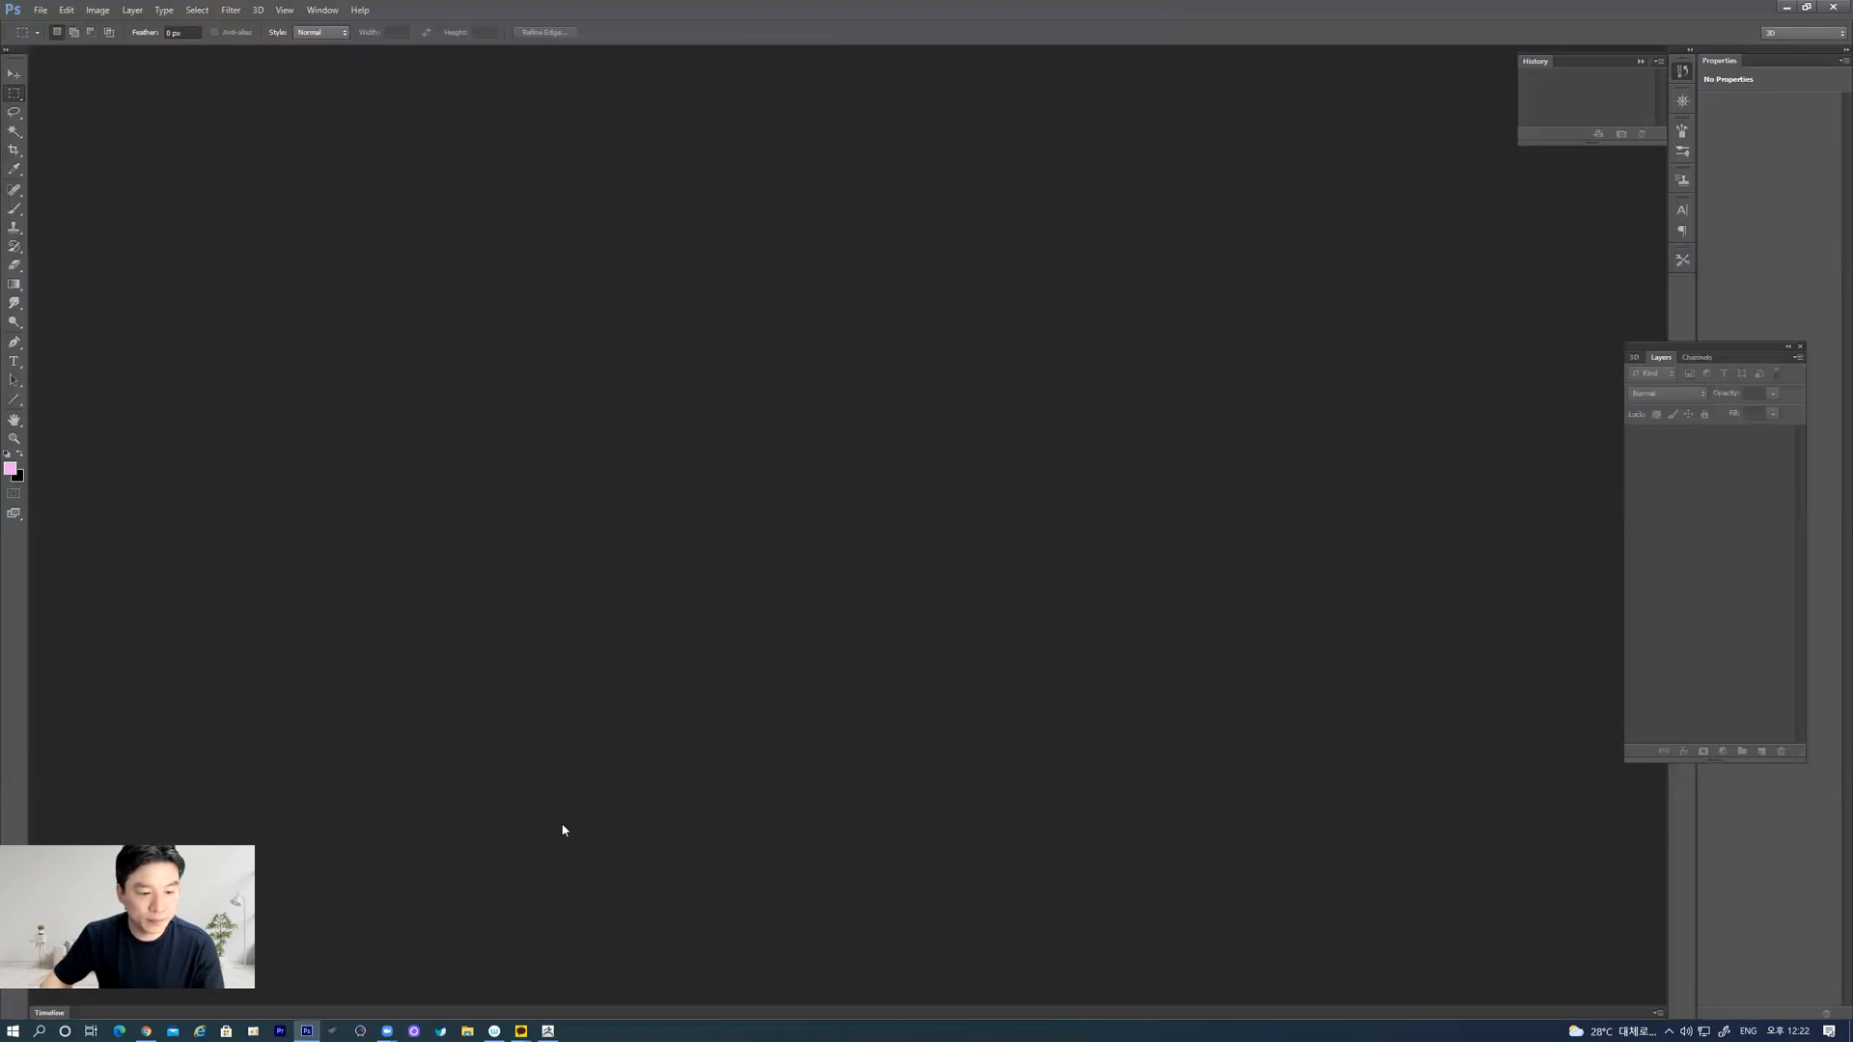
{"action": "key", "text": "ctrl+o"}
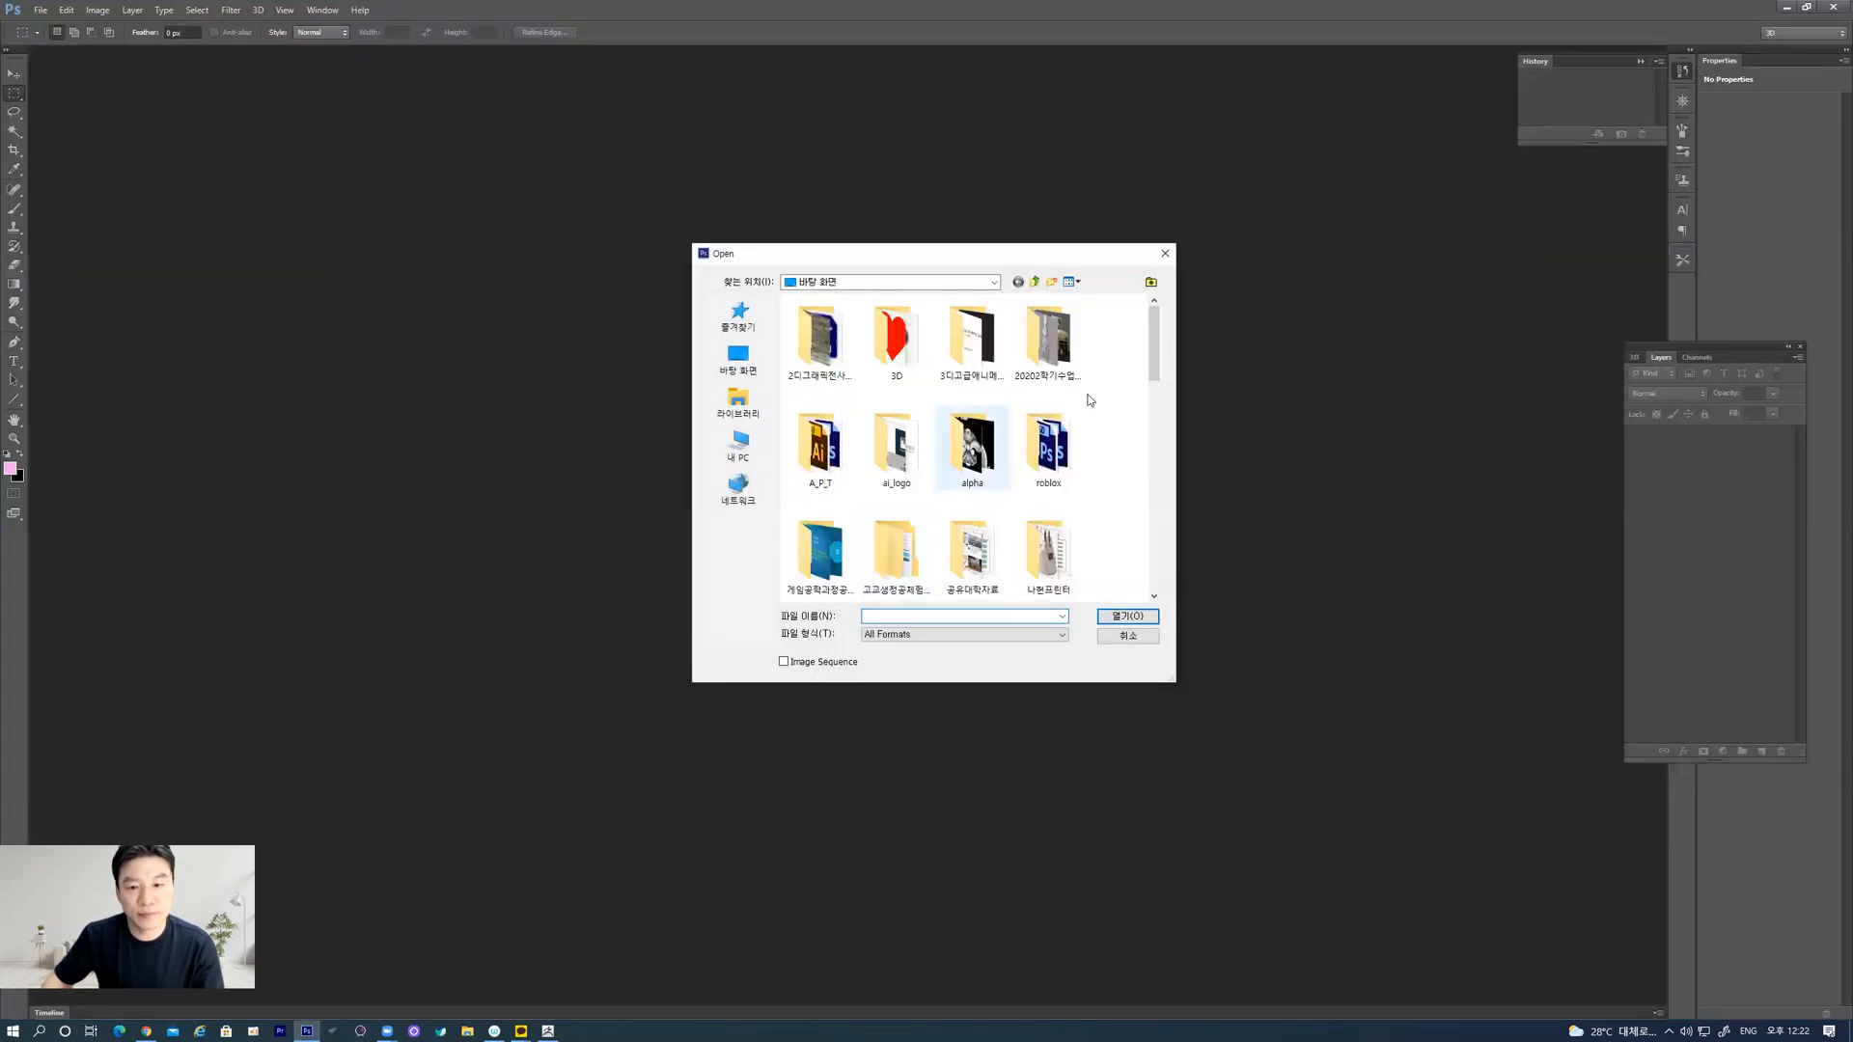
{"action": "left_click_drag", "start_coordinate": [1151, 363], "coordinate": [1151, 569]}
{"action": "left_click", "coordinate": [910, 440]}
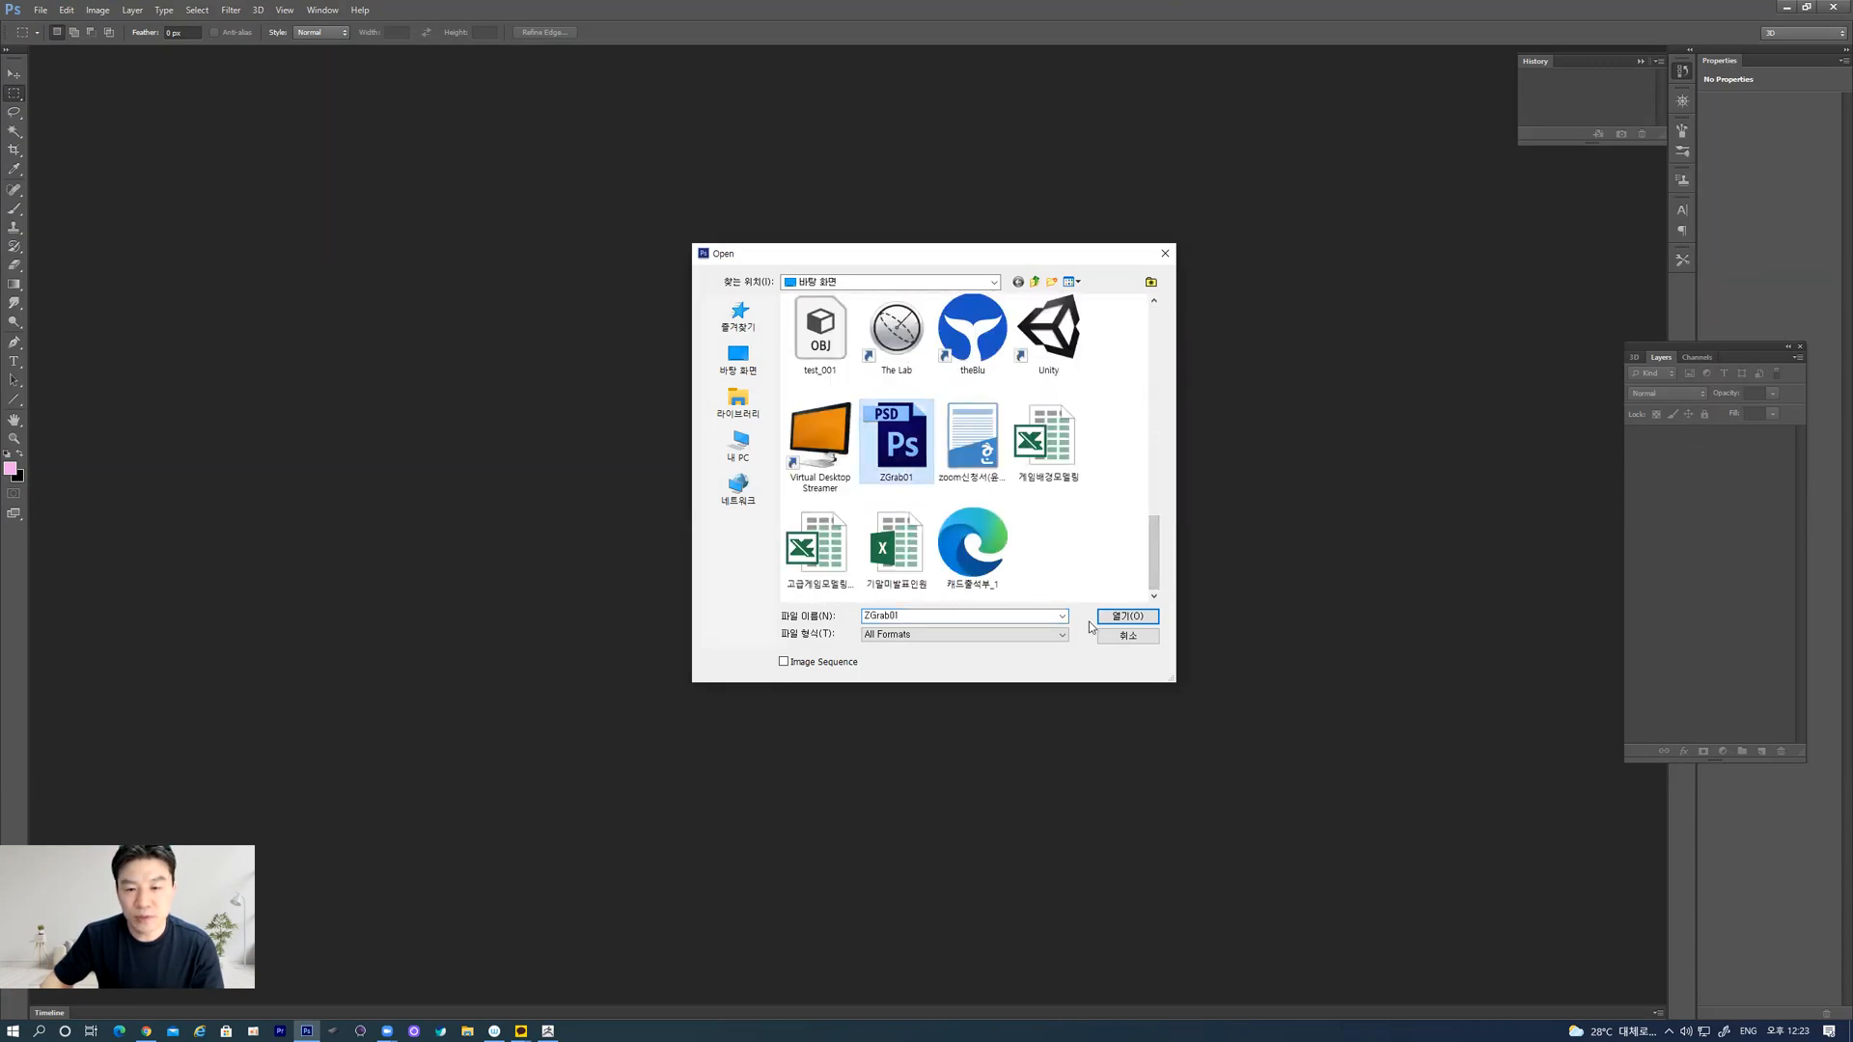
{"action": "left_click", "coordinate": [1124, 617]}
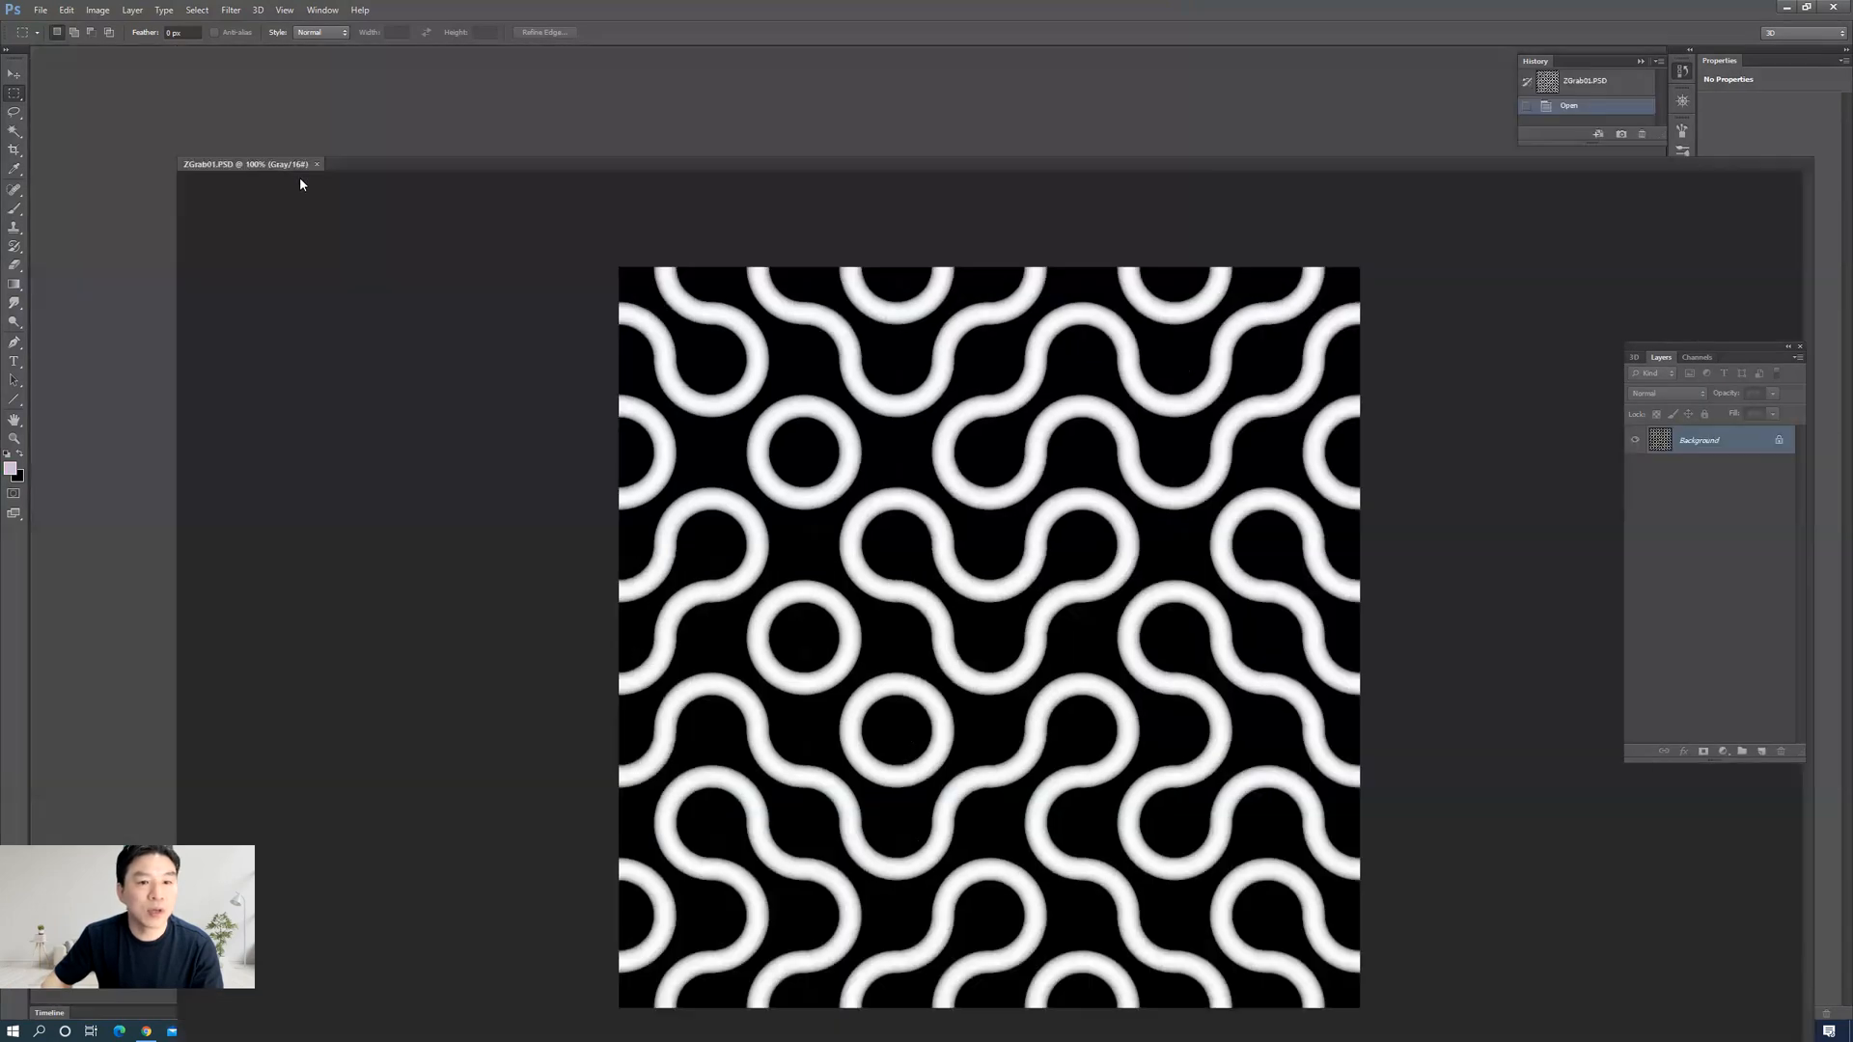
{"action": "left_click_drag", "start_coordinate": [300, 184], "coordinate": [647, 94]}
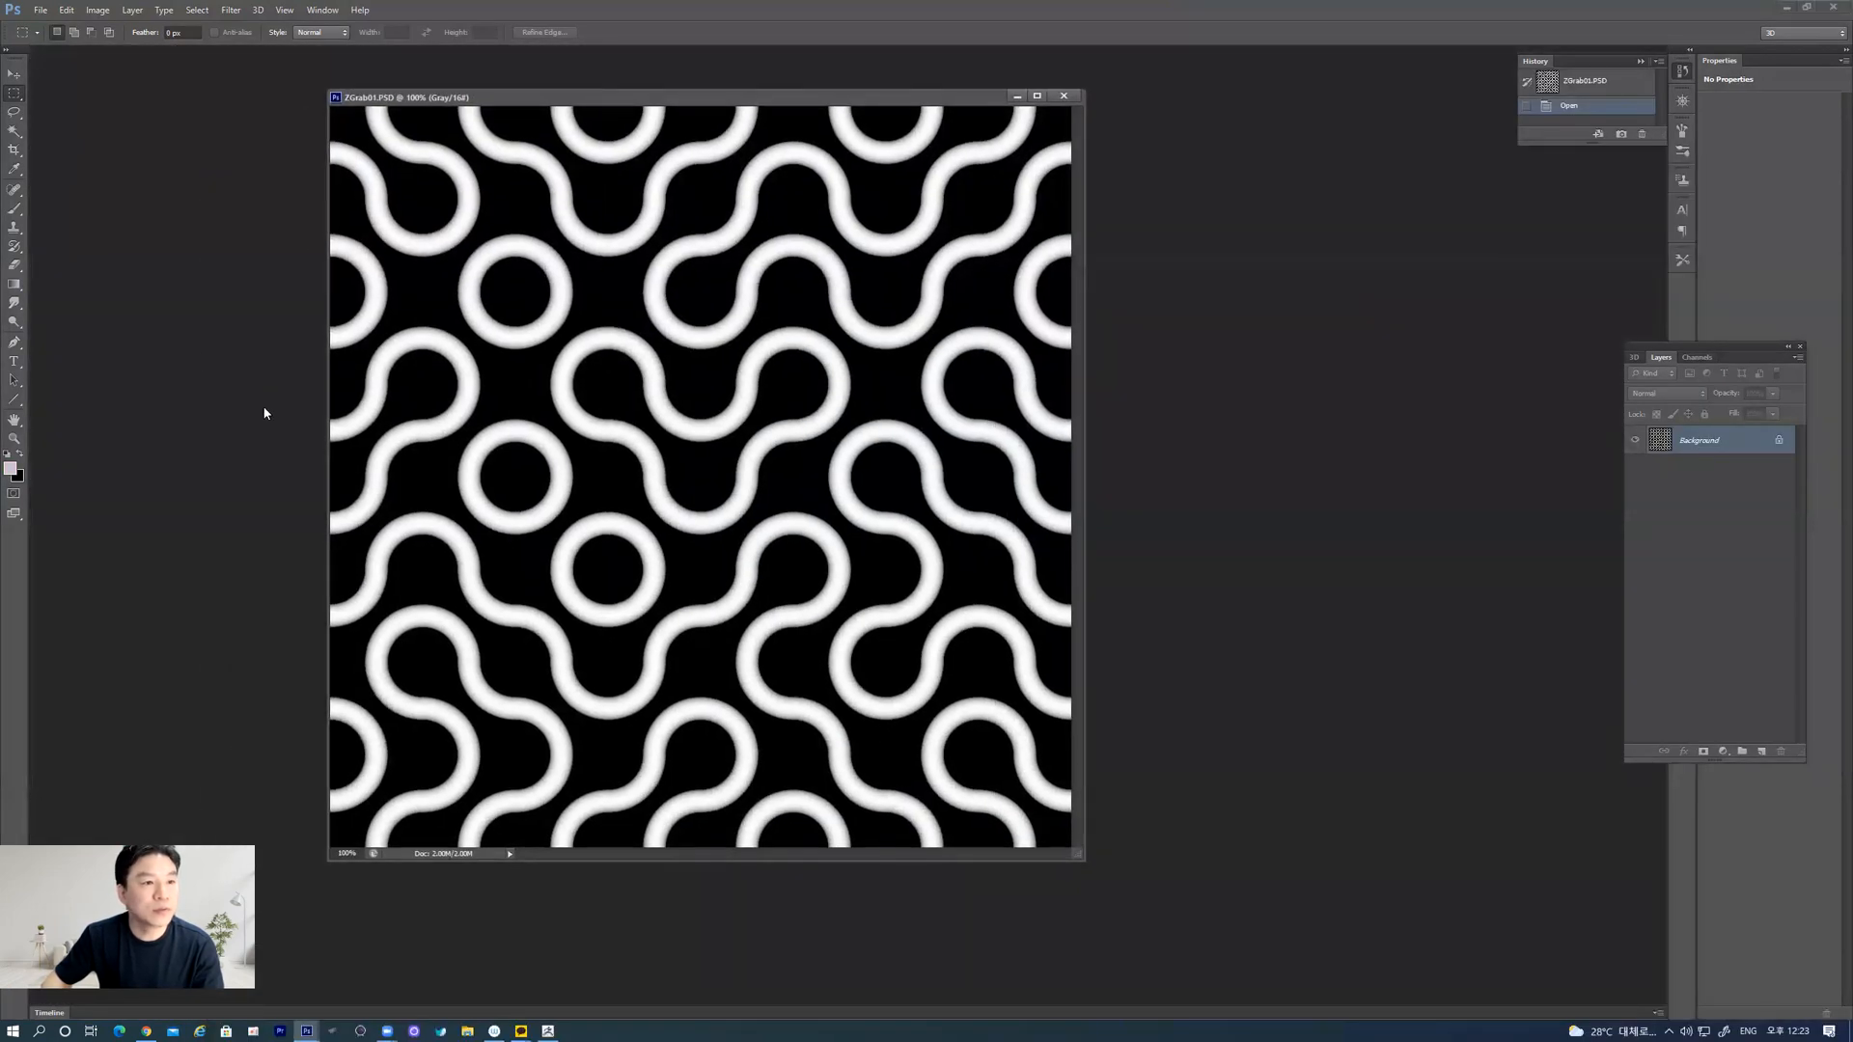
Step: Create a new A4 document of 210 × 297 mm at 300 pixels/inch in 8-bit RGB with a white background
{"action": "left_click", "coordinate": [100, 14]}
{"action": "left_click", "coordinate": [48, 28]}
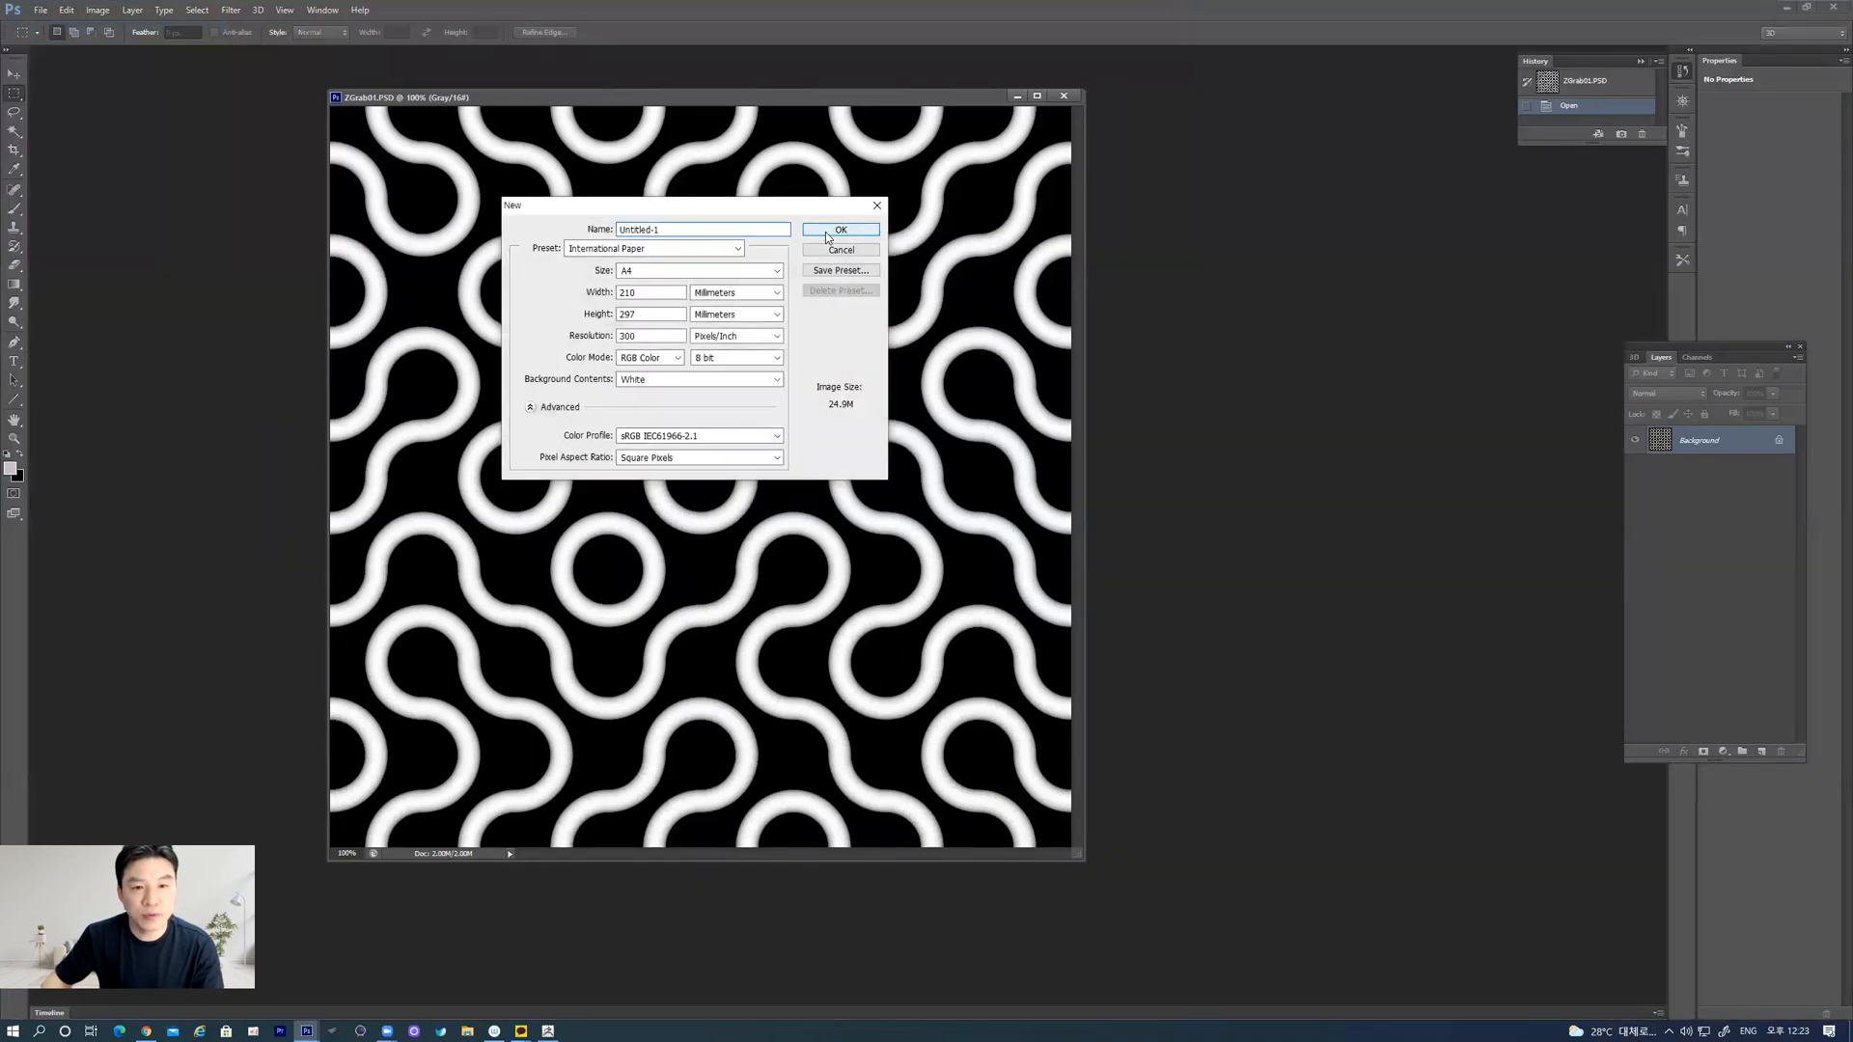
{"action": "left_click", "coordinate": [825, 240]}
{"action": "left_click_drag", "start_coordinate": [543, 123], "coordinate": [546, 160]}
Step: Copy the ZGrab01 pattern into the new A4 document with the Move tool, accepting the bit-depth difference
{"action": "left_click", "coordinate": [14, 74]}
{"action": "left_click", "coordinate": [431, 231]}
{"action": "left_click_drag", "start_coordinate": [432, 232], "coordinate": [1105, 666]}
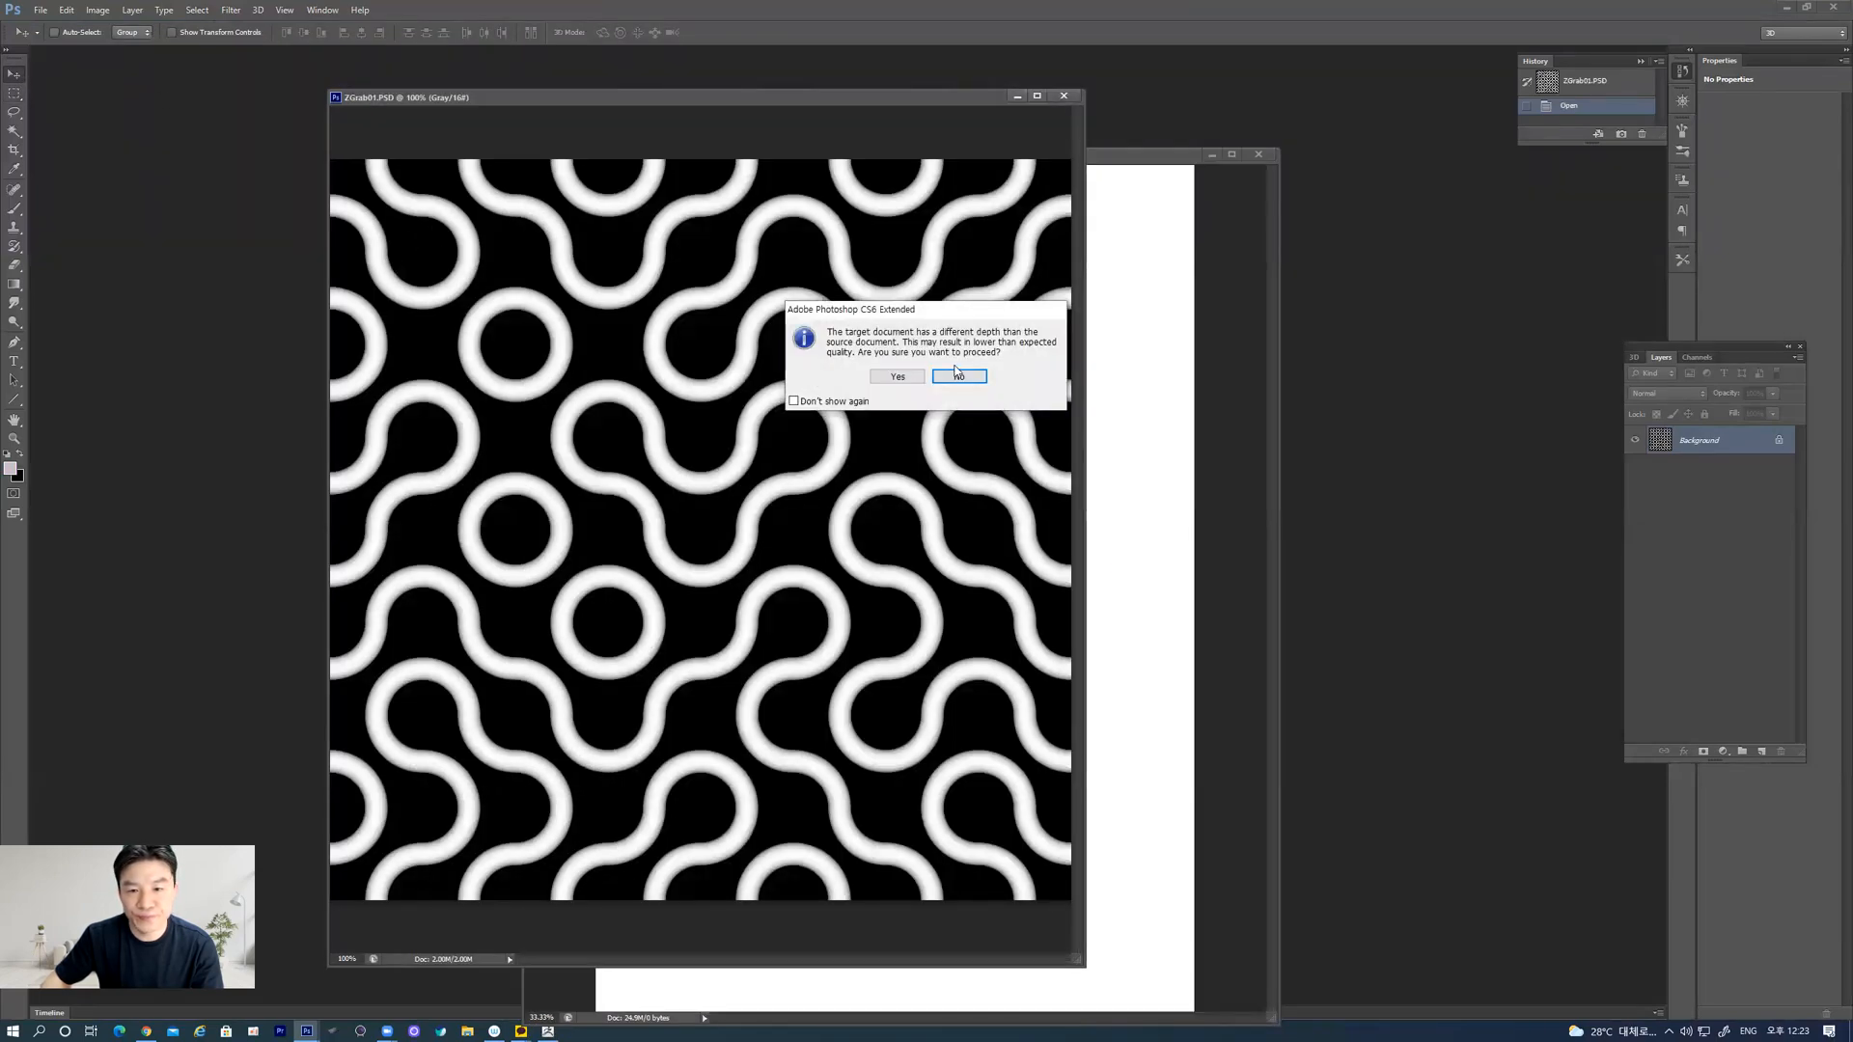
{"action": "left_click", "coordinate": [898, 376]}
Step: Duplicate the pattern tile edge to edge into a two-by-two grid and copy that grid to its left side
{"action": "left_click_drag", "start_coordinate": [999, 587], "coordinate": [985, 500]}
{"action": "left_click", "coordinate": [1730, 476], "text": "shift"}
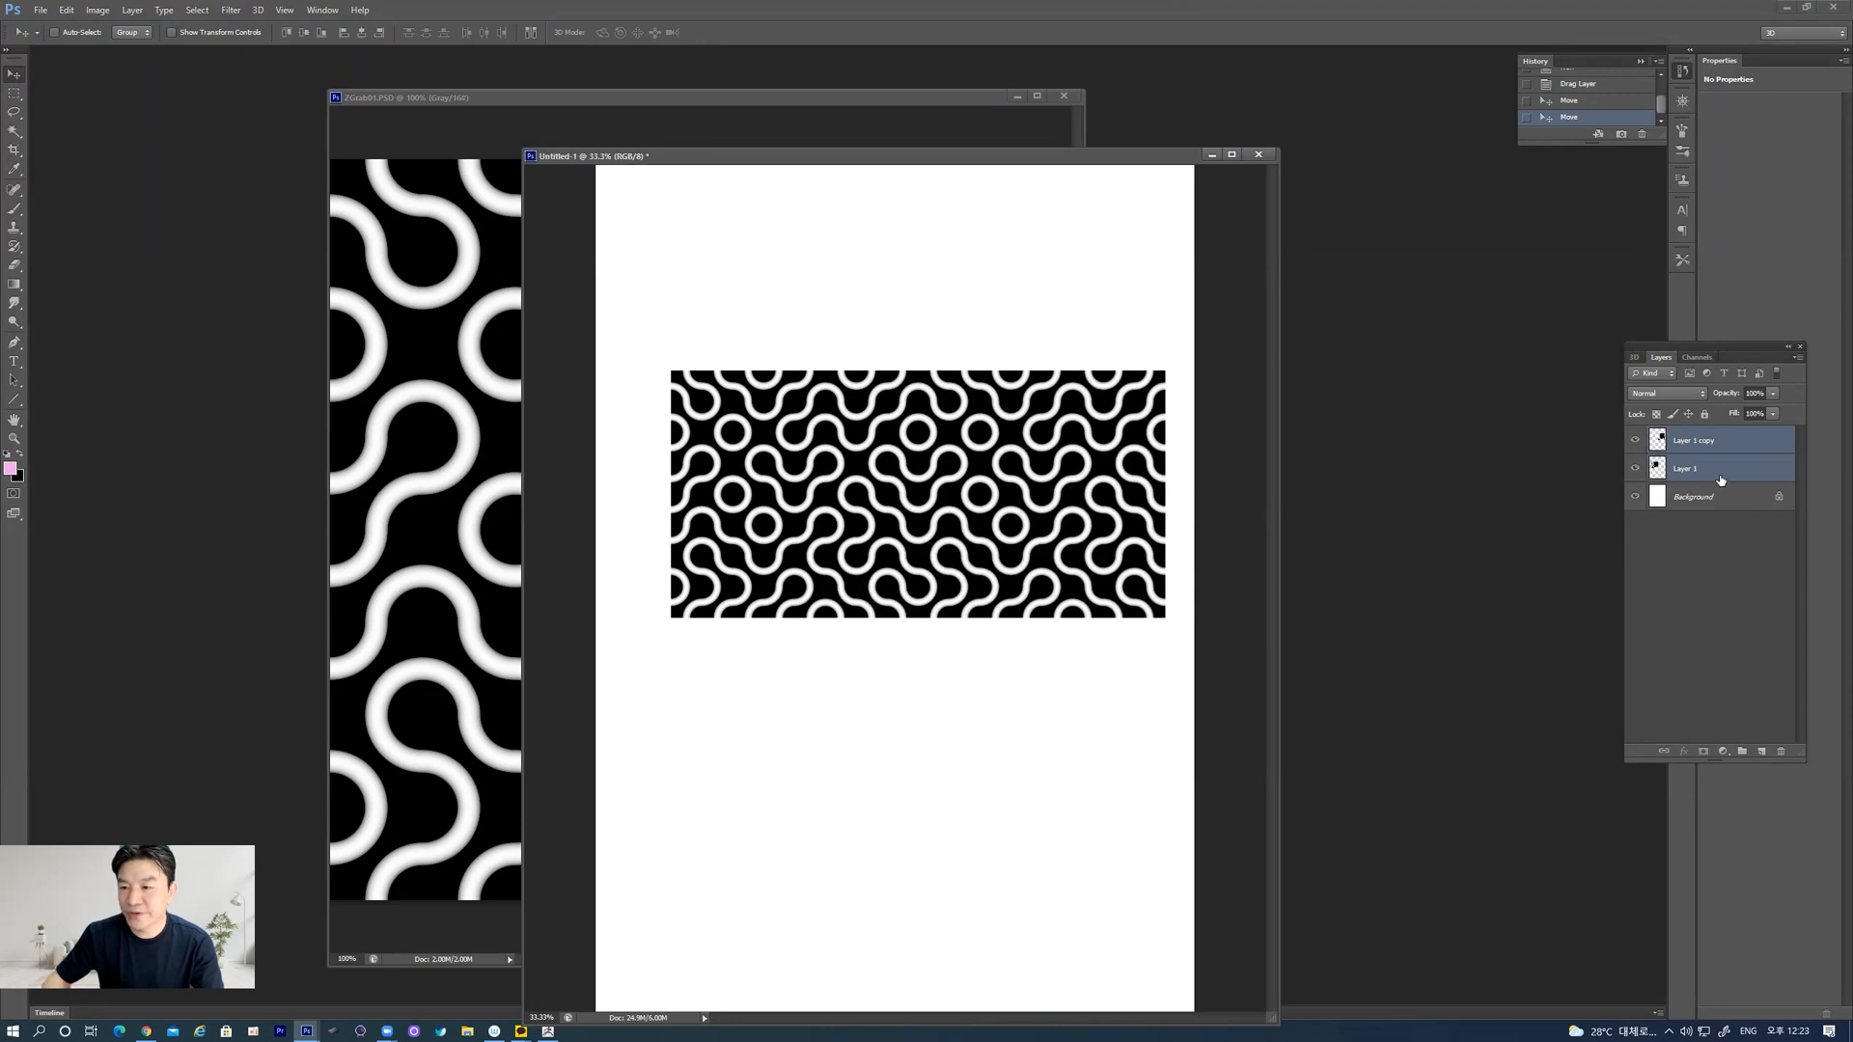
{"action": "left_click_drag", "start_coordinate": [1026, 404], "coordinate": [1019, 573], "text": "shift"}
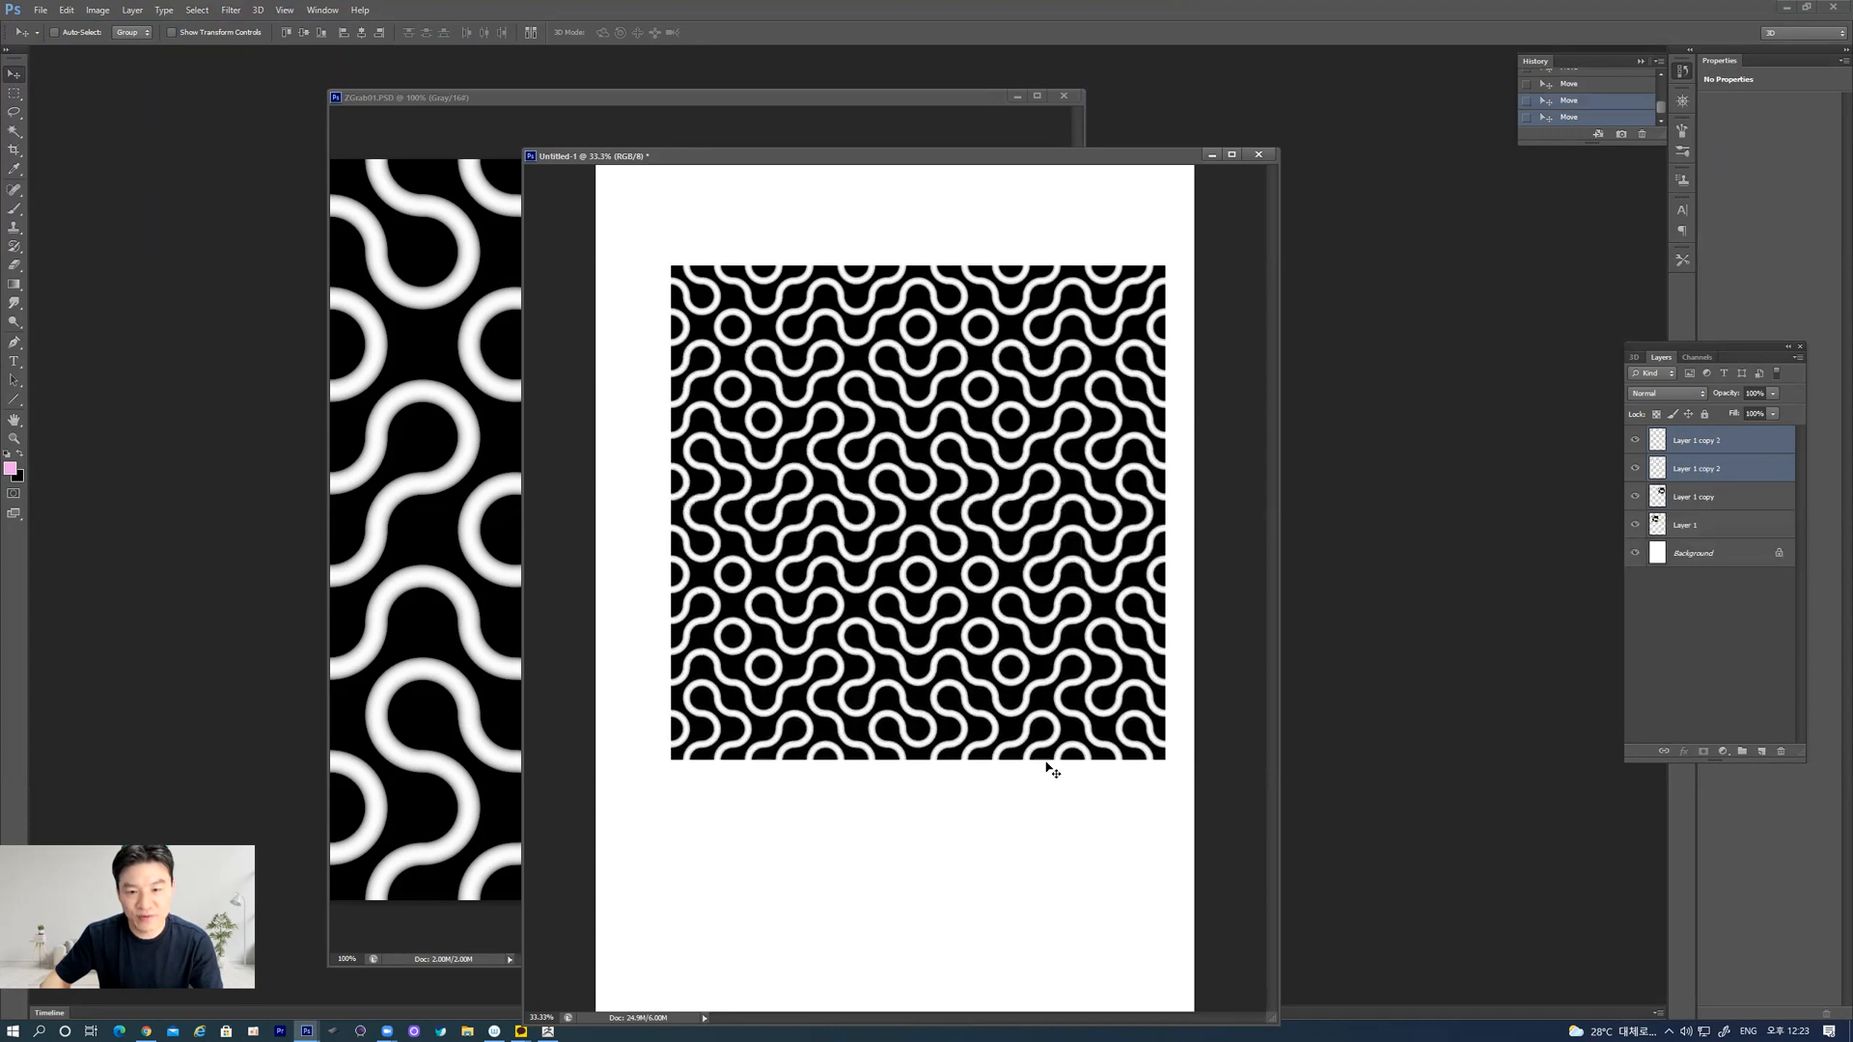
{"action": "left_click", "coordinate": [1731, 526], "text": "shift"}
{"action": "left_click", "coordinate": [1757, 442], "text": "shift"}
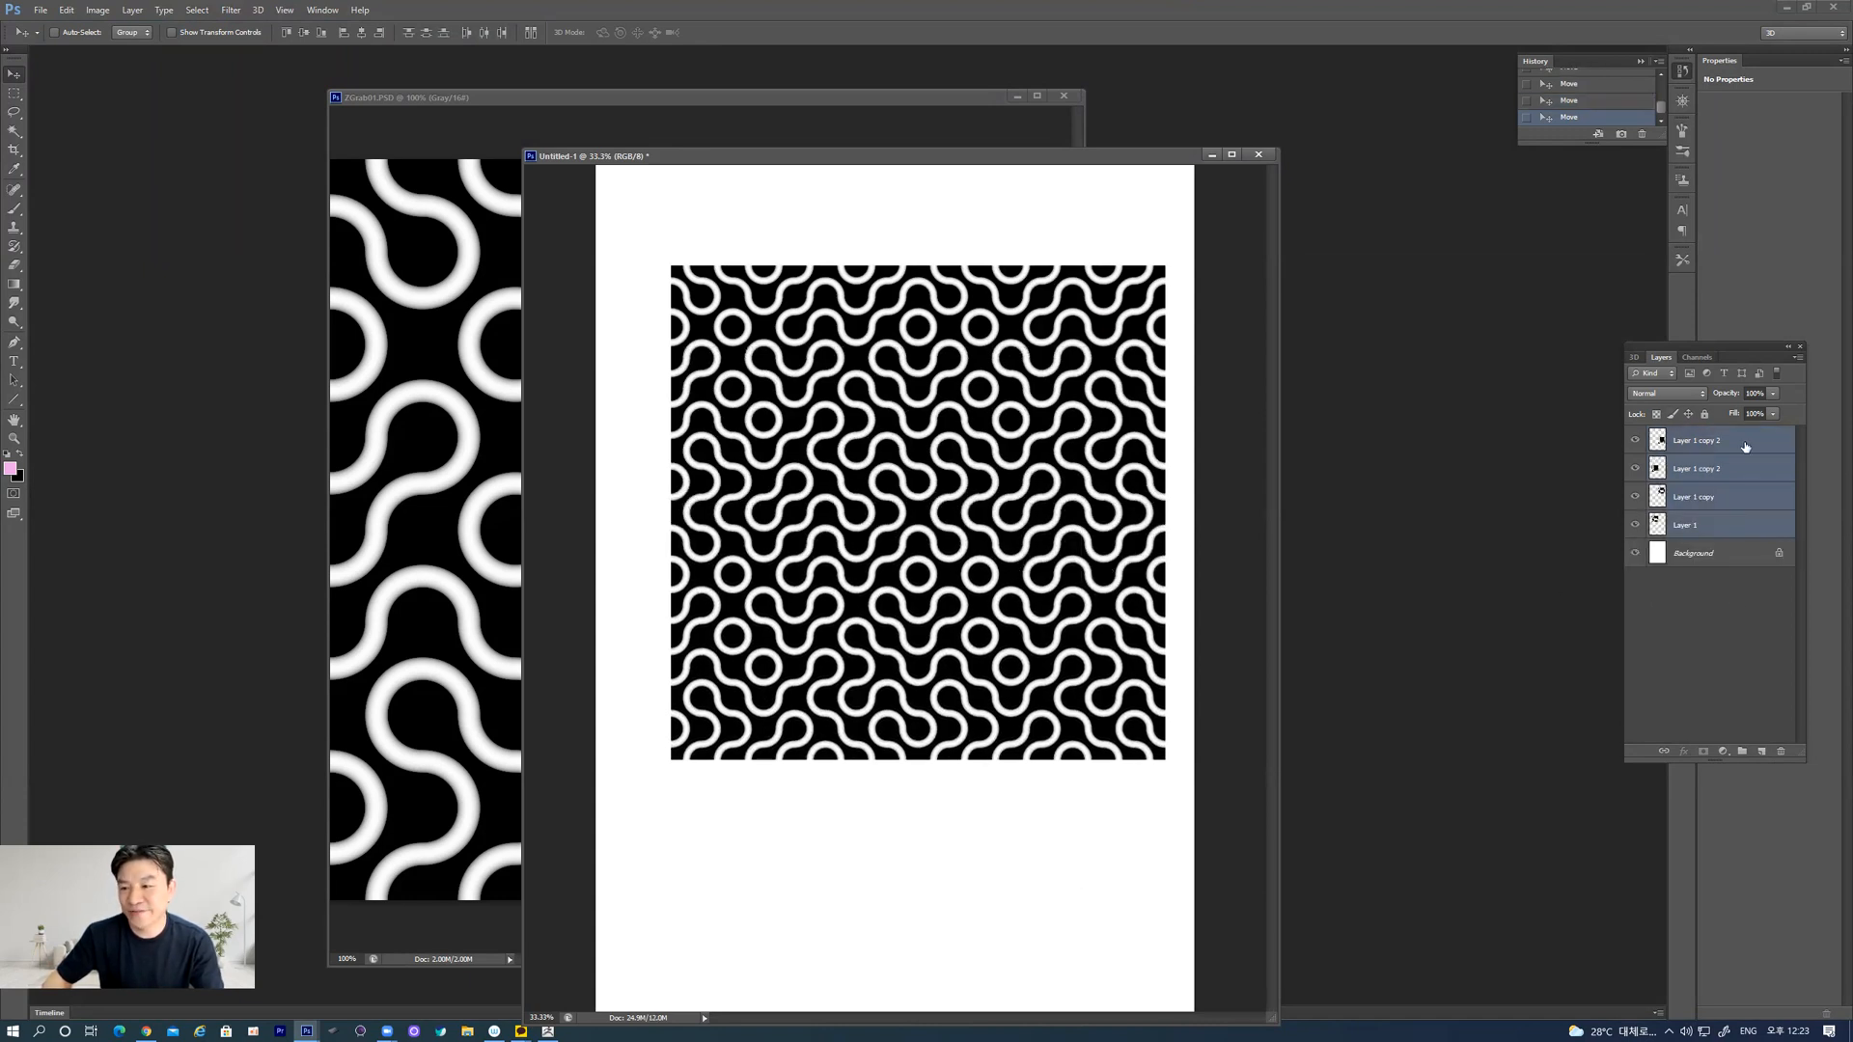
{"action": "left_click_drag", "start_coordinate": [1103, 368], "coordinate": [642, 338], "text": "shift"}
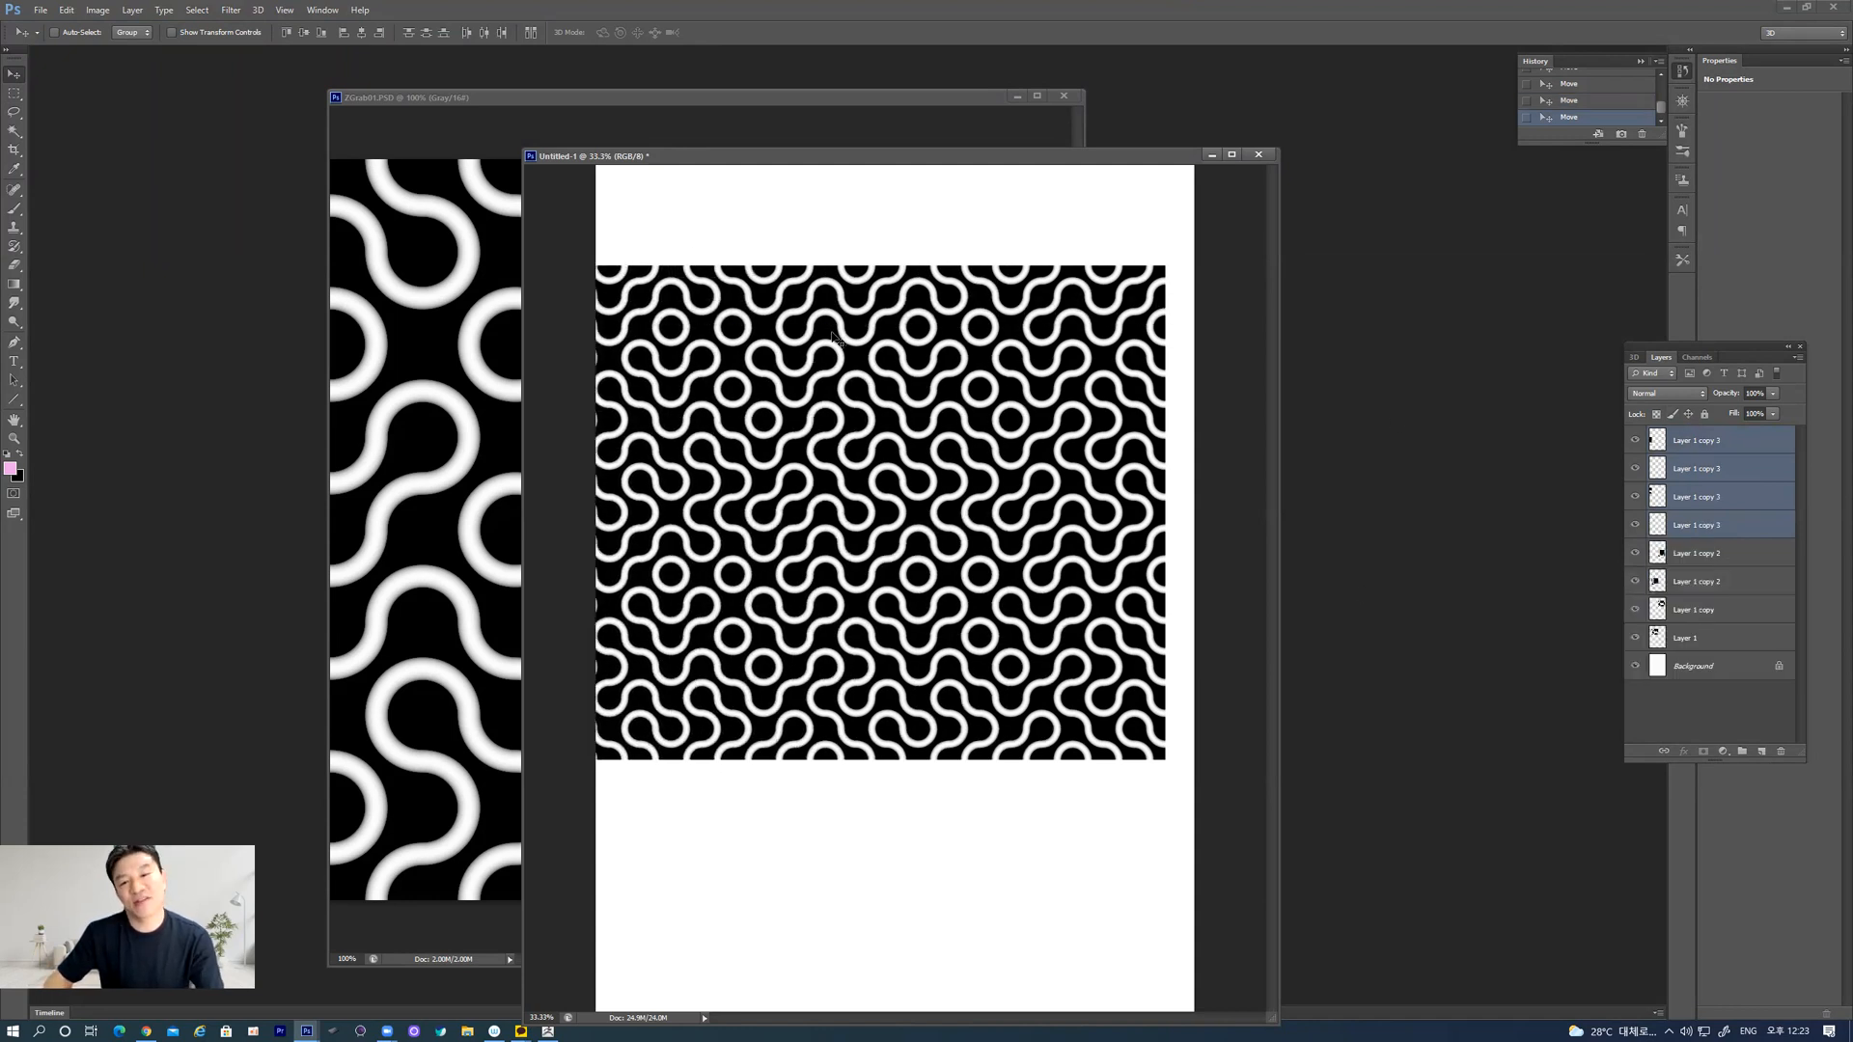
Step: Select all pattern tile layers, shift them up and to the right on the page, and delete them
{"action": "left_click", "coordinate": [1754, 638], "text": "shift"}
{"action": "left_click", "coordinate": [1755, 449]}
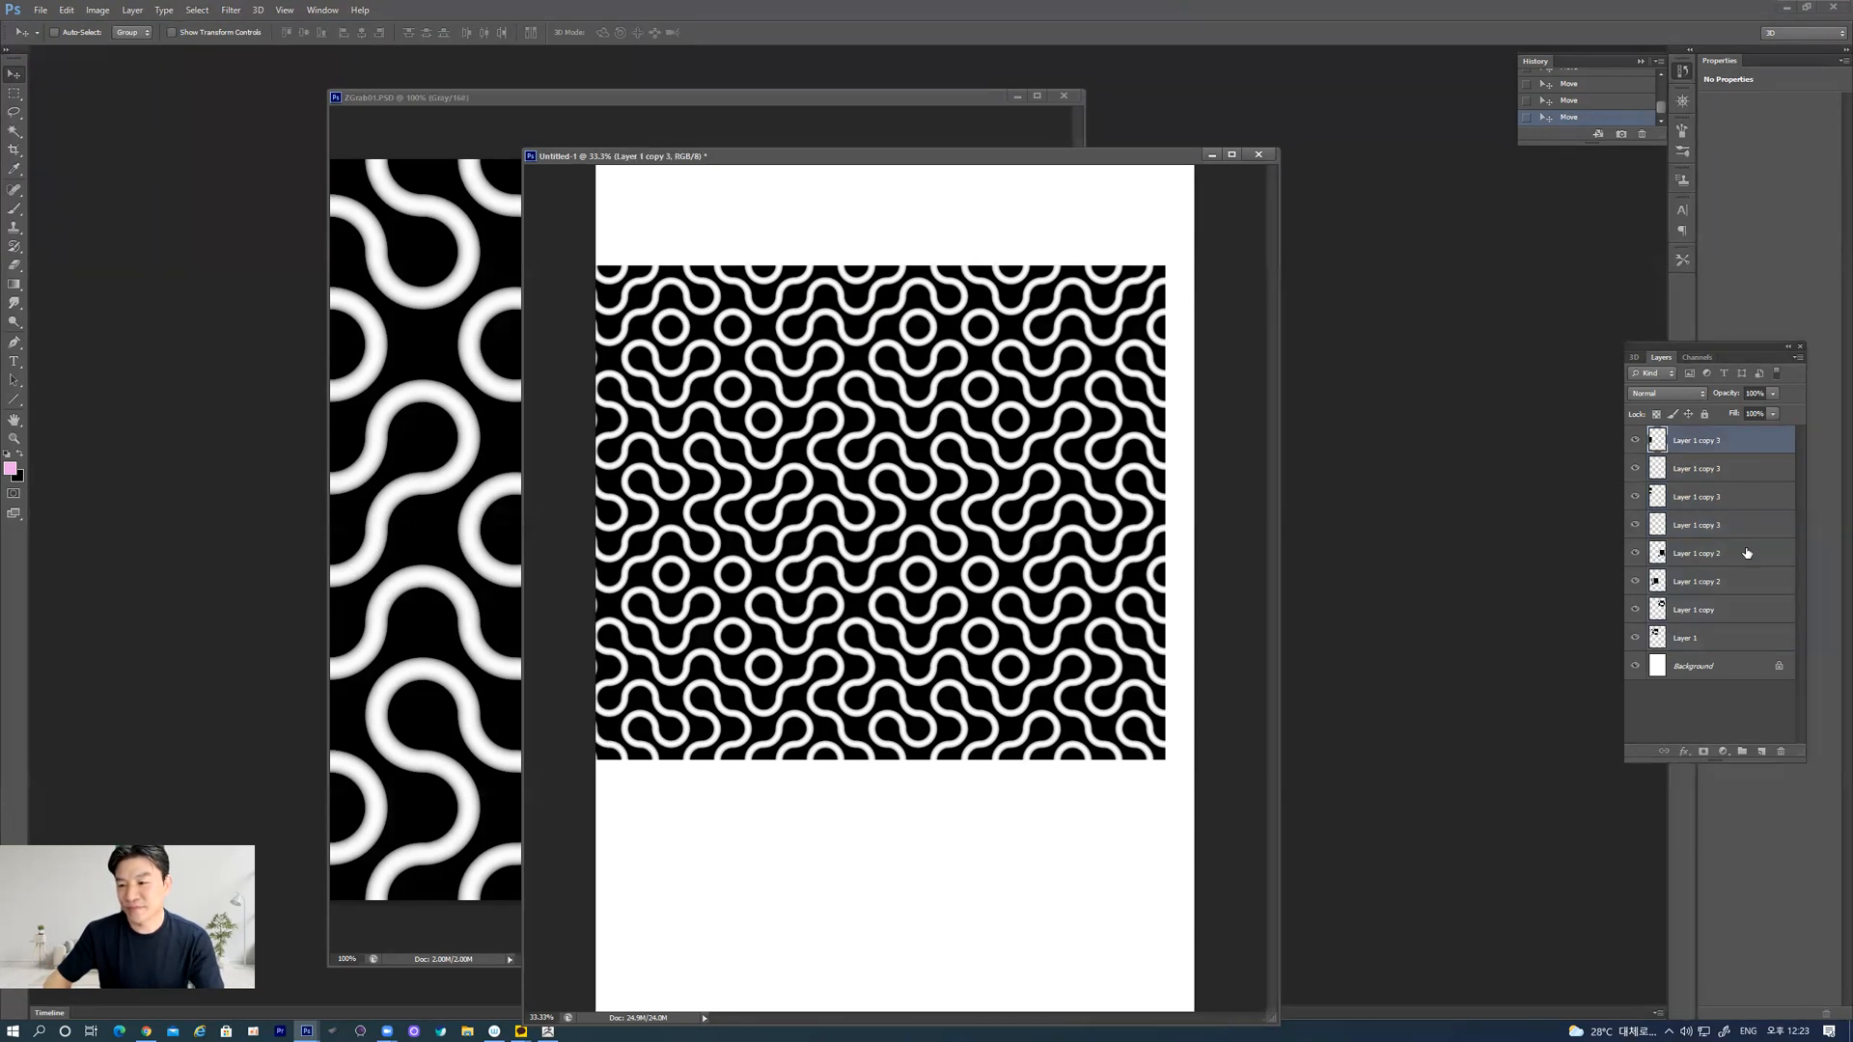
{"action": "left_click", "coordinate": [1741, 634], "text": "shift"}
{"action": "left_click_drag", "start_coordinate": [1100, 410], "coordinate": [1113, 320]}
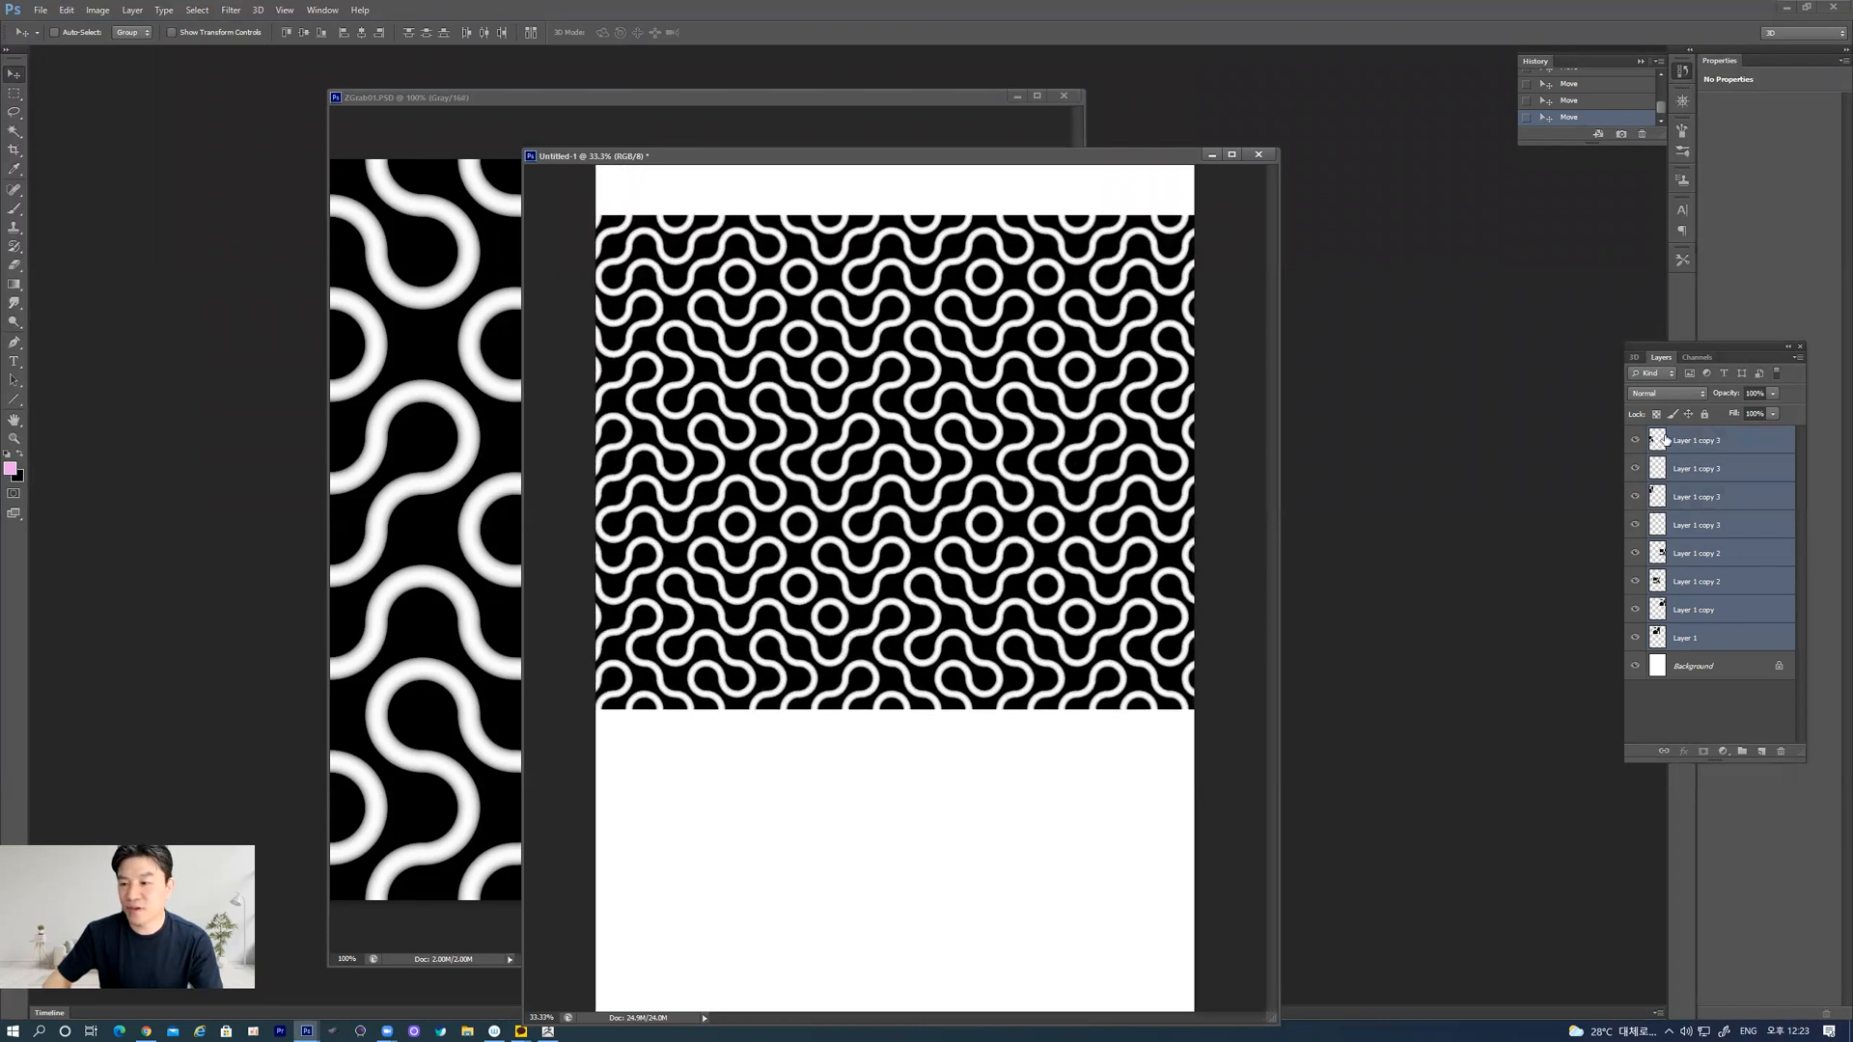
{"action": "key", "text": "Delete"}
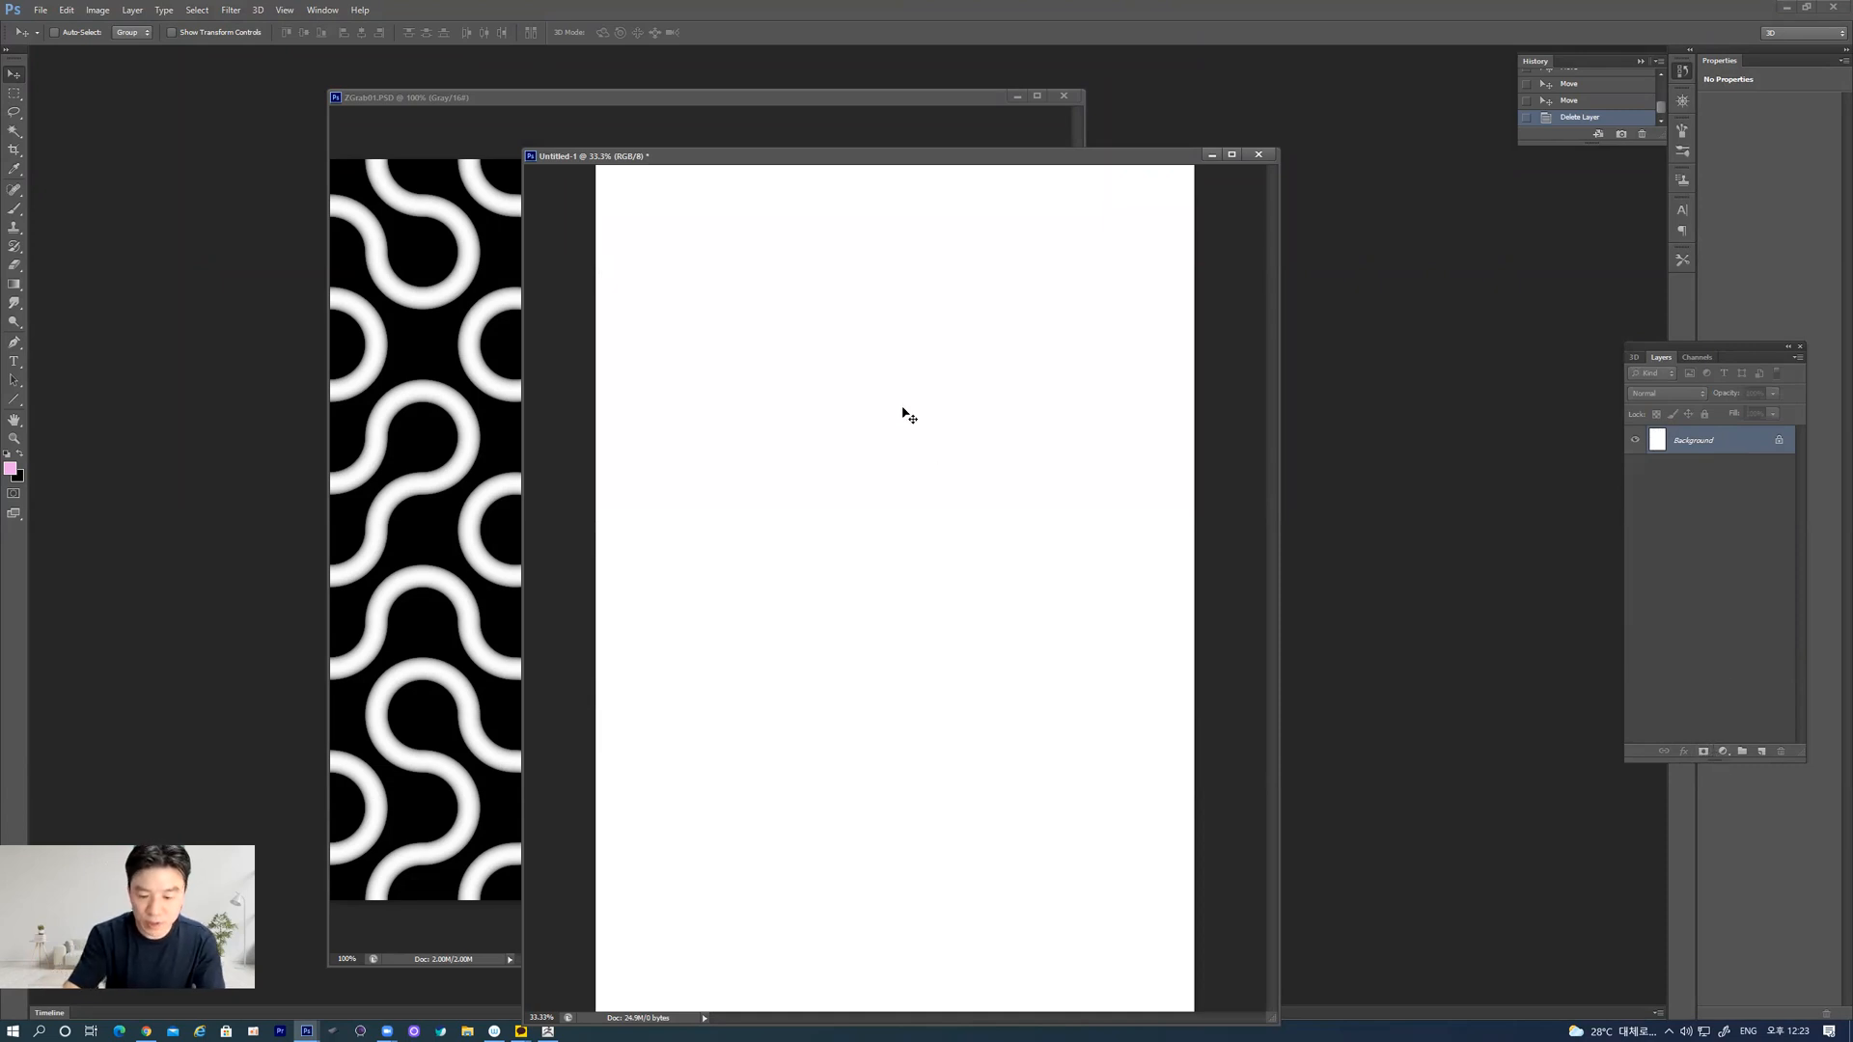
{"action": "key", "text": "shift+F5"}
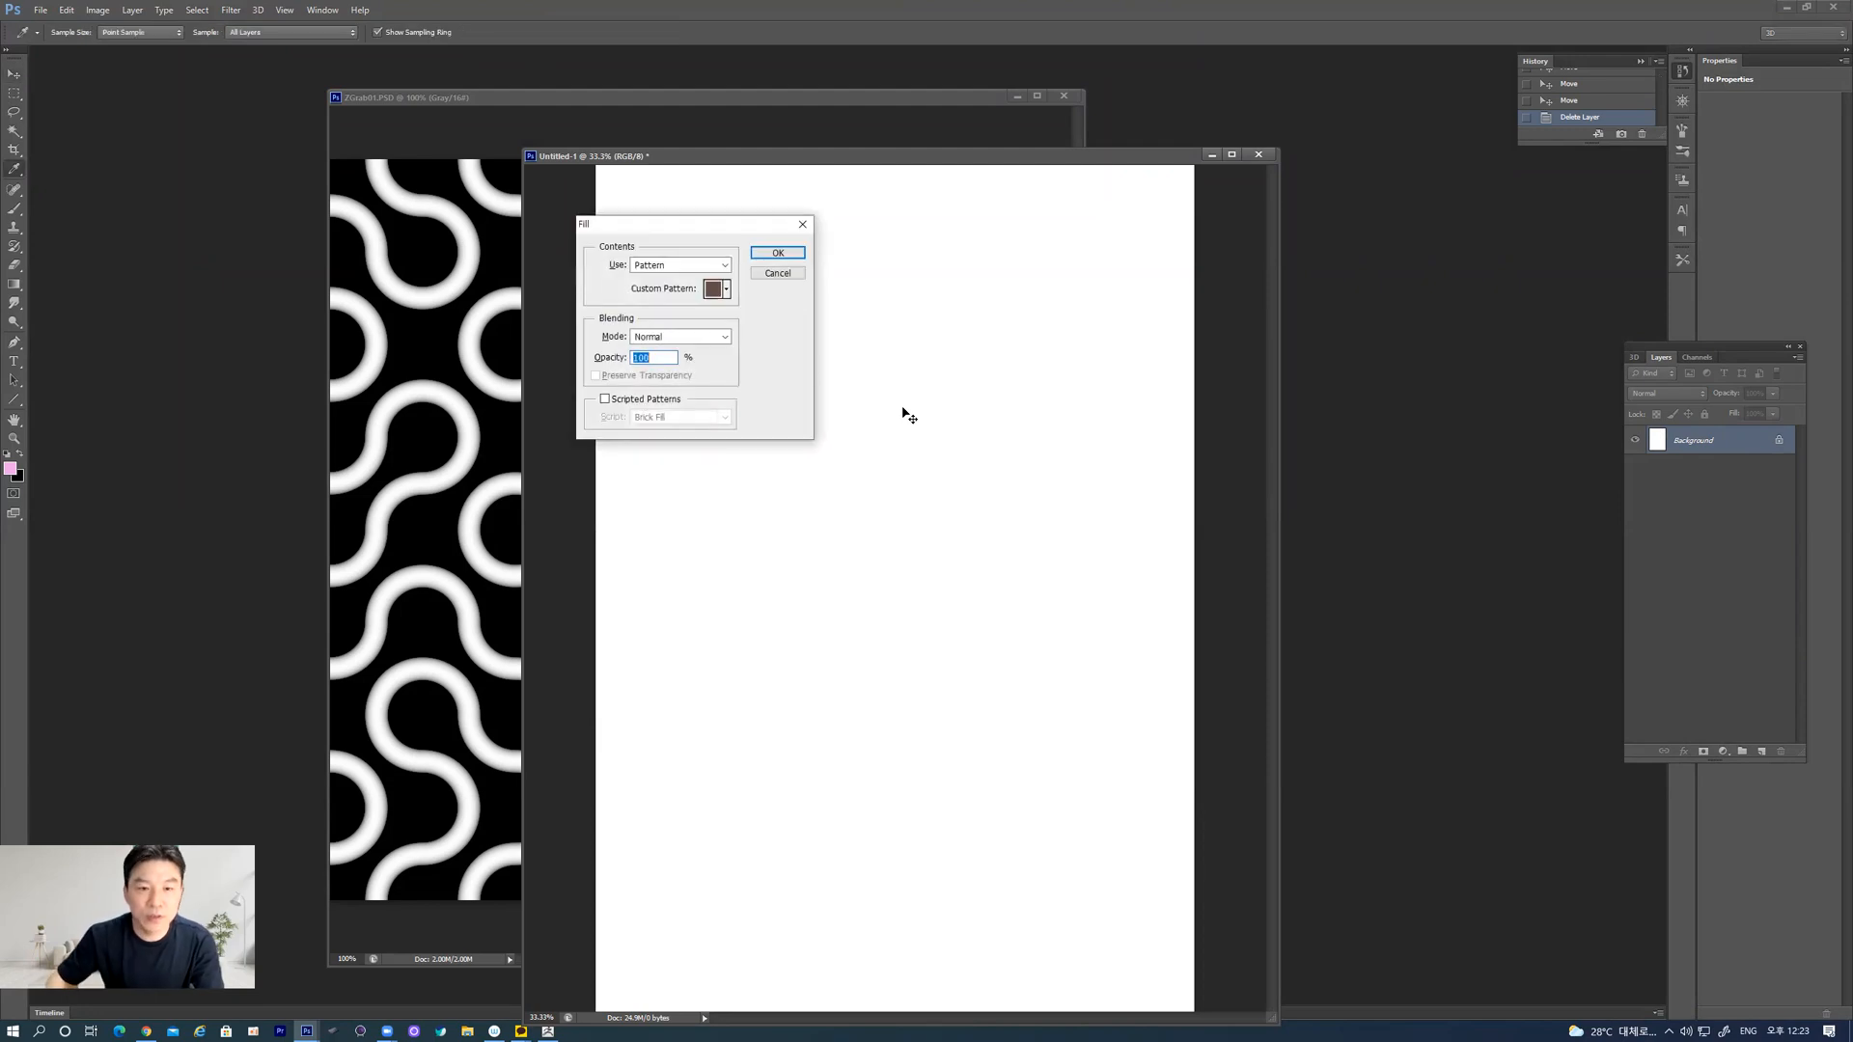
{"action": "left_click", "coordinate": [727, 290]}
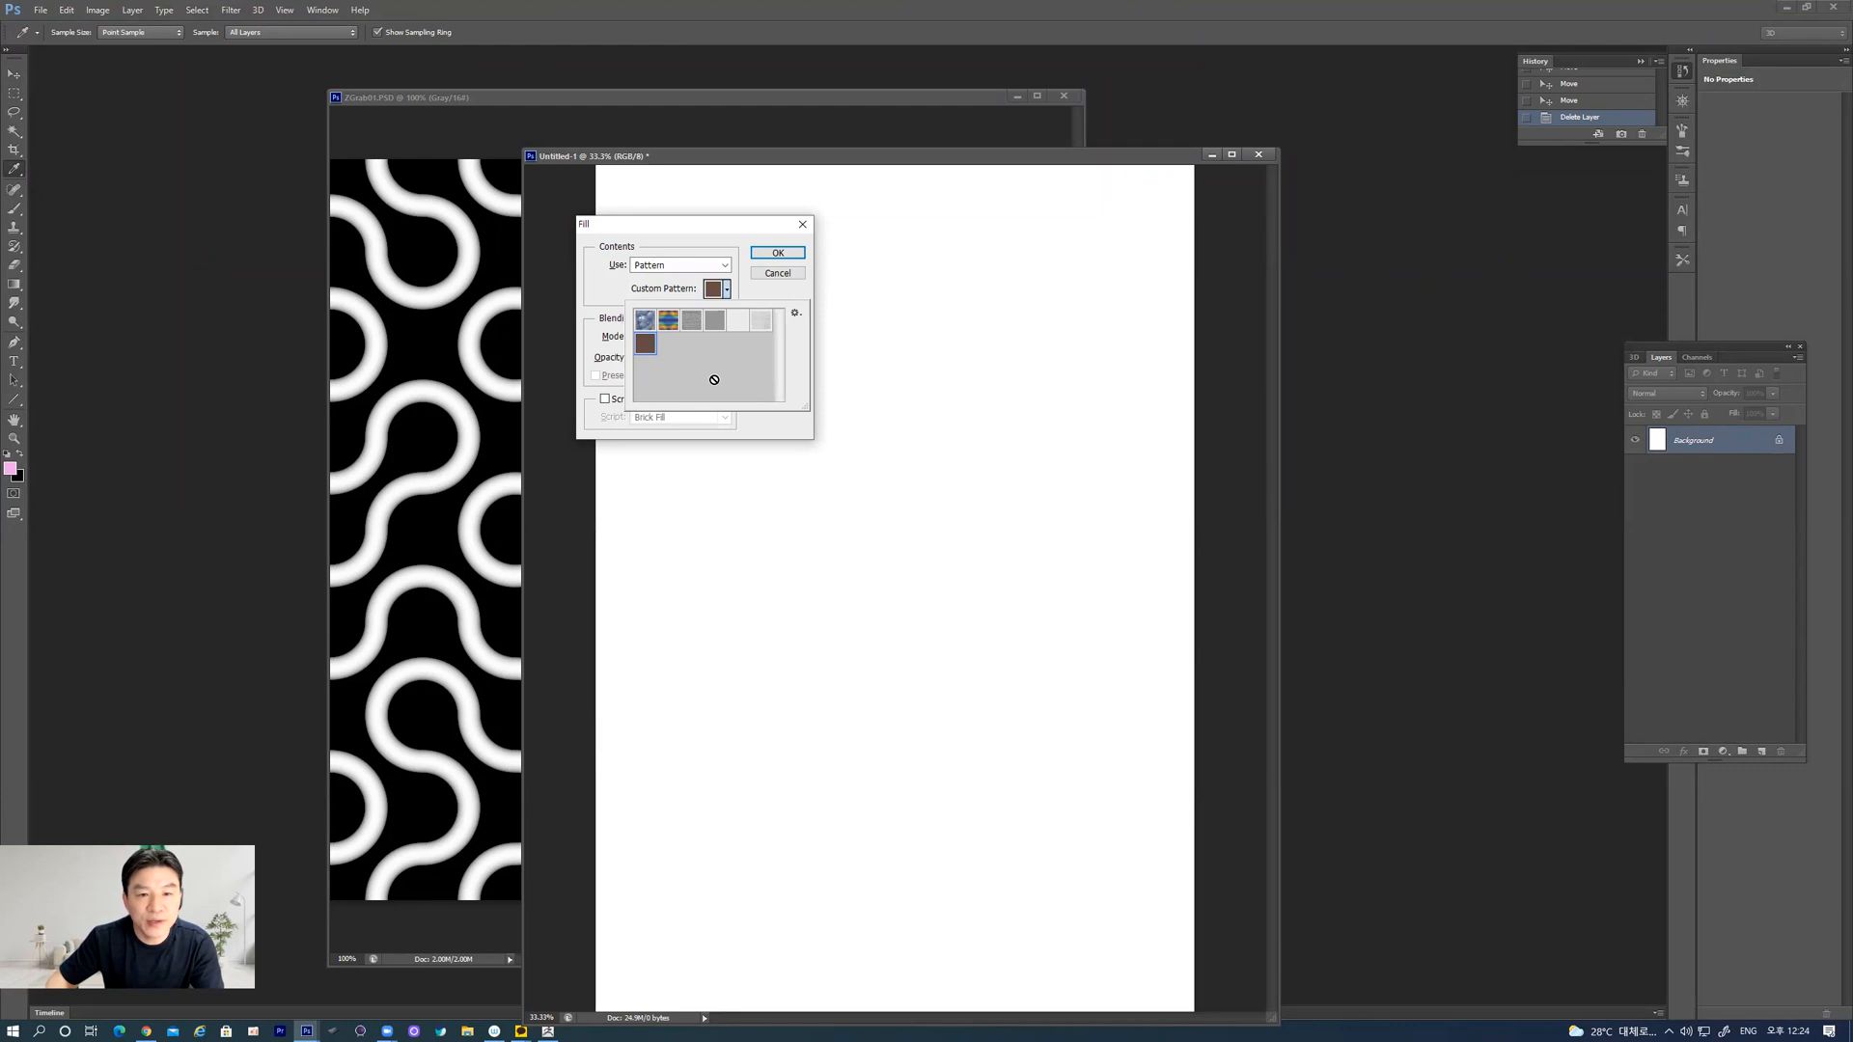
{"action": "left_click", "coordinate": [795, 313]}
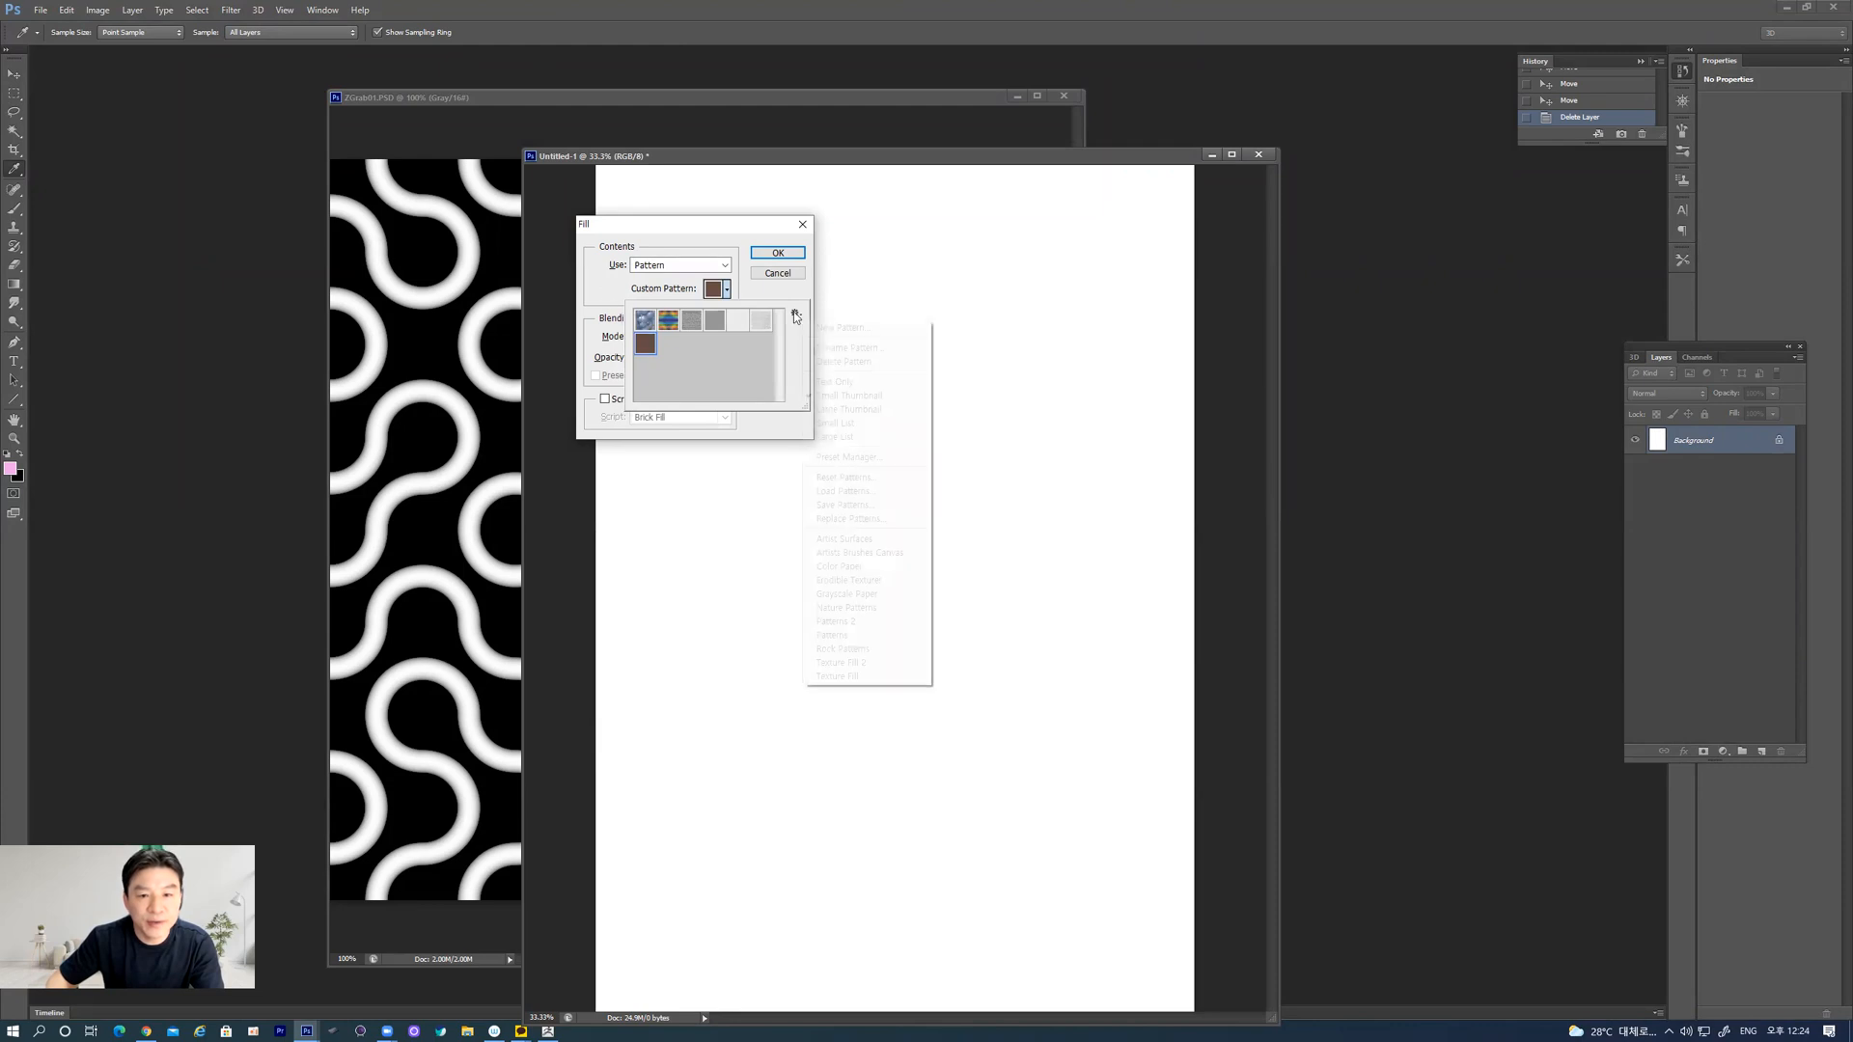
{"action": "left_click", "coordinate": [854, 491]}
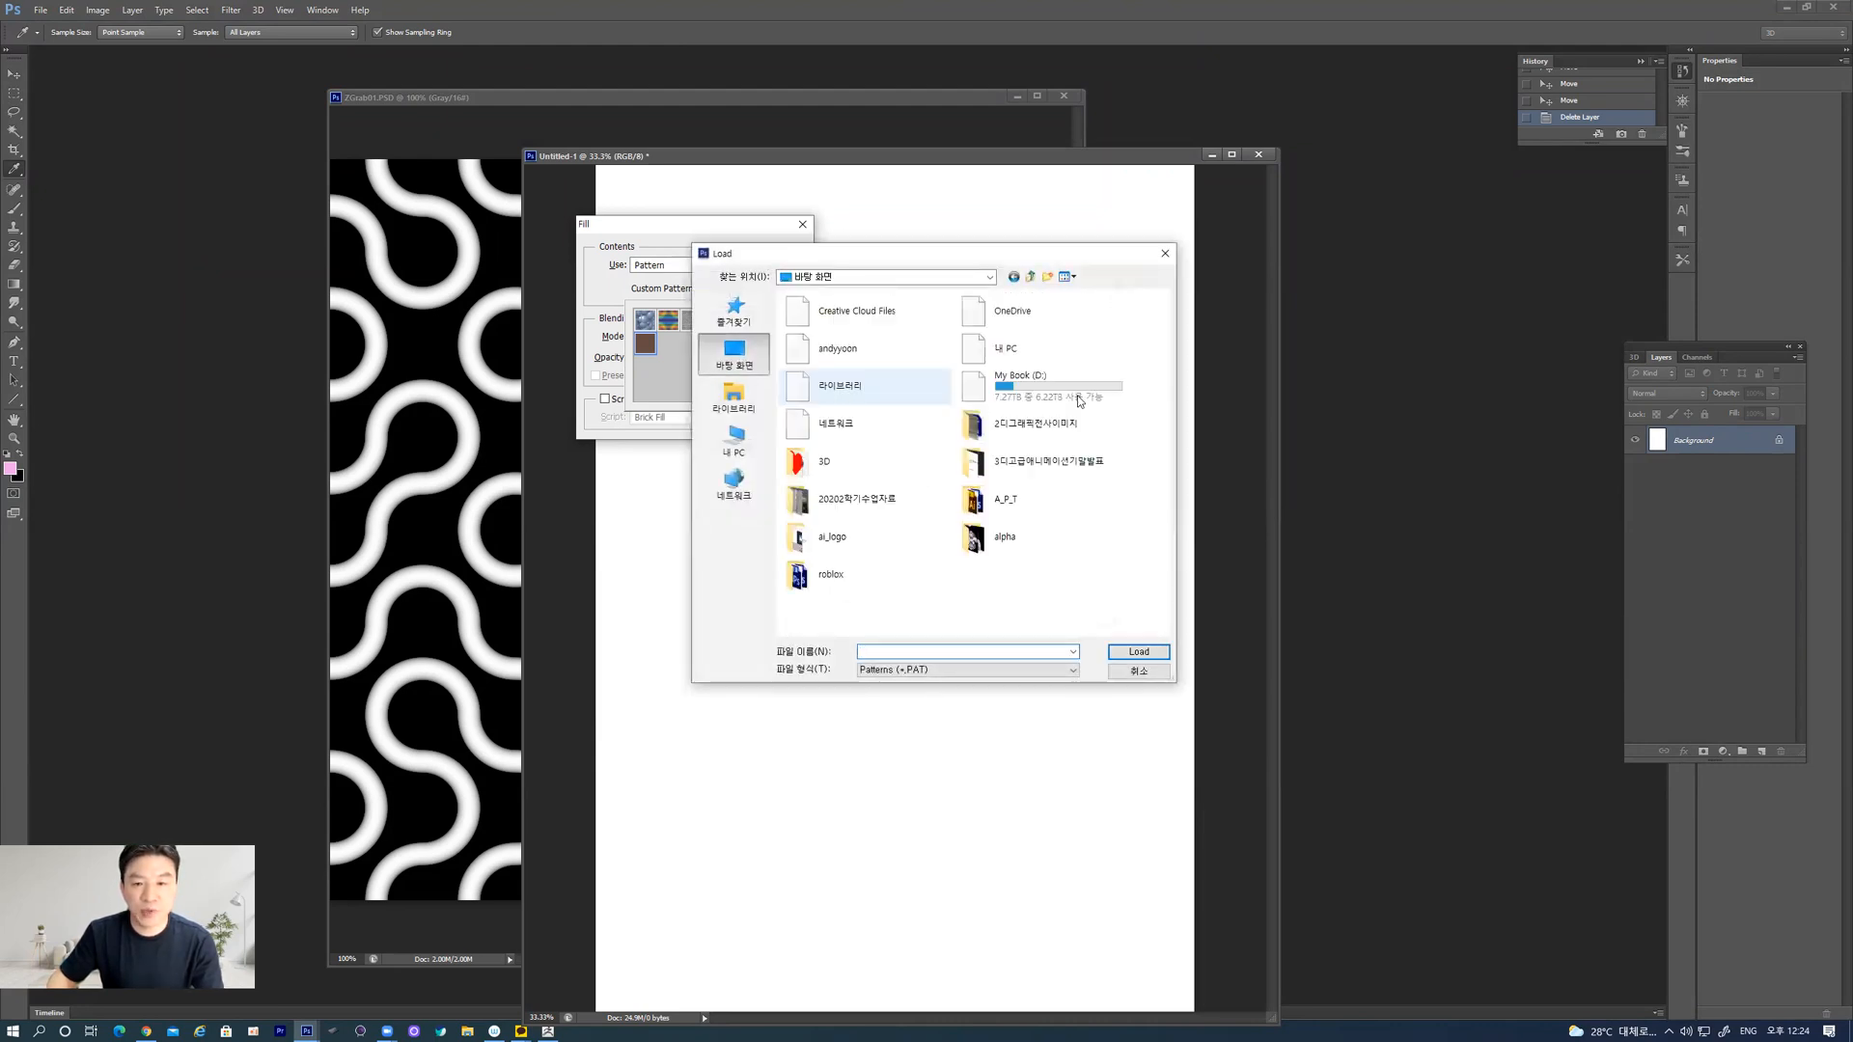
{"action": "left_click_drag", "start_coordinate": [1167, 461], "coordinate": [1131, 669]}
{"action": "left_click", "coordinate": [1018, 670]}
{"action": "left_click", "coordinate": [1018, 671]}
{"action": "left_click", "coordinate": [1114, 673]}
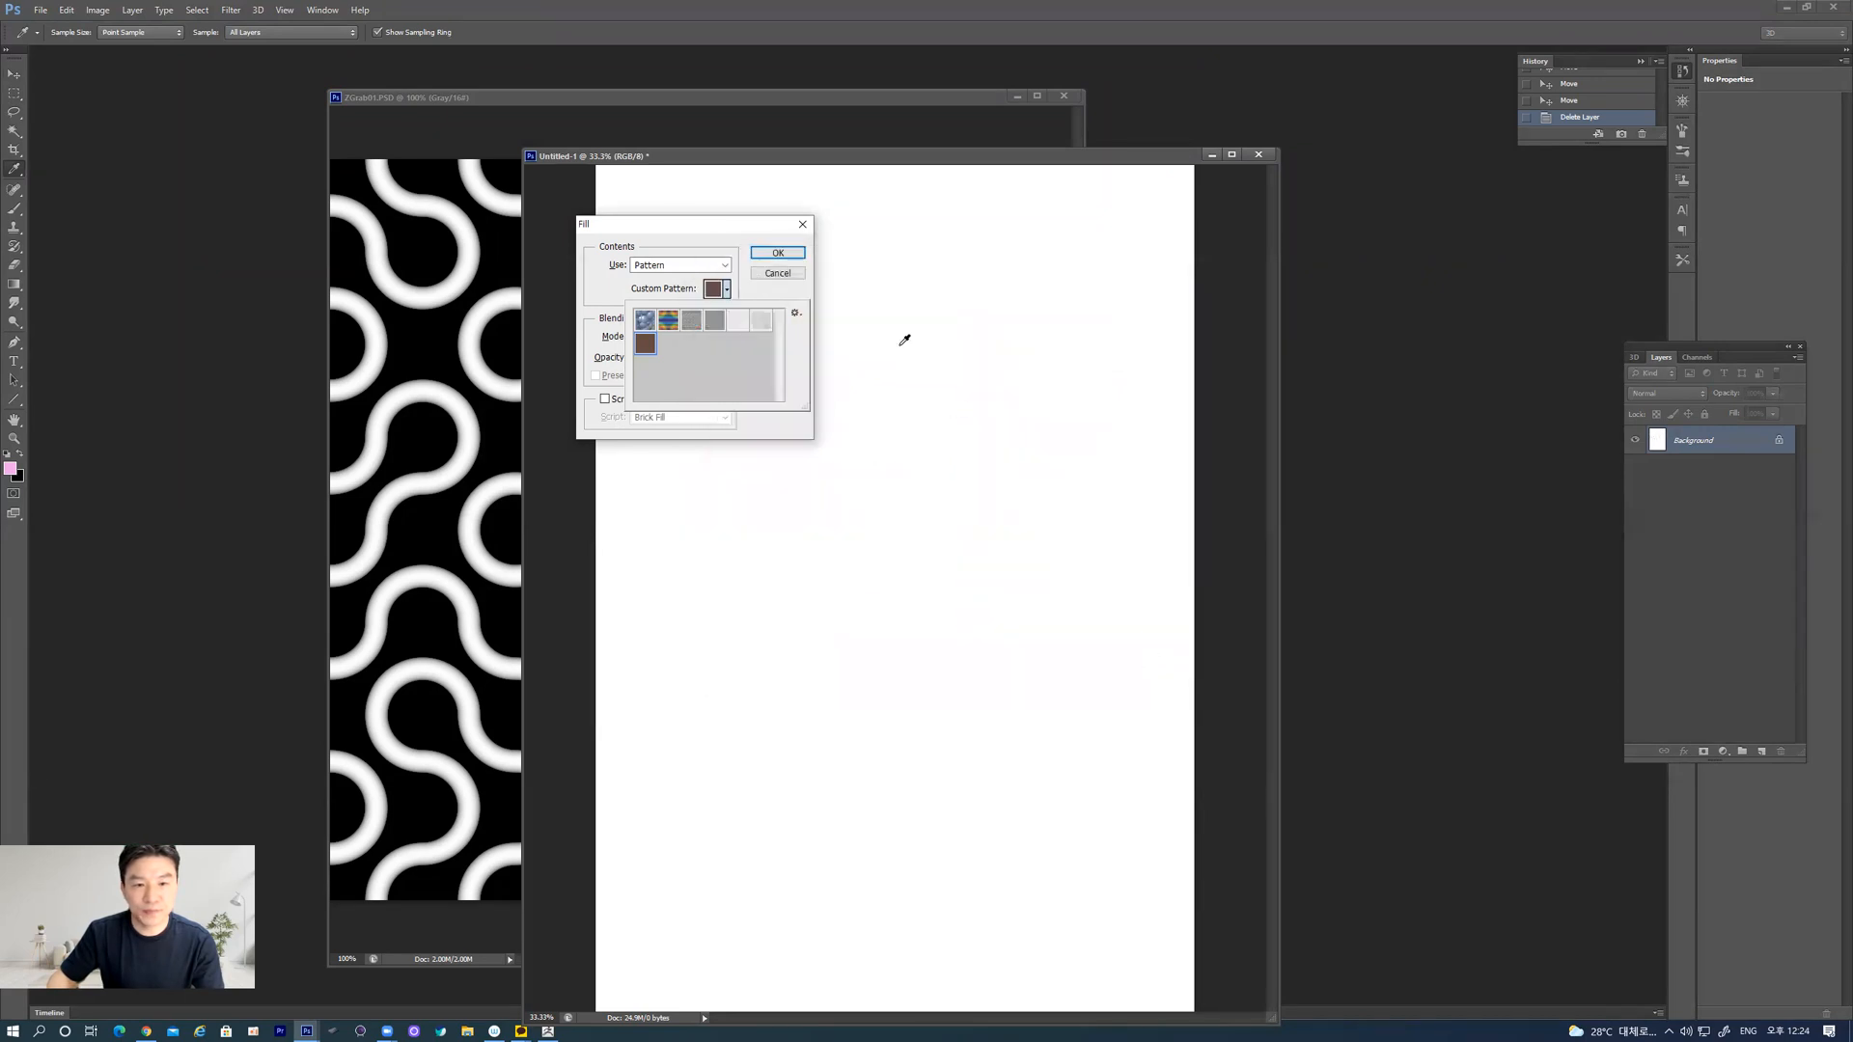
{"action": "left_click", "coordinate": [713, 225]}
{"action": "left_click_drag", "start_coordinate": [713, 226], "coordinate": [860, 264]}
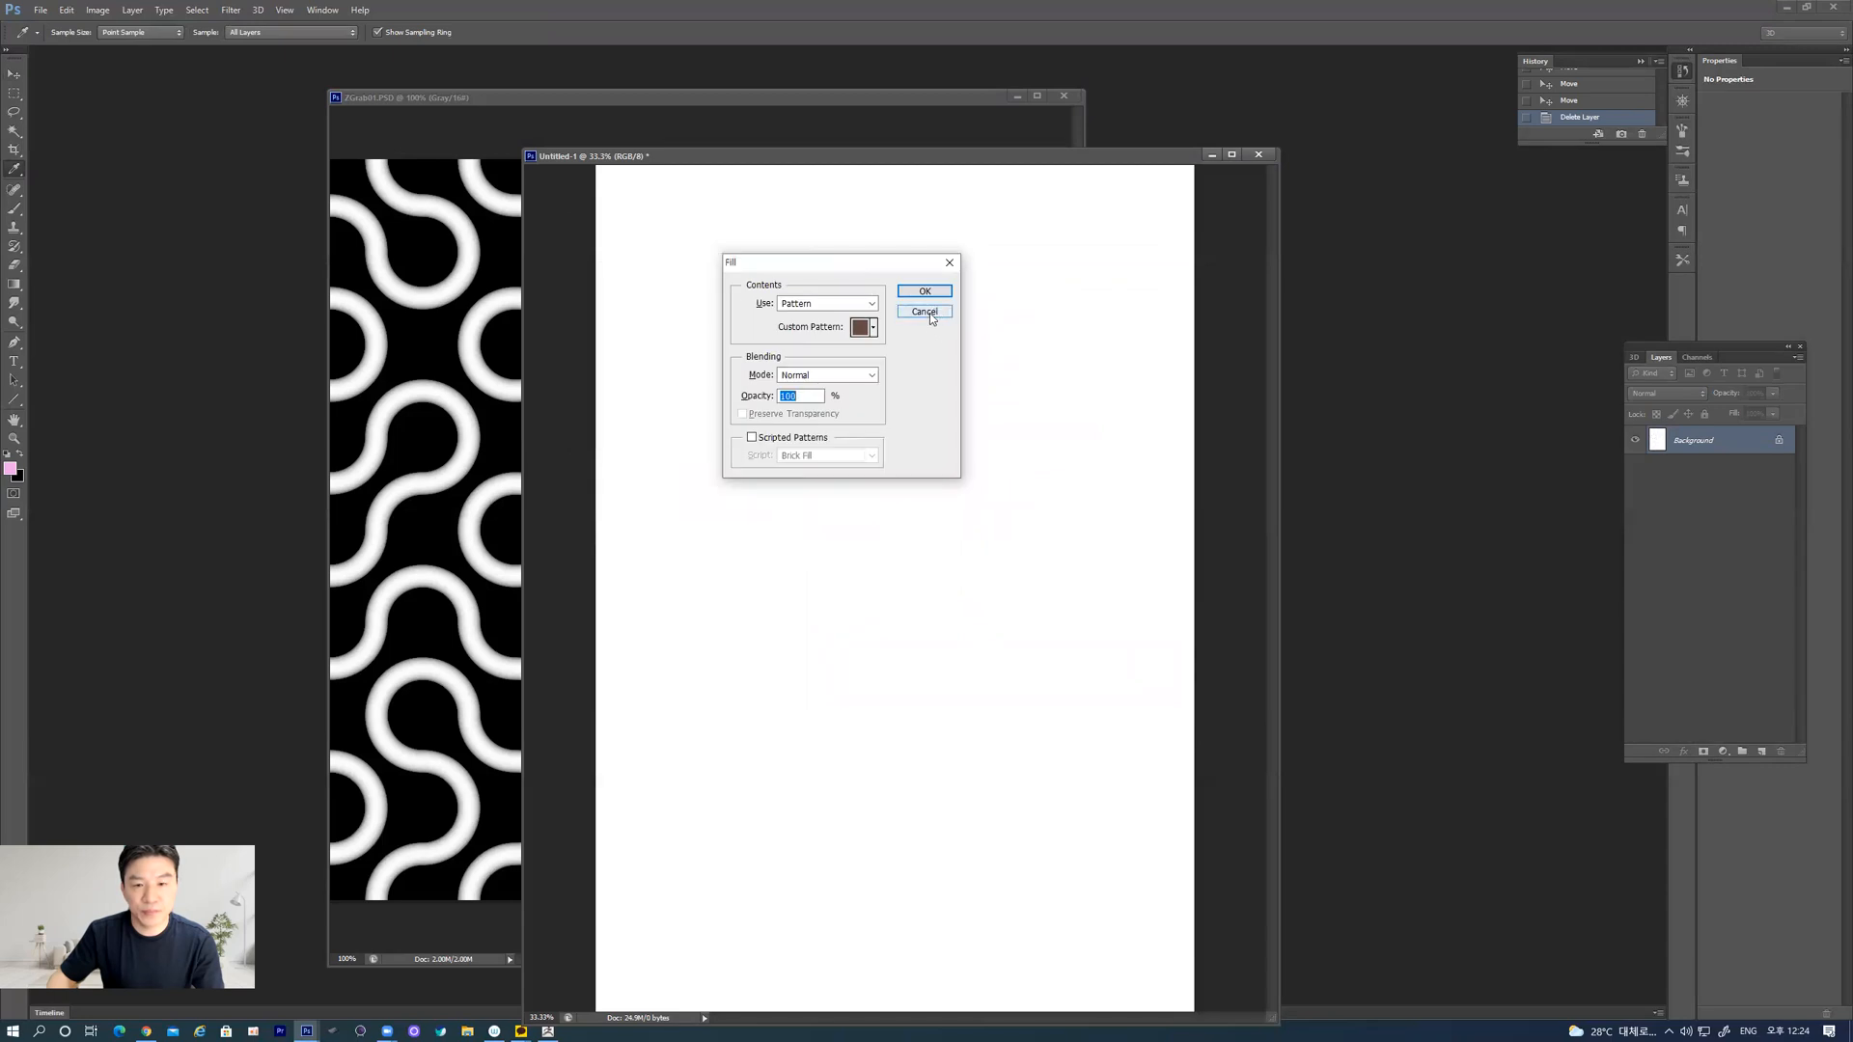
{"action": "left_click", "coordinate": [925, 311]}
Step: Move the A4 document window aside, select the whole ZGrab01 canvas and define it as a pattern named ZGrab01.PSD
{"action": "mouse_move", "coordinate": [671, 164]}
{"action": "left_mouse_down"}
{"action": "mouse_move", "coordinate": [614, 161]}
{"action": "mouse_move", "coordinate": [787, 156]}
{"action": "mouse_move", "coordinate": [690, 160]}
{"action": "left_mouse_up"}
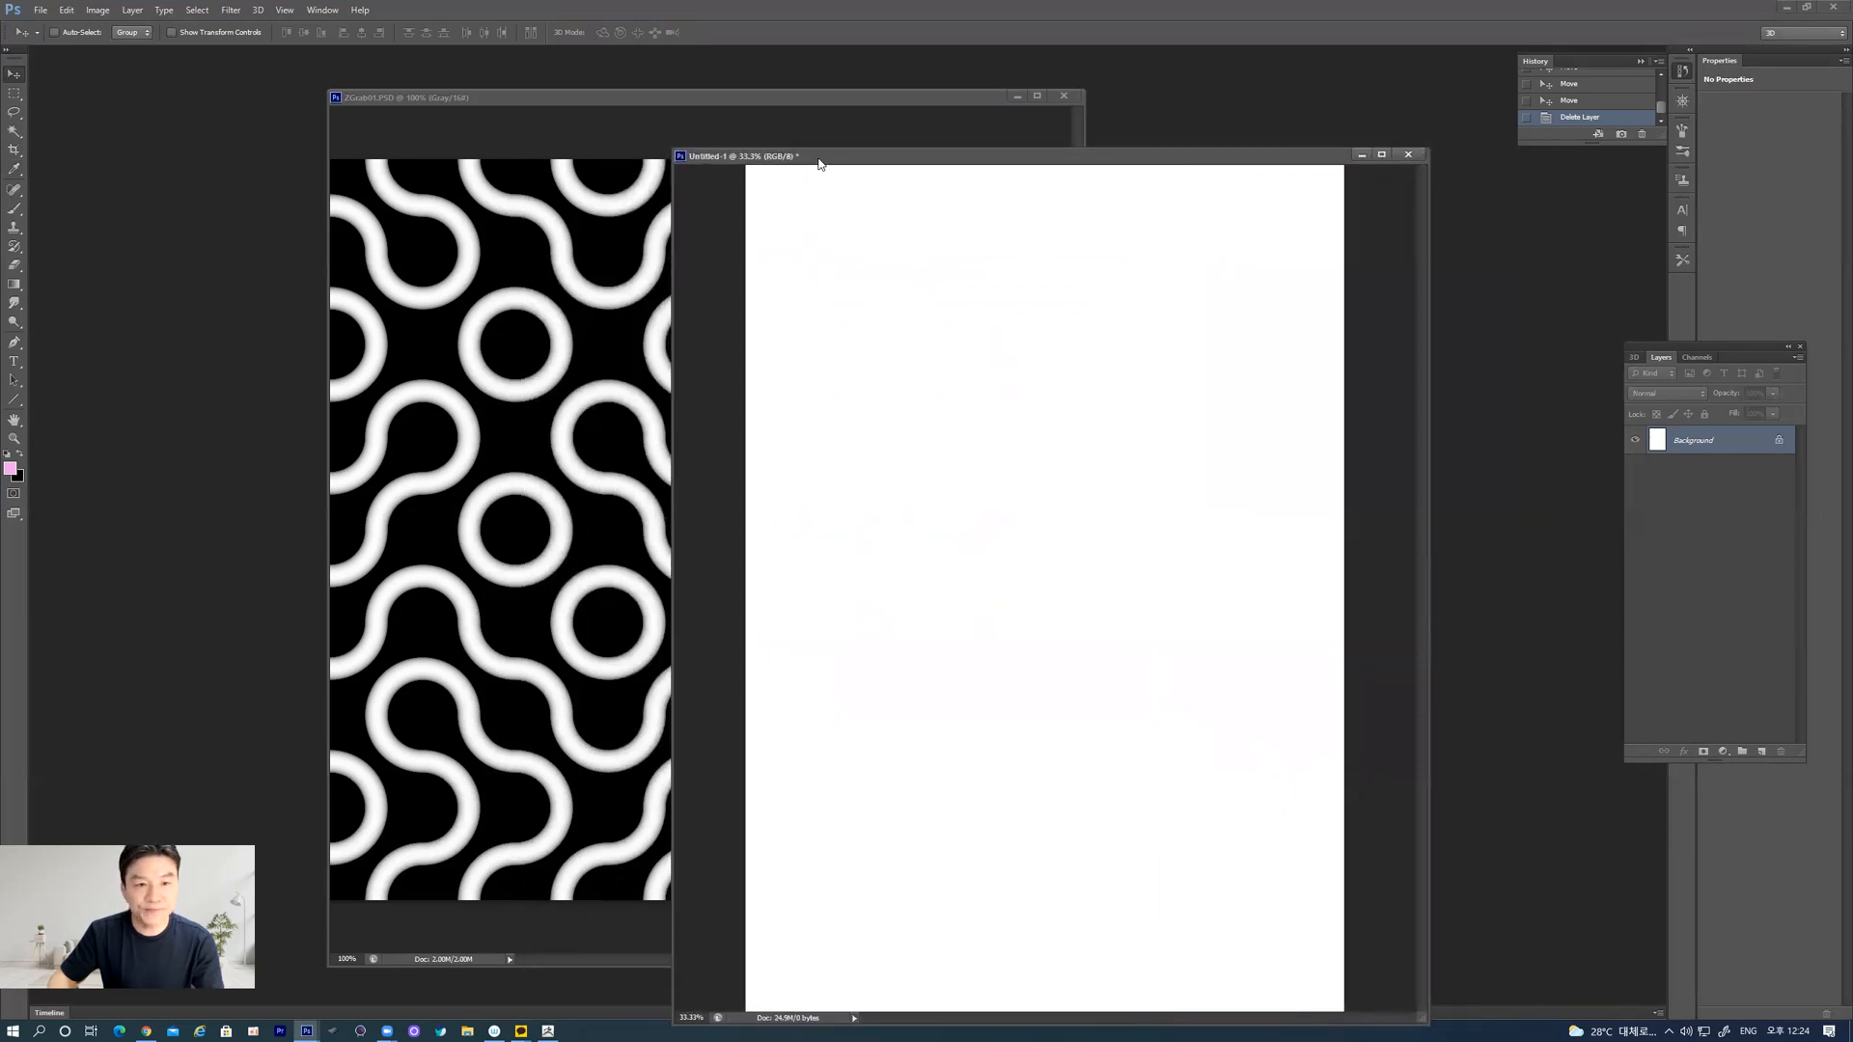
{"action": "left_click", "coordinate": [519, 122]}
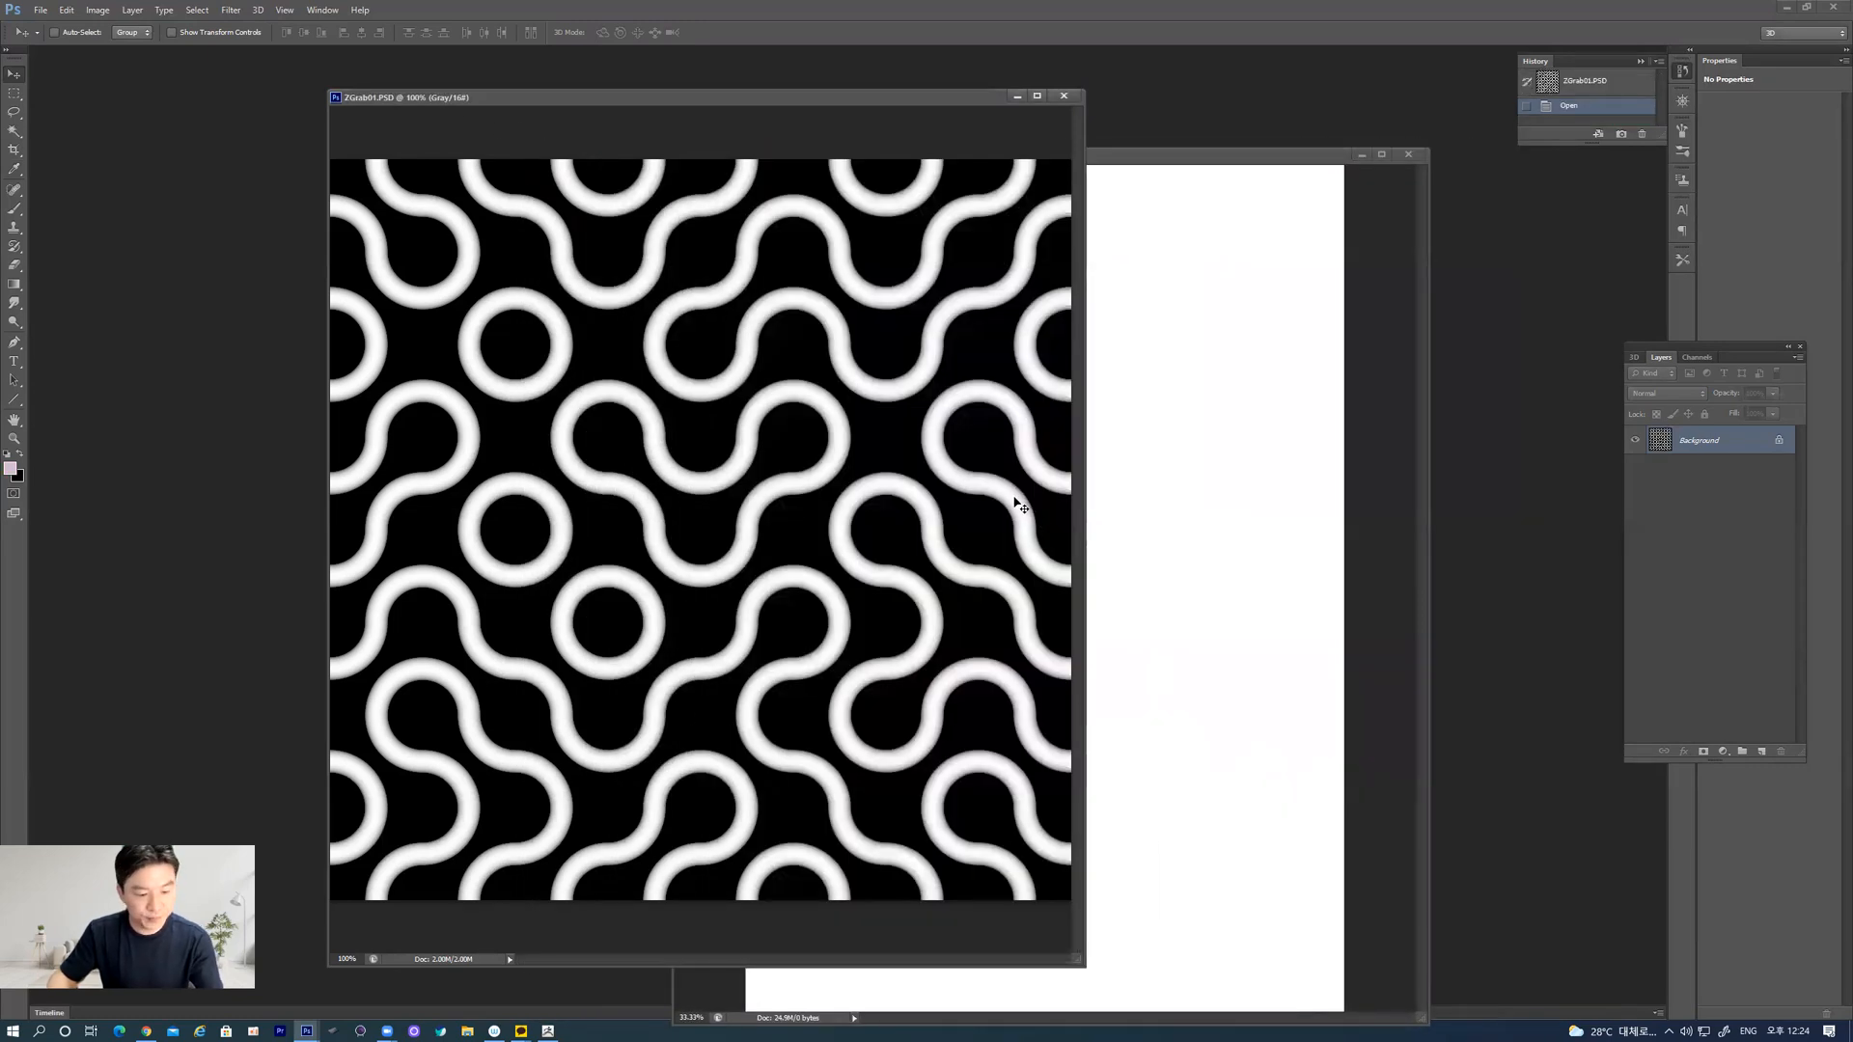
{"action": "key", "text": "ctrl+a"}
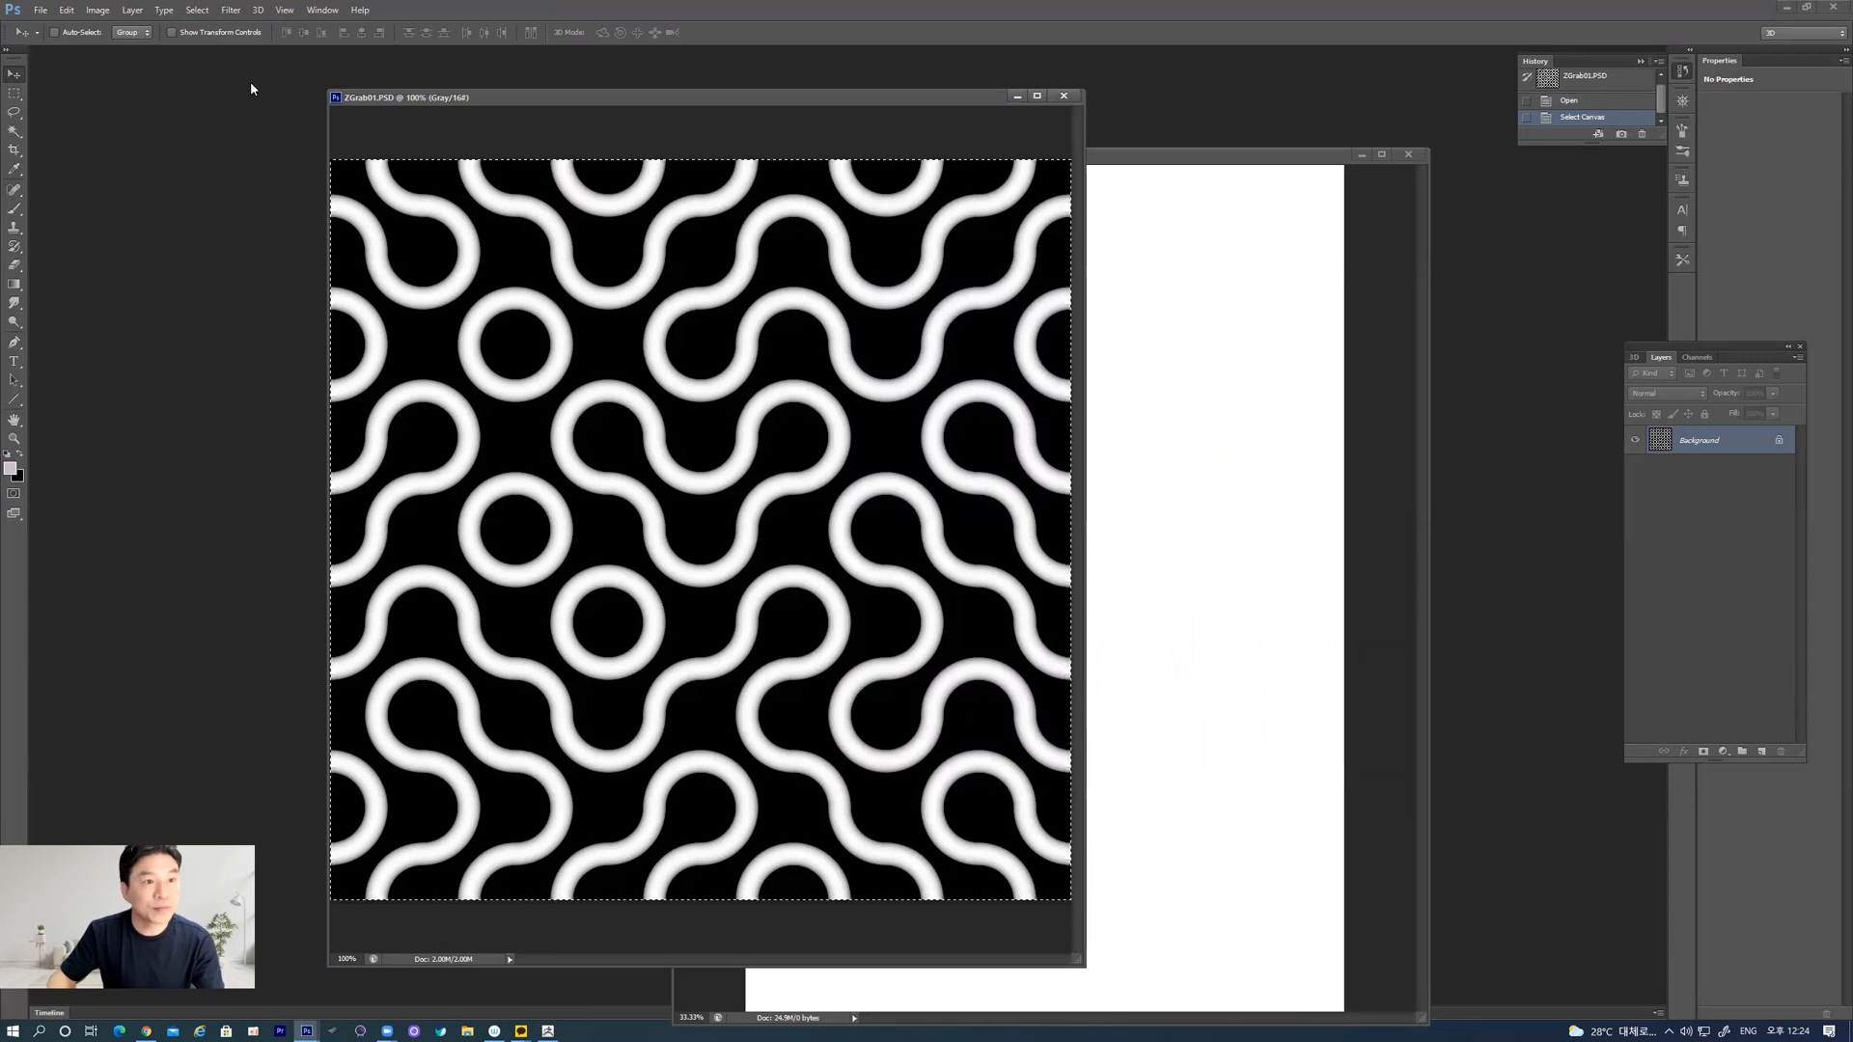
{"action": "left_click", "coordinate": [99, 10]}
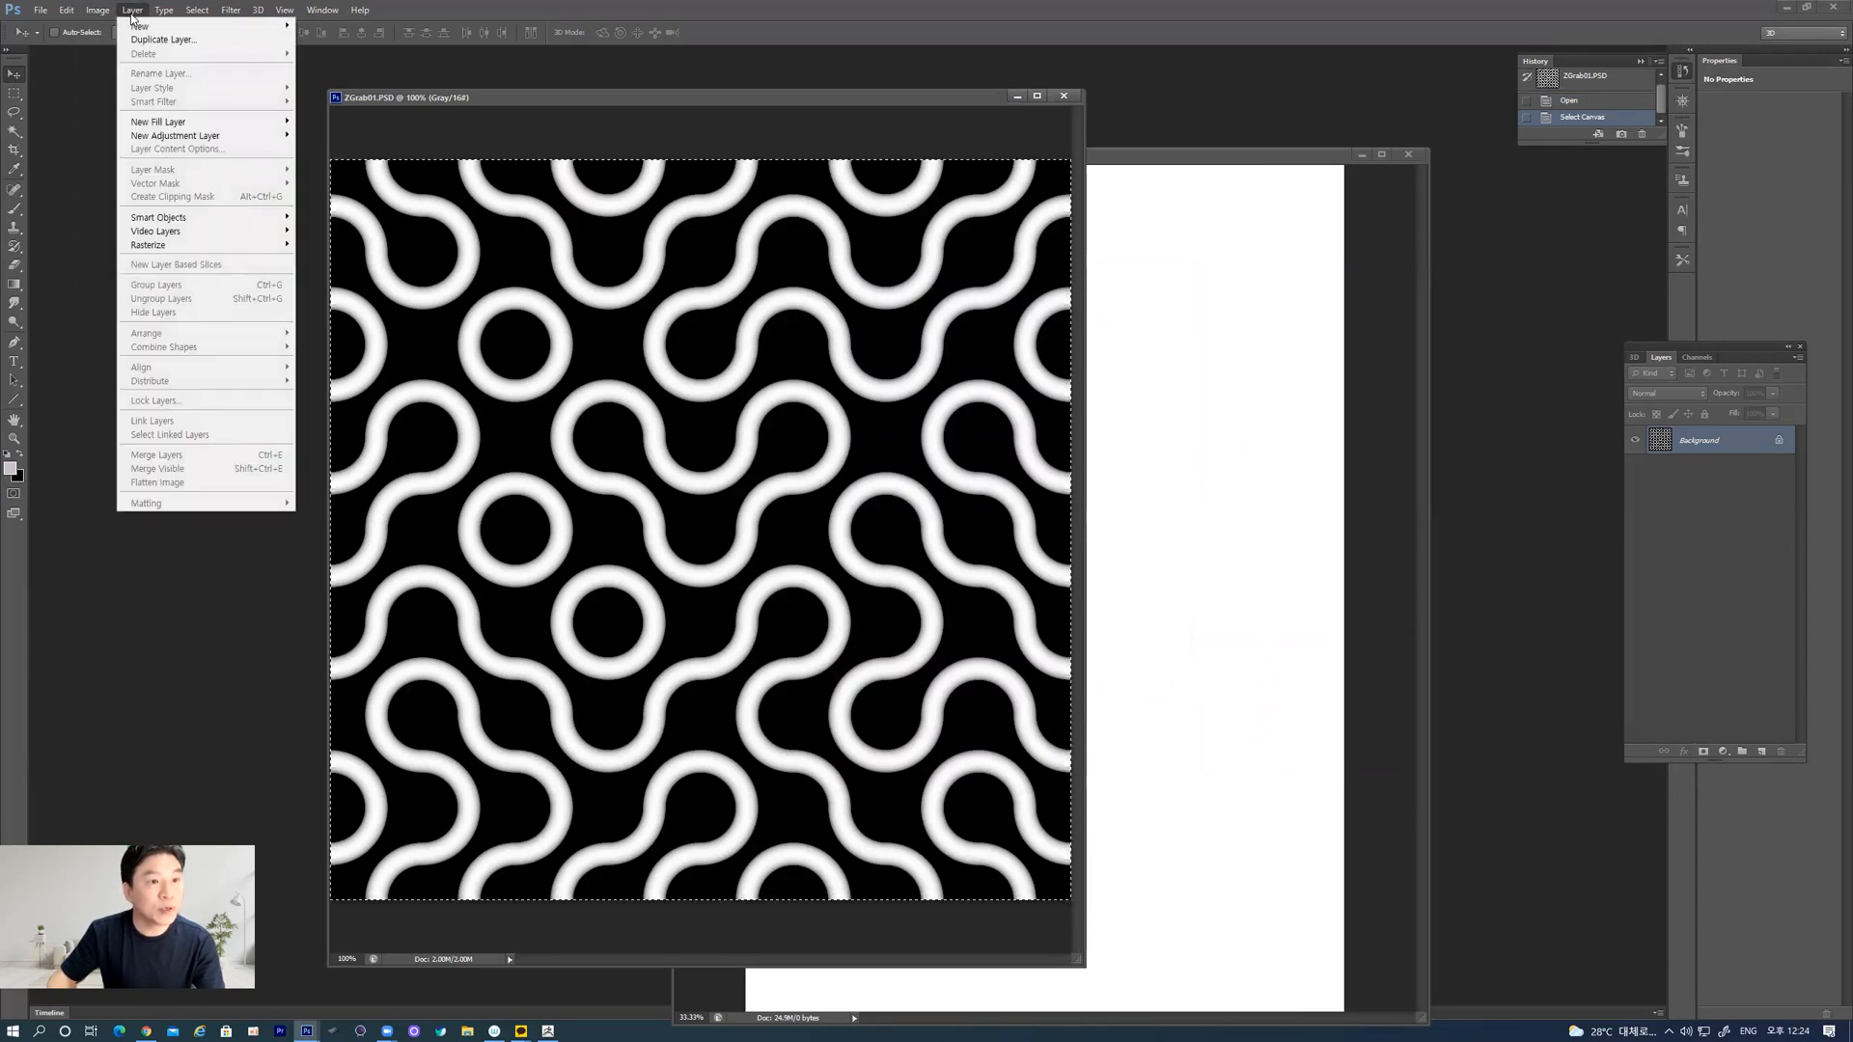
{"action": "mouse_move", "coordinate": [166, 12]}
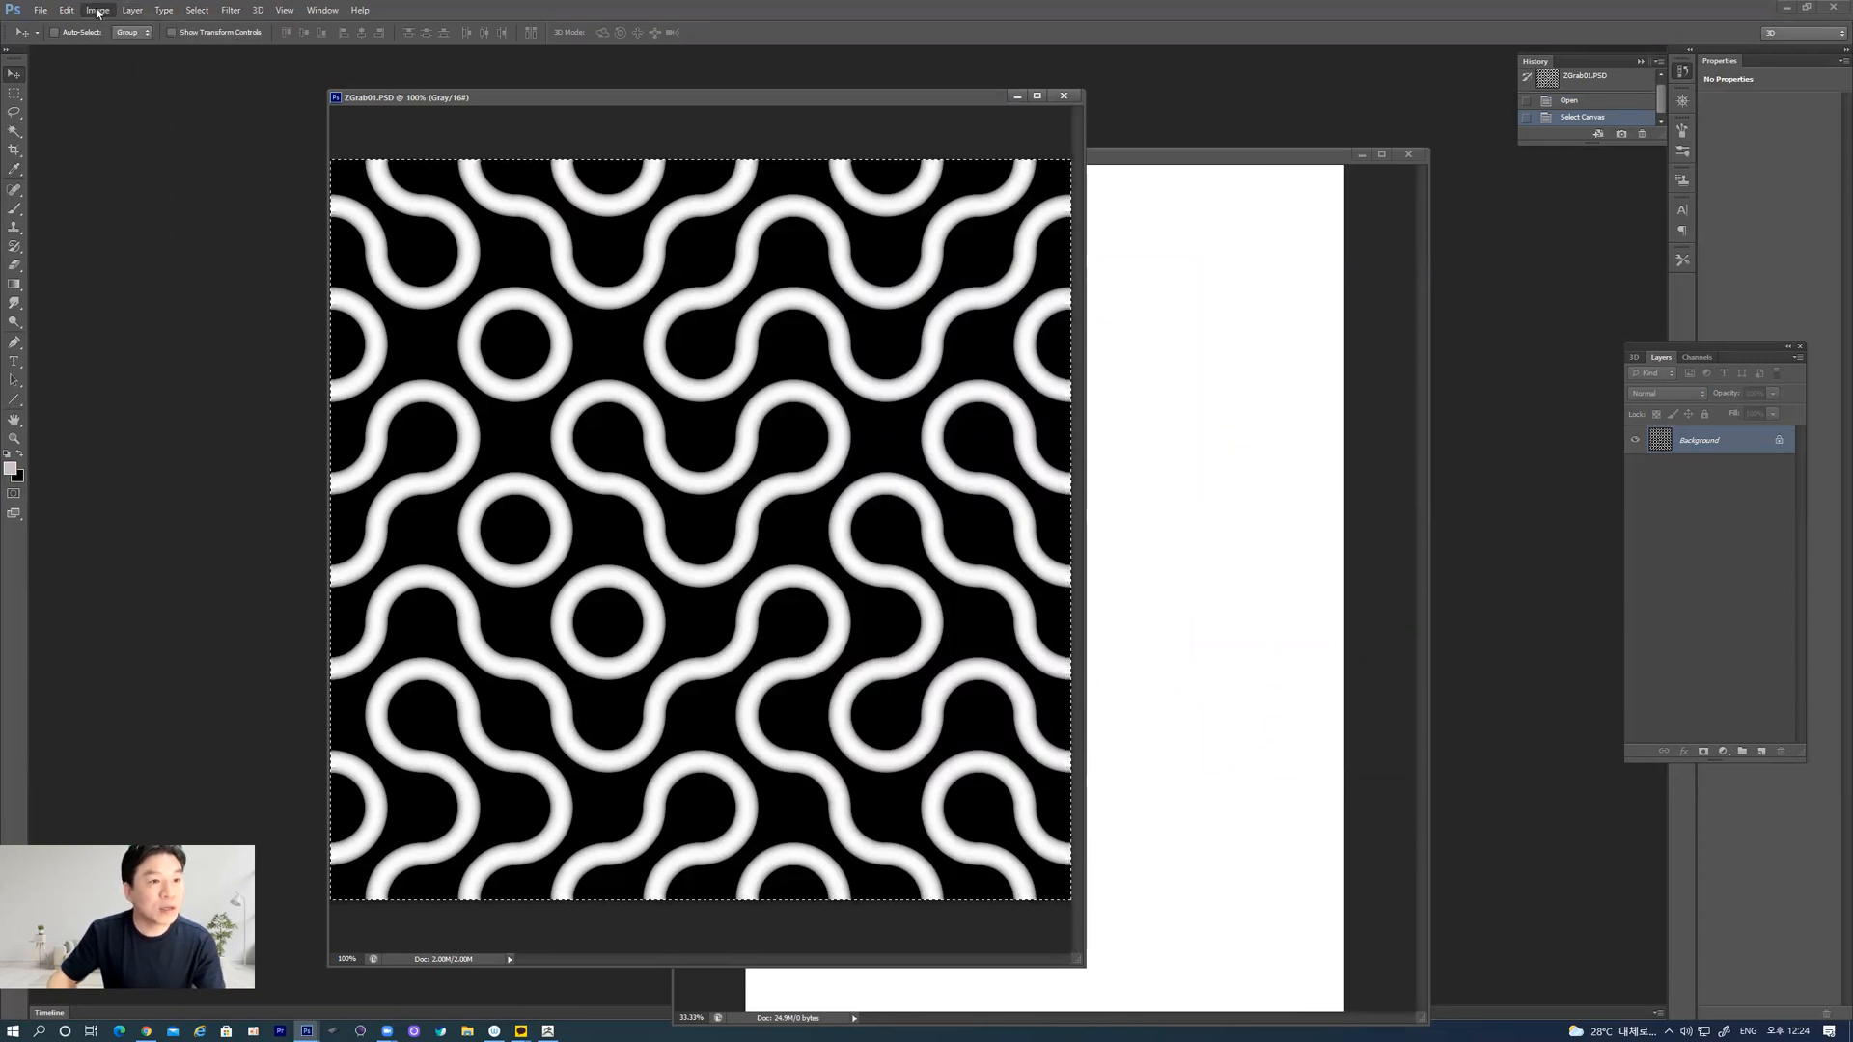
{"action": "mouse_move", "coordinate": [67, 11]}
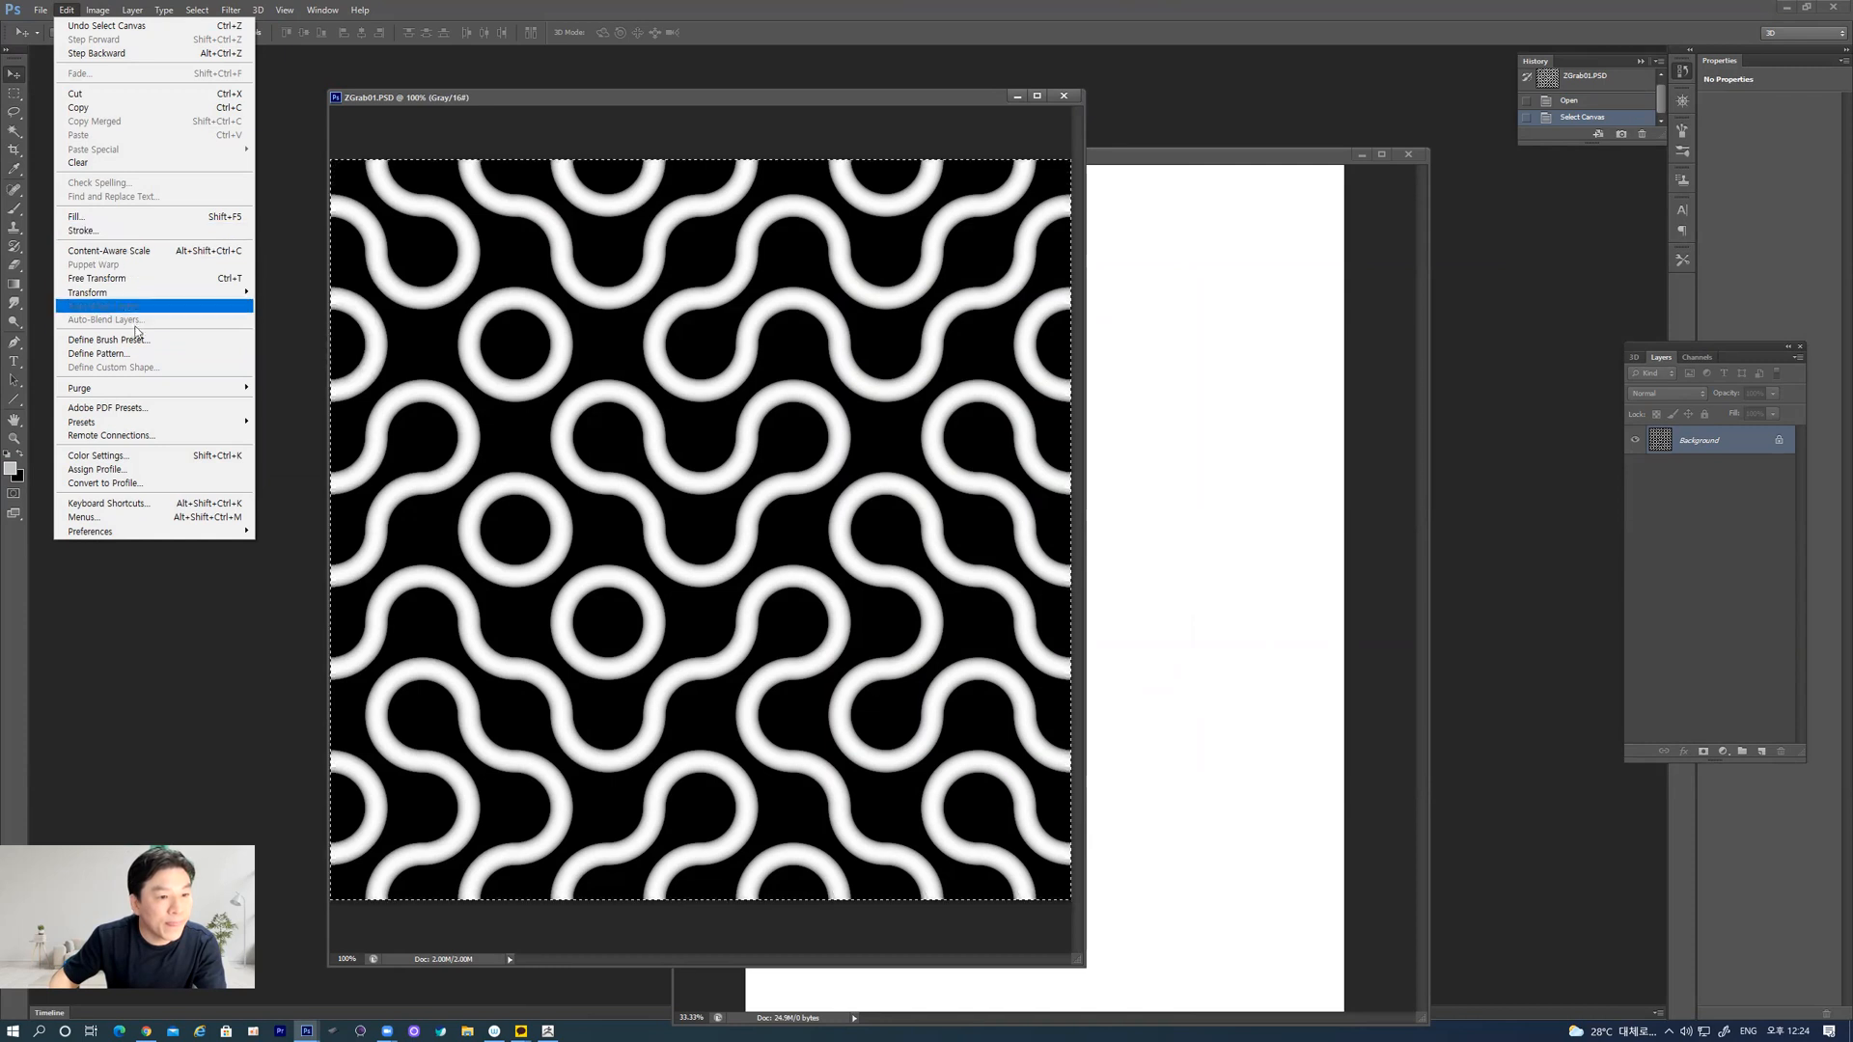
{"action": "mouse_move", "coordinate": [164, 393]}
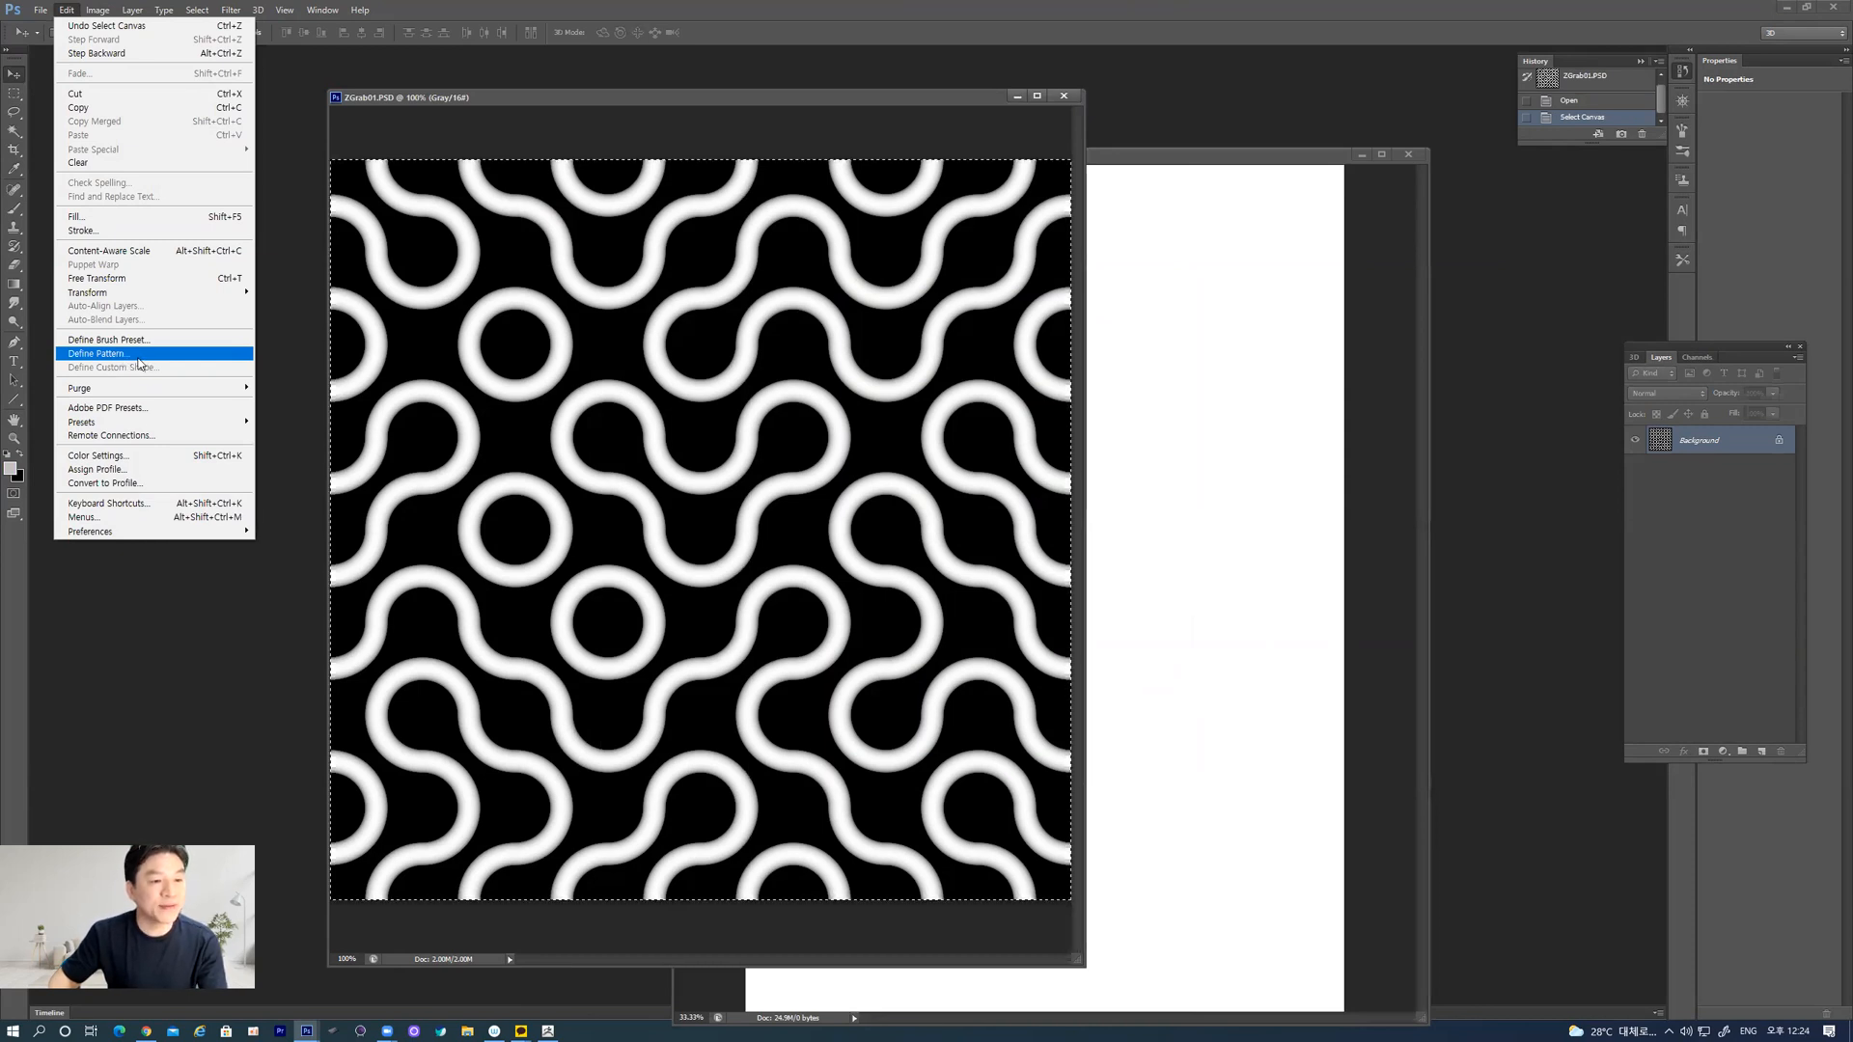
{"action": "left_click", "coordinate": [138, 357]}
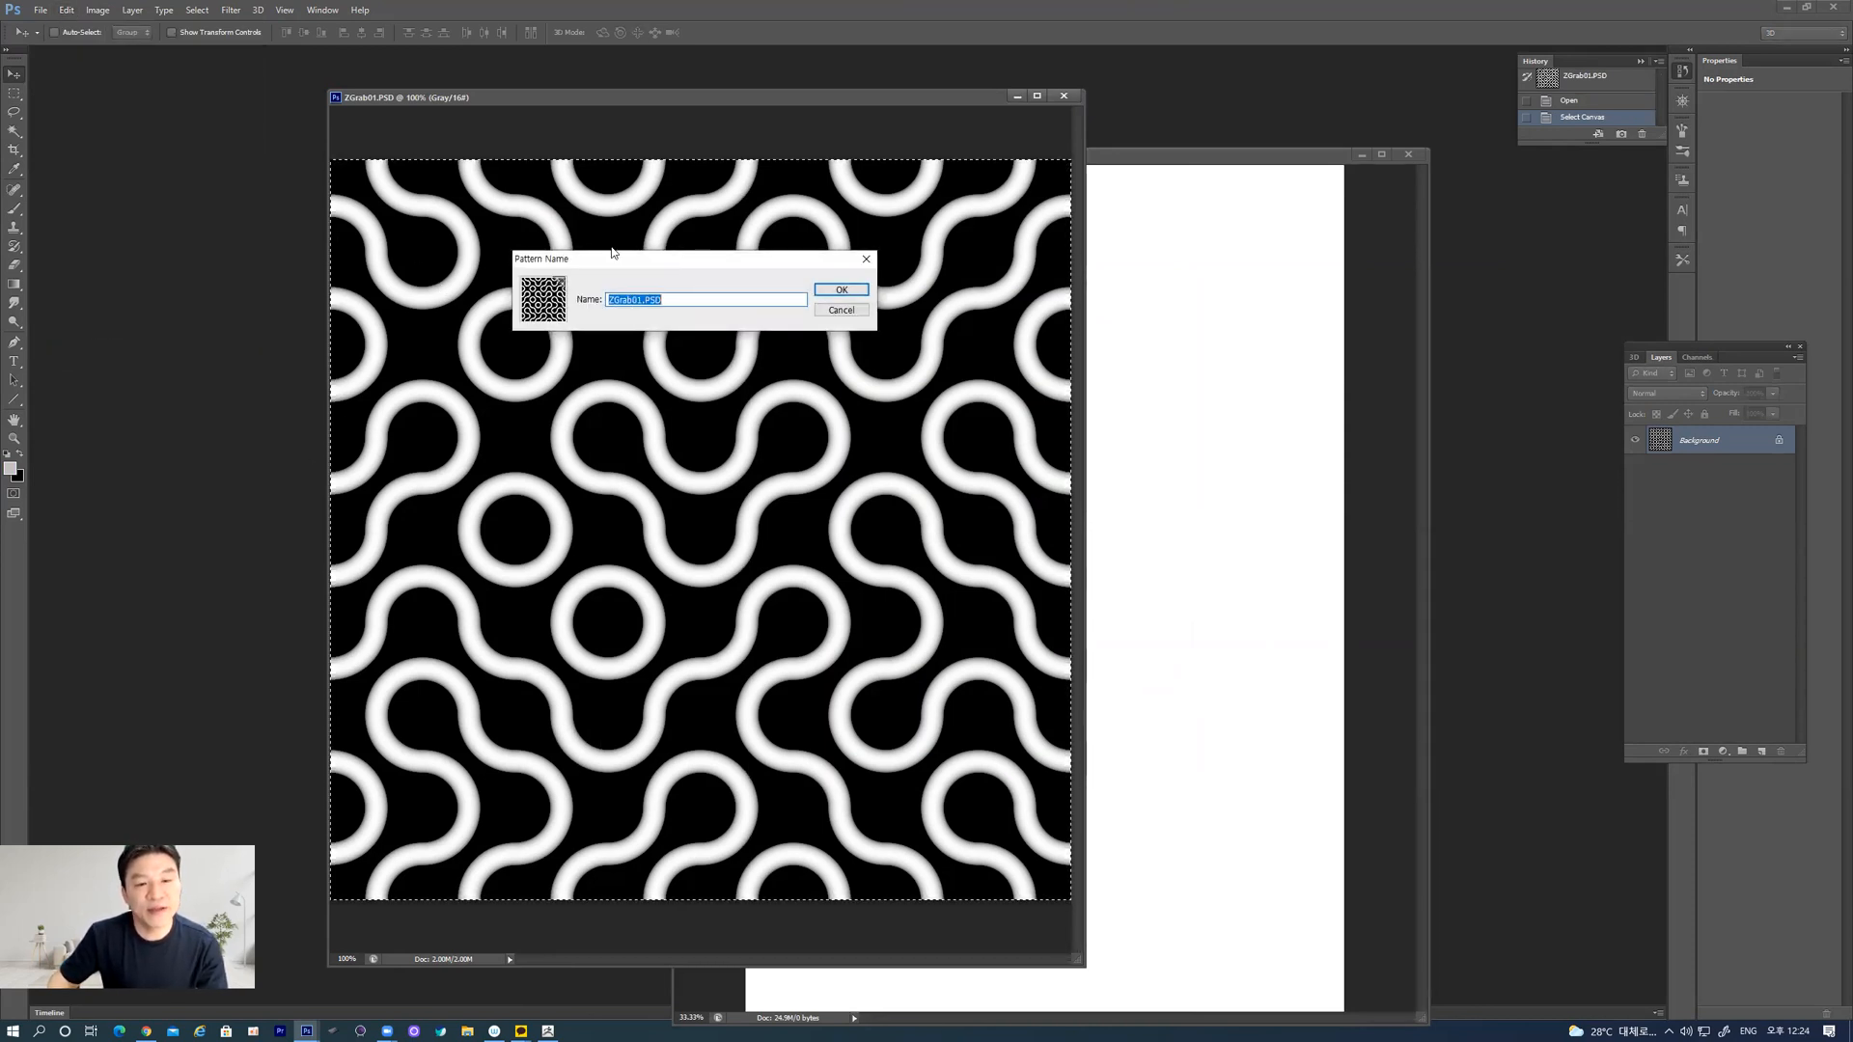
{"action": "left_click", "coordinate": [821, 313]}
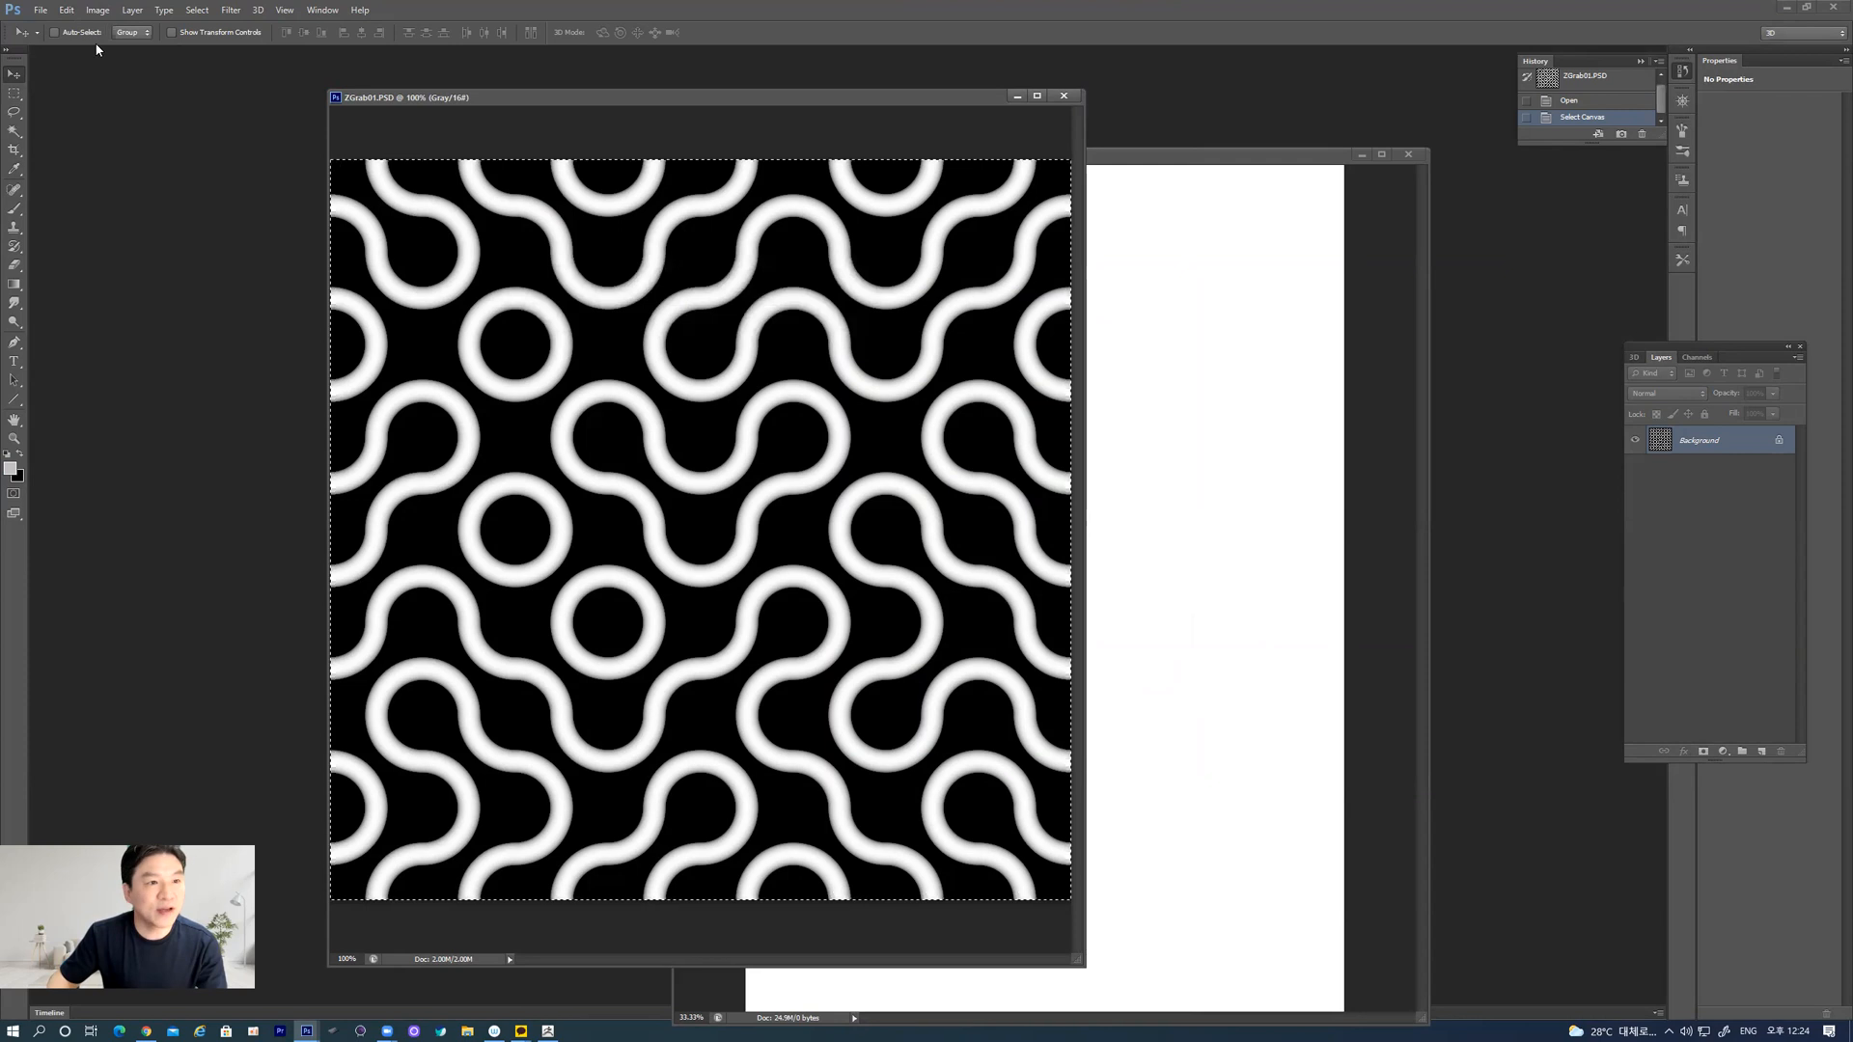
{"action": "left_click", "coordinate": [67, 10]}
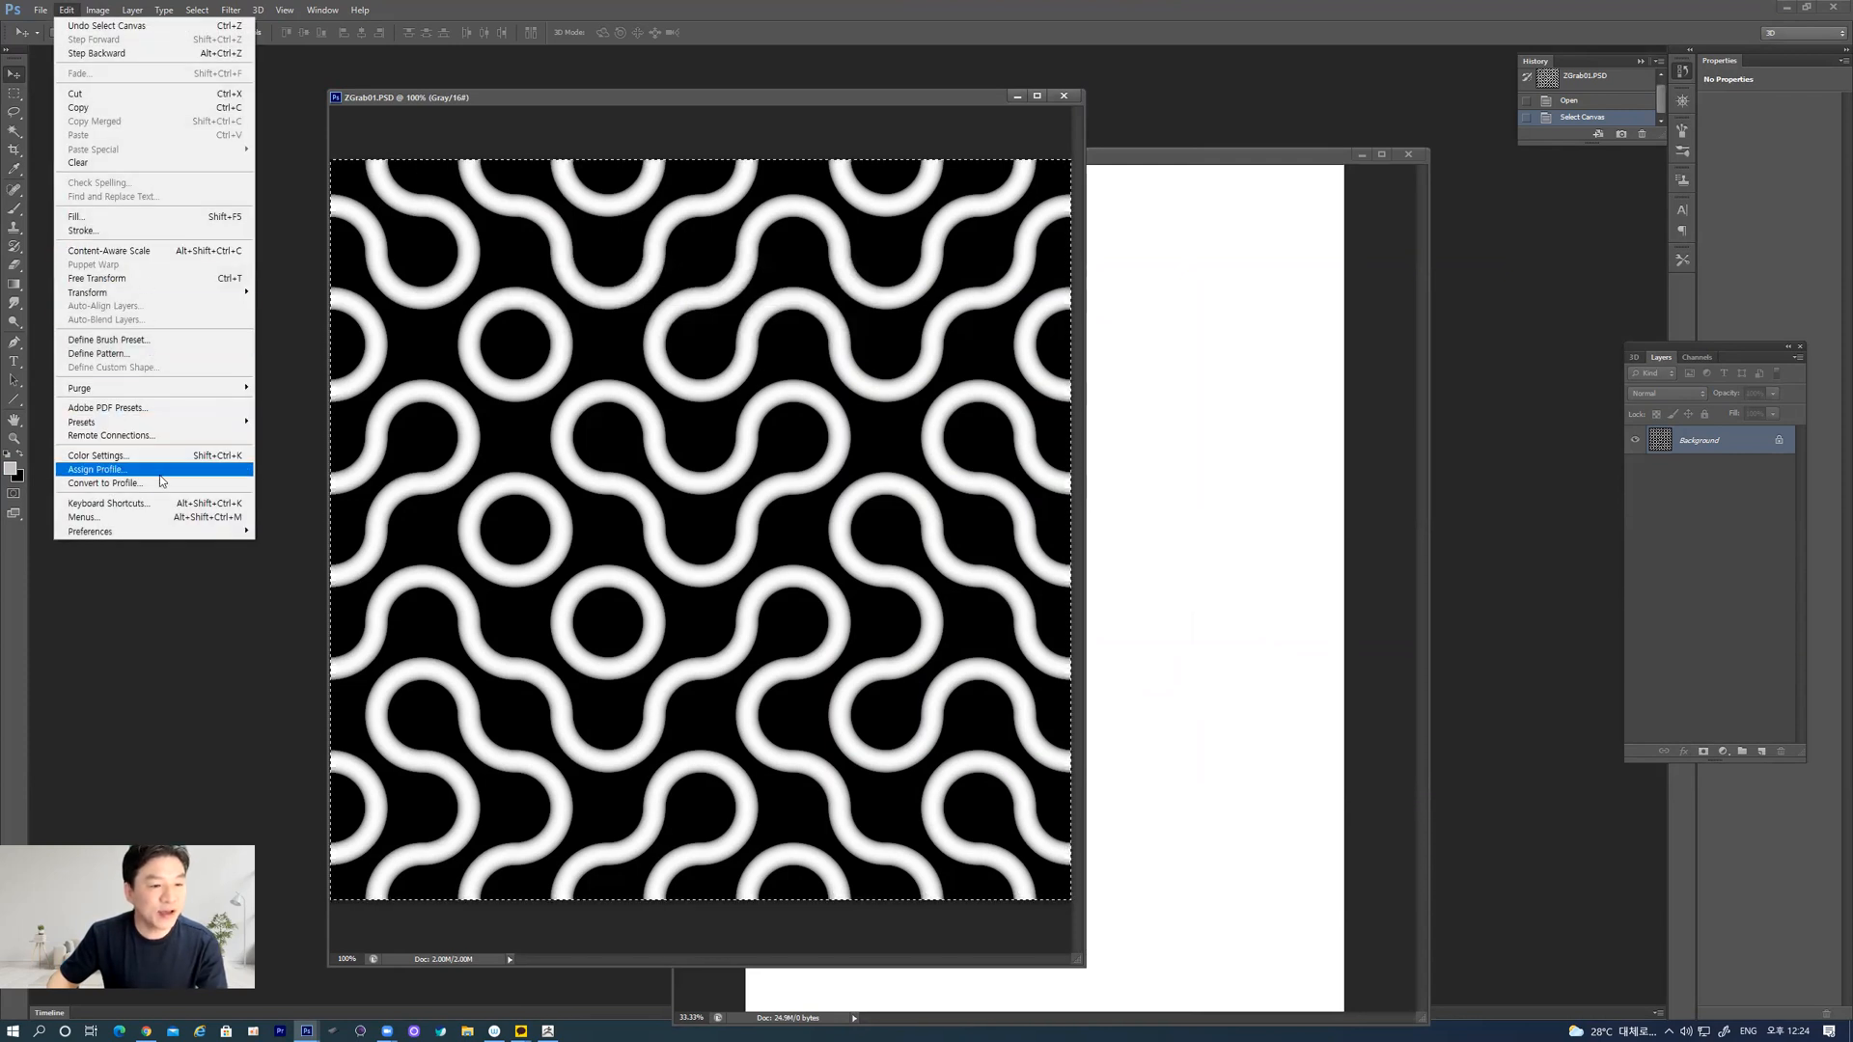
{"action": "left_click", "coordinate": [116, 354]}
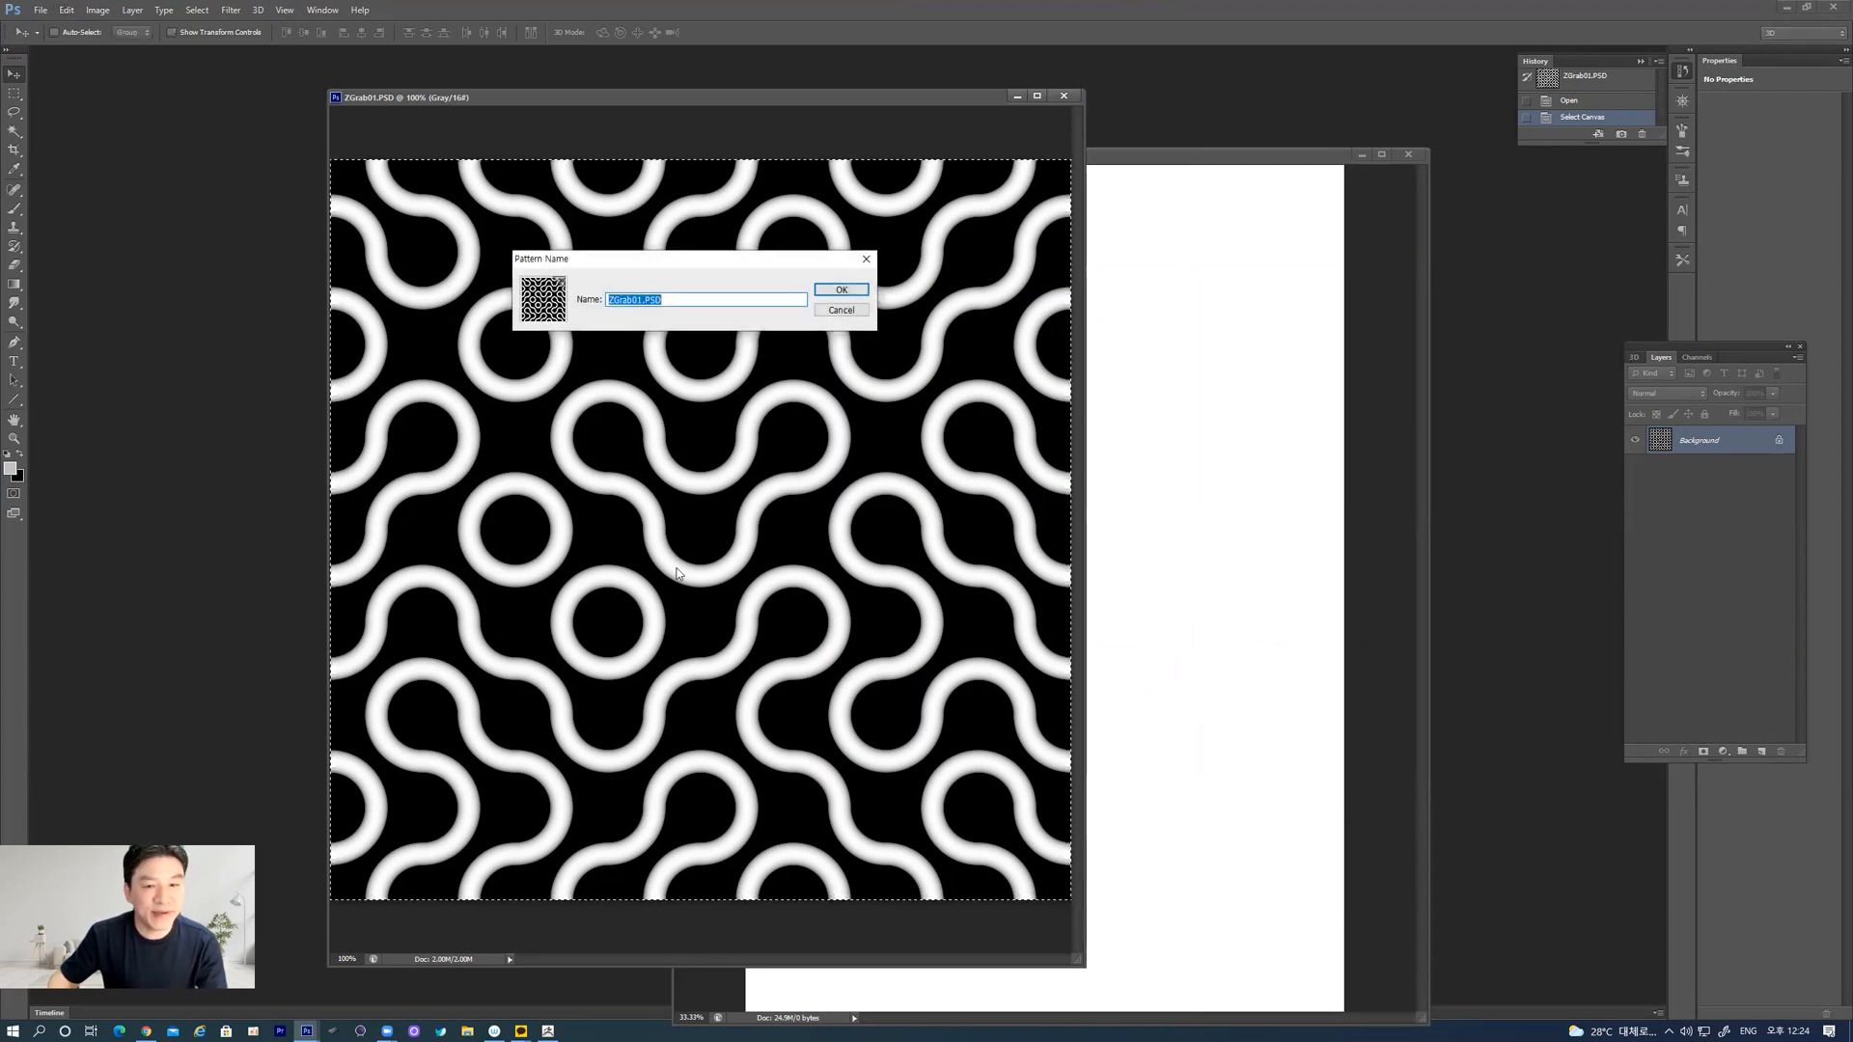
{"action": "left_click", "coordinate": [840, 292]}
Step: Fill the A4 document's background with the ZGrab01 custom pattern in Normal mode at 100% opacity
{"action": "left_click_drag", "start_coordinate": [688, 654], "coordinate": [1058, 513]}
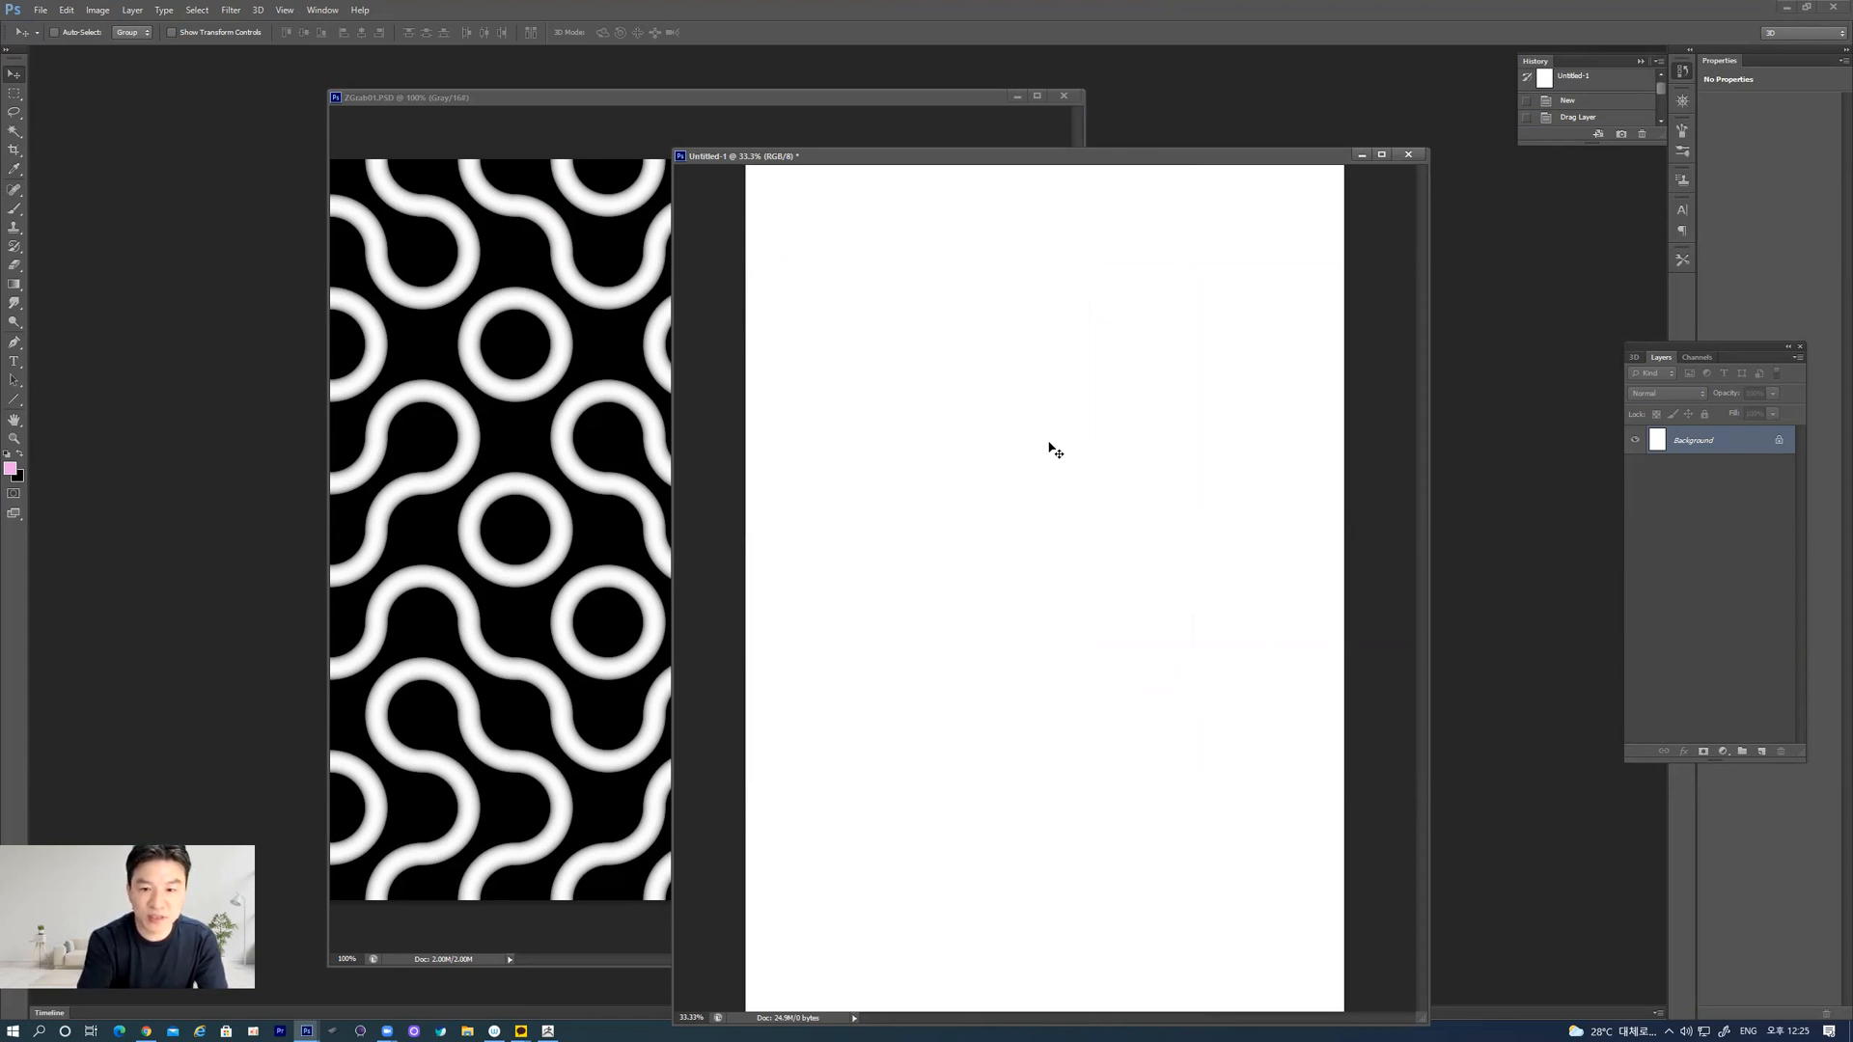
{"action": "key", "text": "shift+F5"}
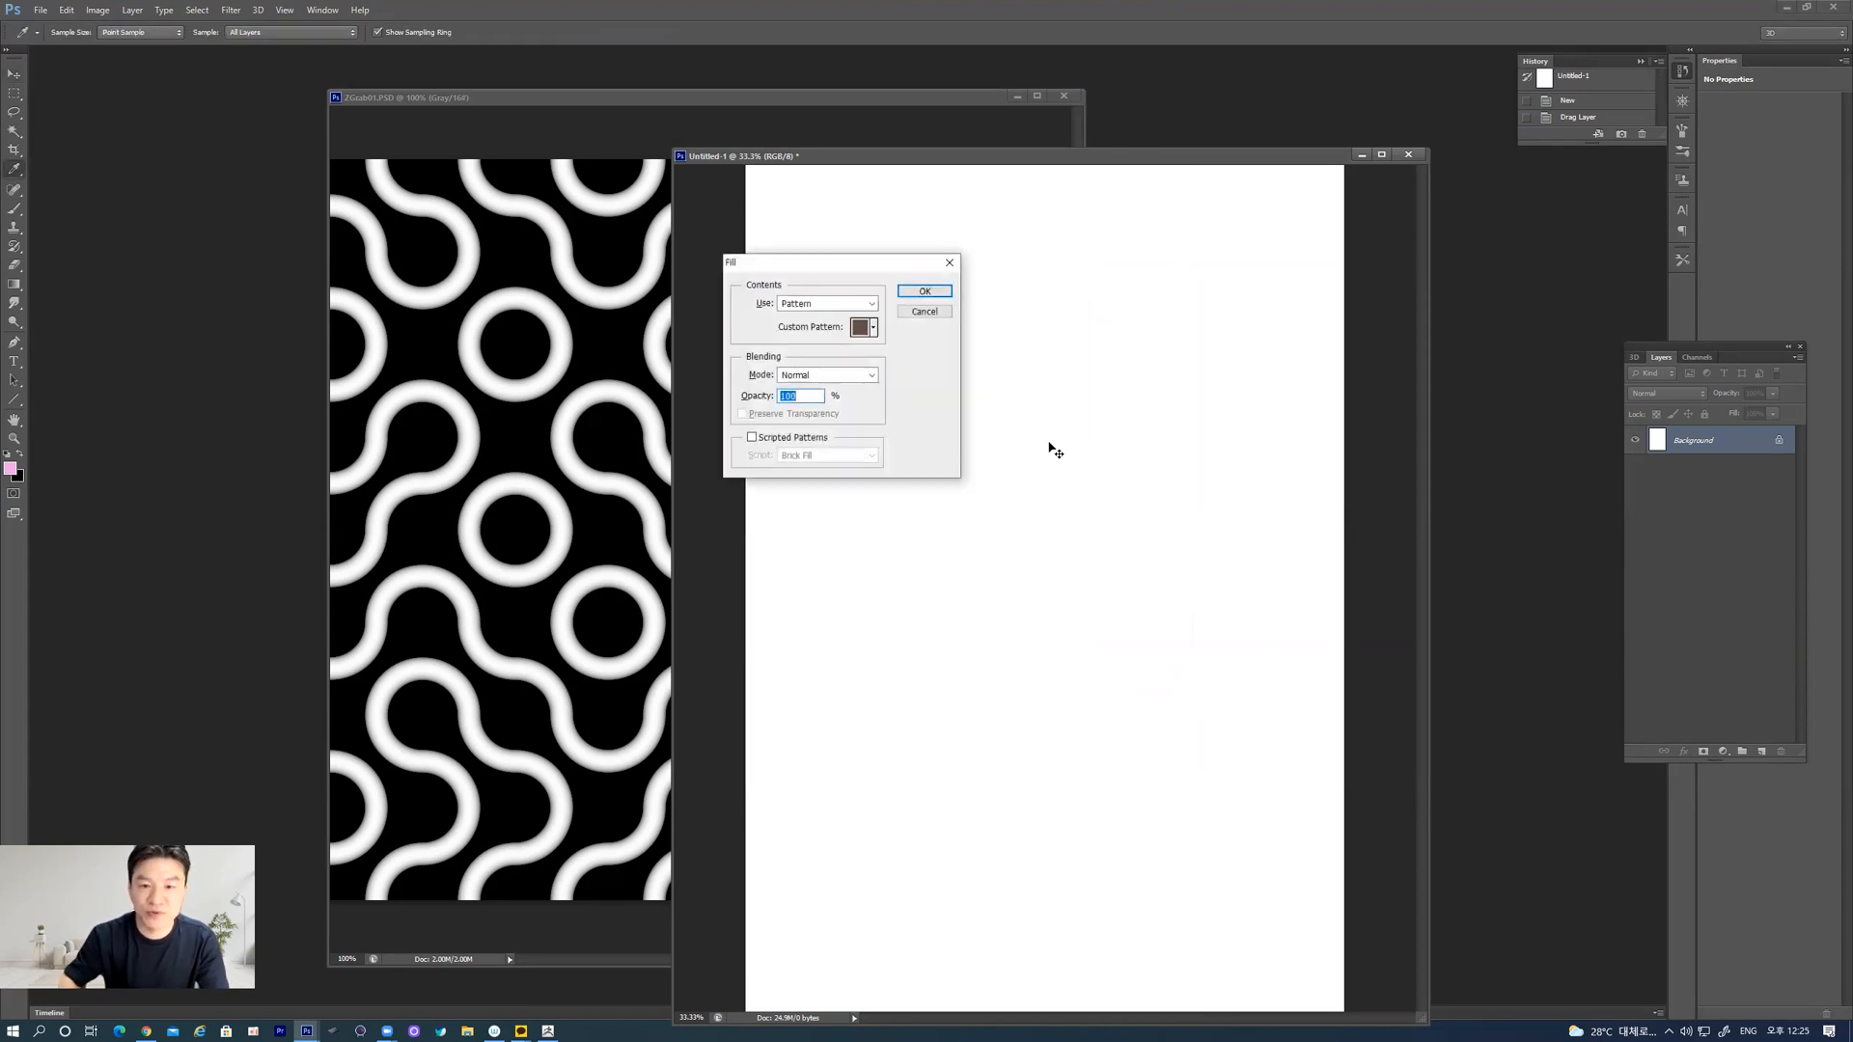
{"action": "left_click", "coordinate": [874, 329]}
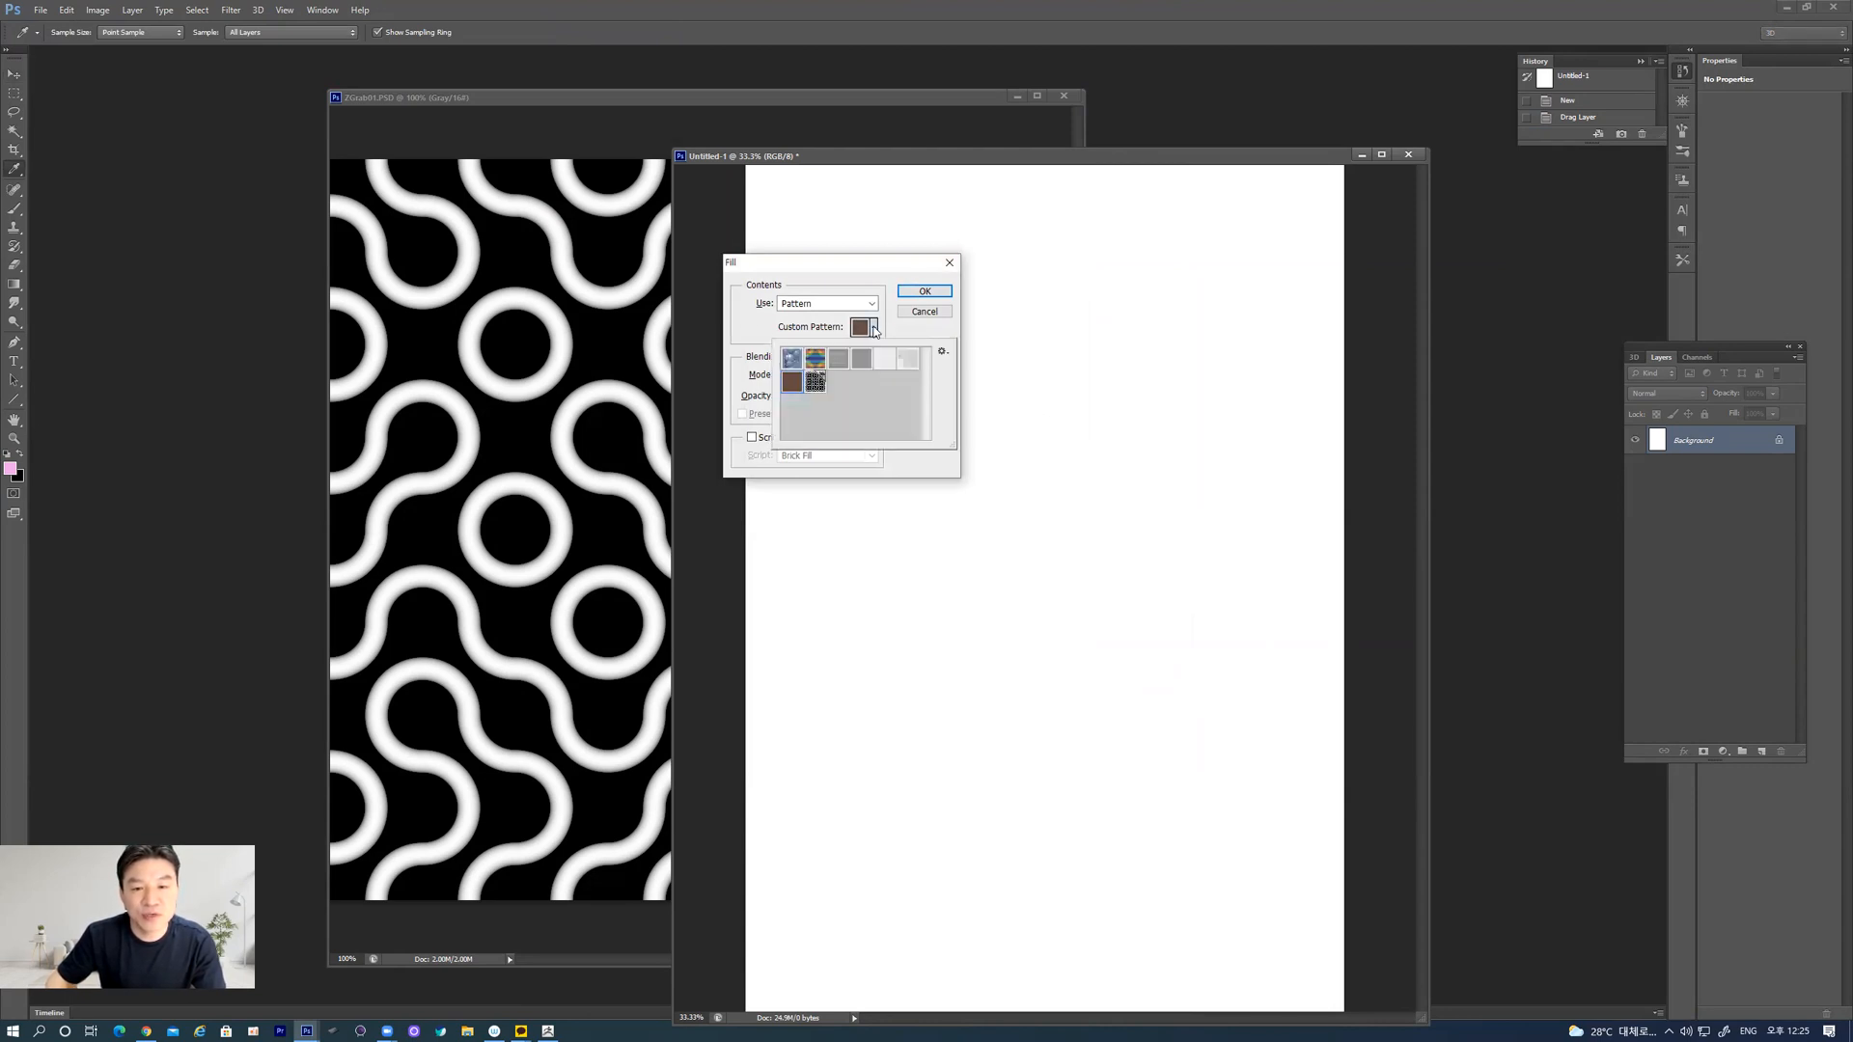
{"action": "left_click", "coordinate": [815, 382]}
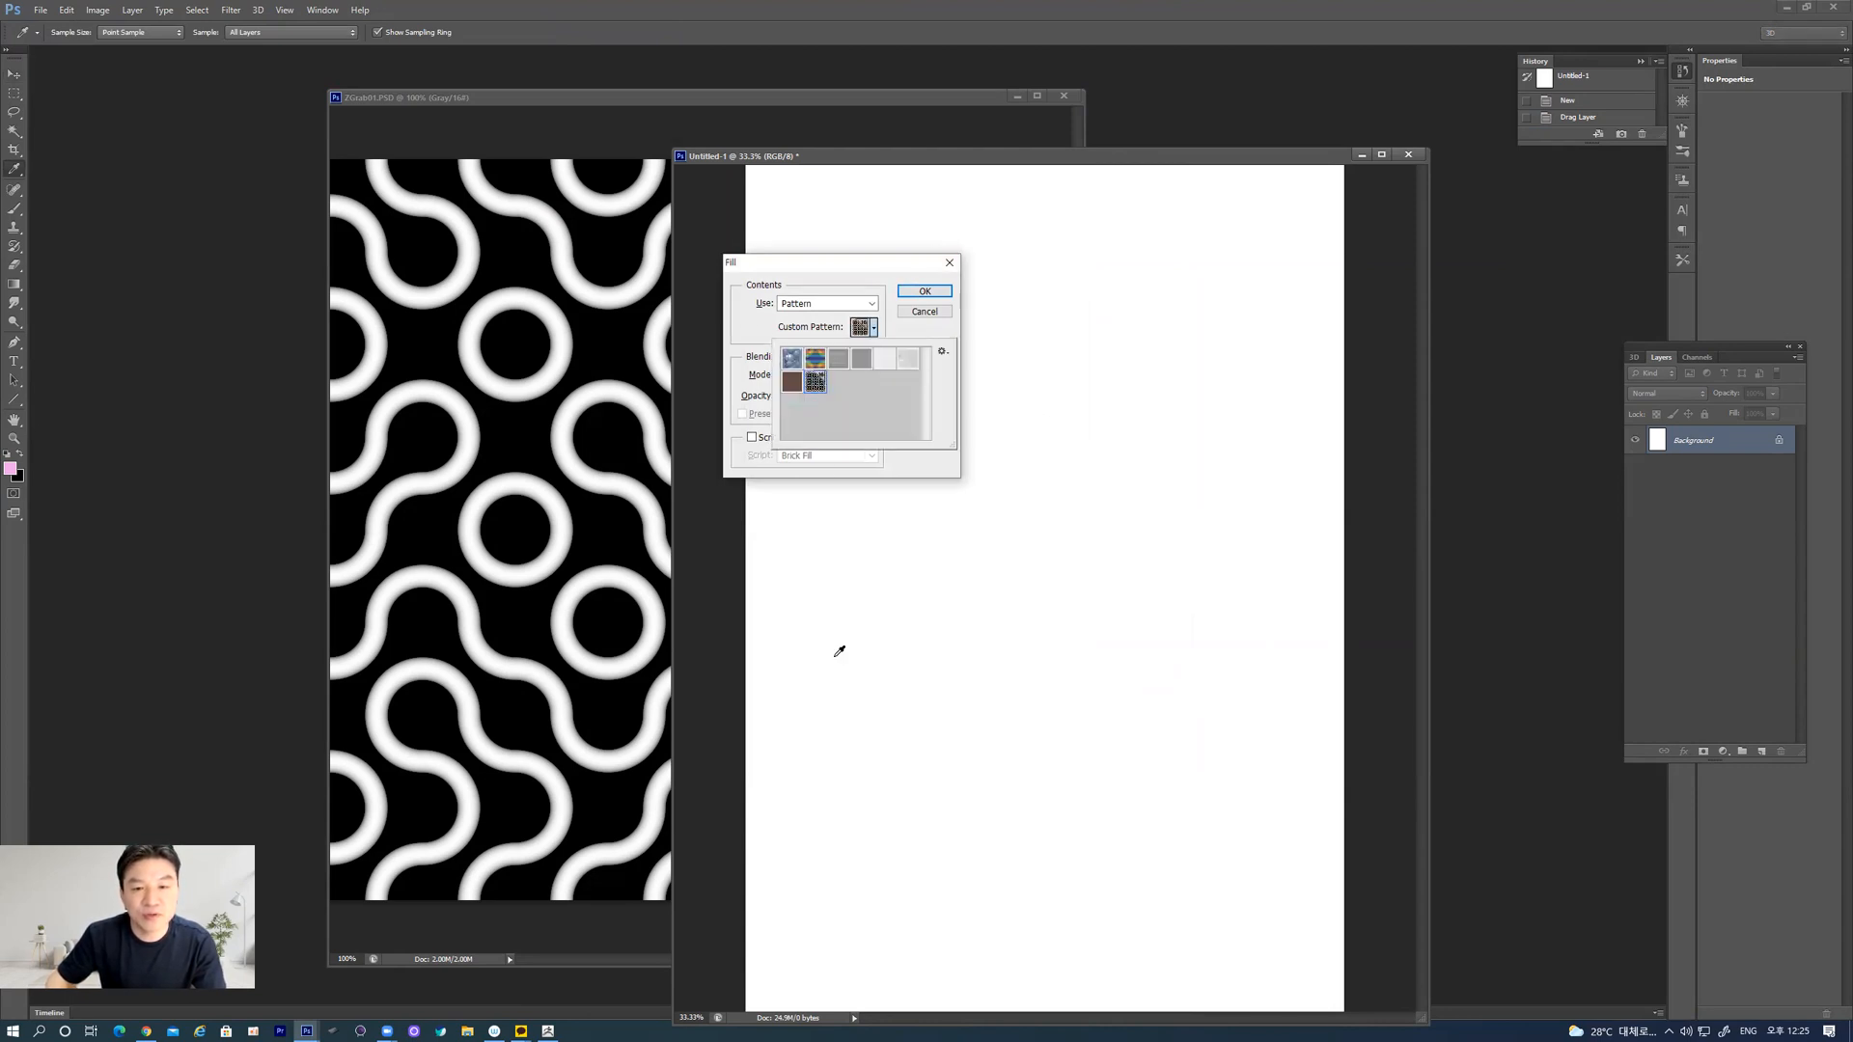
{"action": "left_click", "coordinate": [924, 292]}
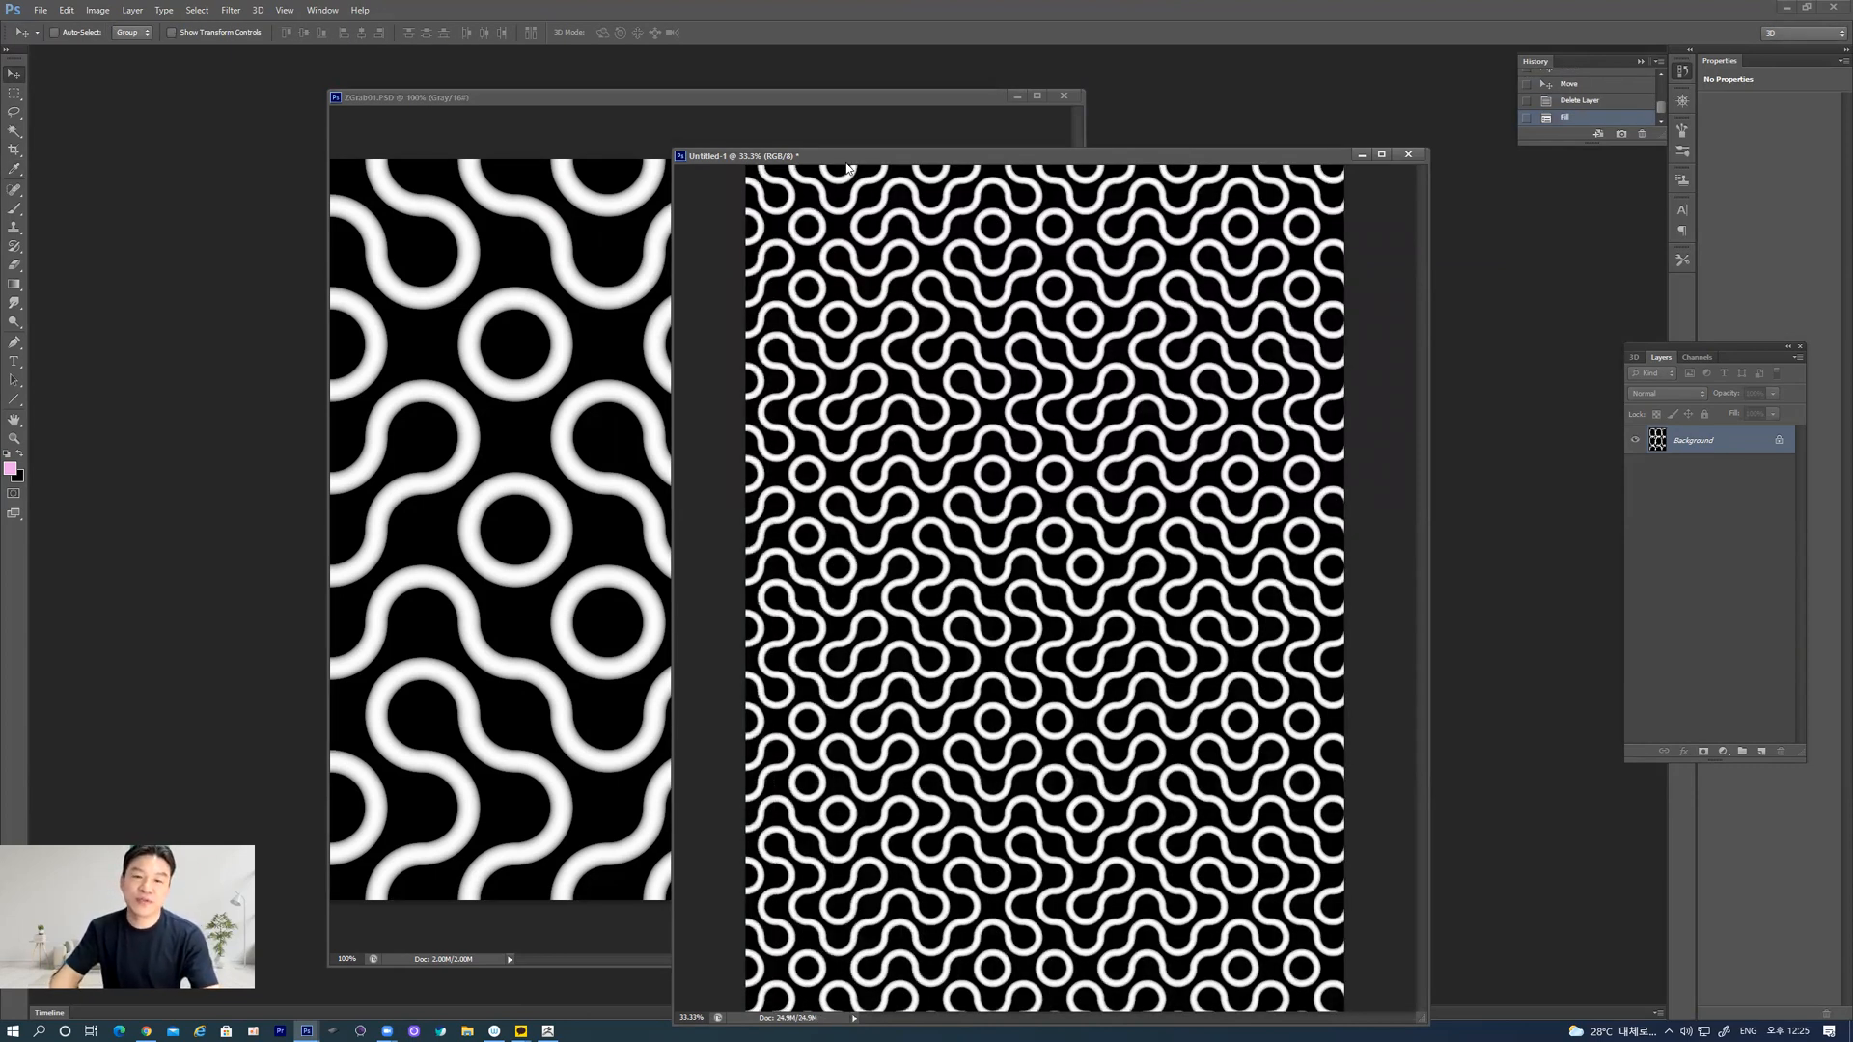
{"action": "left_click_drag", "start_coordinate": [847, 168], "coordinate": [752, 152]}
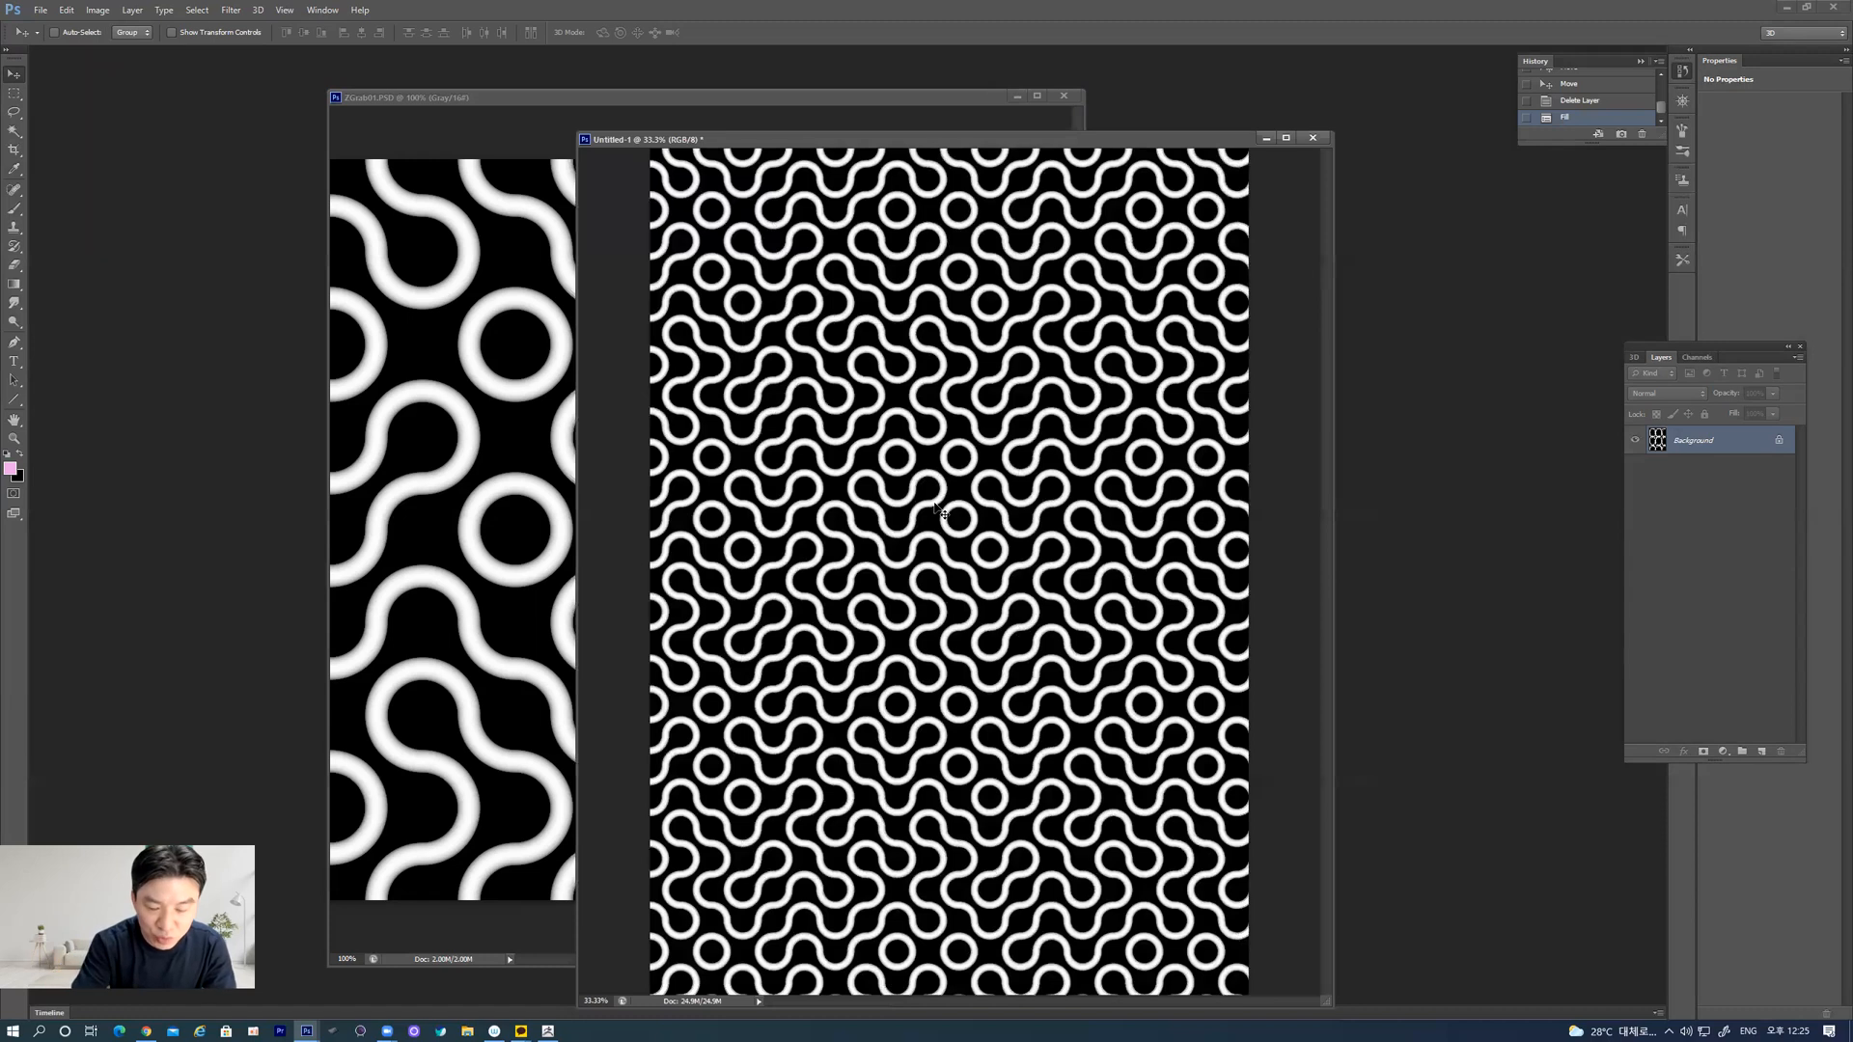
{"action": "key", "text": "shift+F5"}
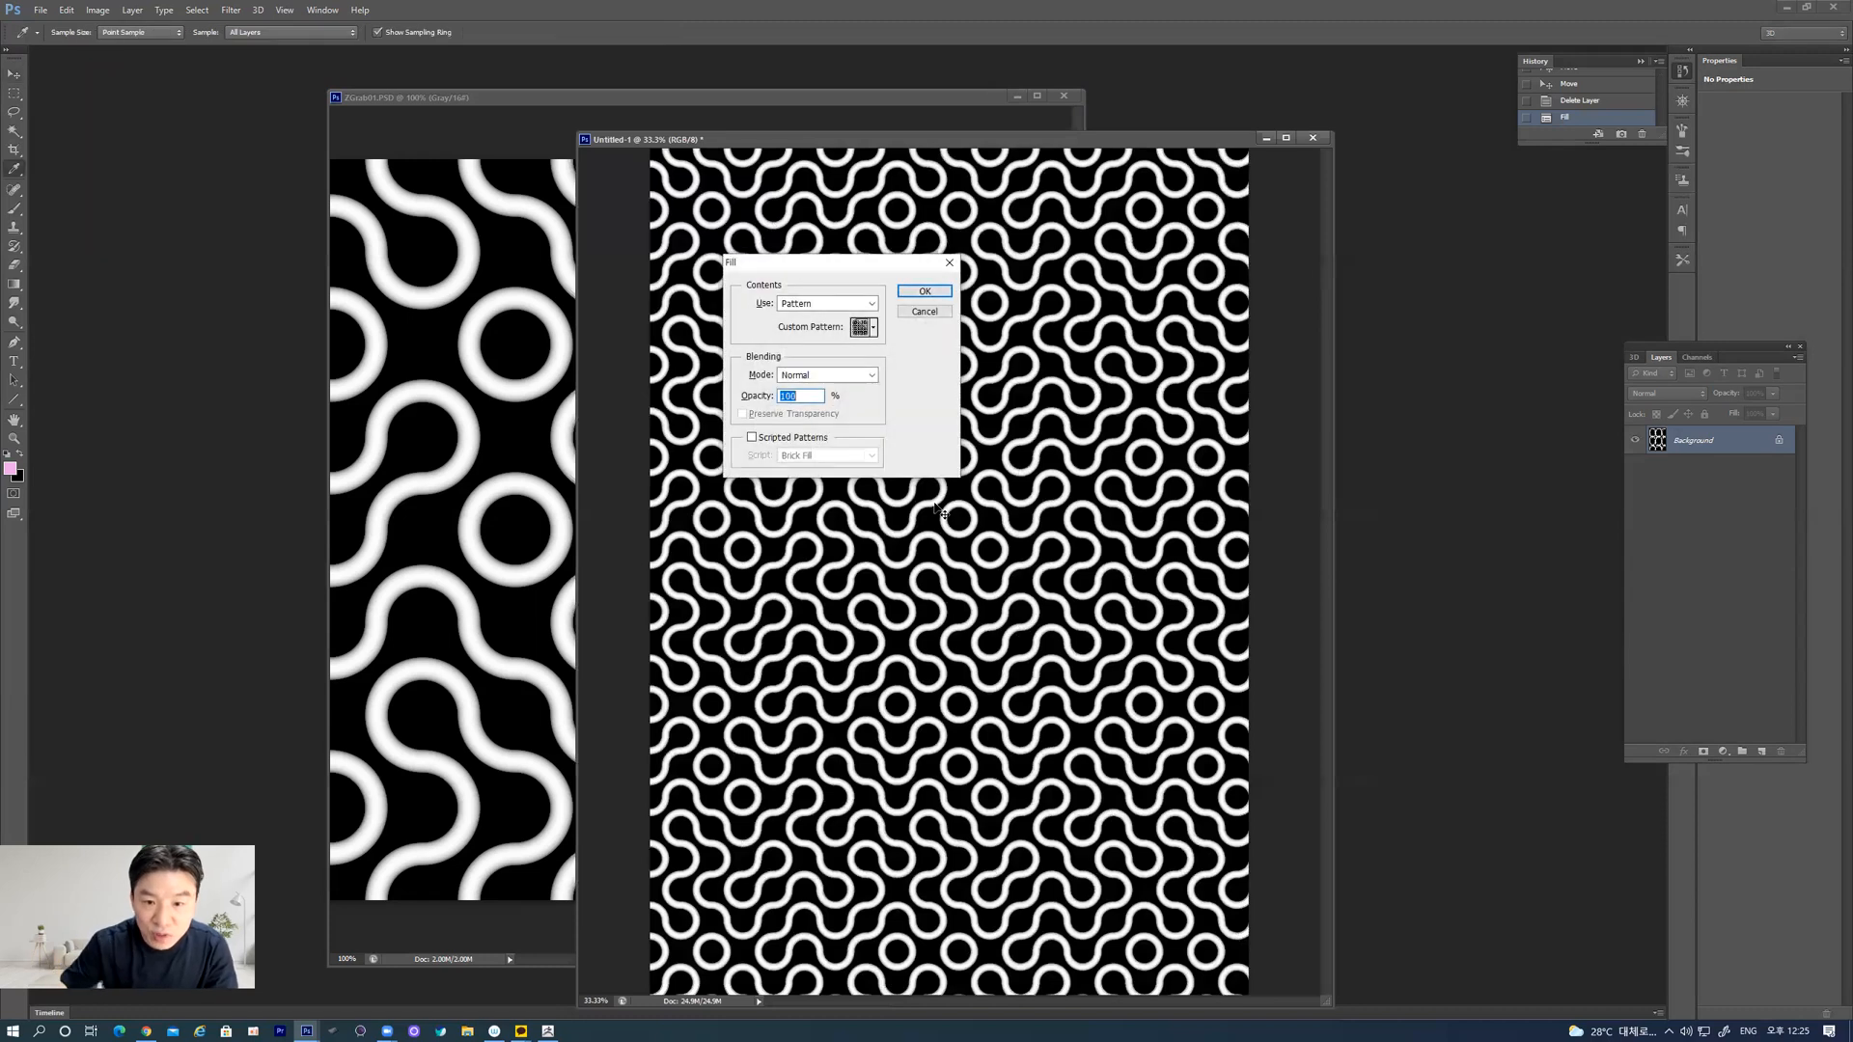
{"action": "left_click", "coordinate": [874, 330]}
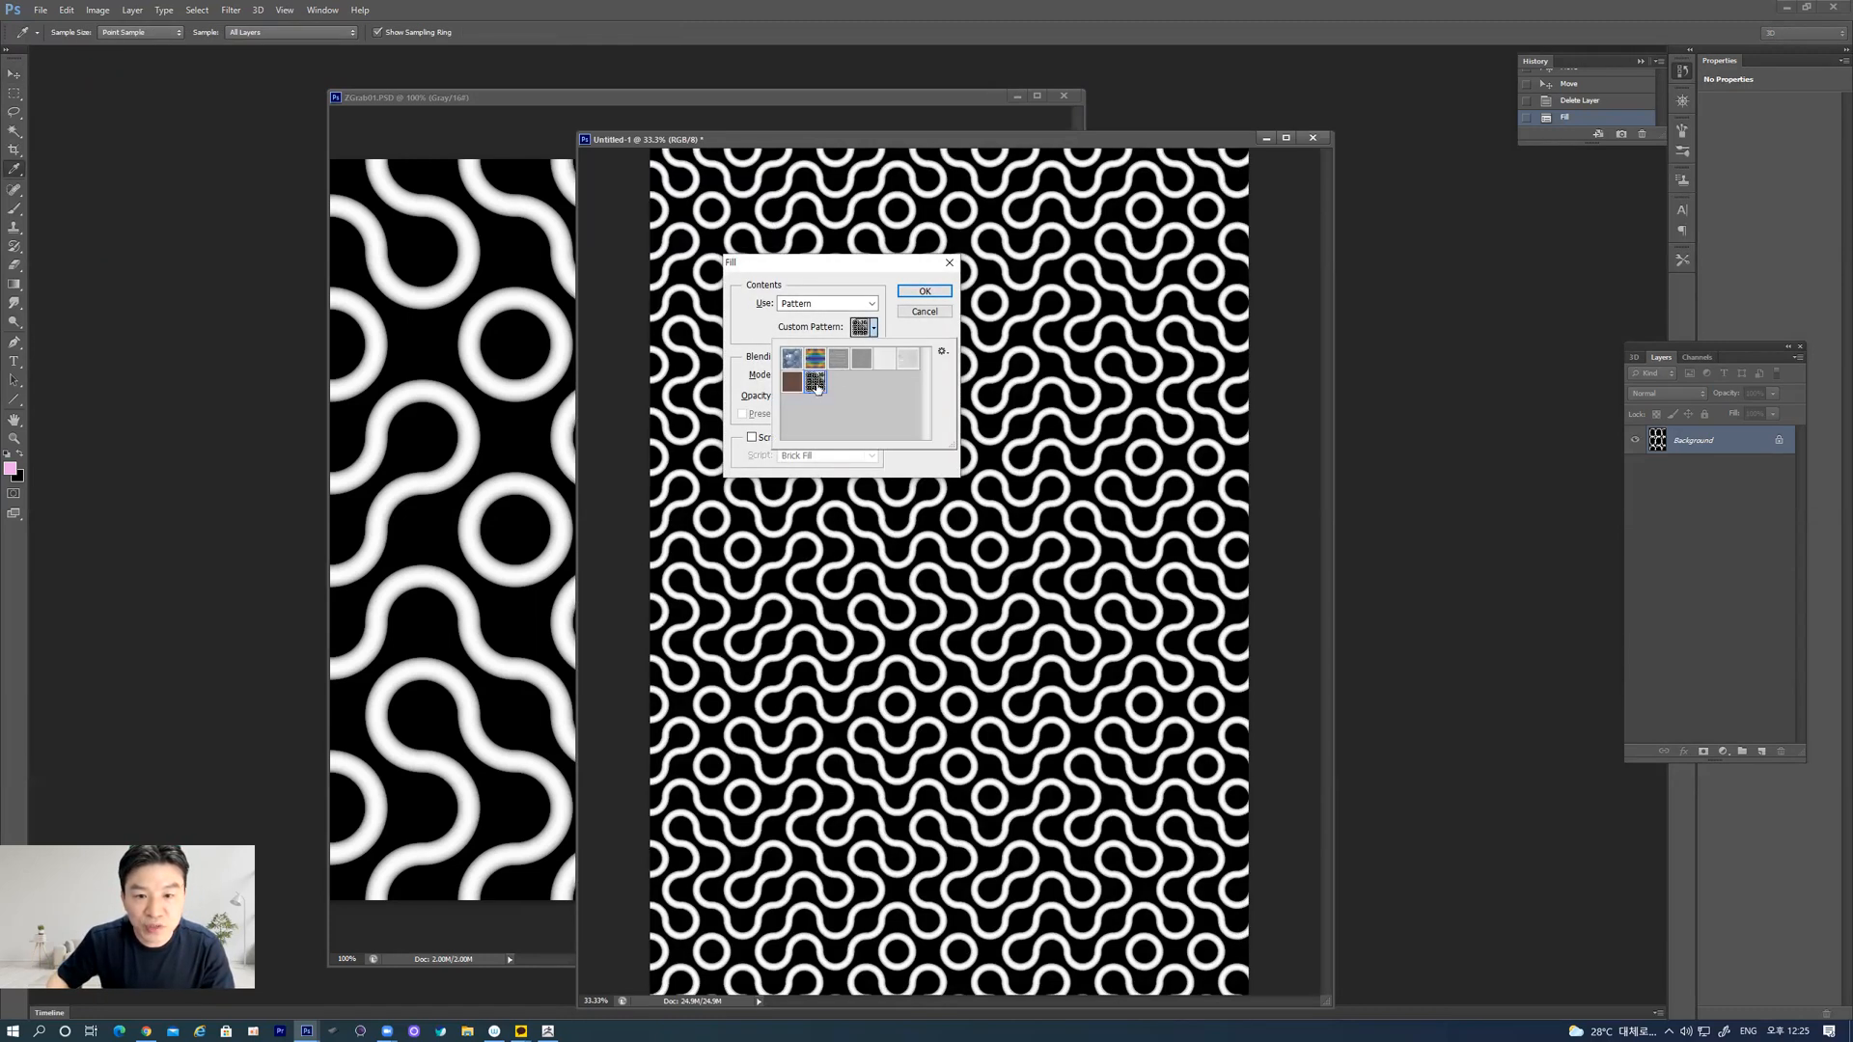
{"action": "double_click", "coordinate": [815, 383]}
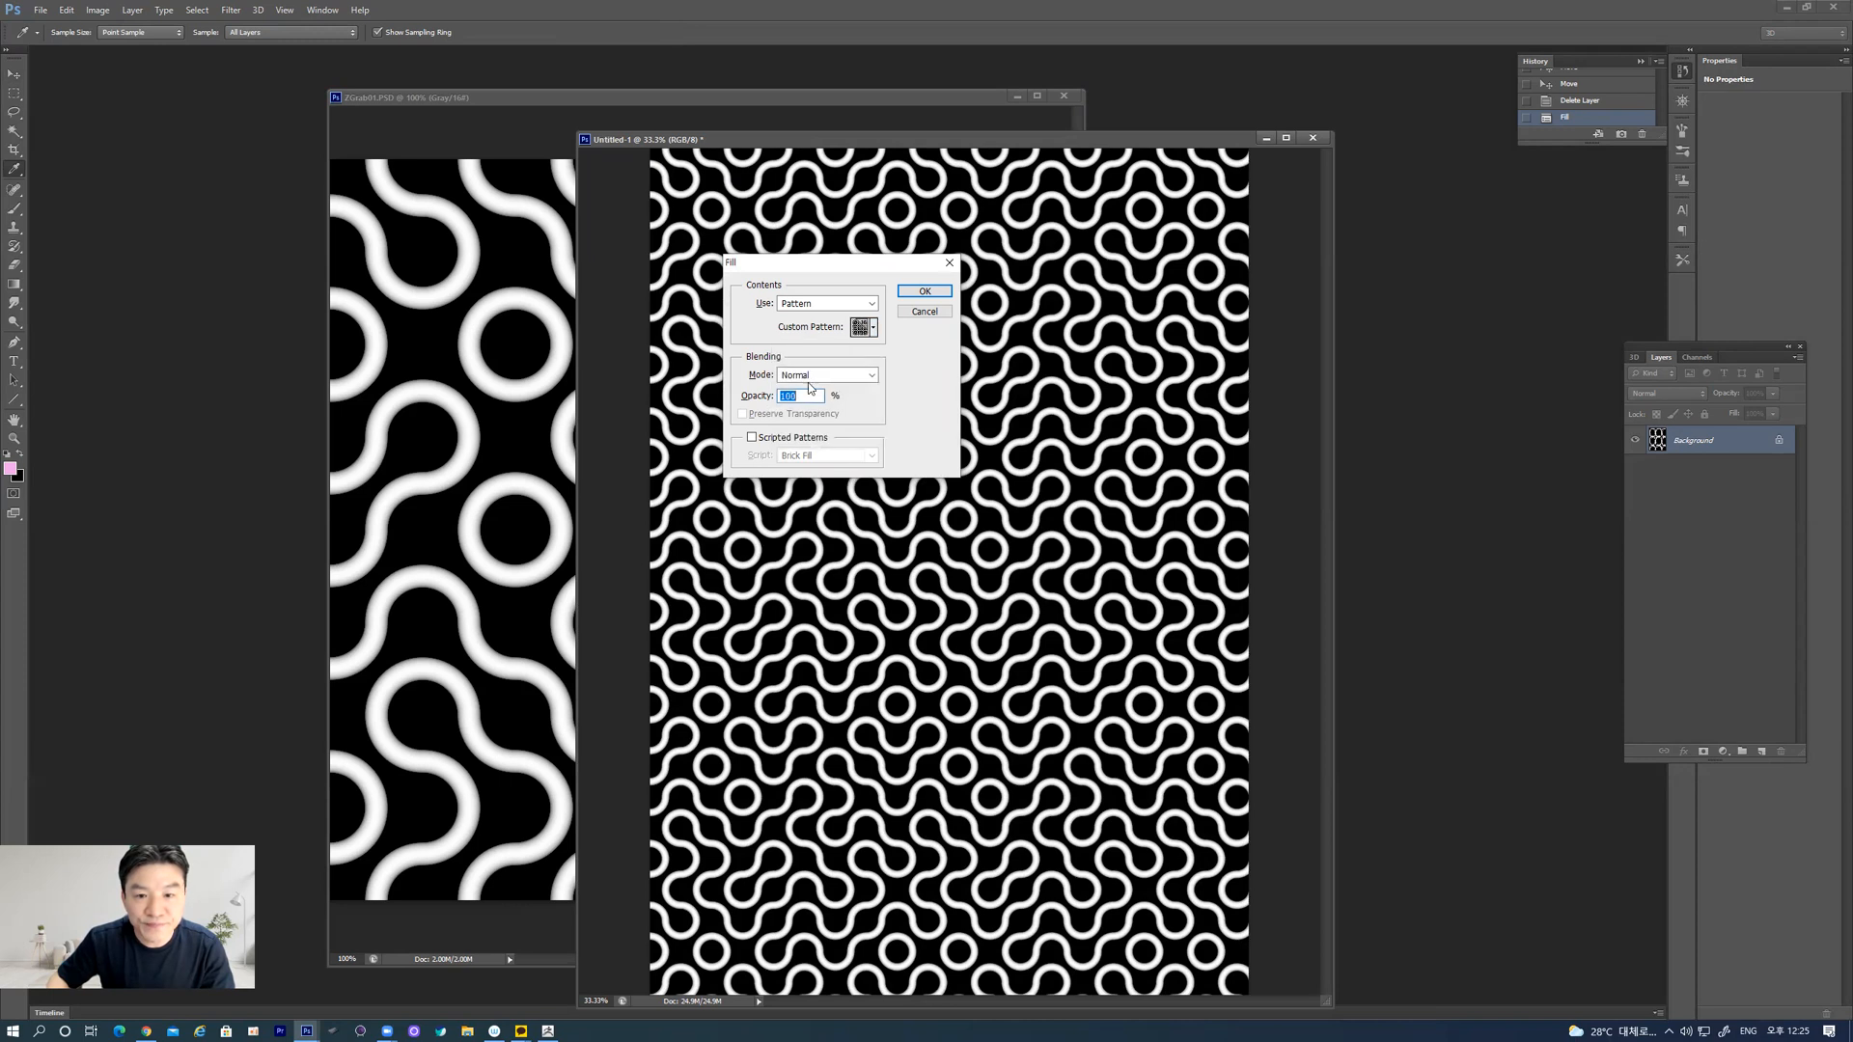
{"action": "left_click", "coordinate": [874, 305]}
{"action": "left_click", "coordinate": [874, 307]}
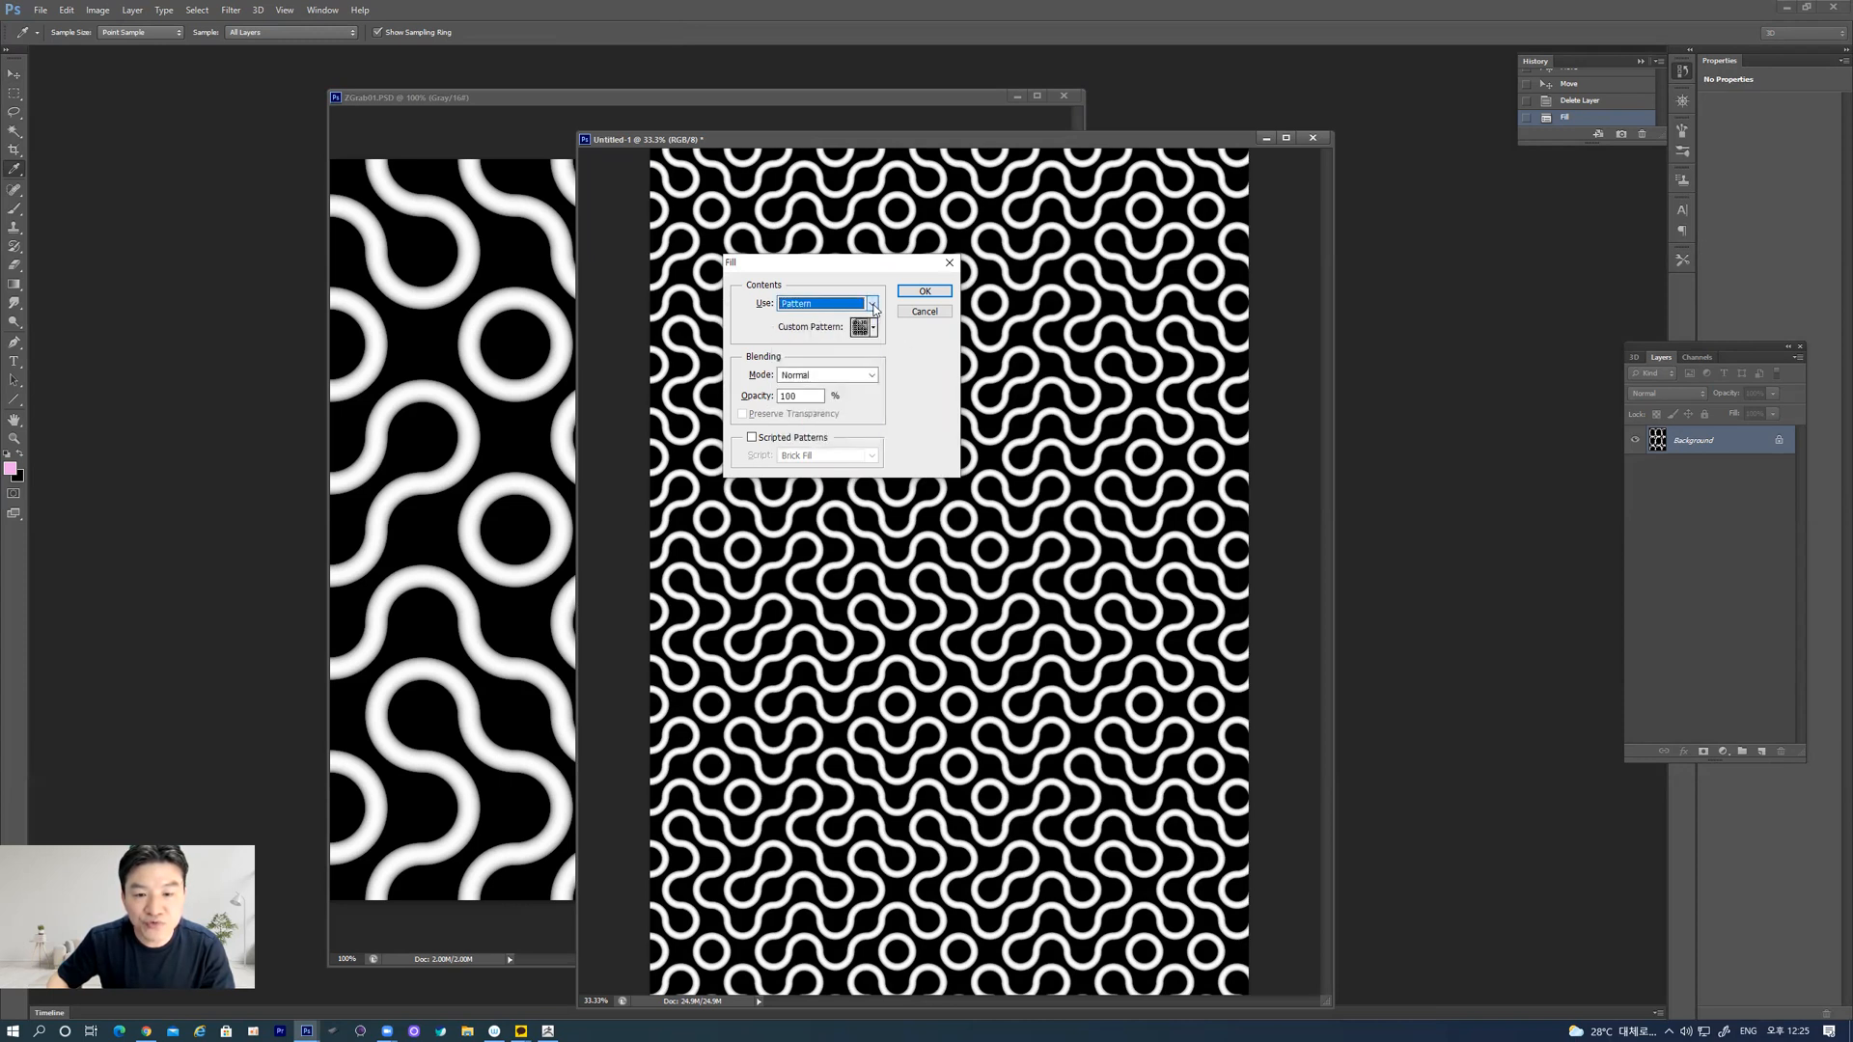
{"action": "left_click", "coordinate": [929, 312]}
{"action": "key", "text": "v"}
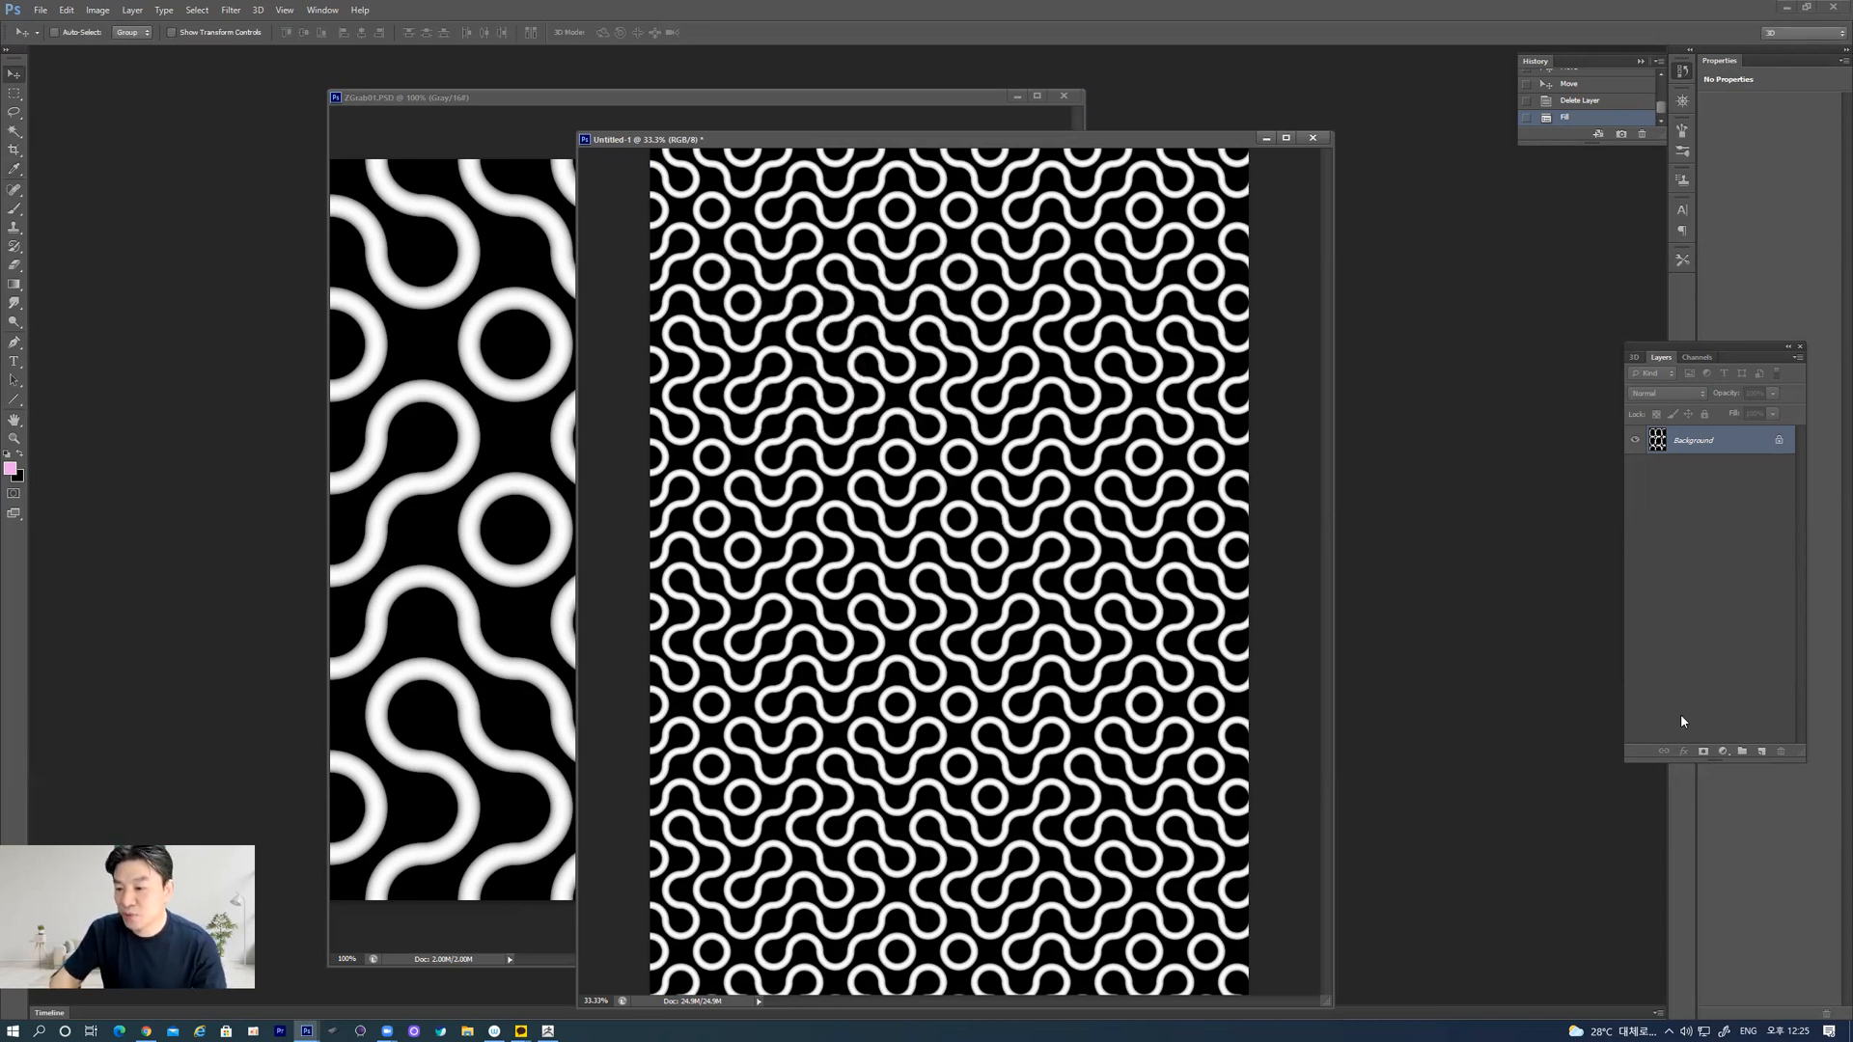
Step: Create a new empty layer above the A4 document's background and add a layer mask to it
{"action": "left_click", "coordinate": [1725, 752]}
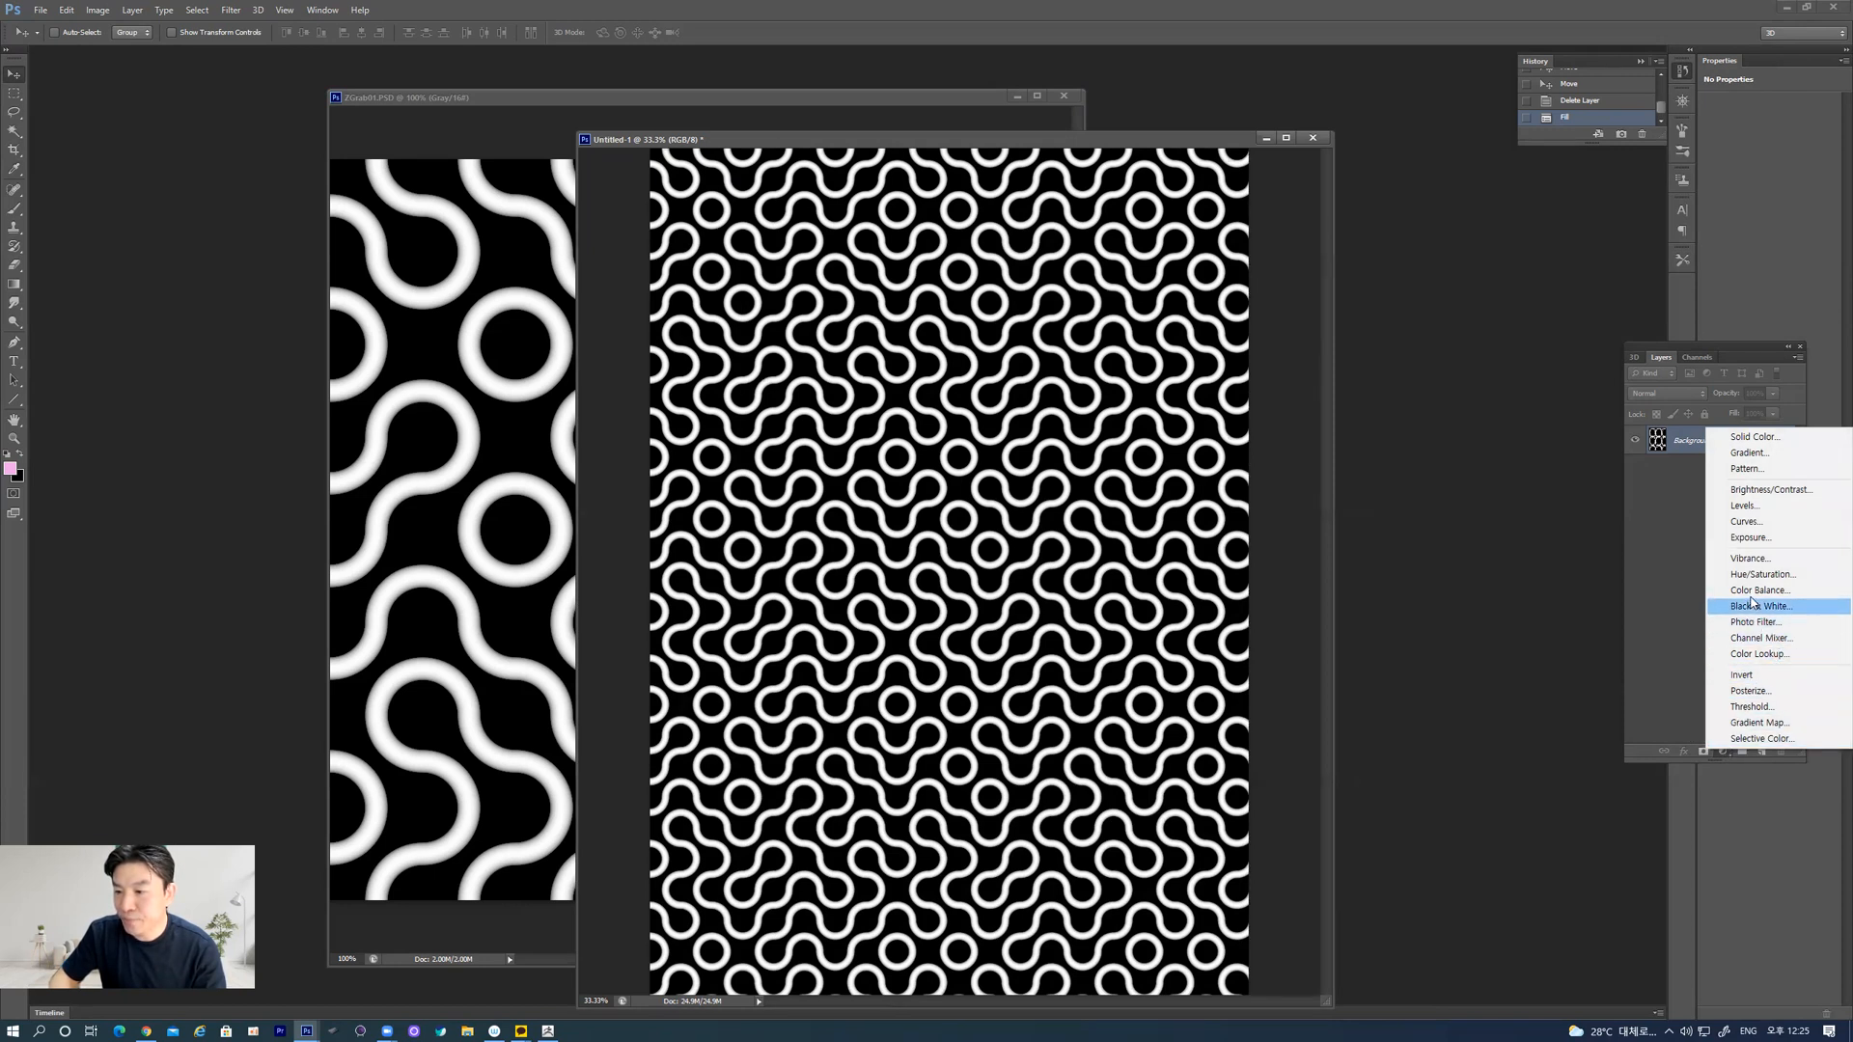
{"action": "left_click", "coordinate": [1687, 558]}
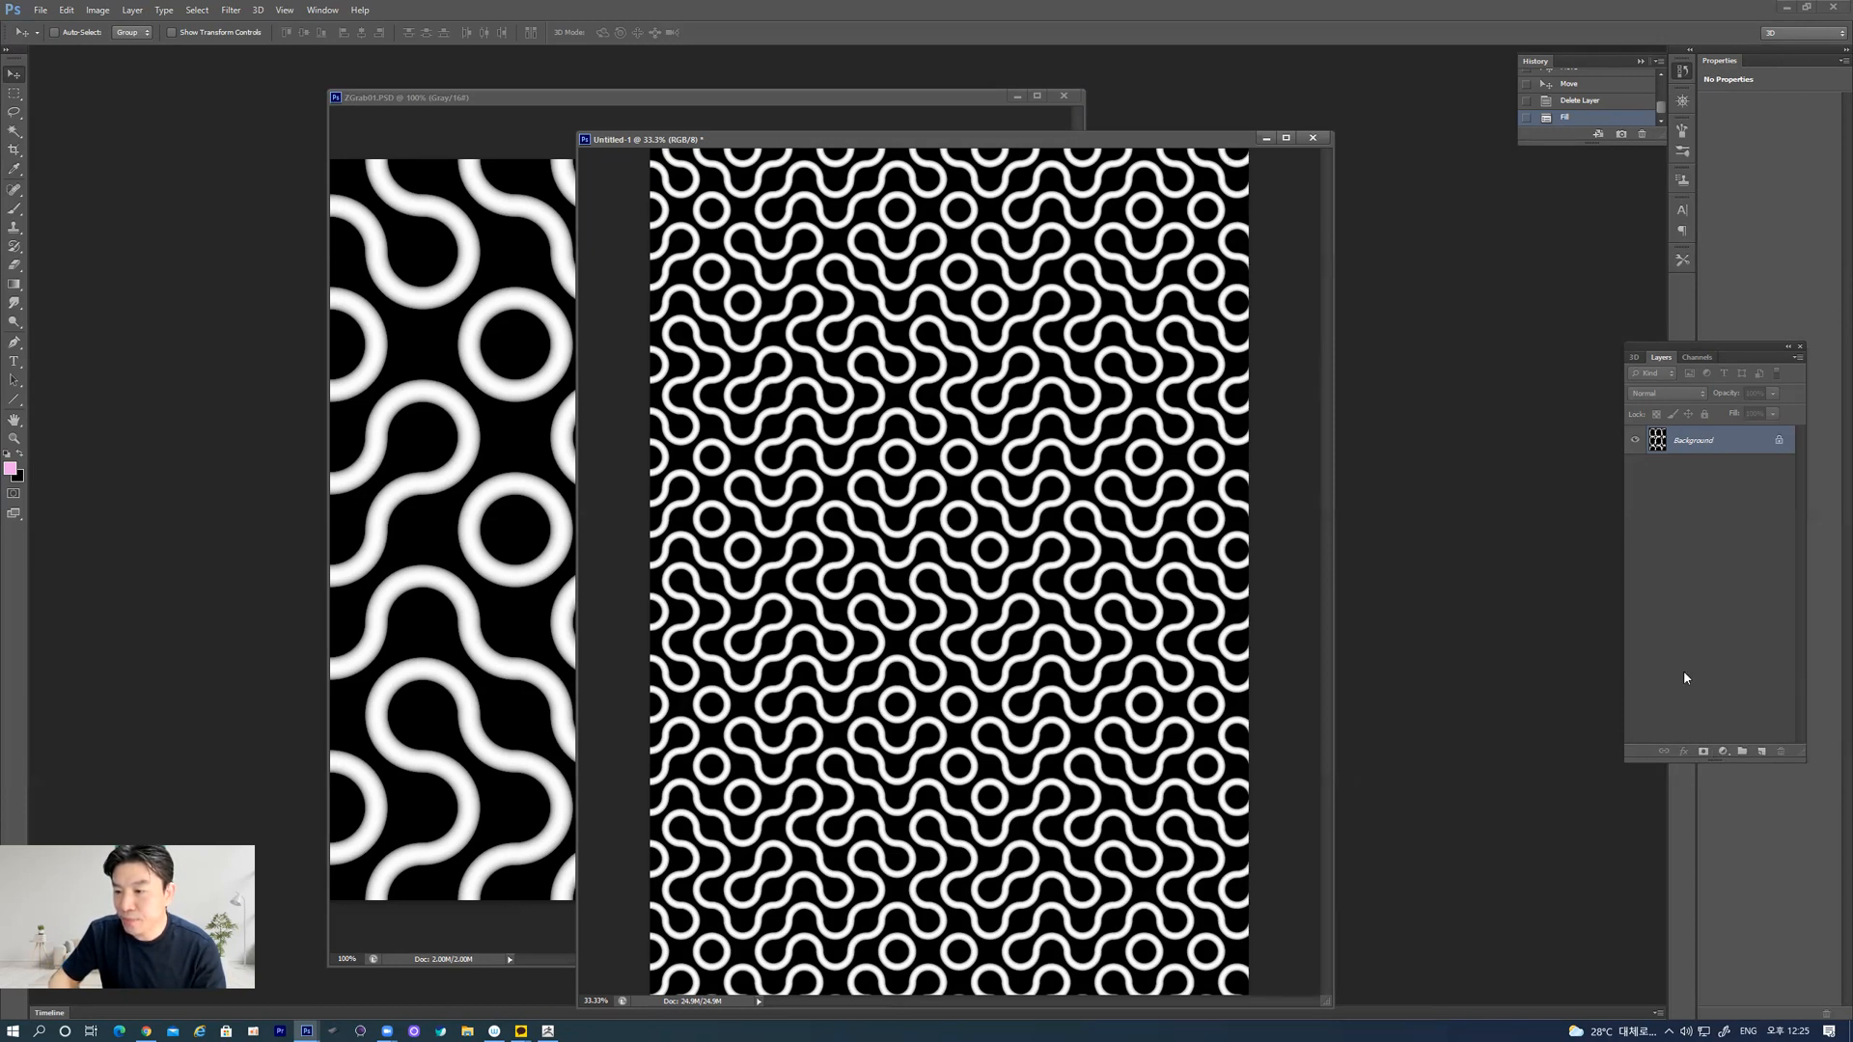
{"action": "left_click", "coordinate": [1761, 752]}
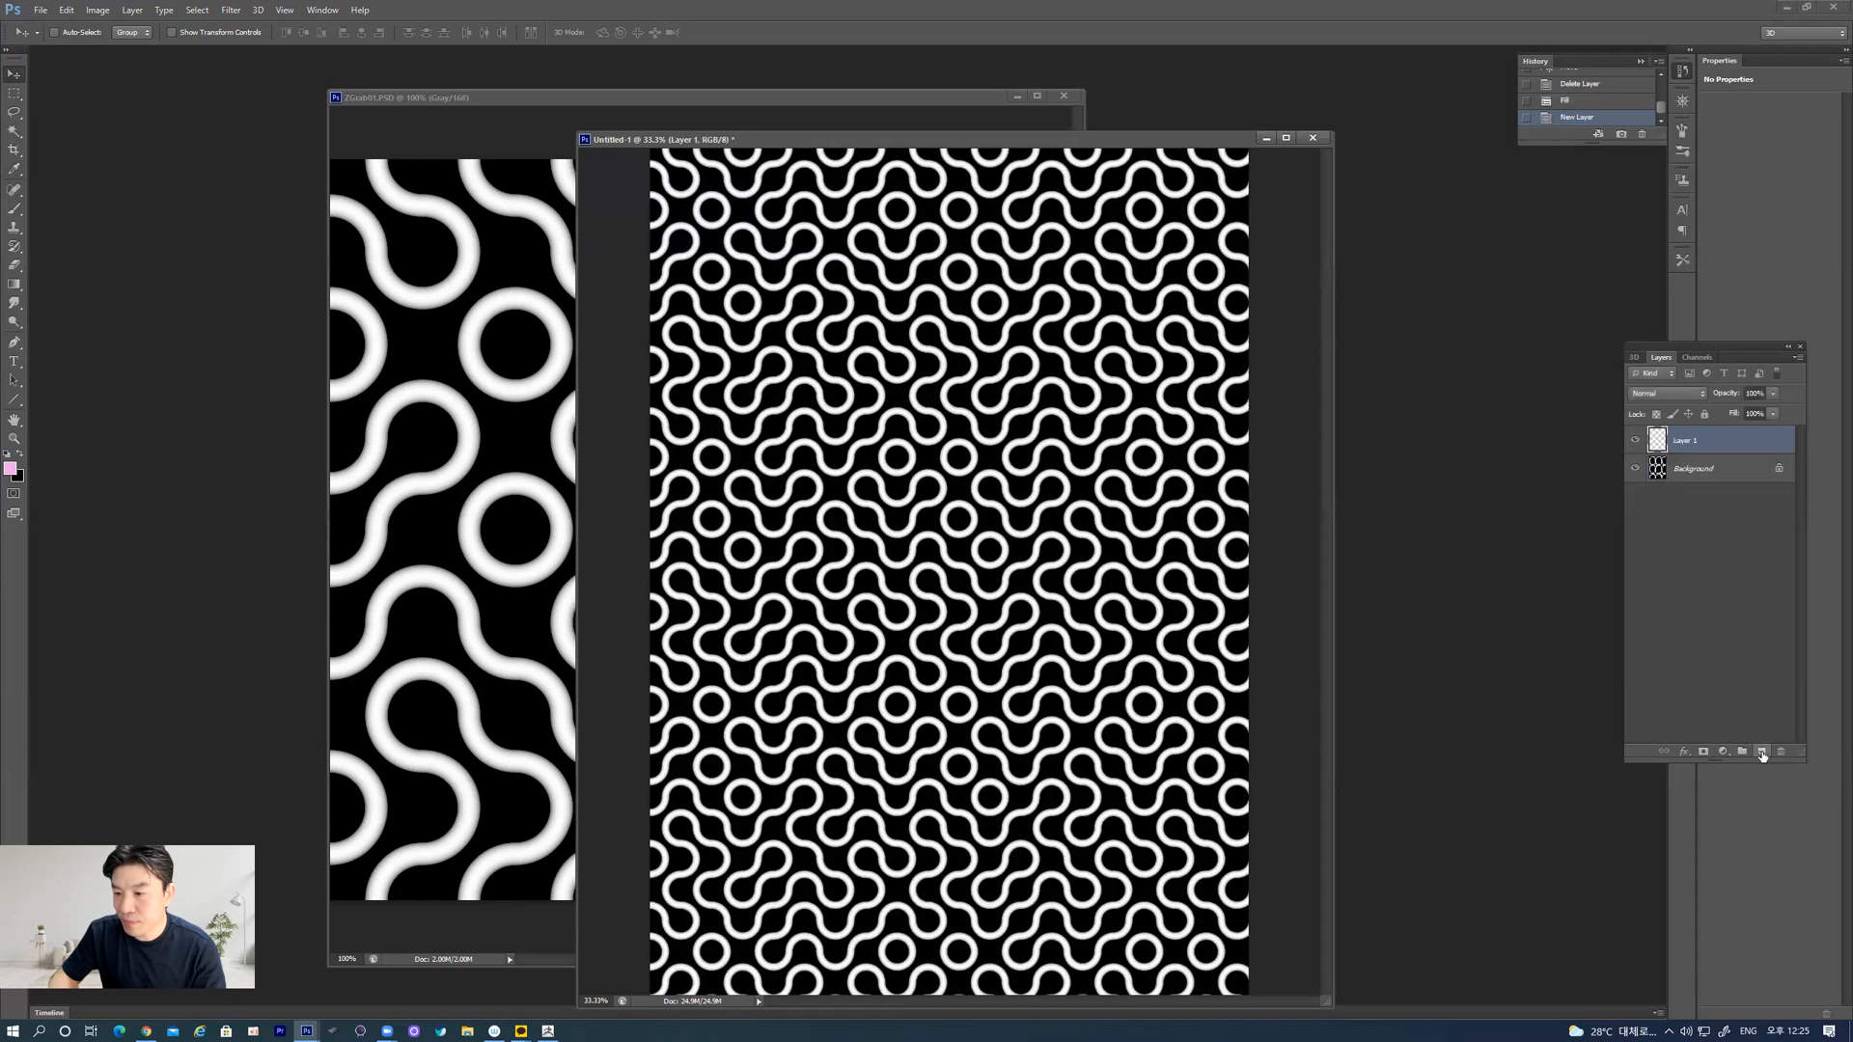
{"action": "left_click", "coordinate": [1703, 753]}
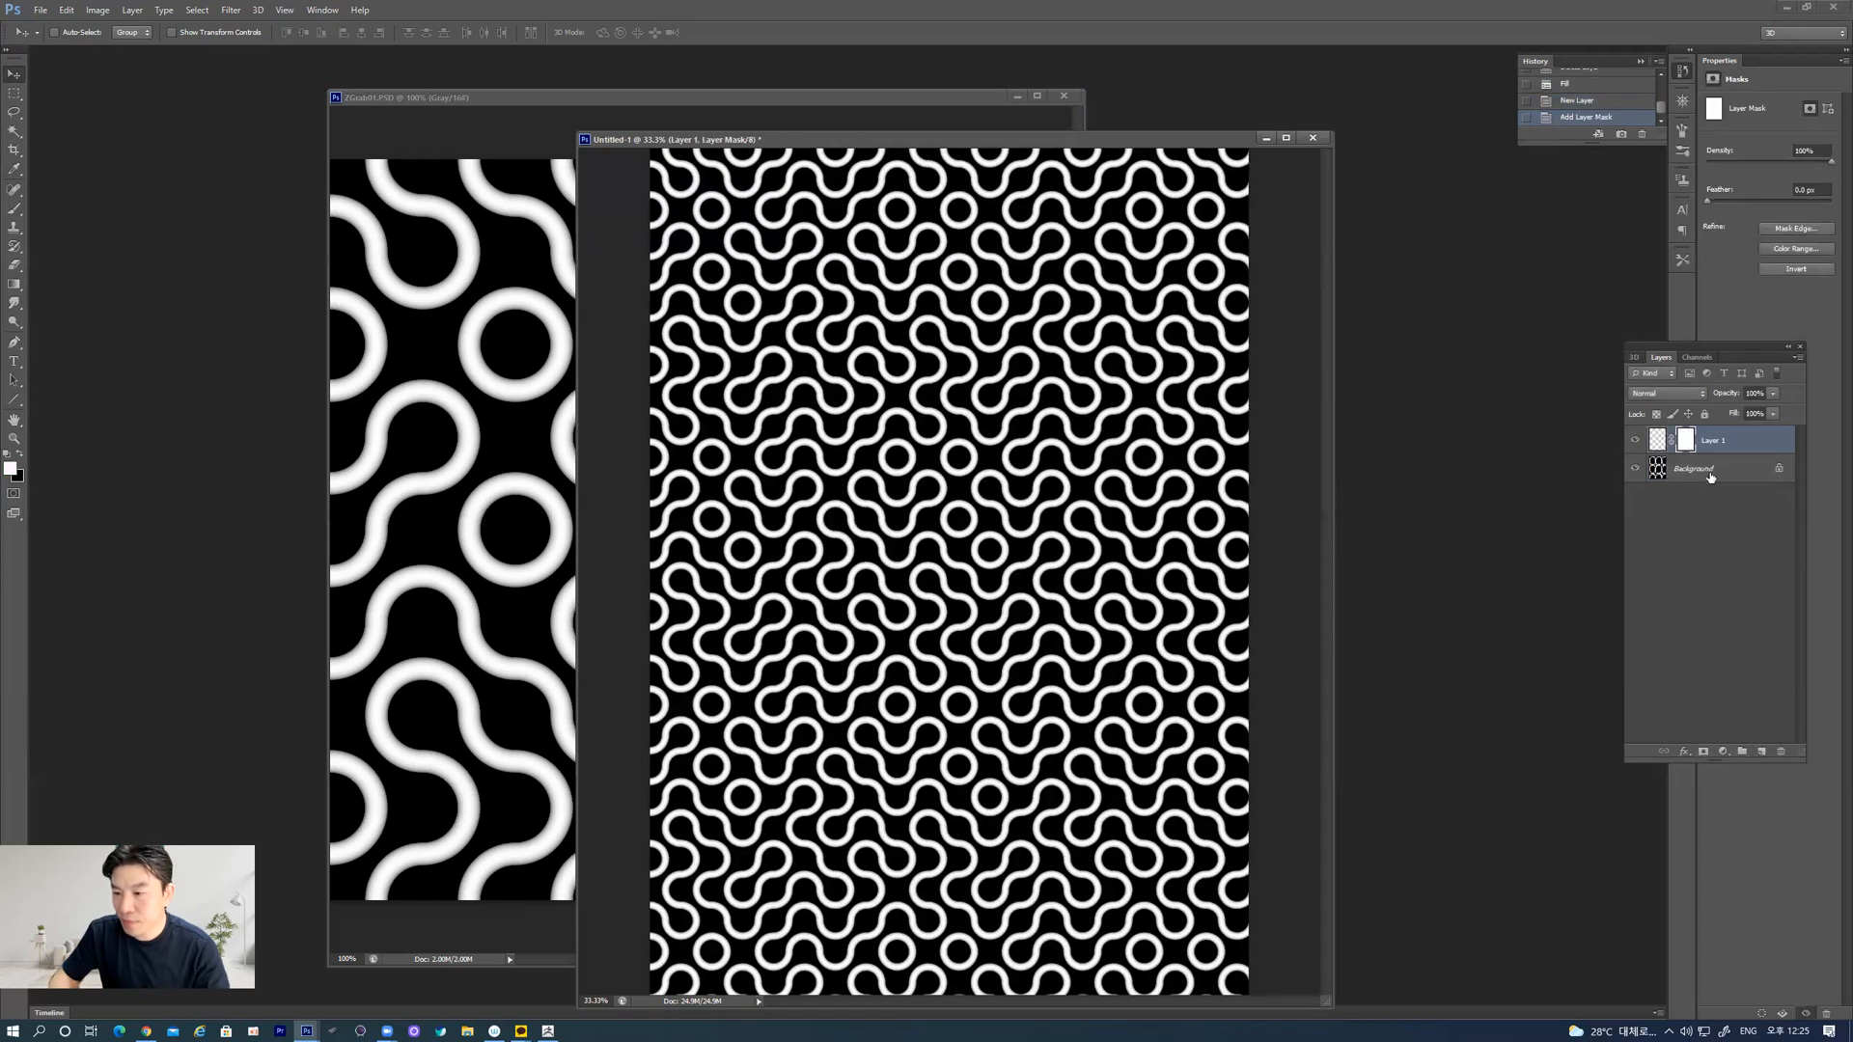
Step: Try a Pattern Overlay effect with the default pattern on the empty masked layer
{"action": "left_click", "coordinate": [1724, 752]}
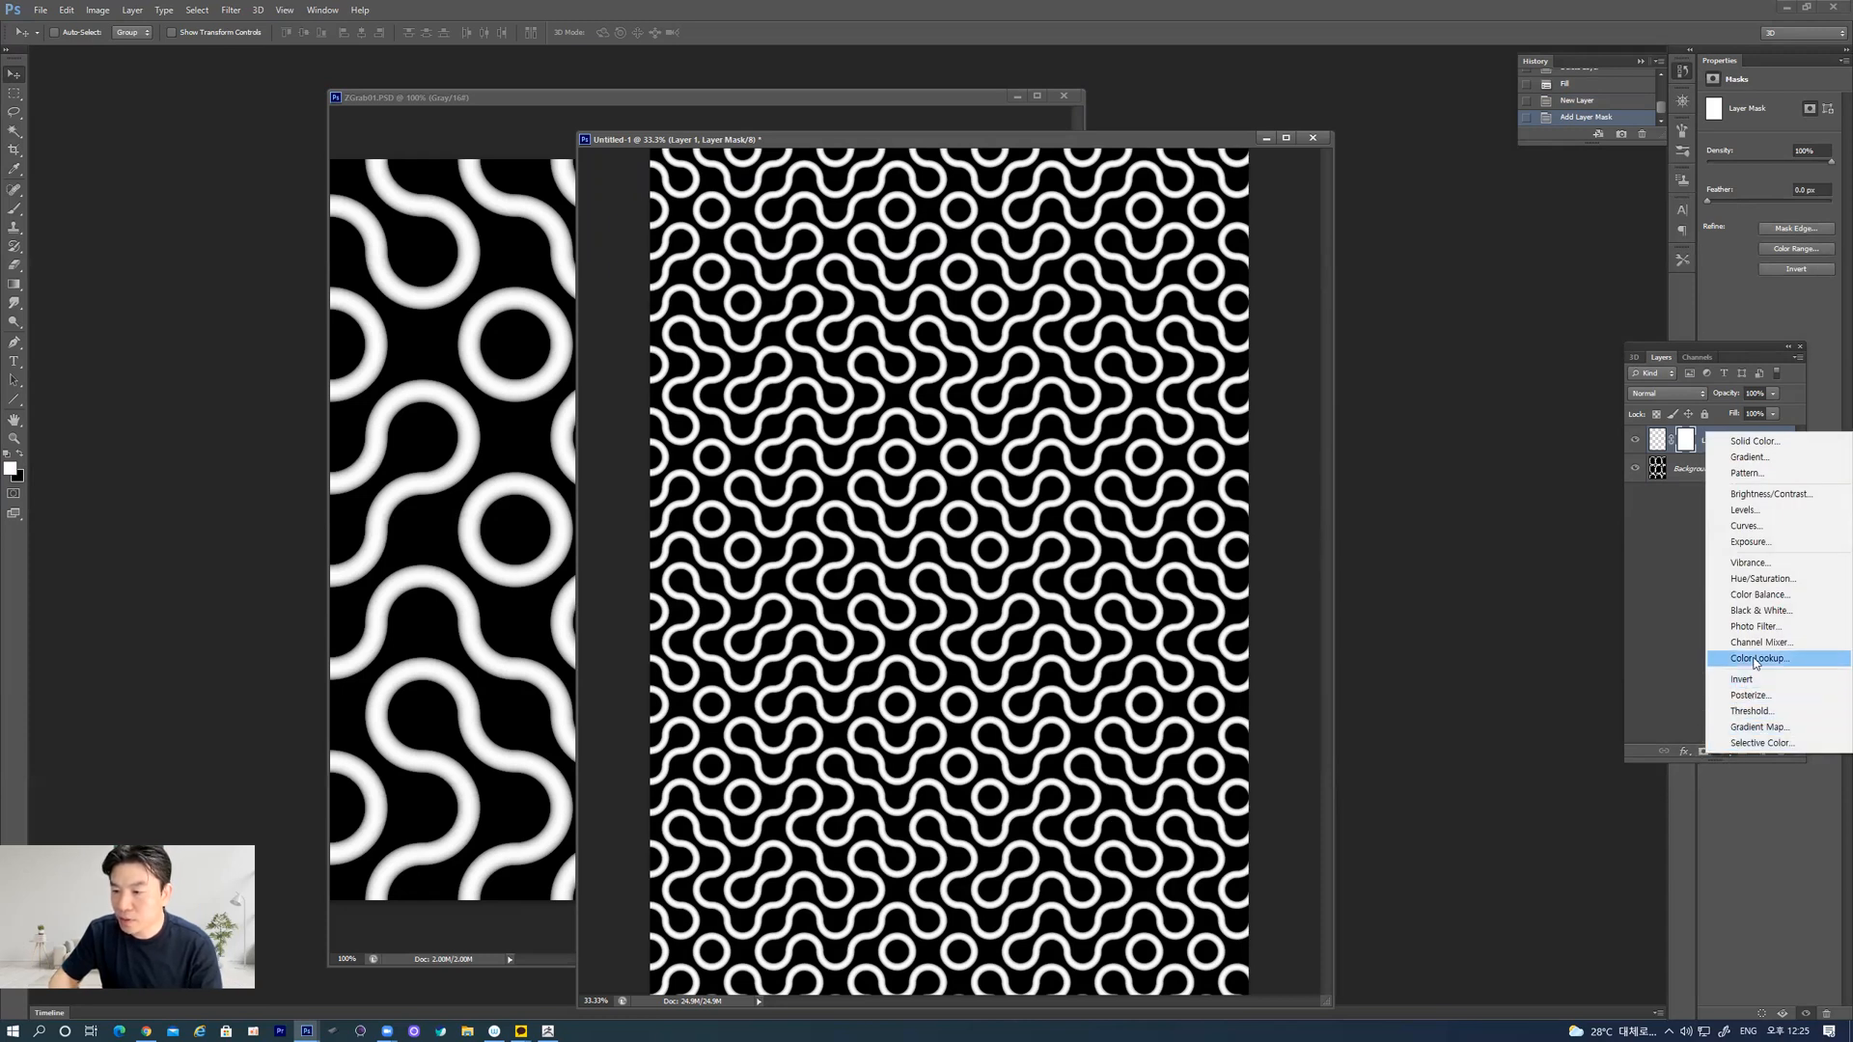
{"action": "left_click", "coordinate": [1684, 753]}
{"action": "left_click", "coordinate": [1684, 753]}
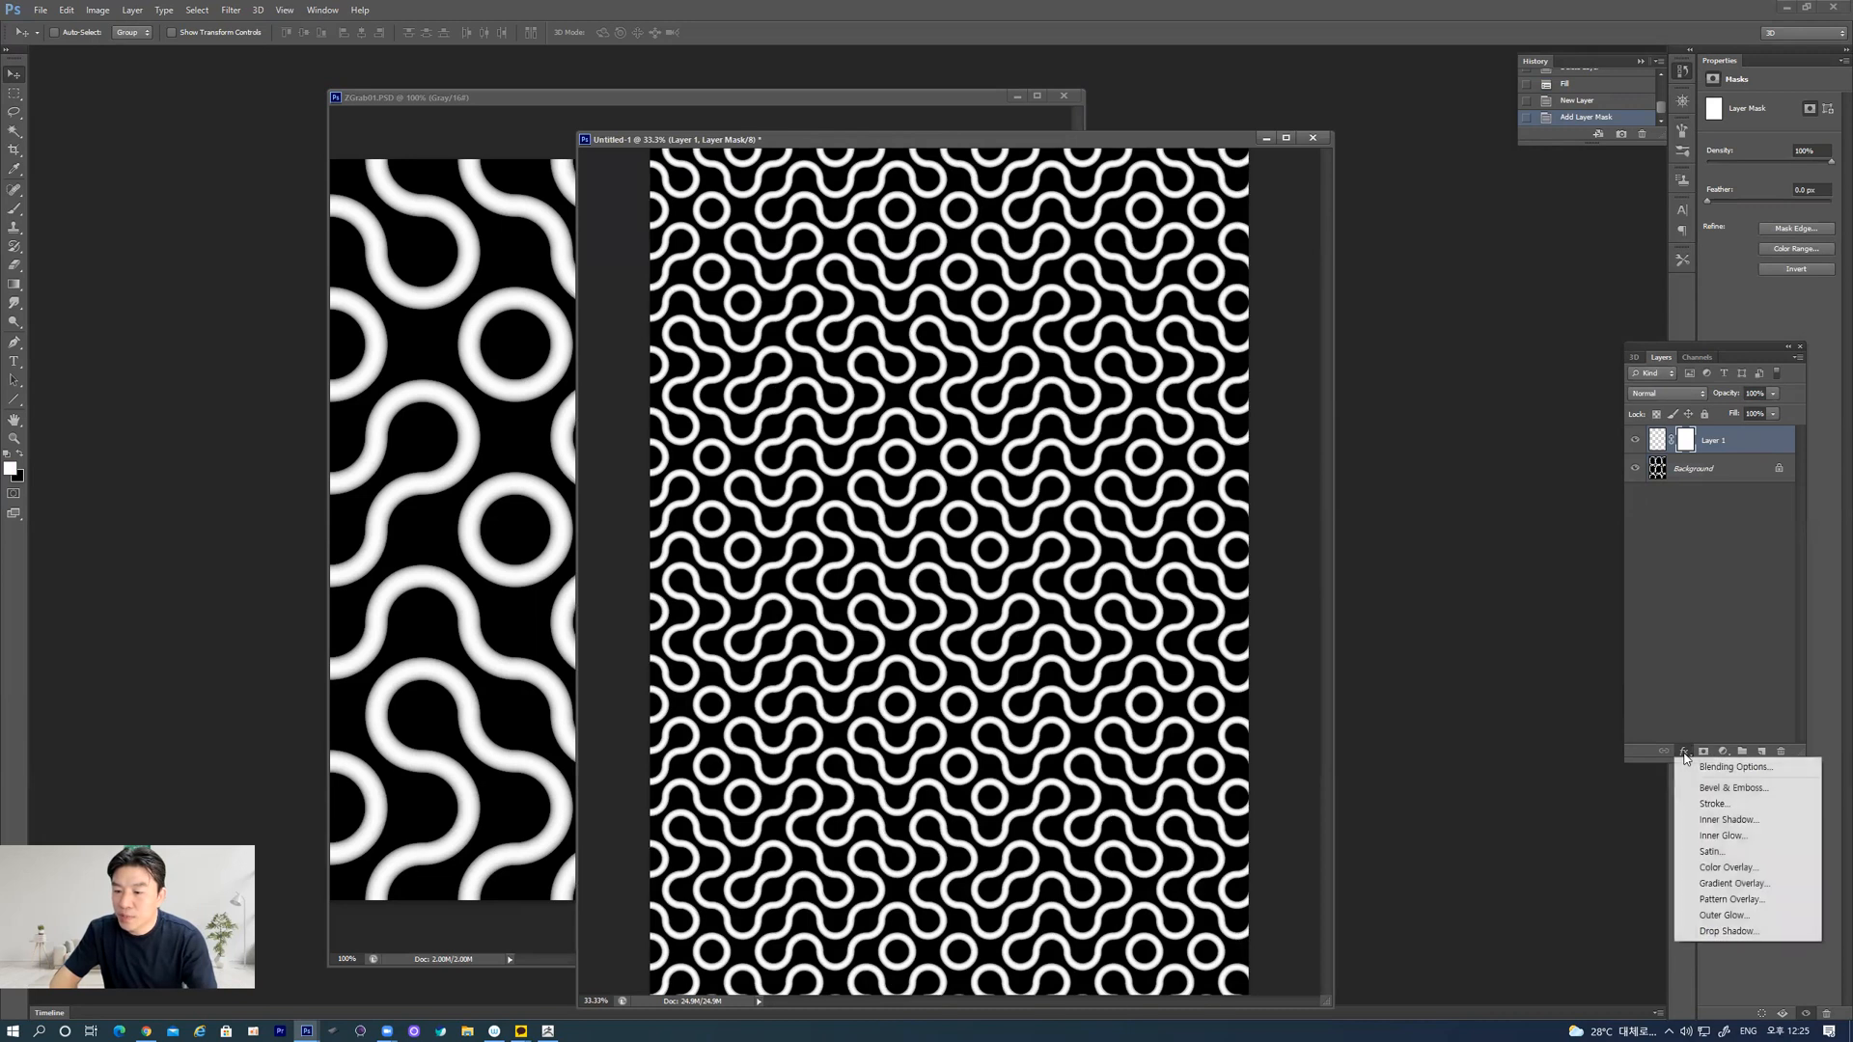
{"action": "left_click", "coordinate": [1730, 901]}
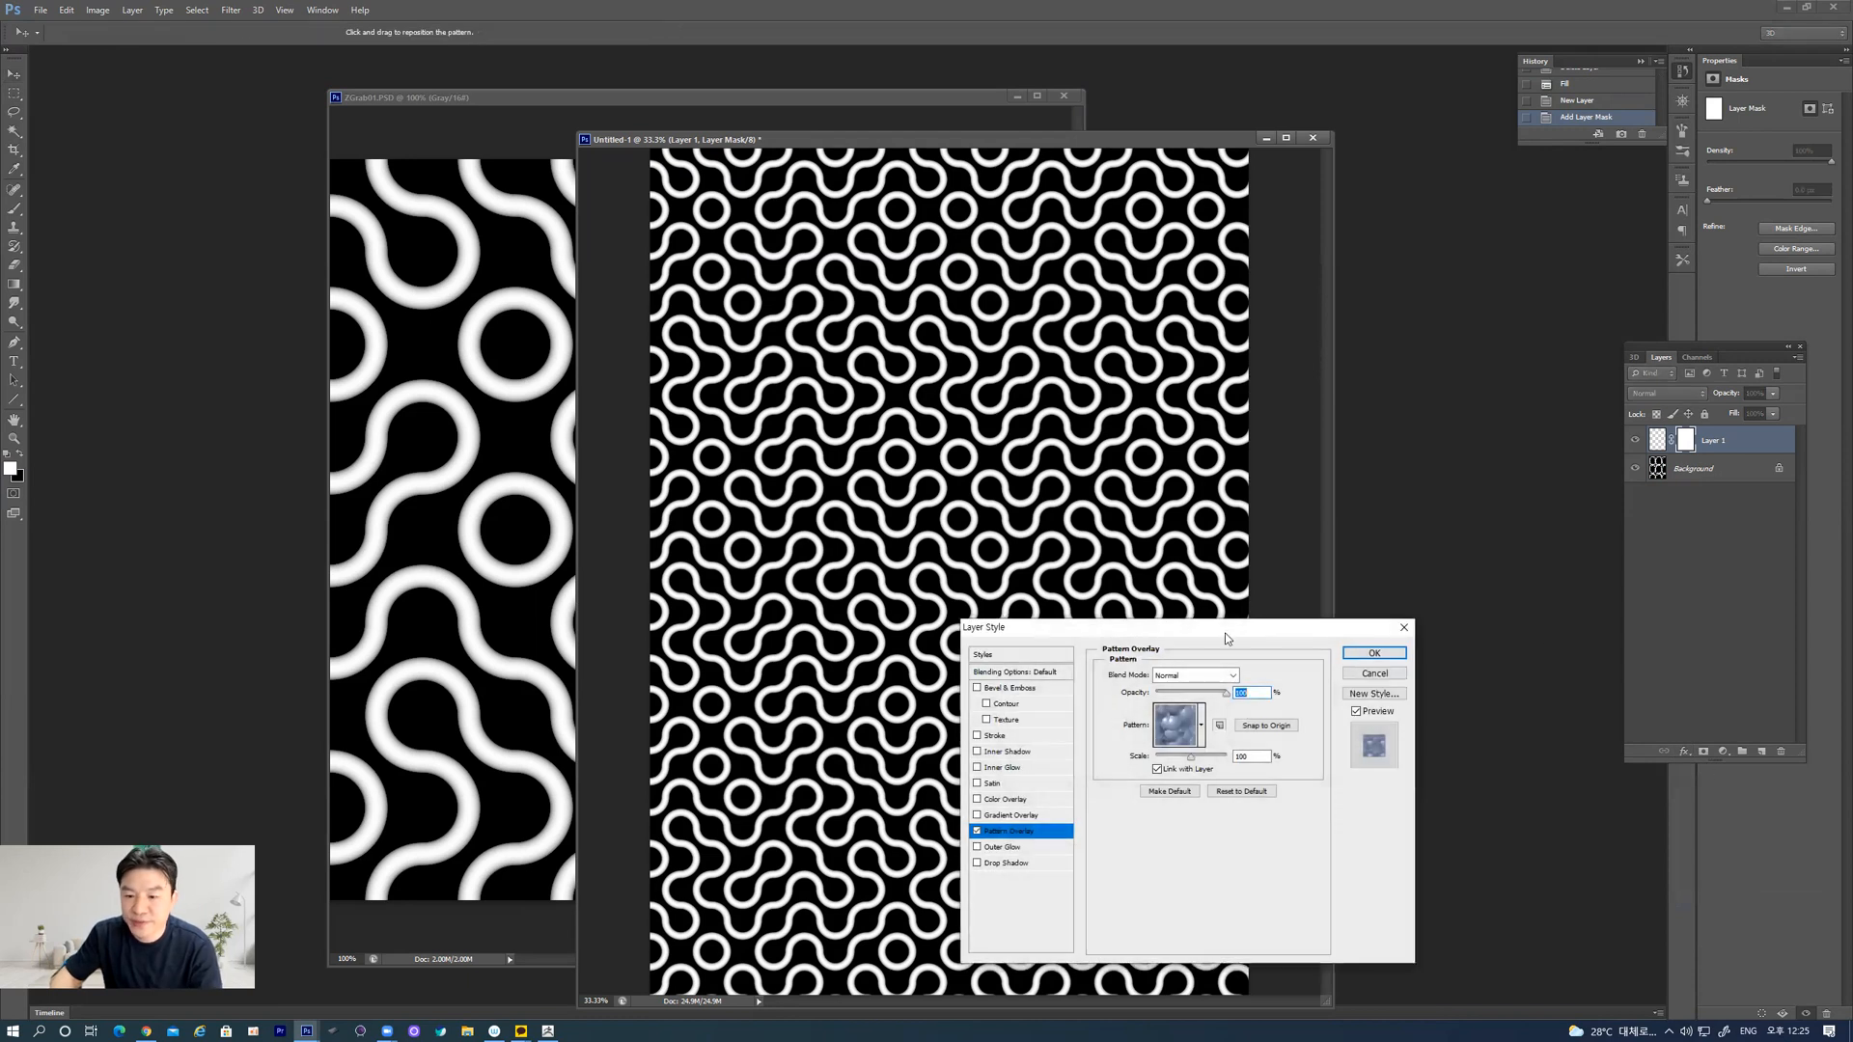
{"action": "left_click_drag", "start_coordinate": [1225, 631], "coordinate": [379, 240]}
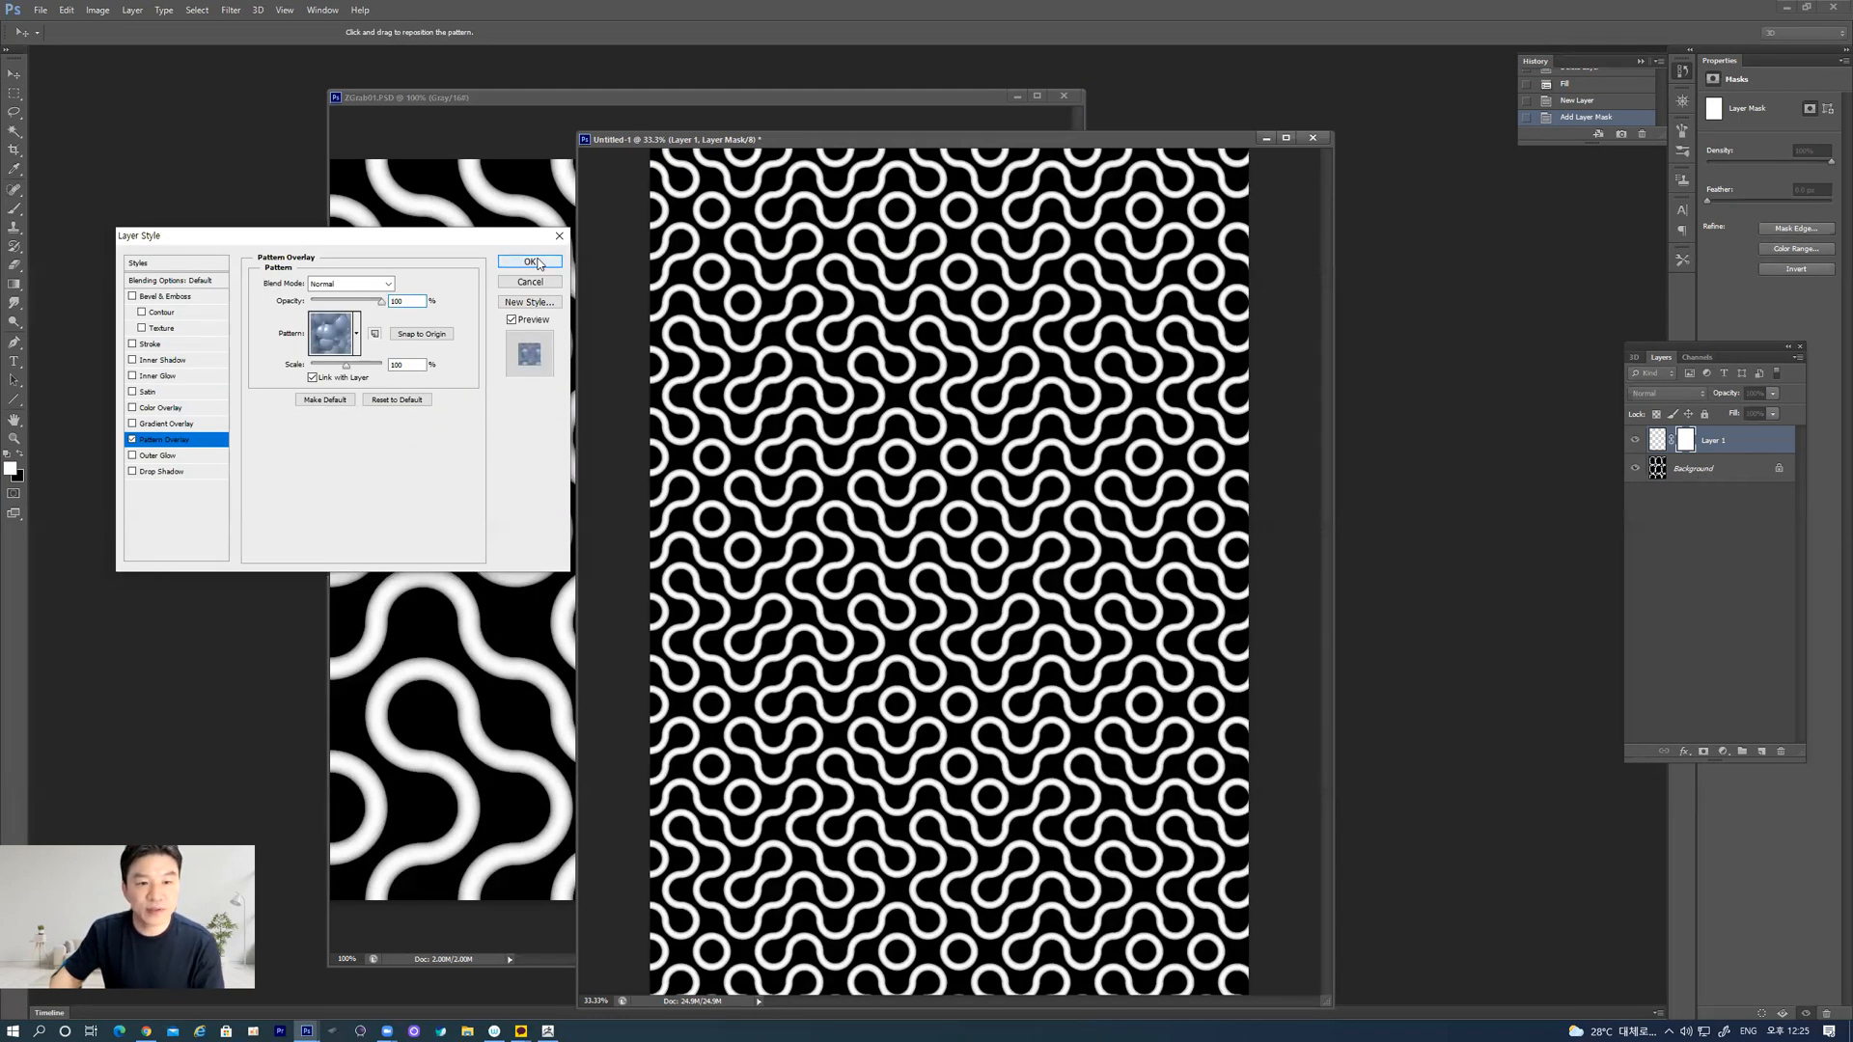
{"action": "key", "text": "Return"}
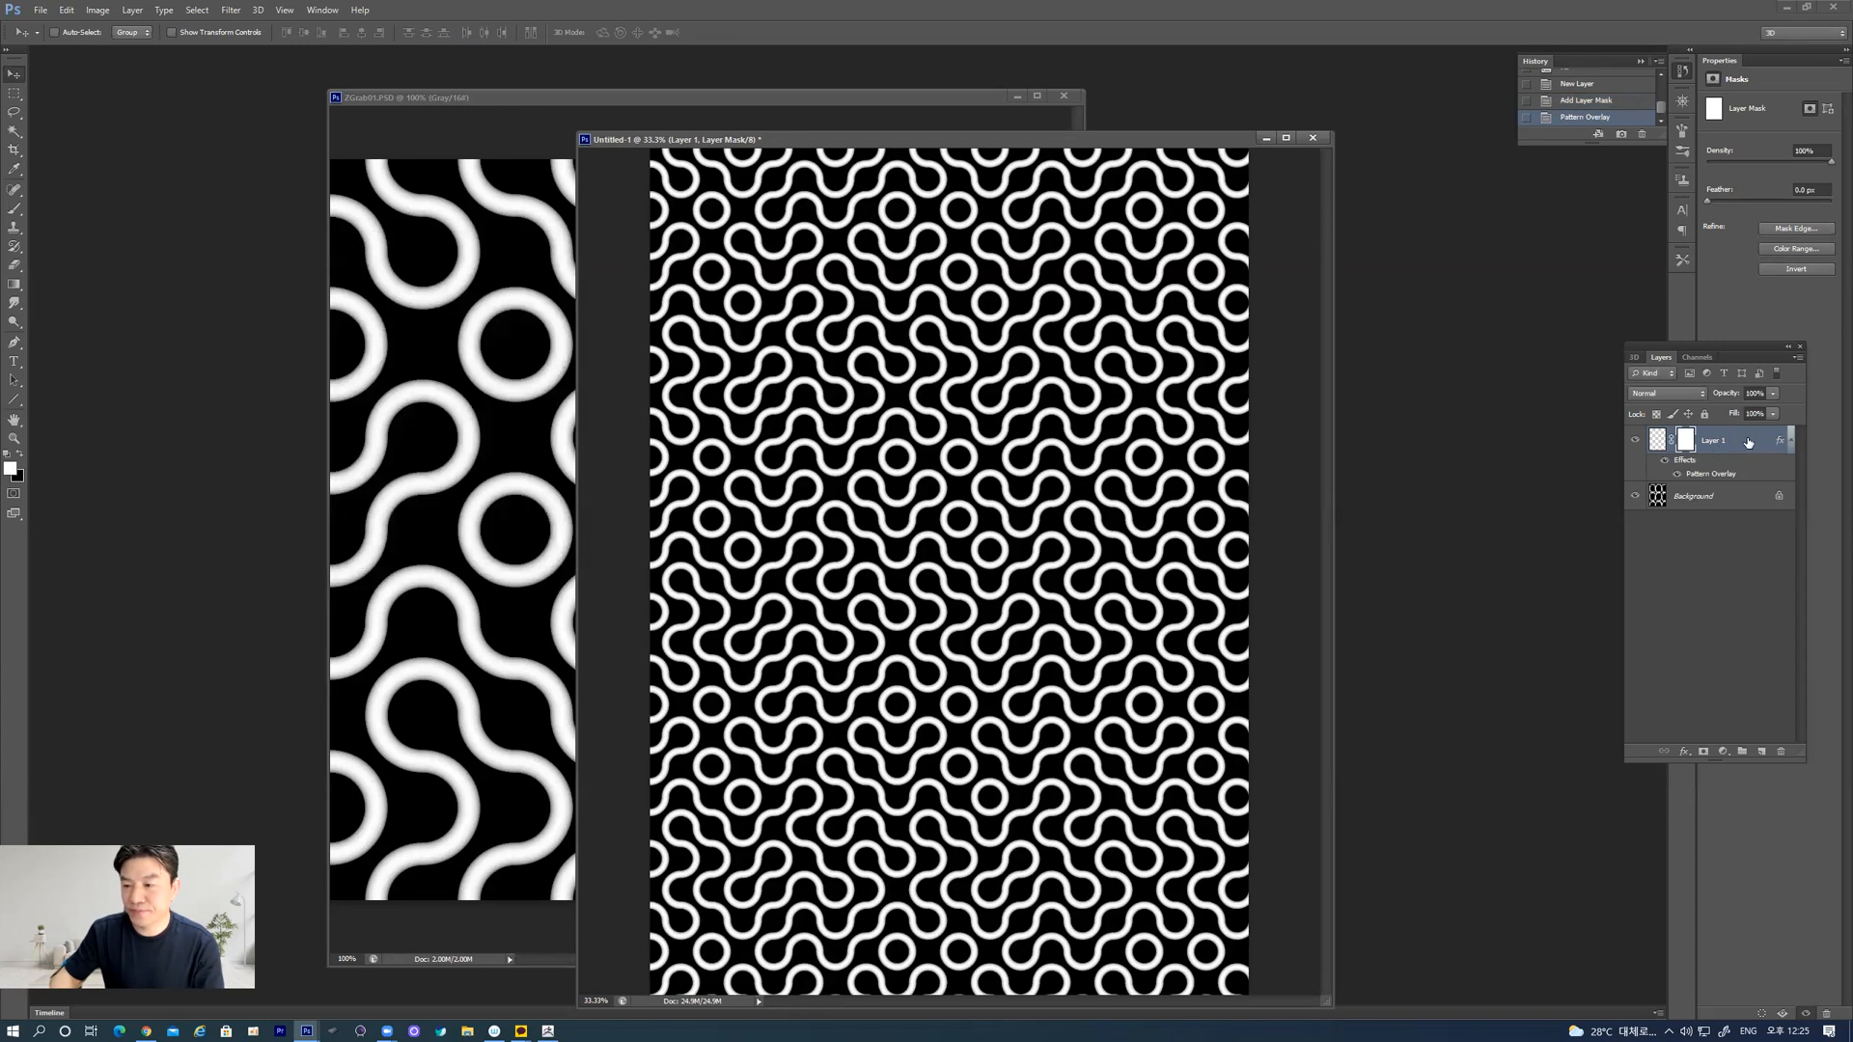
Step: Delete the masked layer and fill the A4 document's background with black
{"action": "key", "text": "Delete"}
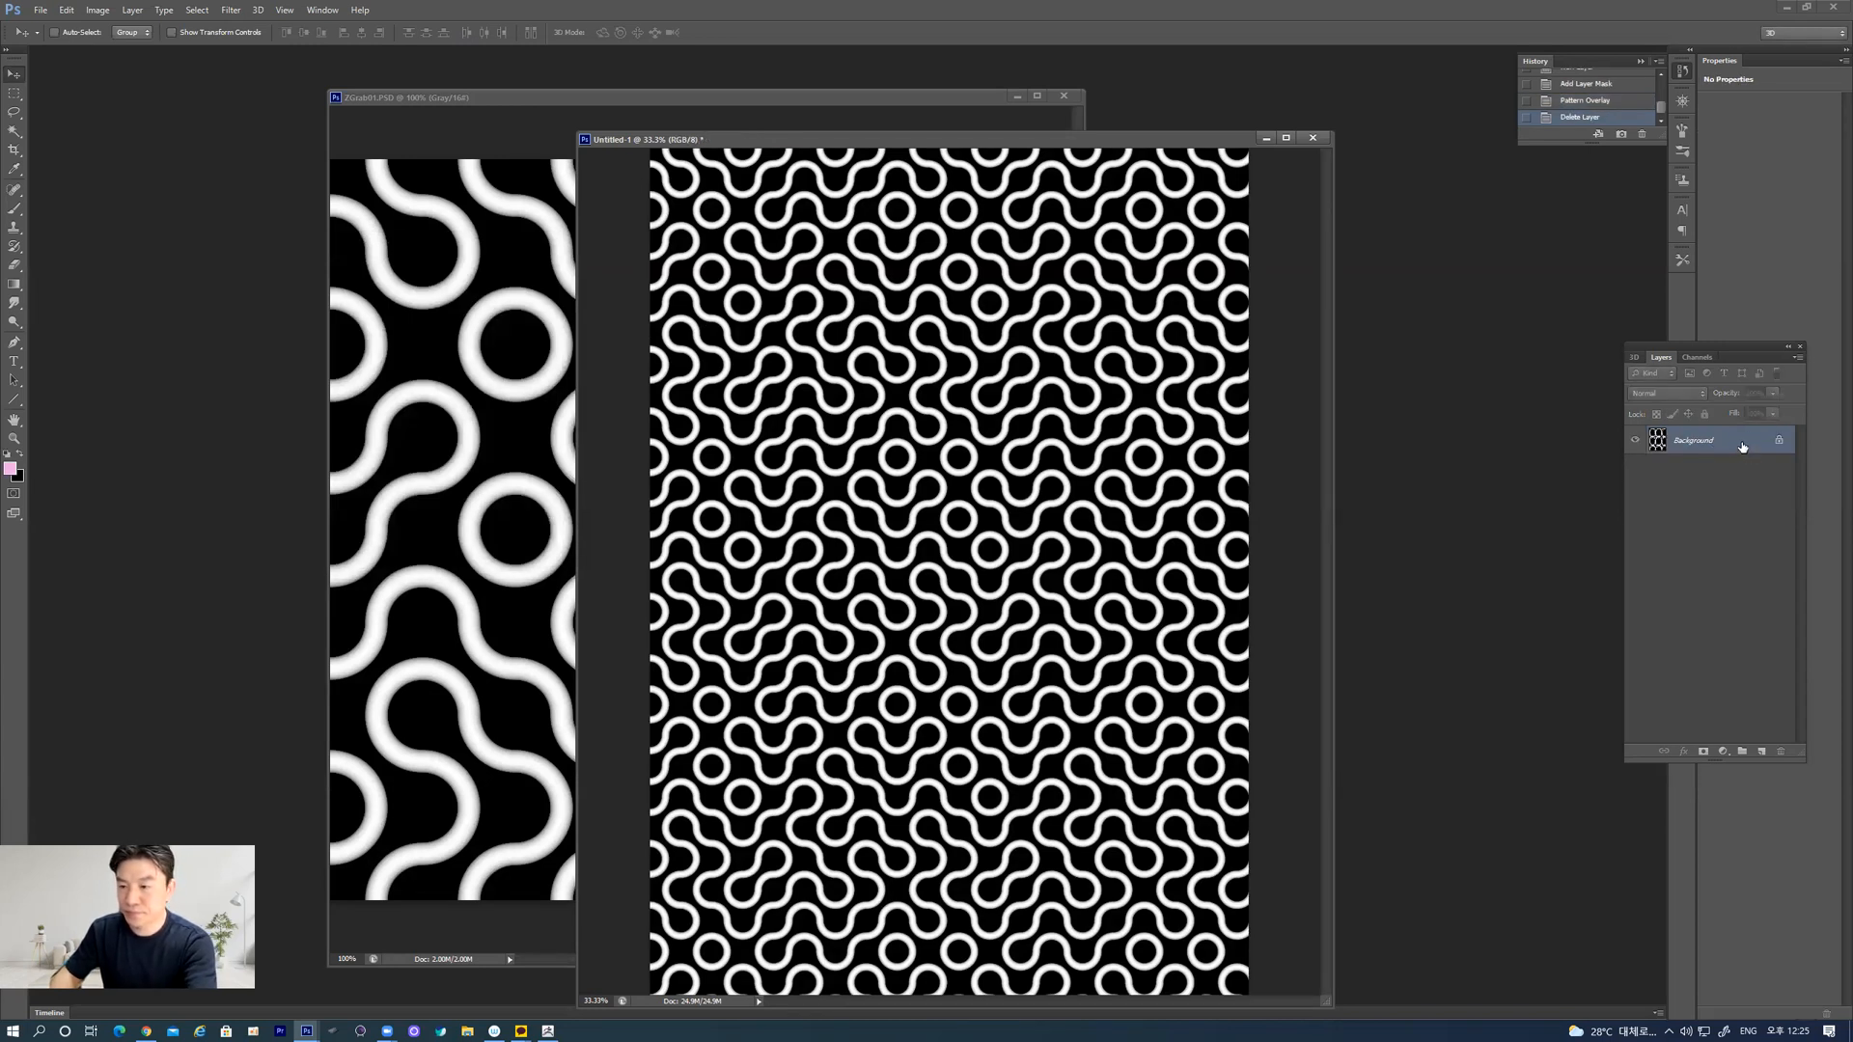
{"action": "key", "text": "ctrl+BackSpace"}
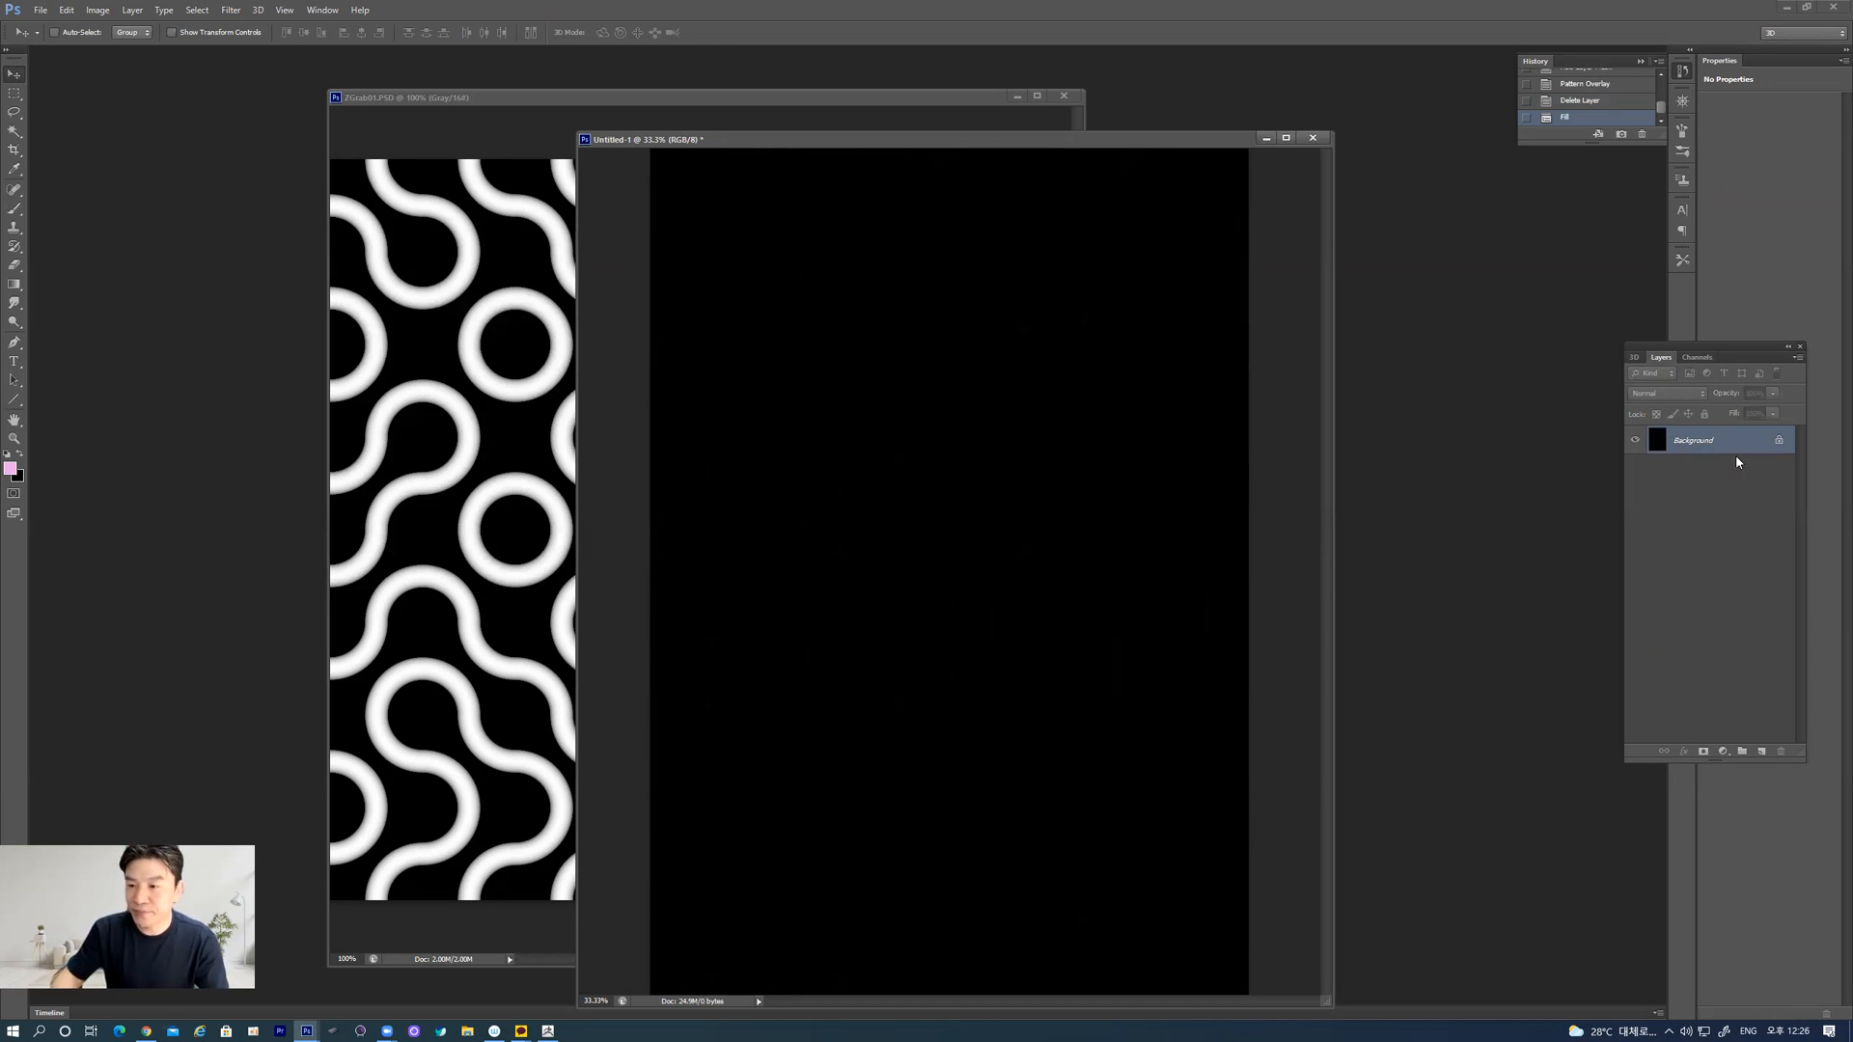
Step: Create a new layer above the background and give it a Pattern Overlay using the ZGrab01 arc pattern
{"action": "left_click", "coordinate": [1762, 750]}
{"action": "left_click", "coordinate": [1684, 752]}
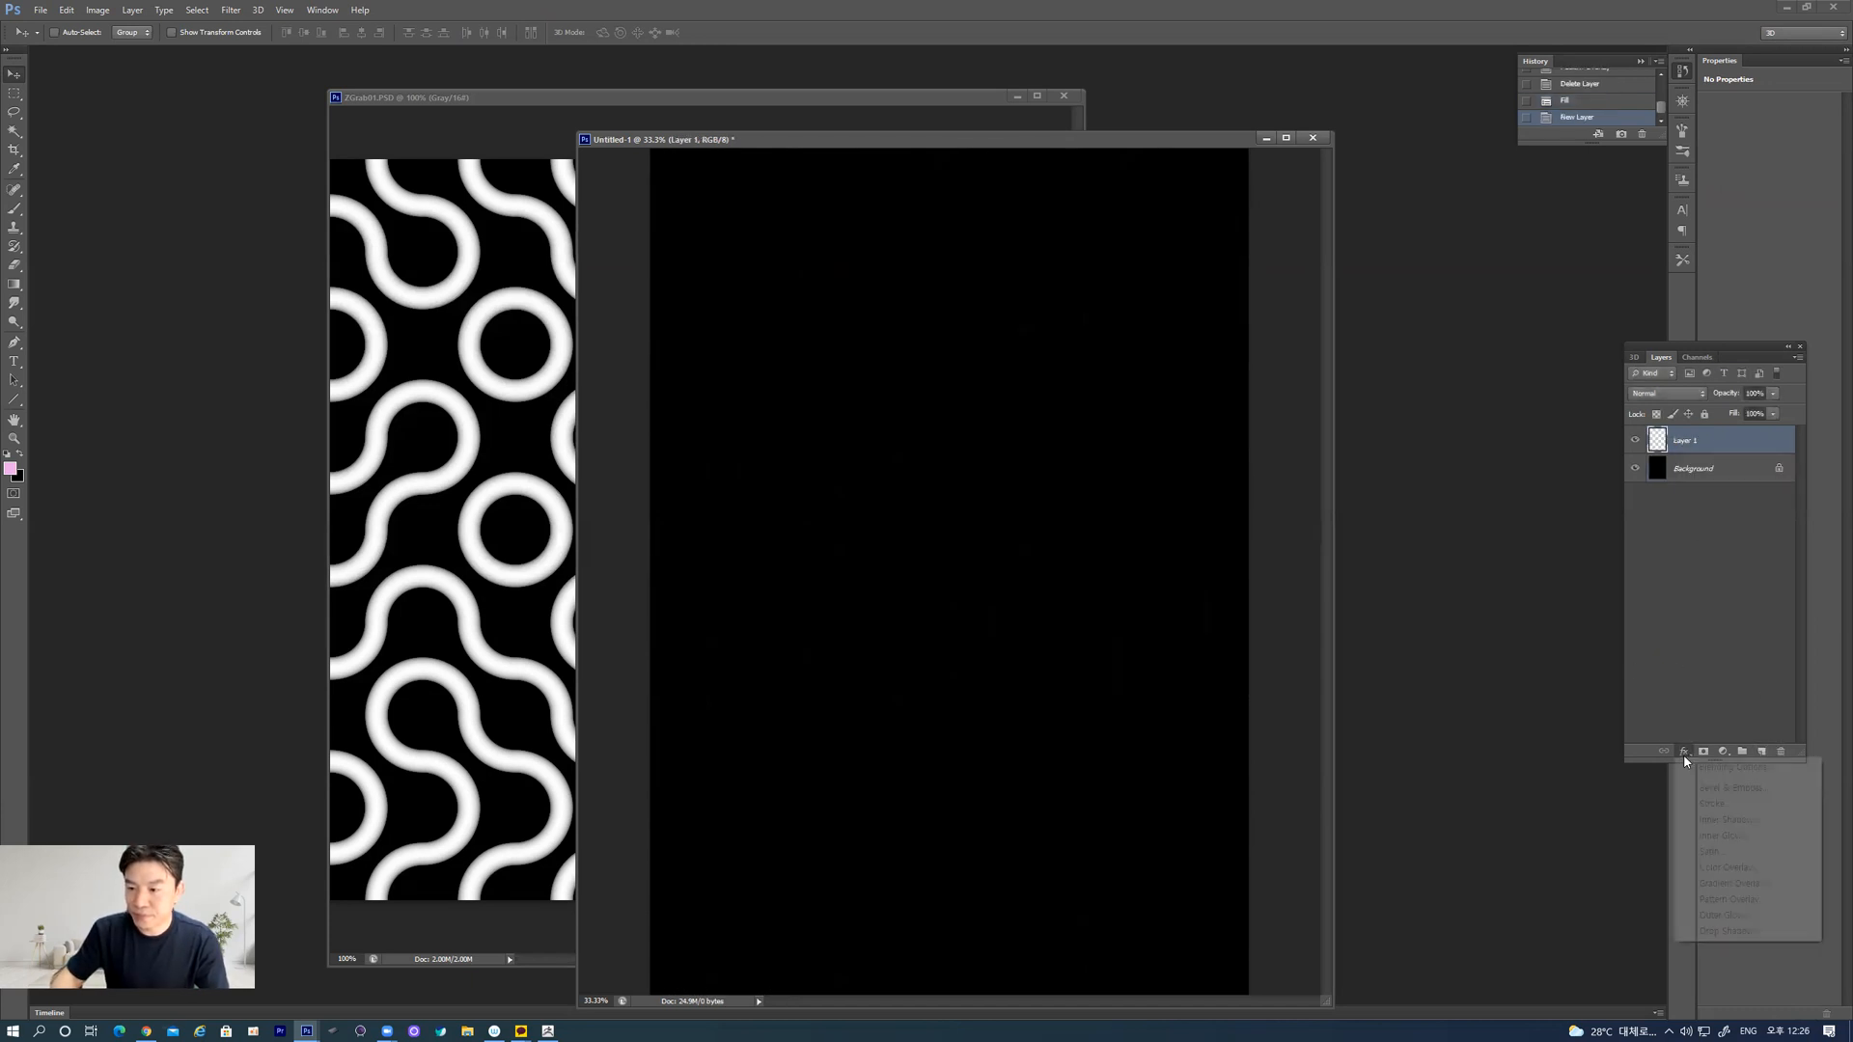
{"action": "left_click", "coordinate": [1732, 900]}
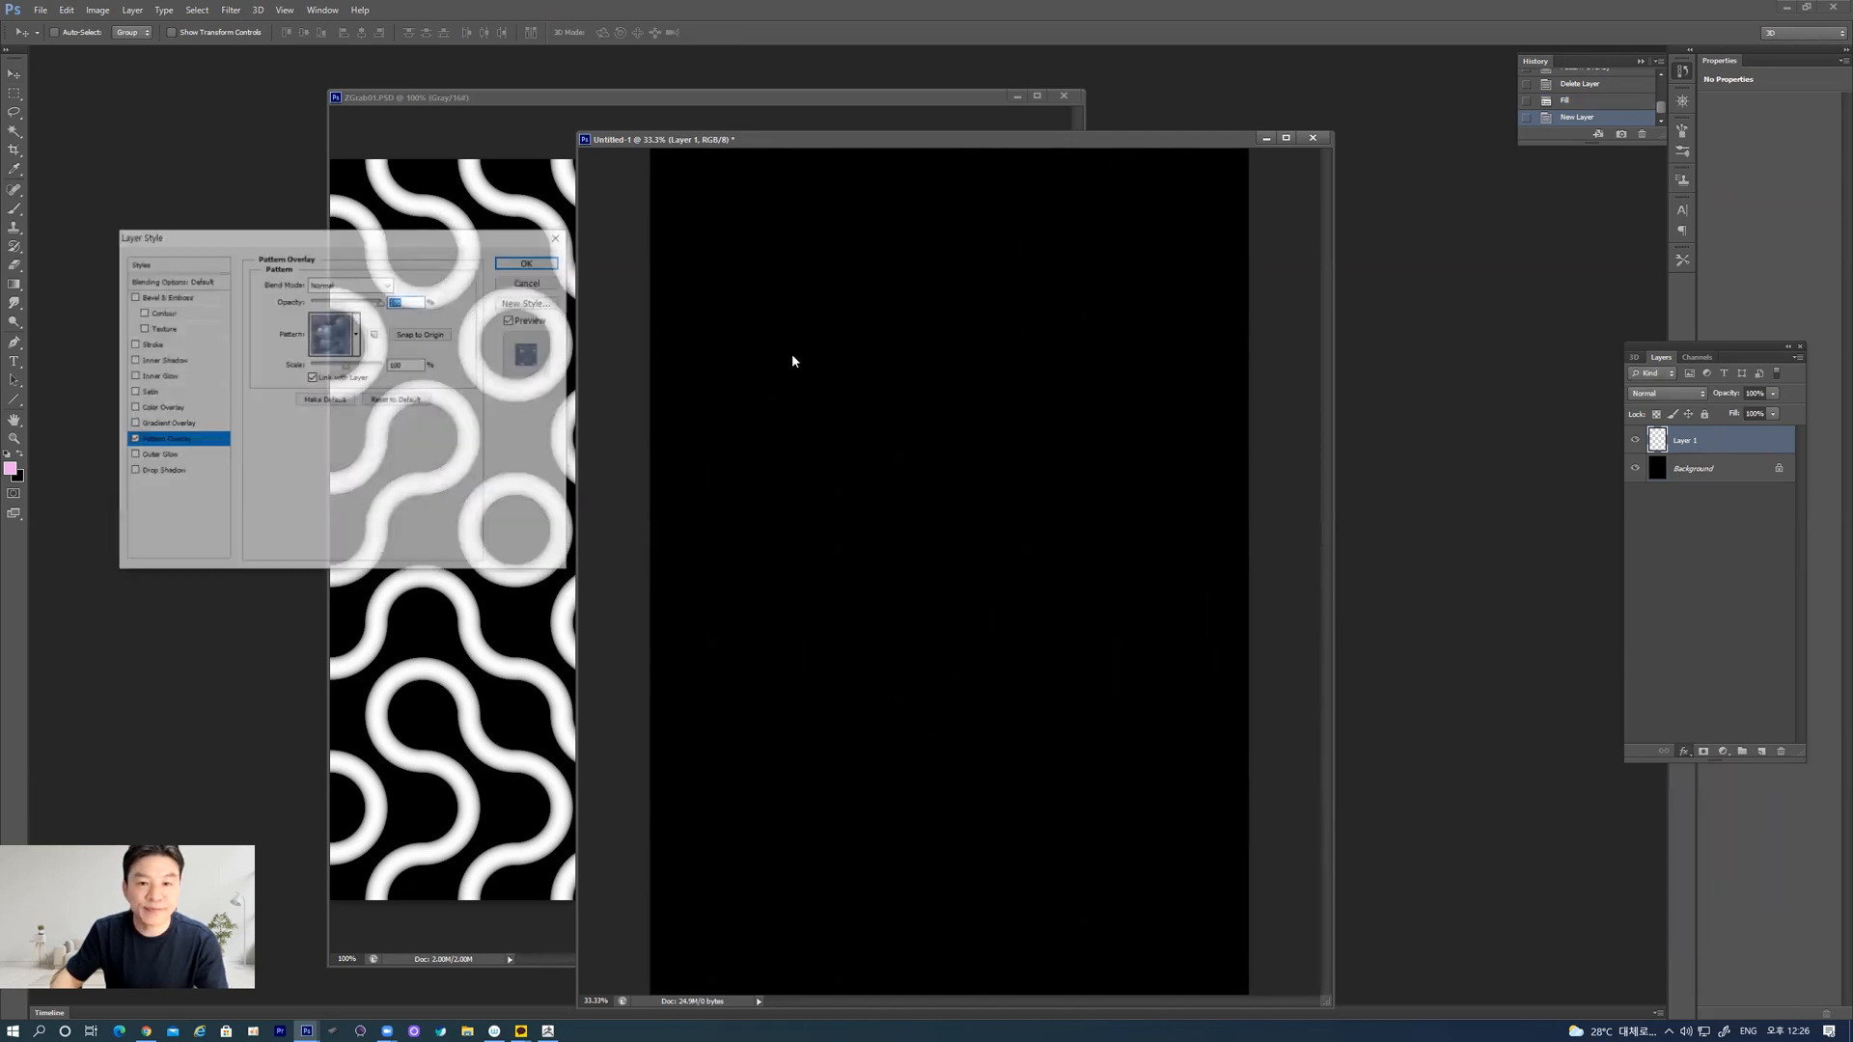
{"action": "left_click", "coordinate": [356, 334]}
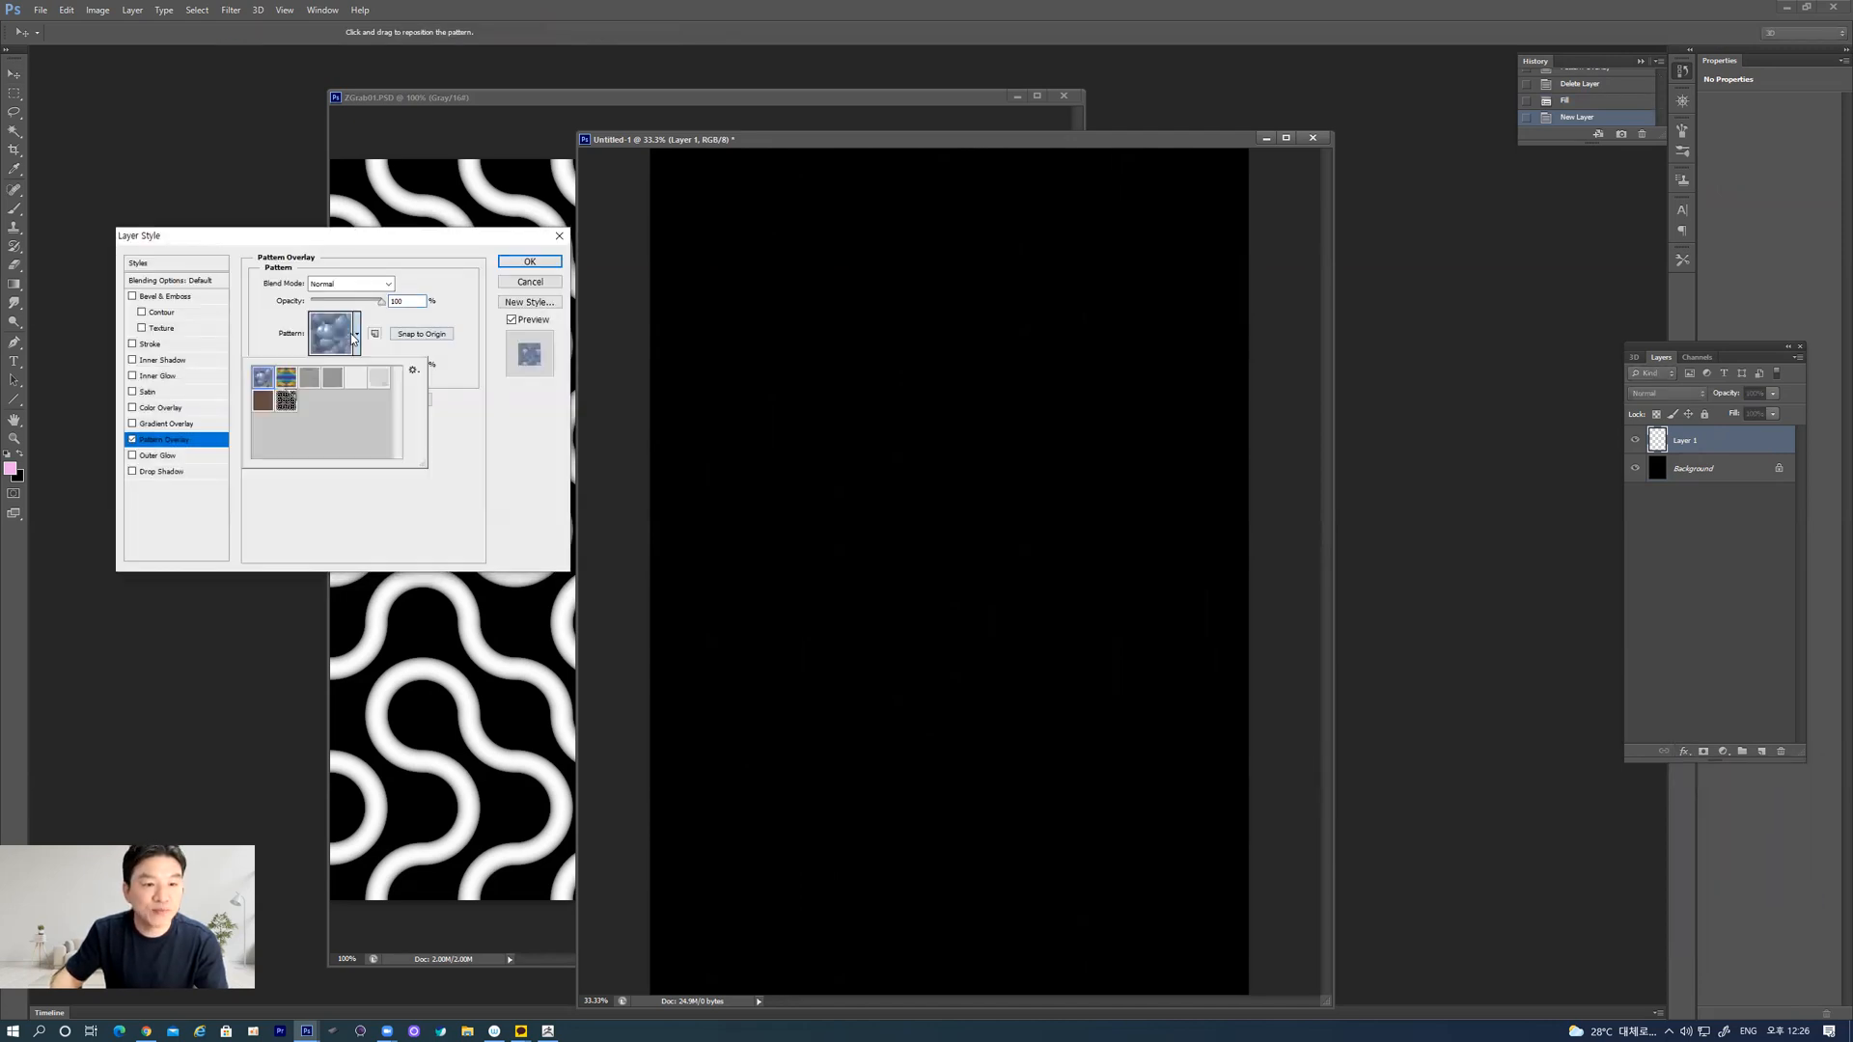
{"action": "left_click", "coordinate": [287, 400]}
{"action": "left_click", "coordinate": [464, 449]}
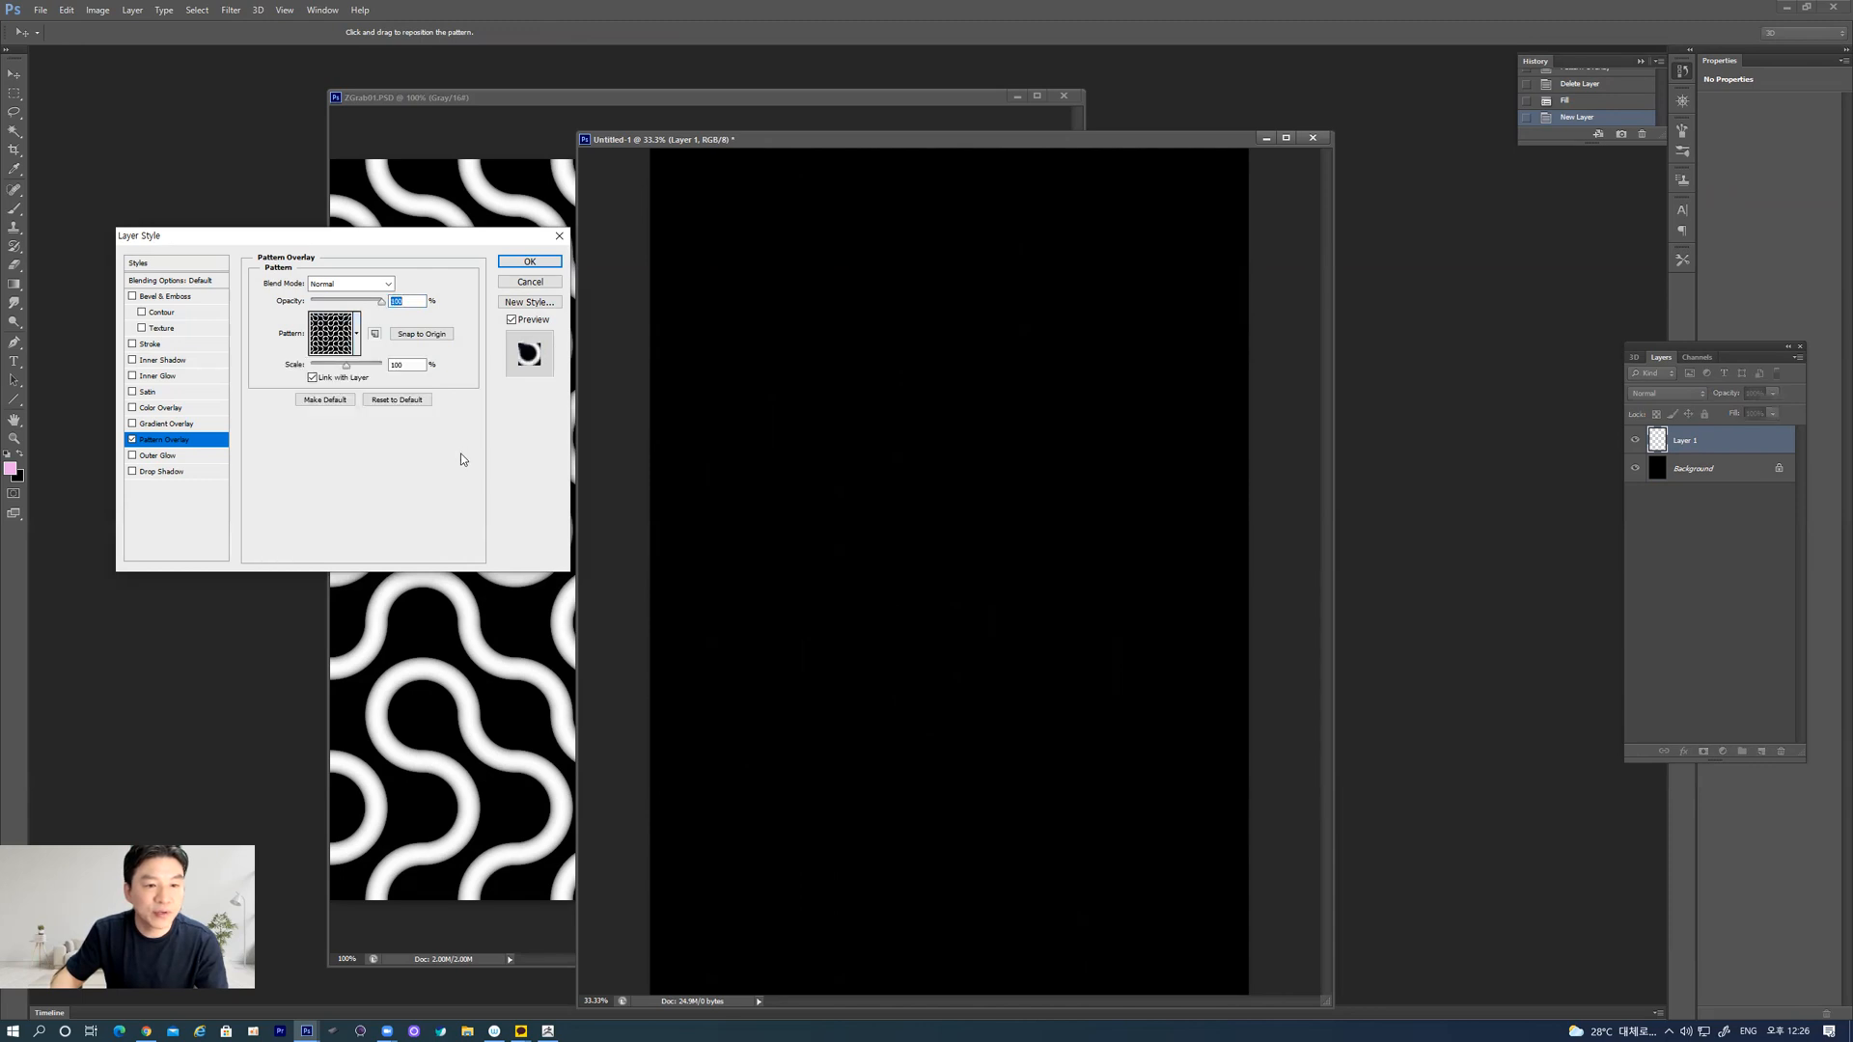
Step: Set the Pattern Overlay scale to about 75%, apply the effect and fill the new layer with black
{"action": "left_click_drag", "start_coordinate": [345, 368], "coordinate": [338, 368]}
{"action": "left_click_drag", "start_coordinate": [344, 368], "coordinate": [329, 370]}
{"action": "left_click", "coordinate": [530, 262]}
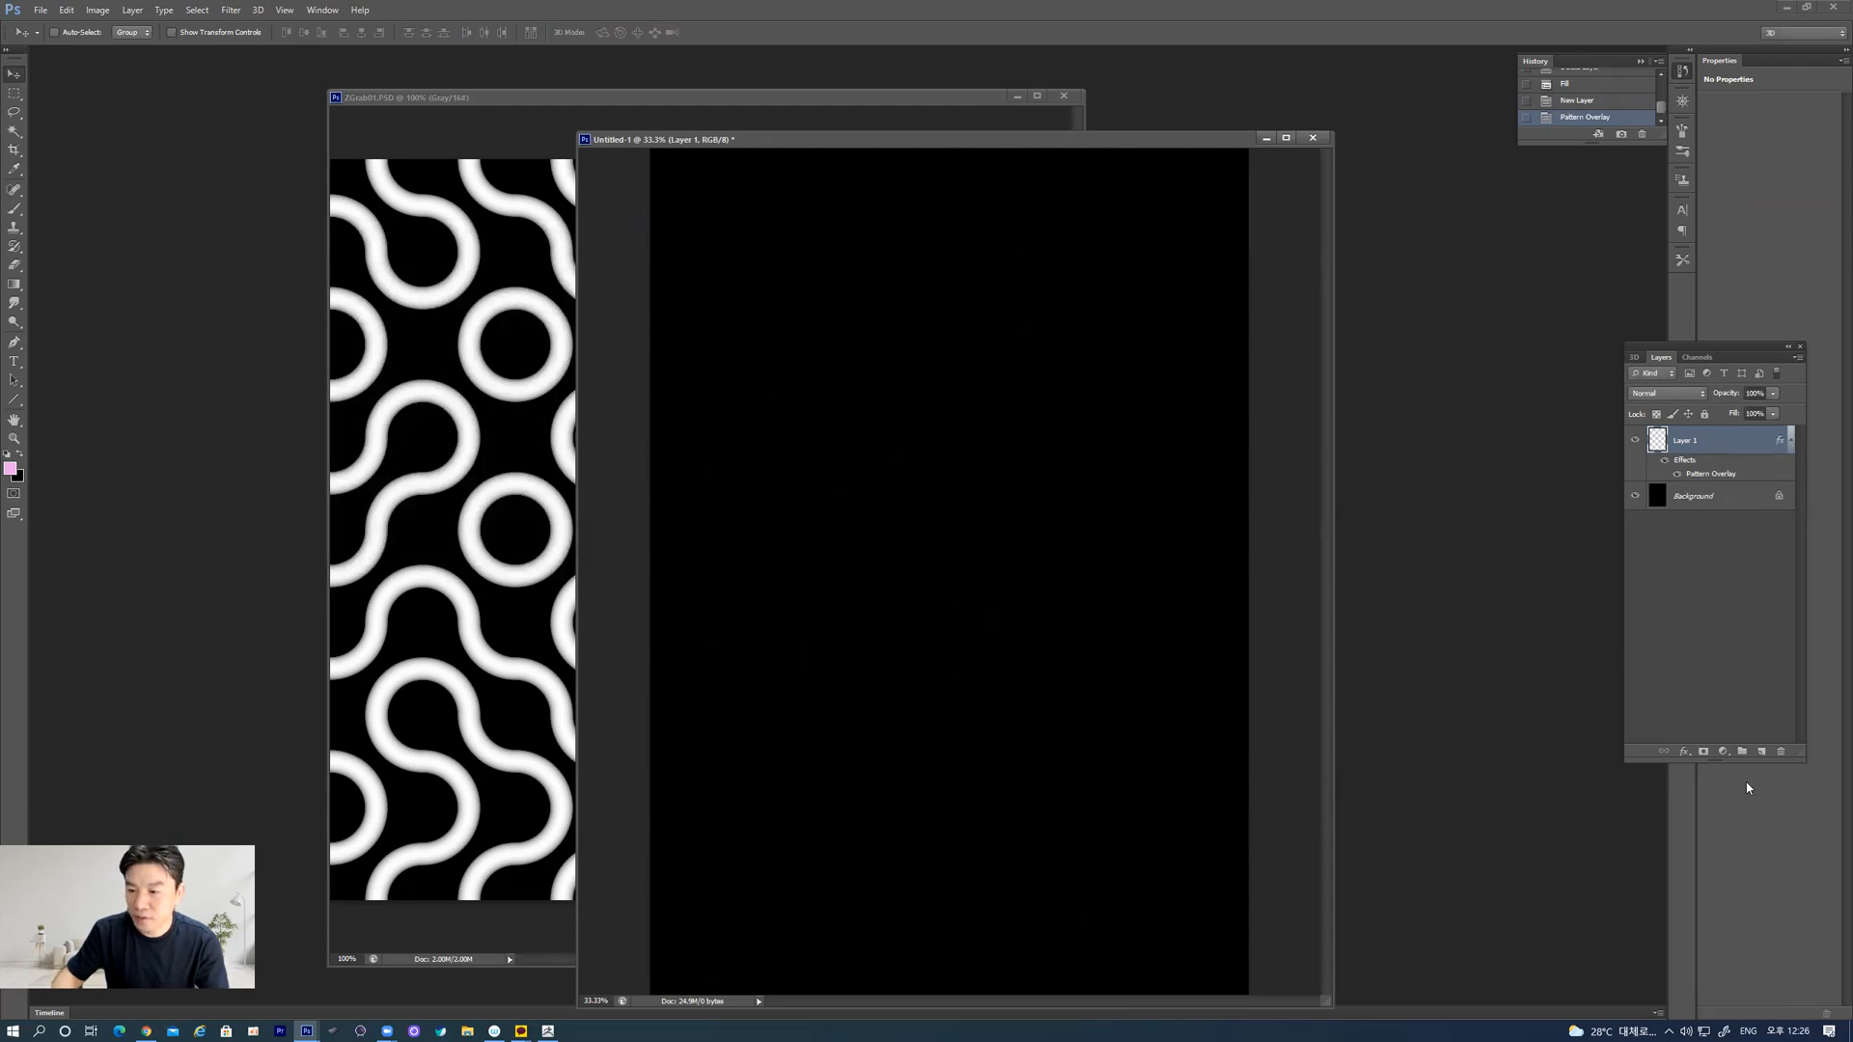
{"action": "key", "text": "ctrl+BackSpace"}
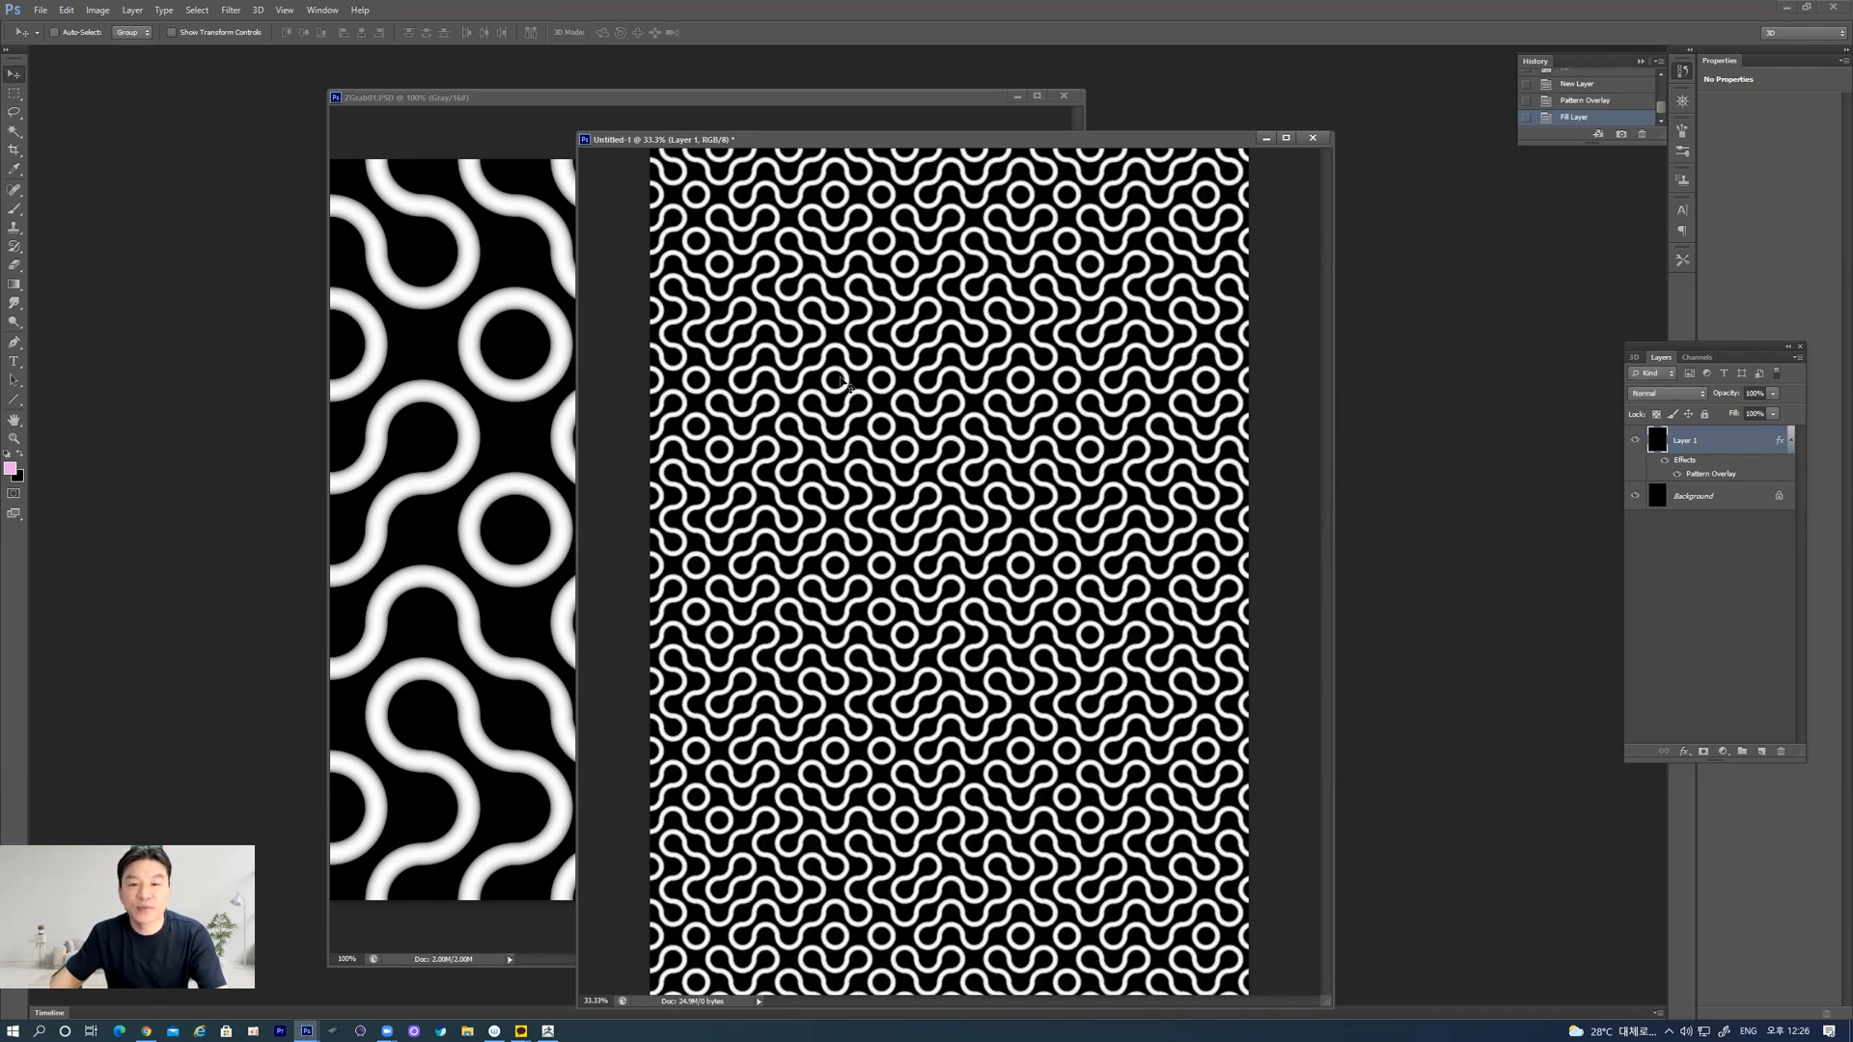
Step: Try a smaller Pattern Overlay scale on the black-filled layer with the preview turned on
{"action": "double_click", "coordinate": [1701, 476]}
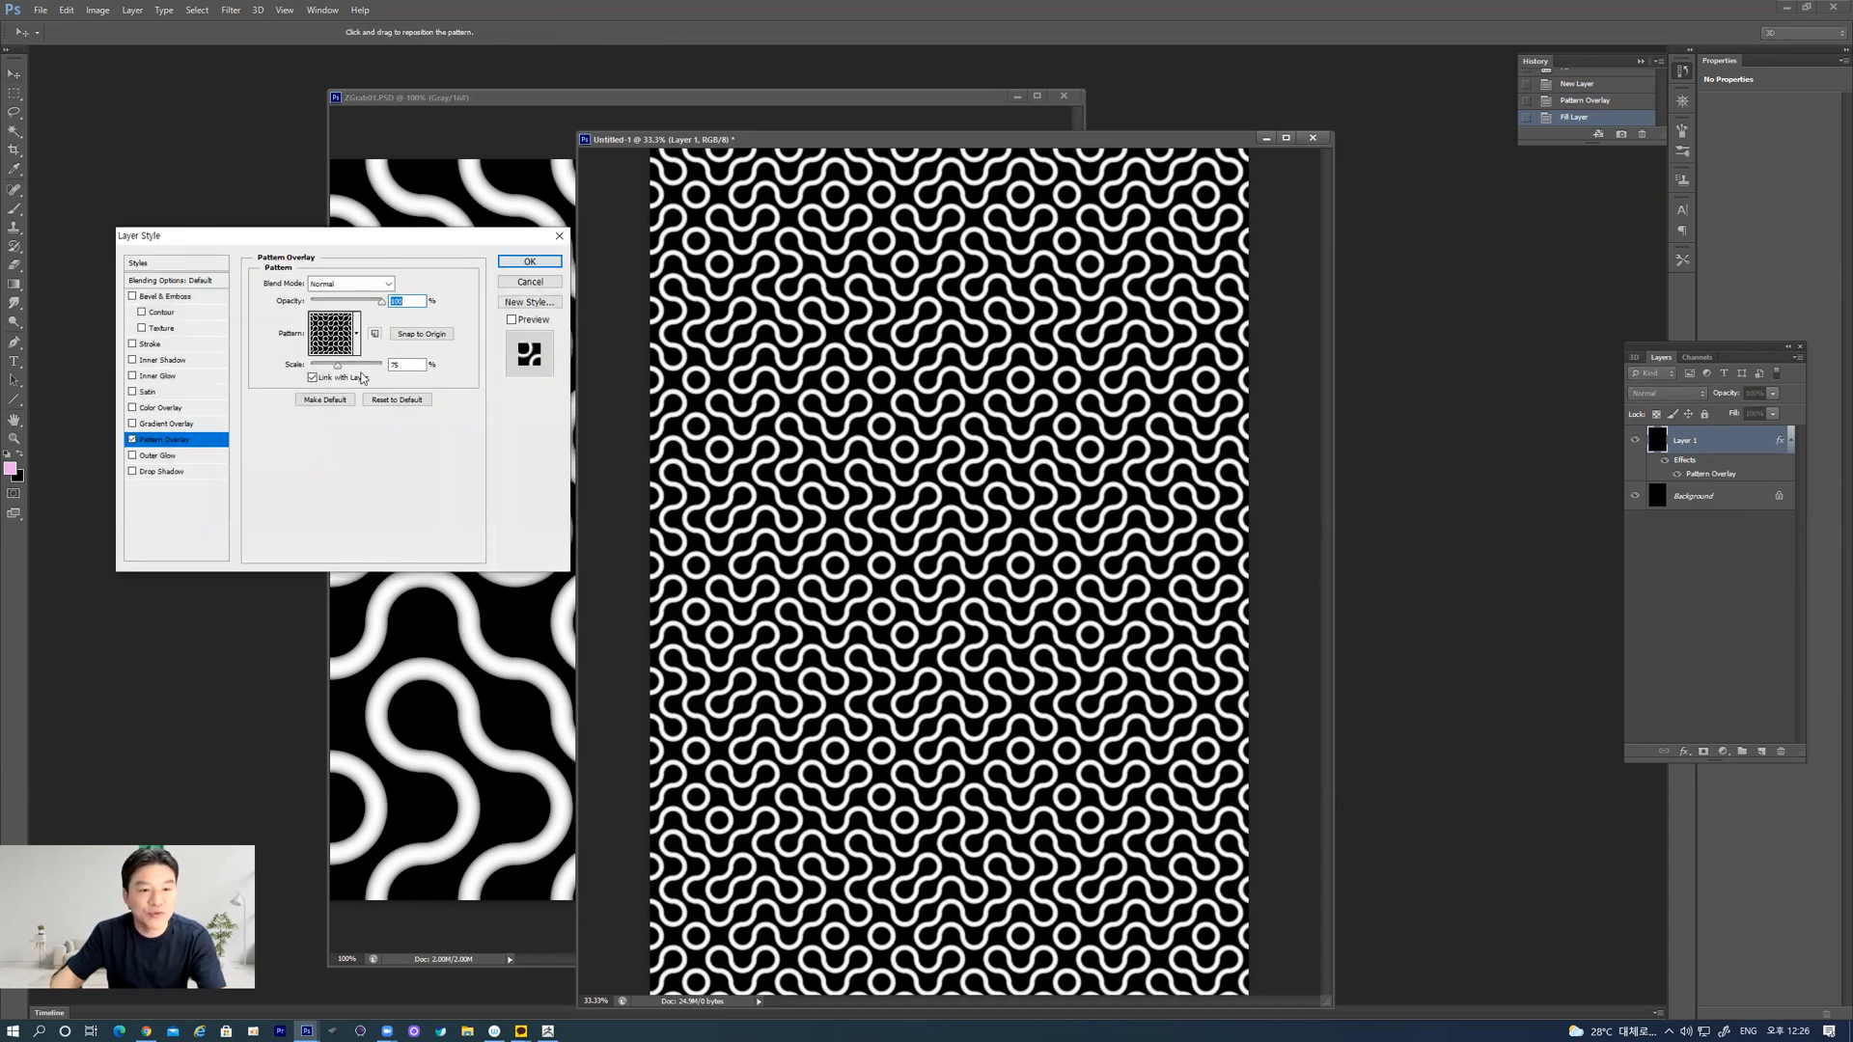
{"action": "mouse_move", "coordinate": [337, 367]}
{"action": "left_mouse_down"}
{"action": "mouse_move", "coordinate": [373, 372]}
{"action": "mouse_move", "coordinate": [322, 386]}
{"action": "left_mouse_up"}
{"action": "left_click", "coordinate": [513, 320]}
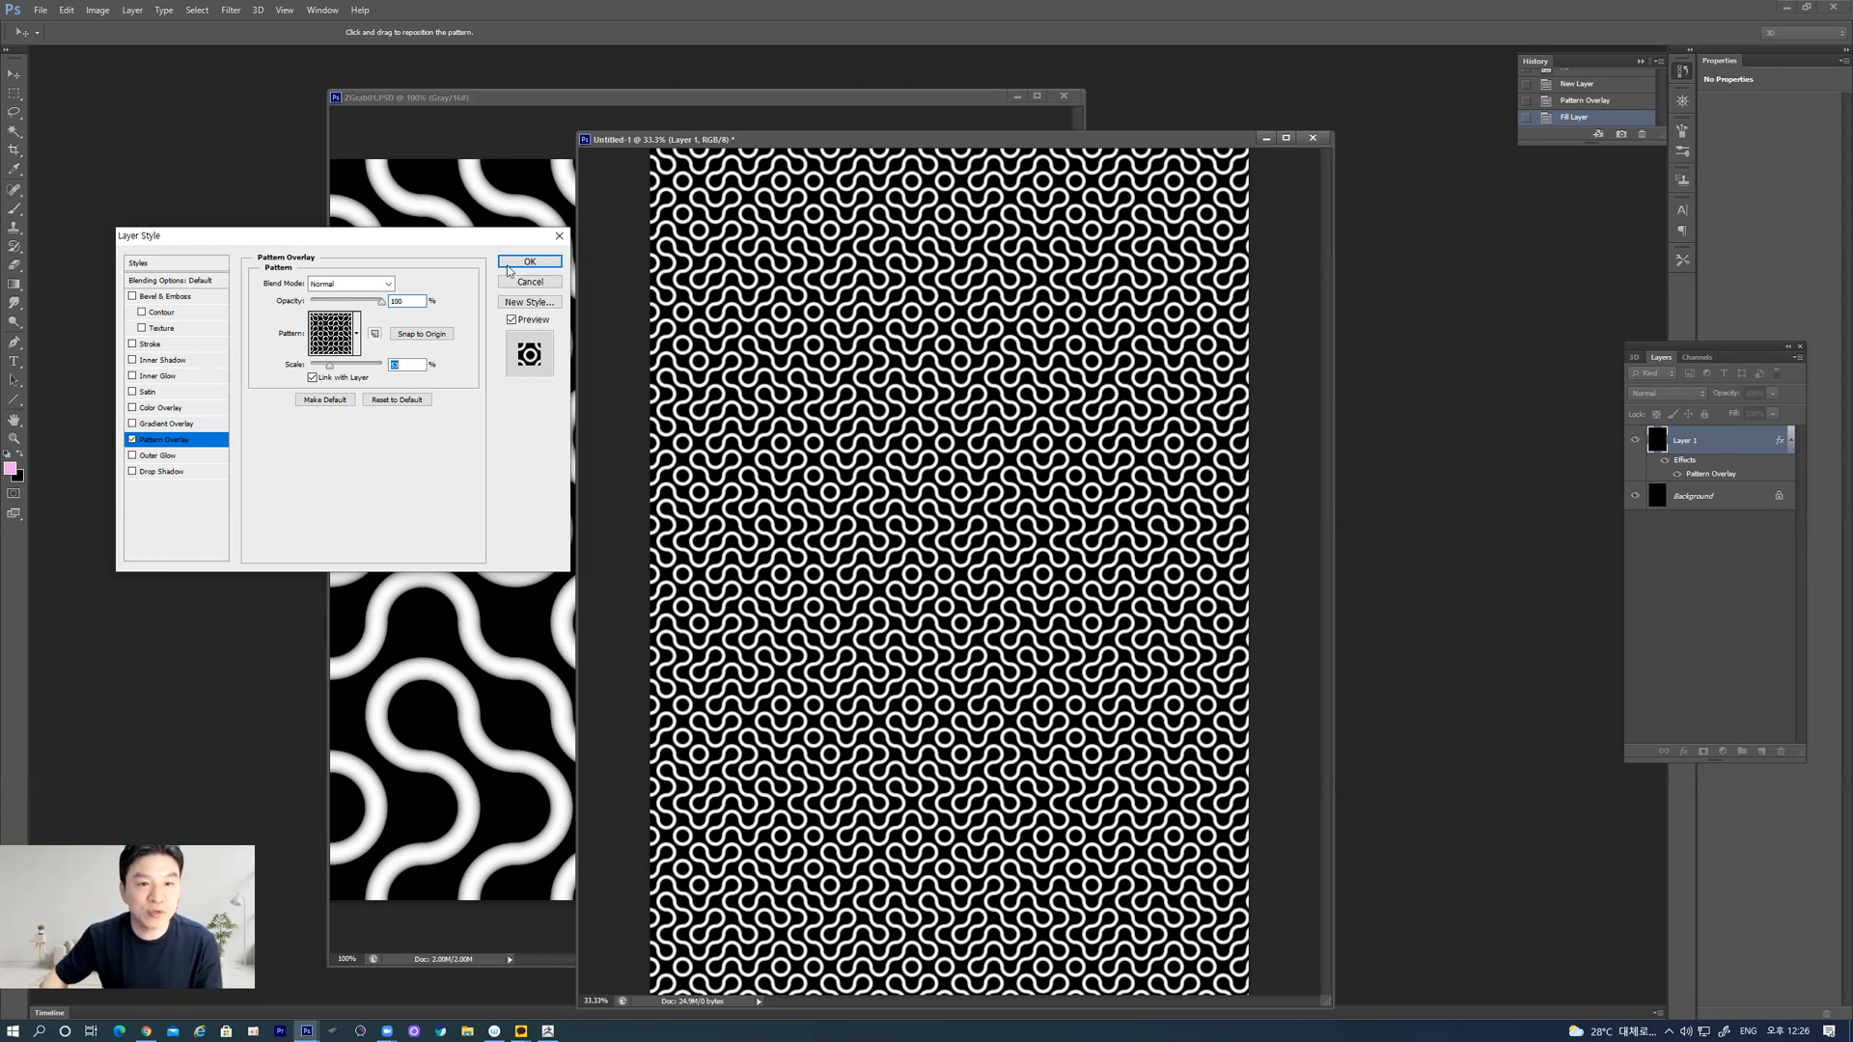
{"action": "left_click", "coordinate": [556, 238]}
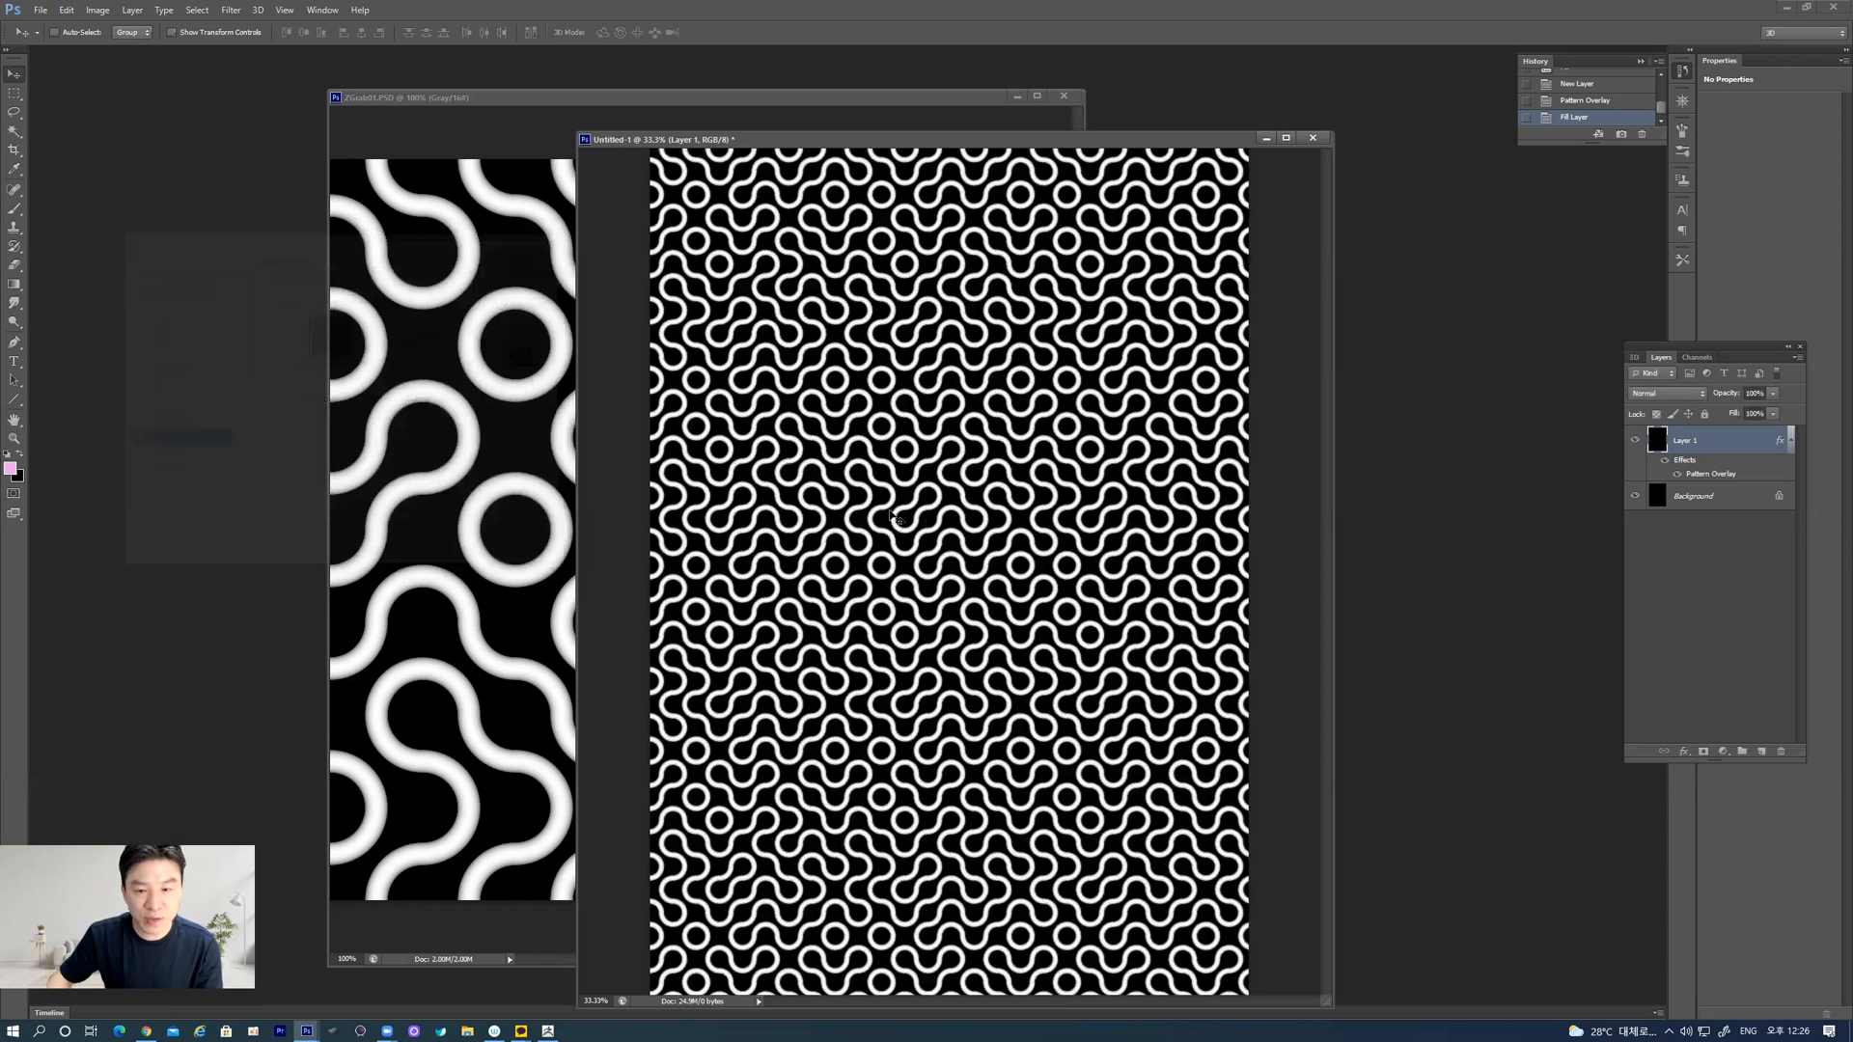
Step: Switch to ZBrush and replace the NanoMesh plane with the Plane3D_1 primitive as the active tool
{"action": "left_click", "coordinate": [547, 1031]}
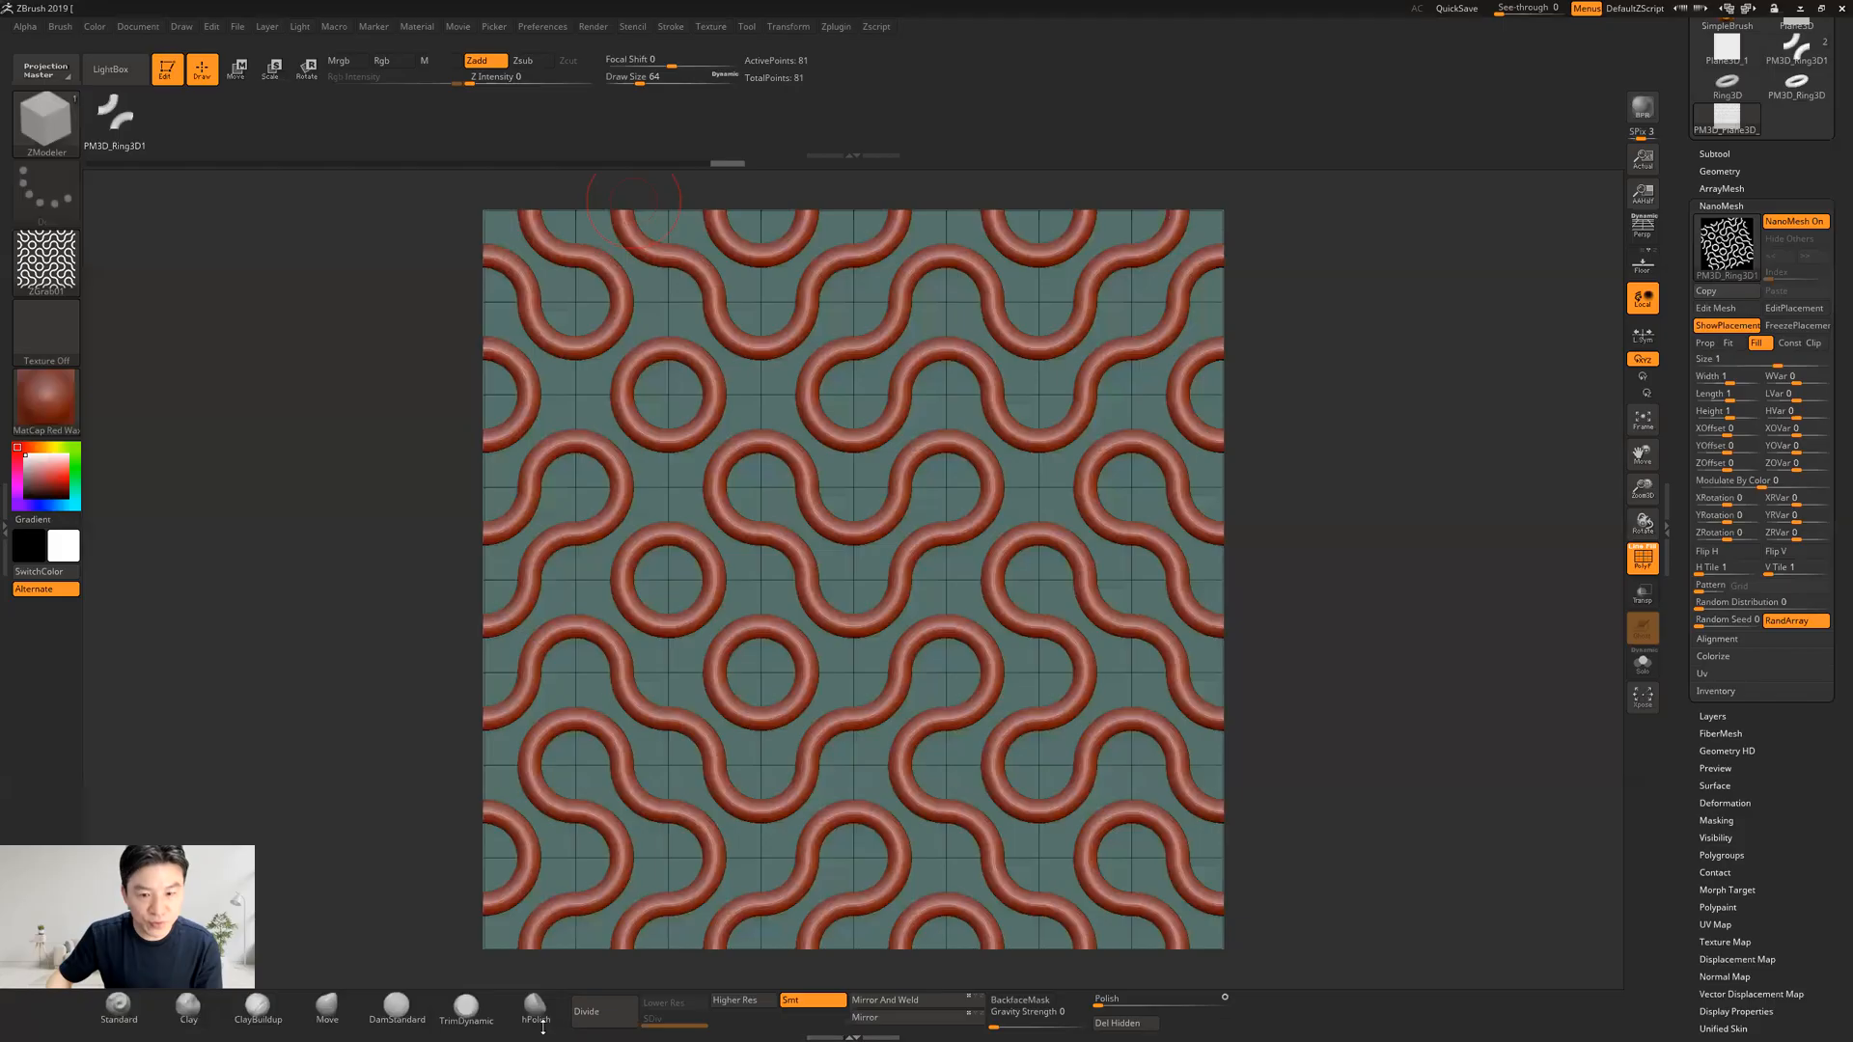
{"action": "left_click_drag", "start_coordinate": [1289, 488], "coordinate": [1161, 504], "text": "alt"}
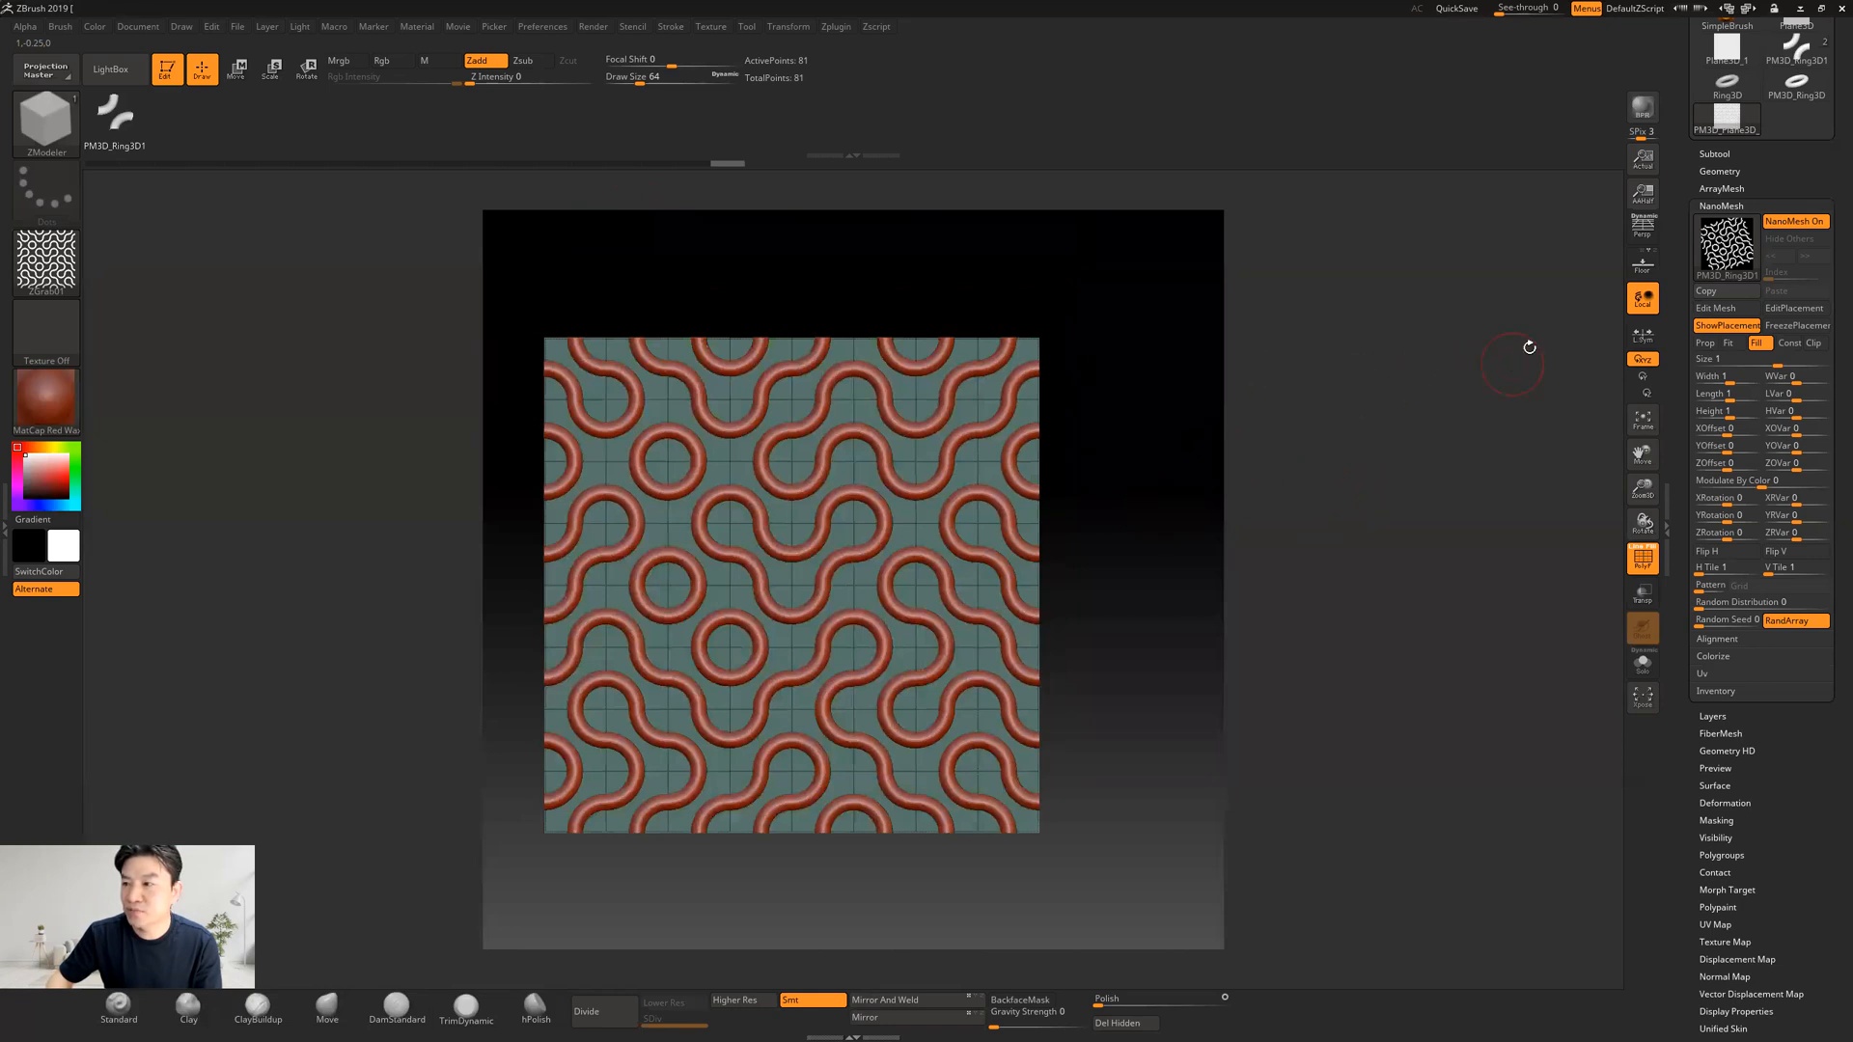
{"action": "left_click_drag", "start_coordinate": [1685, 158], "coordinate": [1681, 276]}
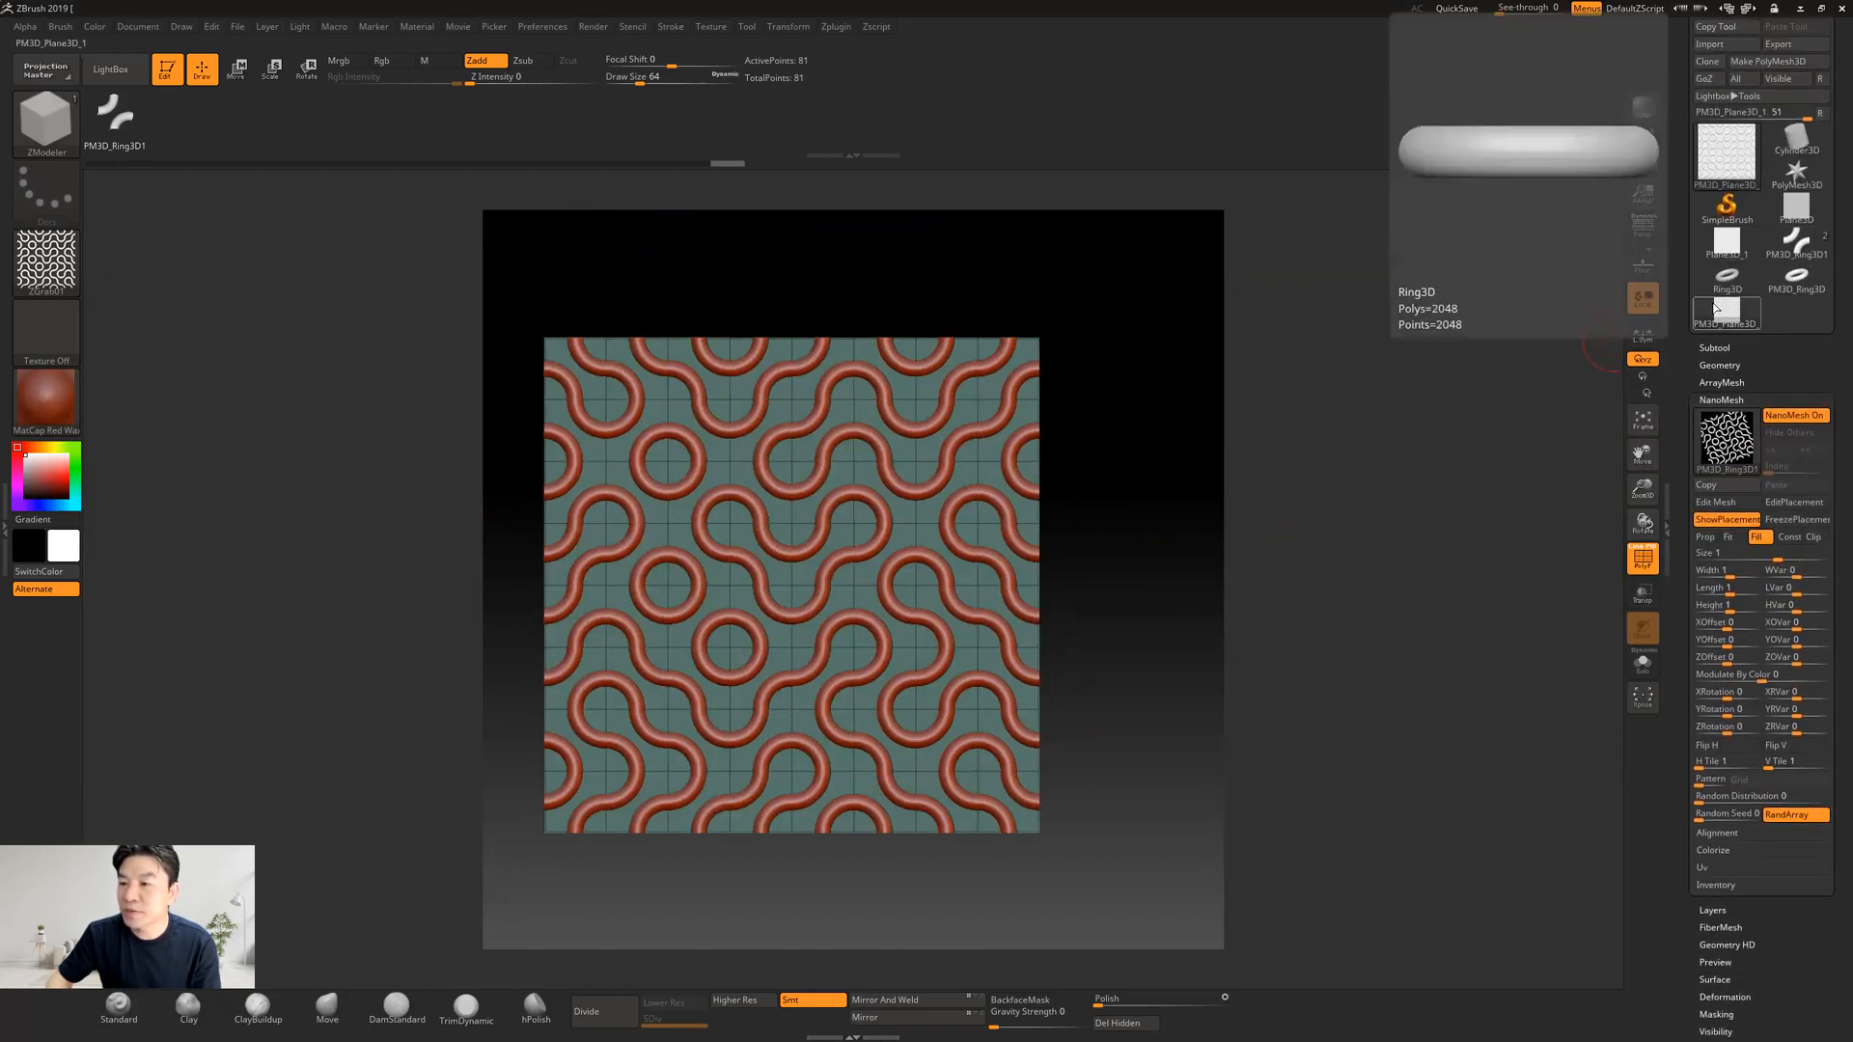
{"action": "left_click", "coordinate": [1726, 243]}
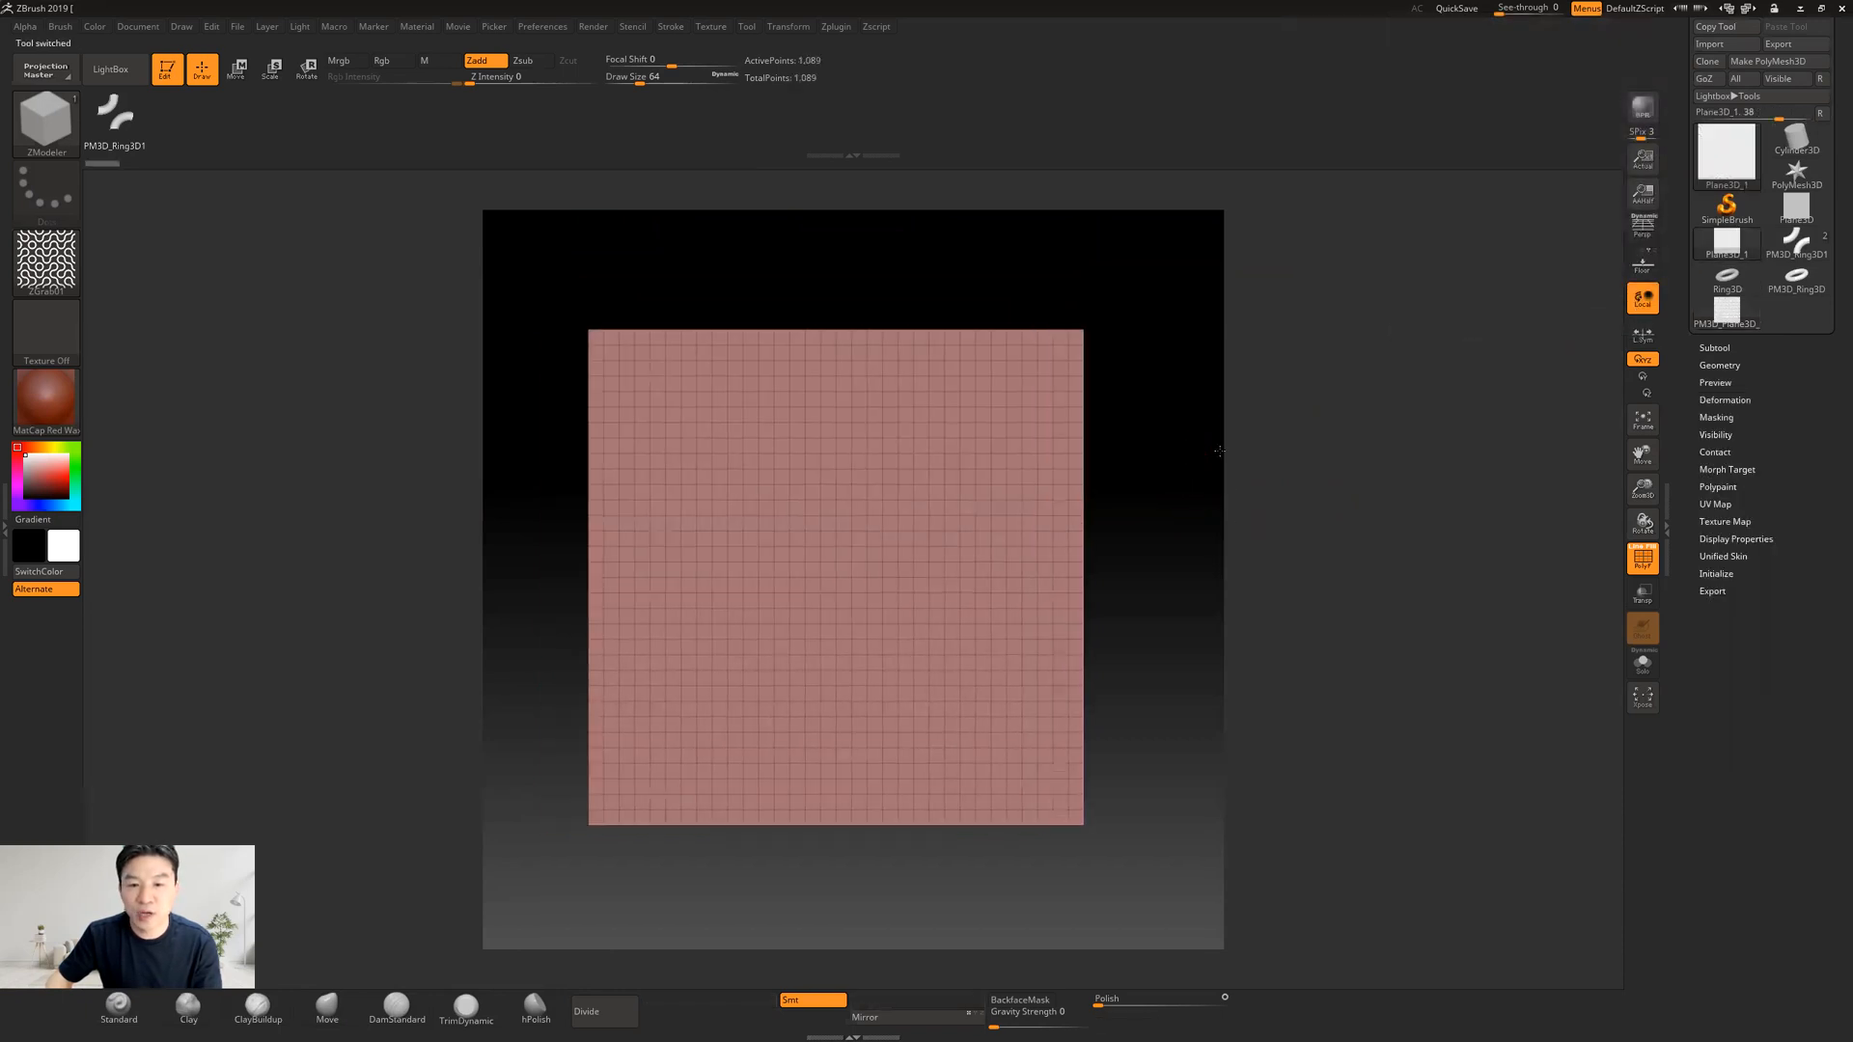
{"action": "left_click_drag", "start_coordinate": [1169, 441], "coordinate": [1171, 441], "text": "alt"}
Step: Convert the plane primitive to a PolyMesh3D and divide it four times, up to subdivision level 5
{"action": "left_click", "coordinate": [1713, 365]}
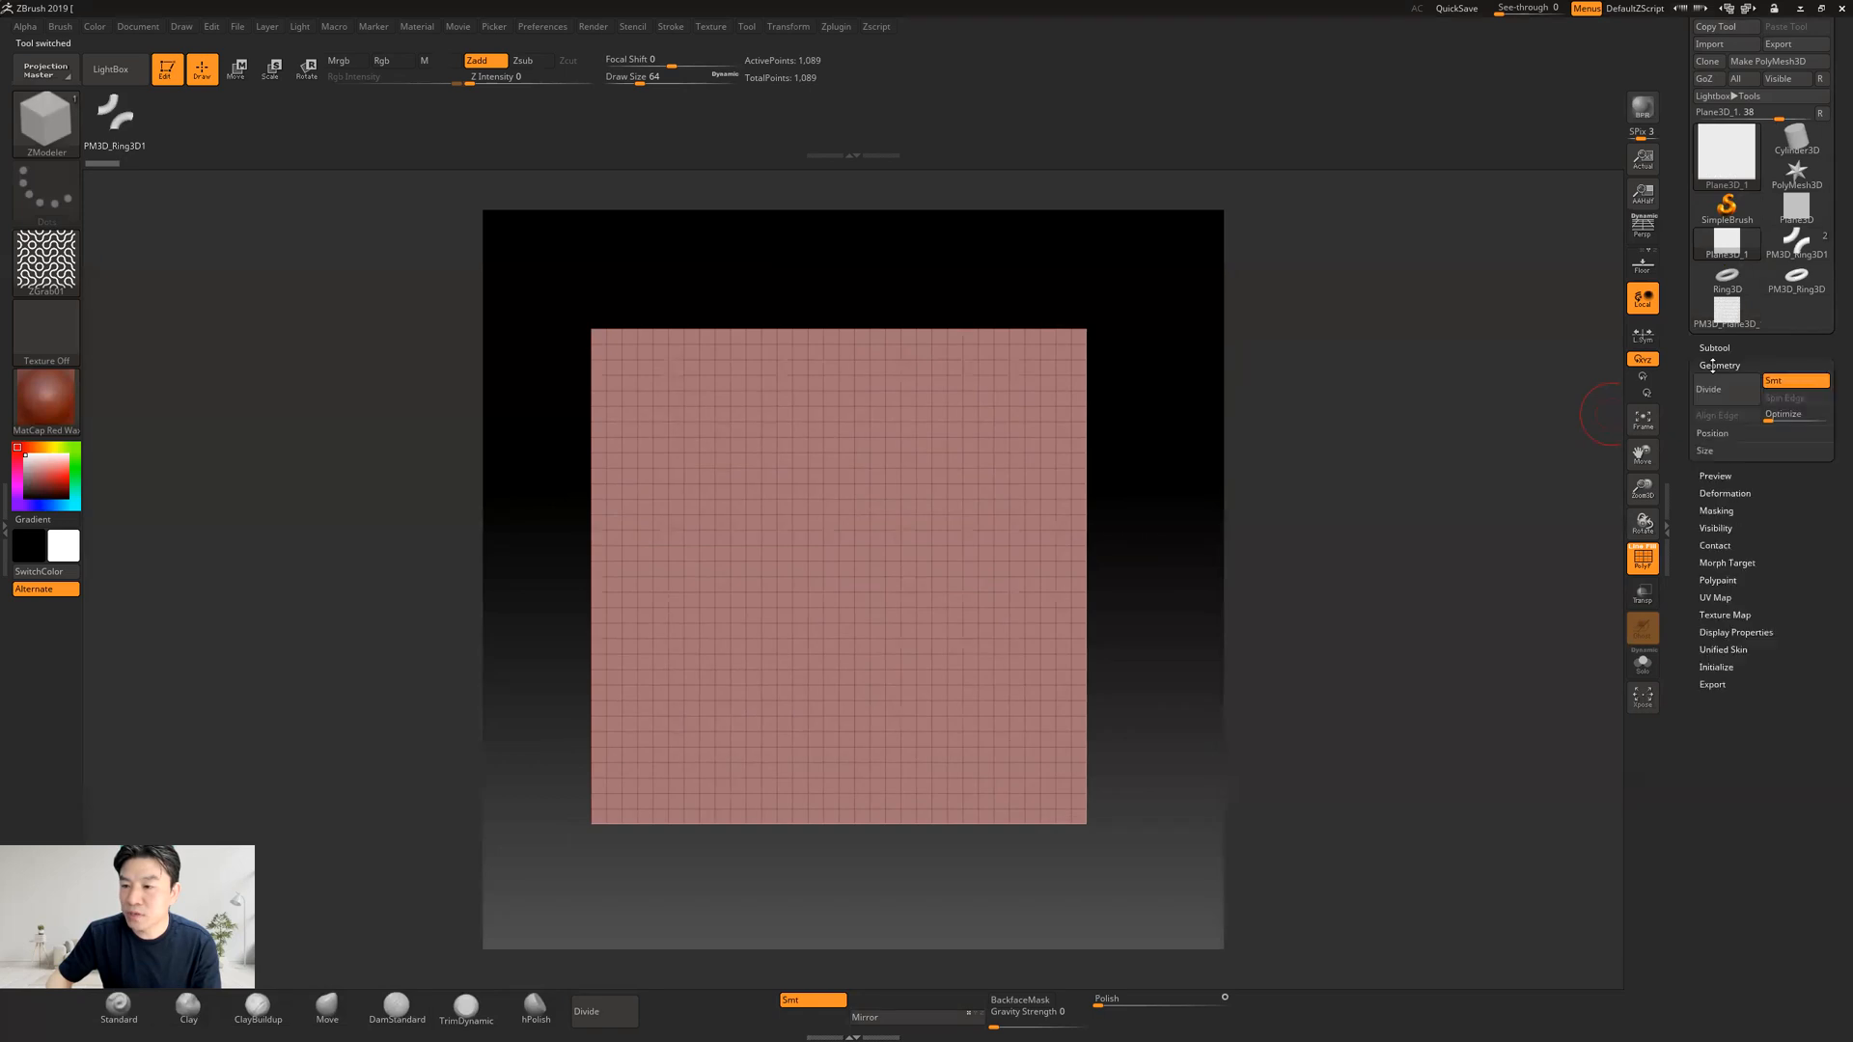
{"action": "left_click_drag", "start_coordinate": [1182, 457], "coordinate": [1195, 450], "text": "alt"}
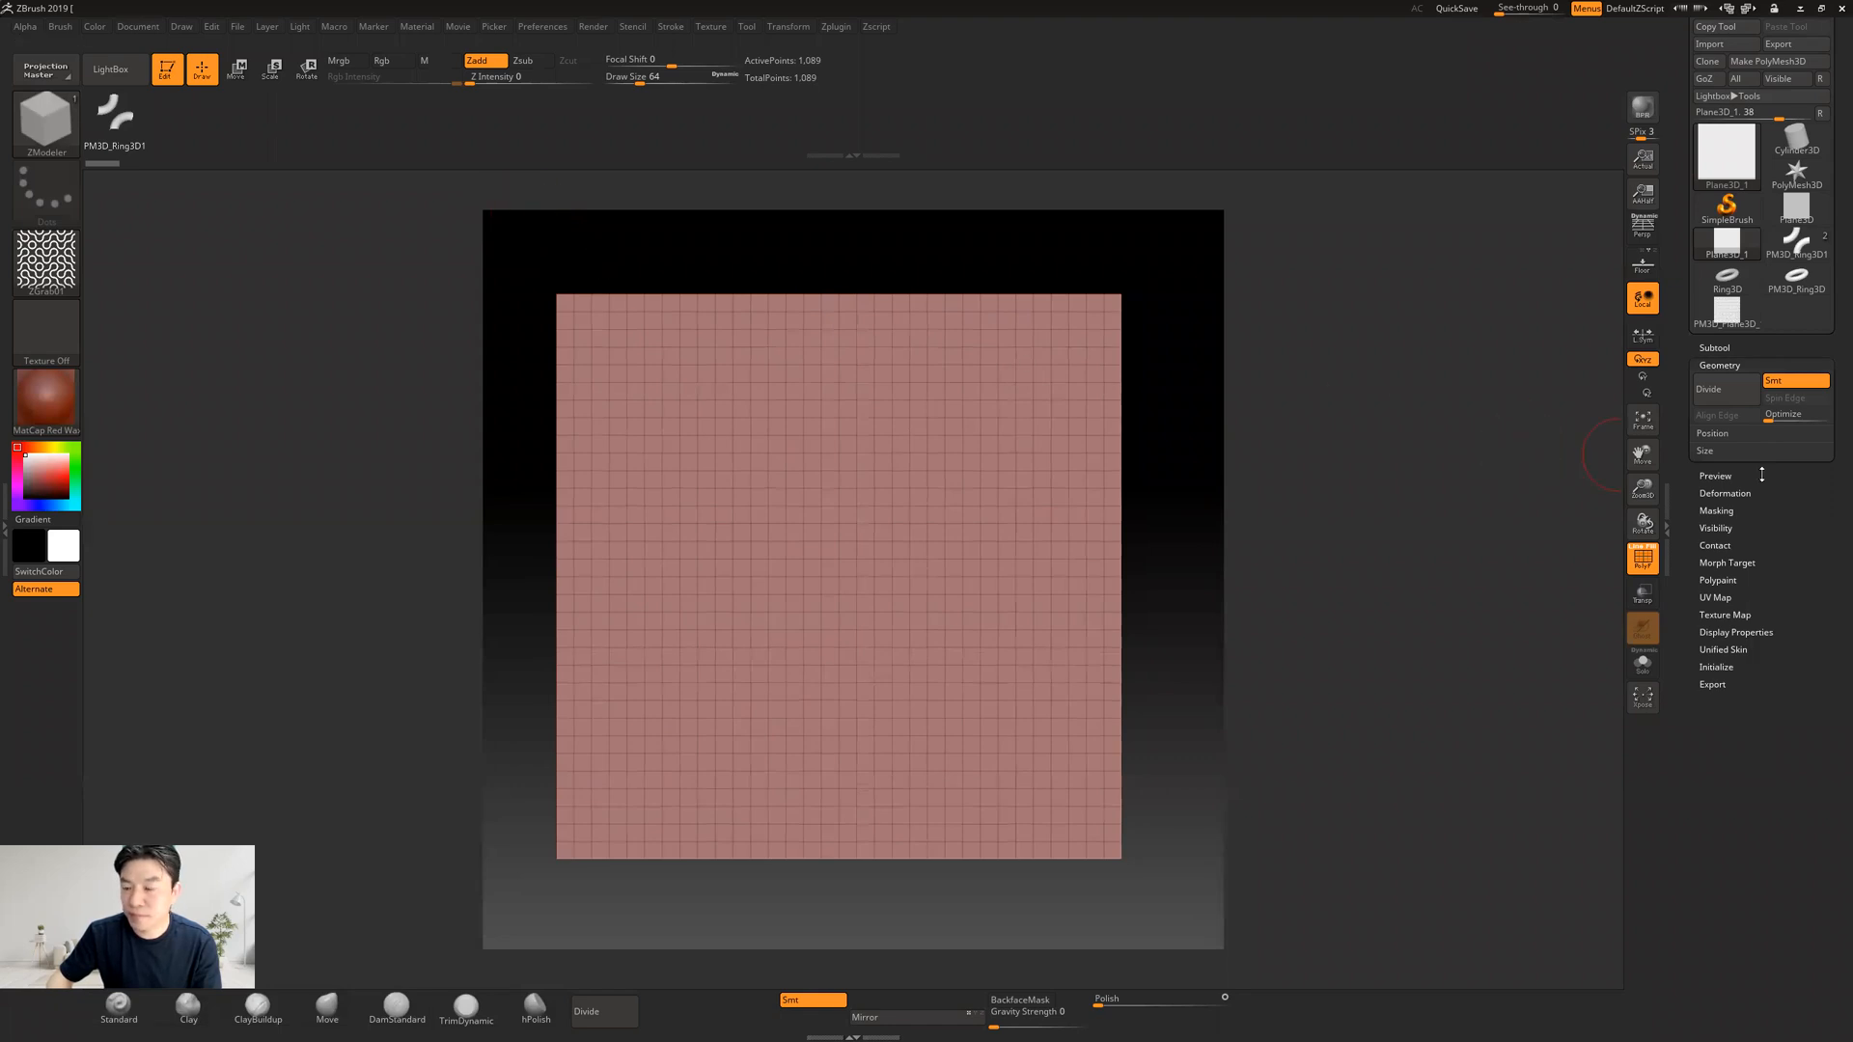
{"action": "left_click", "coordinate": [1757, 62]}
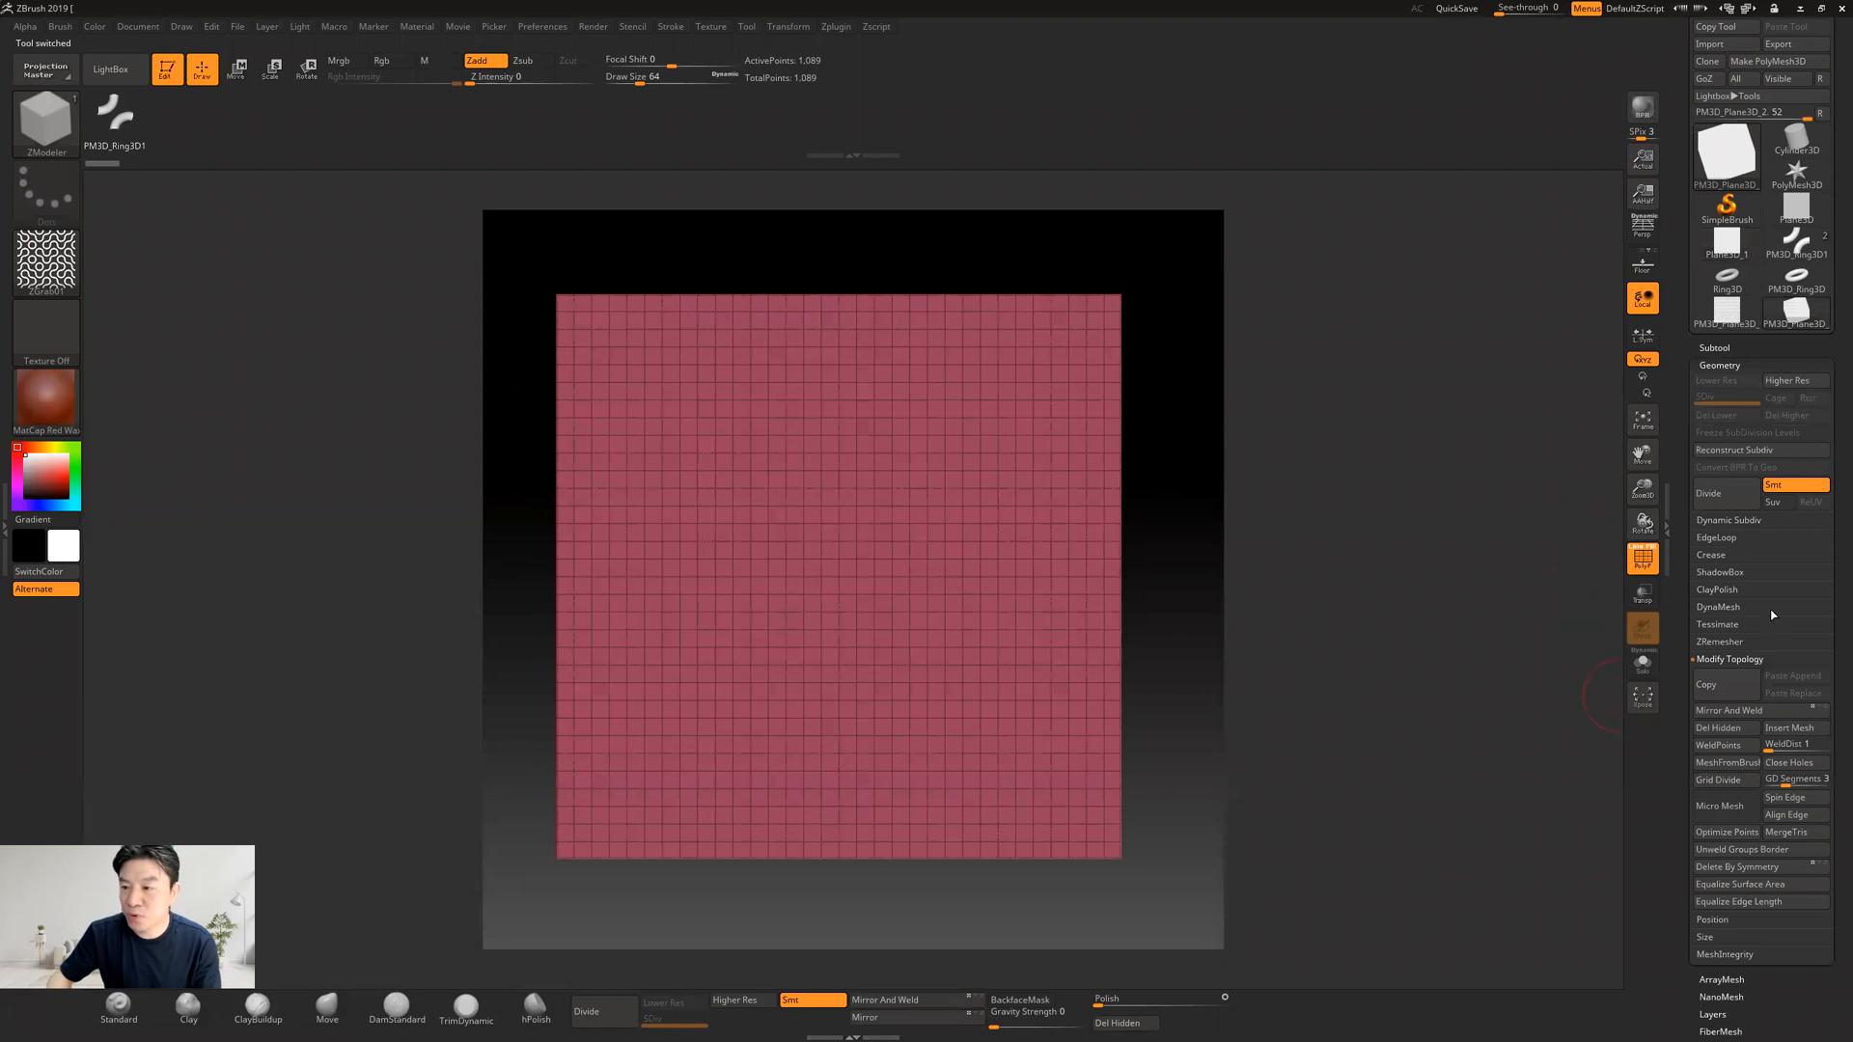
{"action": "left_click", "coordinate": [1699, 493]}
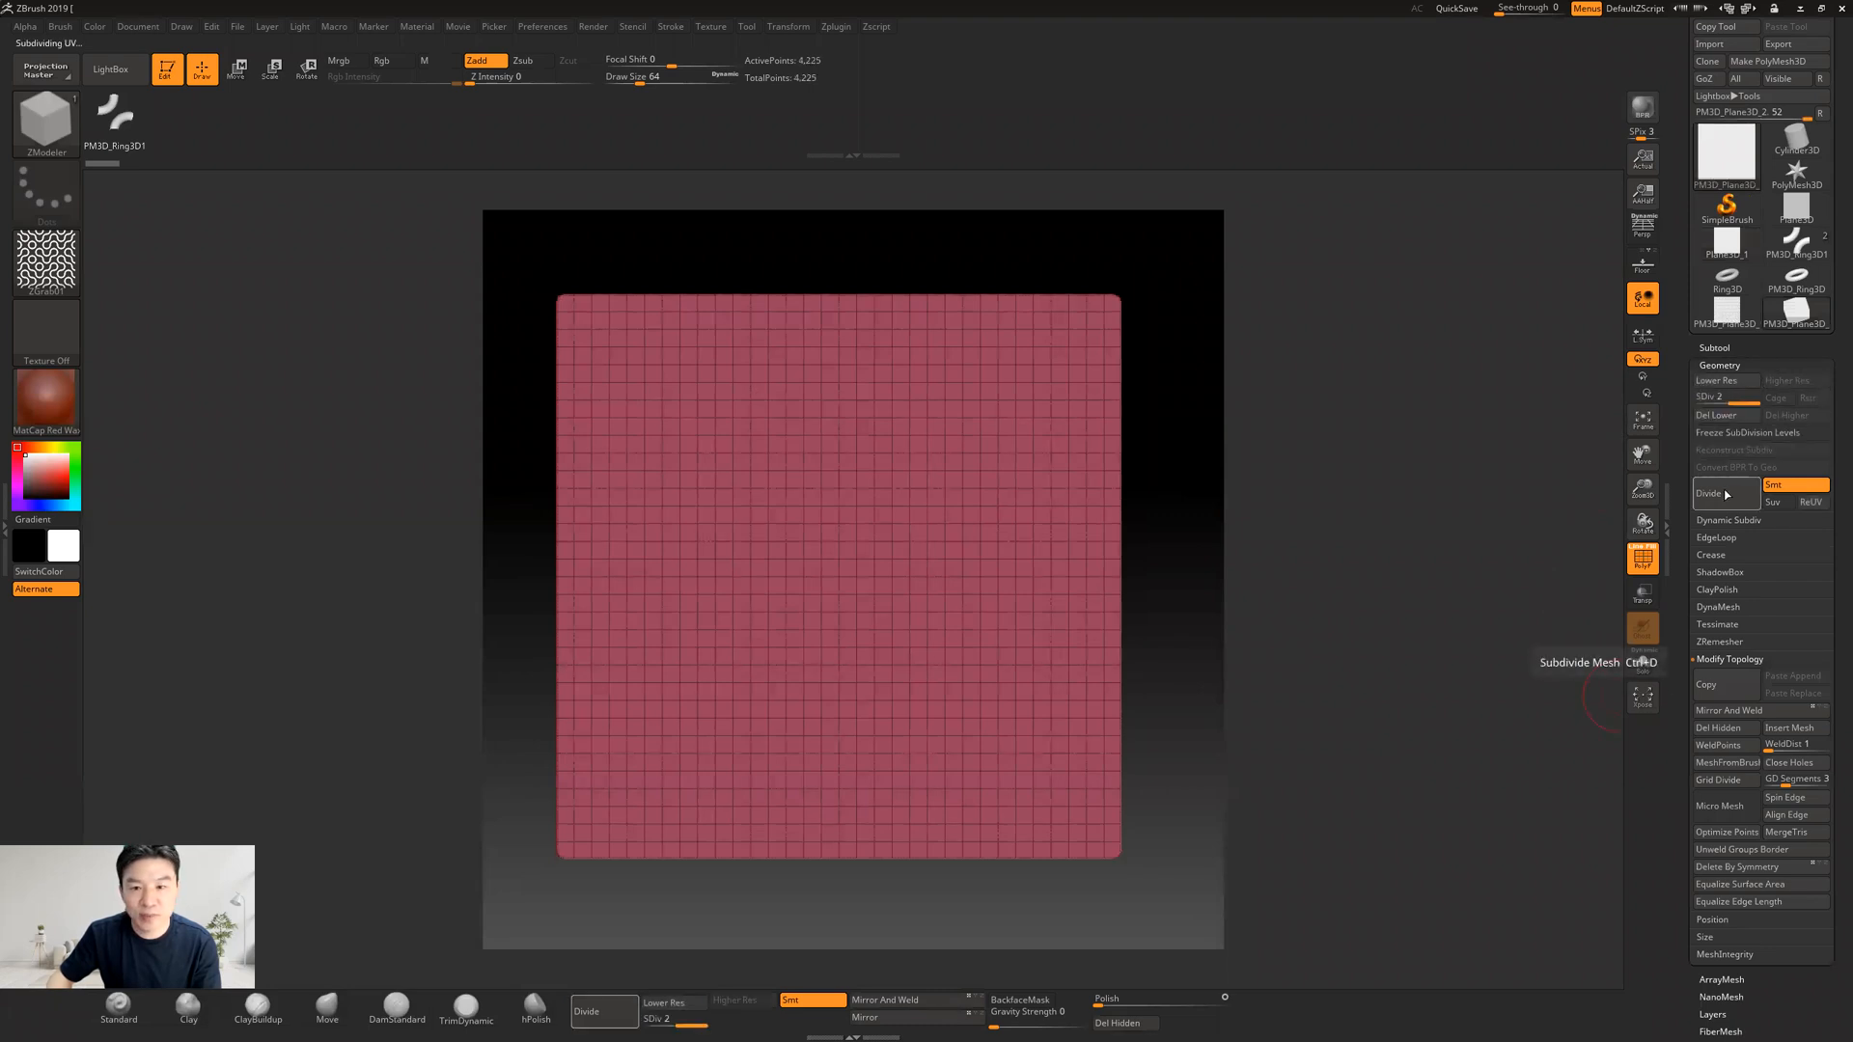
{"action": "left_click", "coordinate": [1700, 493]}
{"action": "left_click", "coordinate": [1700, 493]}
{"action": "left_click", "coordinate": [1727, 495]}
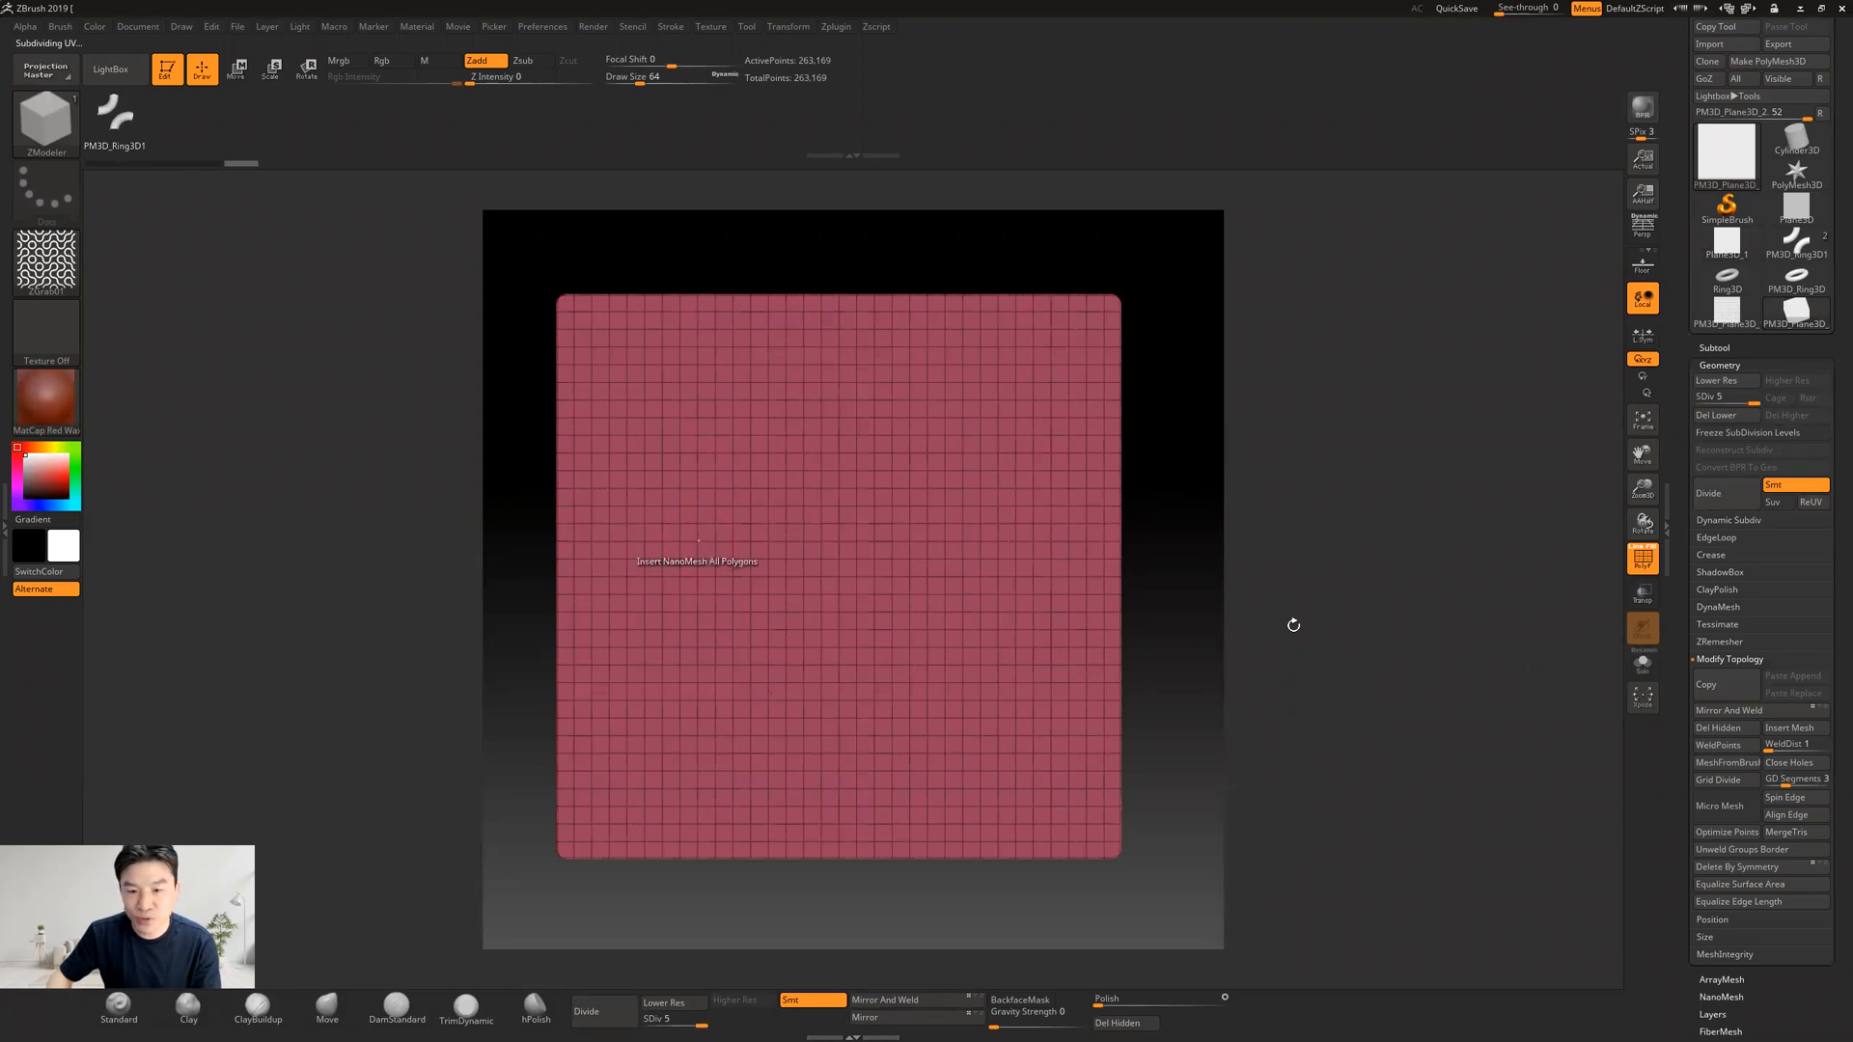
Step: Turn off the plane's polyframe display and mask the plane with the arc pattern using Mask By Alpha
{"action": "left_click_drag", "start_coordinate": [1683, 830], "coordinate": [1685, 571]}
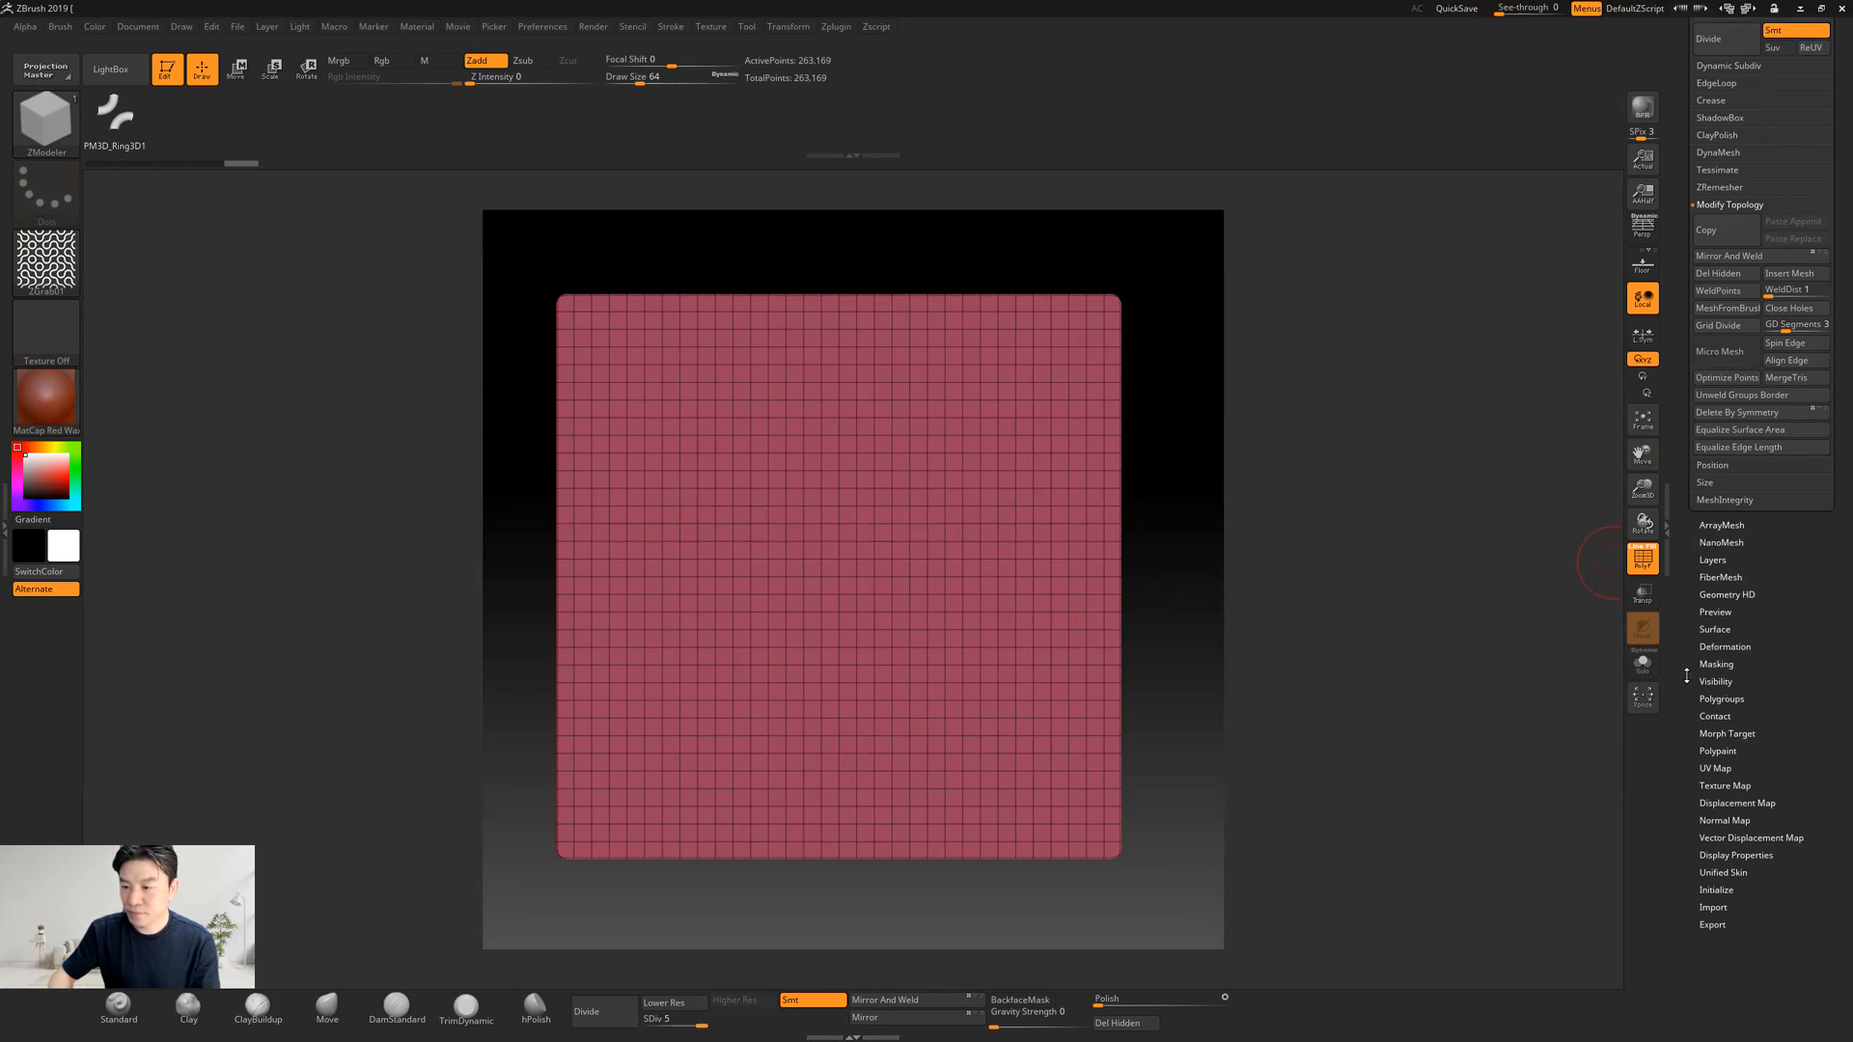
{"action": "left_click_drag", "start_coordinate": [1687, 654], "coordinate": [1684, 641]}
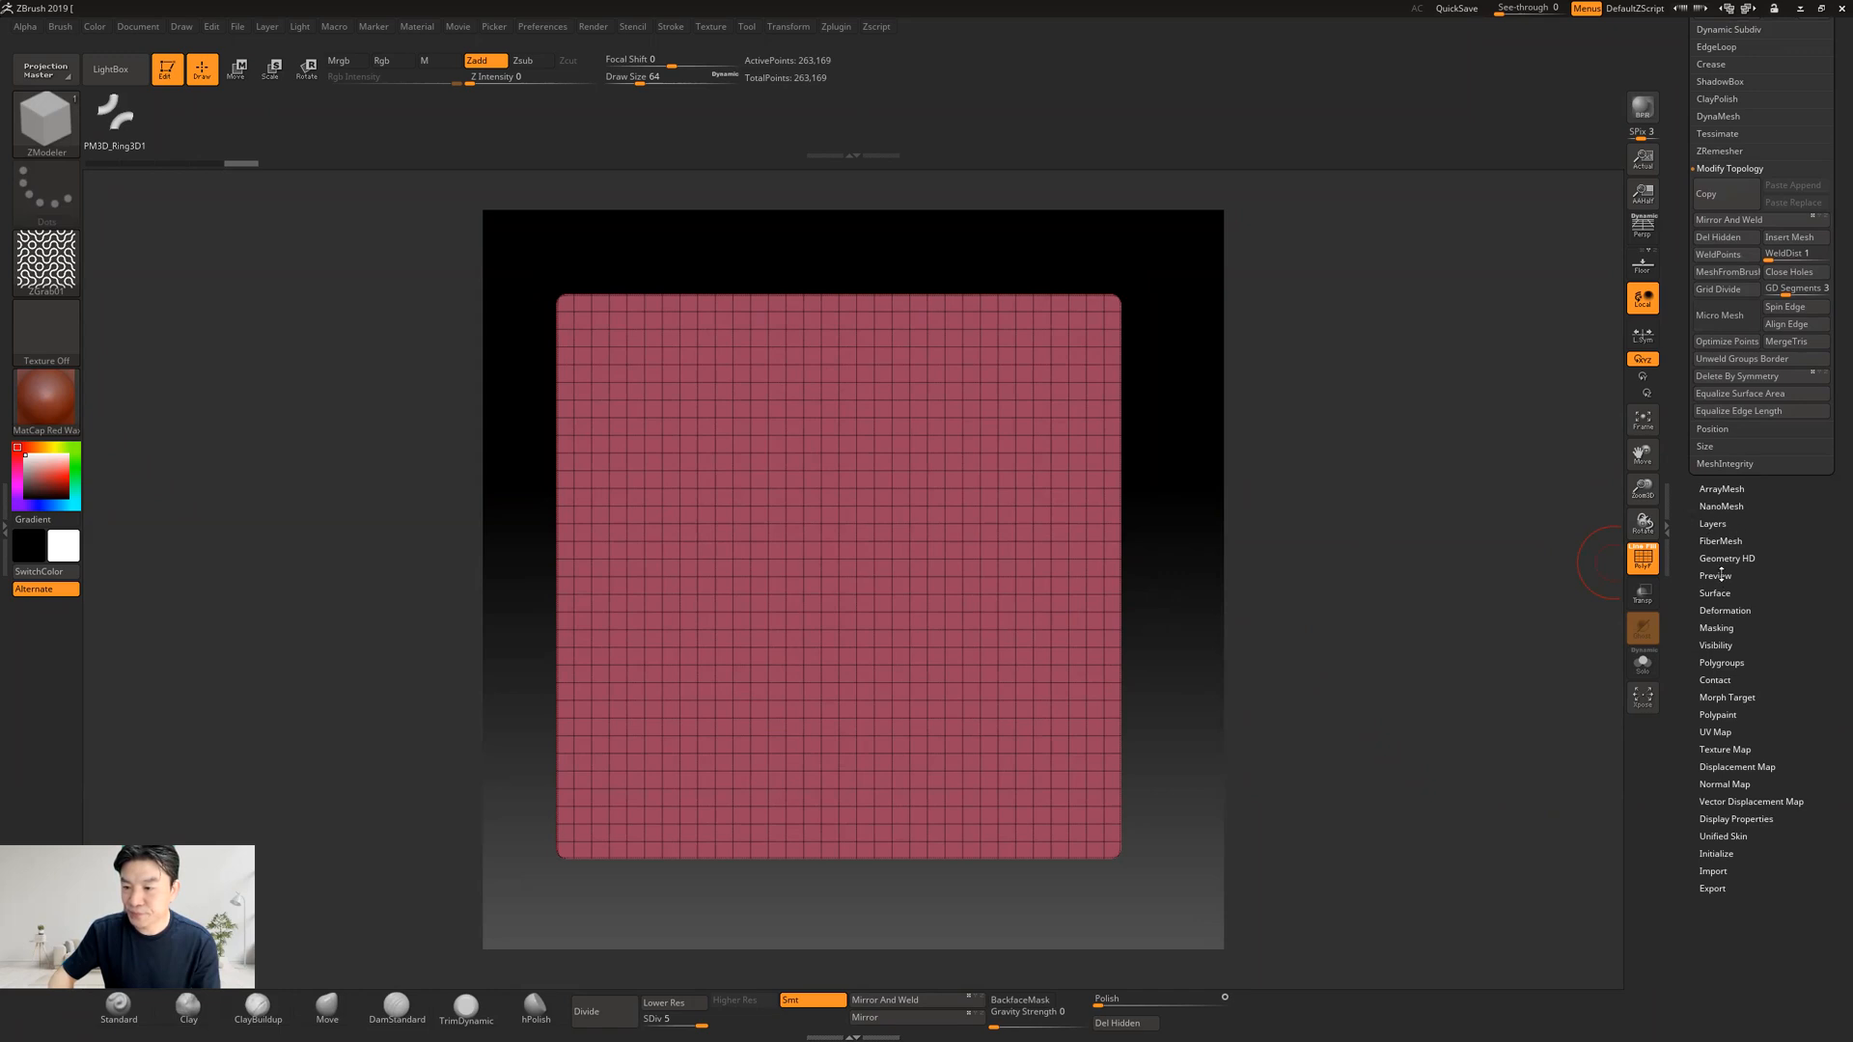
{"action": "left_click", "coordinate": [1717, 628]}
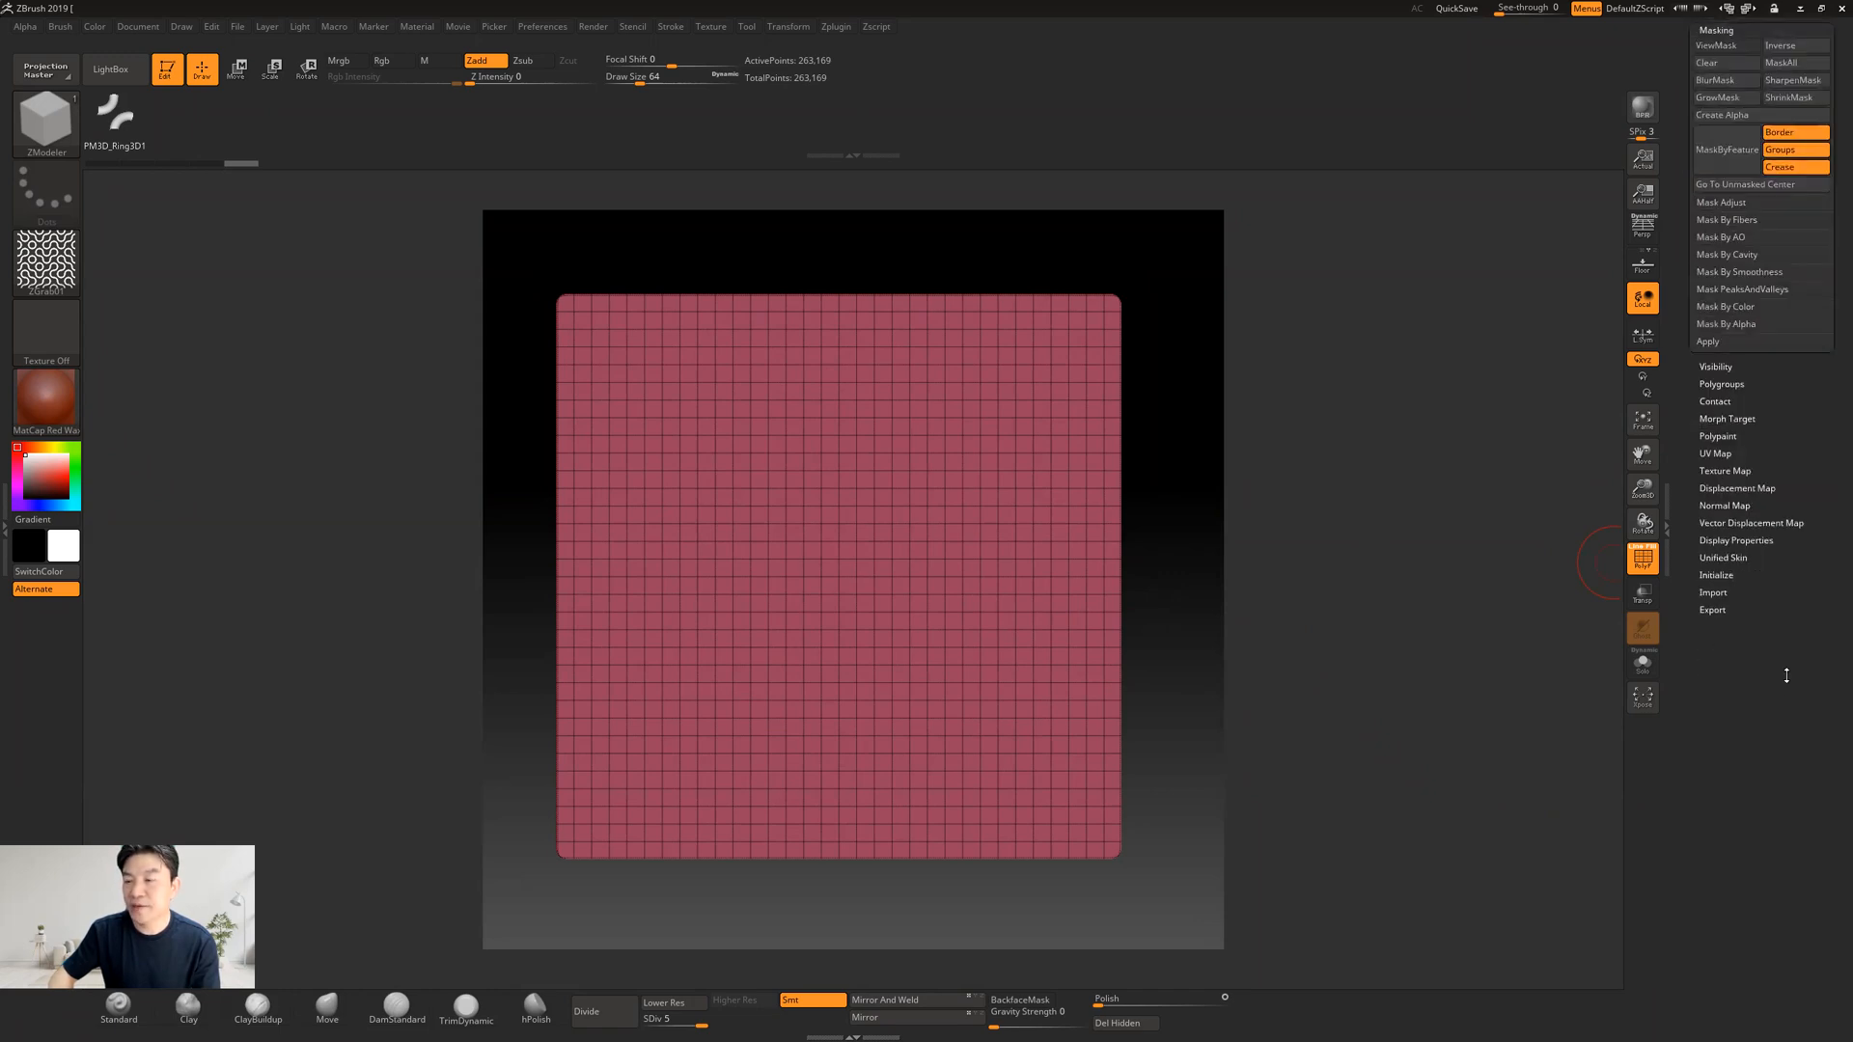
{"action": "scroll", "coordinate": [1786, 675], "scroll_direction": "up", "scroll_amount": 8}
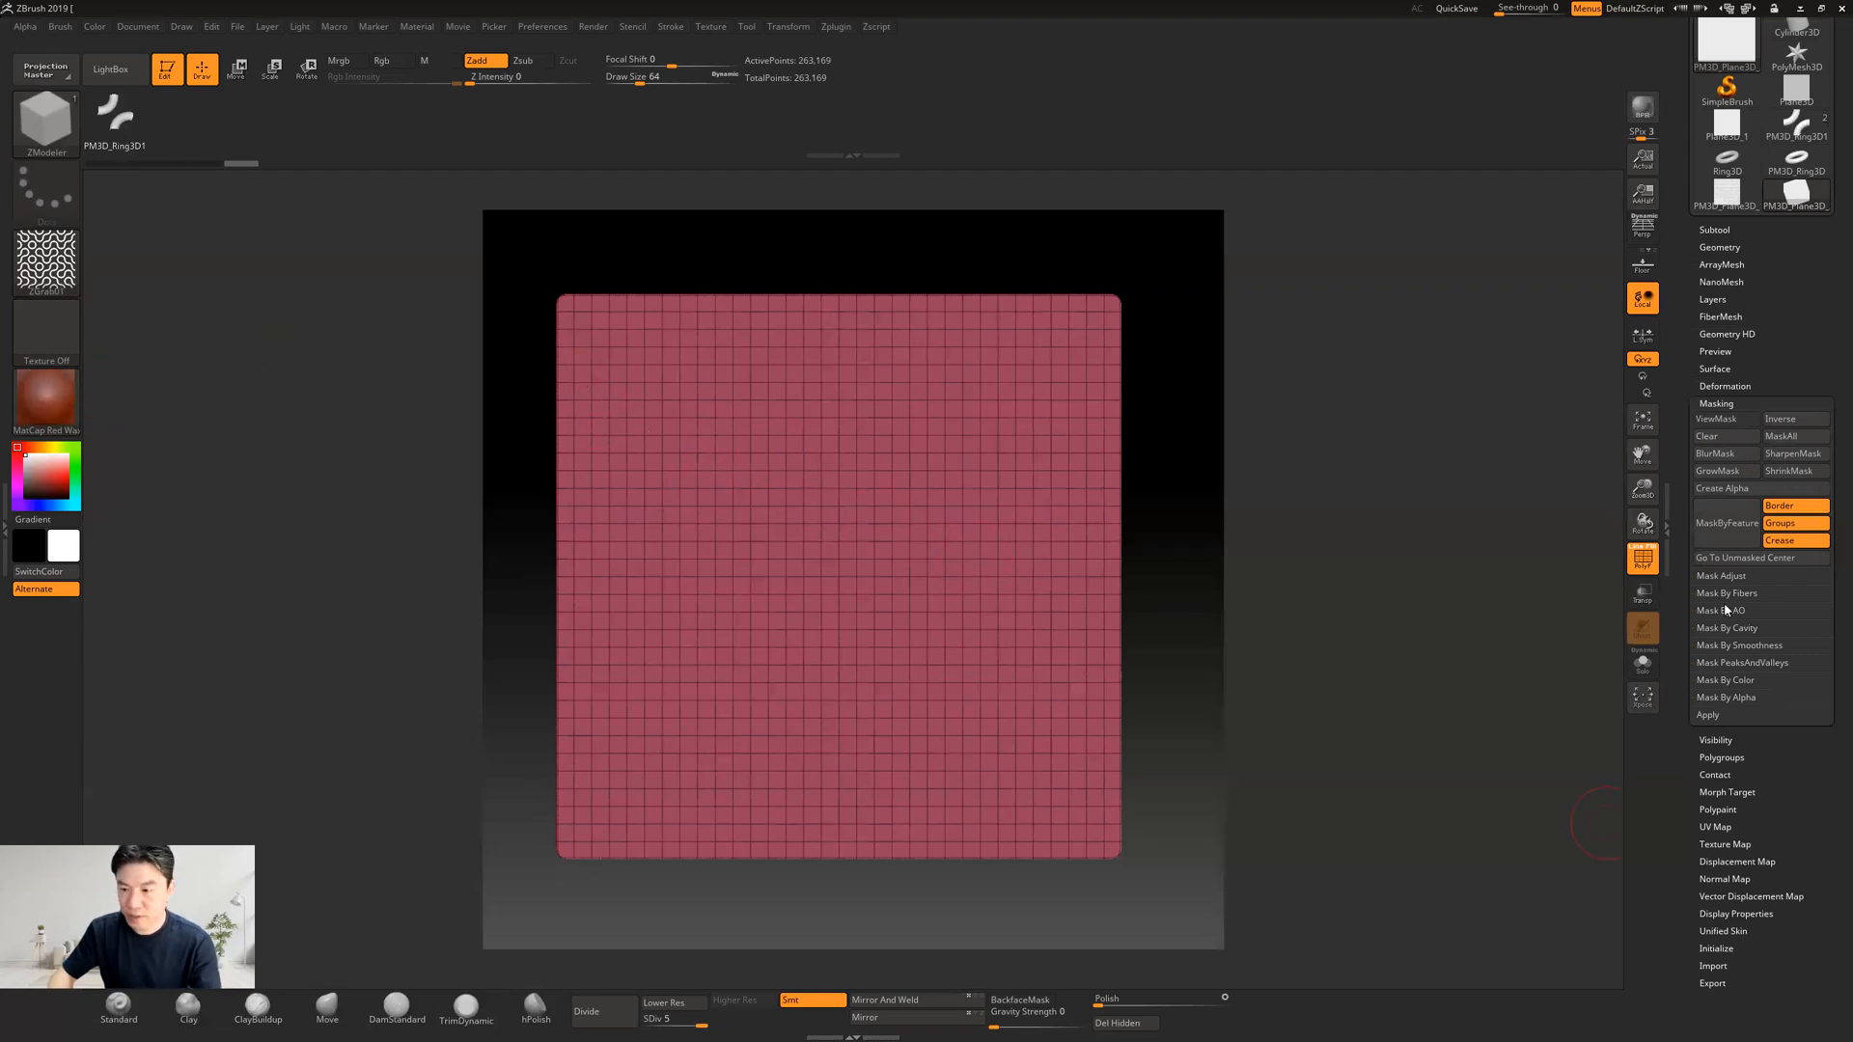
{"action": "key", "text": "shift+f"}
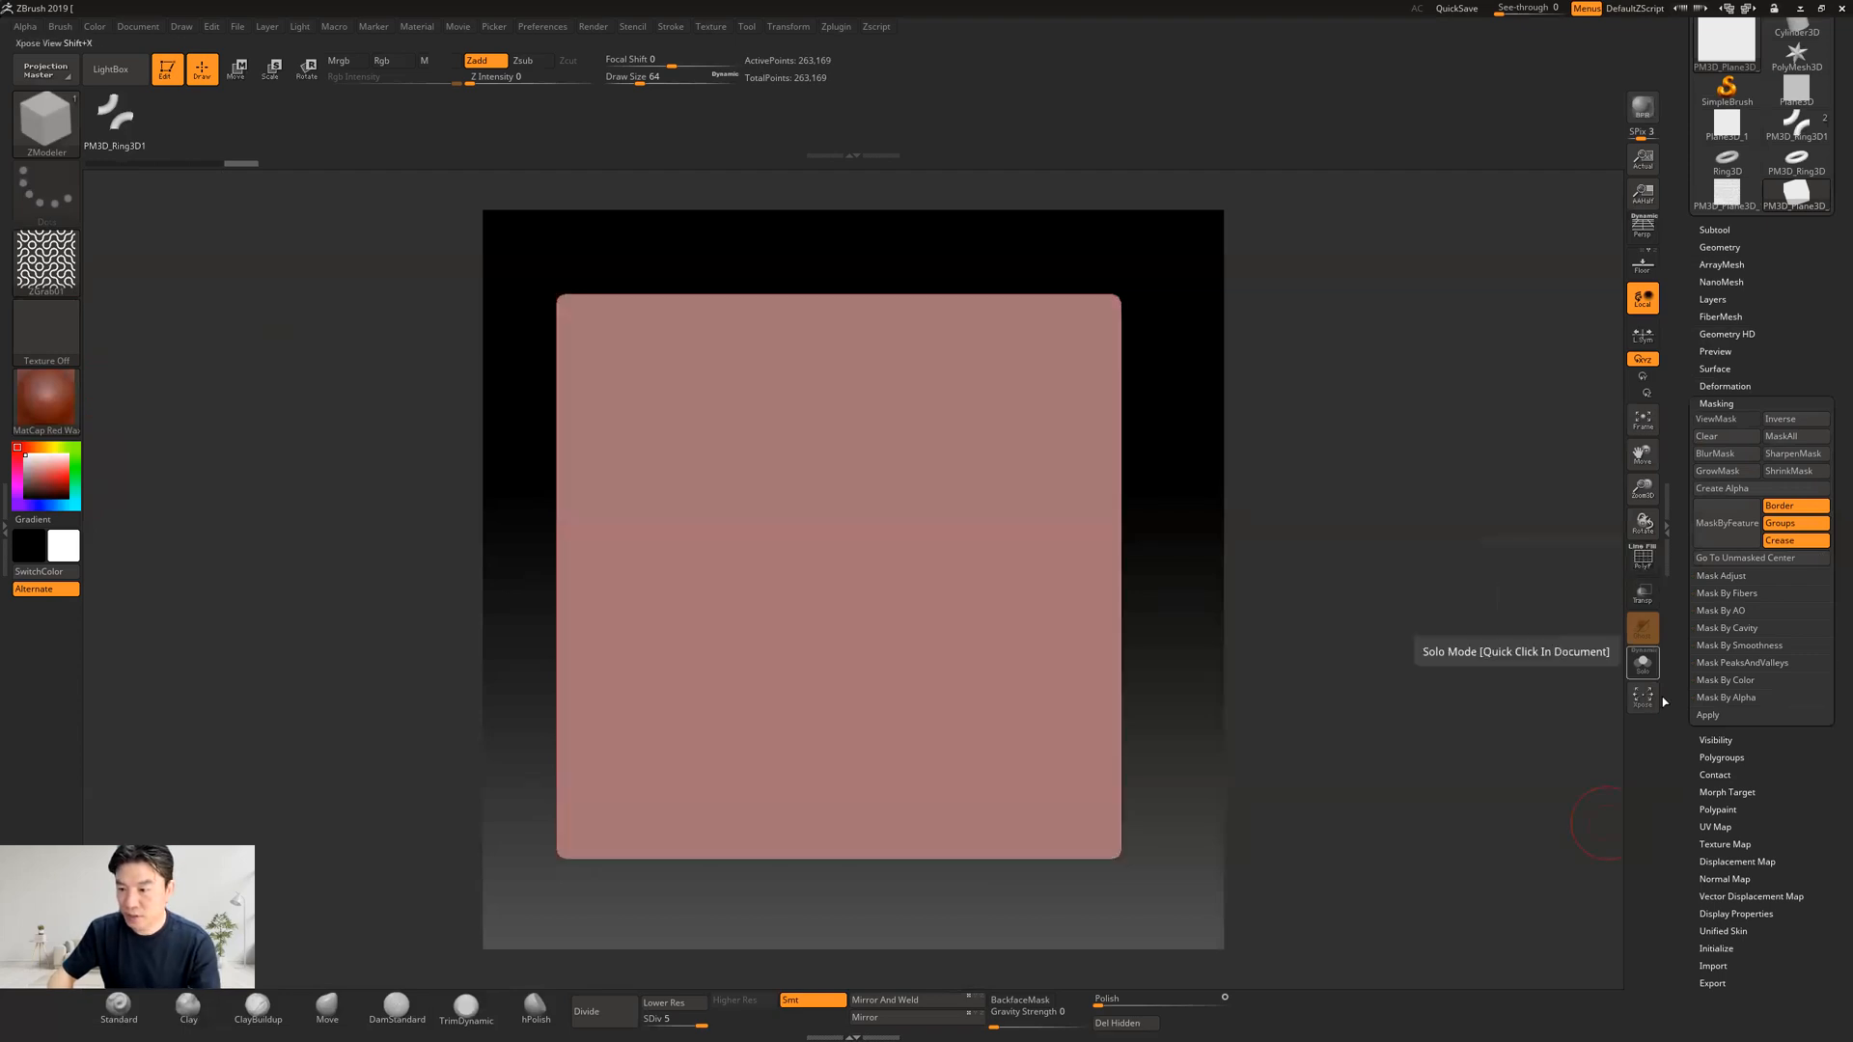
{"action": "left_click", "coordinate": [1728, 698]}
{"action": "left_click", "coordinate": [1725, 714]}
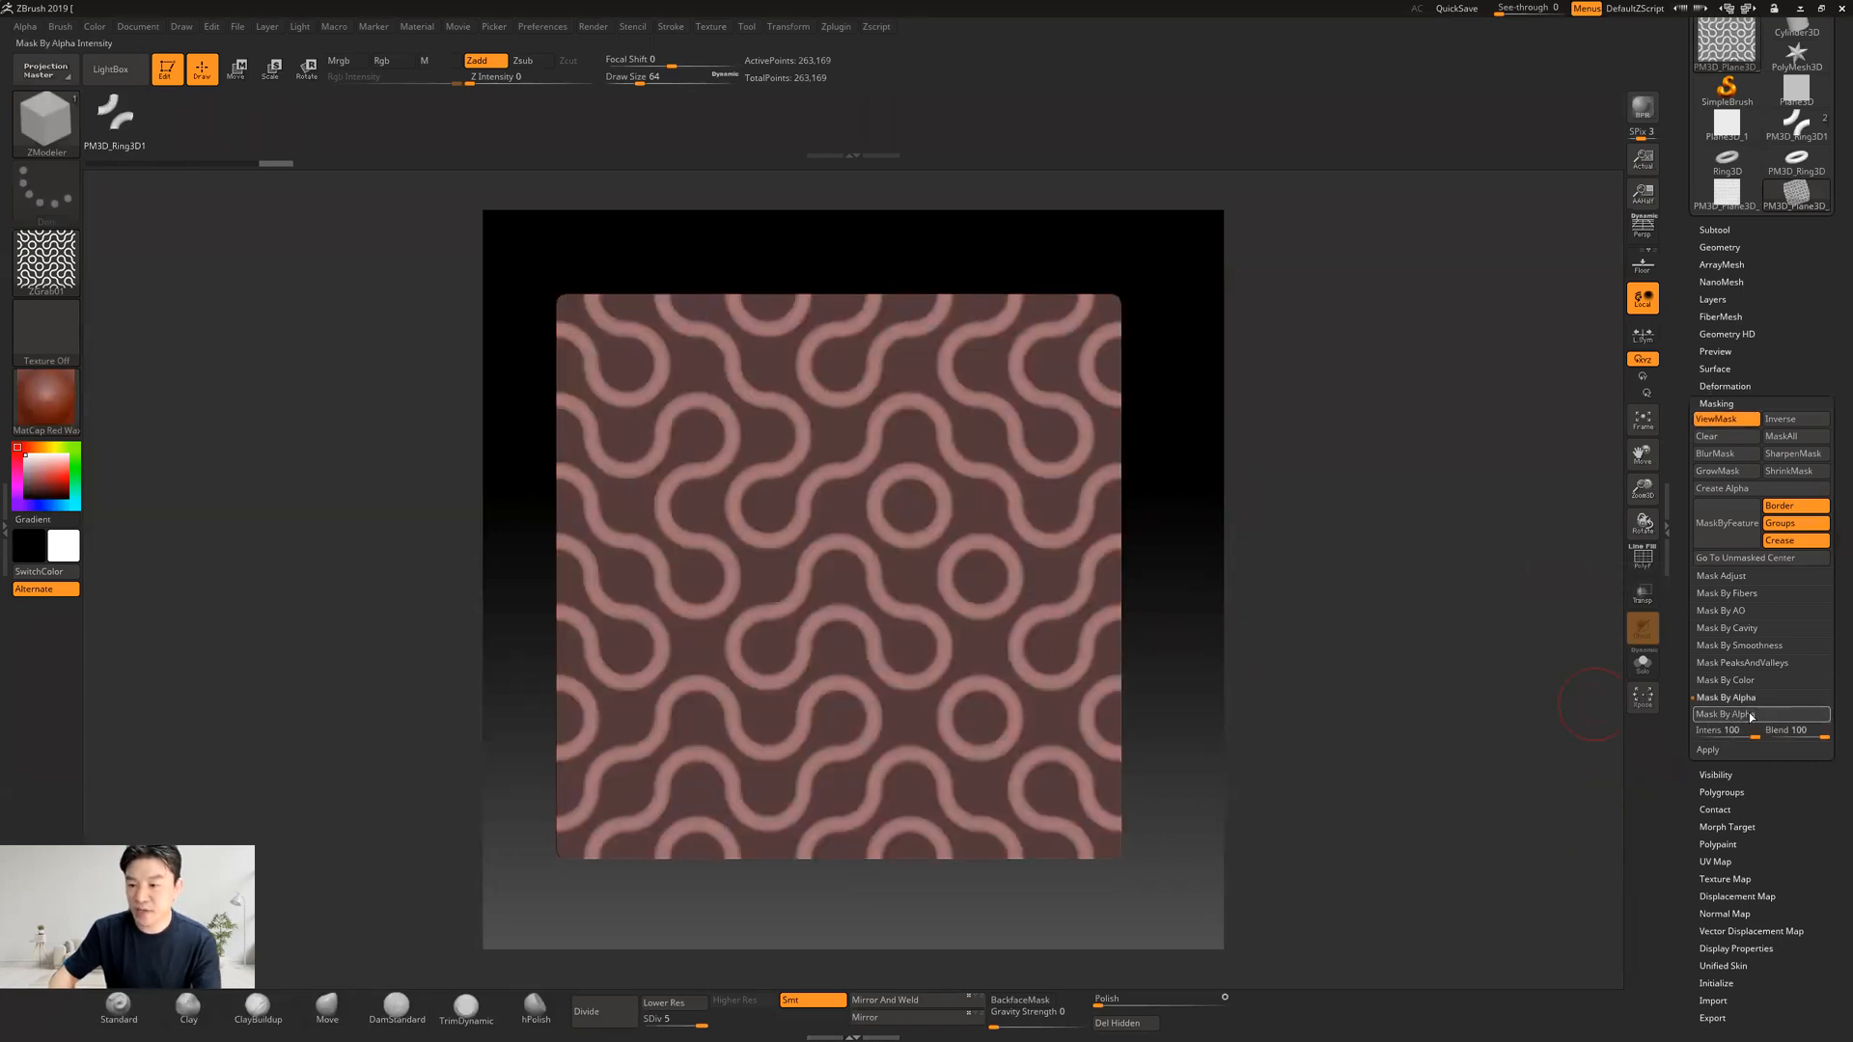
{"action": "left_click_drag", "start_coordinate": [1276, 533], "coordinate": [1255, 592]}
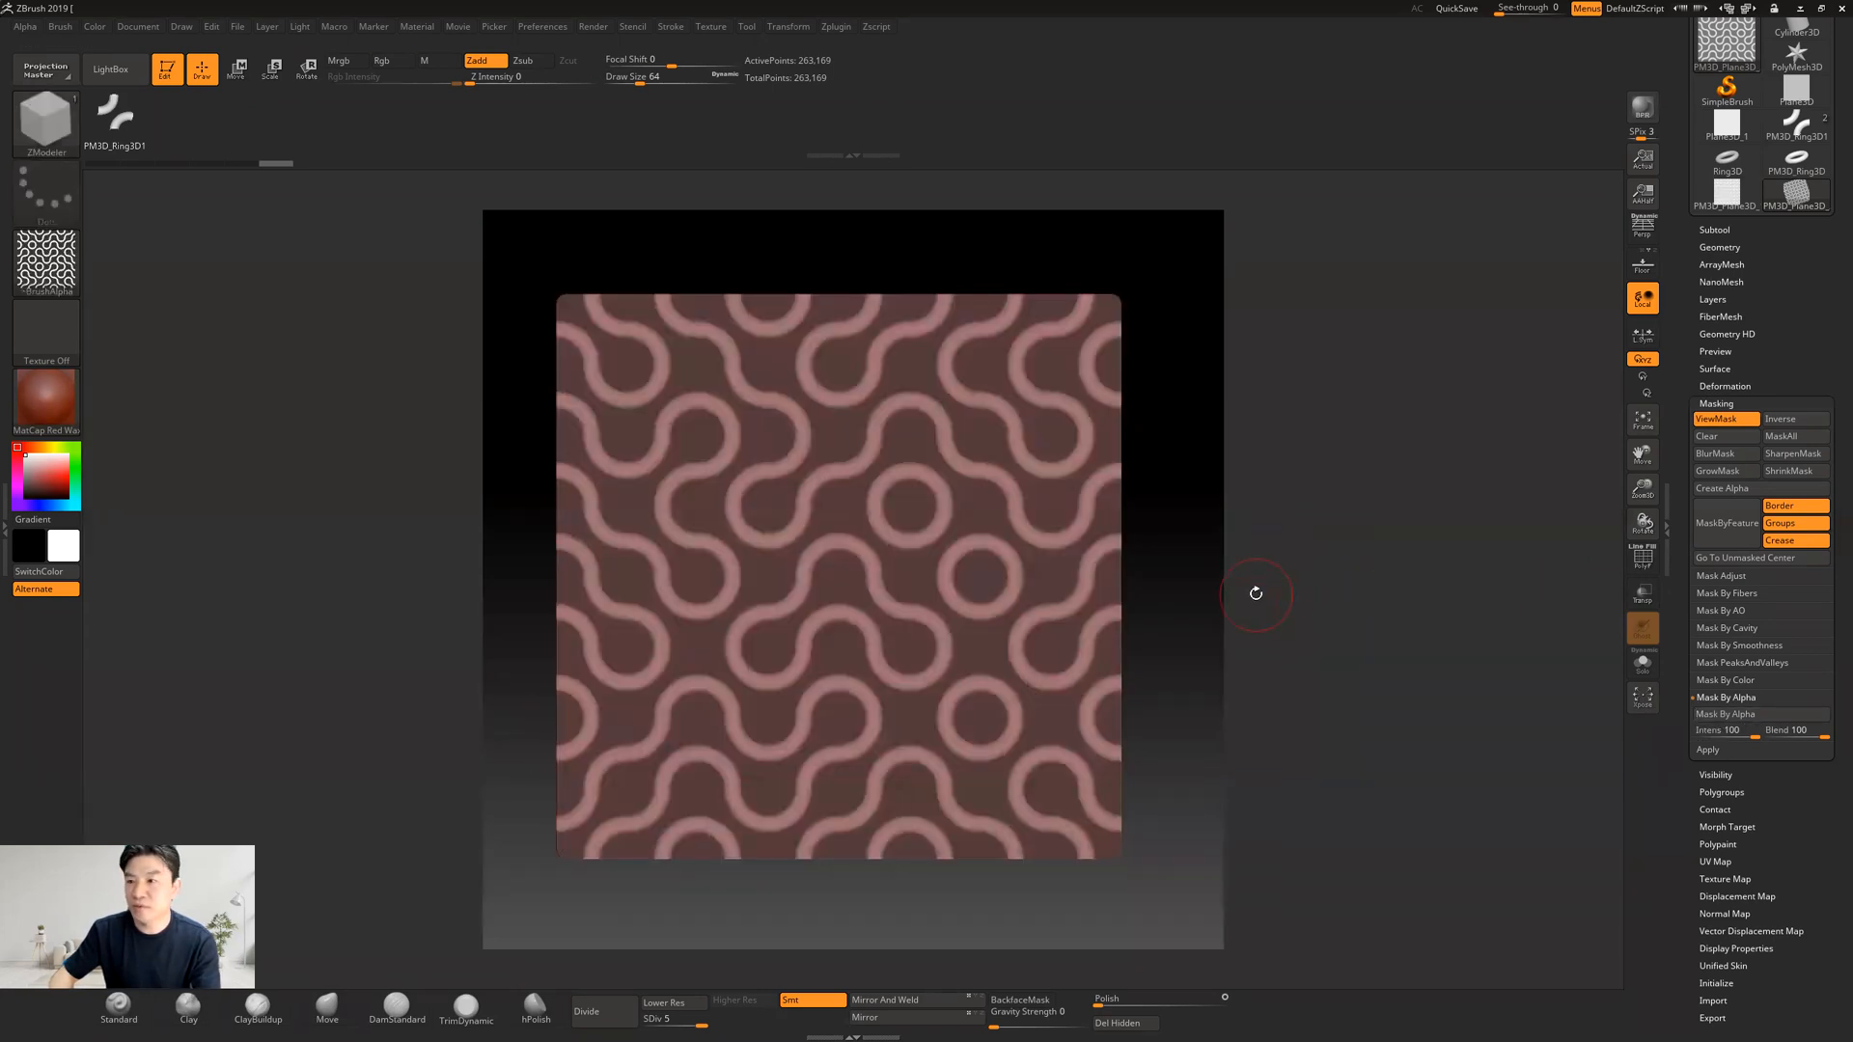
Step: Clear the pattern mask from the plane and check the subdivided plane's polygon and point counts
{"action": "key", "text": "ctrl+h"}
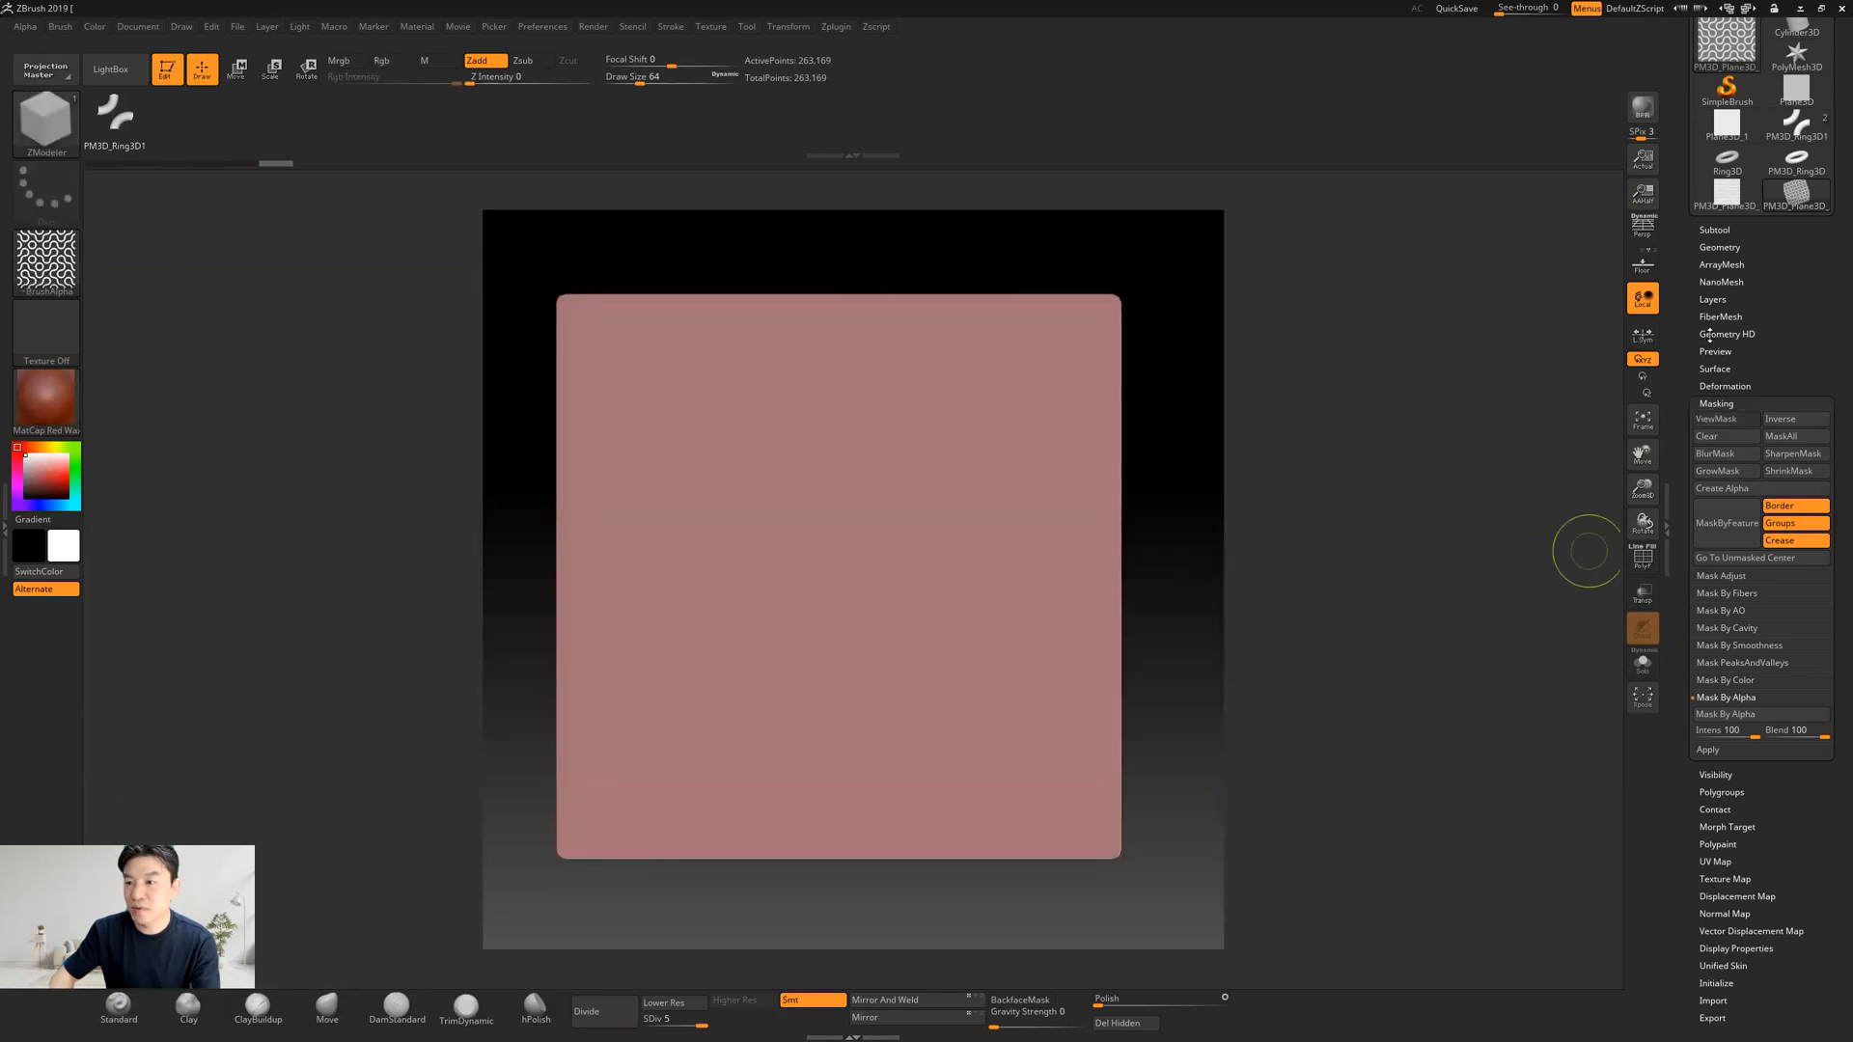
{"action": "left_click", "coordinate": [1710, 248]}
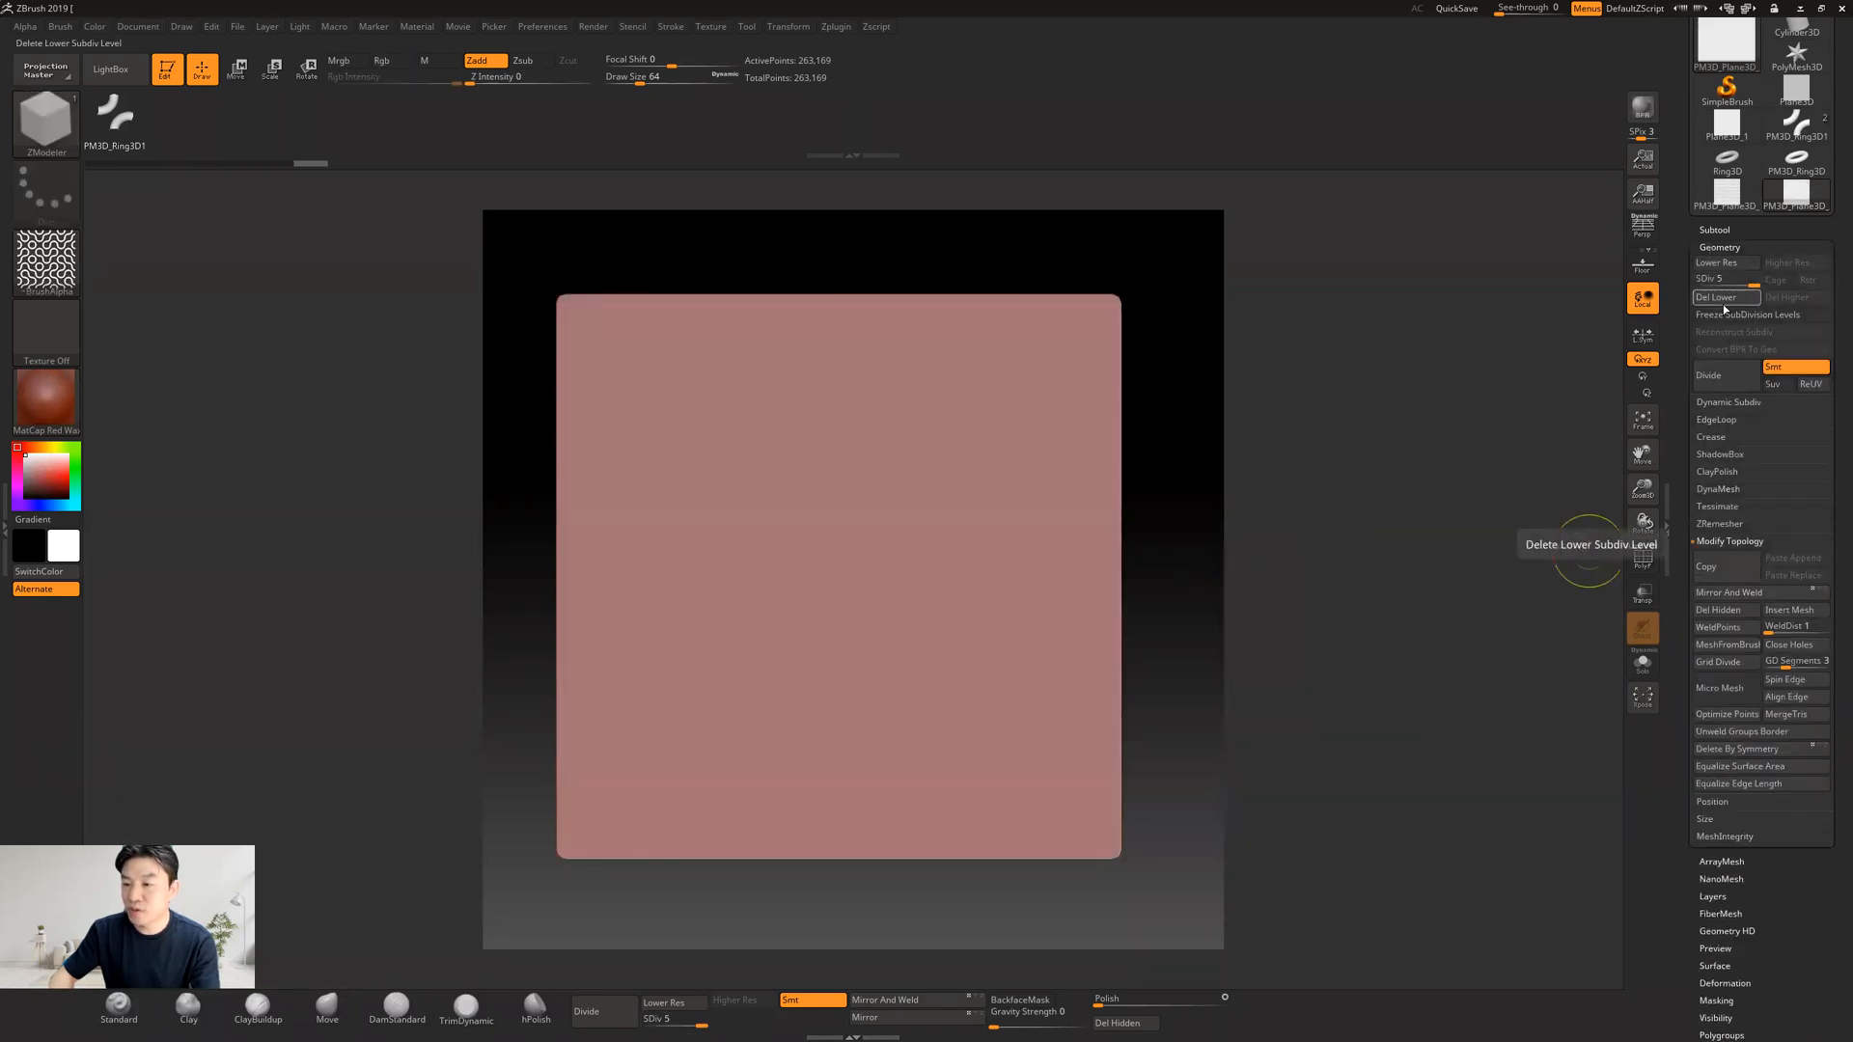
{"action": "left_click_drag", "start_coordinate": [1679, 173], "coordinate": [1679, 248]}
{"action": "mouse_move", "coordinate": [1721, 138]}
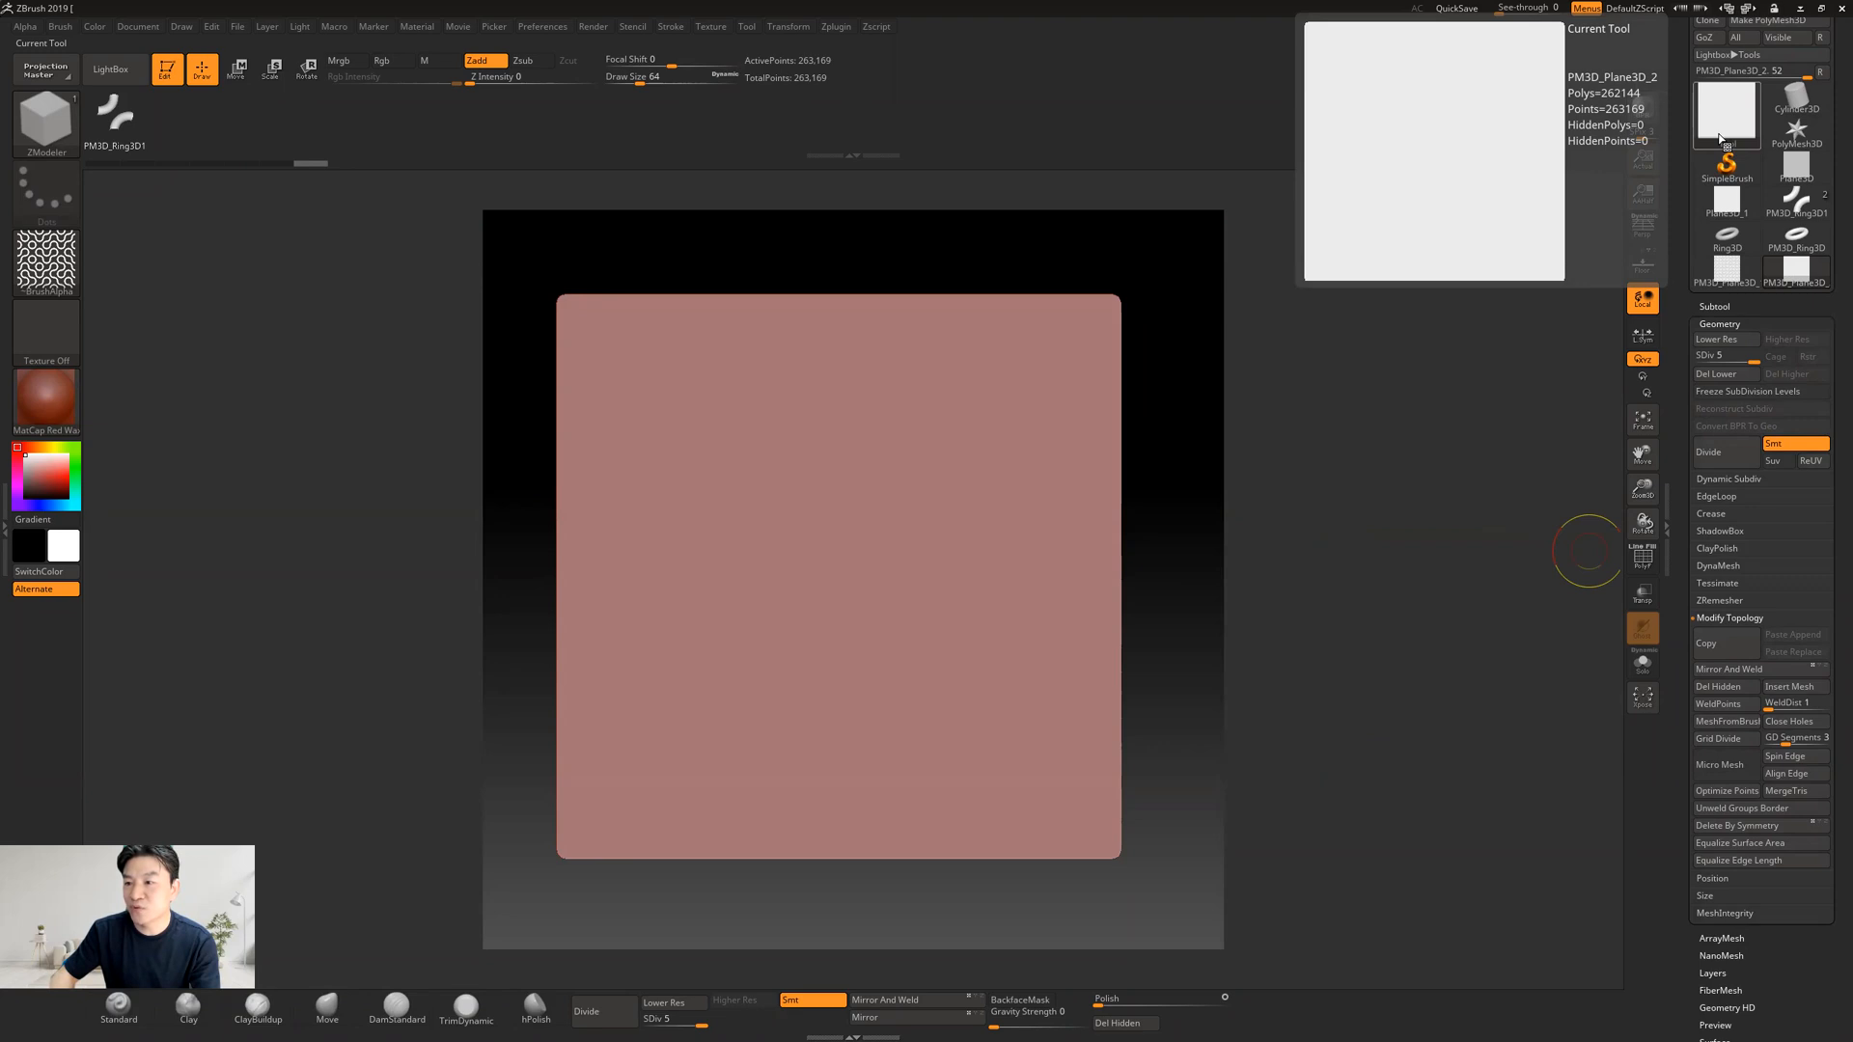
Step: Divide the plane twice more to subdivision level 7 and mask it with the arc pattern using Mask By Alpha
{"action": "key", "text": "ctrl+d"}
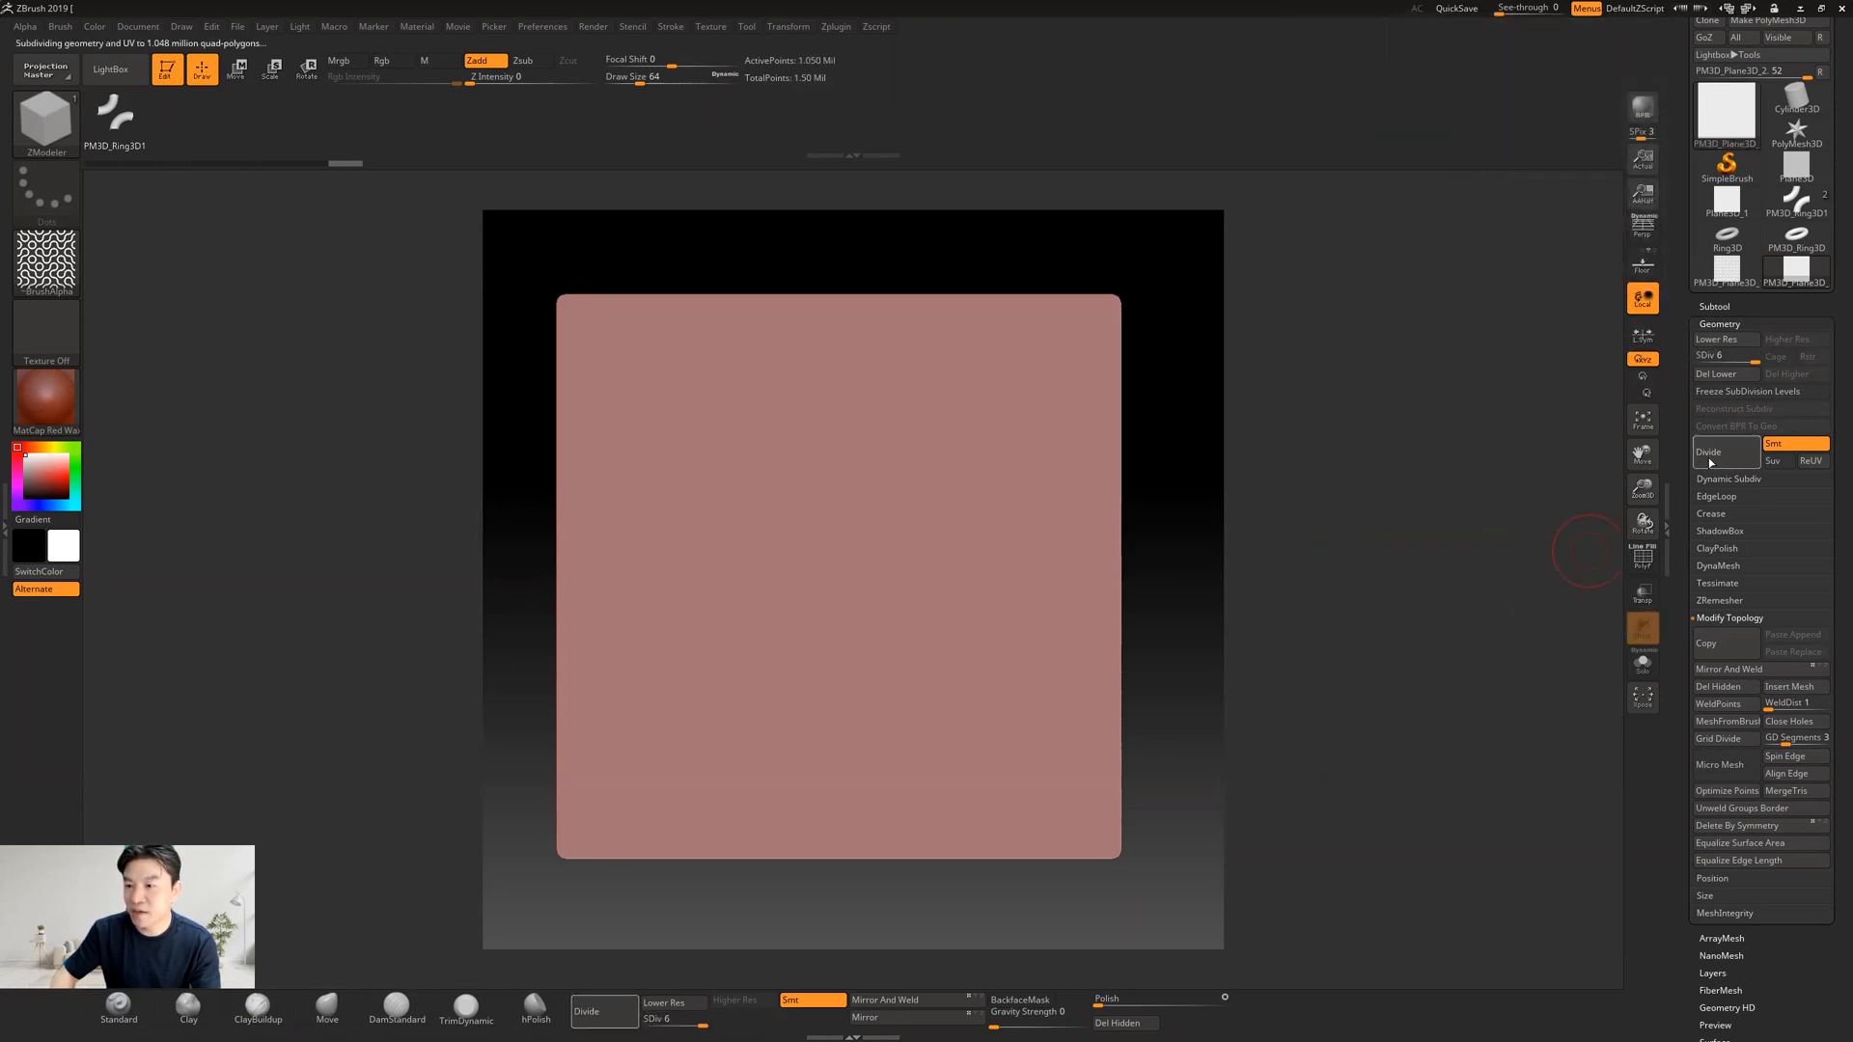
{"action": "left_click", "coordinate": [1708, 455]}
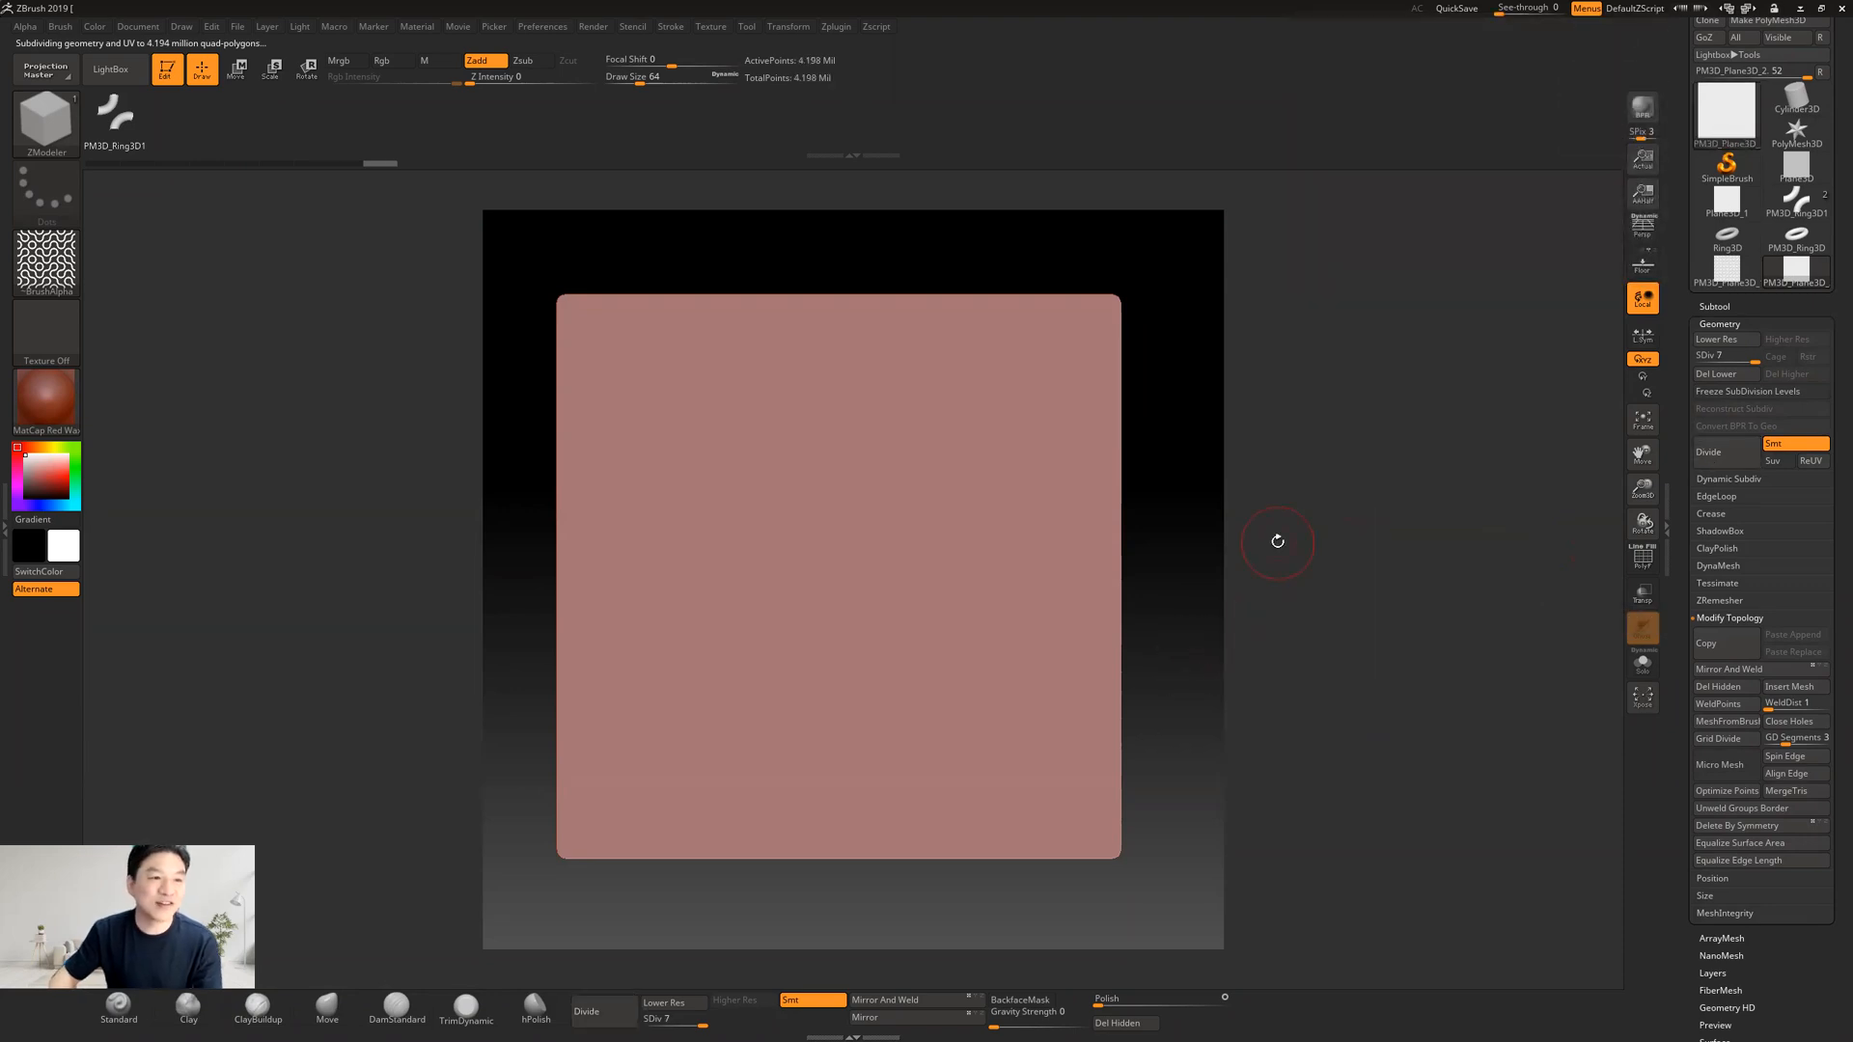
{"action": "scroll", "coordinate": [1682, 872], "scroll_direction": "down", "scroll_amount": 5}
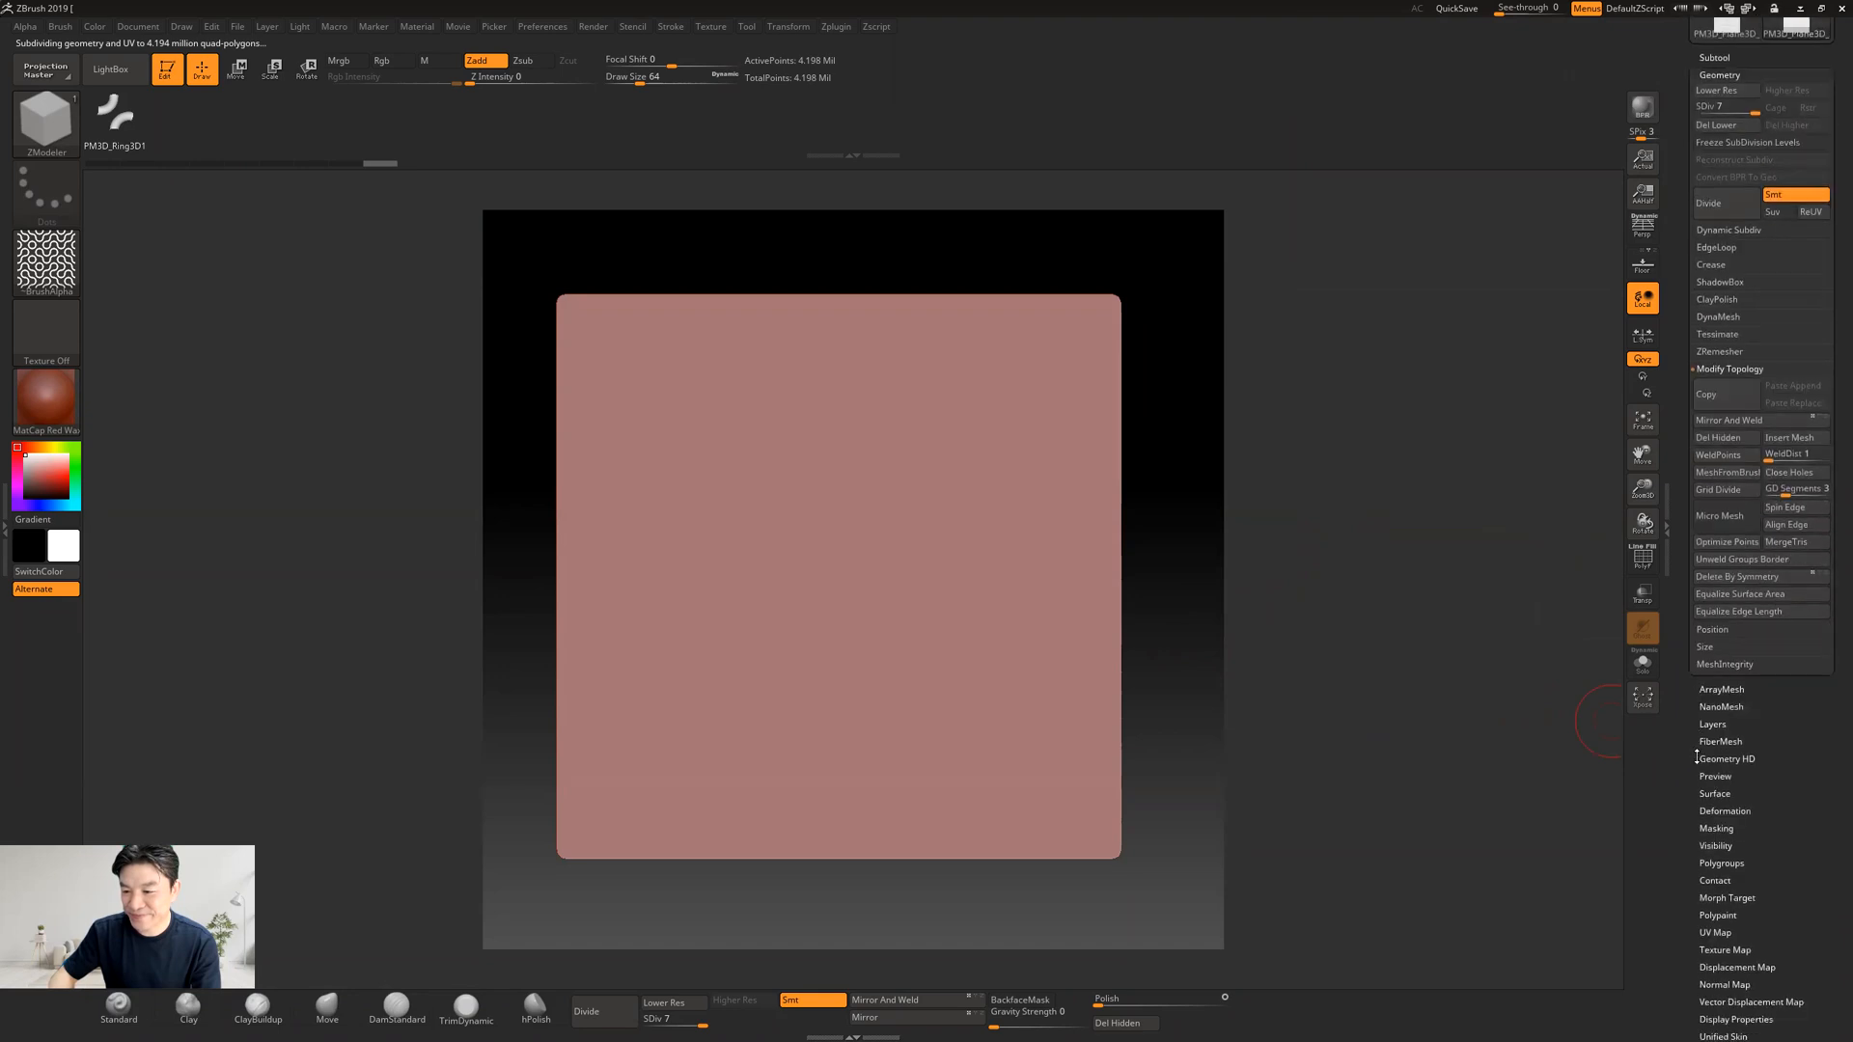
{"action": "left_click", "coordinate": [1717, 765]}
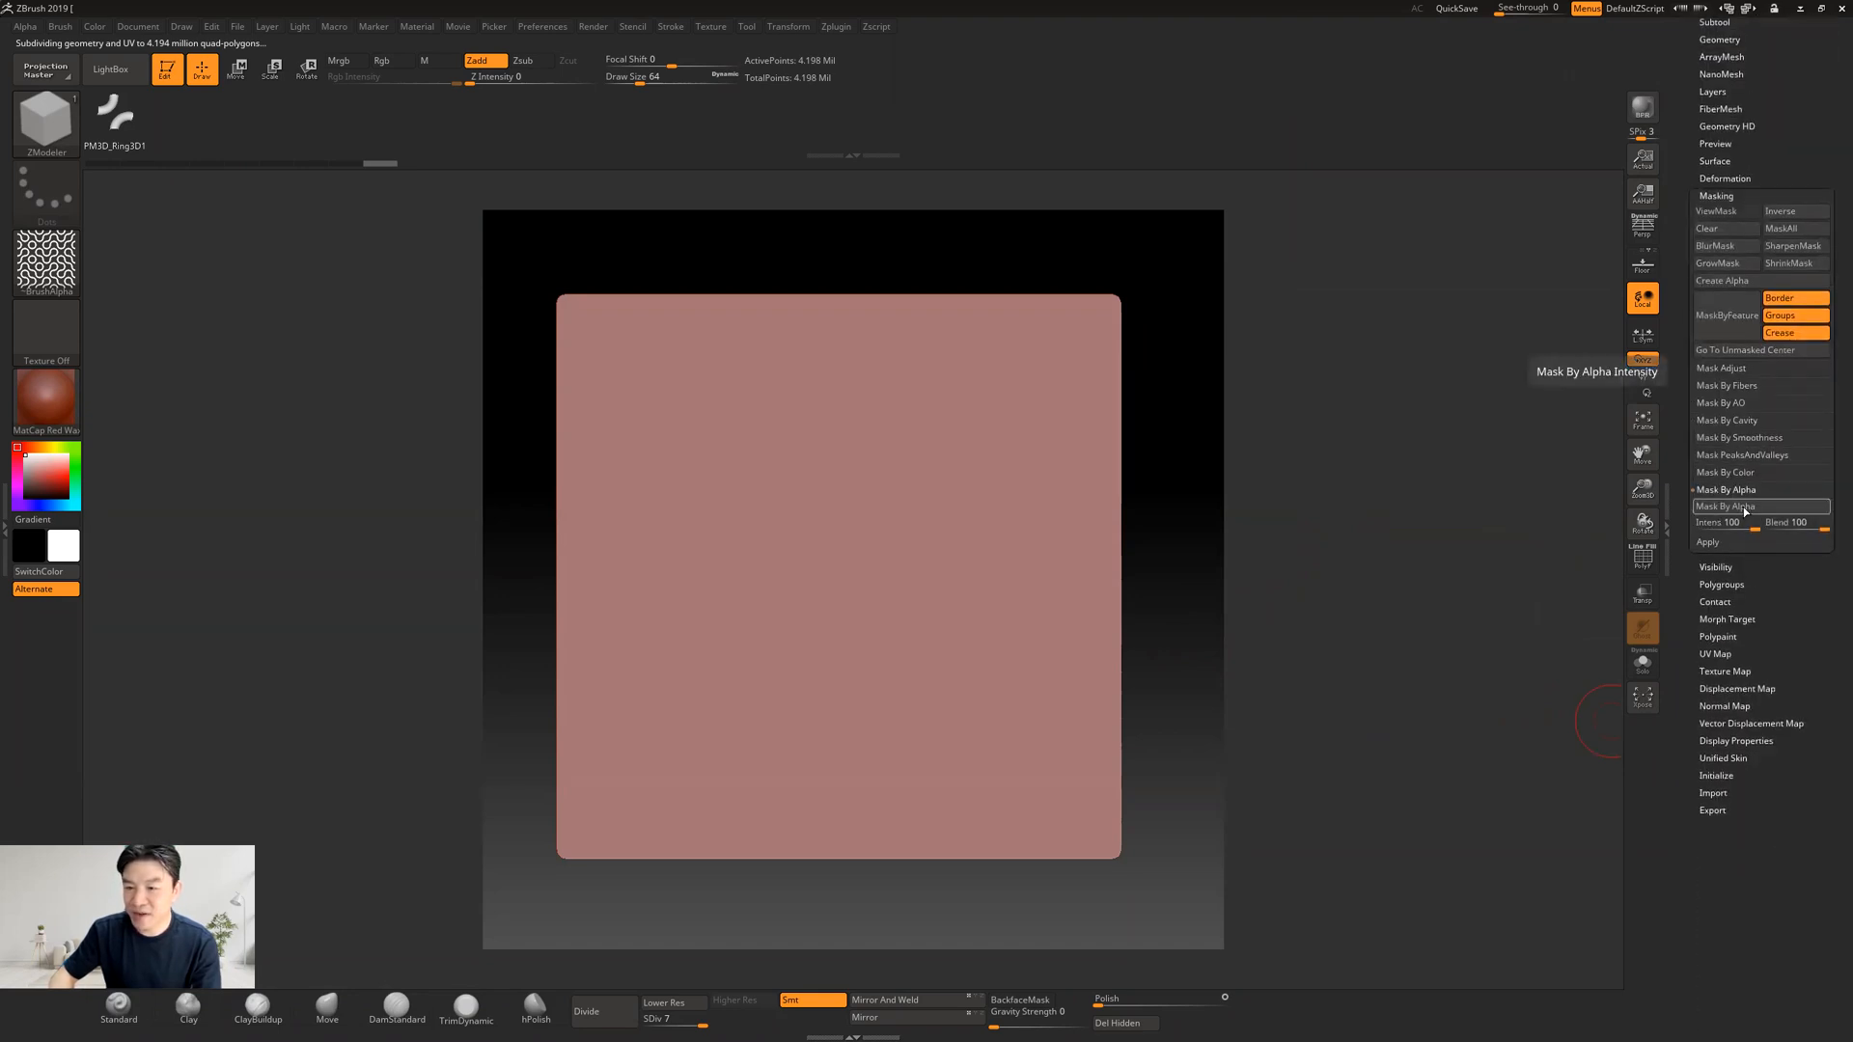
{"action": "left_click", "coordinate": [1741, 510]}
{"action": "mouse_move", "coordinate": [1247, 585]}
{"action": "left_mouse_down"}
{"action": "mouse_move", "coordinate": [1263, 555]}
{"action": "mouse_move", "coordinate": [1084, 489]}
{"action": "mouse_move", "coordinate": [1270, 549]}
{"action": "mouse_move", "coordinate": [1100, 522]}
{"action": "left_mouse_up"}
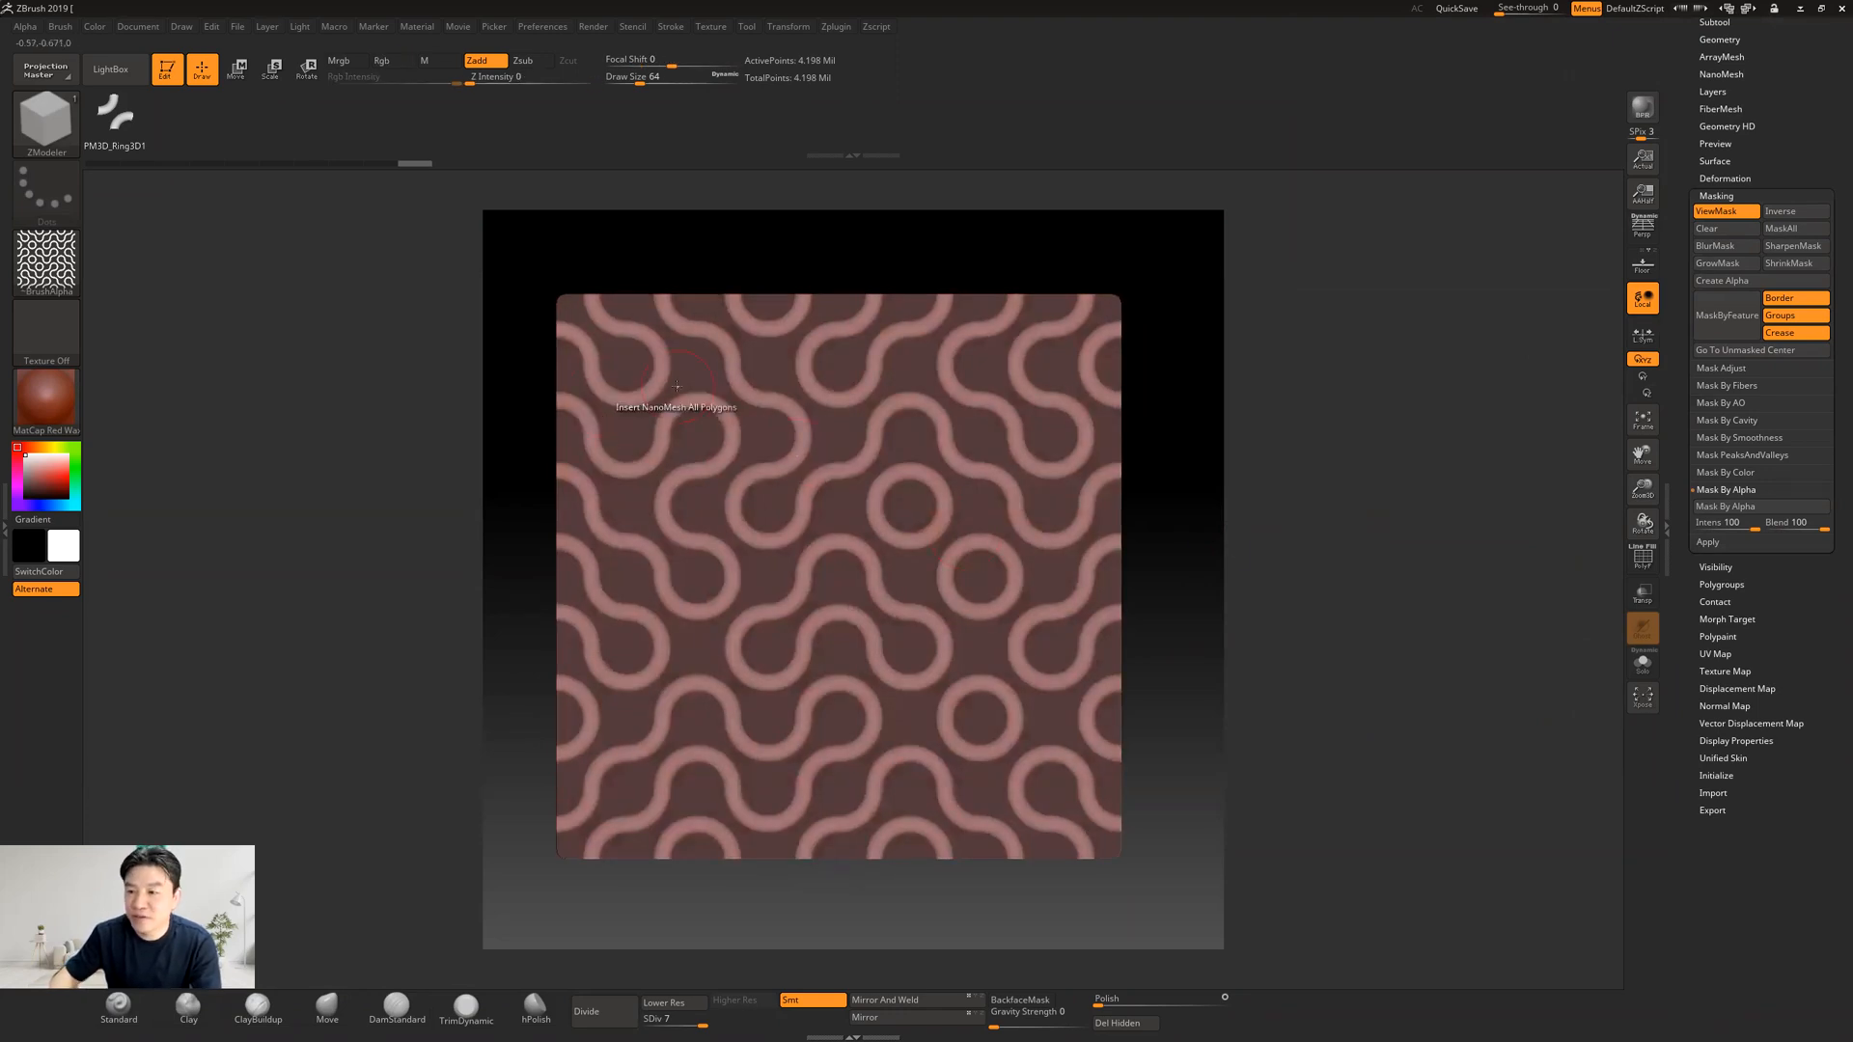
Step: Raise the unmasked arcs about 0.028 out of the plane with the Move gizmo and return to Draw mode
{"action": "left_click", "coordinate": [240, 69]}
{"action": "left_click_drag", "start_coordinate": [1213, 405], "coordinate": [1225, 501]}
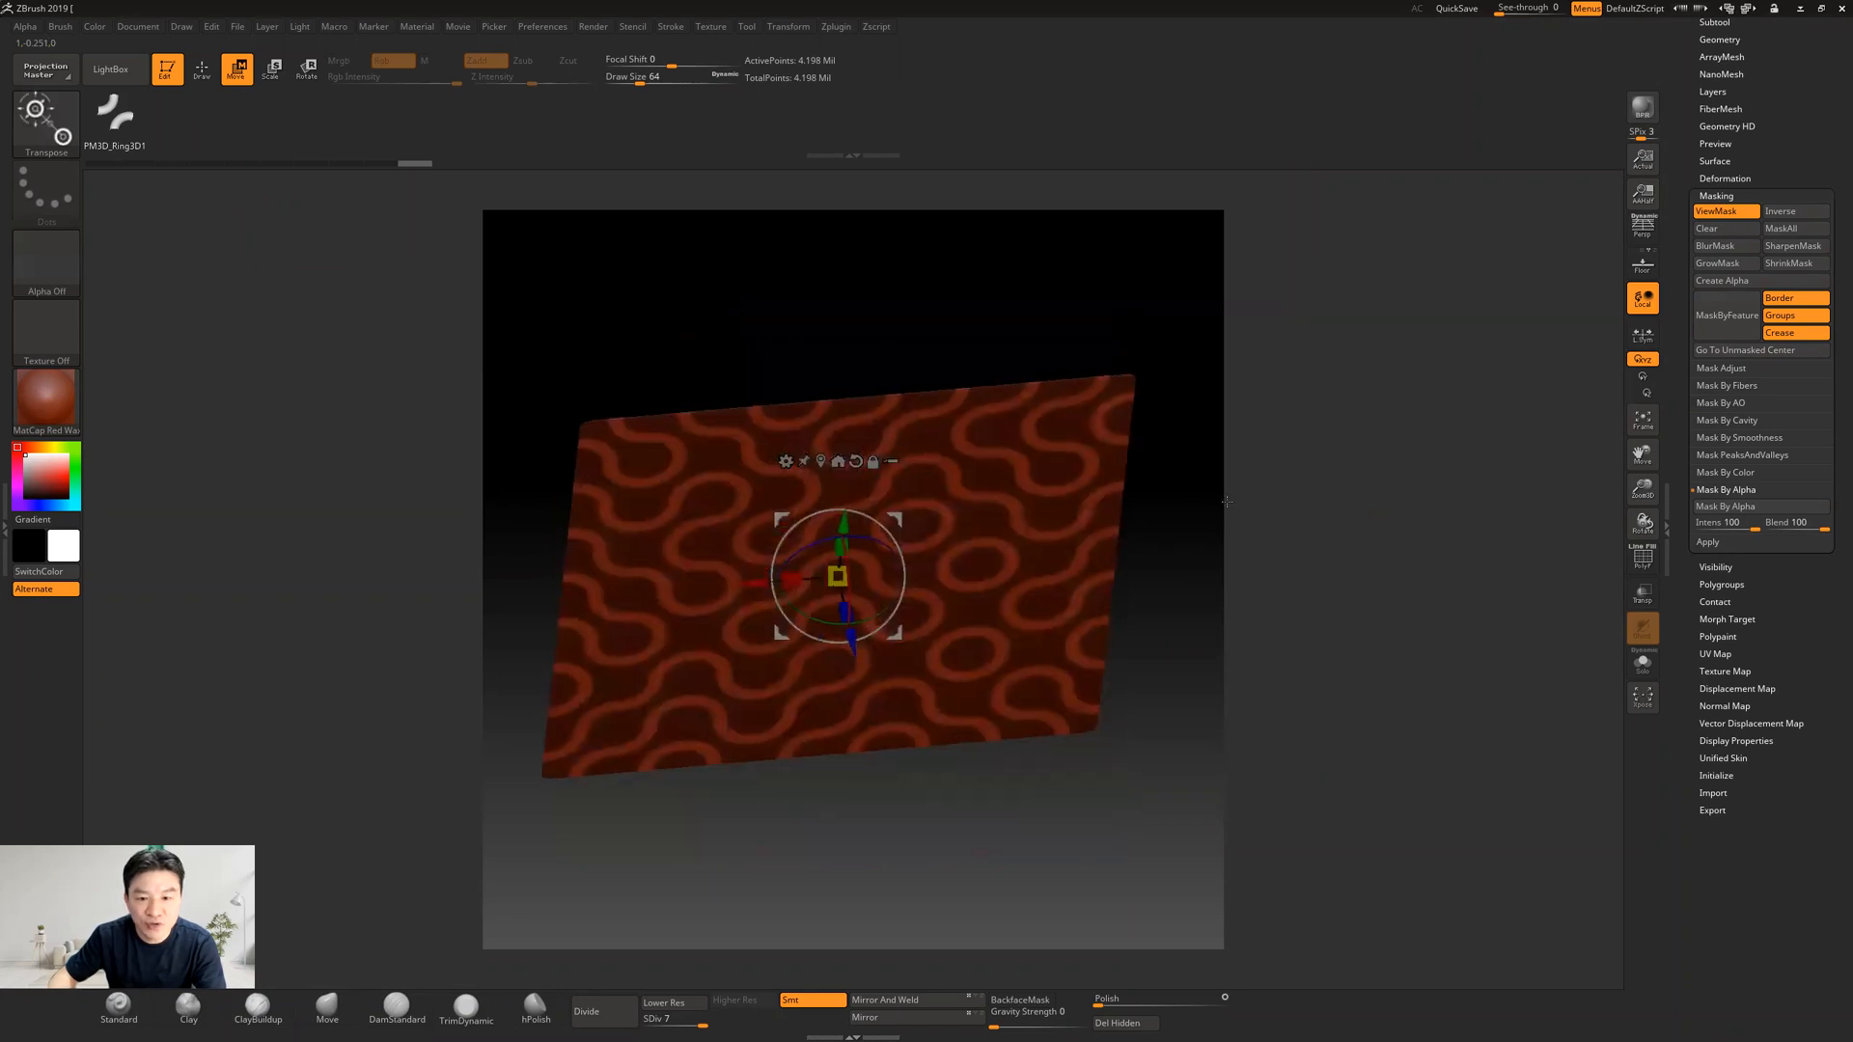
{"action": "left_click_drag", "start_coordinate": [853, 644], "coordinate": [863, 662]}
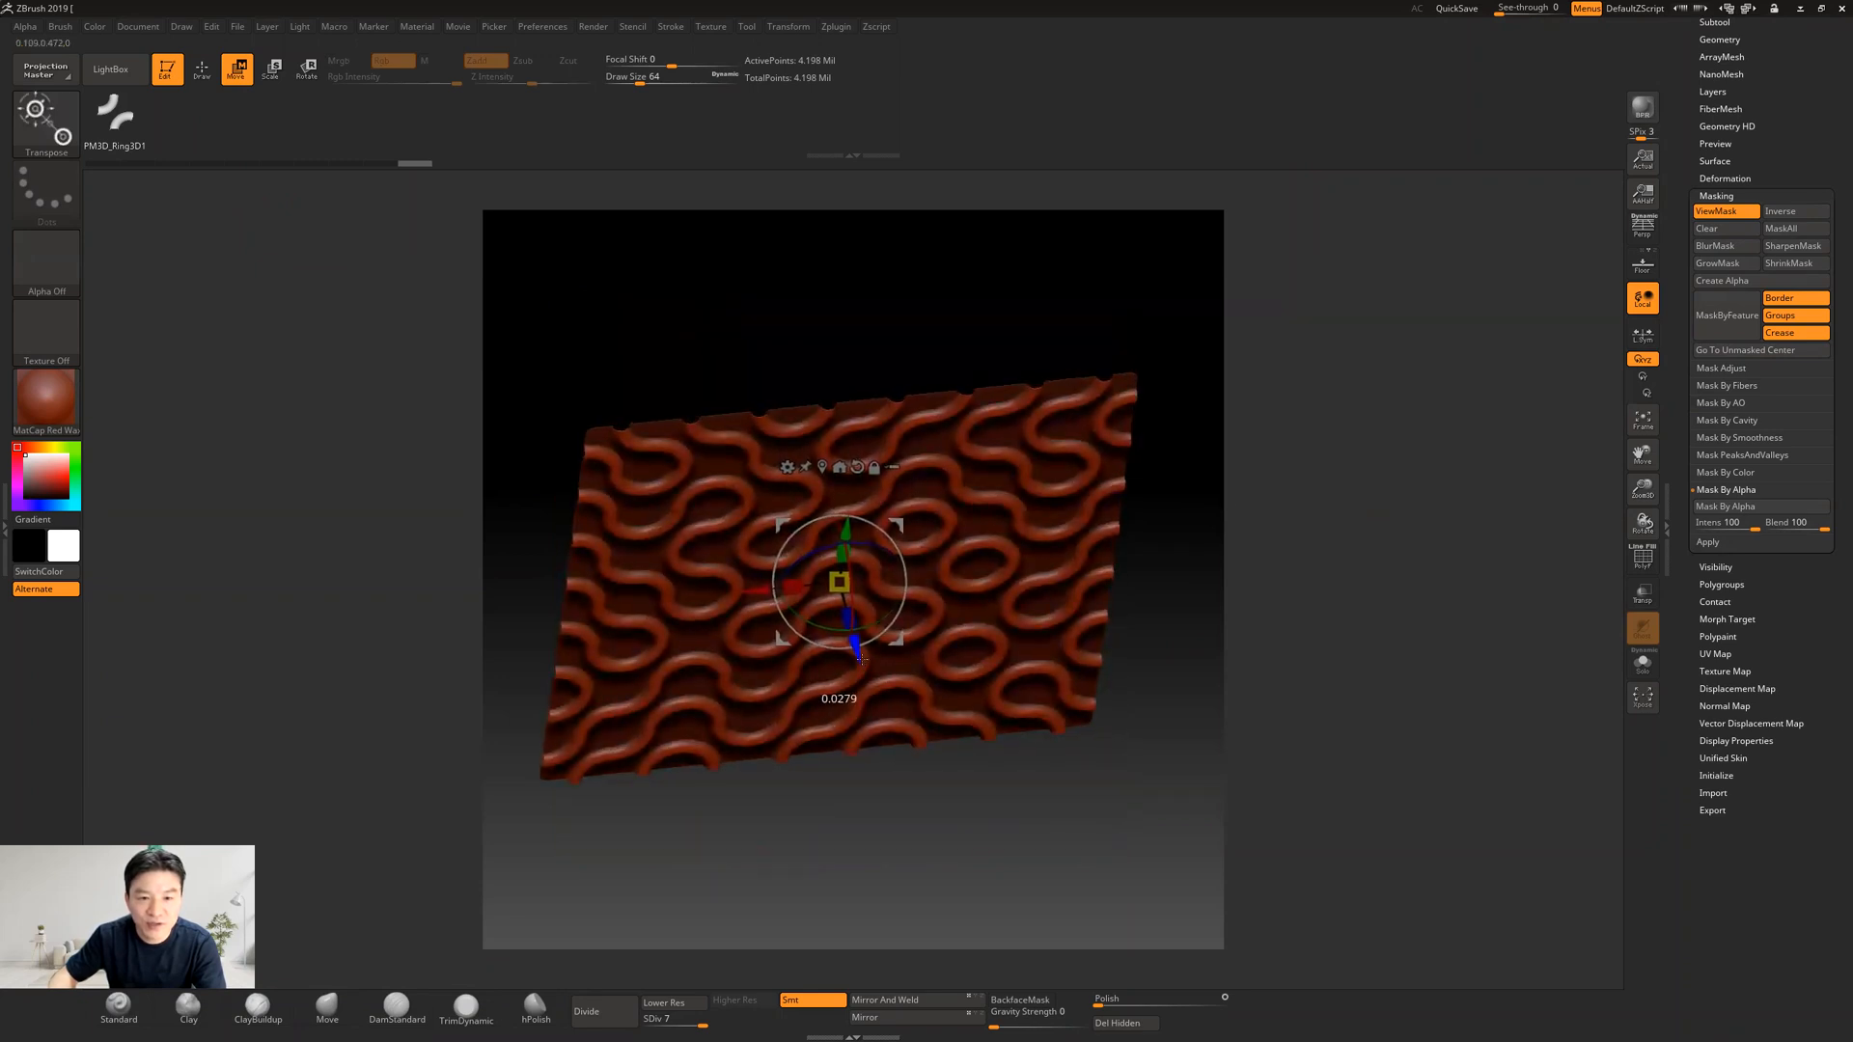
{"action": "left_click_drag", "start_coordinate": [1283, 607], "coordinate": [1250, 576], "text": "shift"}
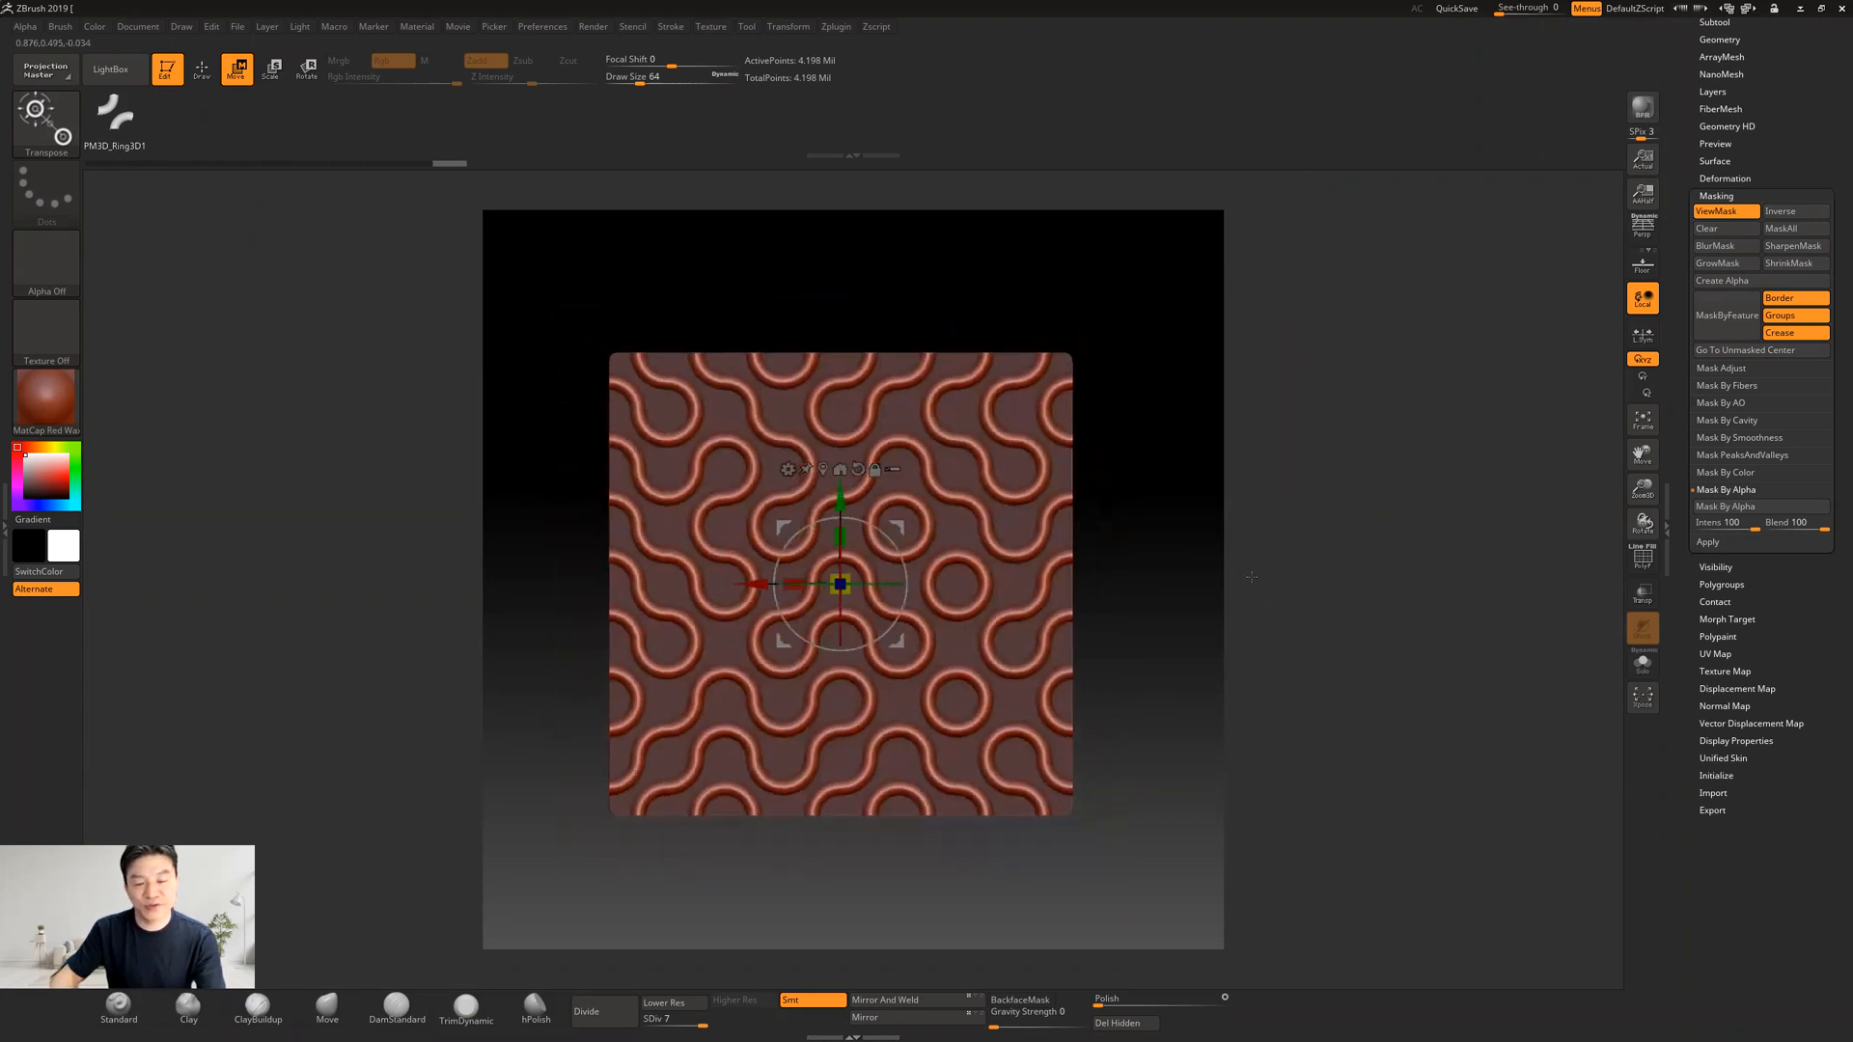
{"action": "key", "text": "q"}
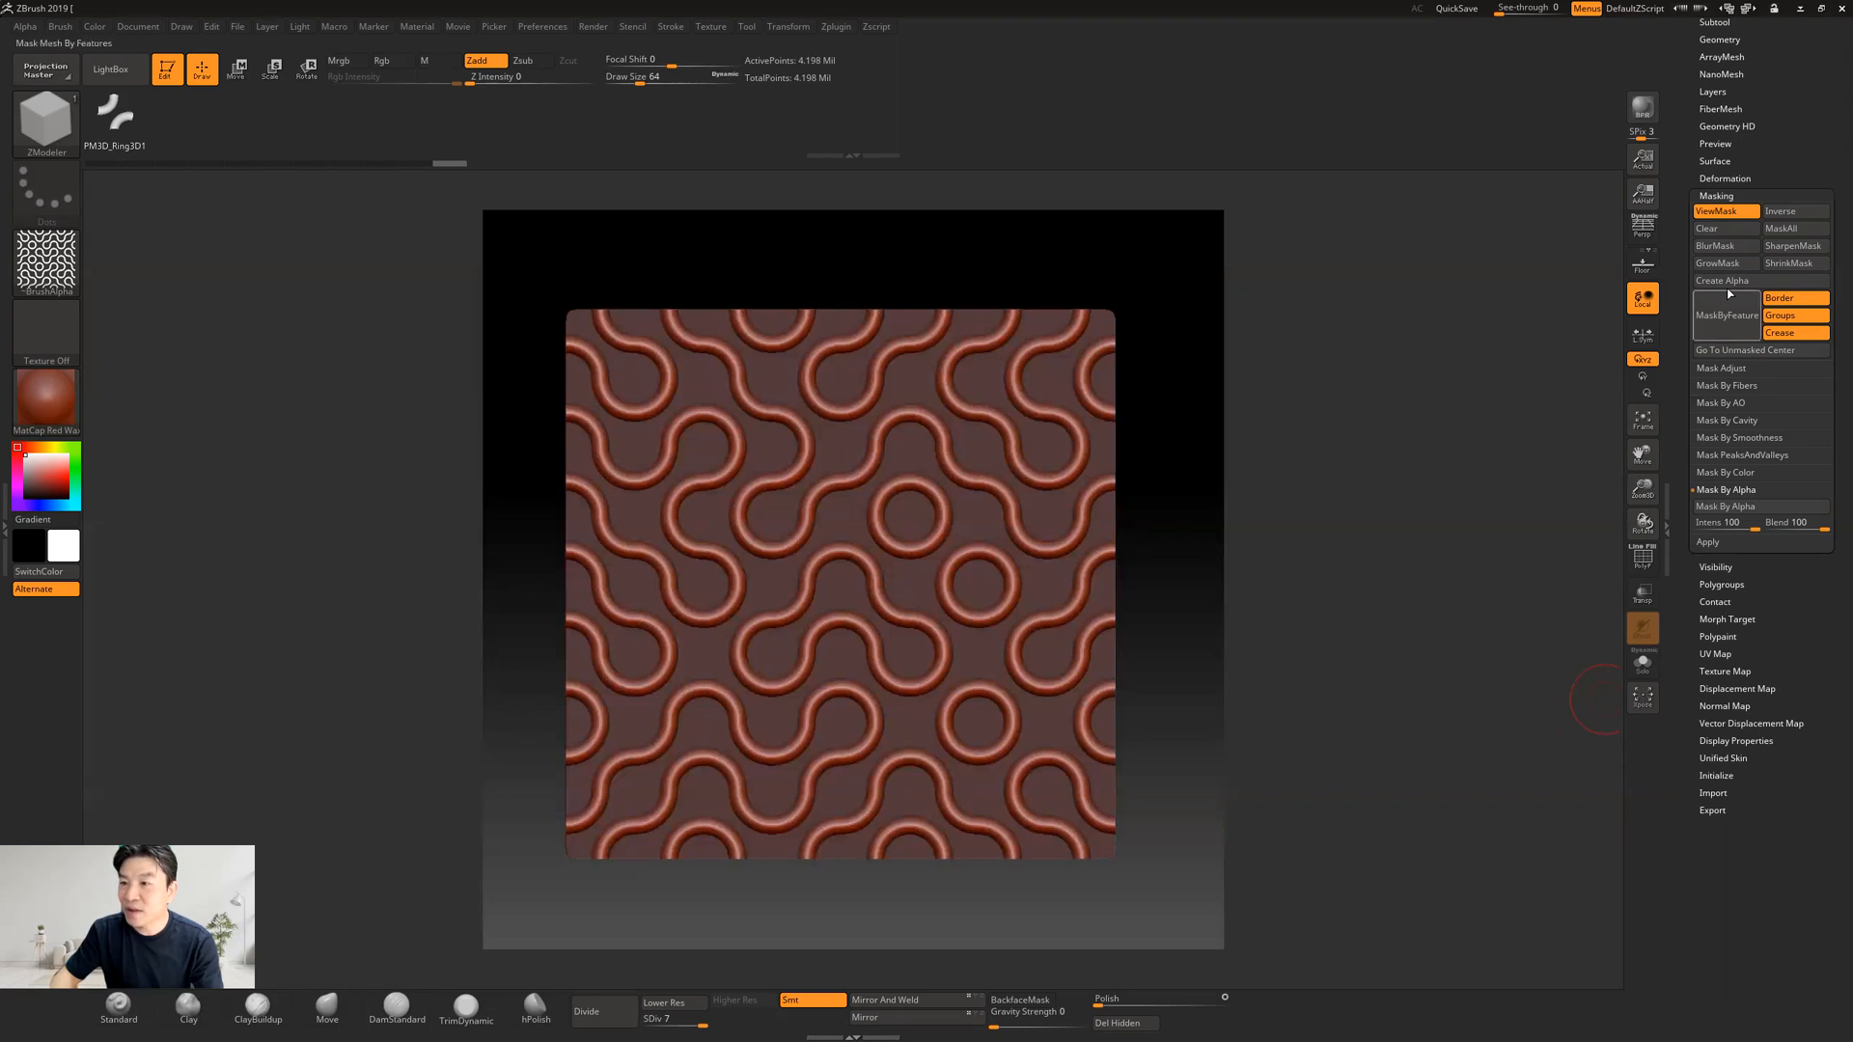
Step: Try hiding the plane's unmasked arcs with HidePt and restore the full mesh's visibility
{"action": "left_click", "coordinate": [1717, 196]}
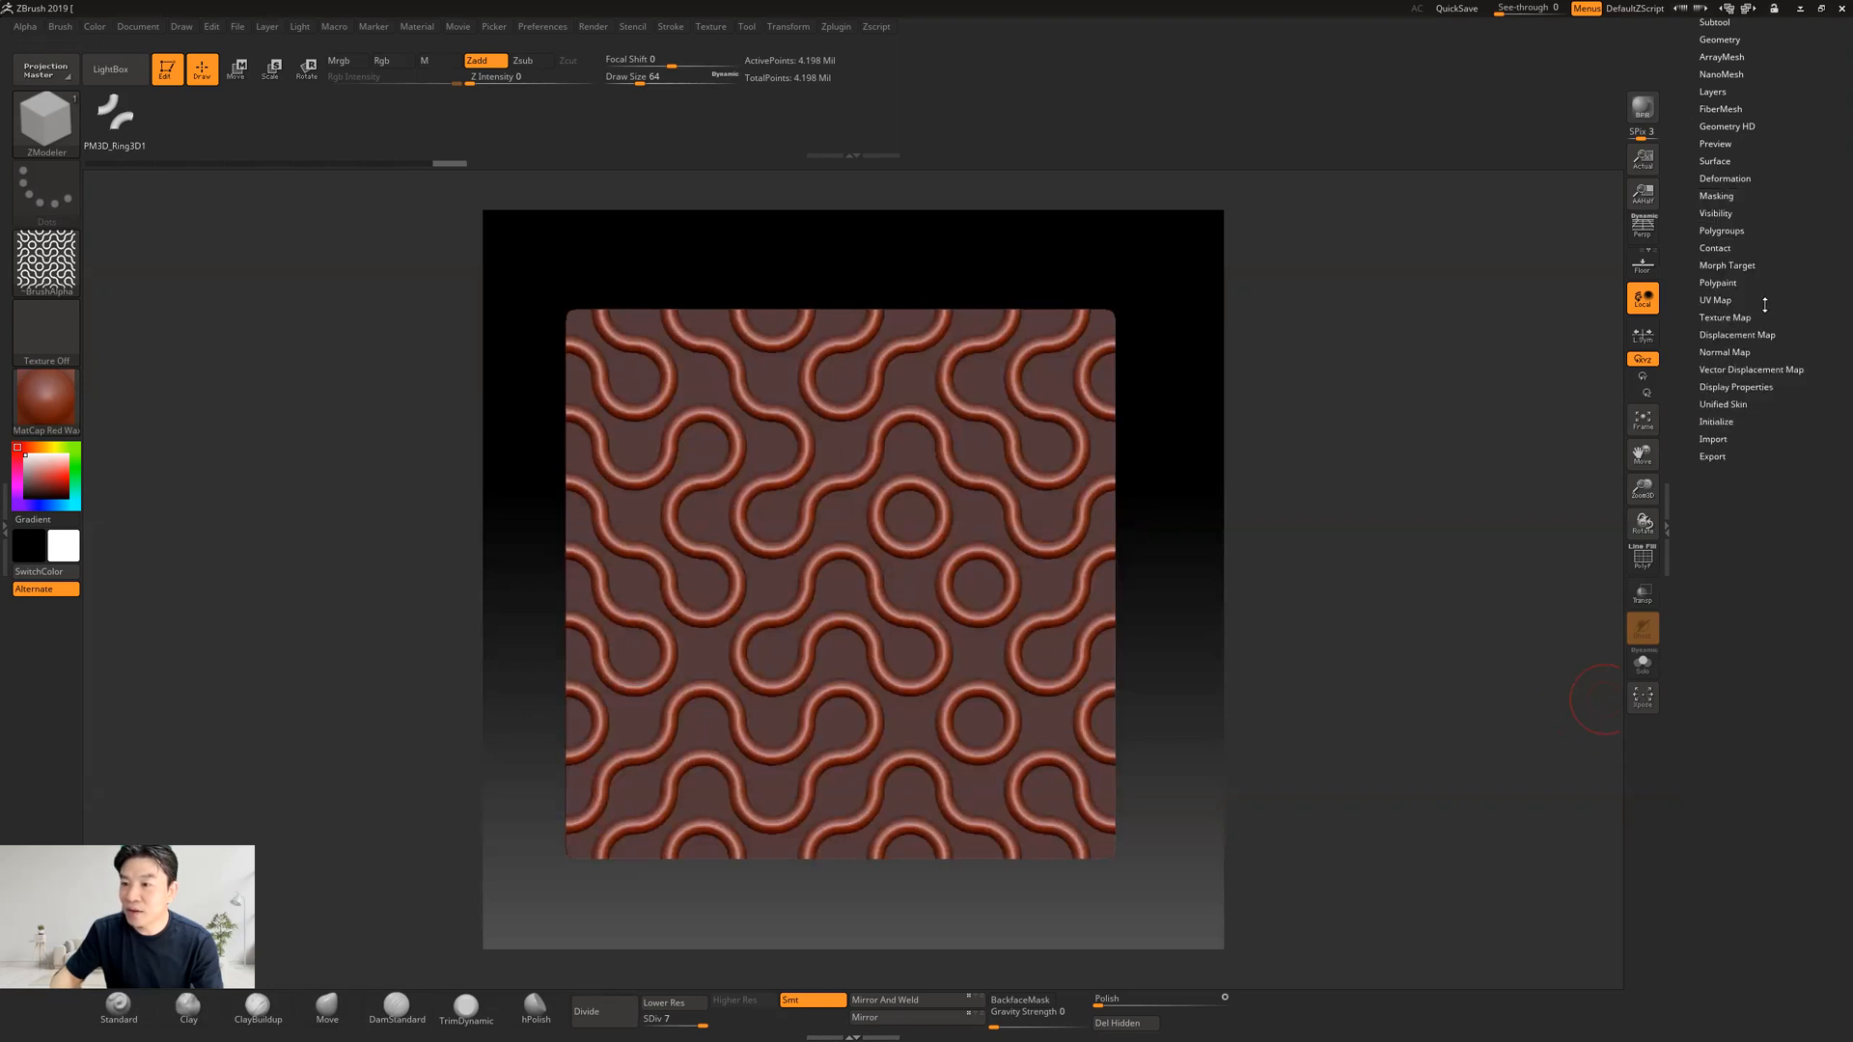
{"action": "left_click_drag", "start_coordinate": [1799, 474], "coordinate": [1786, 570]}
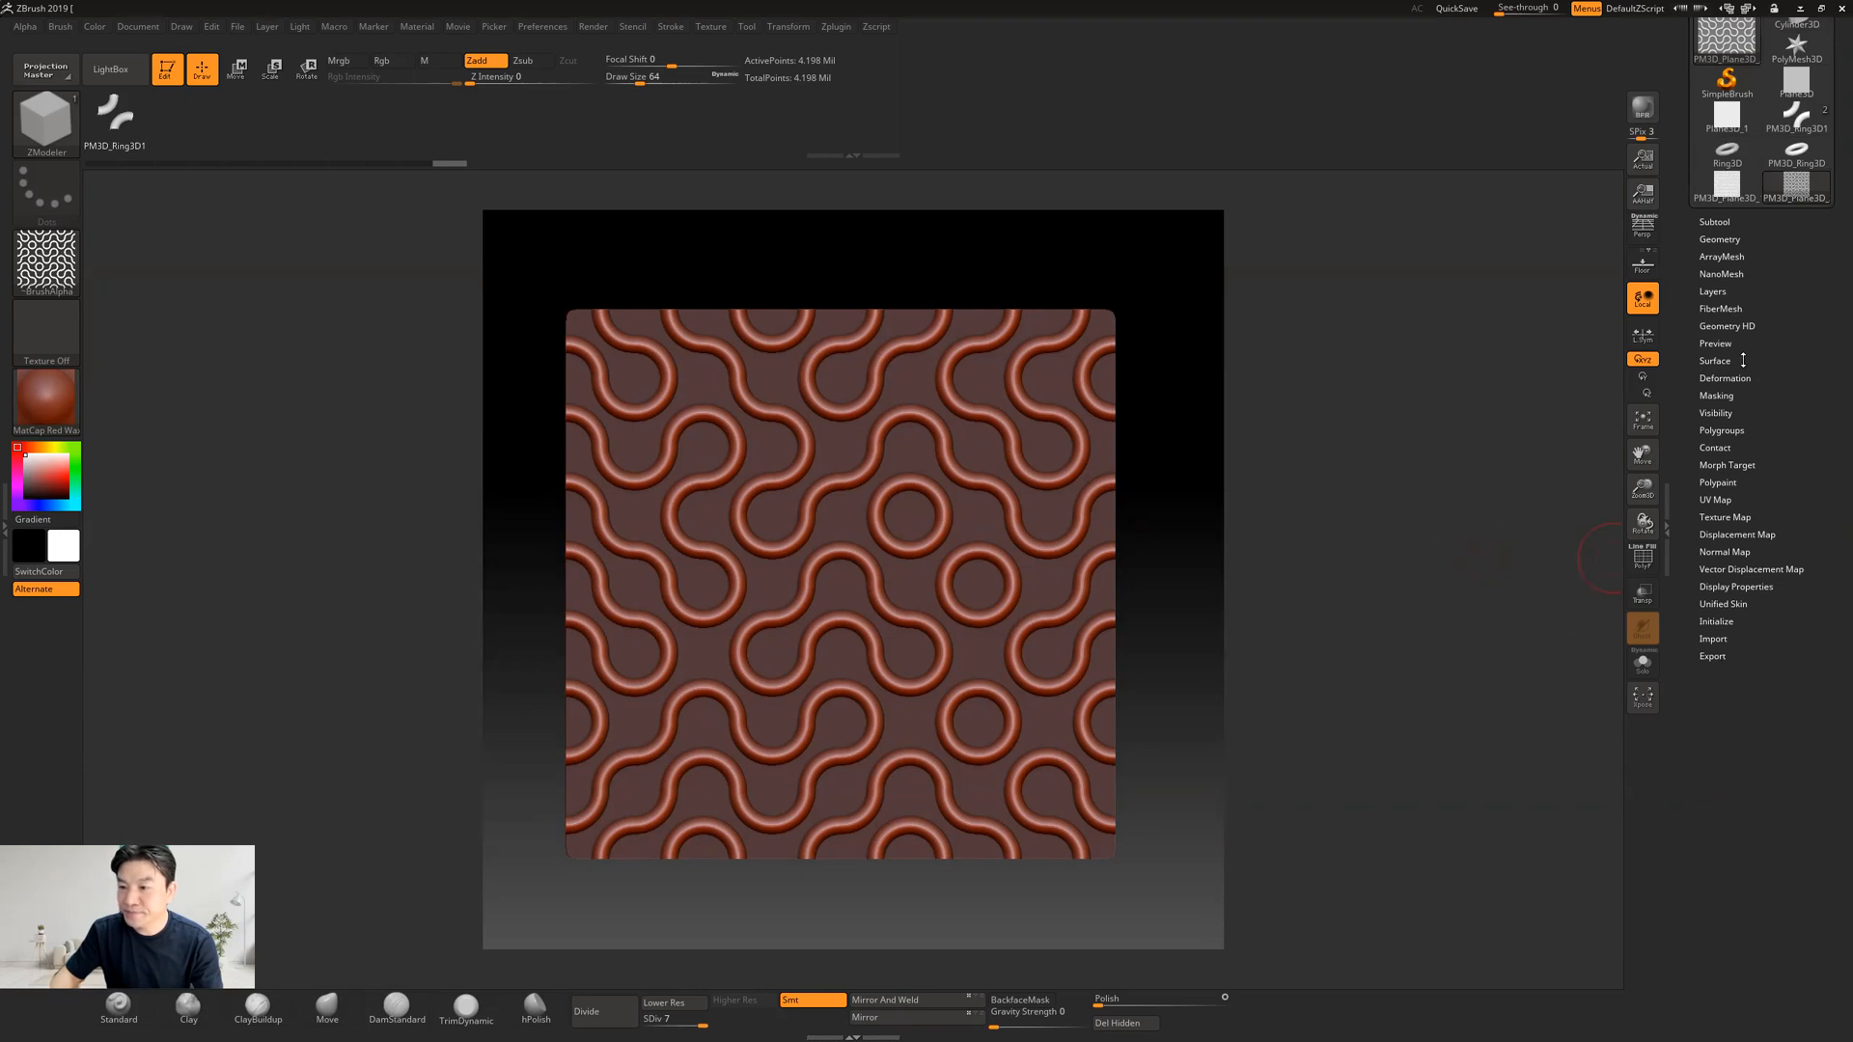
{"action": "left_click", "coordinate": [1713, 413]}
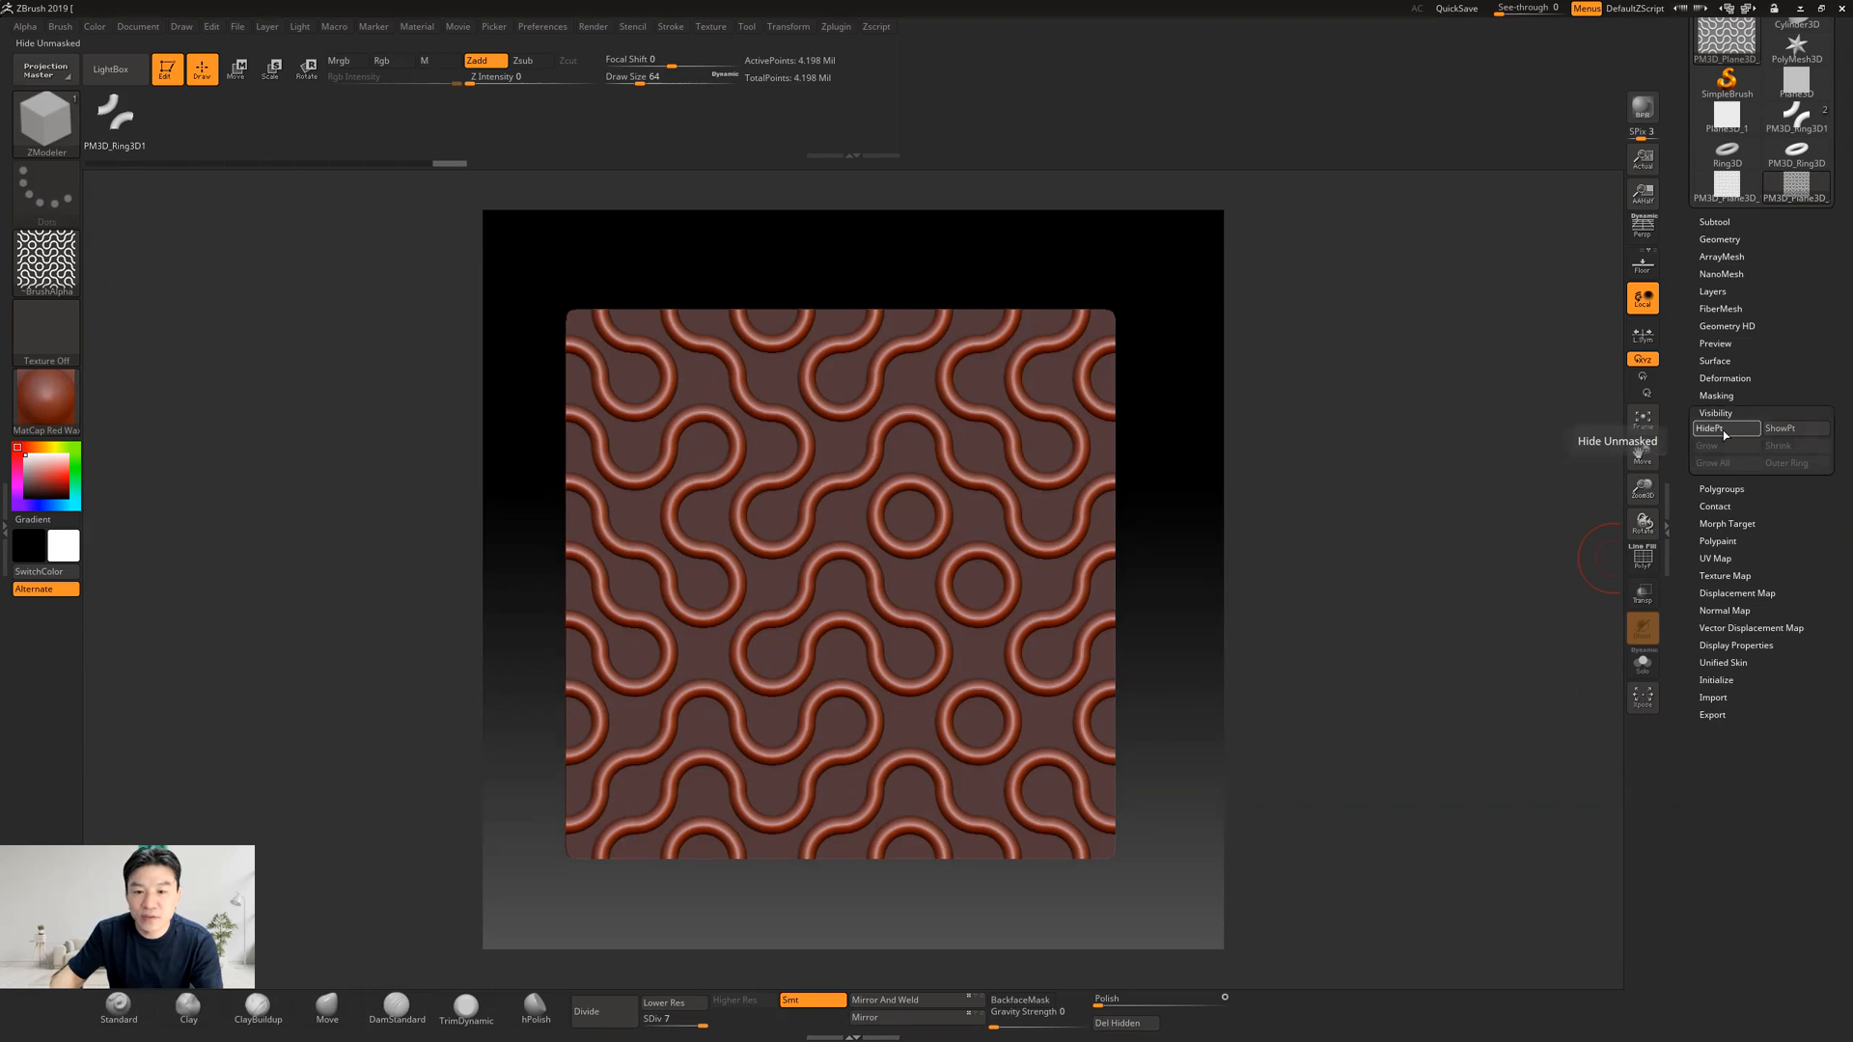
{"action": "left_click", "coordinate": [1725, 429]}
{"action": "left_click", "coordinate": [1728, 435]}
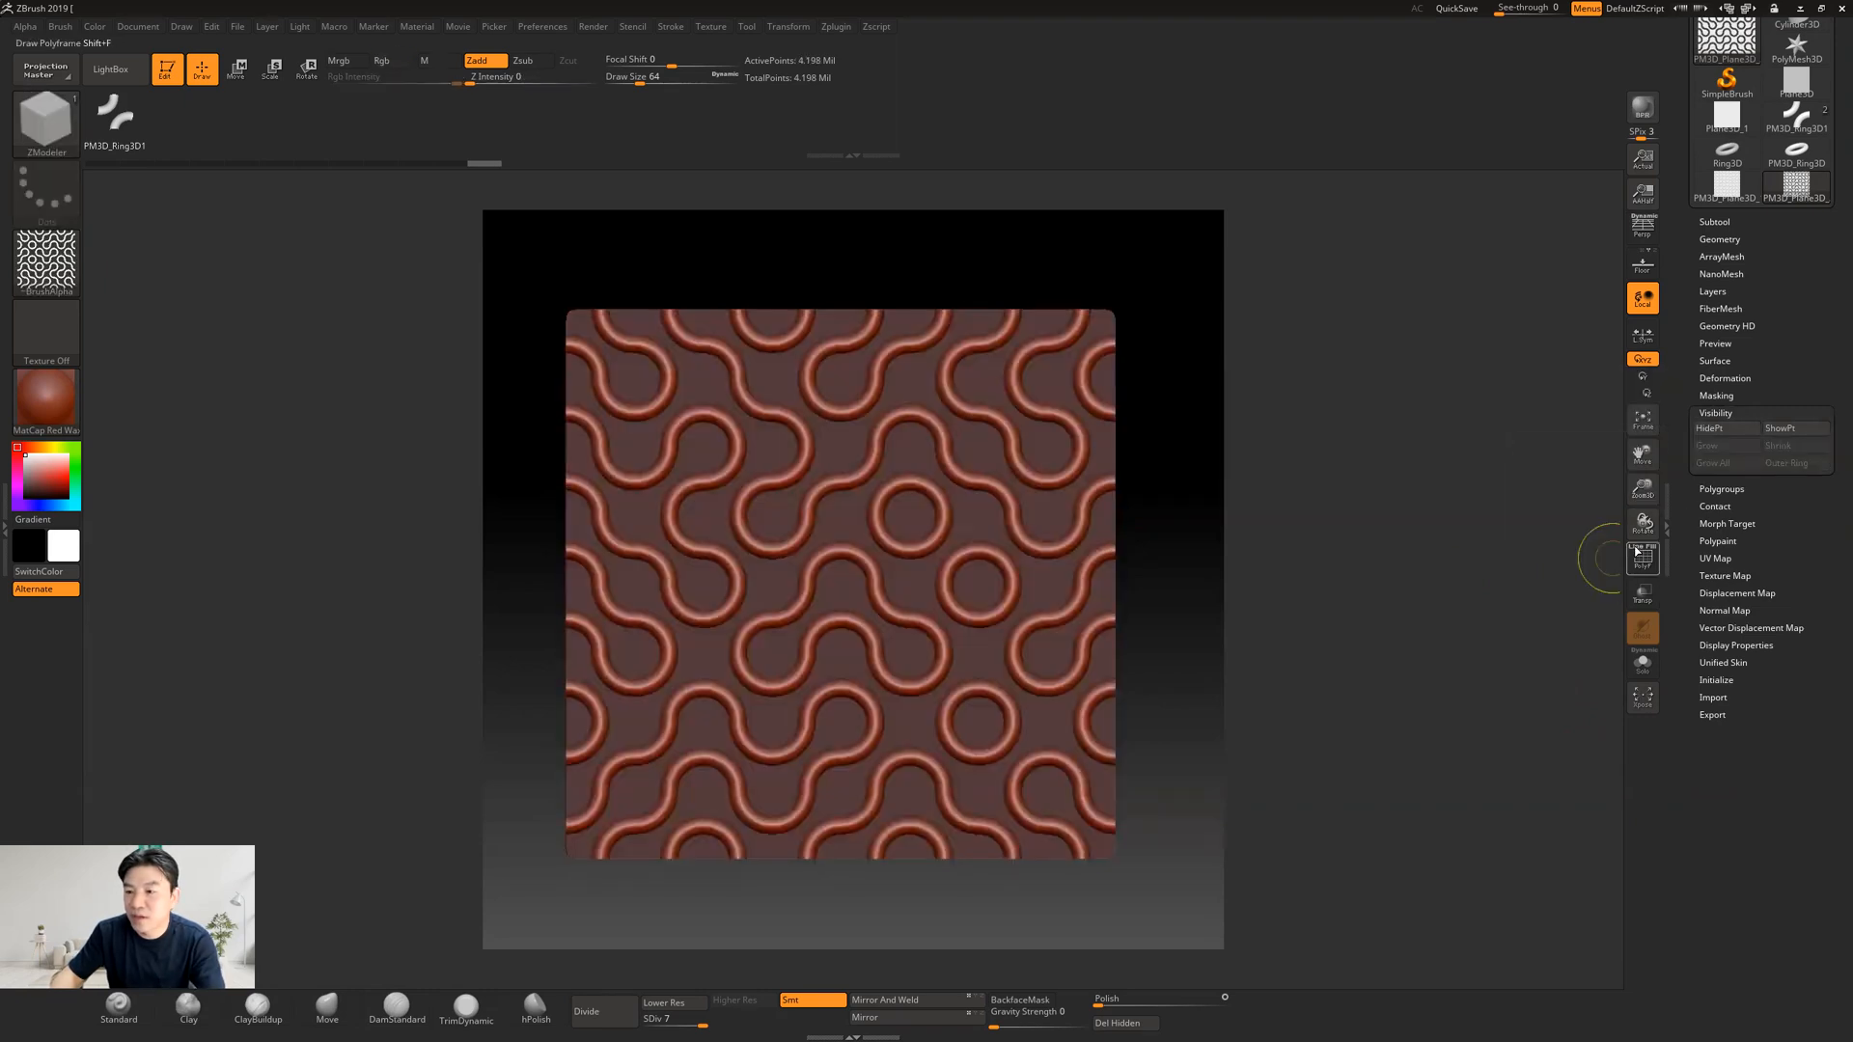
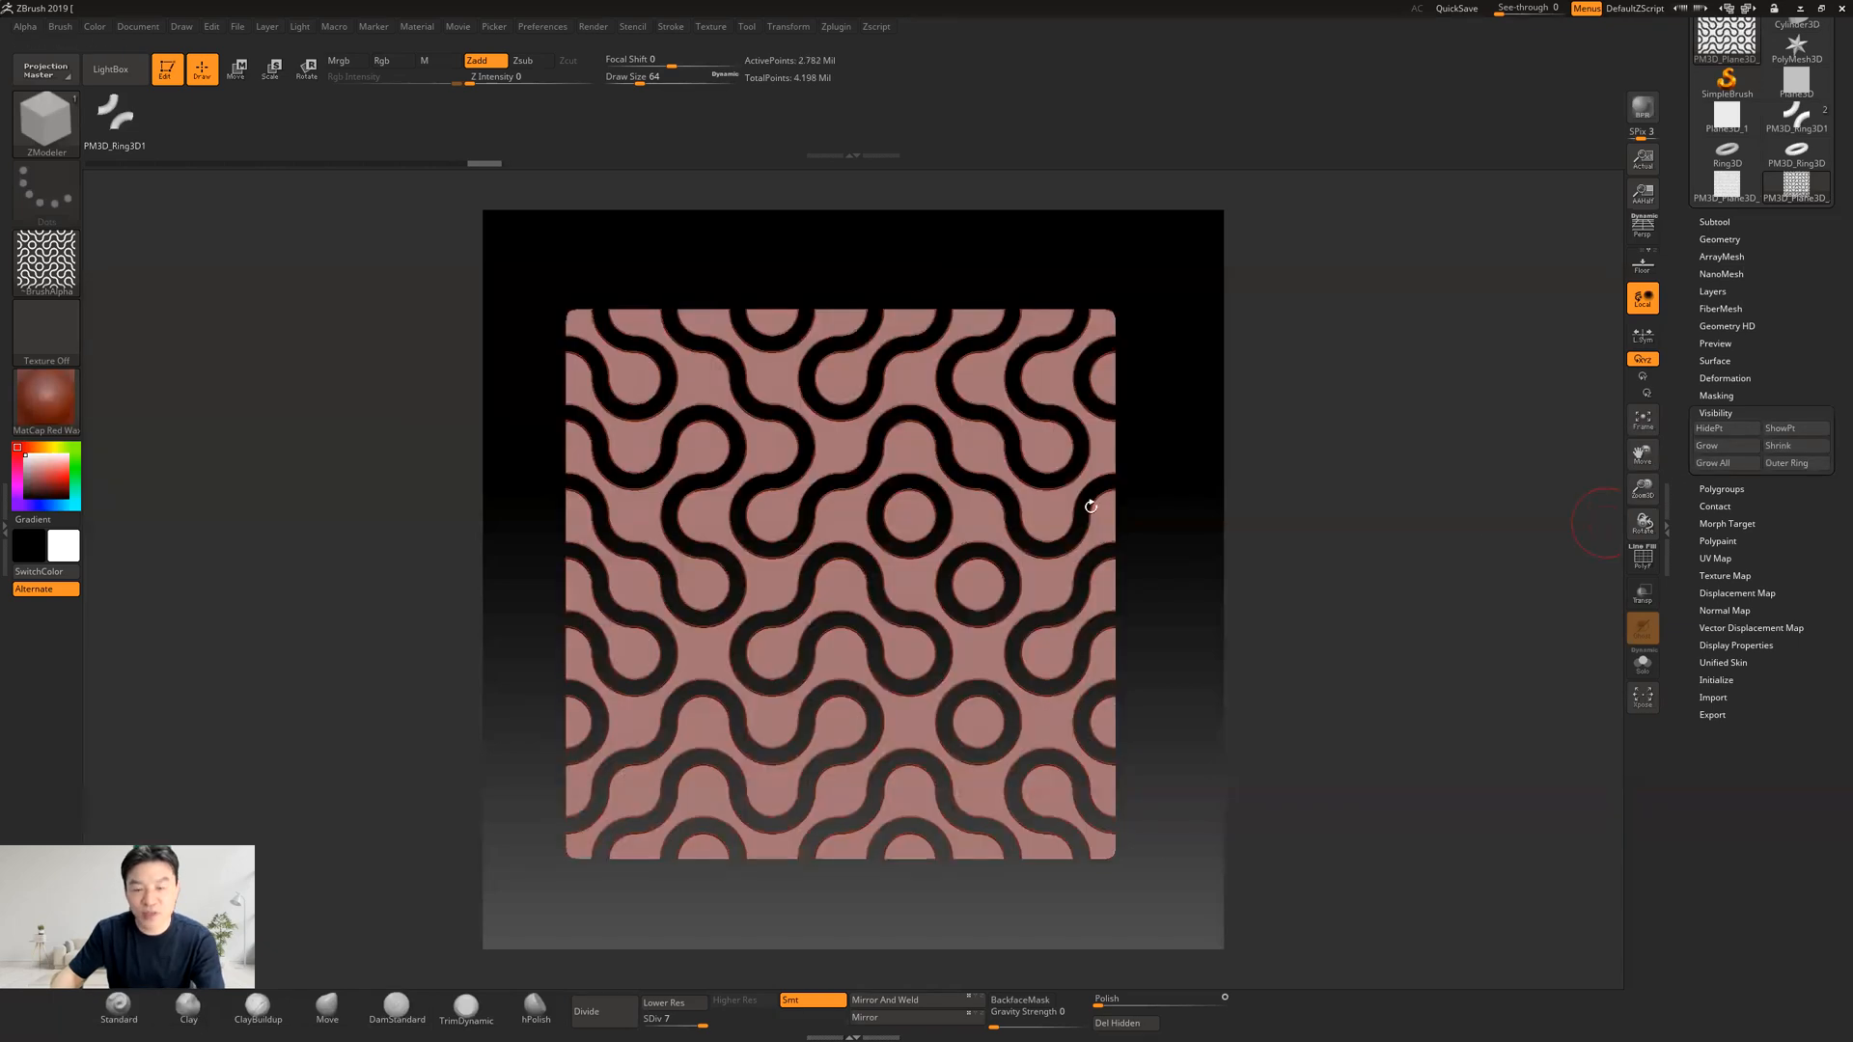
{"action": "left_click_drag", "start_coordinate": [1133, 489], "coordinate": [1170, 531]}
{"action": "left_click", "coordinate": [1272, 582], "text": "ctrl+shift"}
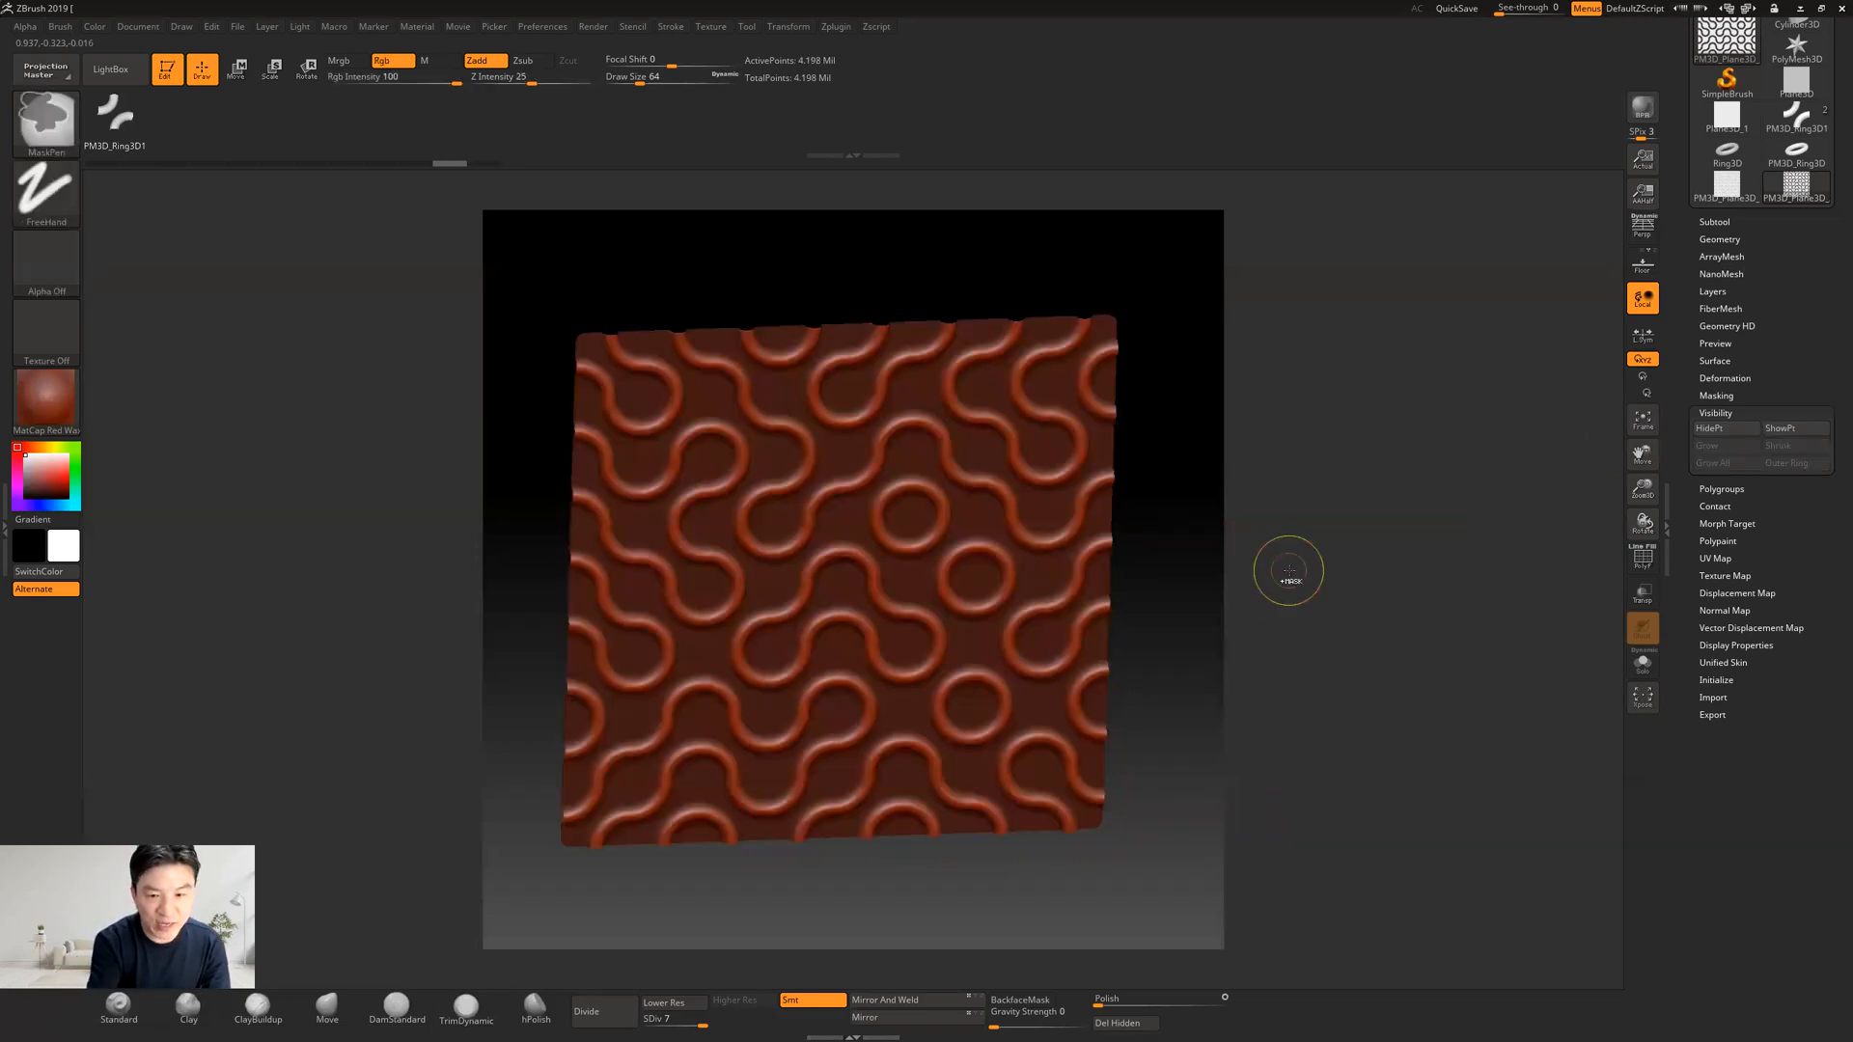
Step: Invert the plane's mask and hide the unmasked background with HidePt, leaving the raised arc pattern in view
{"action": "left_click", "coordinate": [1290, 571], "text": "ctrl"}
{"action": "left_click_drag", "start_coordinate": [1313, 552], "coordinate": [1380, 540]}
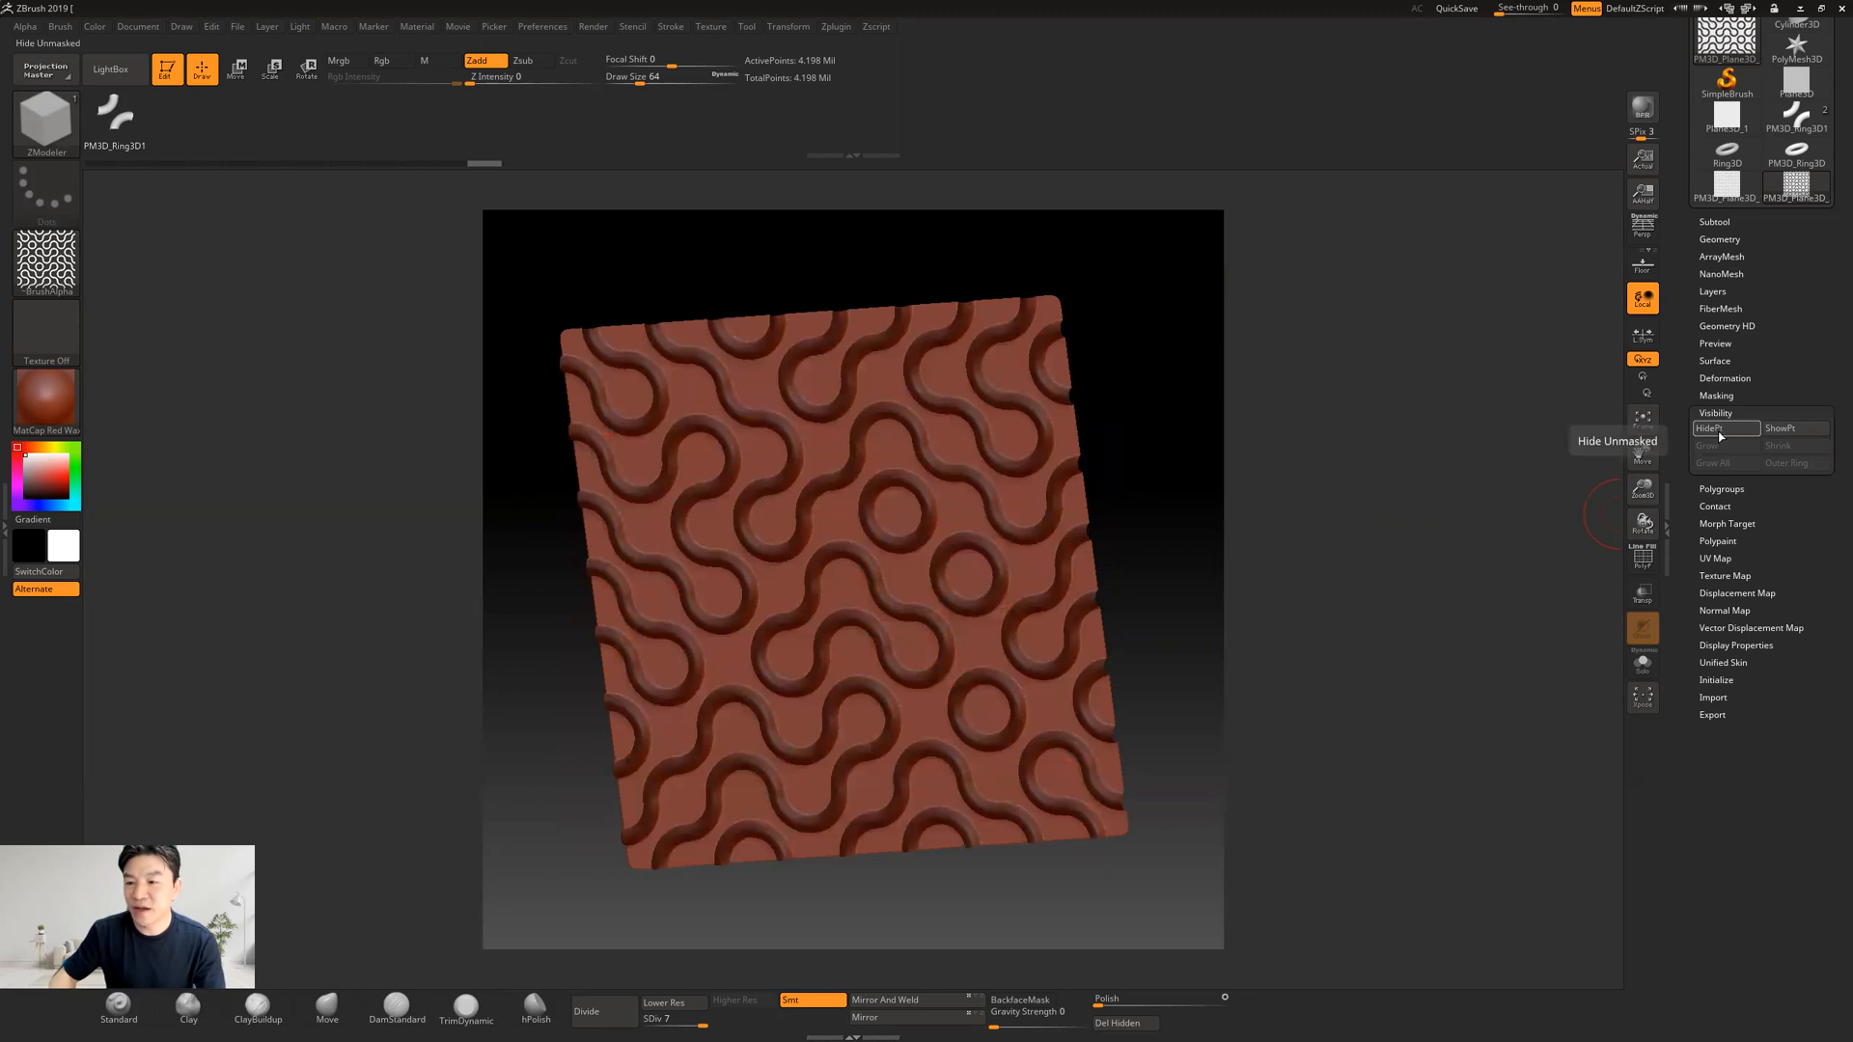
{"action": "left_click", "coordinate": [1720, 431]}
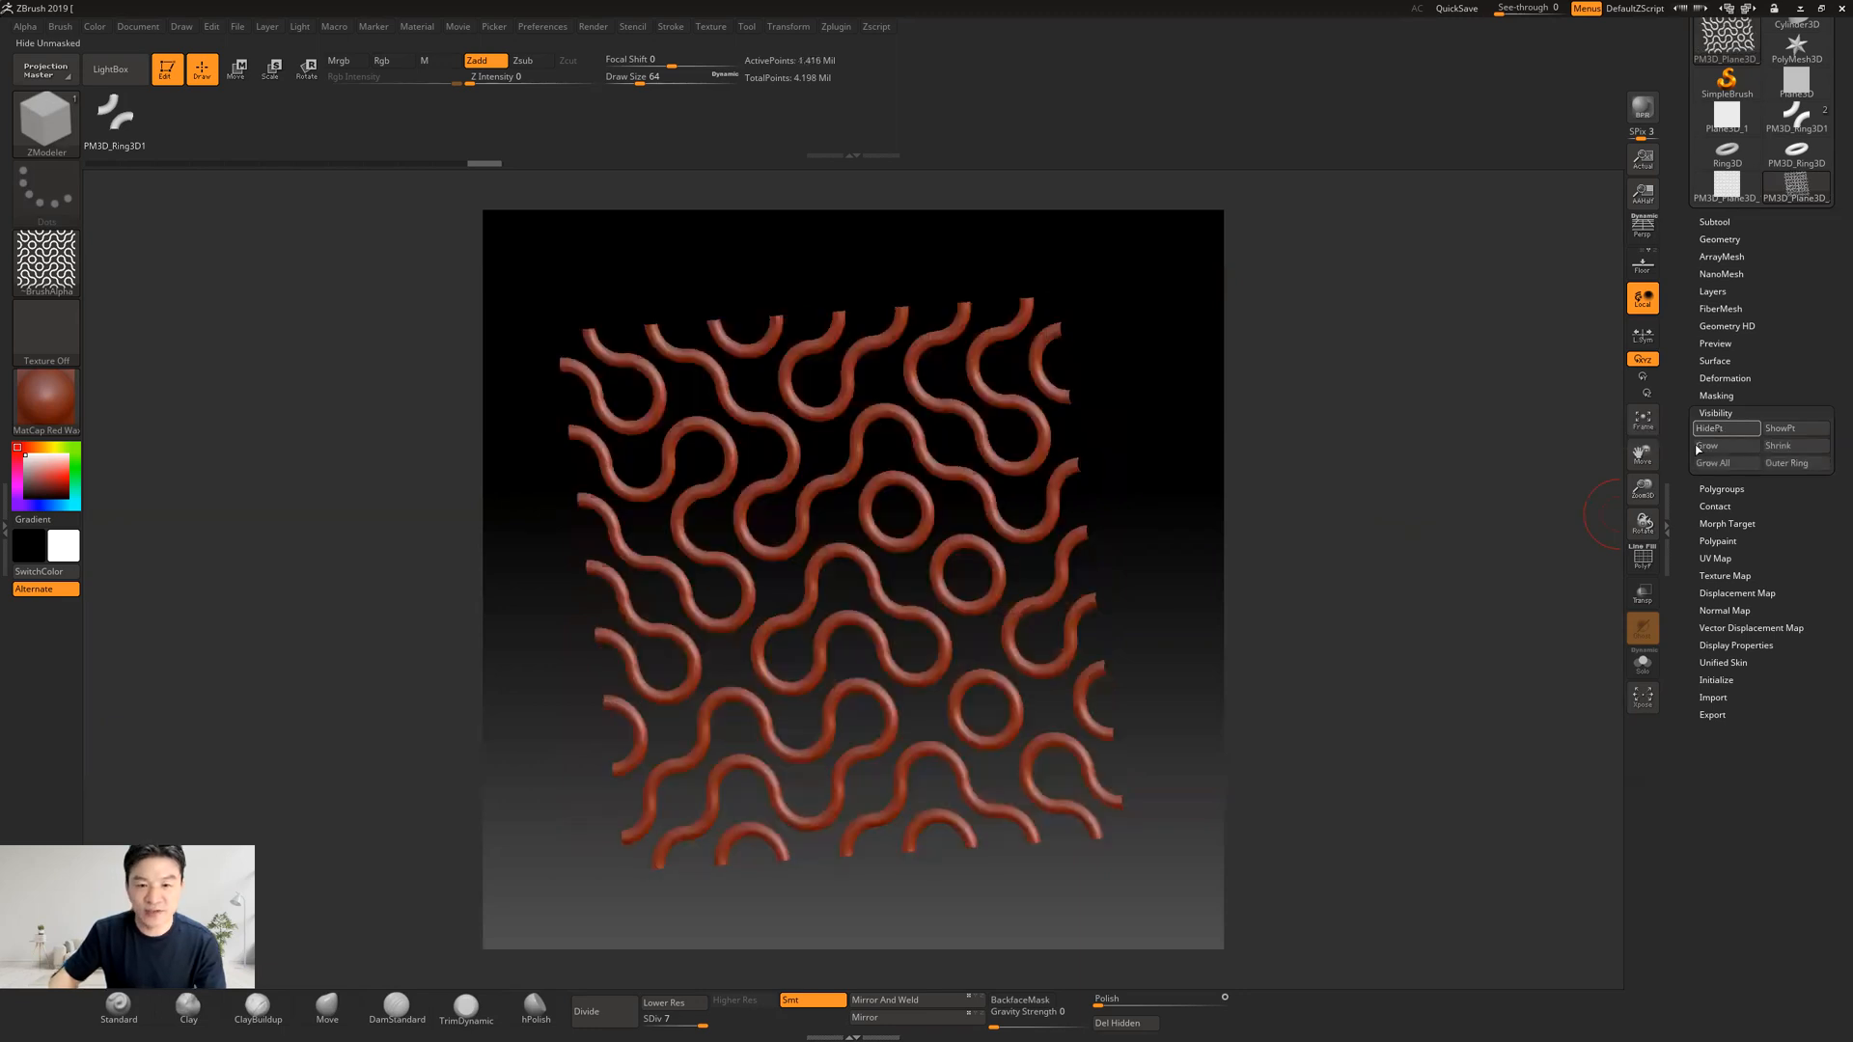
{"action": "left_click_drag", "start_coordinate": [1168, 424], "coordinate": [1222, 430]}
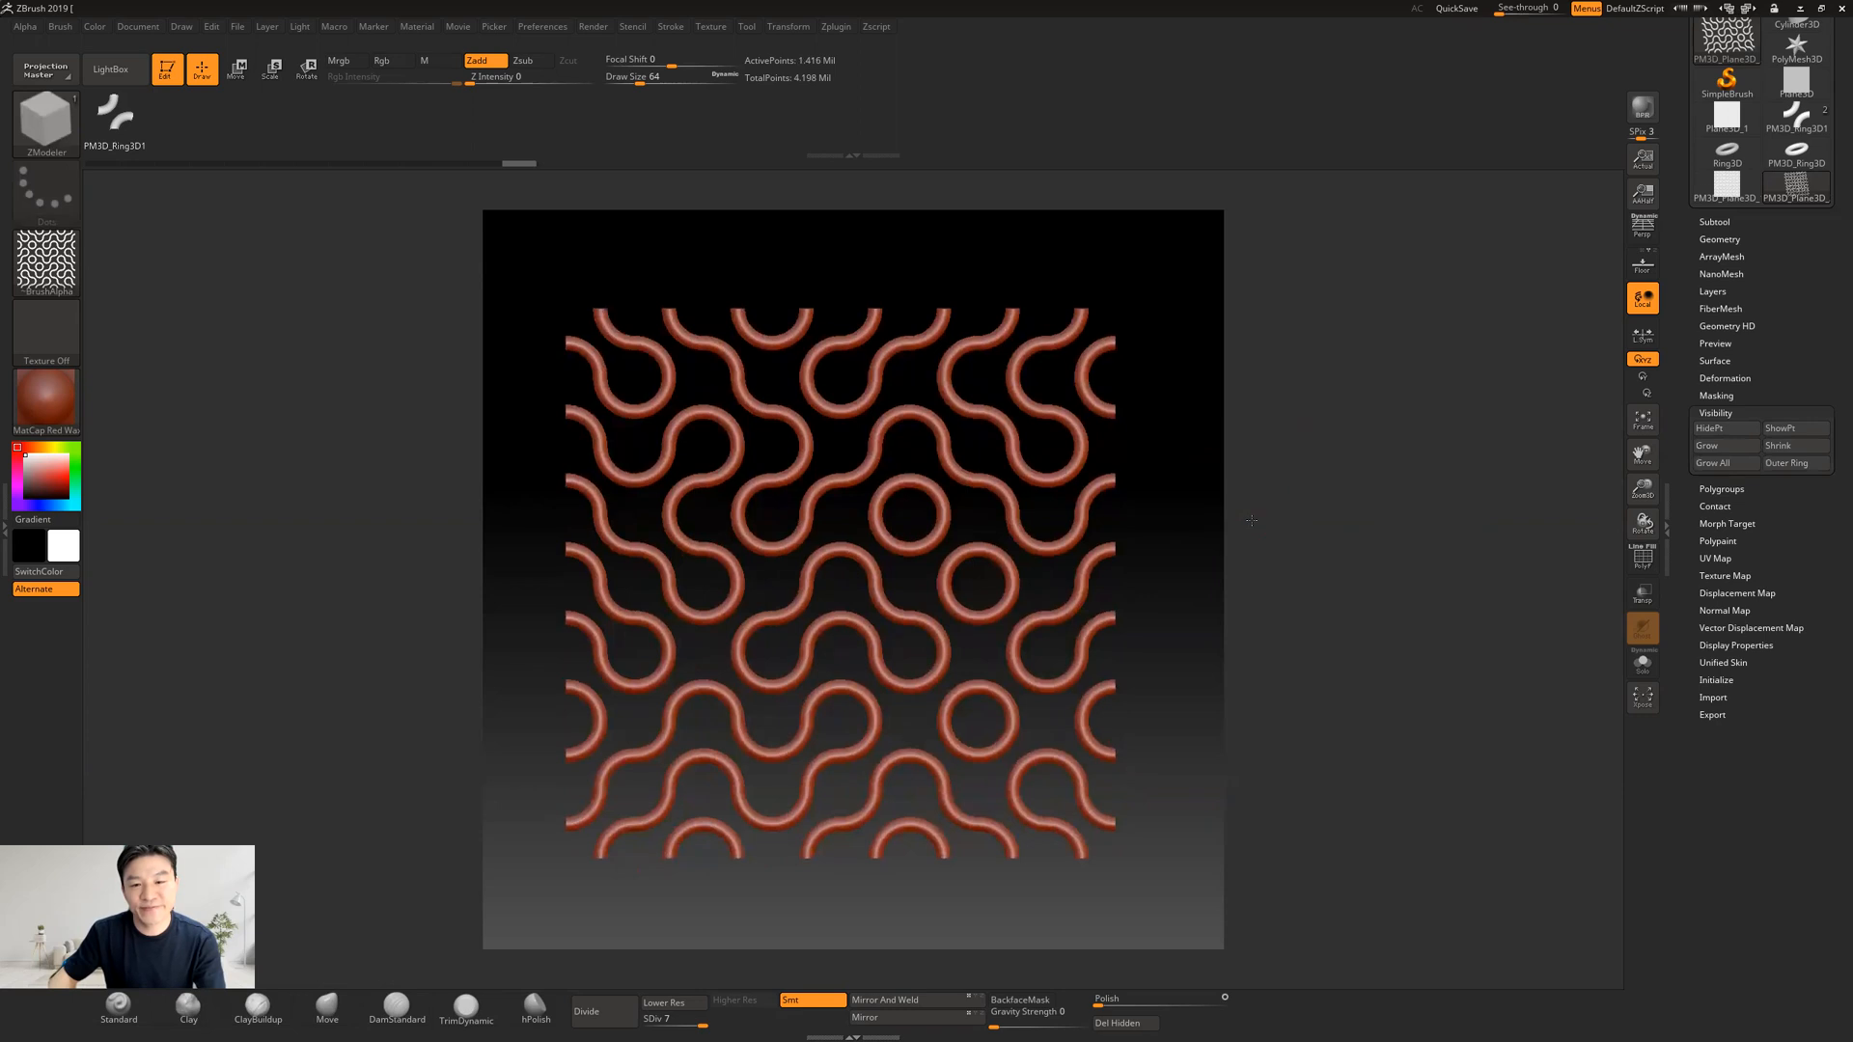
{"action": "right_click_drag", "start_coordinate": [1293, 526], "coordinate": [1421, 567], "text": "ctrl"}
{"action": "key", "text": "f"}
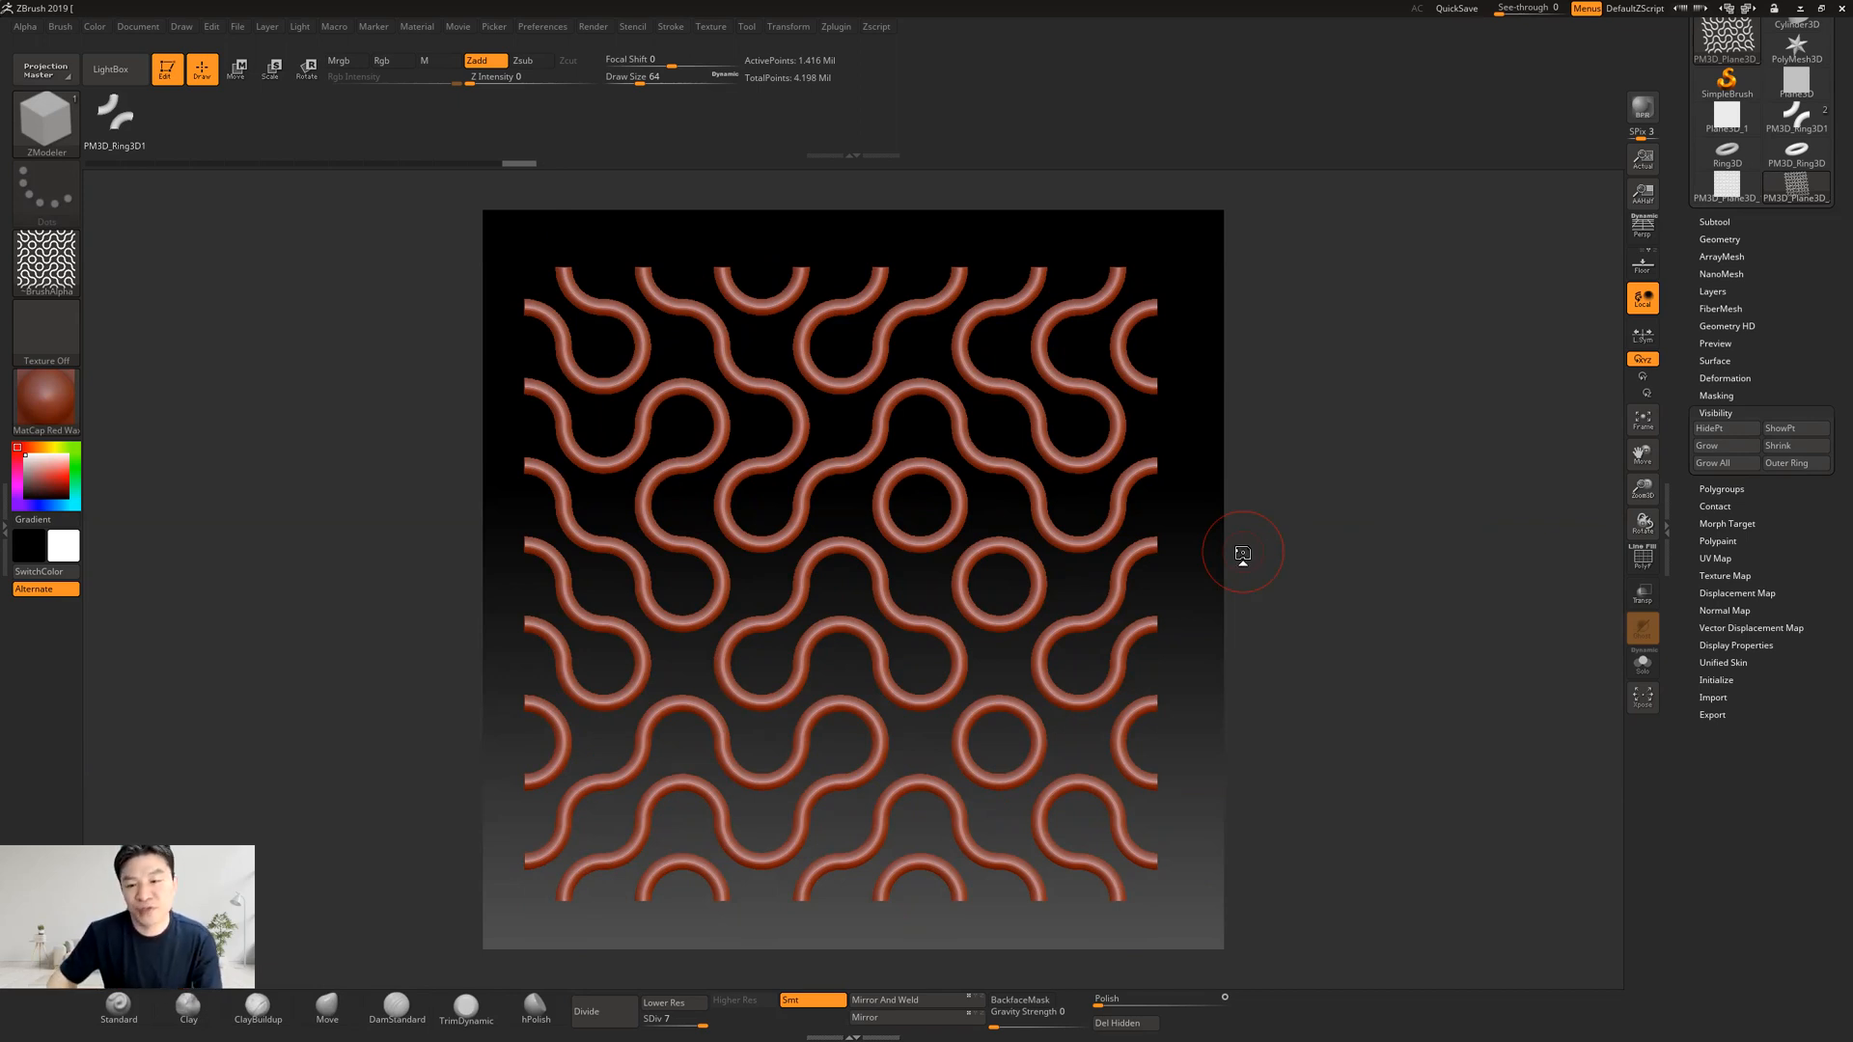
{"action": "left_click_drag", "start_coordinate": [1307, 553], "coordinate": [1302, 712]}
{"action": "left_click_drag", "start_coordinate": [1296, 558], "coordinate": [1246, 600]}
{"action": "left_click_drag", "start_coordinate": [1204, 717], "coordinate": [1150, 497]}
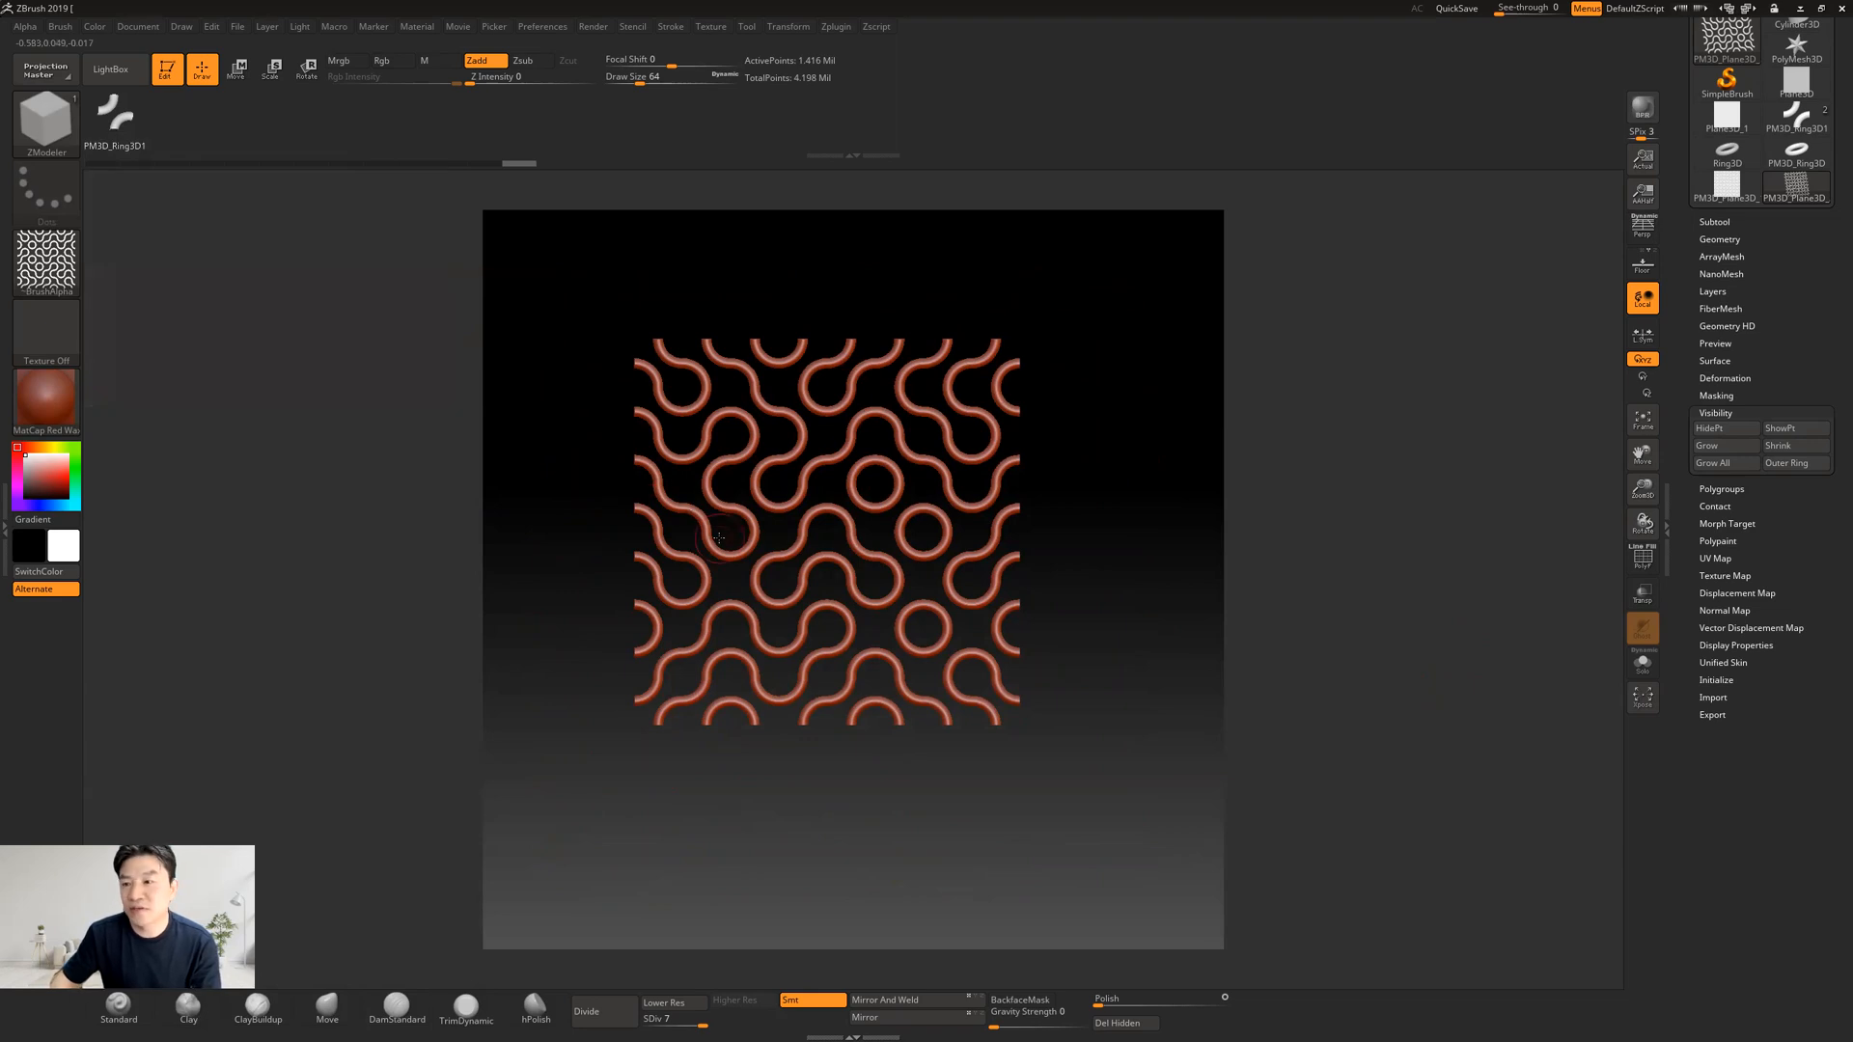
Step: Make the Cylinder3D primitive the active tool and convert it to a PolyMesh3D
{"action": "scroll", "coordinate": [1682, 413], "scroll_direction": "up", "scroll_amount": 5}
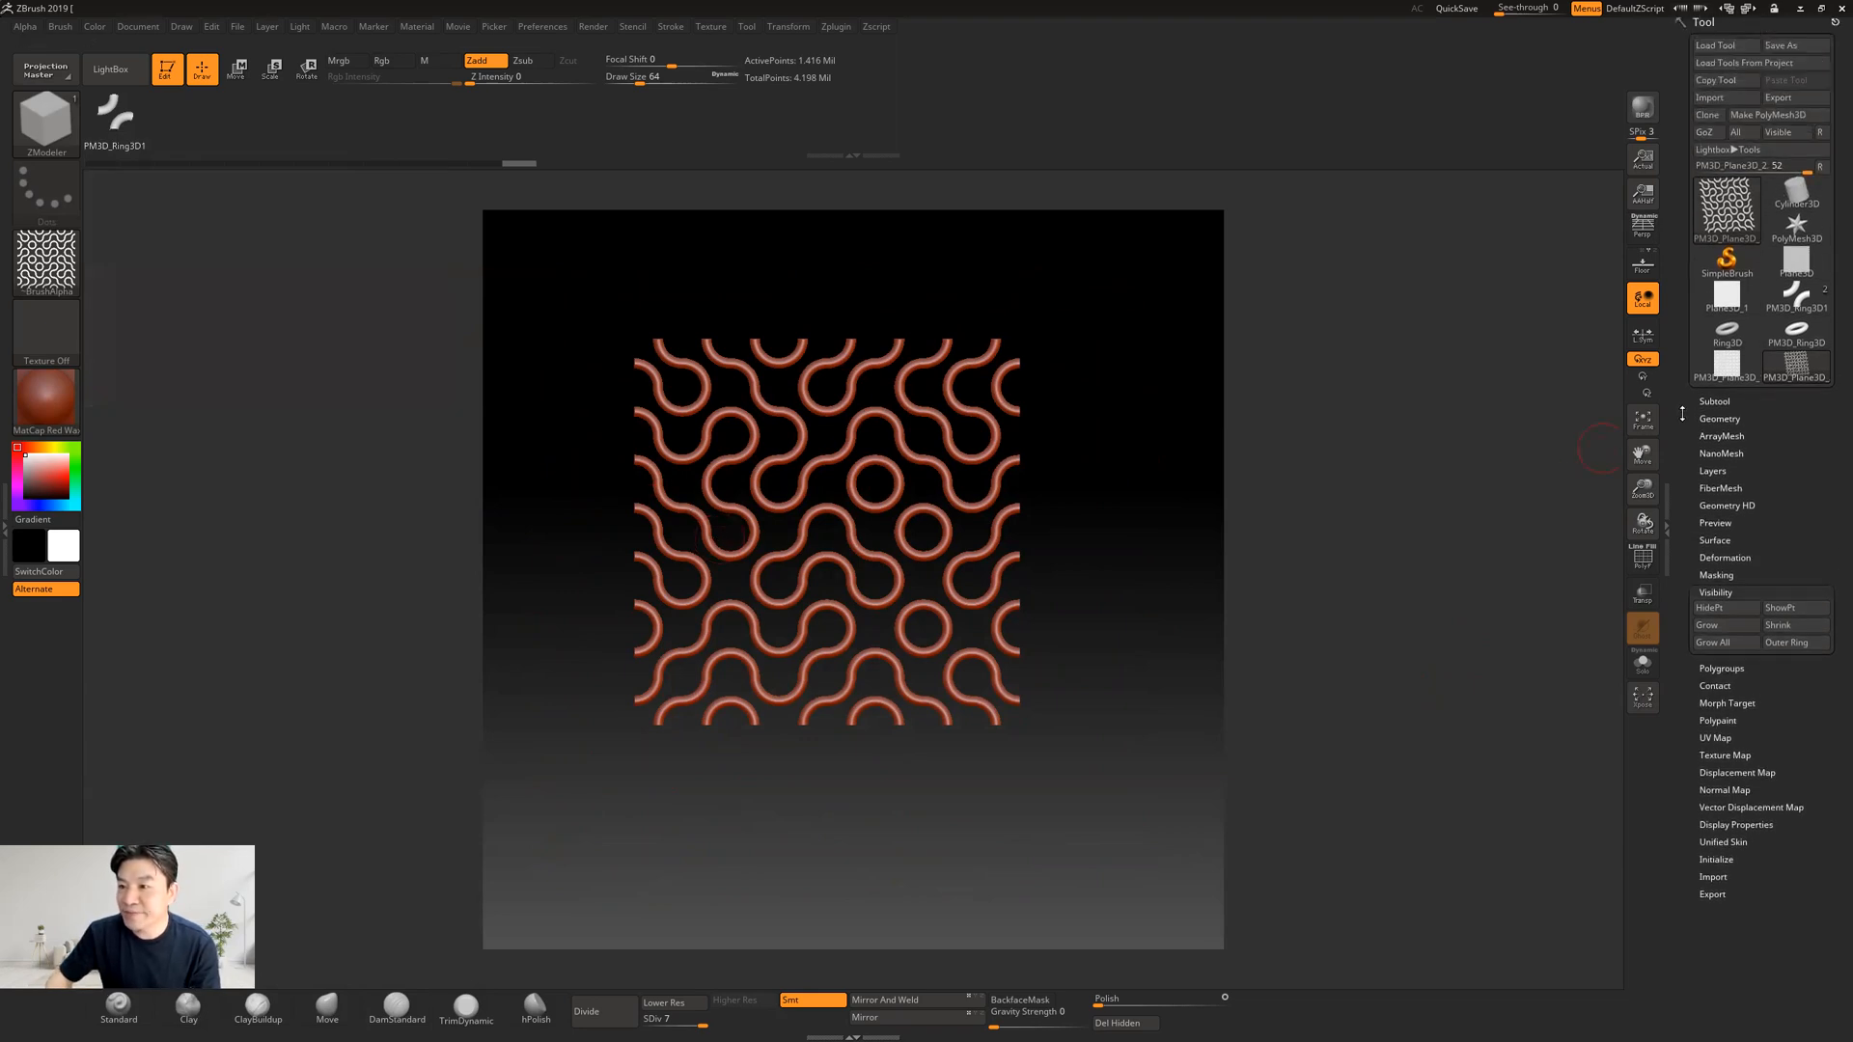
{"action": "left_click", "coordinate": [1798, 197]}
{"action": "mouse_move", "coordinate": [1149, 497]}
{"action": "left_mouse_down"}
{"action": "mouse_move", "coordinate": [1177, 571]}
{"action": "mouse_move", "coordinate": [1138, 704]}
{"action": "mouse_move", "coordinate": [1145, 537]}
{"action": "mouse_move", "coordinate": [1109, 512]}
{"action": "mouse_move", "coordinate": [1136, 613]}
{"action": "mouse_move", "coordinate": [1131, 513]}
{"action": "left_mouse_up"}
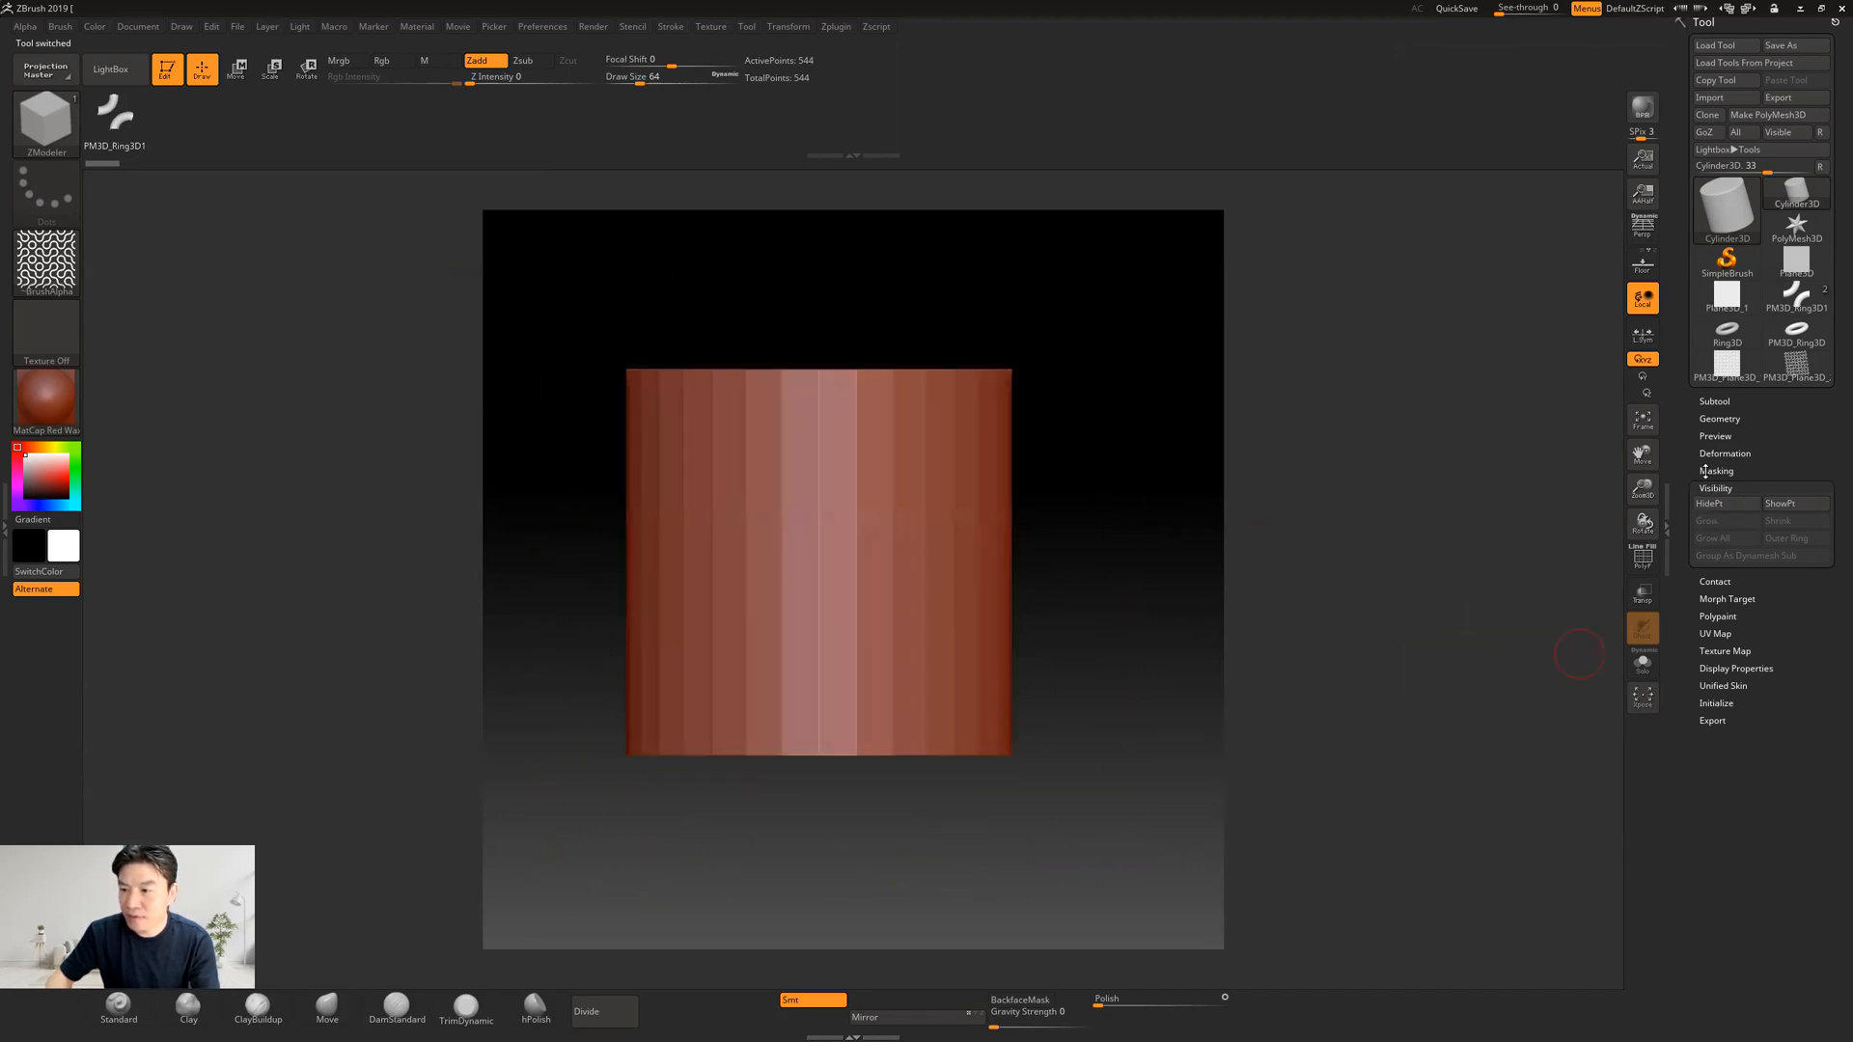
{"action": "left_click", "coordinate": [1706, 420]}
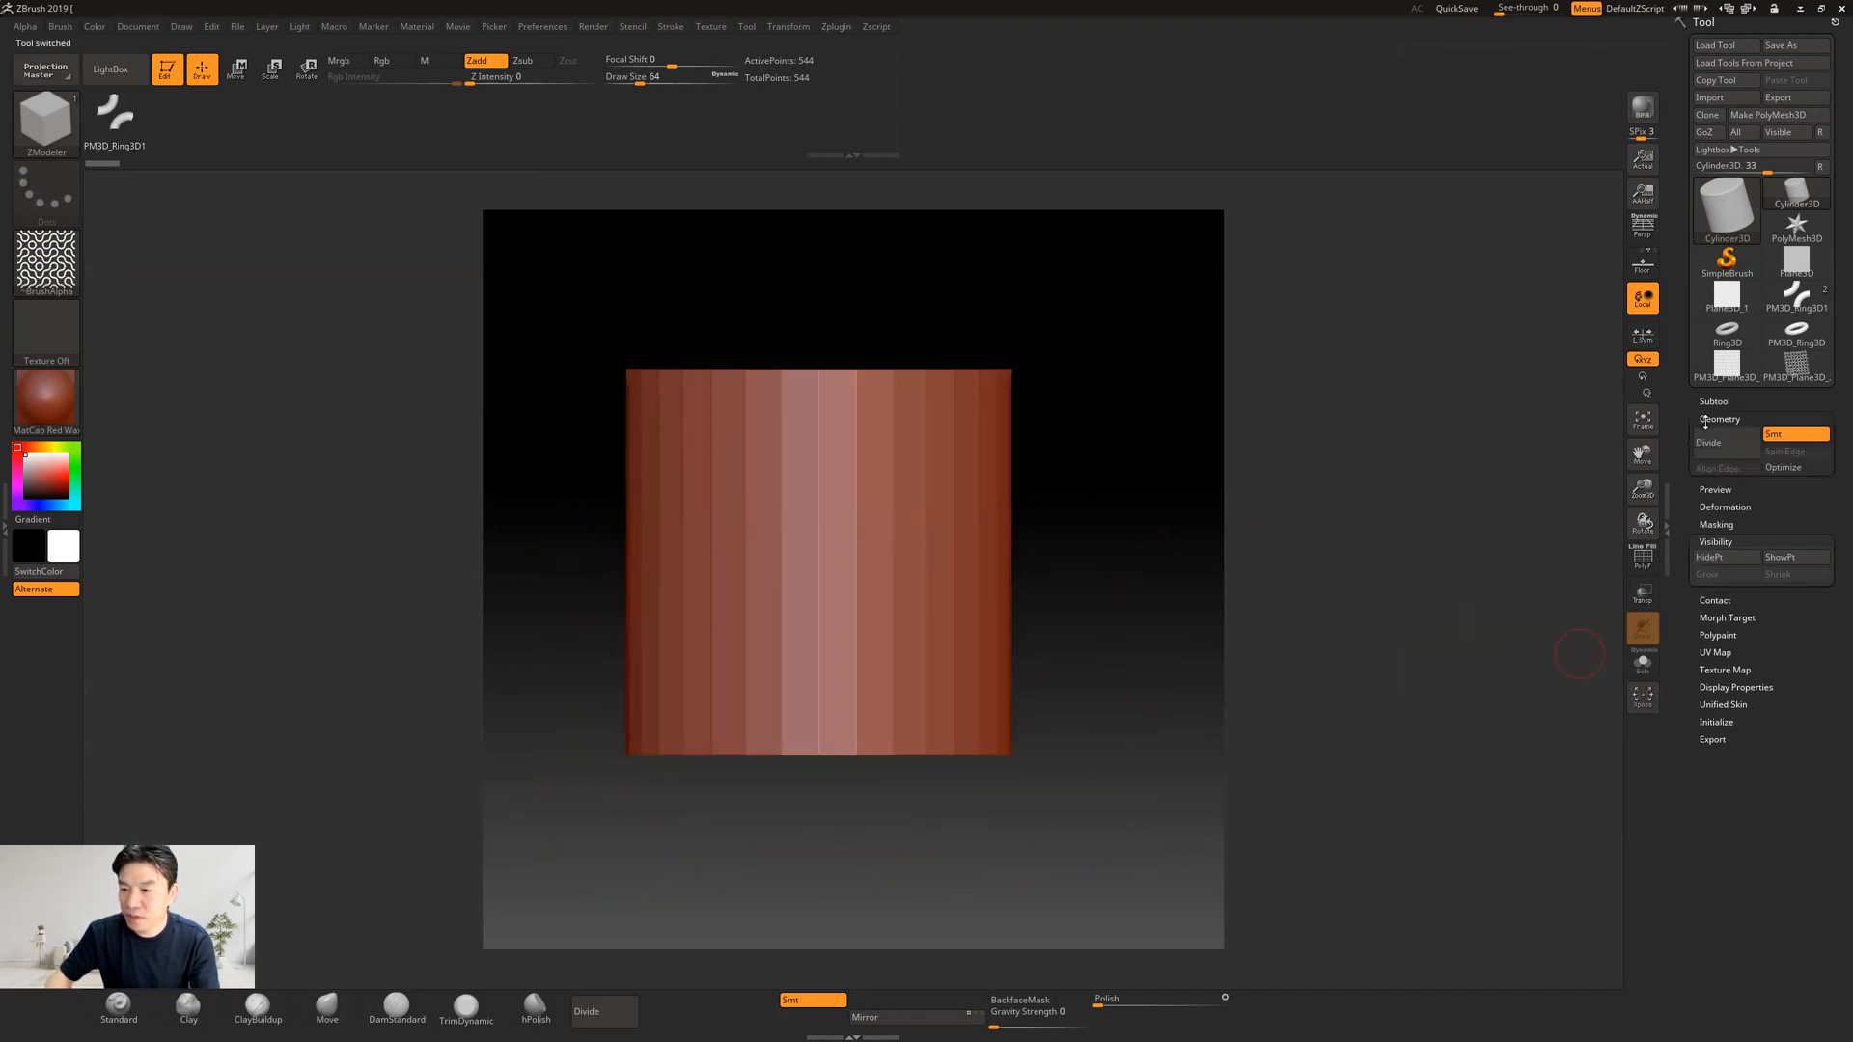
{"action": "left_click", "coordinate": [1767, 115]}
{"action": "mouse_move", "coordinate": [1252, 445]}
{"action": "left_mouse_down"}
{"action": "mouse_move", "coordinate": [1284, 502]}
{"action": "mouse_move", "coordinate": [1249, 451]}
{"action": "left_mouse_up"}
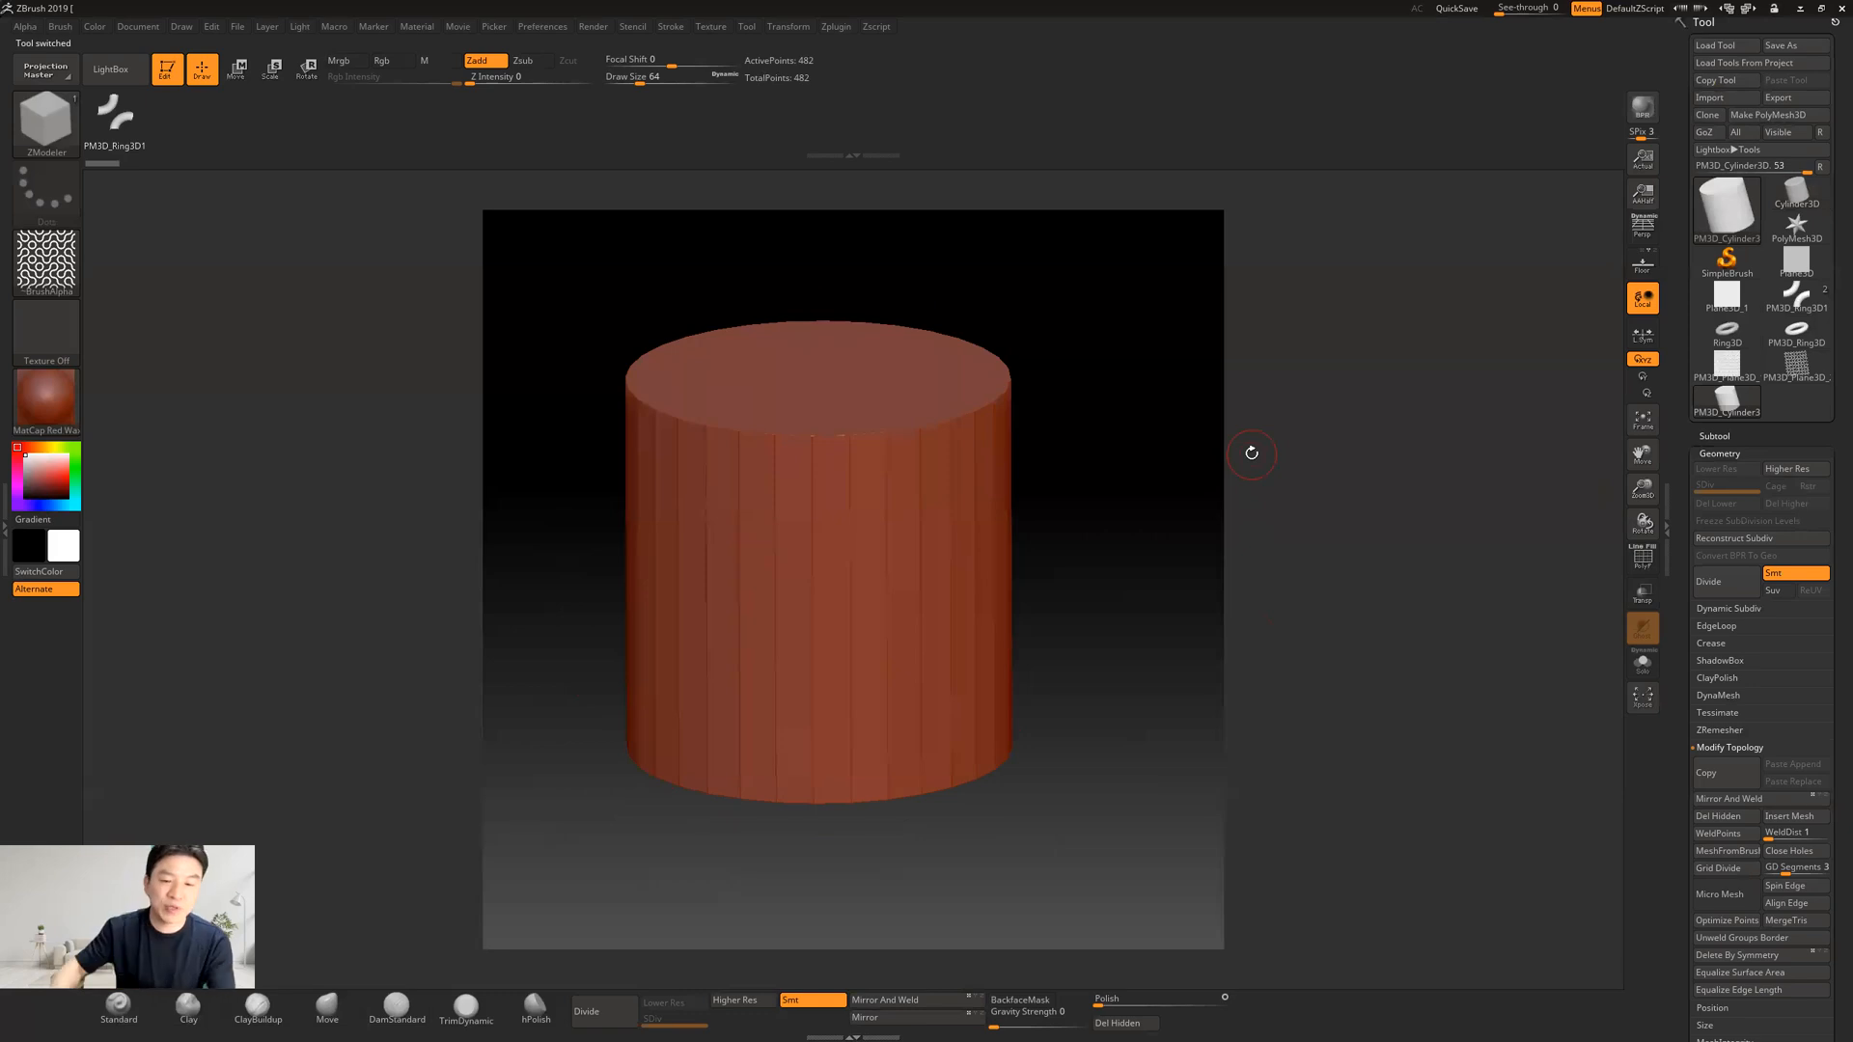
Step: Hide the cylinder's top and bottom ends with polyframe shown and delete the hidden geometry
{"action": "left_click_drag", "start_coordinate": [1121, 467], "coordinate": [1104, 517]}
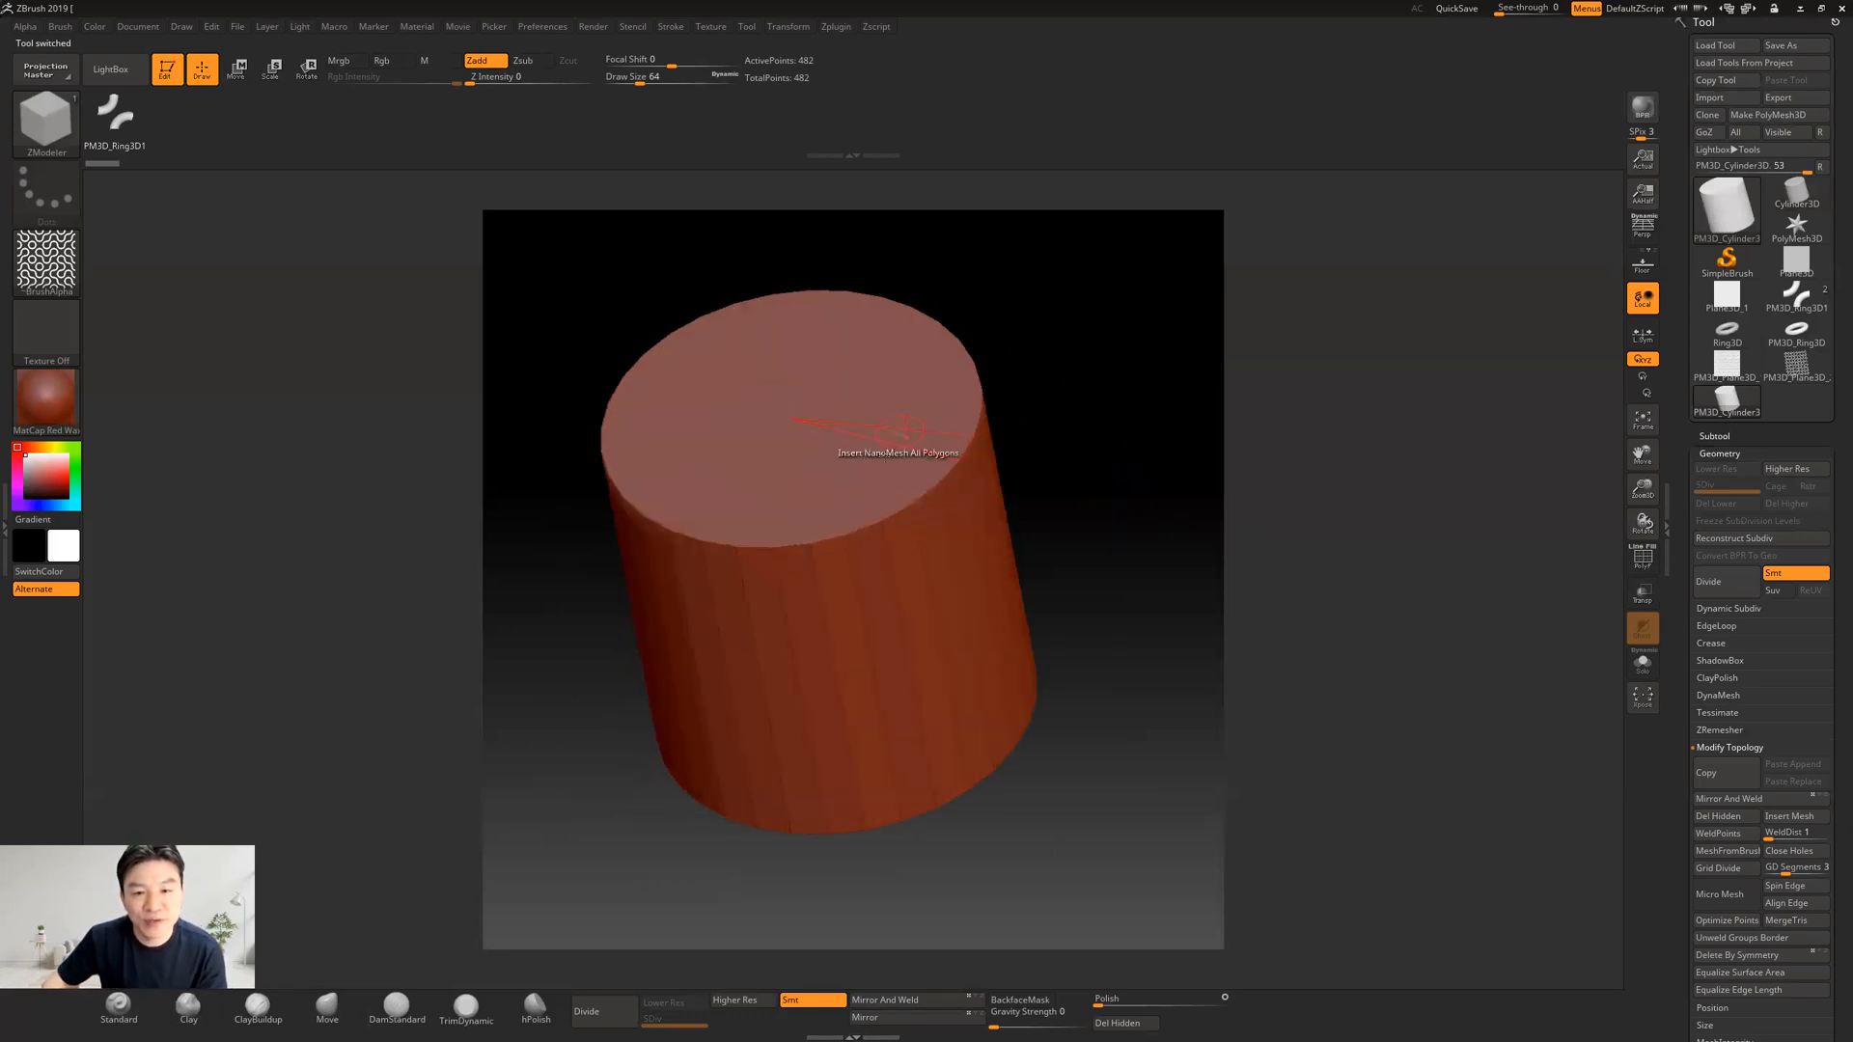
{"action": "left_click_drag", "start_coordinate": [1120, 463], "coordinate": [993, 331]}
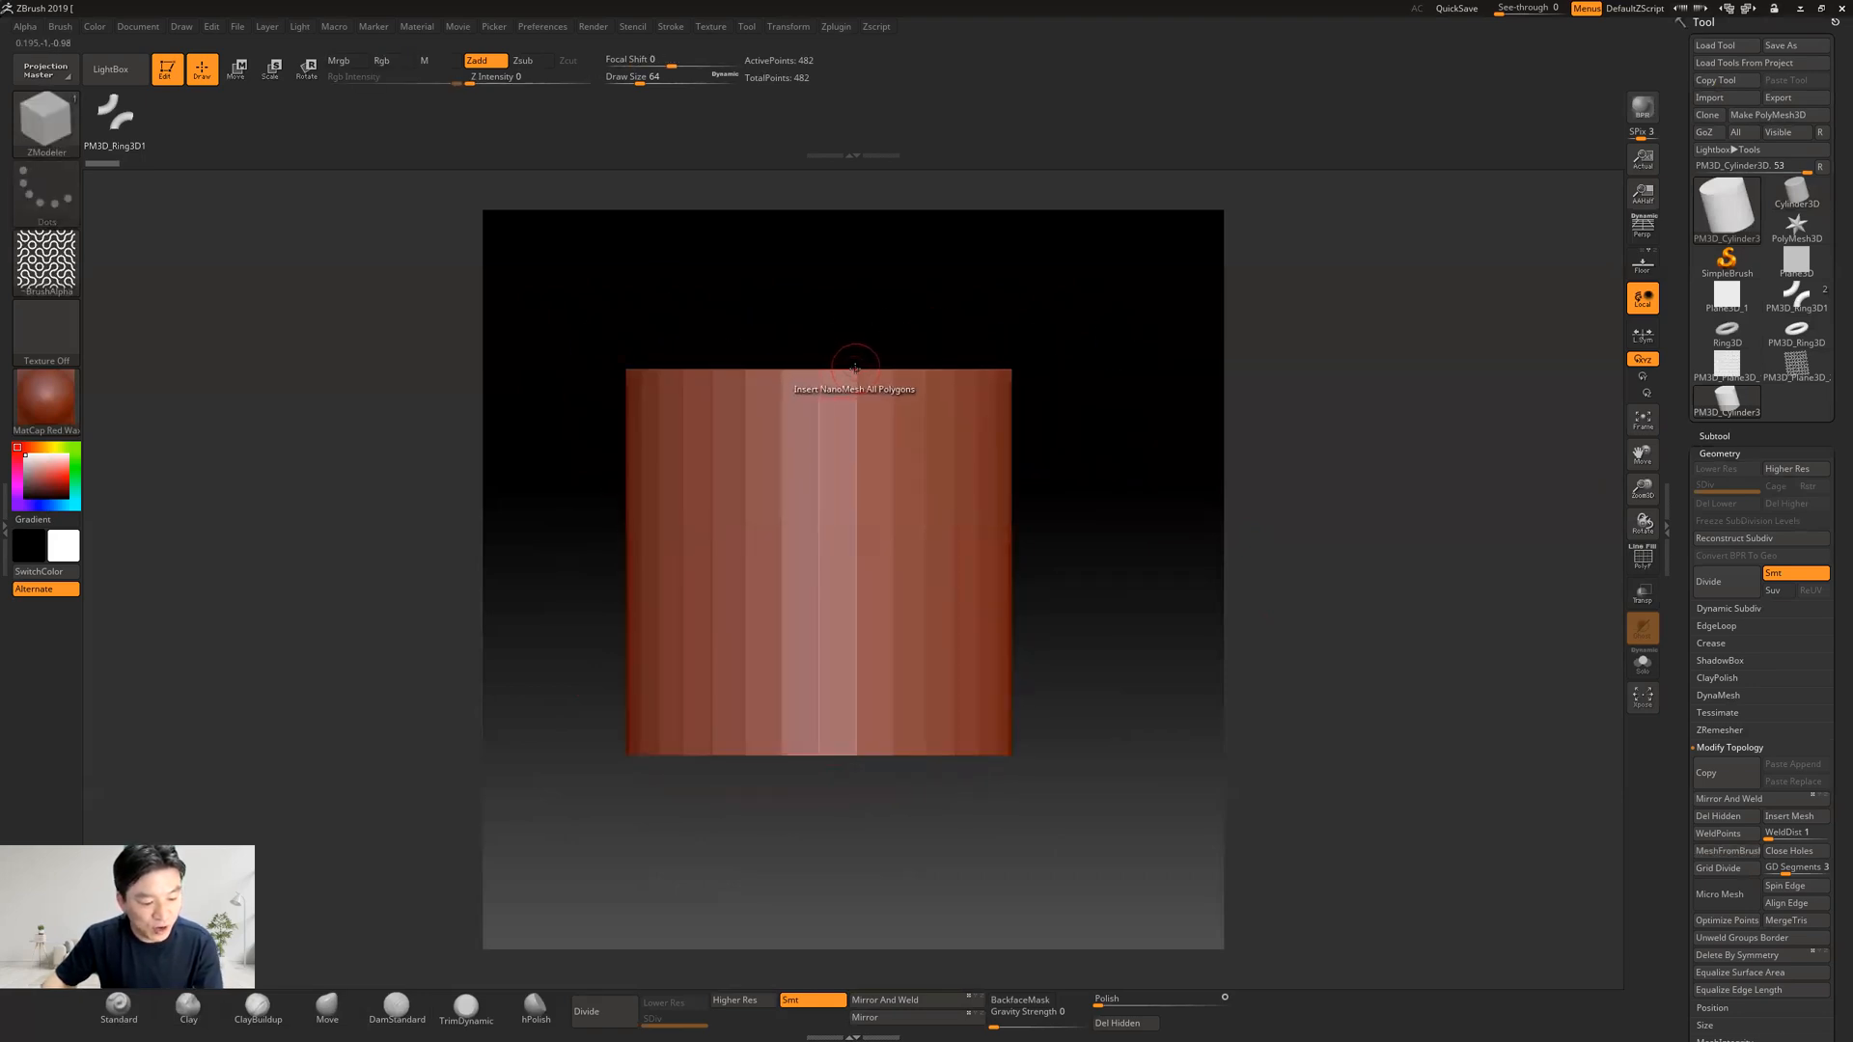
{"action": "left_click_drag", "start_coordinate": [541, 292], "coordinate": [1201, 389], "text": "ctrl+shift"}
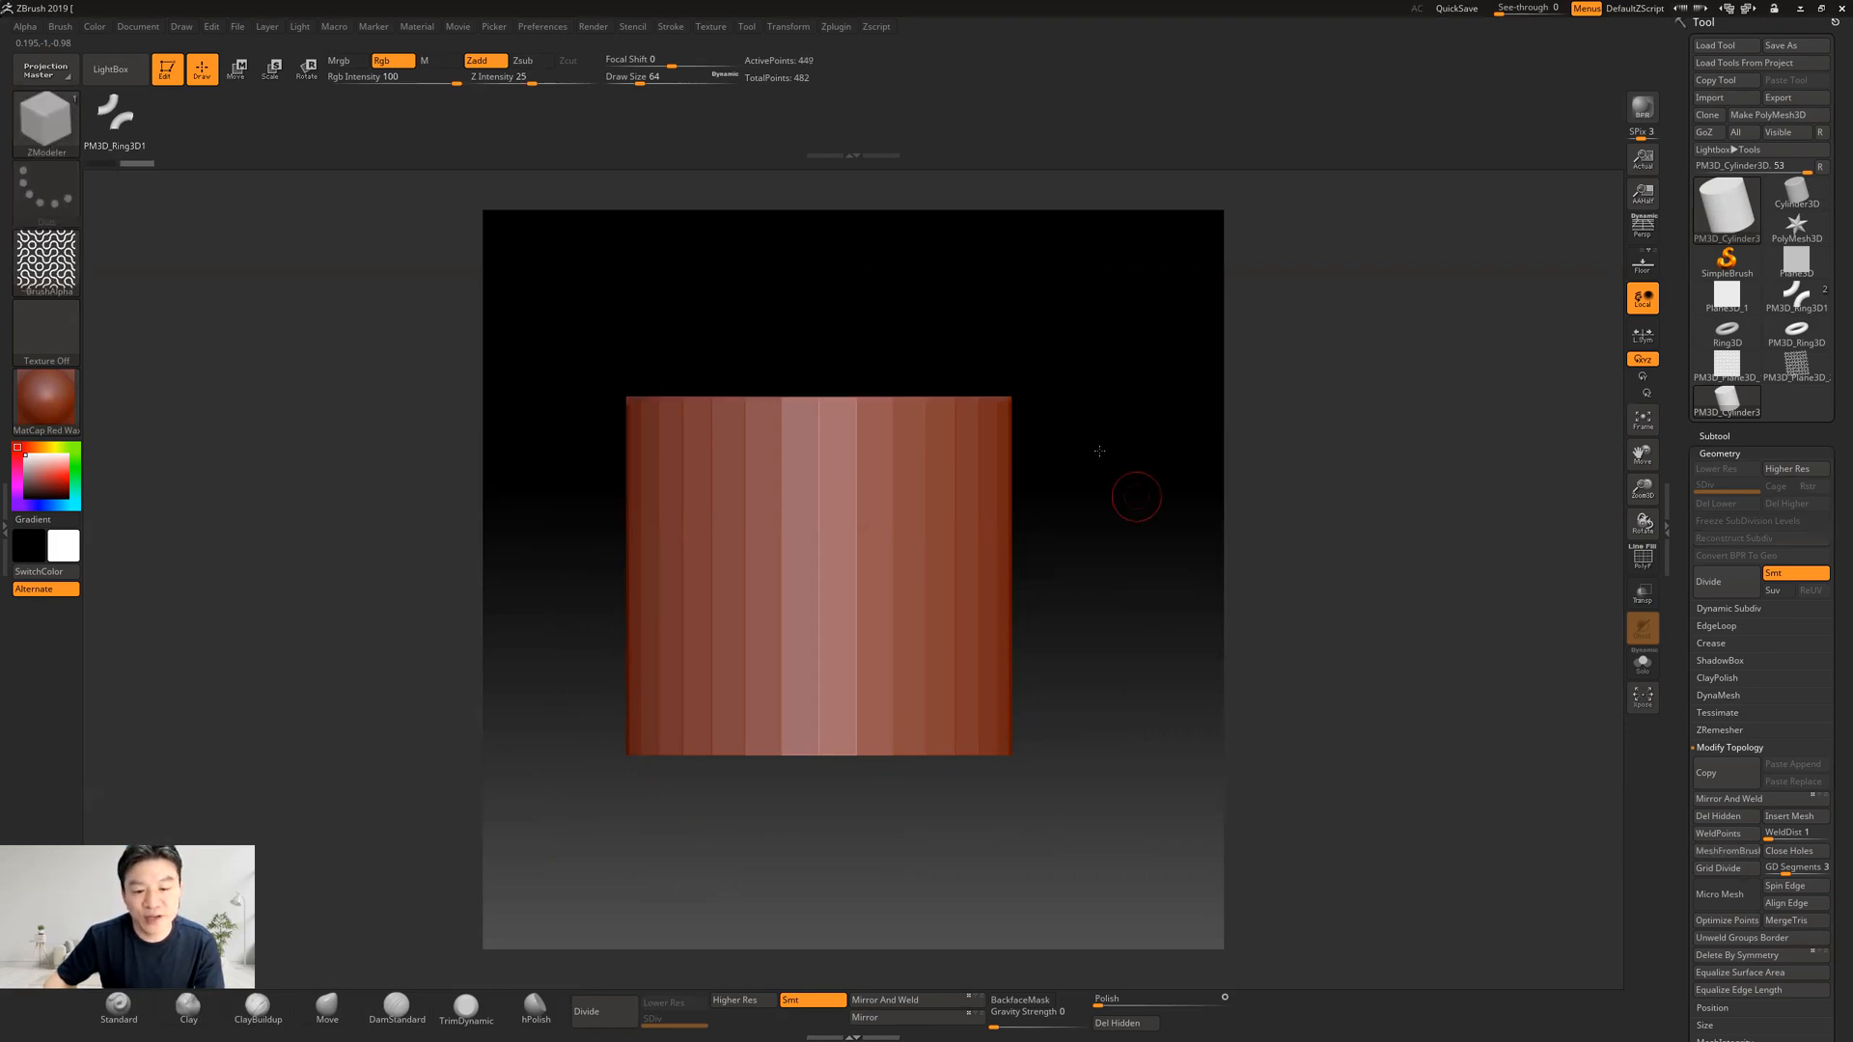
{"action": "left_click_drag", "start_coordinate": [1099, 451], "coordinate": [1104, 348]}
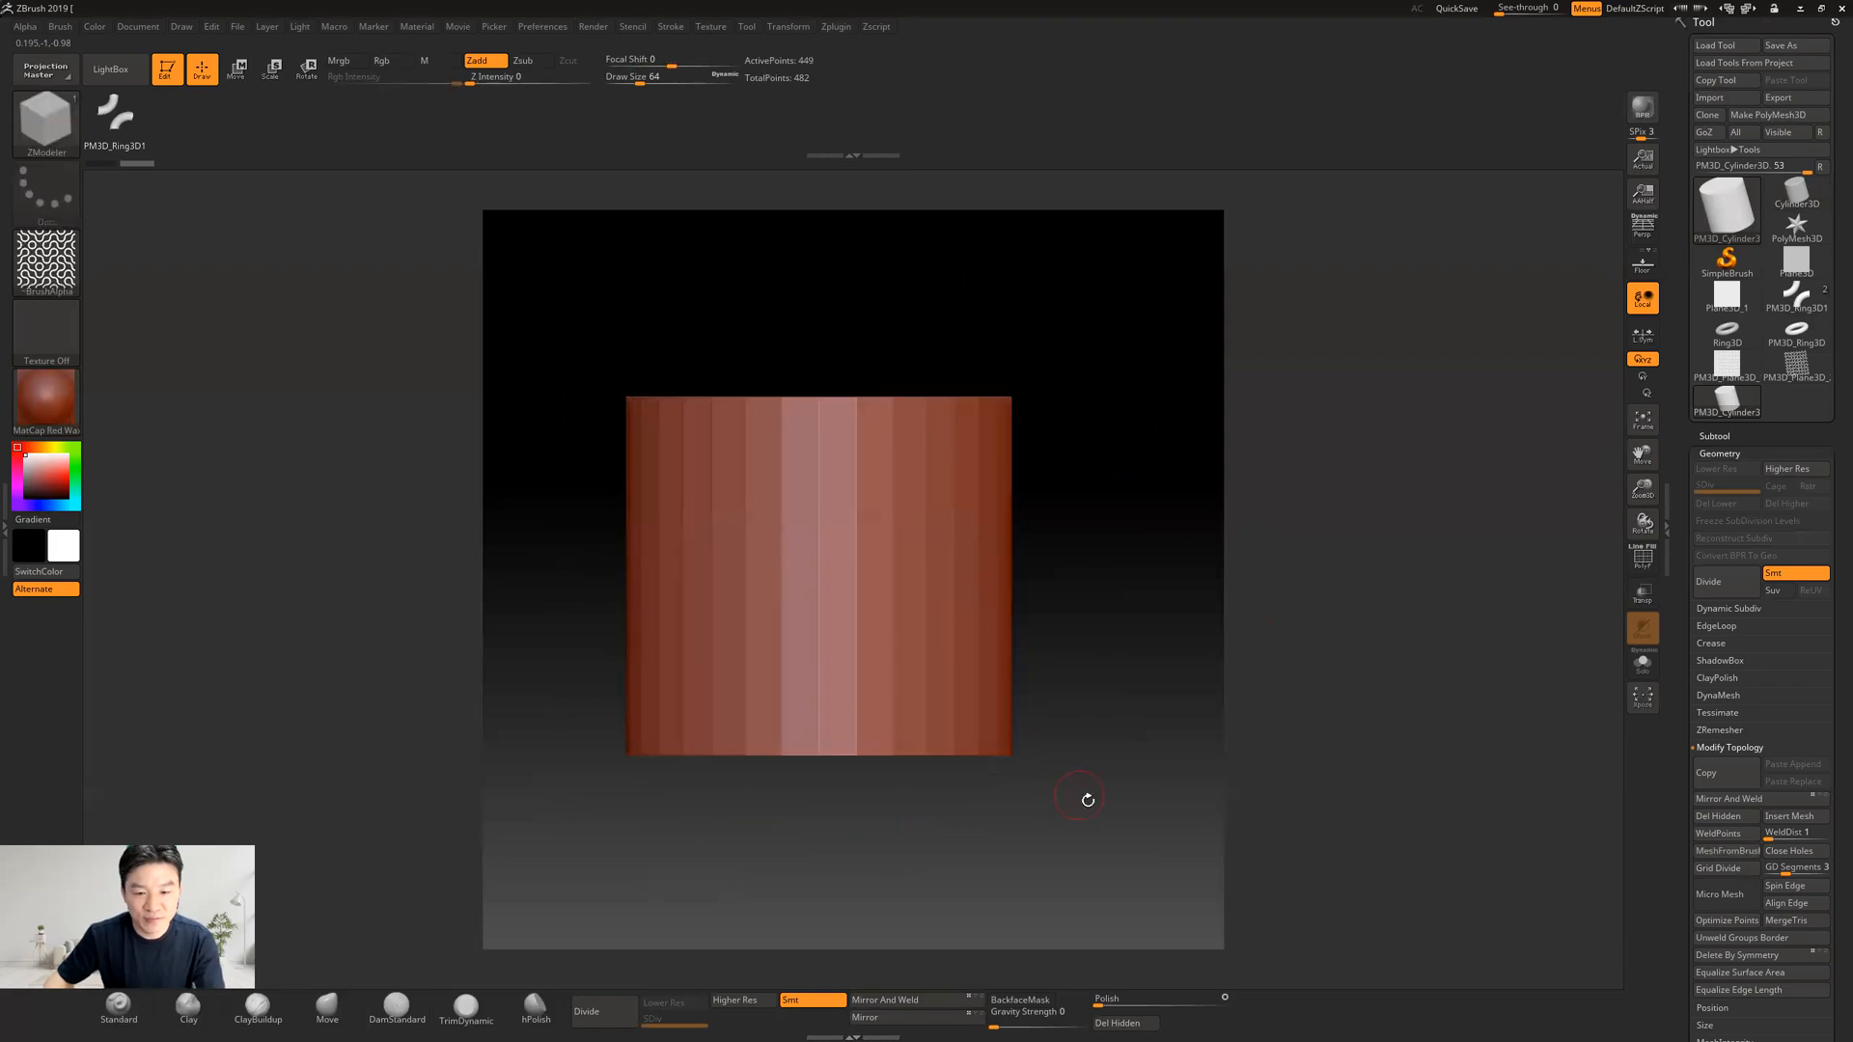
{"action": "key", "text": "shift+f"}
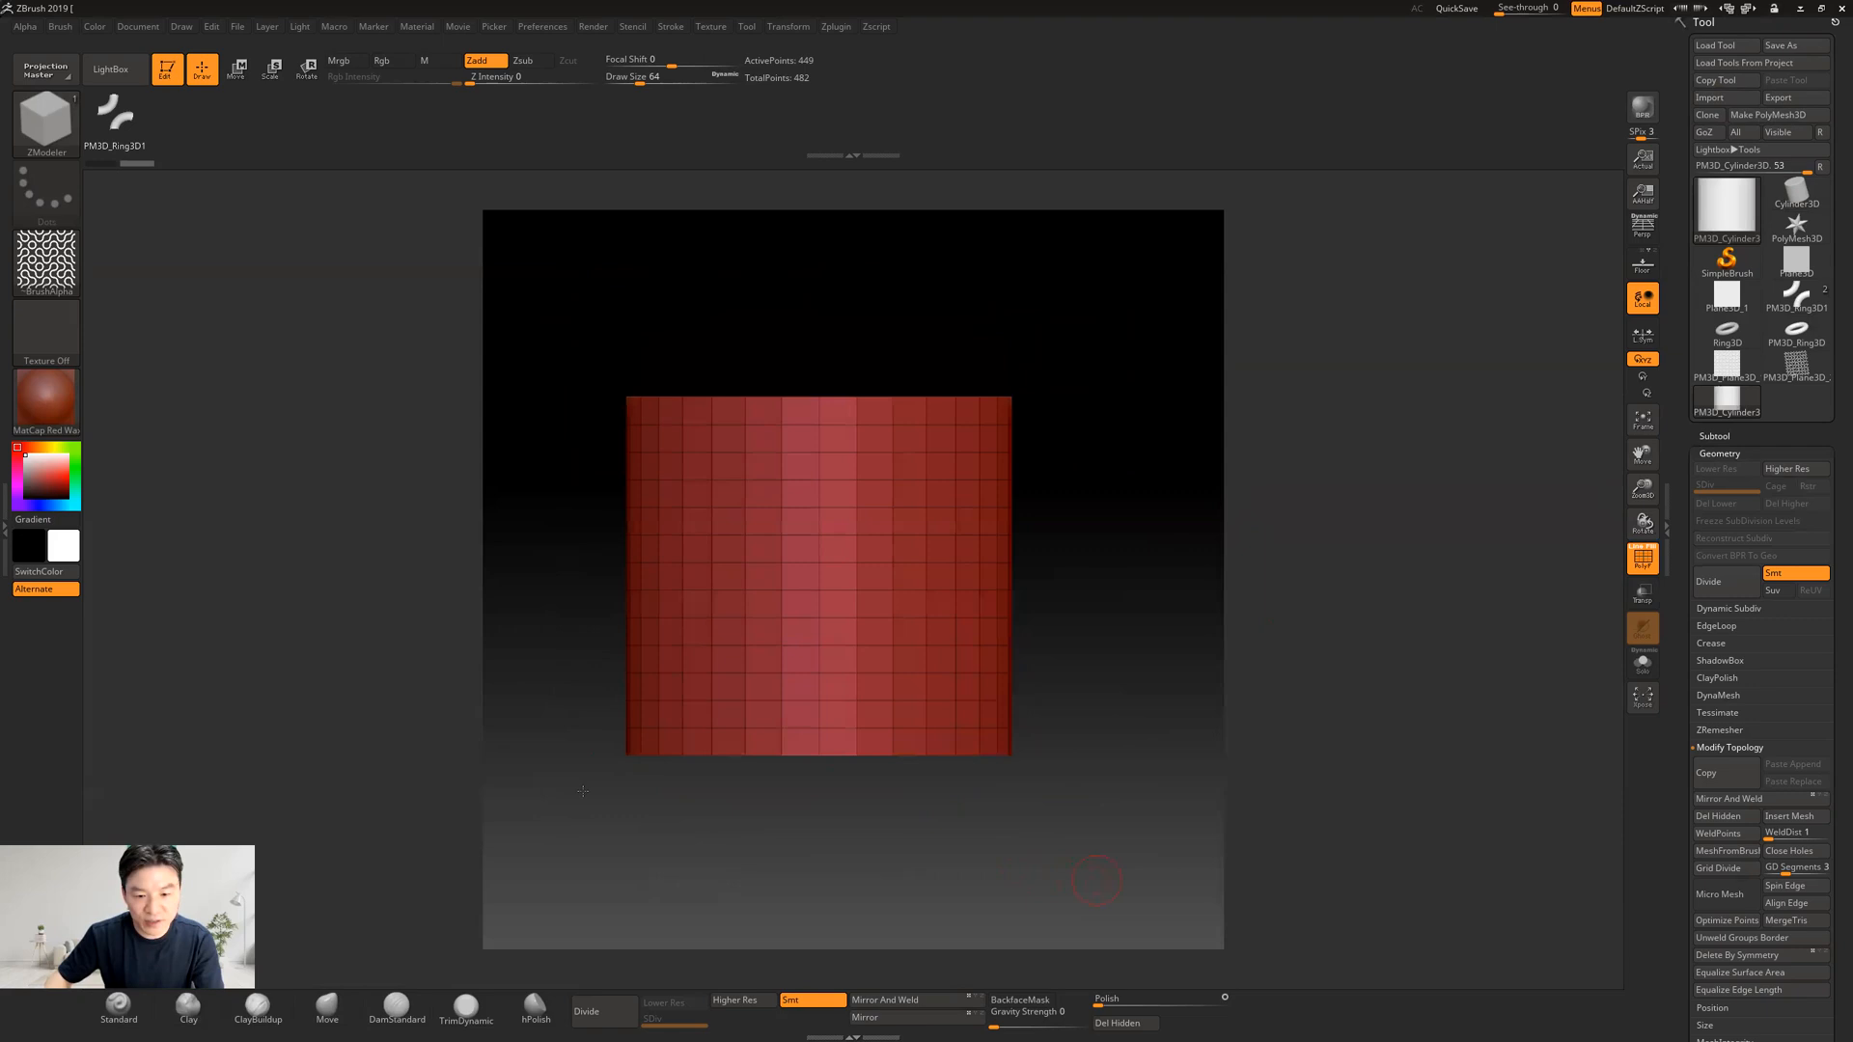
{"action": "left_click_drag", "start_coordinate": [583, 792], "coordinate": [1073, 743], "text": "ctrl+alt+shift"}
{"action": "left_click_drag", "start_coordinate": [901, 879], "coordinate": [1128, 837]}
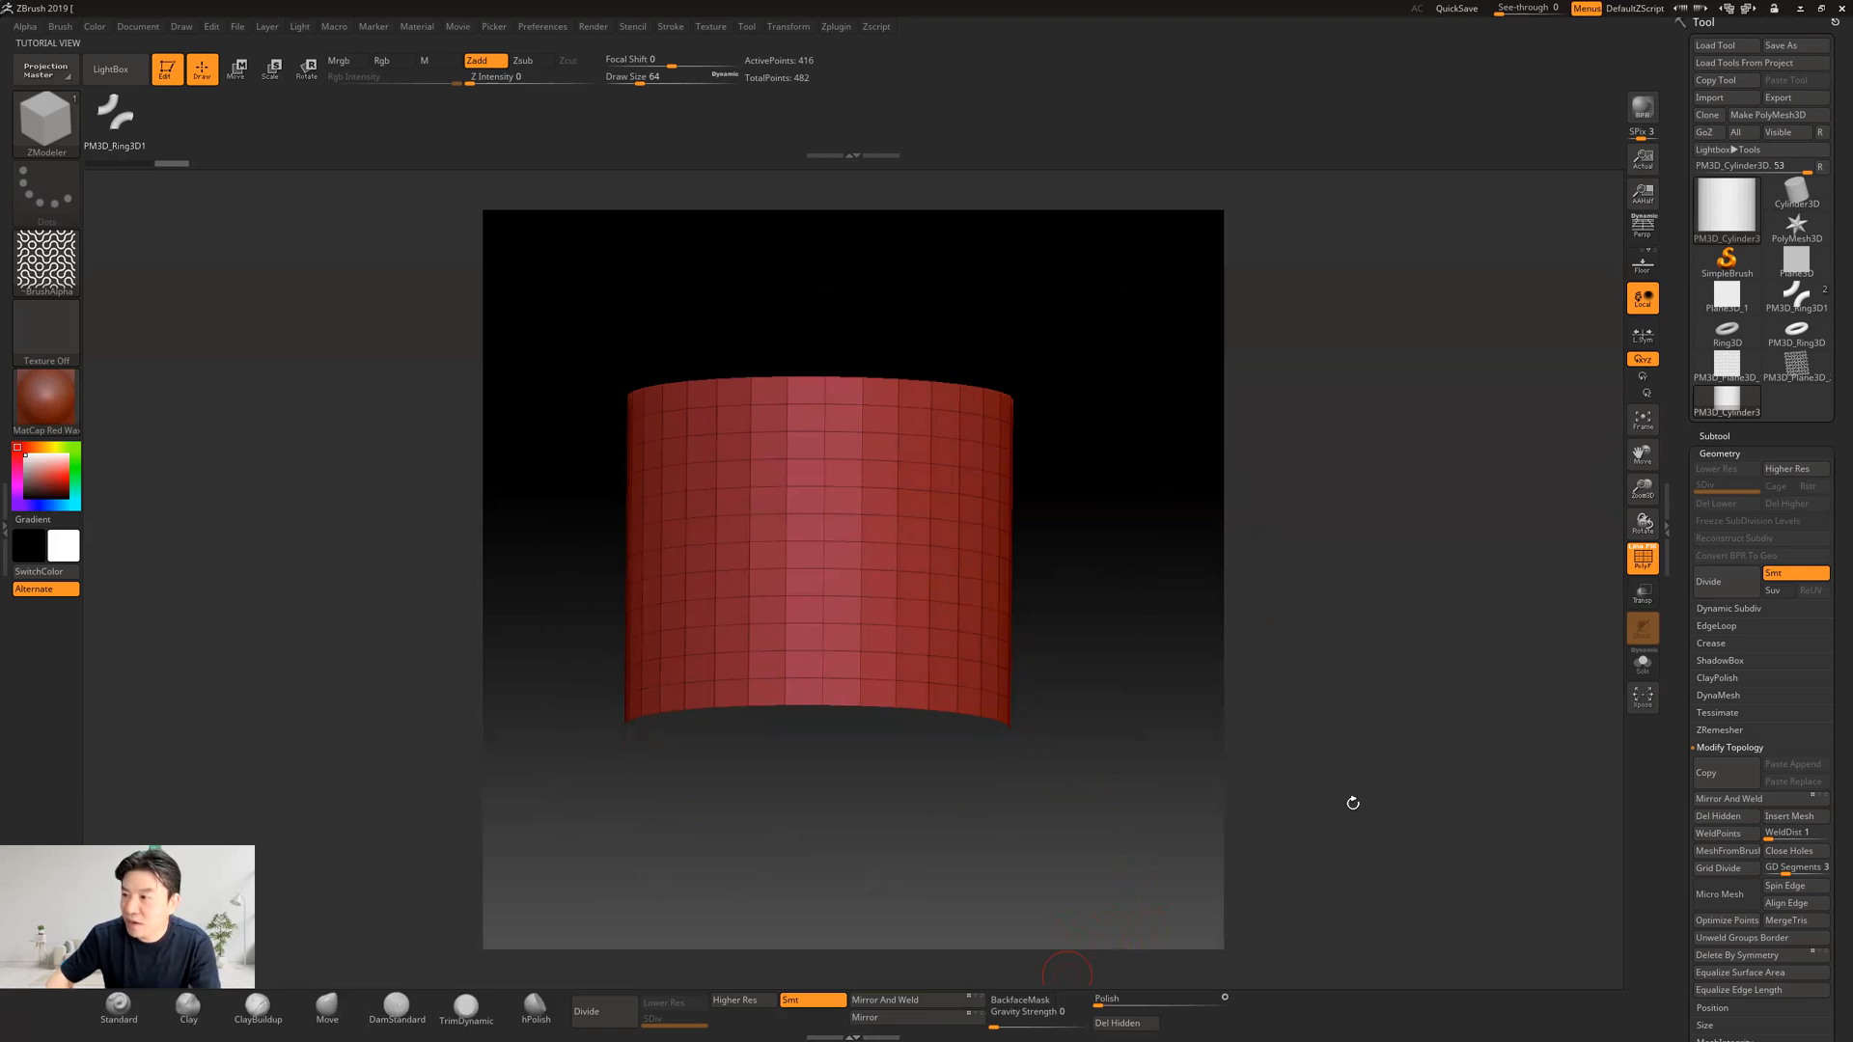
{"action": "left_click", "coordinate": [1125, 1023]}
{"action": "mouse_move", "coordinate": [1105, 624]}
{"action": "left_mouse_down", "text": "shift"}
{"action": "mouse_move", "coordinate": [1104, 604]}
{"action": "mouse_move", "coordinate": [1099, 632]}
{"action": "left_mouse_up", "text": "shift"}
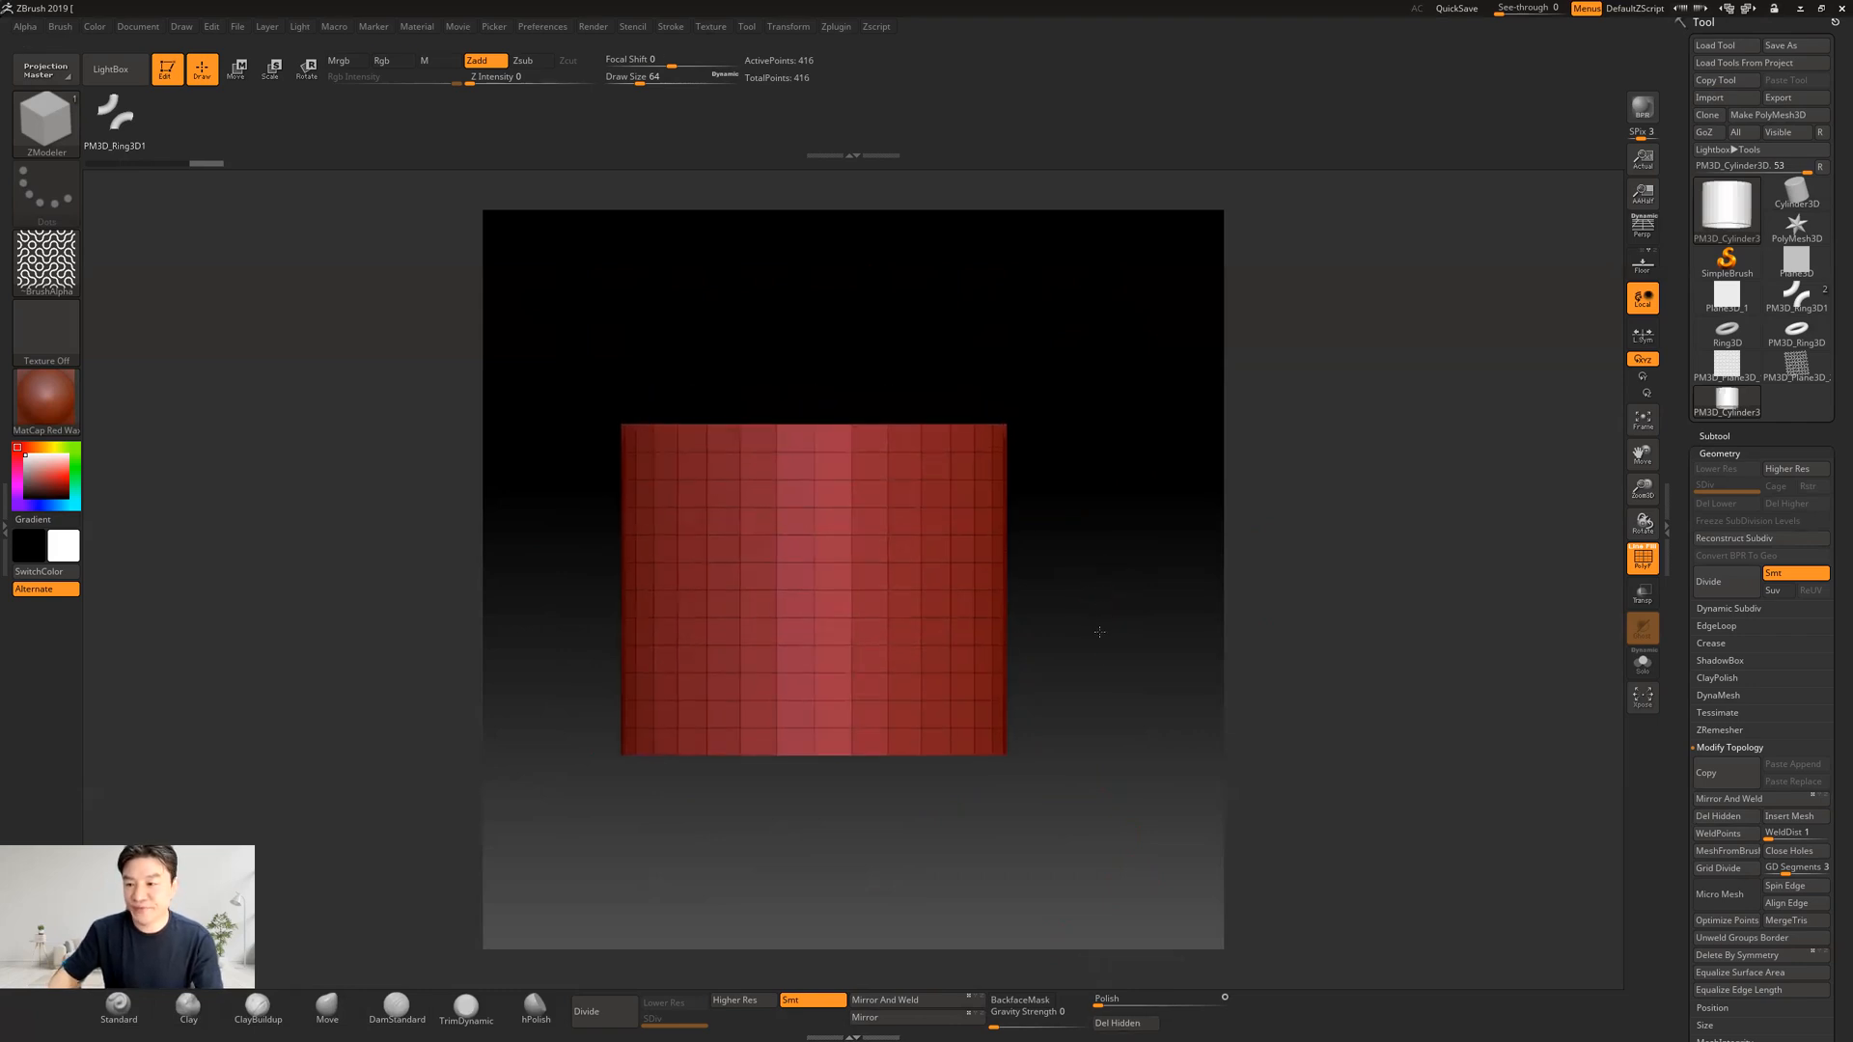
Step: Divide the open cylinder five times, up to subdivision level 6, and check its polygon count
{"action": "left_click", "coordinate": [1719, 590]}
{"action": "left_click", "coordinate": [1719, 588]}
{"action": "left_click", "coordinate": [1721, 586]}
{"action": "left_click", "coordinate": [1722, 585]}
{"action": "mouse_move", "coordinate": [1737, 198]}
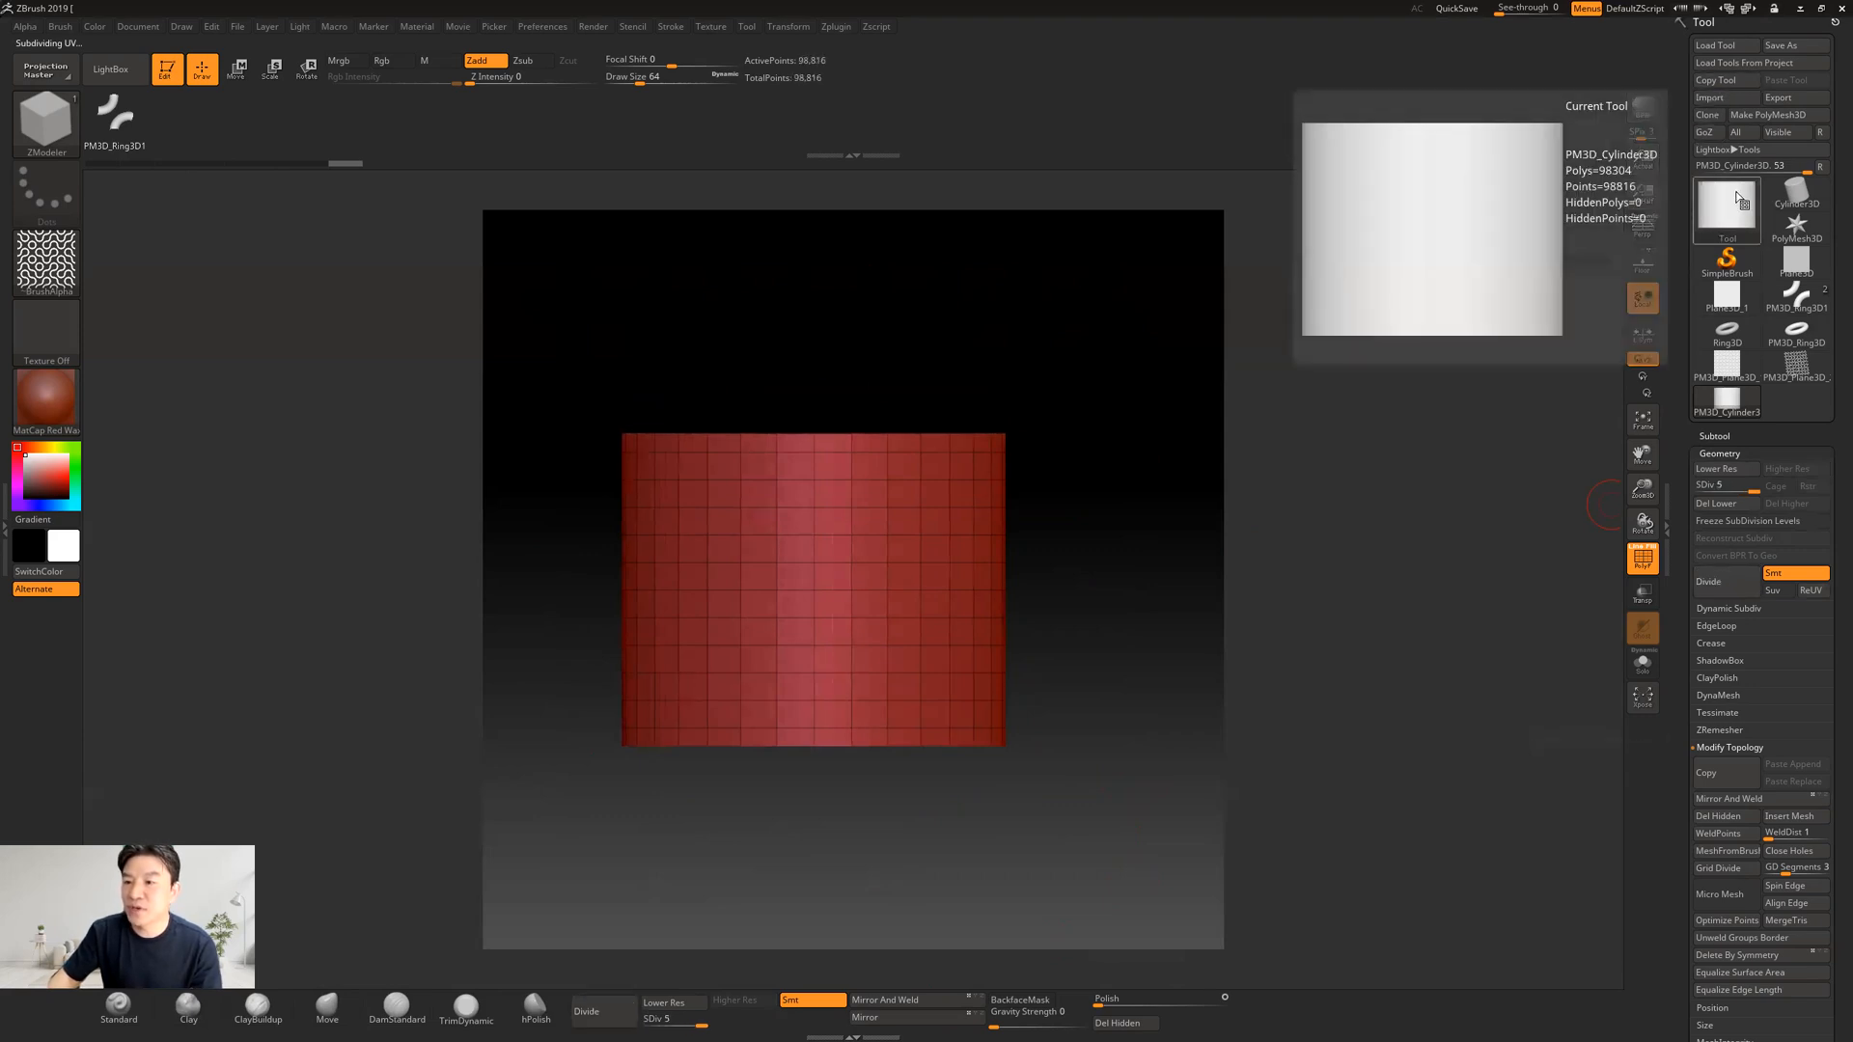
{"action": "left_click", "coordinate": [1721, 586]}
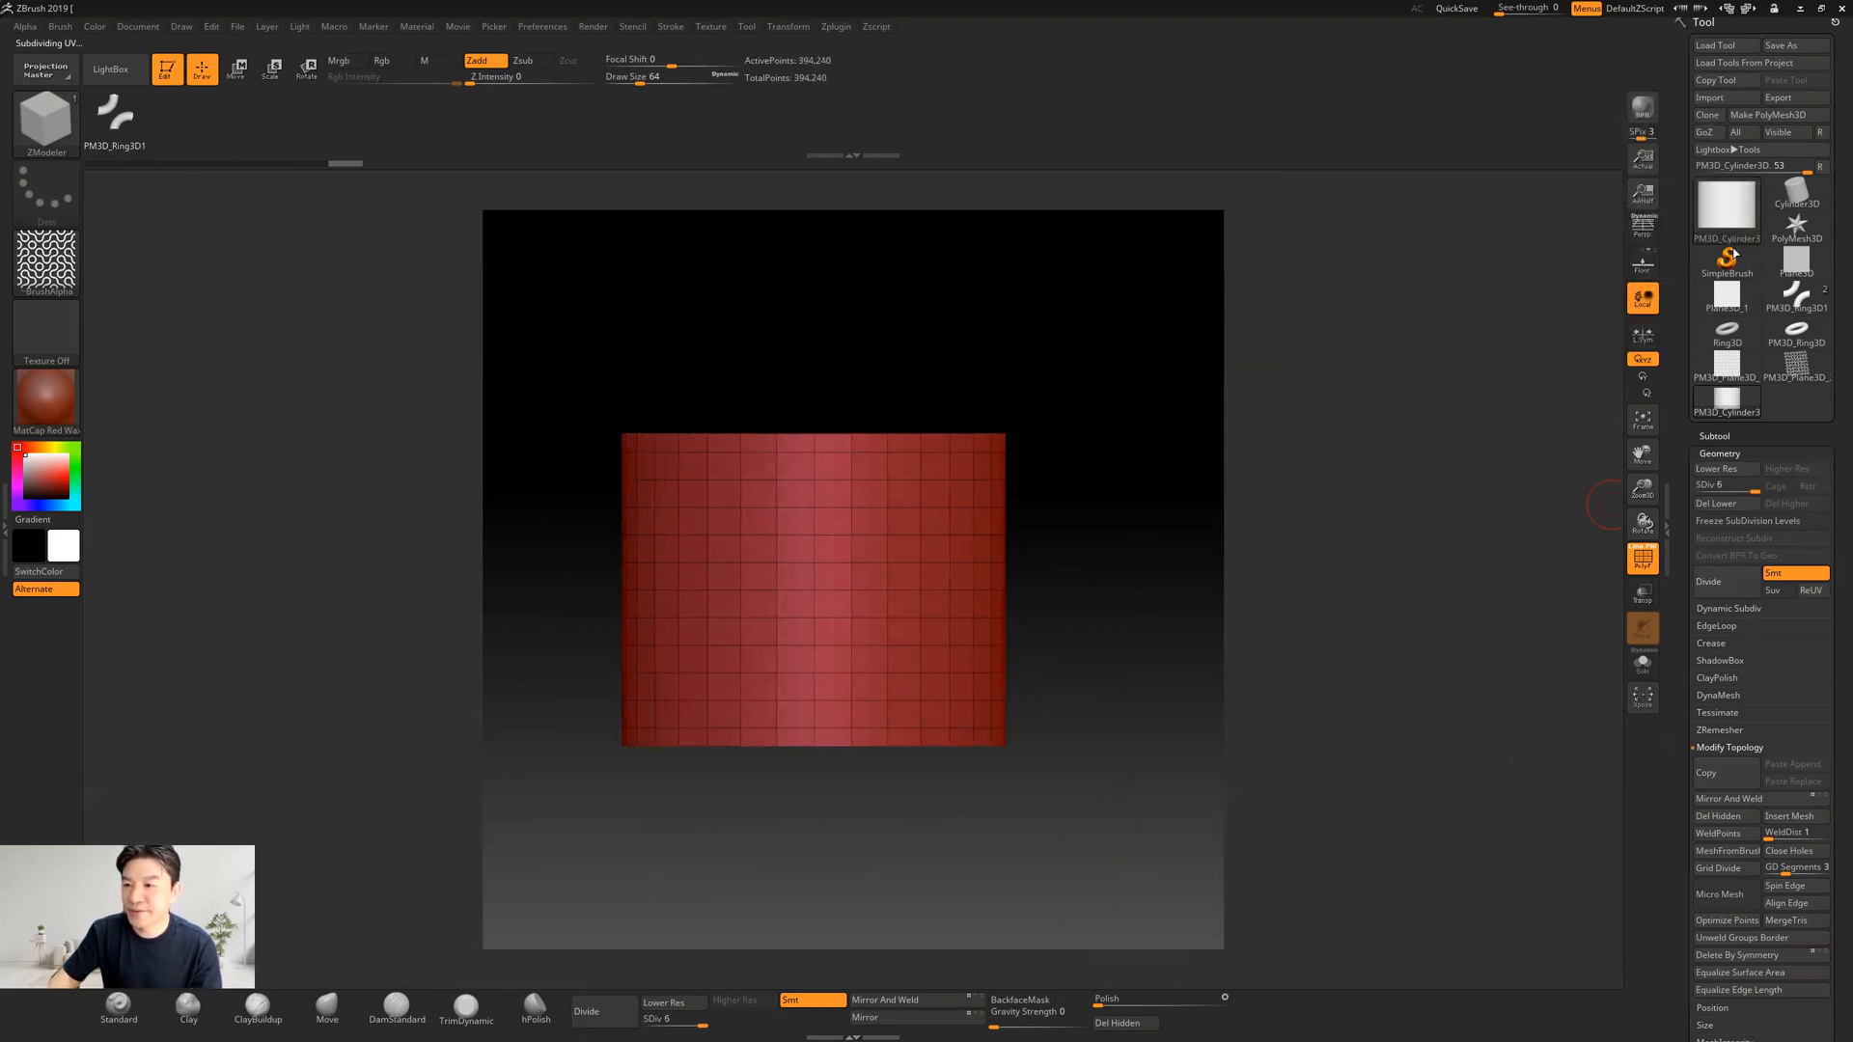
{"action": "mouse_move", "coordinate": [1732, 212]}
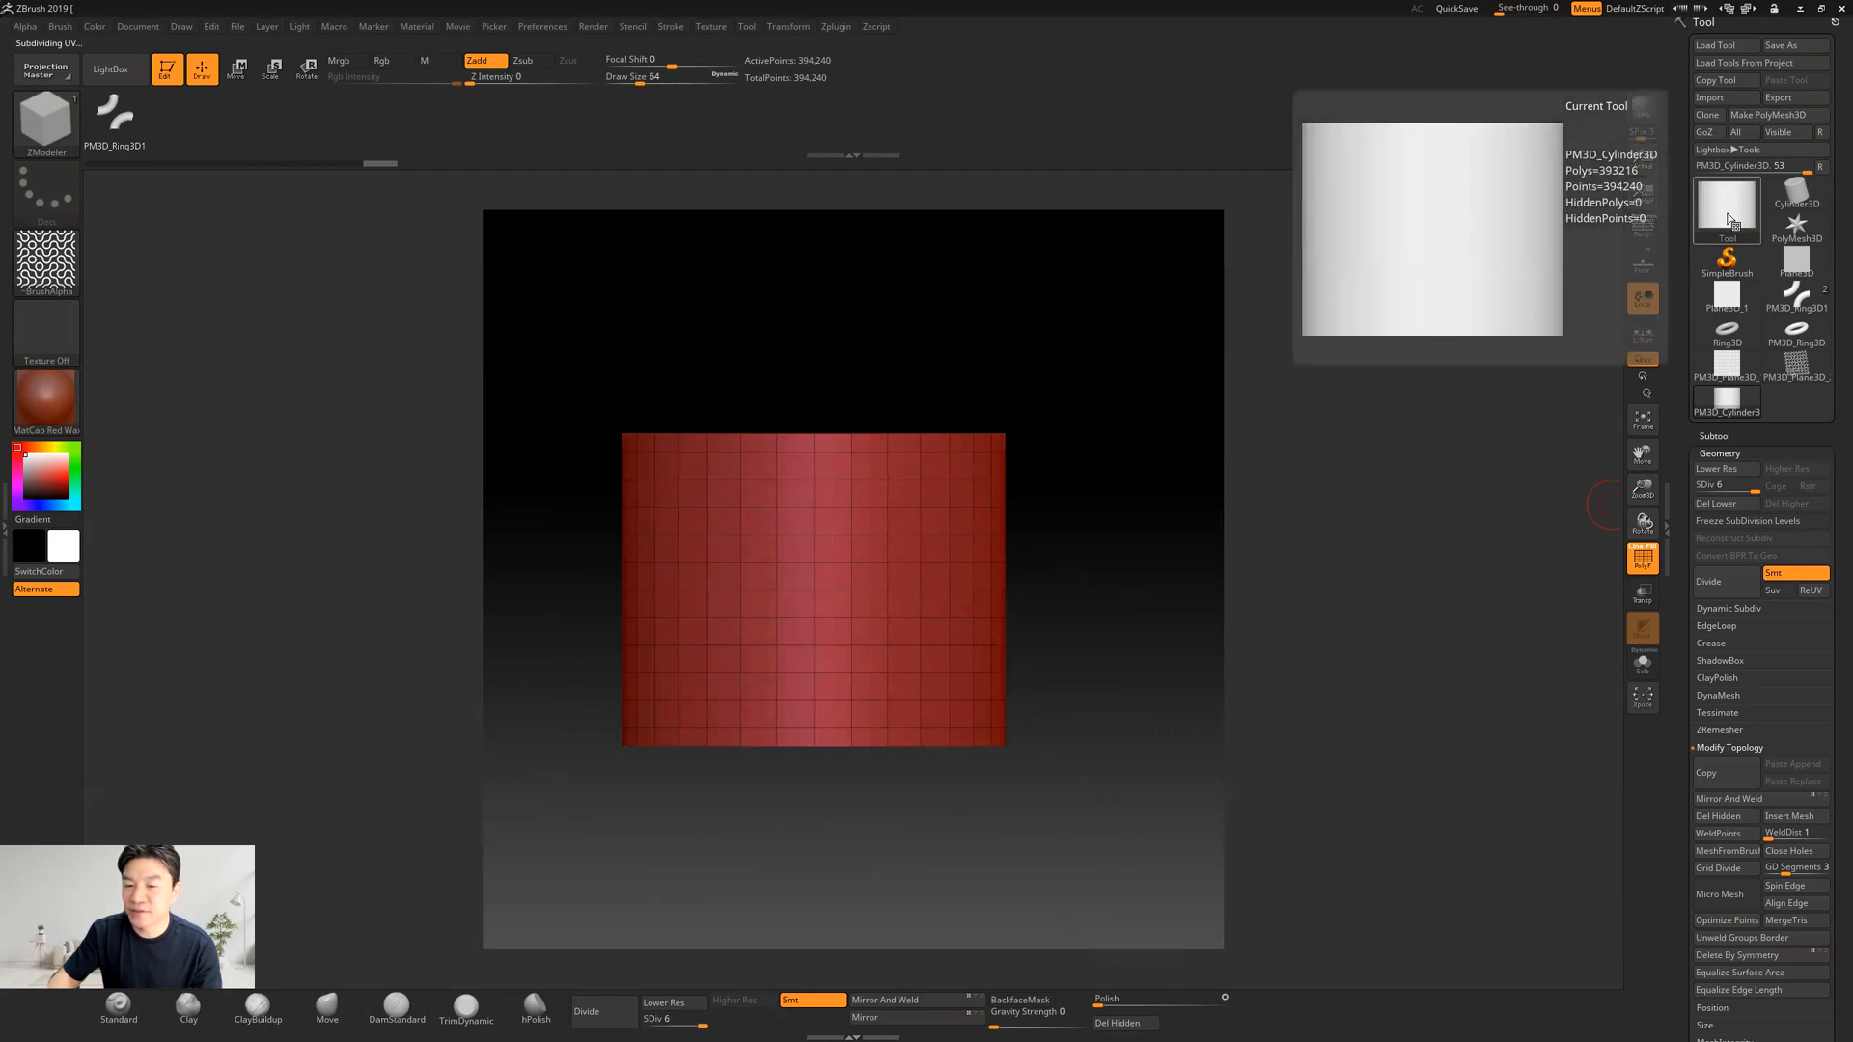
{"action": "left_click_drag", "start_coordinate": [1139, 594], "coordinate": [1164, 627], "text": "alt"}
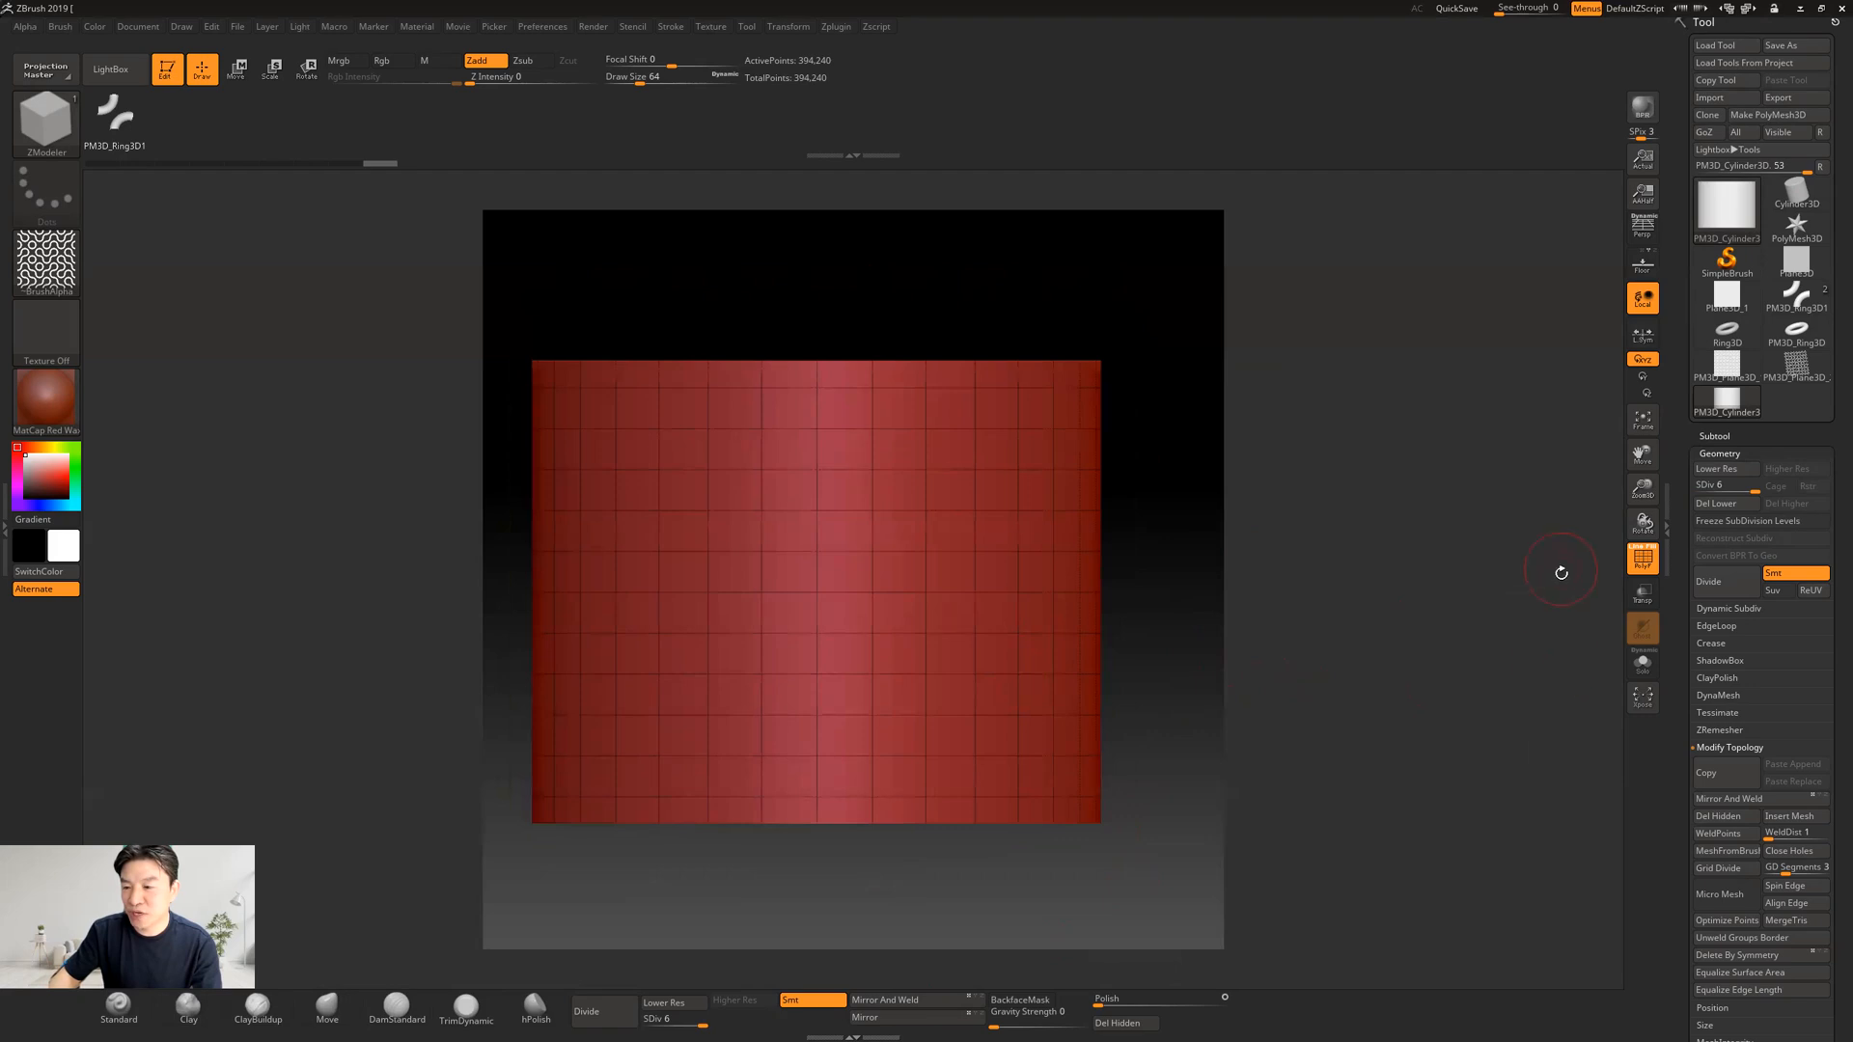
Step: Hide the cylinder's polyframe and add surface noise to it, opening the NoiseMaker
{"action": "left_click", "coordinate": [1642, 560]}
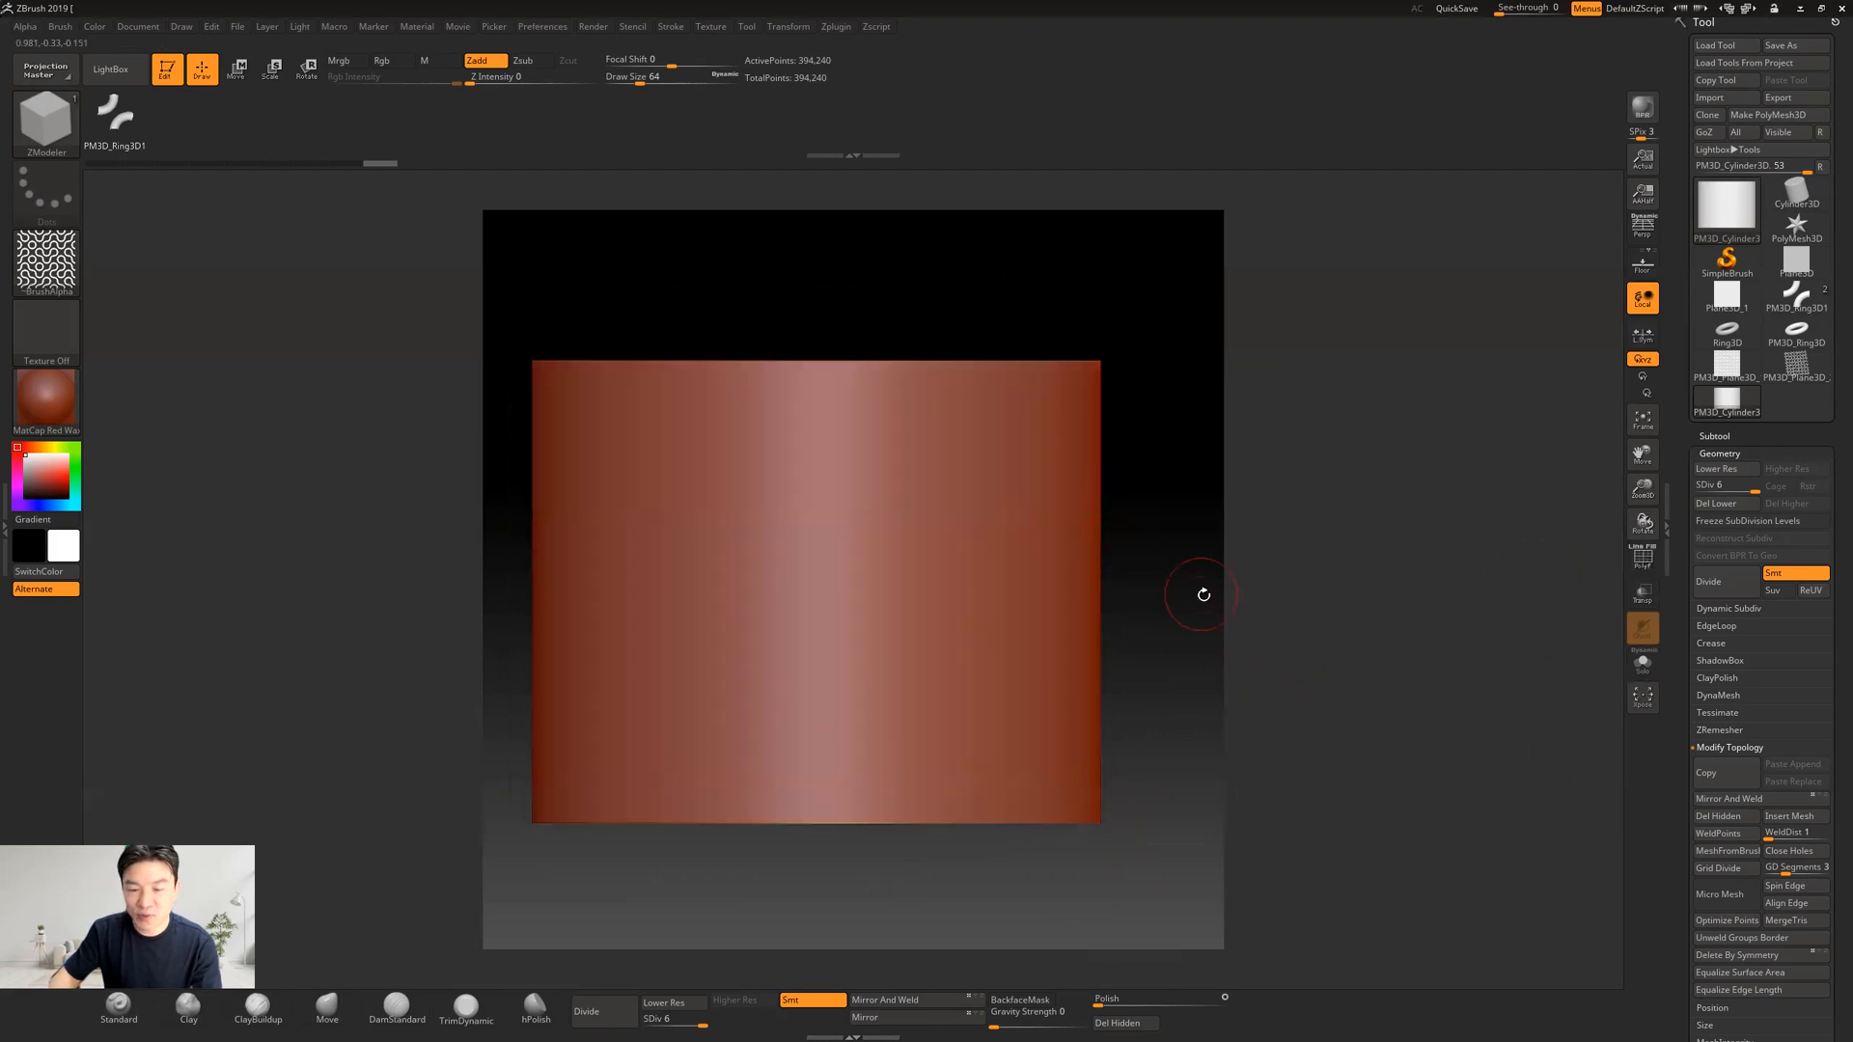
{"action": "left_click_drag", "start_coordinate": [1204, 594], "coordinate": [1235, 567], "text": "alt"}
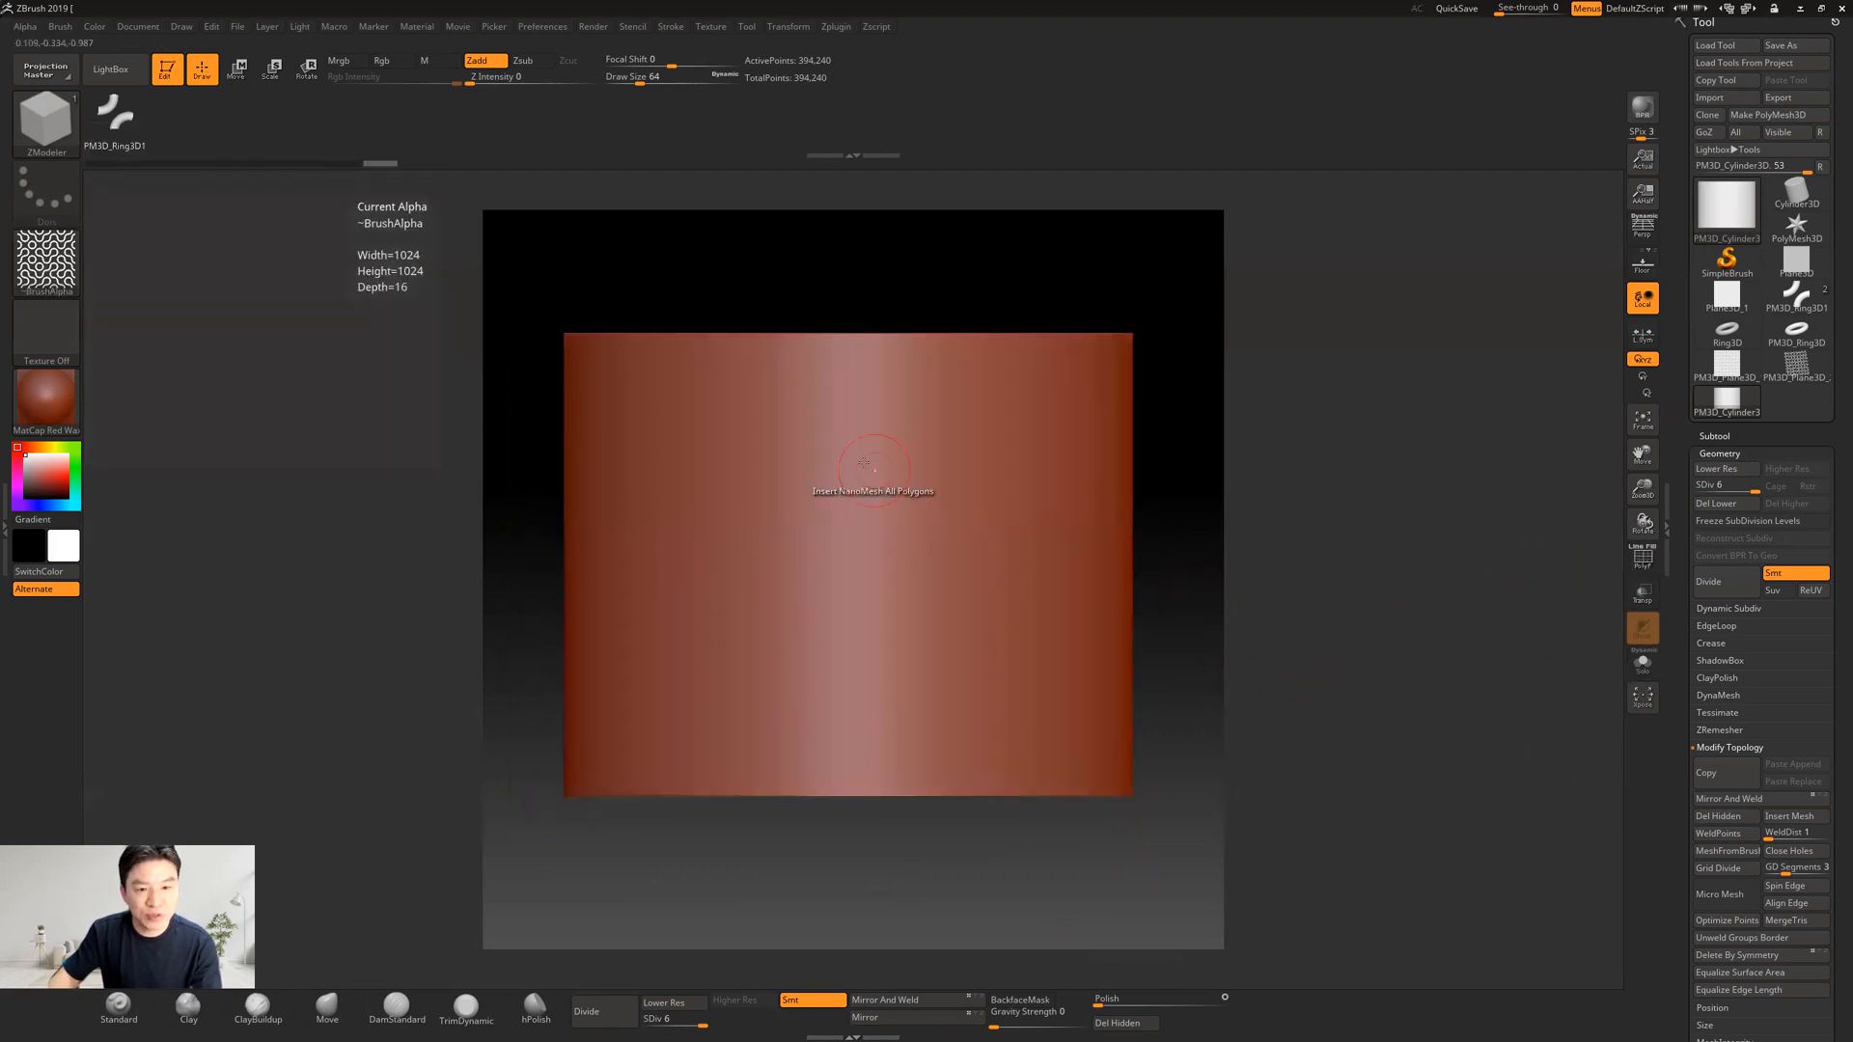
{"action": "scroll", "coordinate": [1737, 821], "scroll_direction": "down", "scroll_amount": 5}
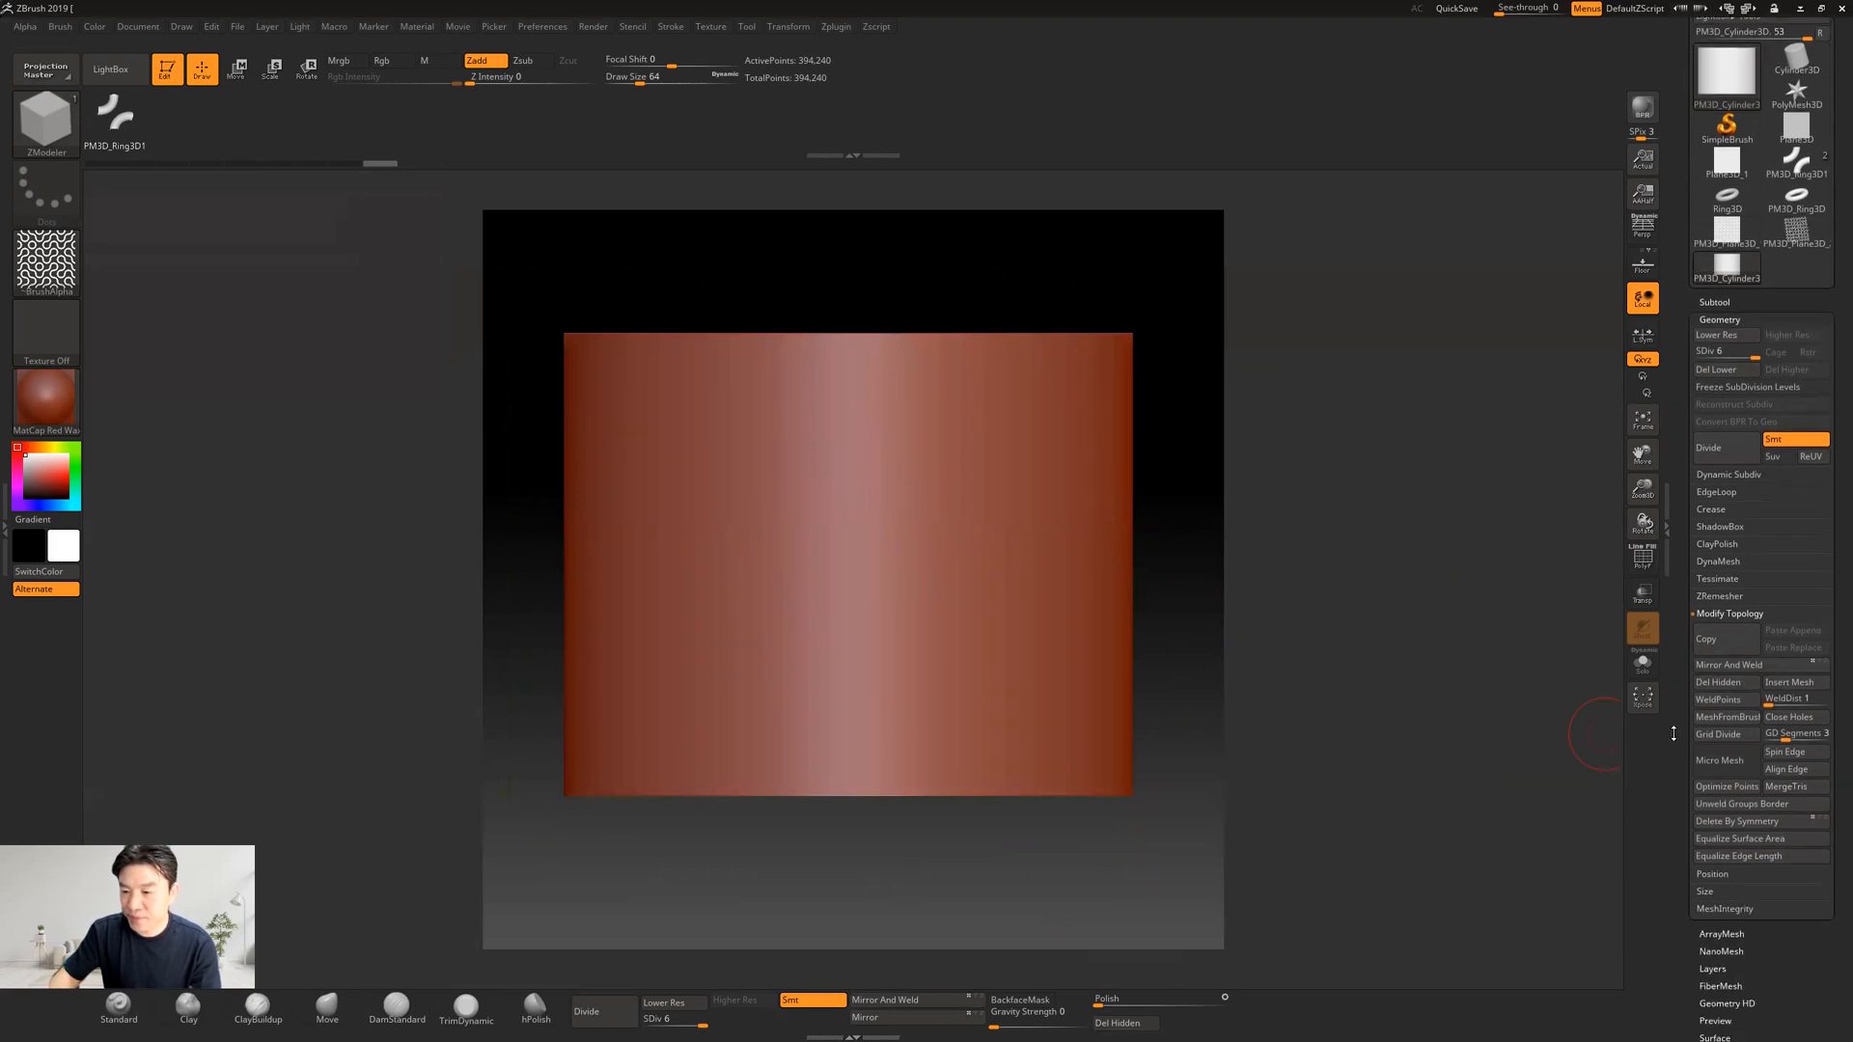
{"action": "left_click", "coordinate": [1664, 922]}
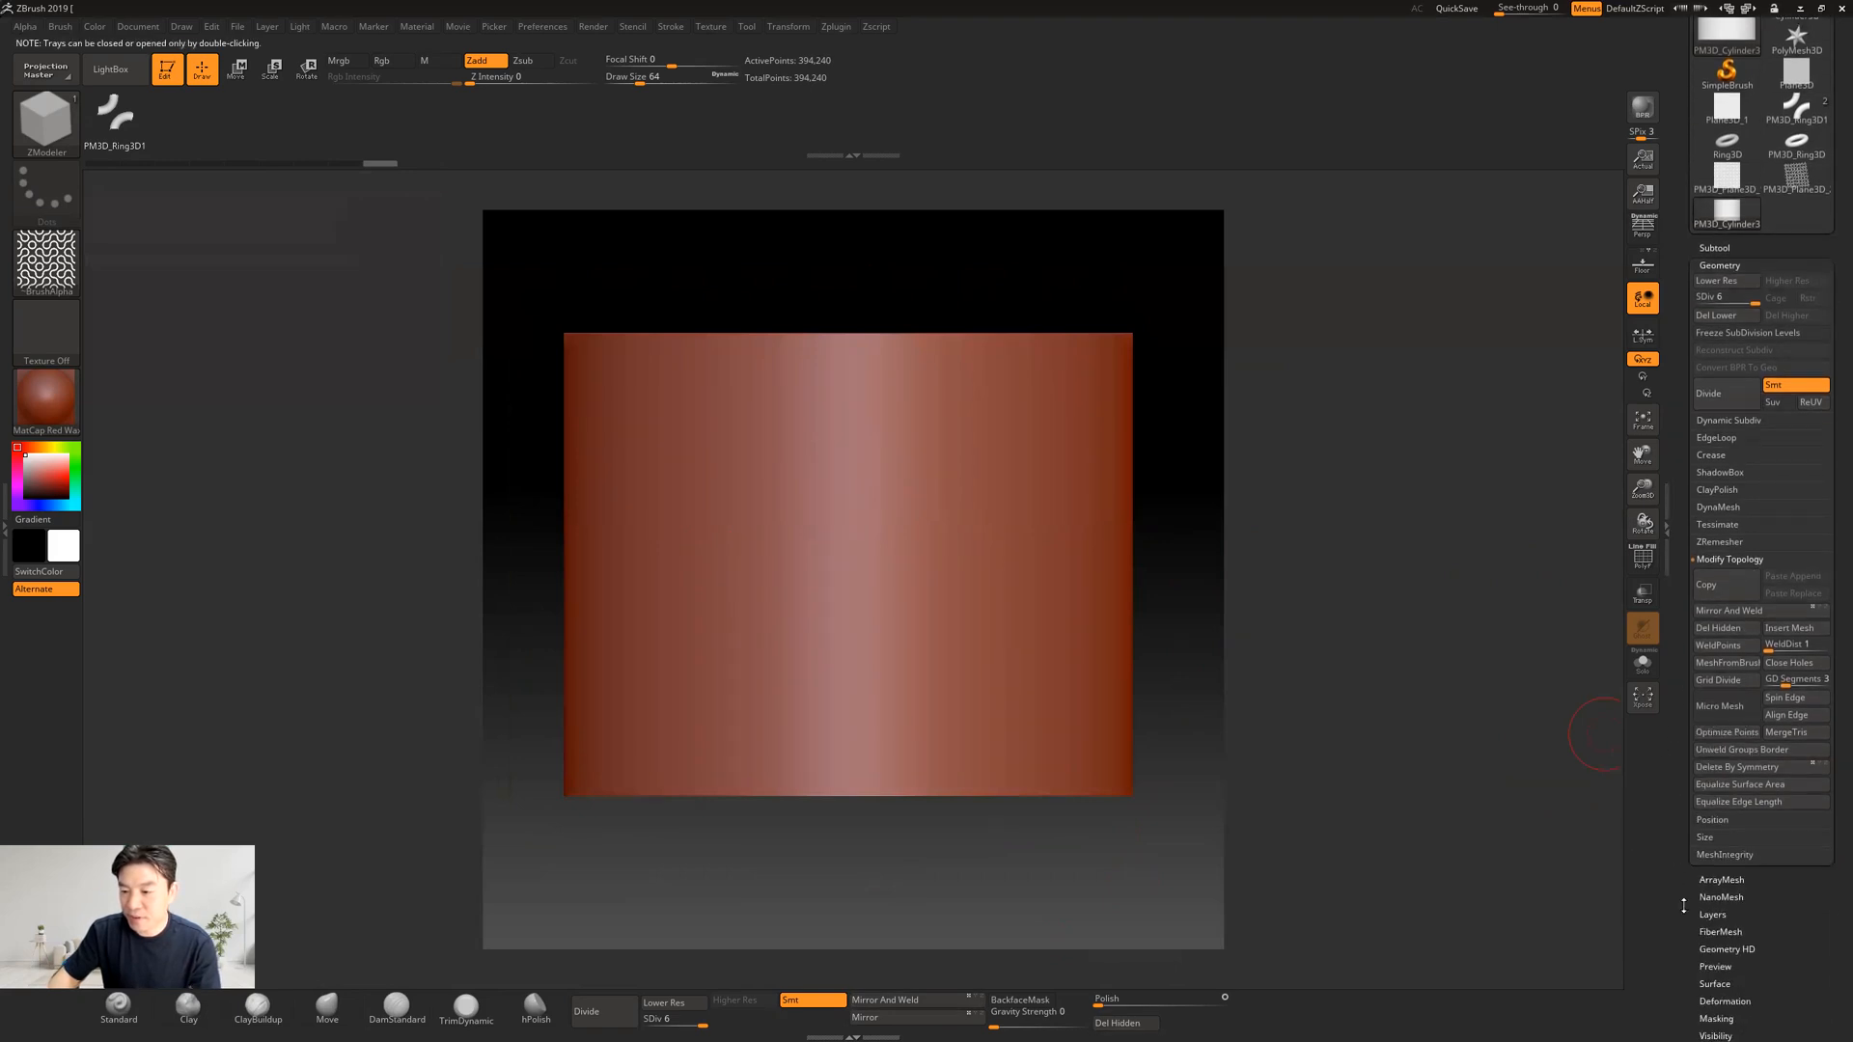
{"action": "scroll", "coordinate": [1692, 789], "scroll_direction": "down", "scroll_amount": 9}
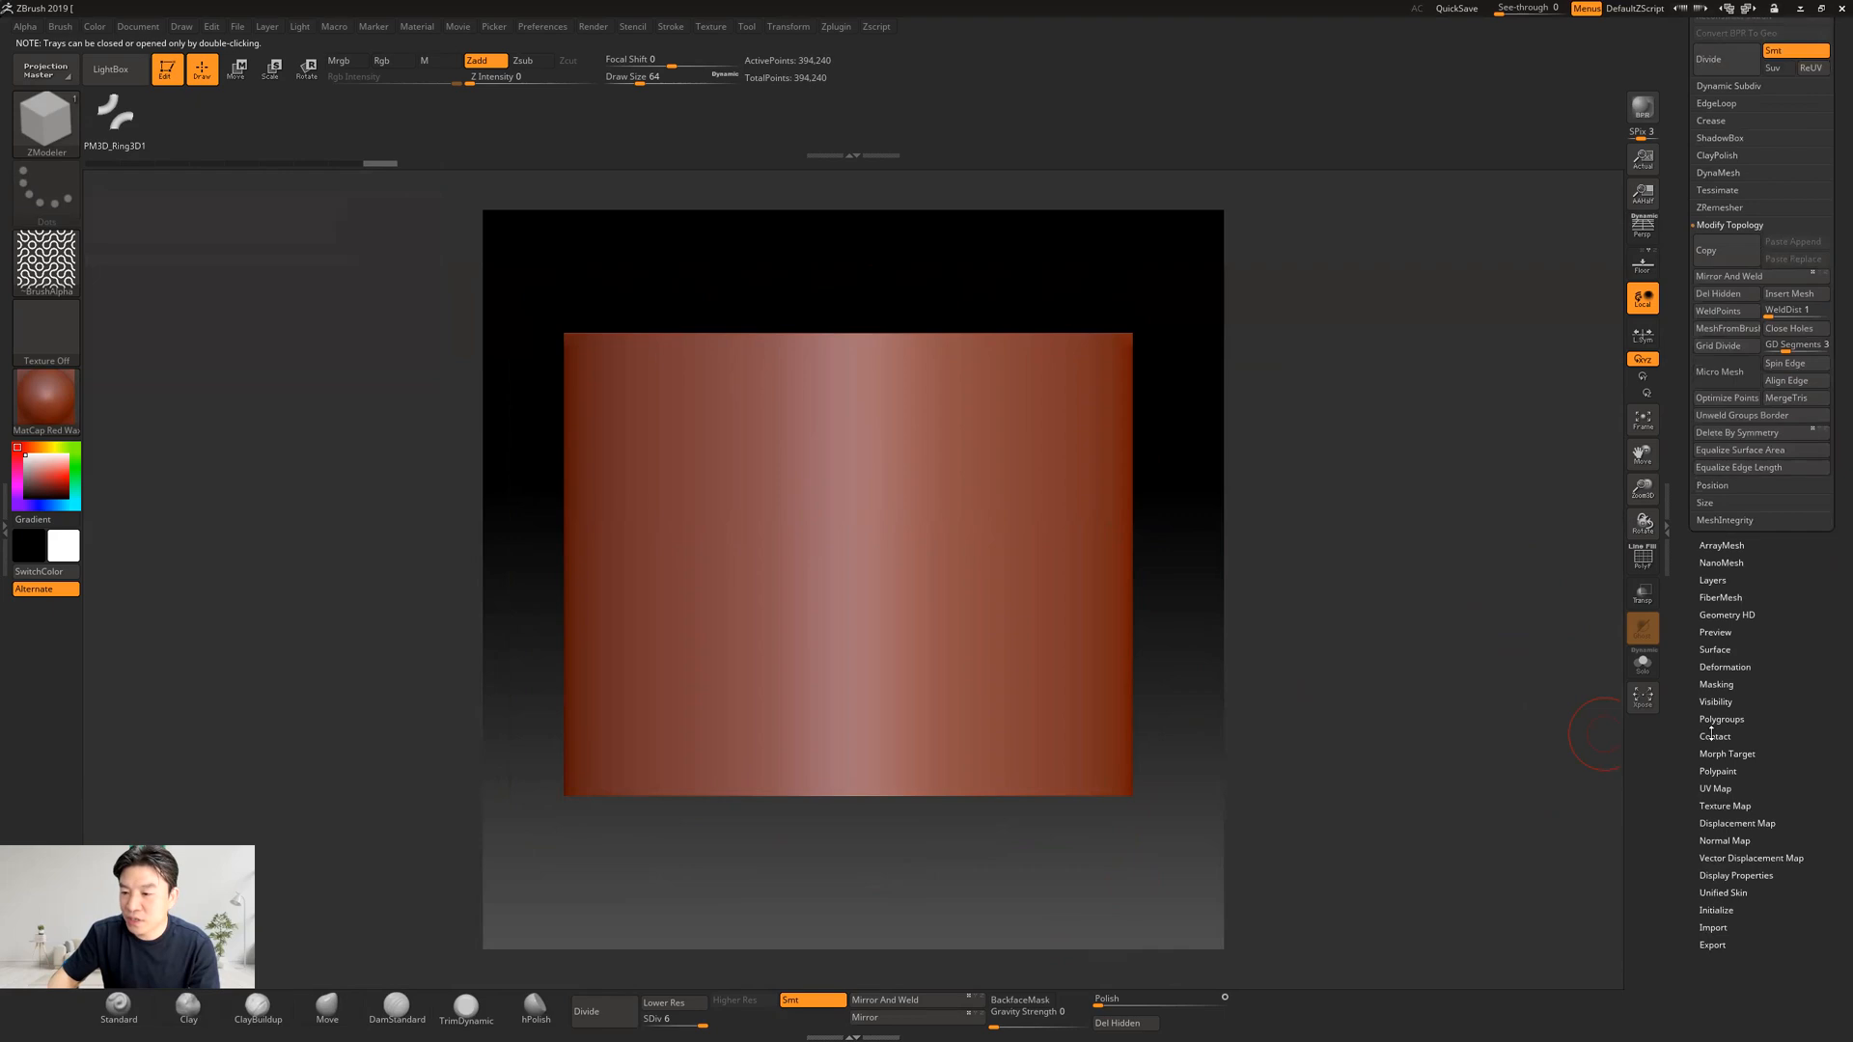
{"action": "left_click", "coordinate": [1713, 649]}
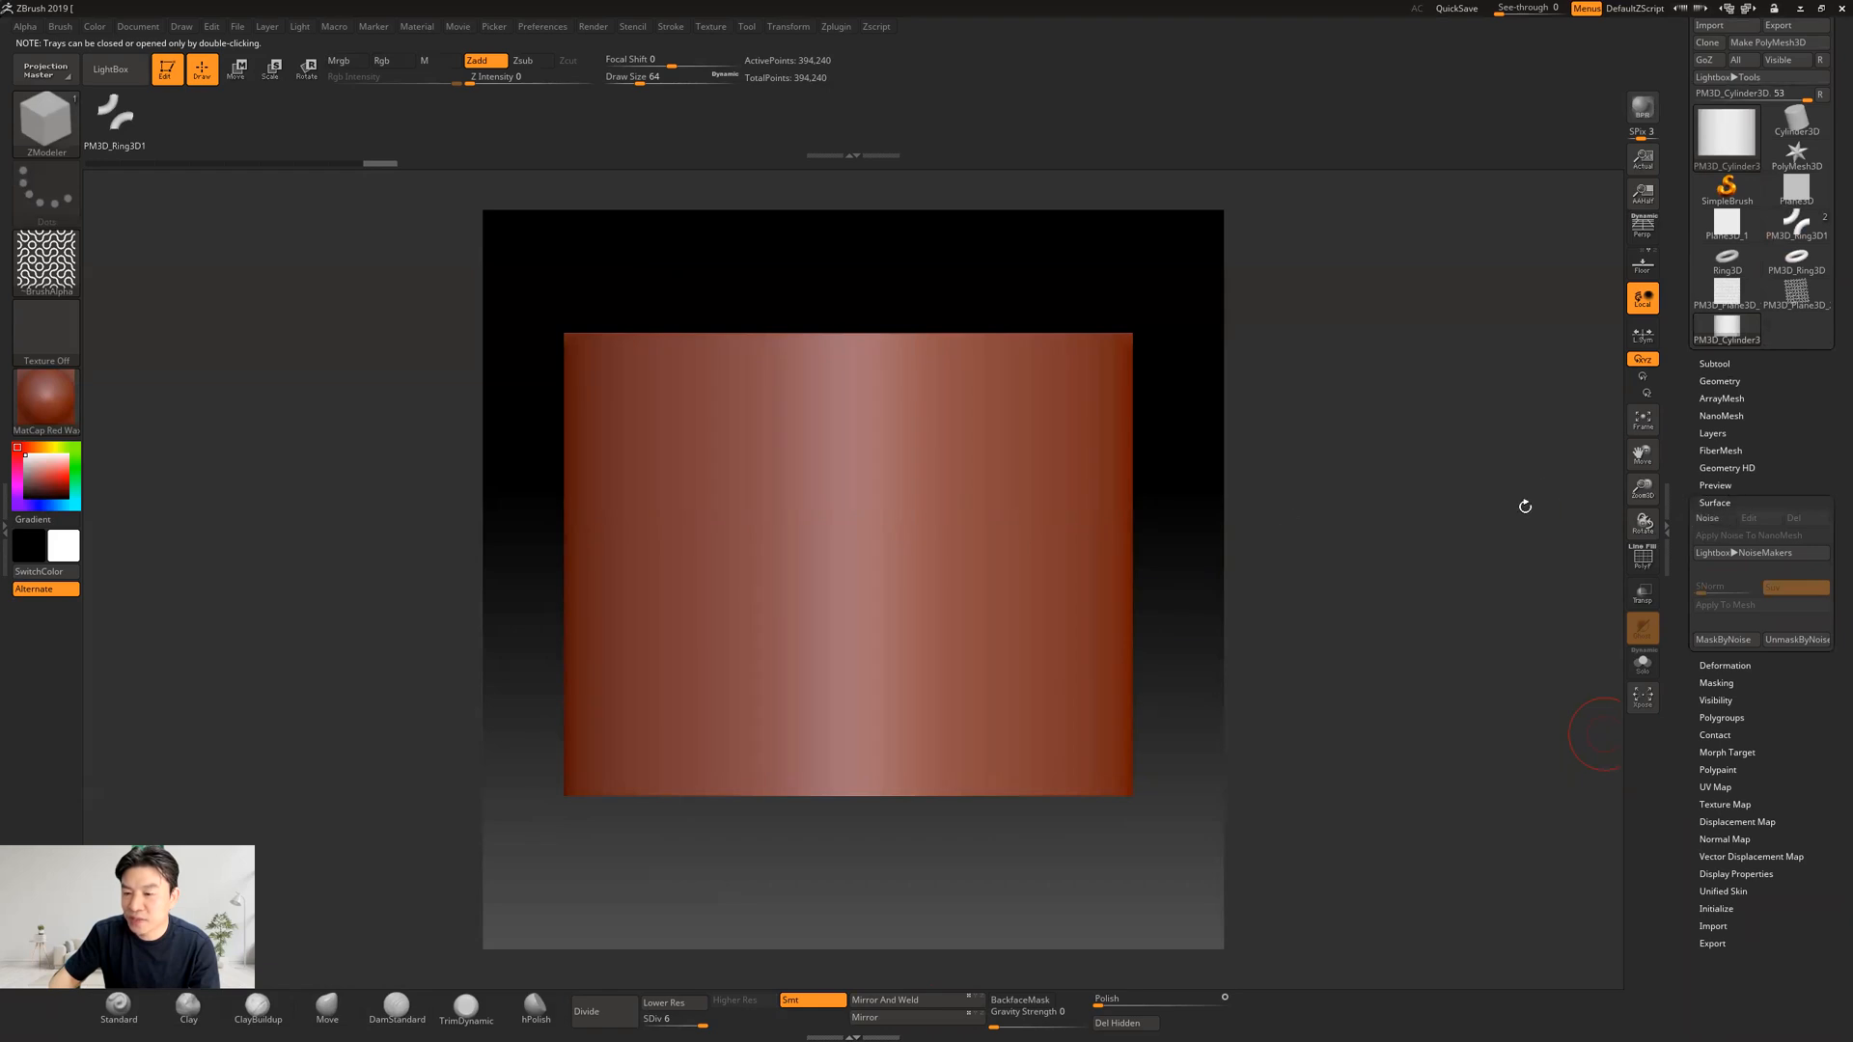
{"action": "left_click", "coordinate": [1707, 518]}
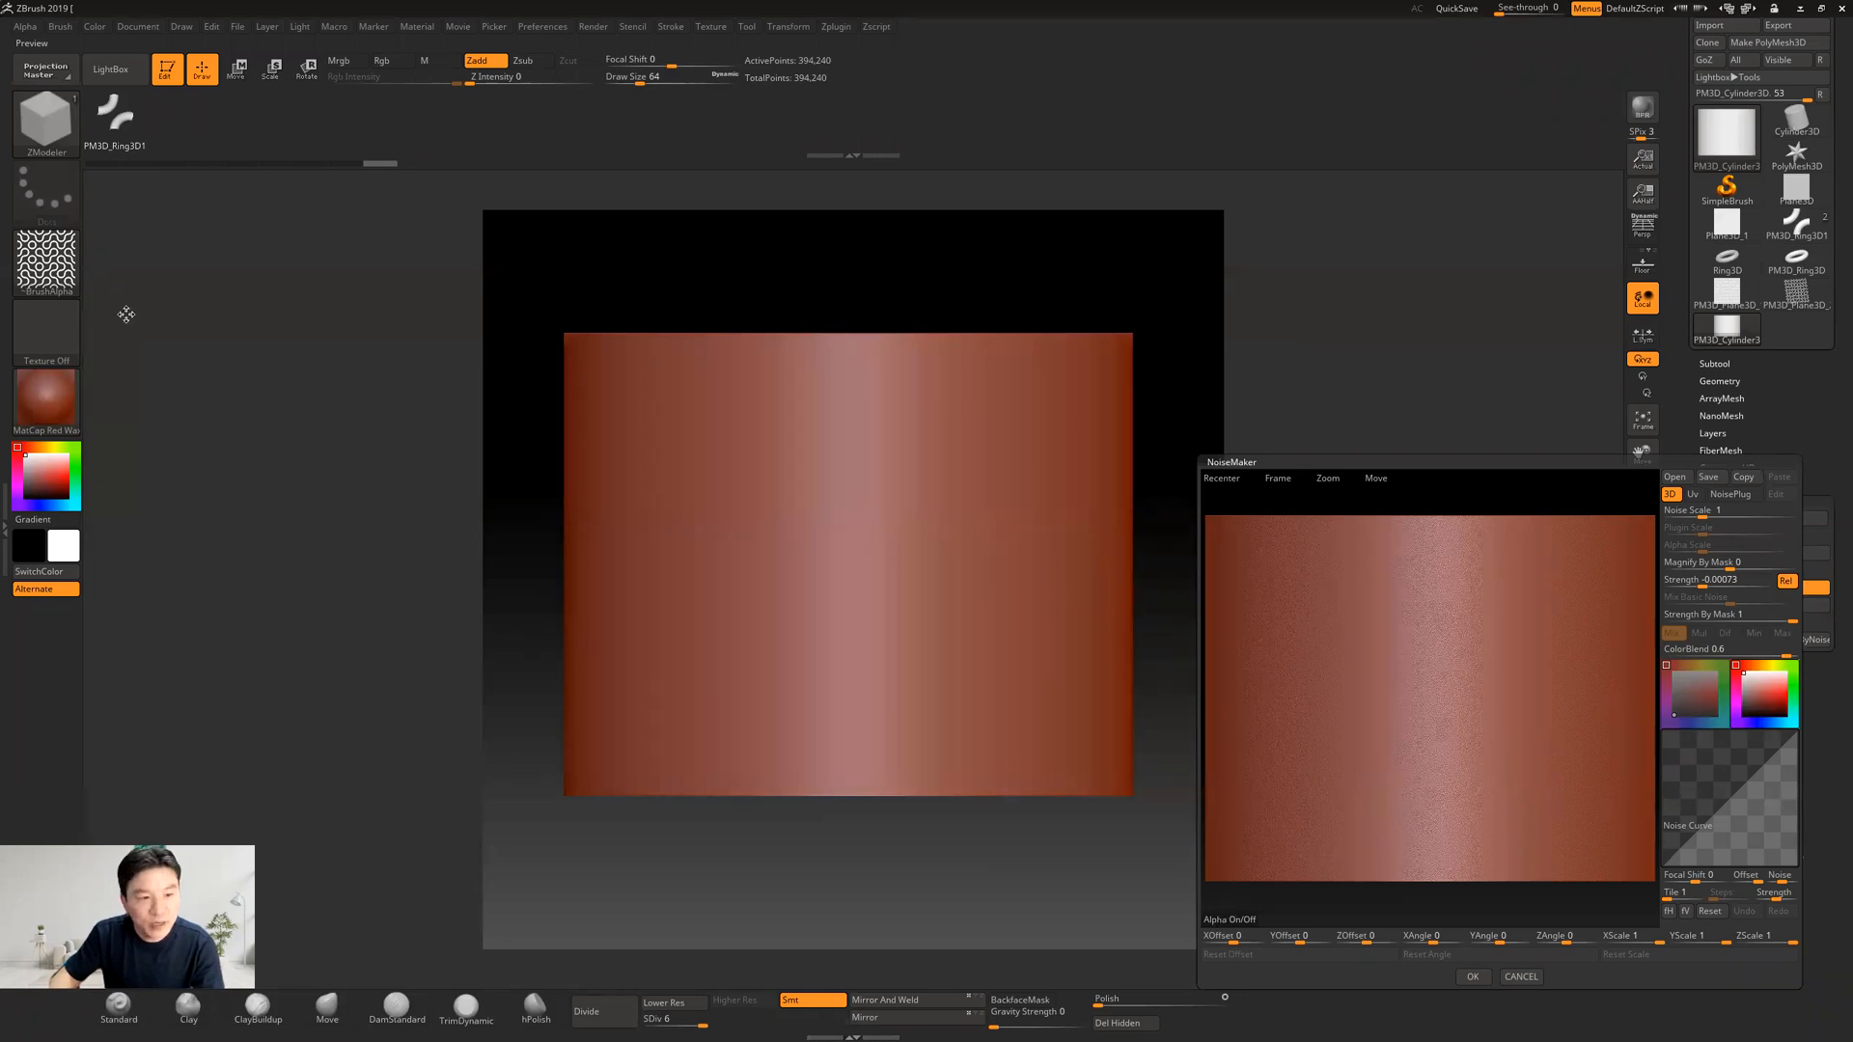
Step: Load the ZGrab01 image from the desktop as the noise alpha
{"action": "left_click", "coordinate": [1230, 922]}
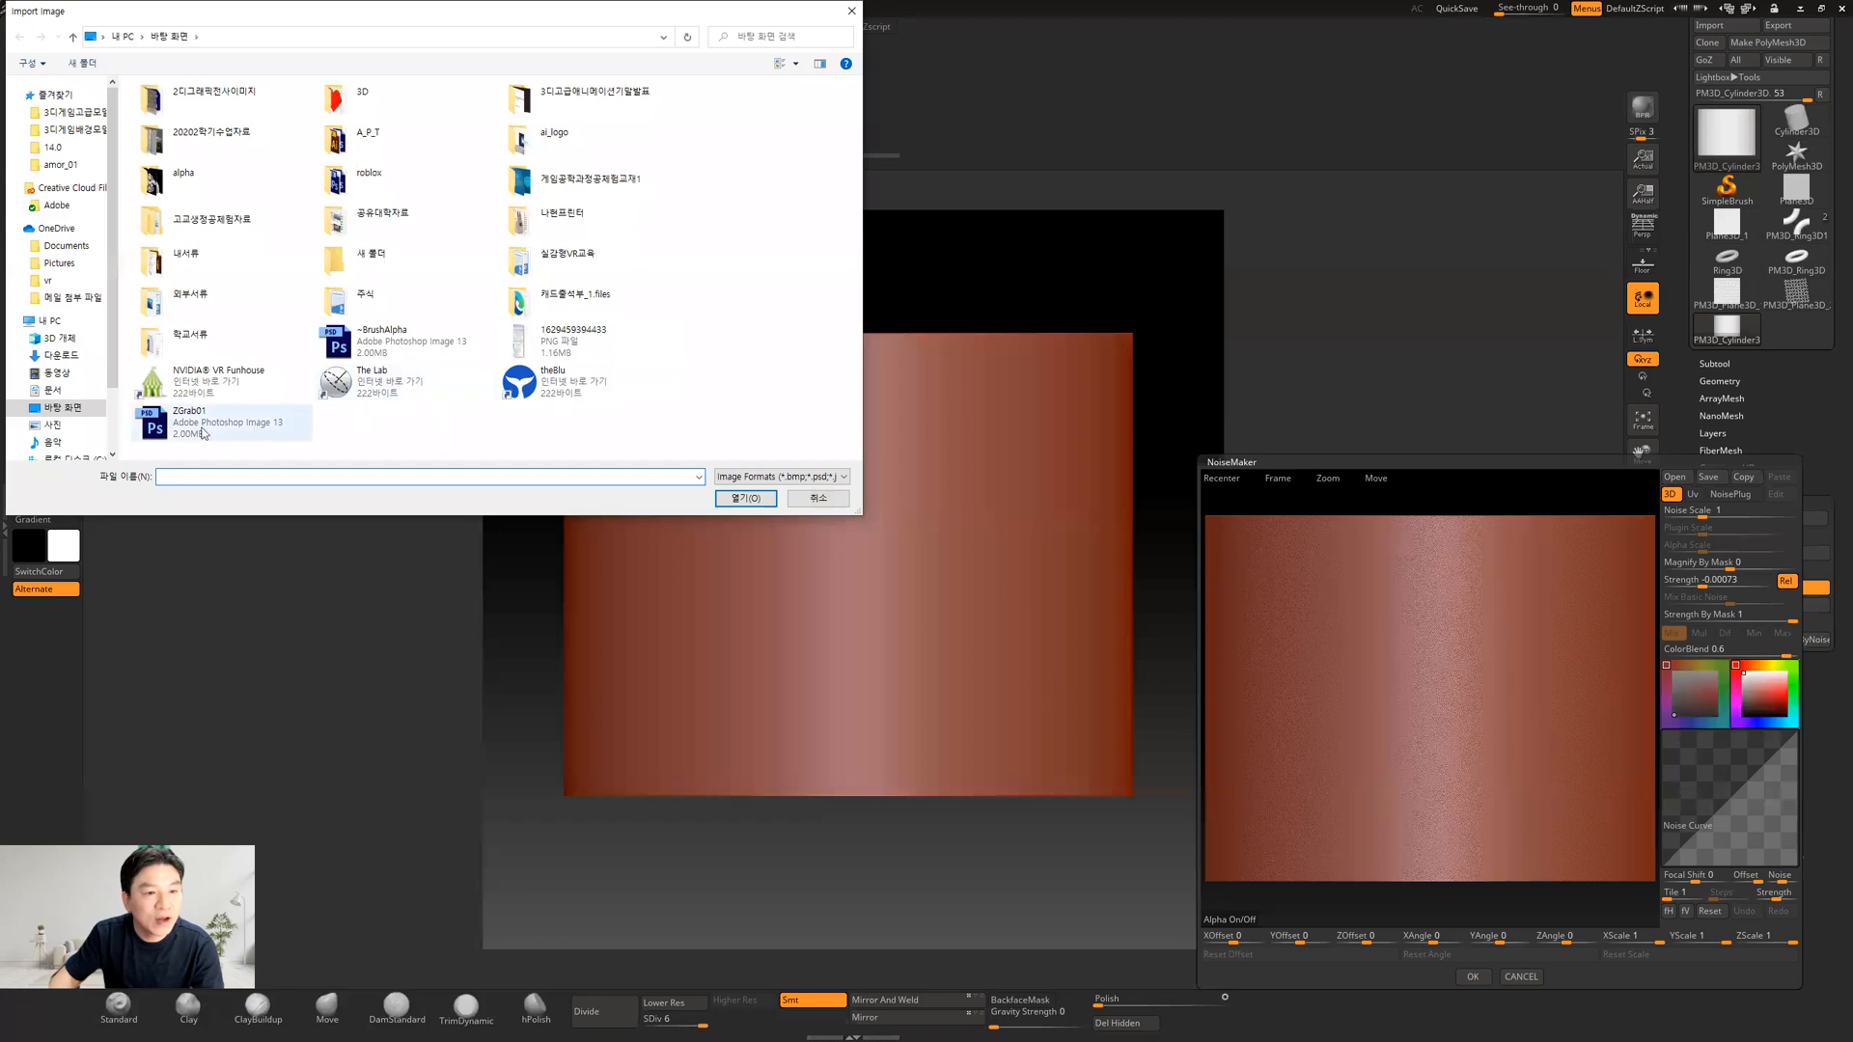
{"action": "left_click", "coordinate": [189, 425]}
{"action": "left_click", "coordinate": [752, 500]}
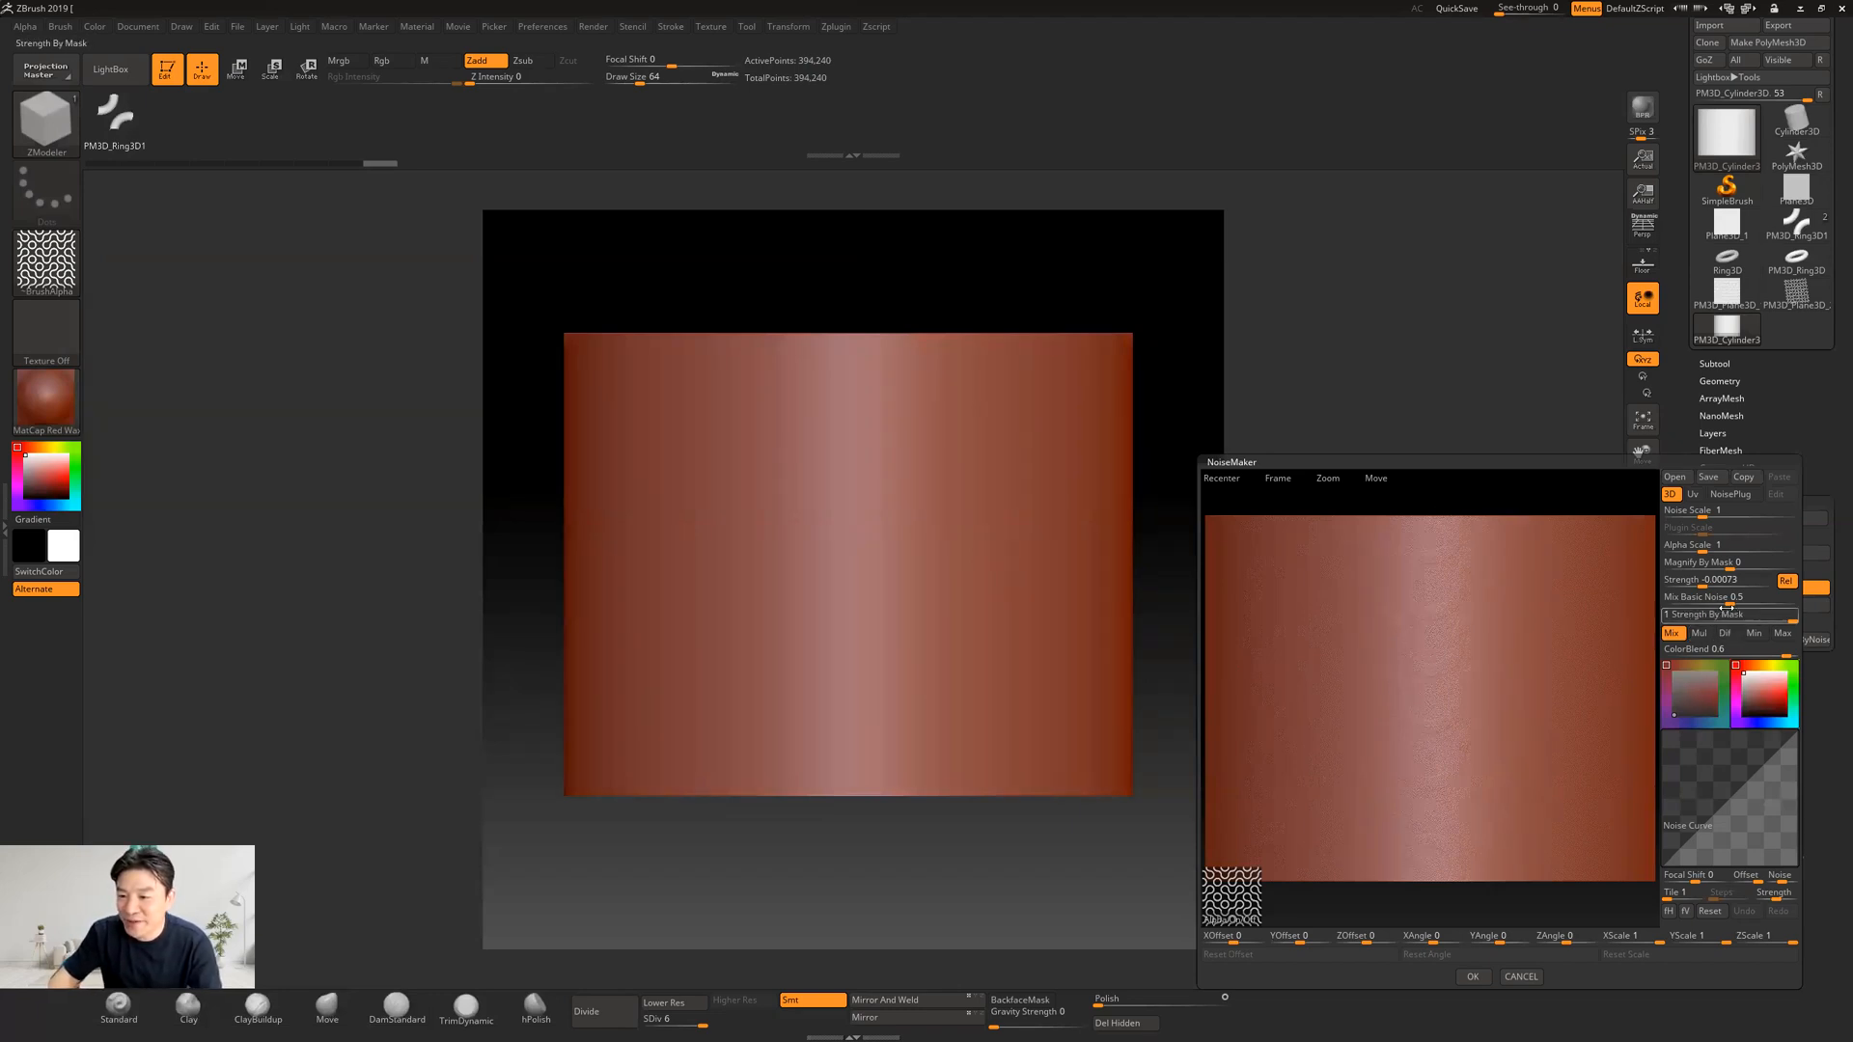
Step: Set the noise's Mix Basic Noise to 0, Strength to about -0.109 and Alpha Scale to about 0.17
{"action": "left_click", "coordinate": [1704, 582]}
{"action": "left_click_drag", "start_coordinate": [1704, 584], "coordinate": [1733, 590]}
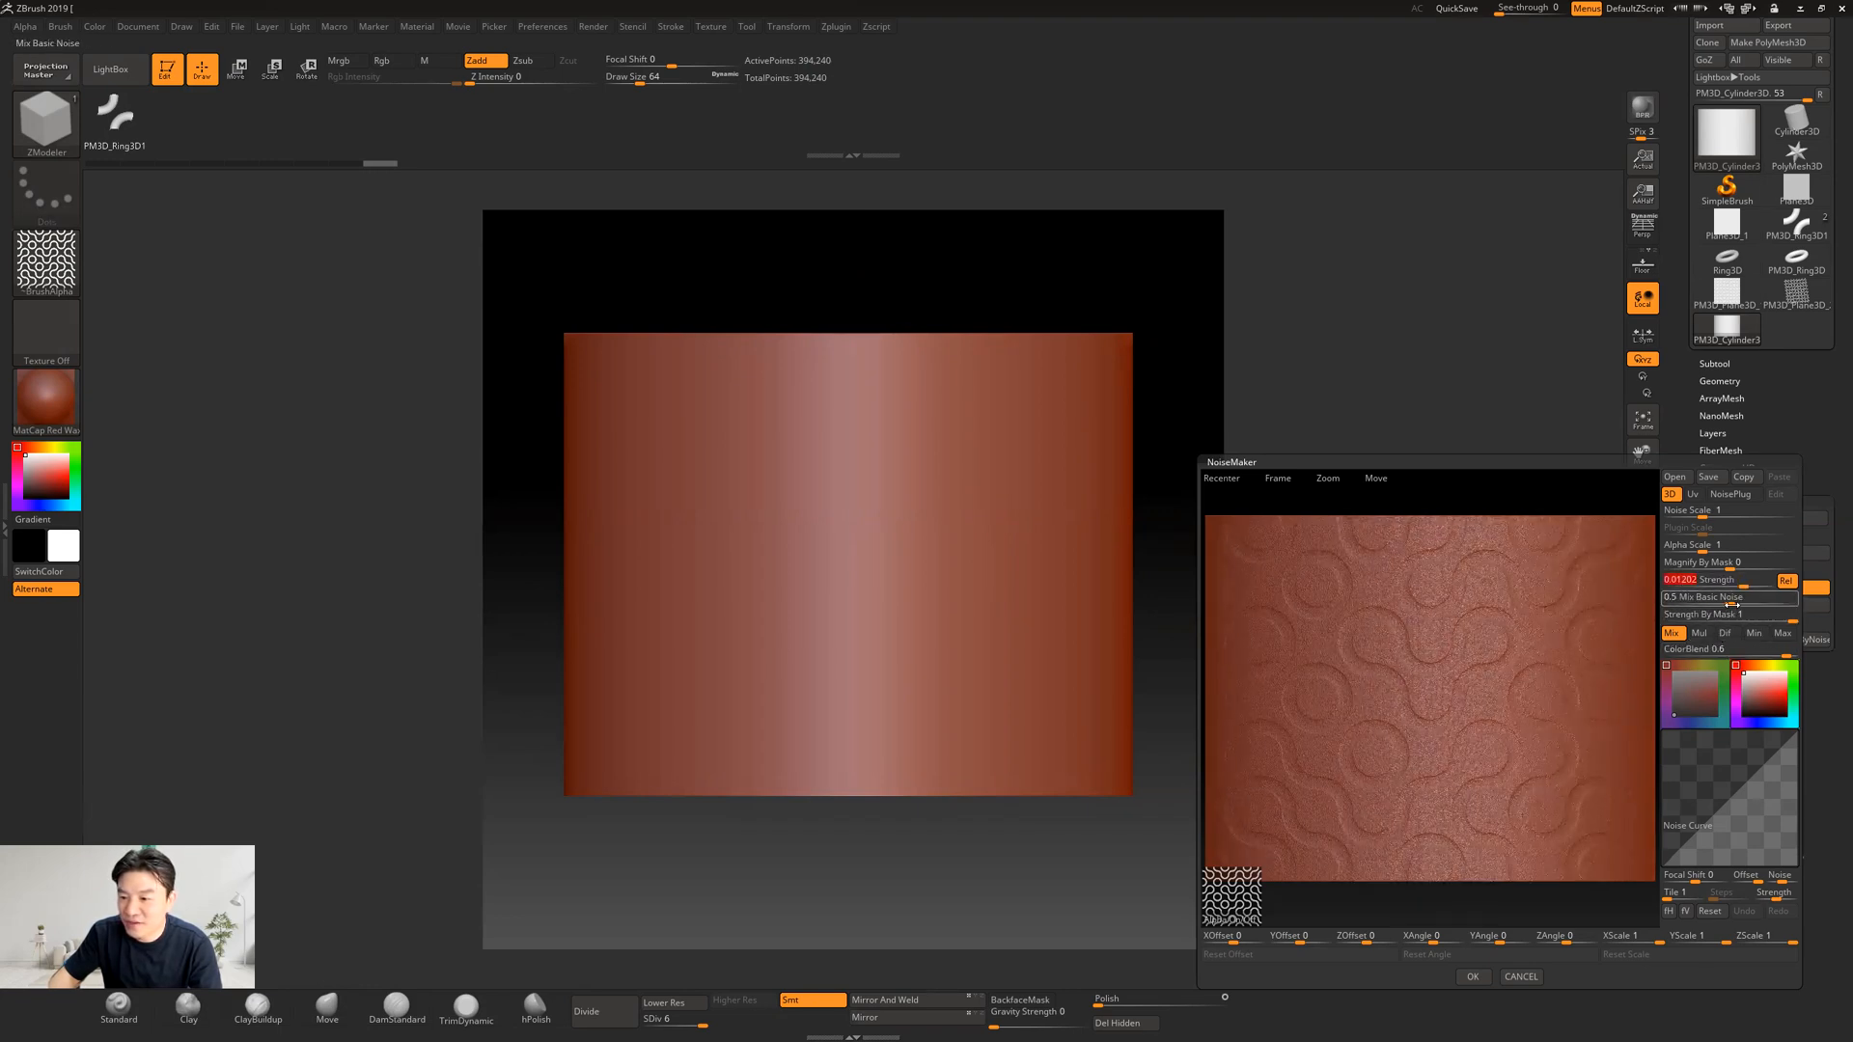
{"action": "left_click_drag", "start_coordinate": [1744, 586], "coordinate": [1641, 611]}
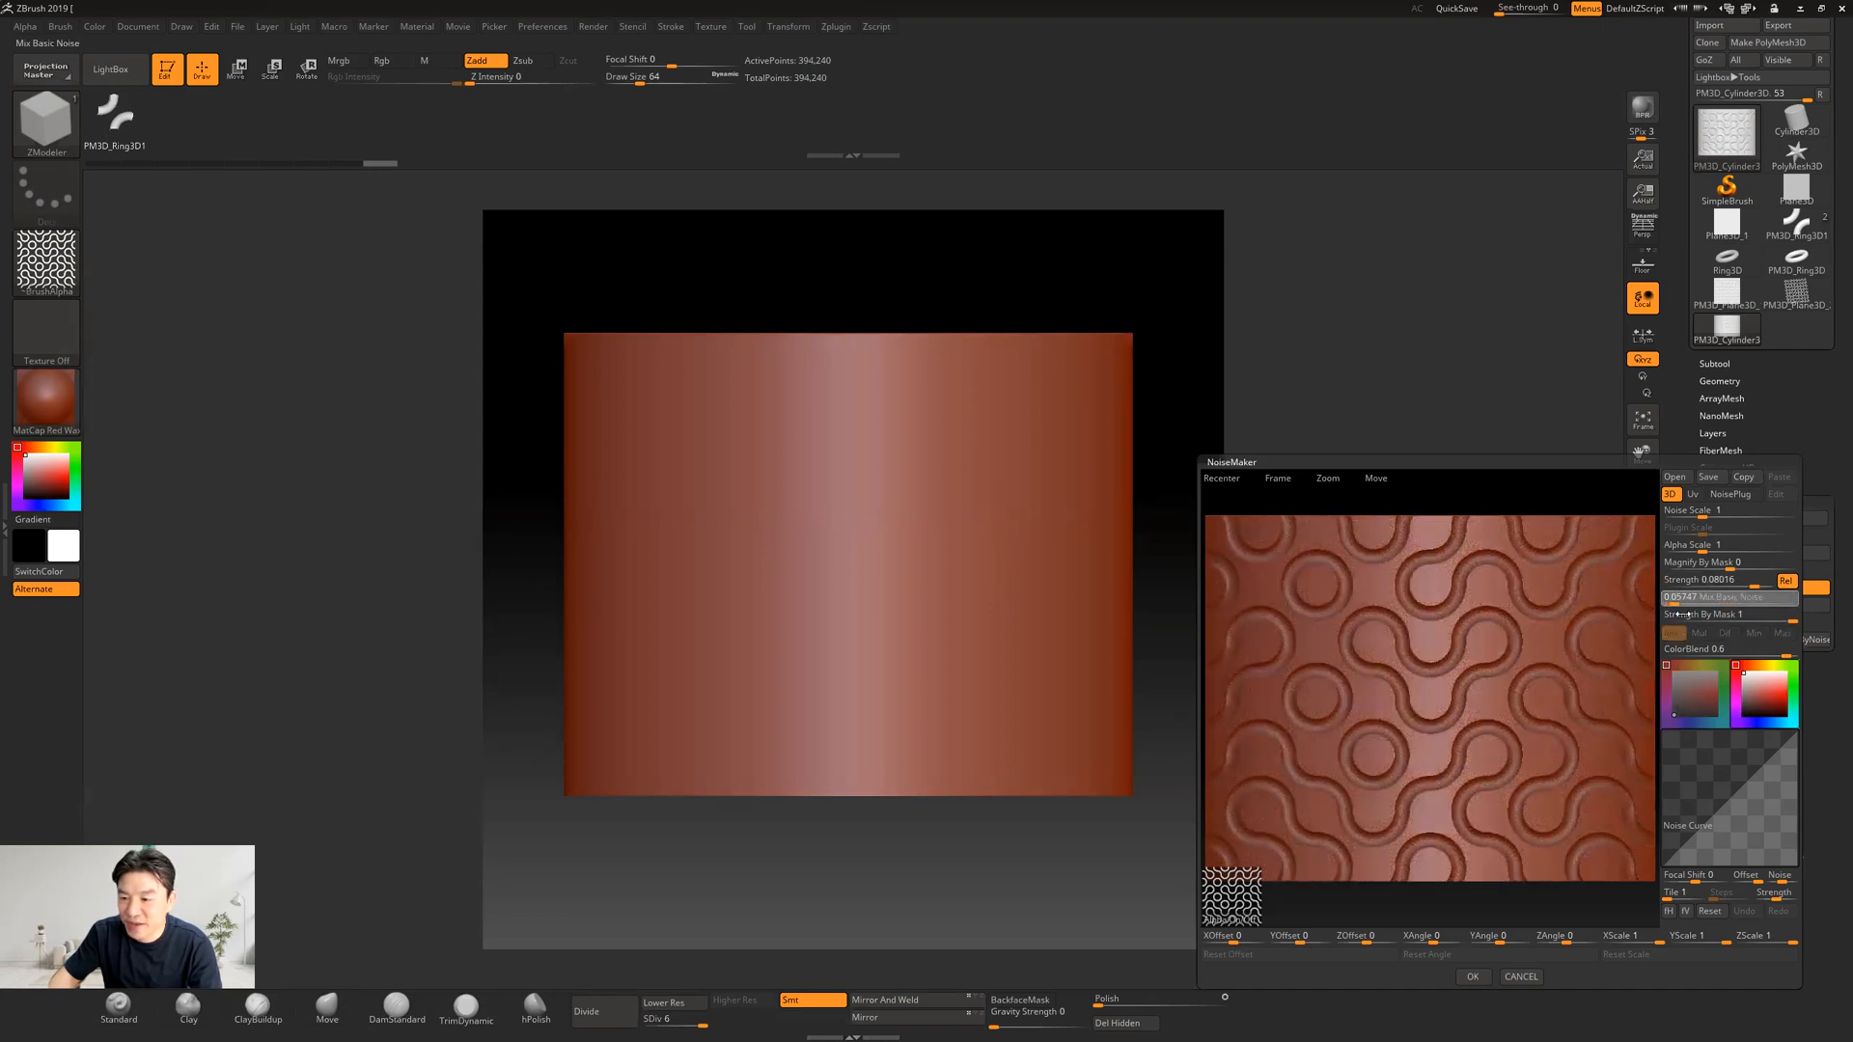
{"action": "left_click_drag", "start_coordinate": [1749, 586], "coordinate": [1691, 558]}
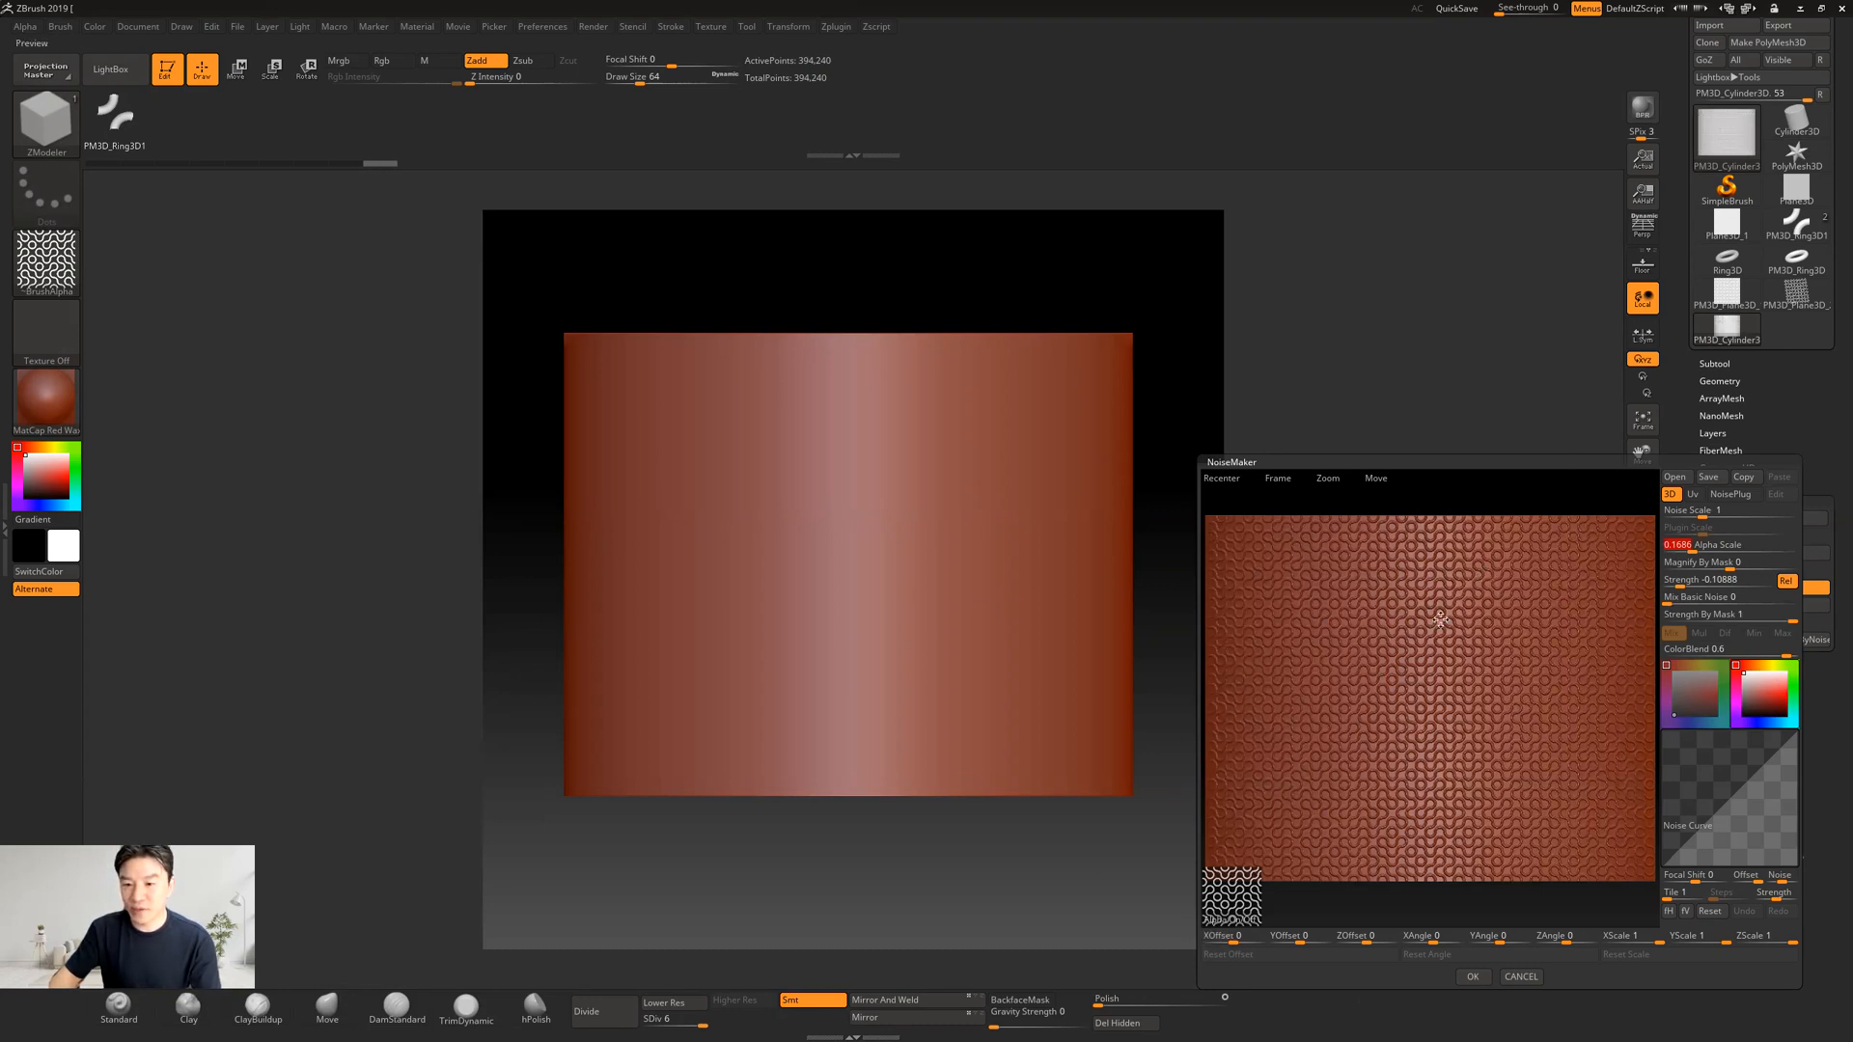
Step: Switch the noise to UV projection, set Alpha Scale to about 0.22 and accept it on the cylinder
{"action": "left_click_drag", "start_coordinate": [1362, 644], "coordinate": [1348, 650]}
{"action": "left_click", "coordinate": [1694, 494]}
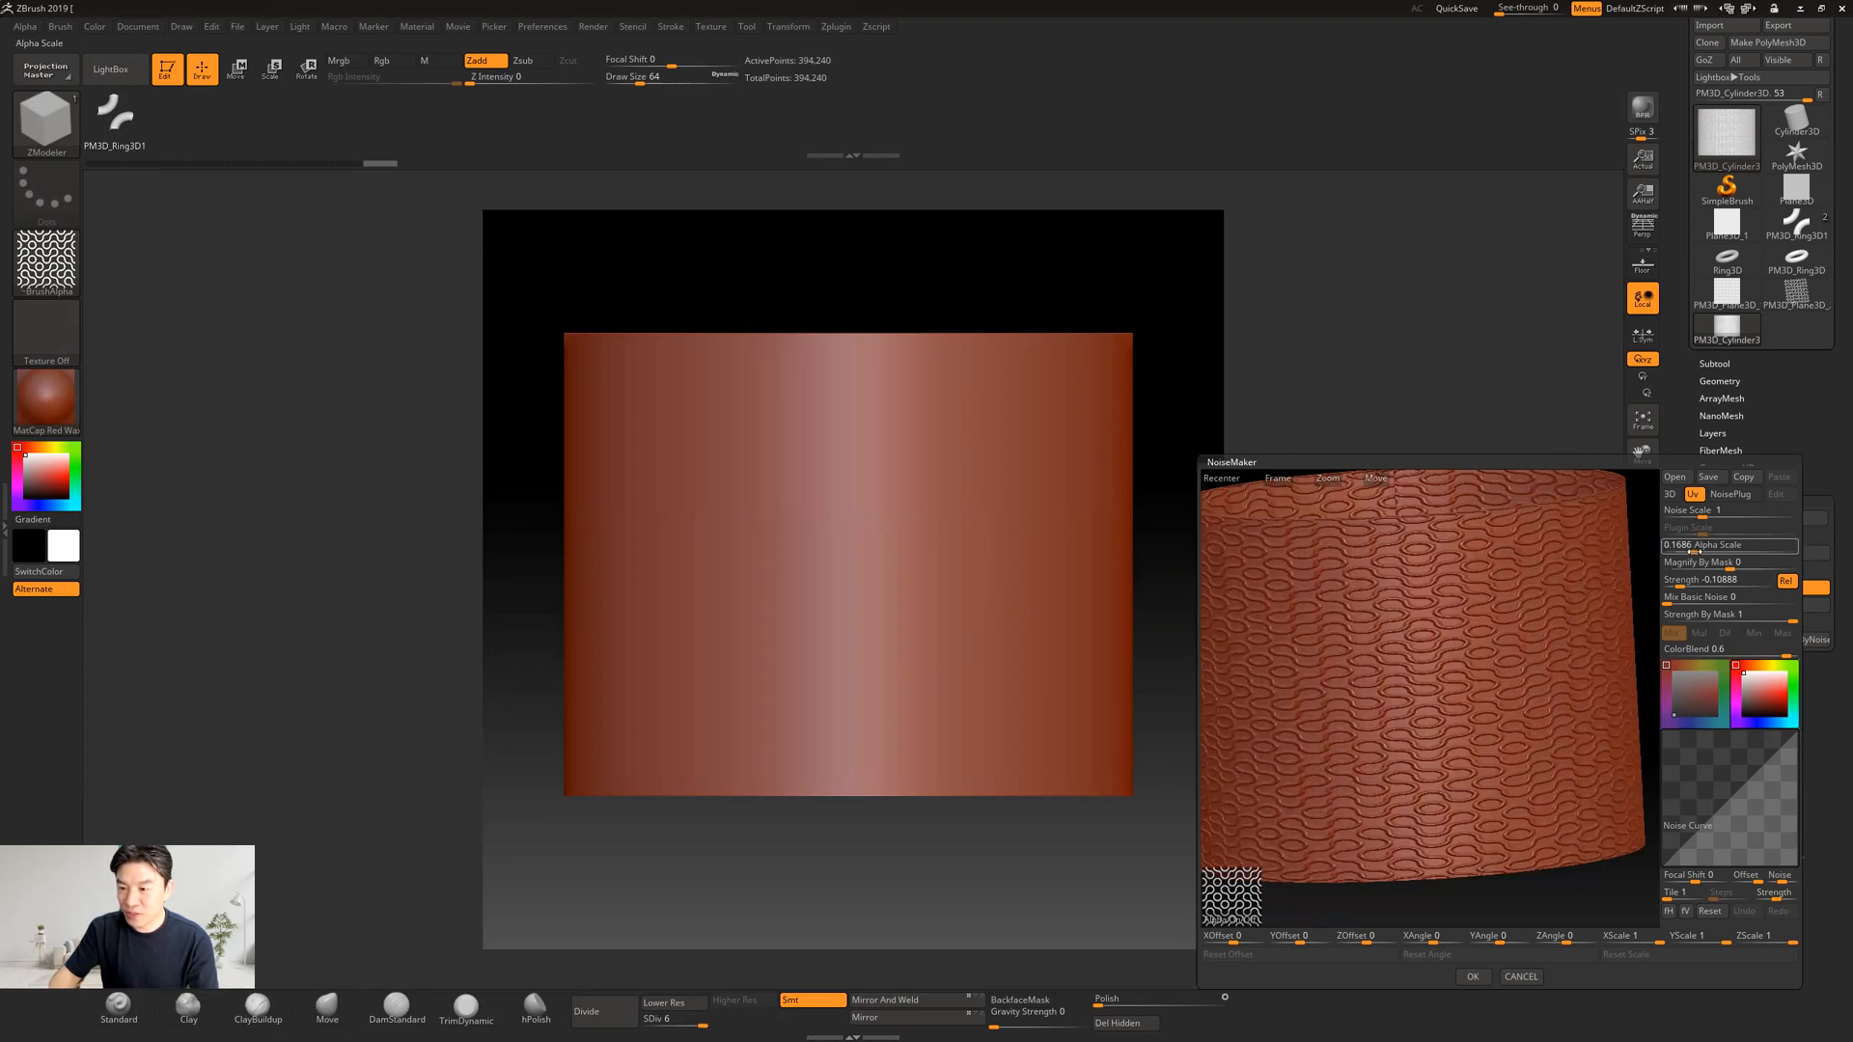
{"action": "left_click_drag", "start_coordinate": [1690, 552], "coordinate": [1695, 561]}
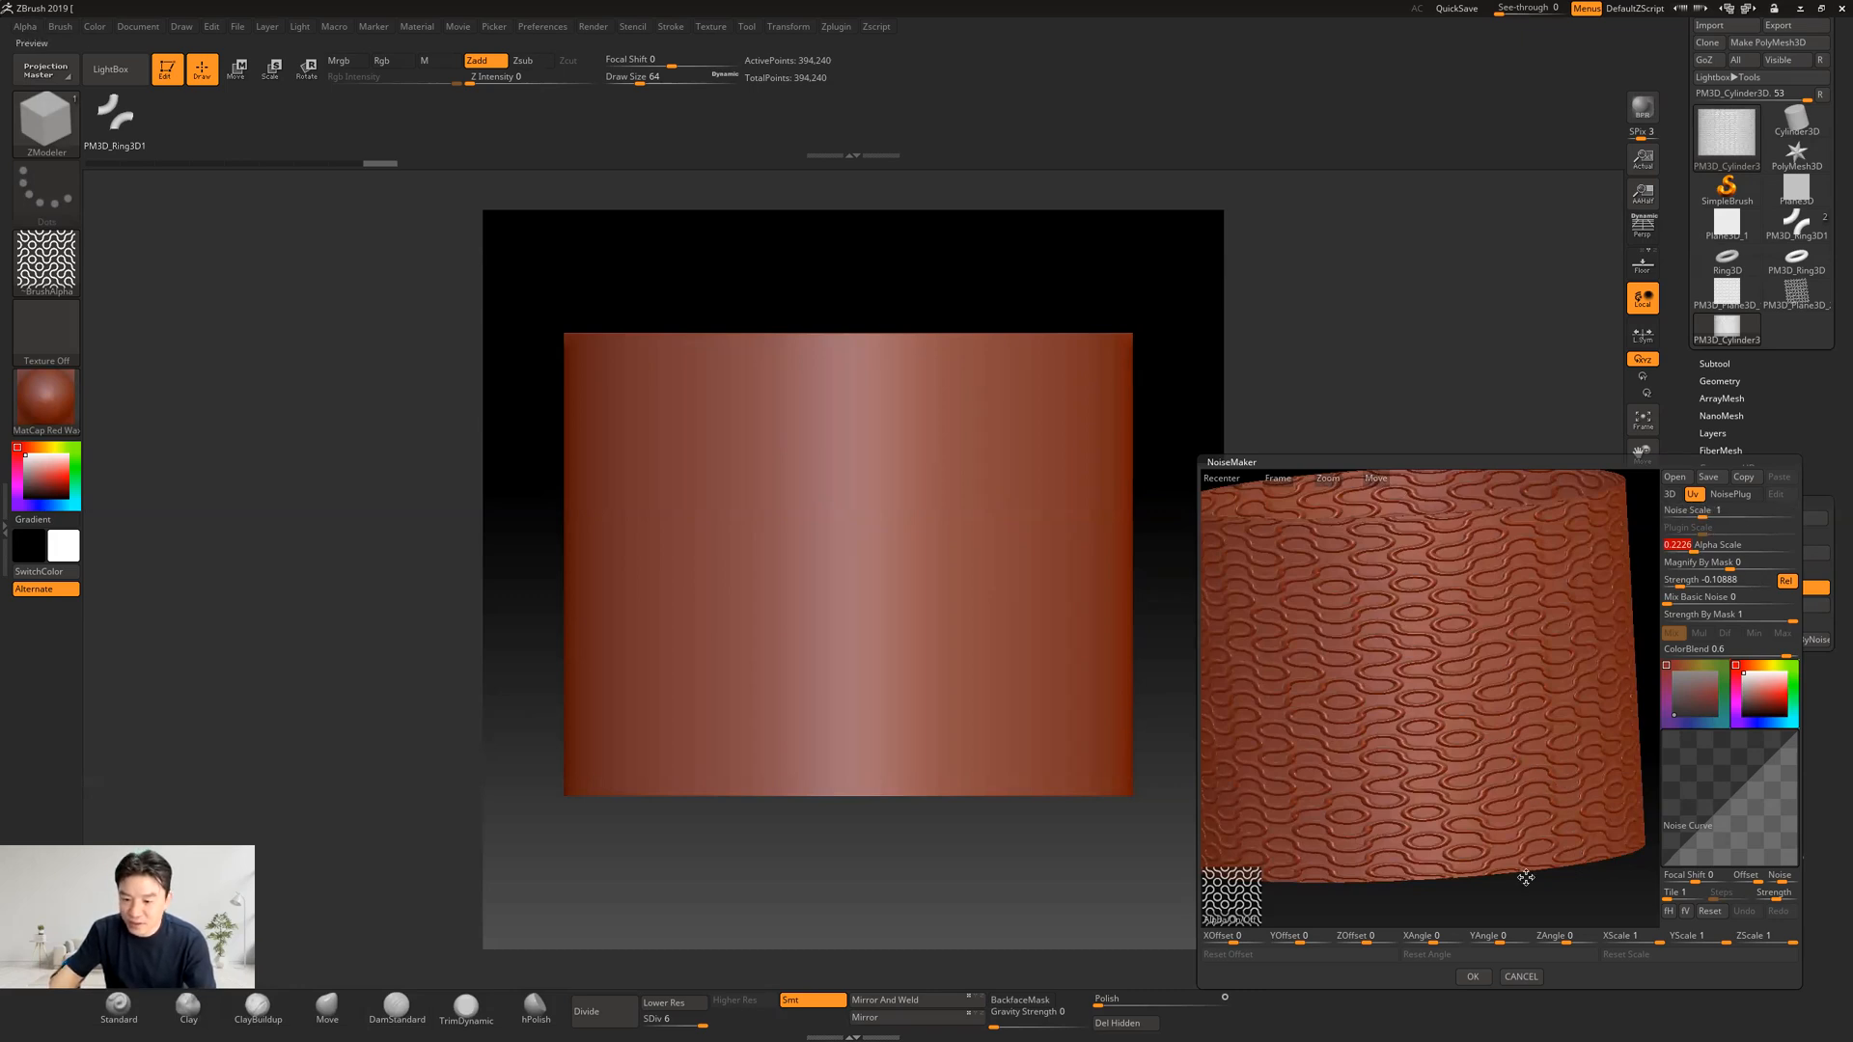
{"action": "left_click", "coordinate": [1473, 977]}
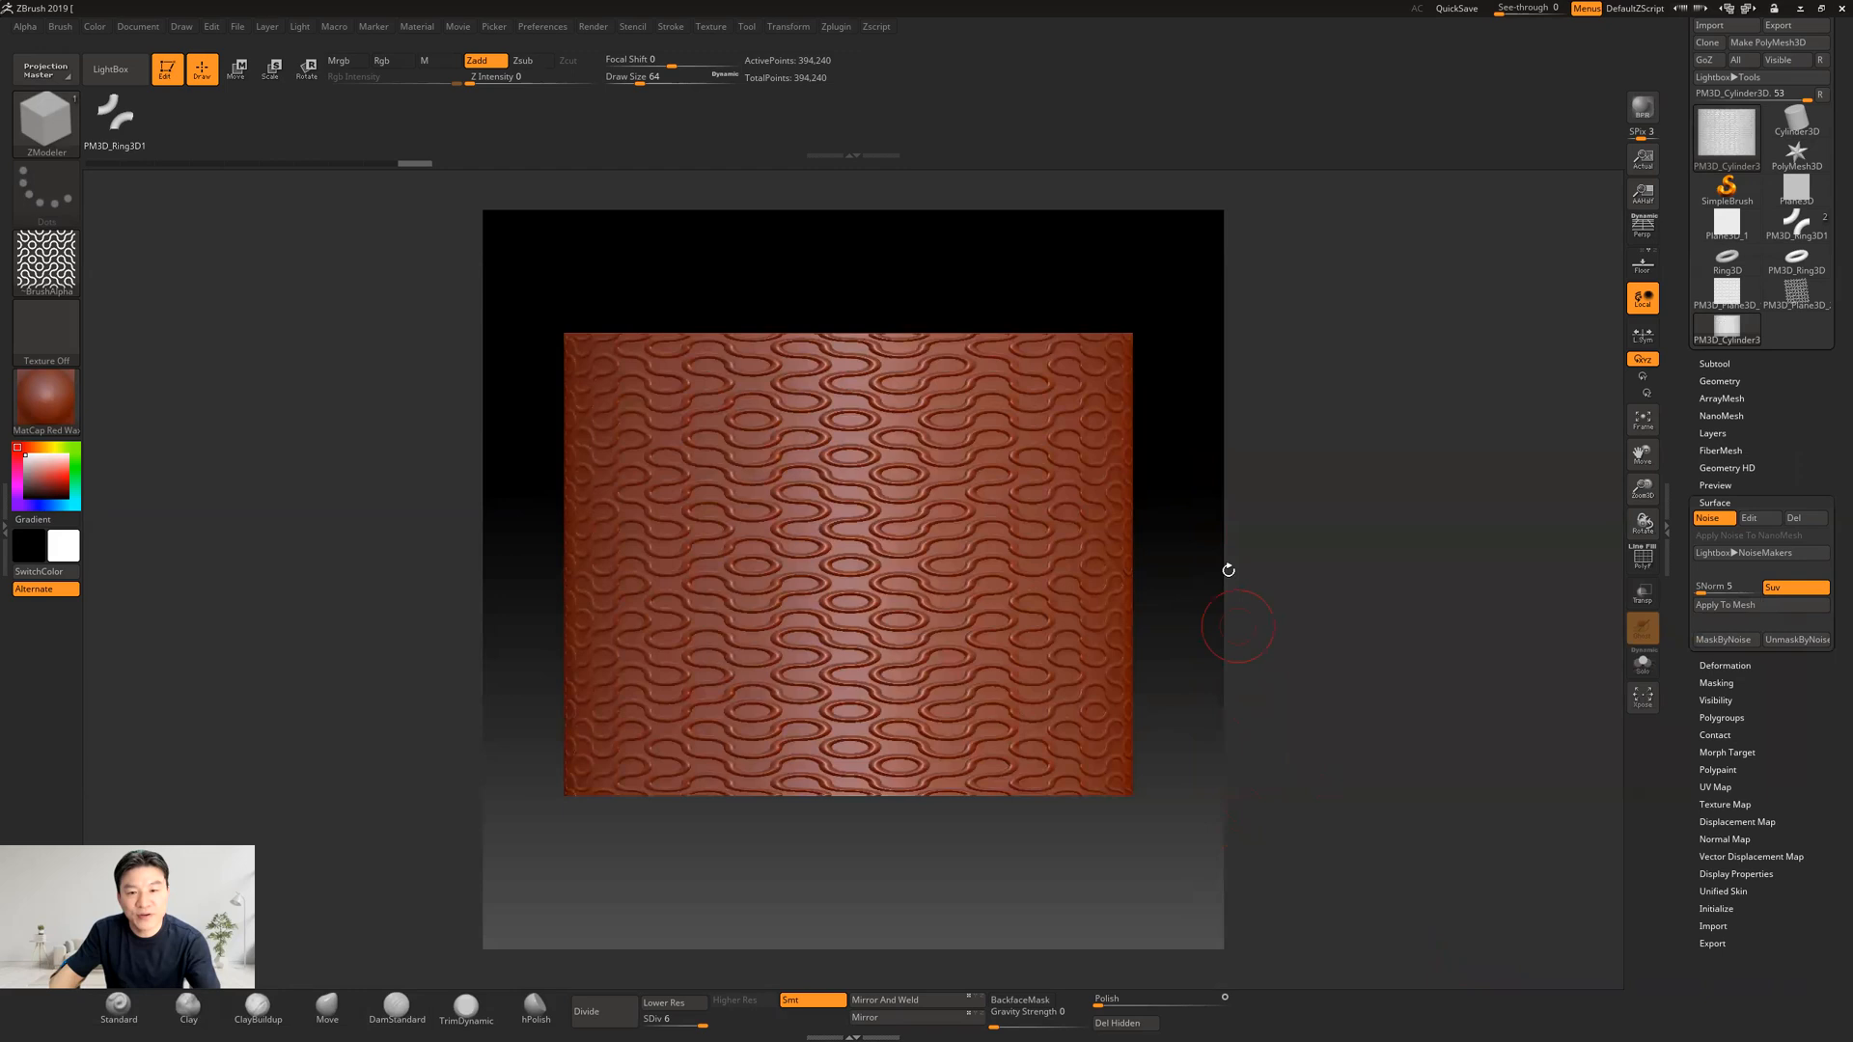
Step: Inspect the noise around the cylinder, try applying it to the mesh at subdivision level 6, and undo that application
{"action": "mouse_move", "coordinate": [1228, 571]}
{"action": "left_mouse_down"}
{"action": "mouse_move", "coordinate": [1603, 598]}
{"action": "mouse_move", "coordinate": [1311, 596]}
{"action": "left_mouse_up"}
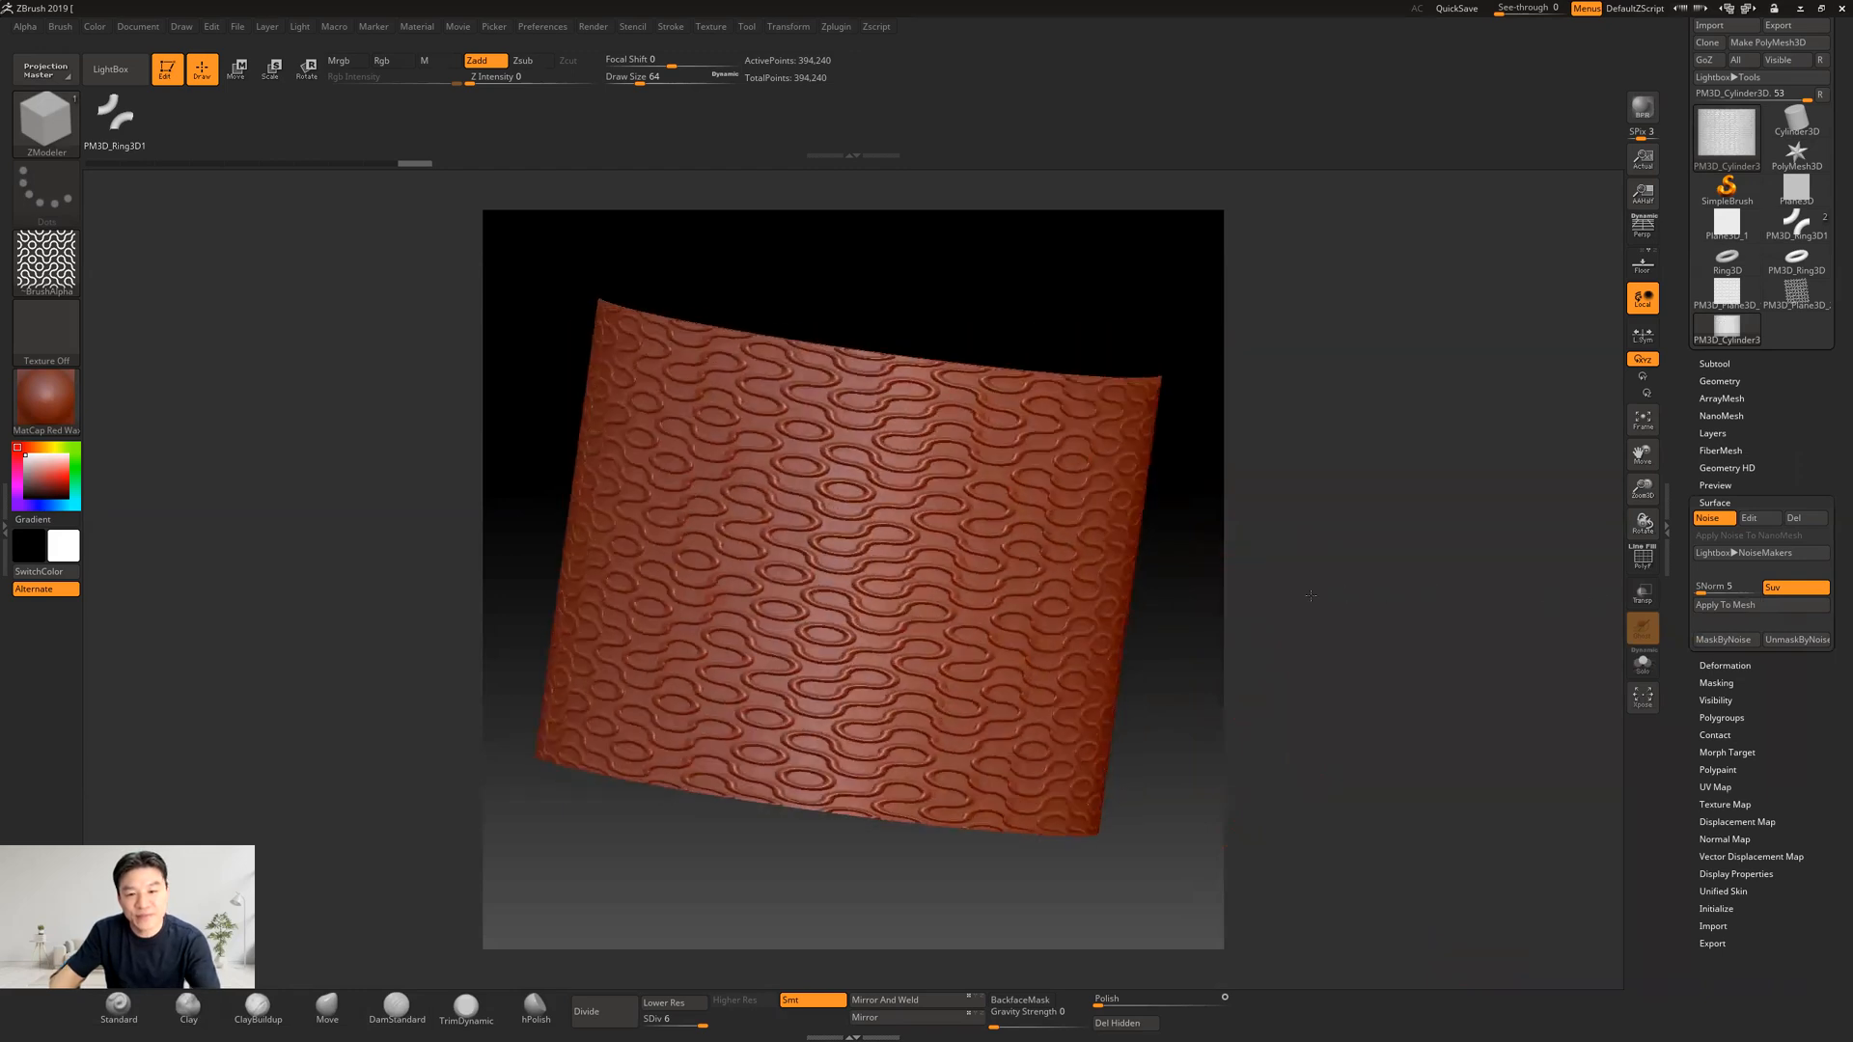
{"action": "left_click_drag", "start_coordinate": [1188, 595], "coordinate": [1201, 689]}
{"action": "key", "text": "f"}
{"action": "key", "text": "f"}
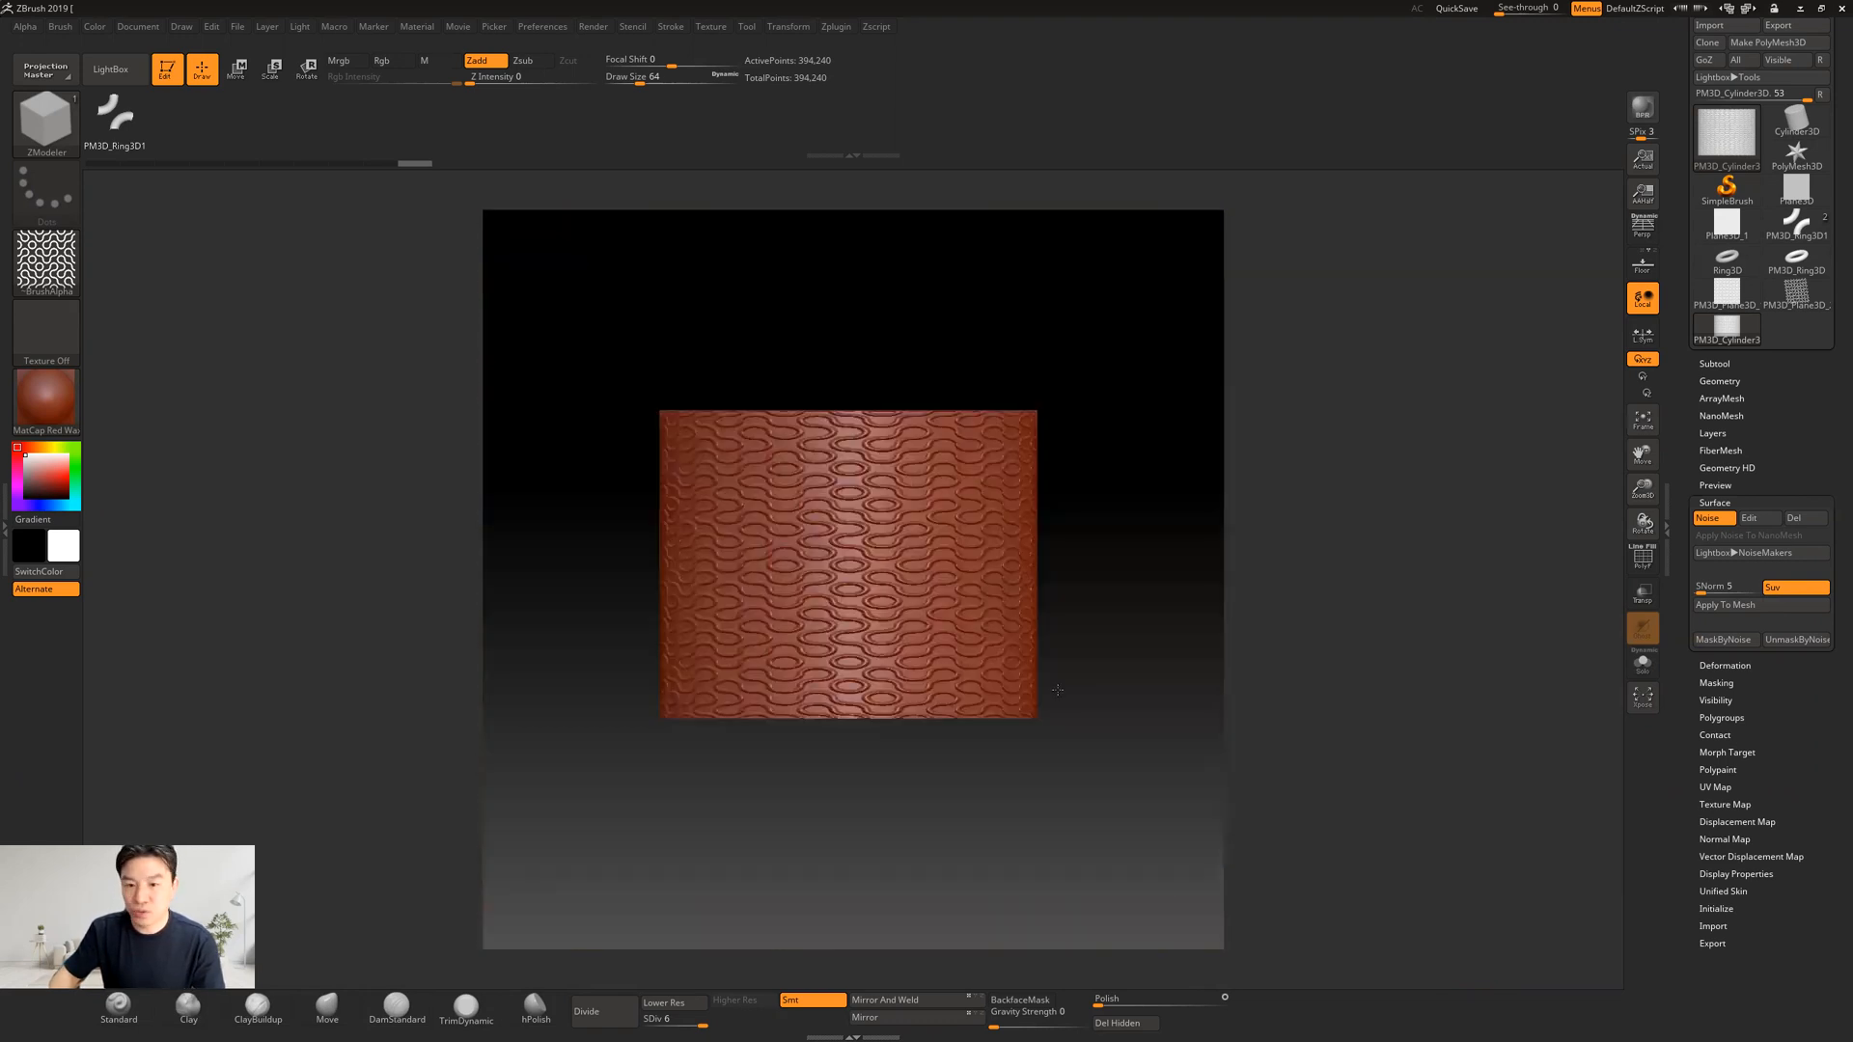
{"action": "left_click", "coordinate": [1723, 608]}
{"action": "key", "text": "f"}
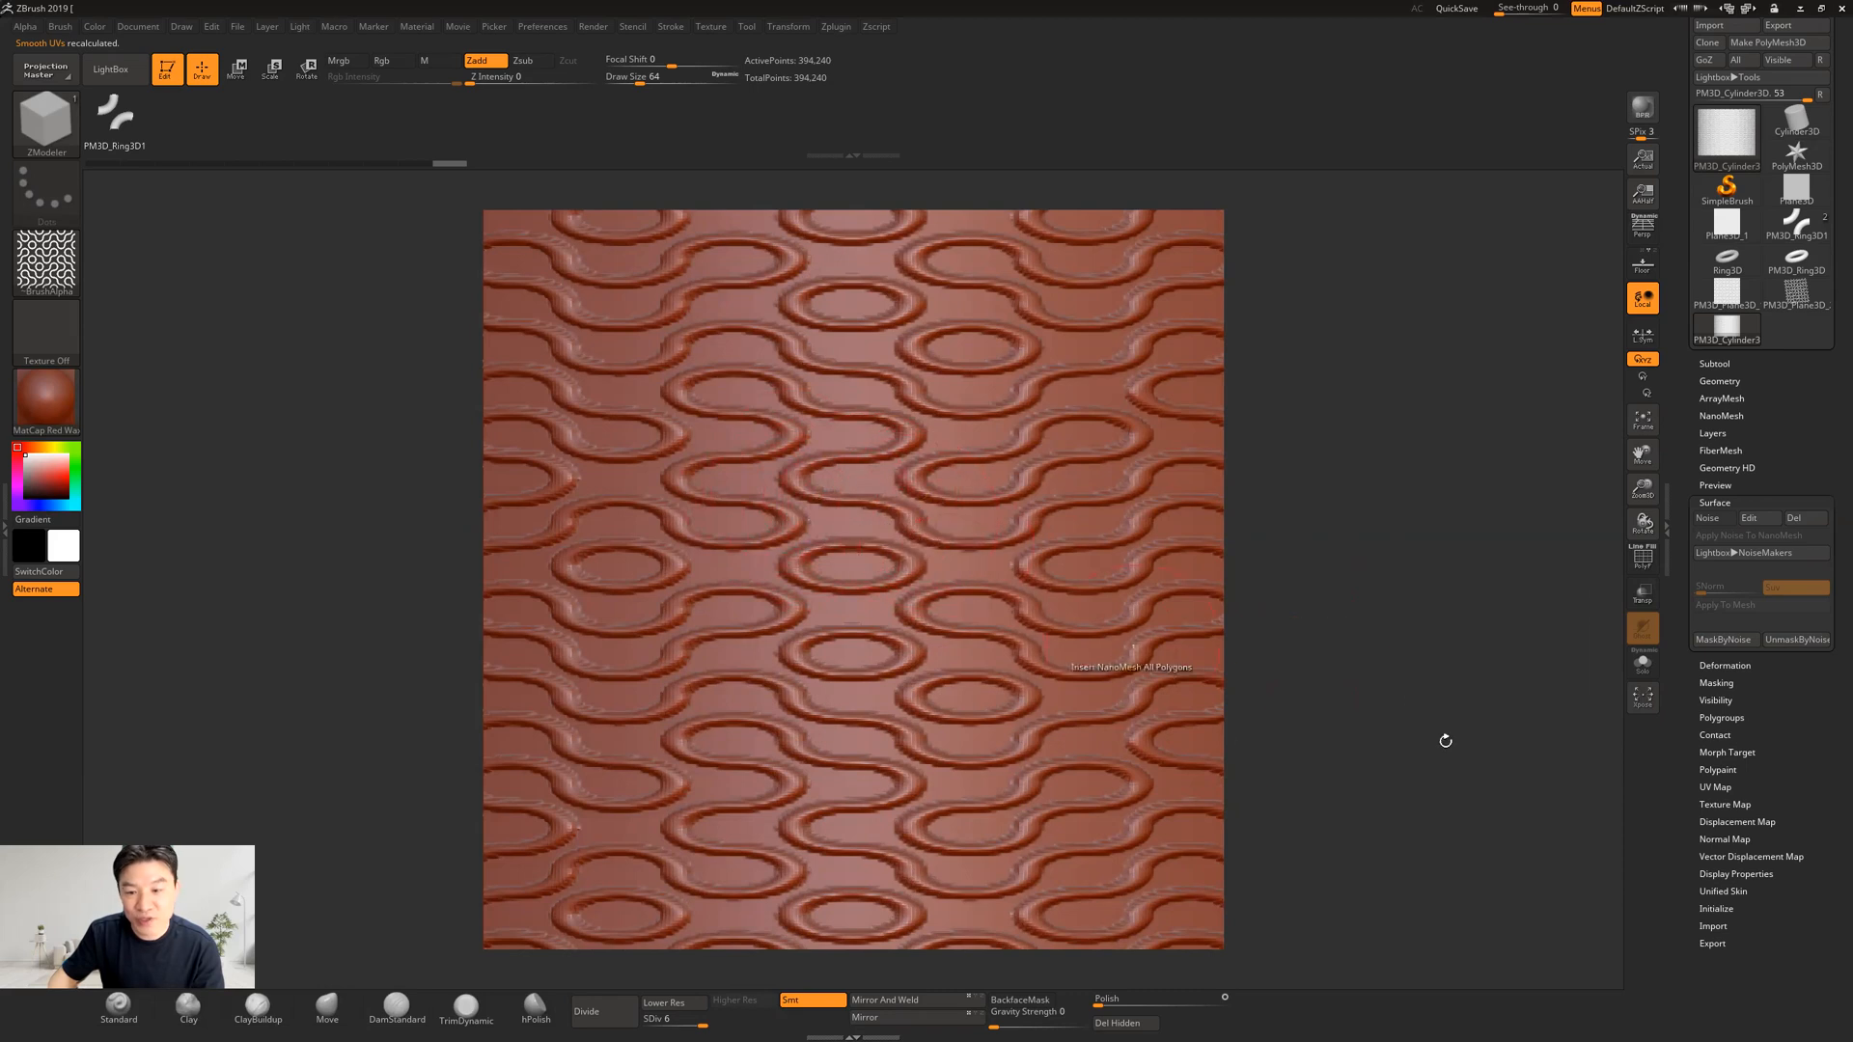
{"action": "key", "text": "ctrl"}
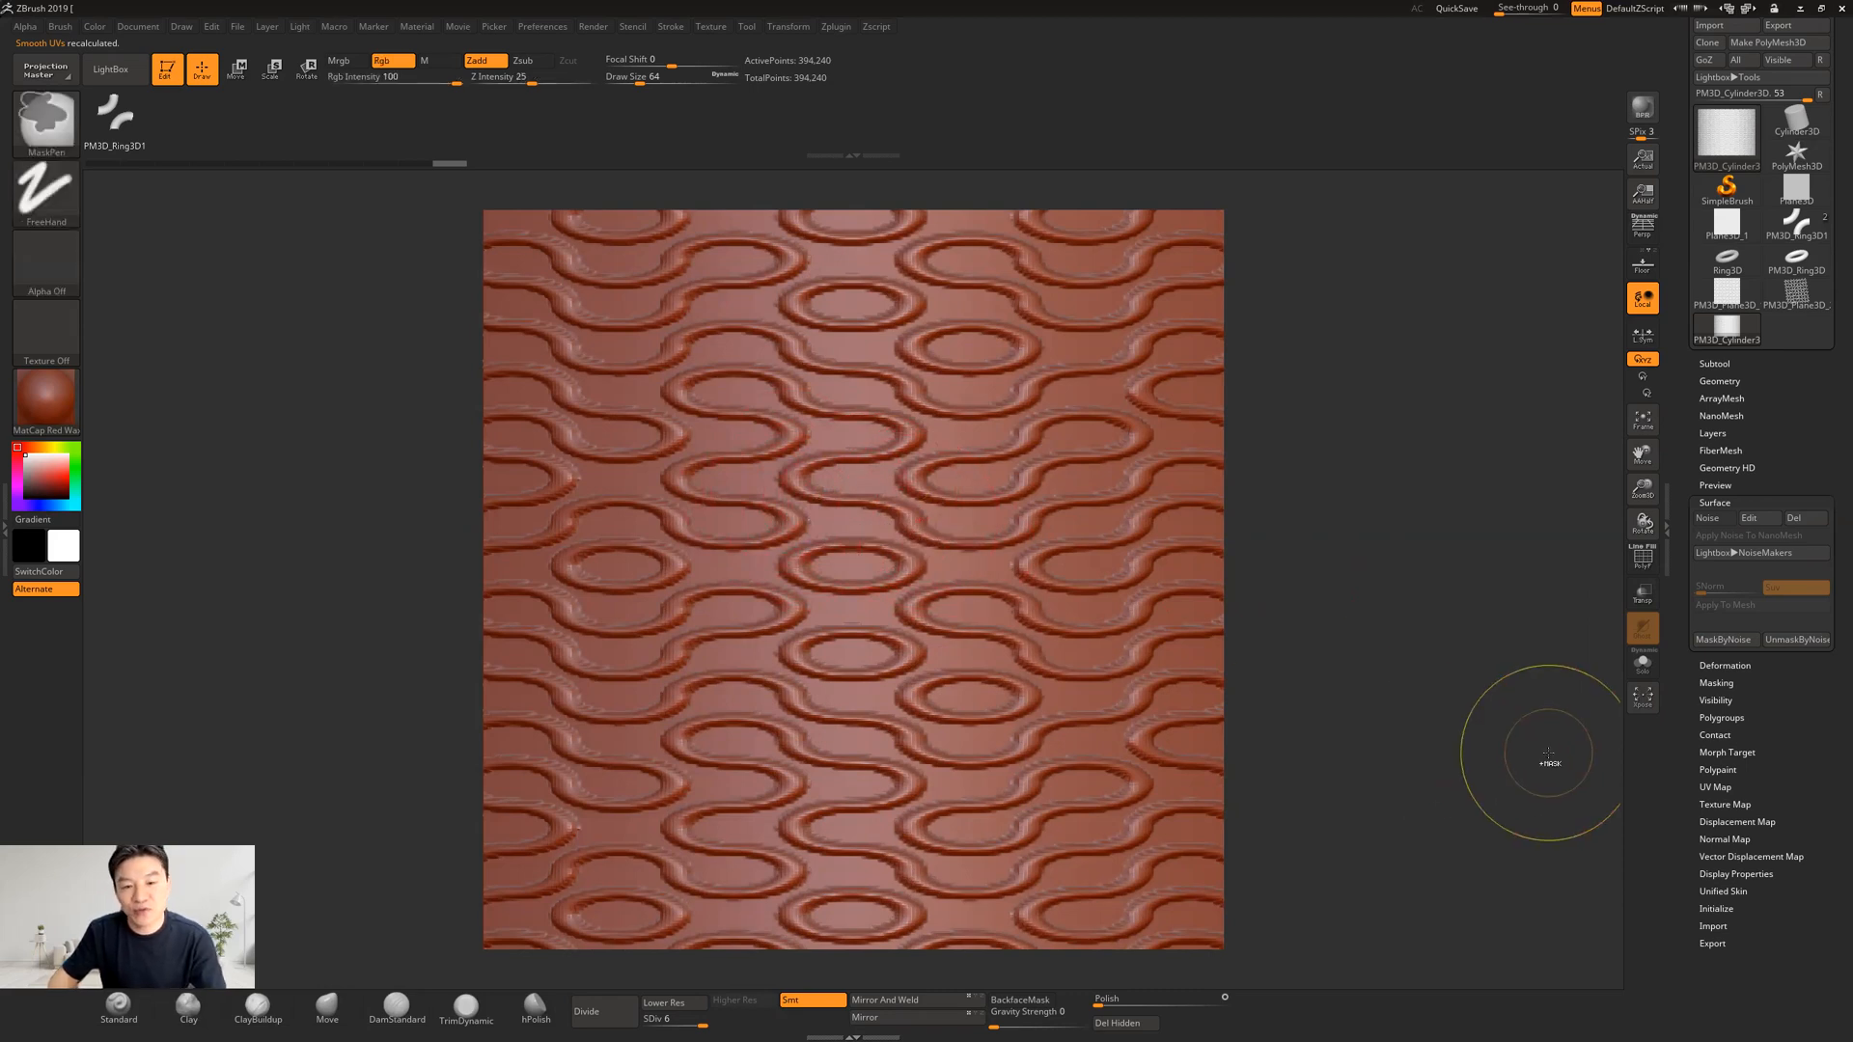
Step: Divide the cylinder once more, up to subdivision level 7
{"action": "left_click", "coordinate": [1721, 382]}
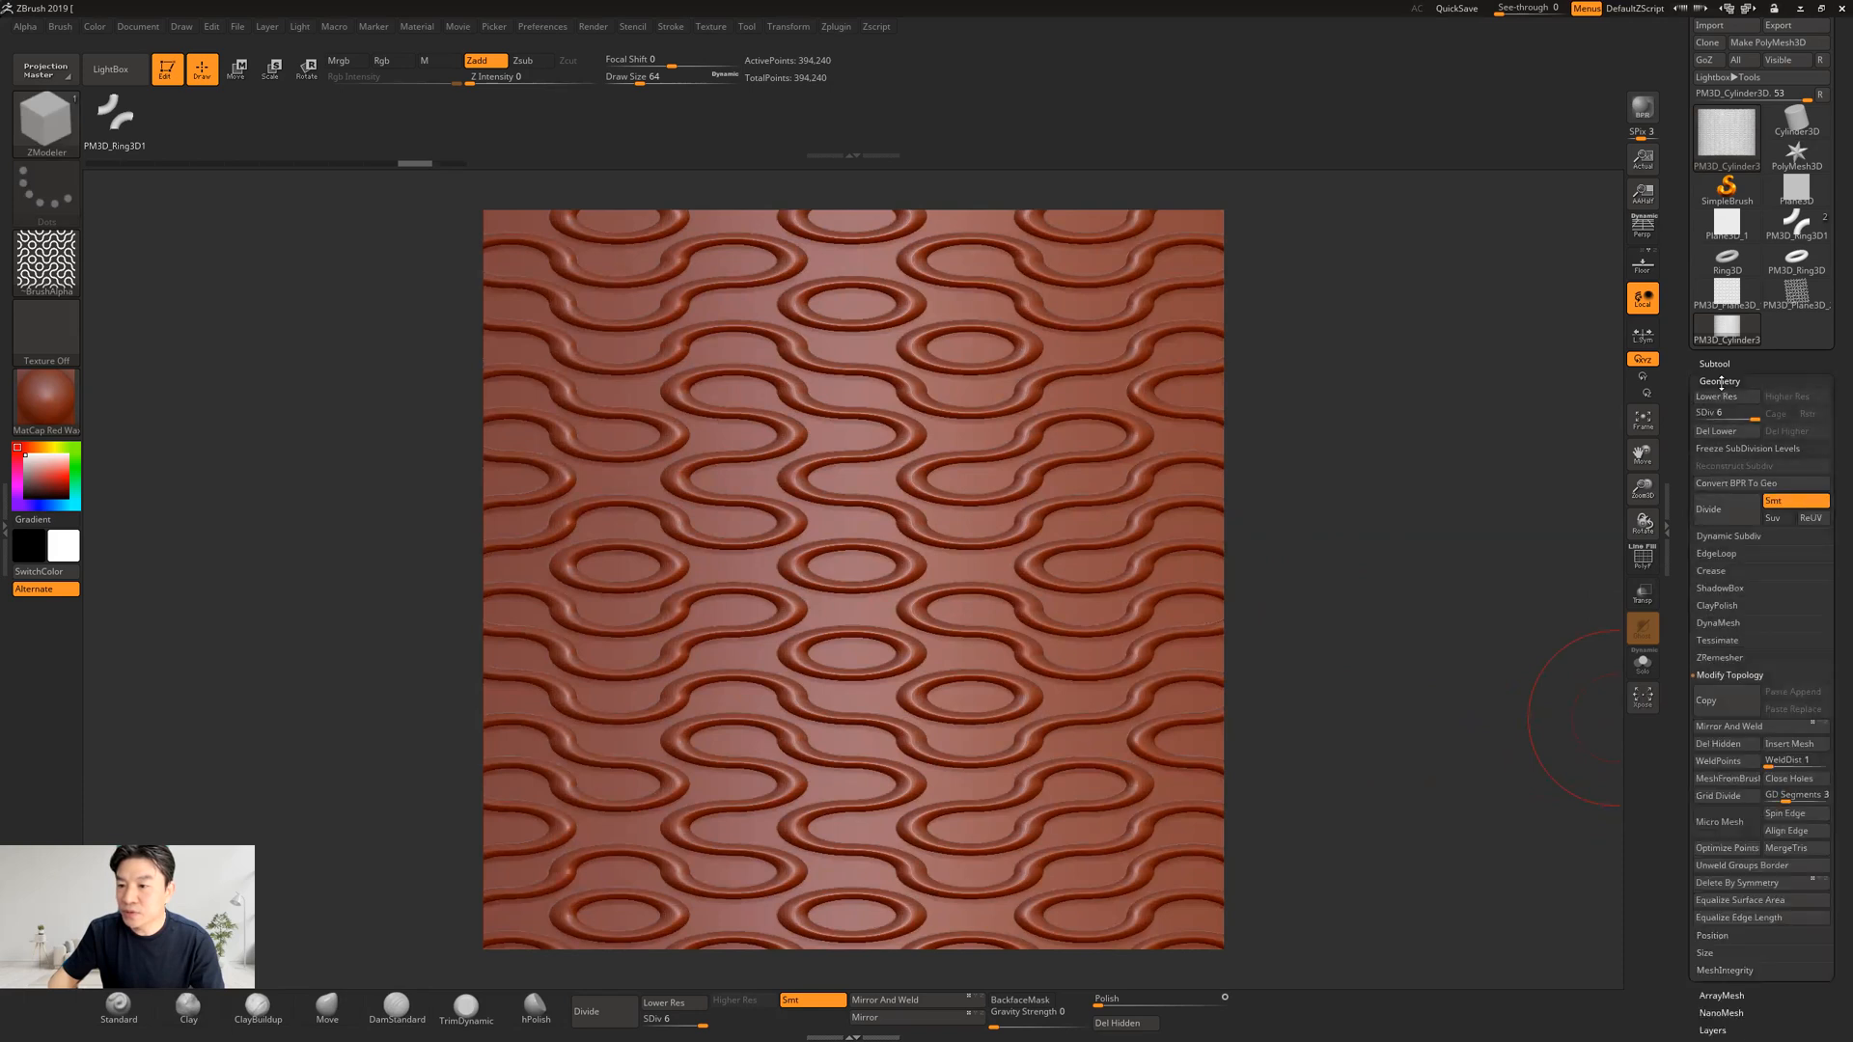
{"action": "left_click", "coordinate": [1720, 504]}
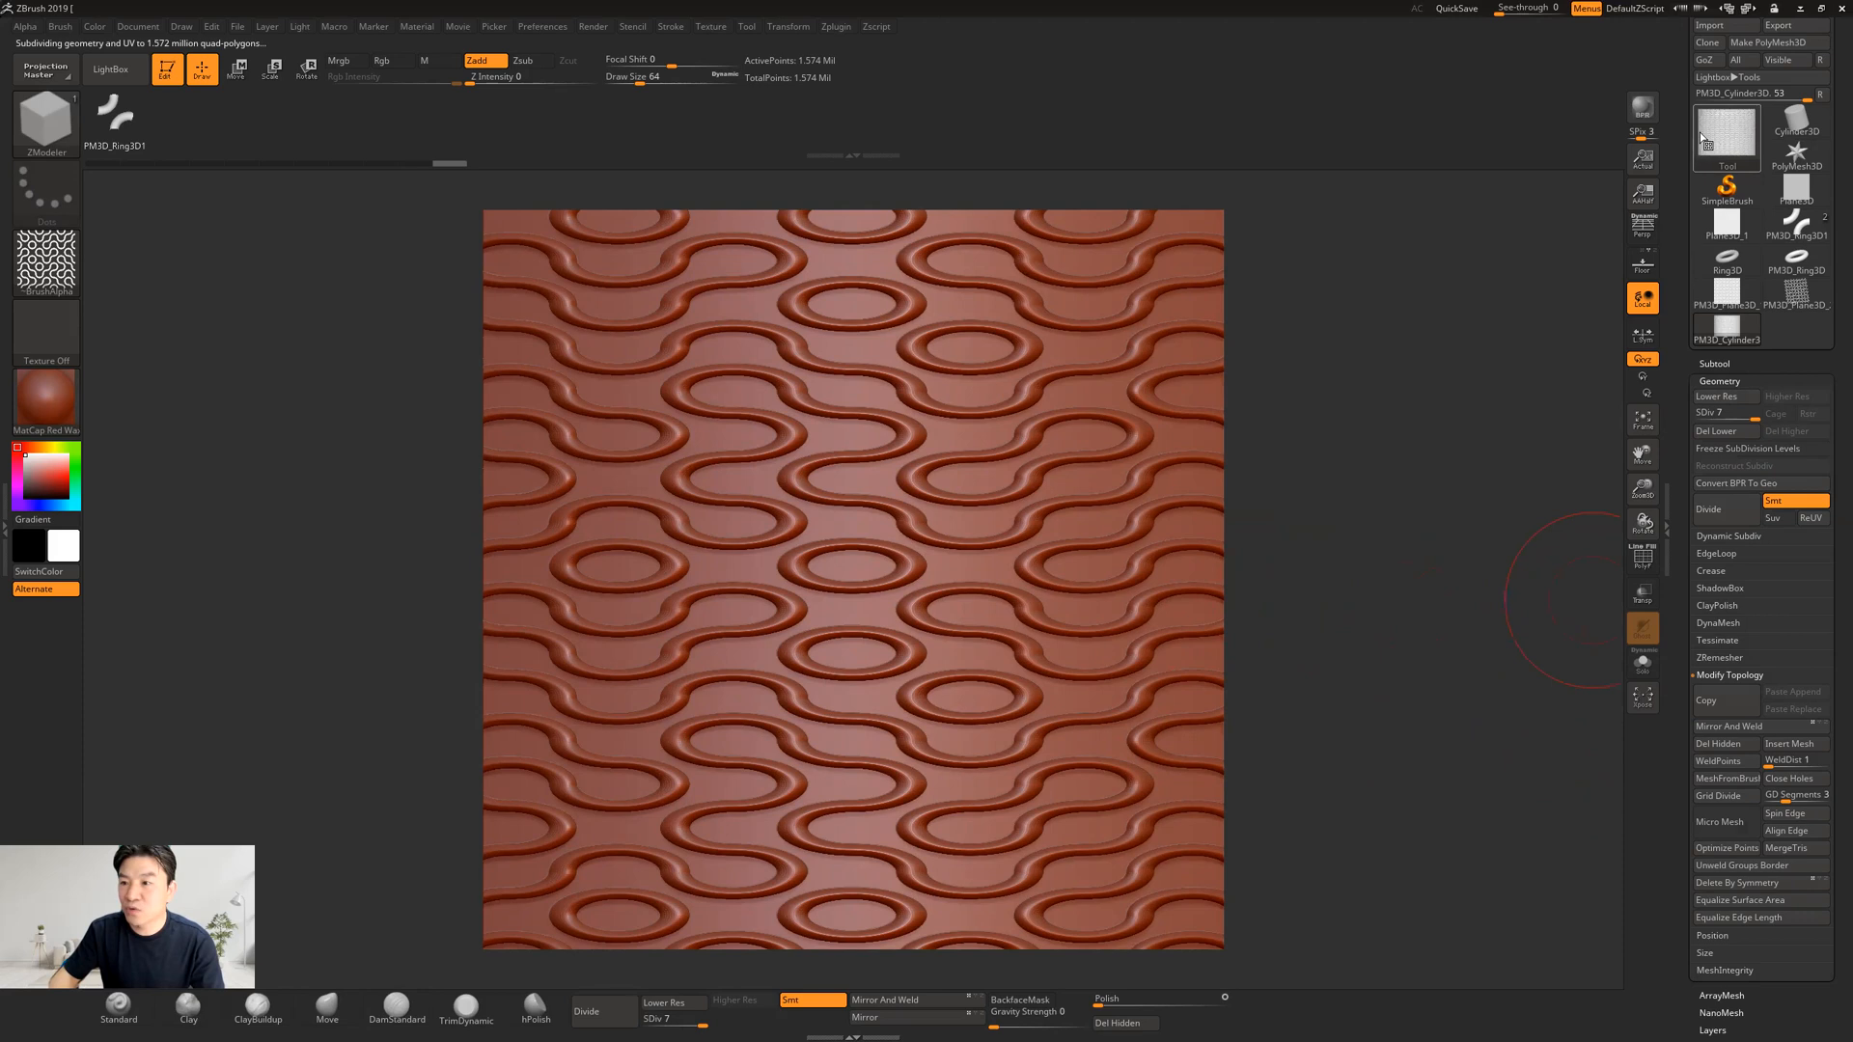
{"action": "mouse_move", "coordinate": [1701, 138]}
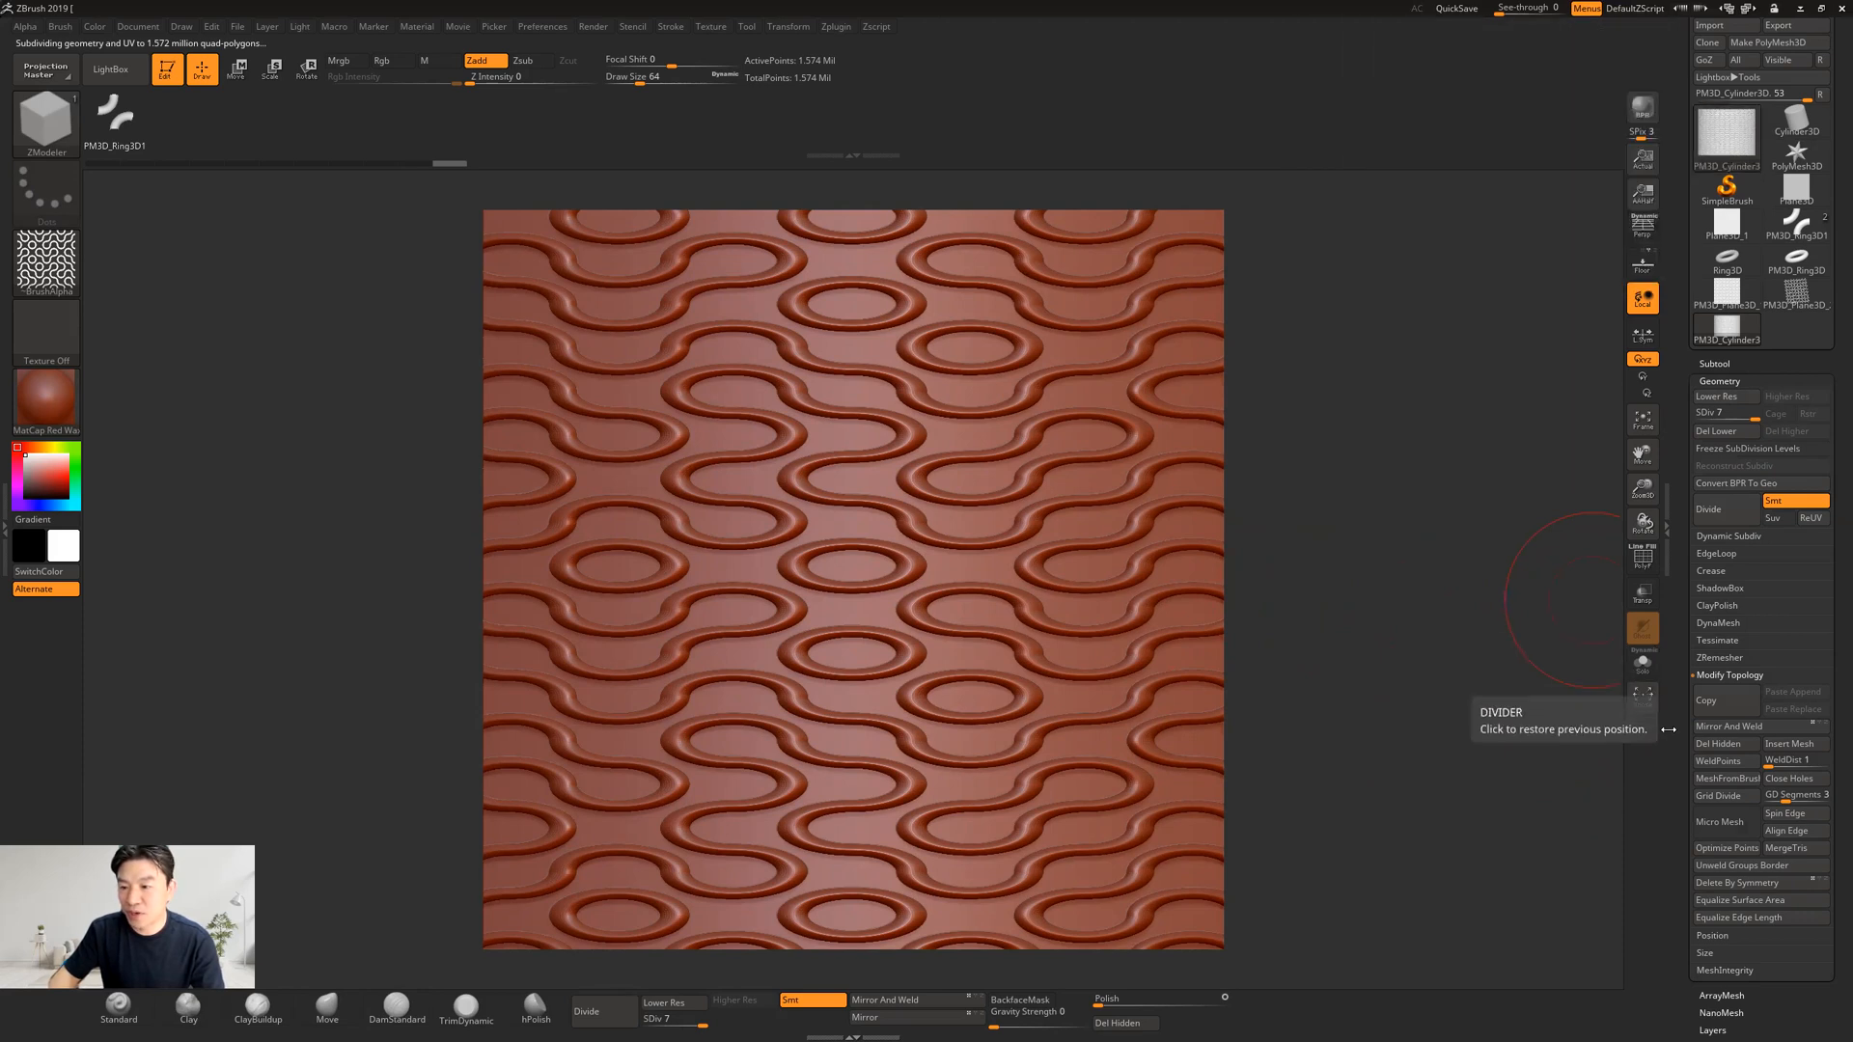
Step: Apply the surface noise to the cylinder's mesh and check the relief up close
{"action": "scroll", "coordinate": [1691, 603], "scroll_direction": "down", "scroll_amount": 5}
{"action": "scroll", "coordinate": [1691, 604], "scroll_direction": "down", "scroll_amount": 1}
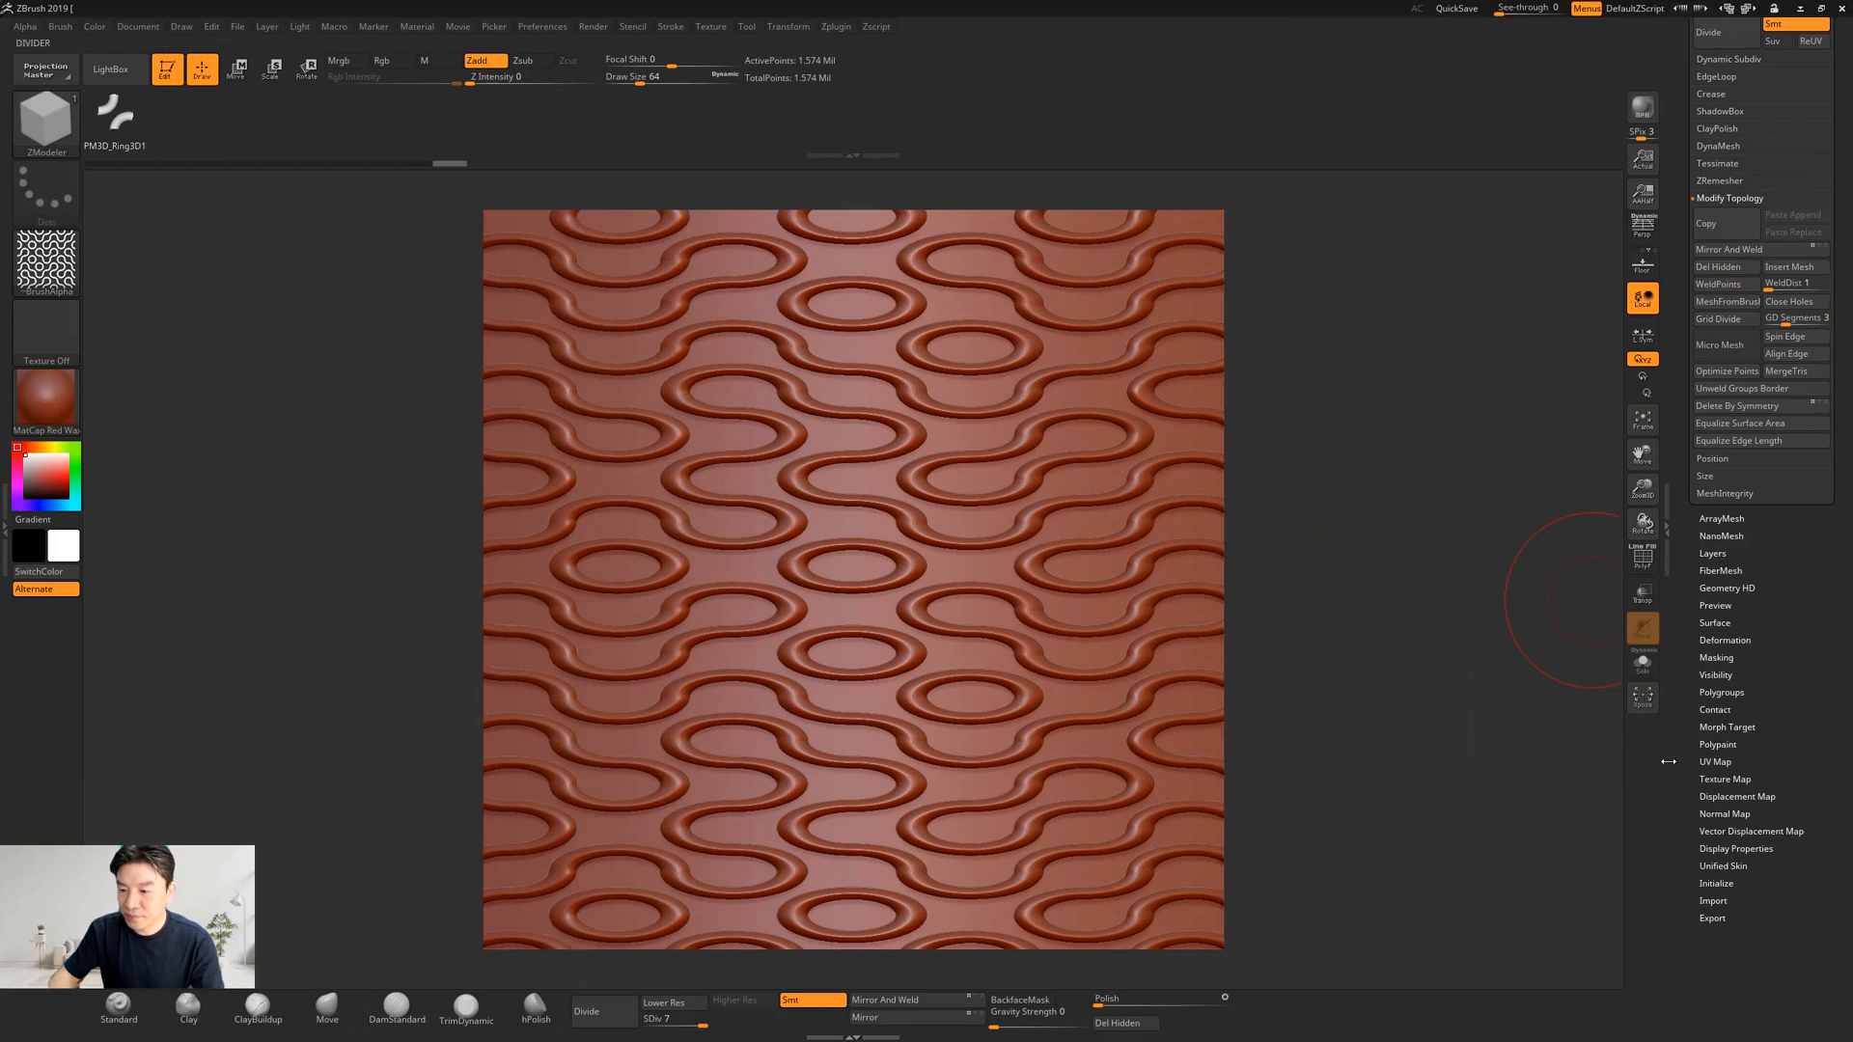
{"action": "left_click", "coordinate": [1714, 623]}
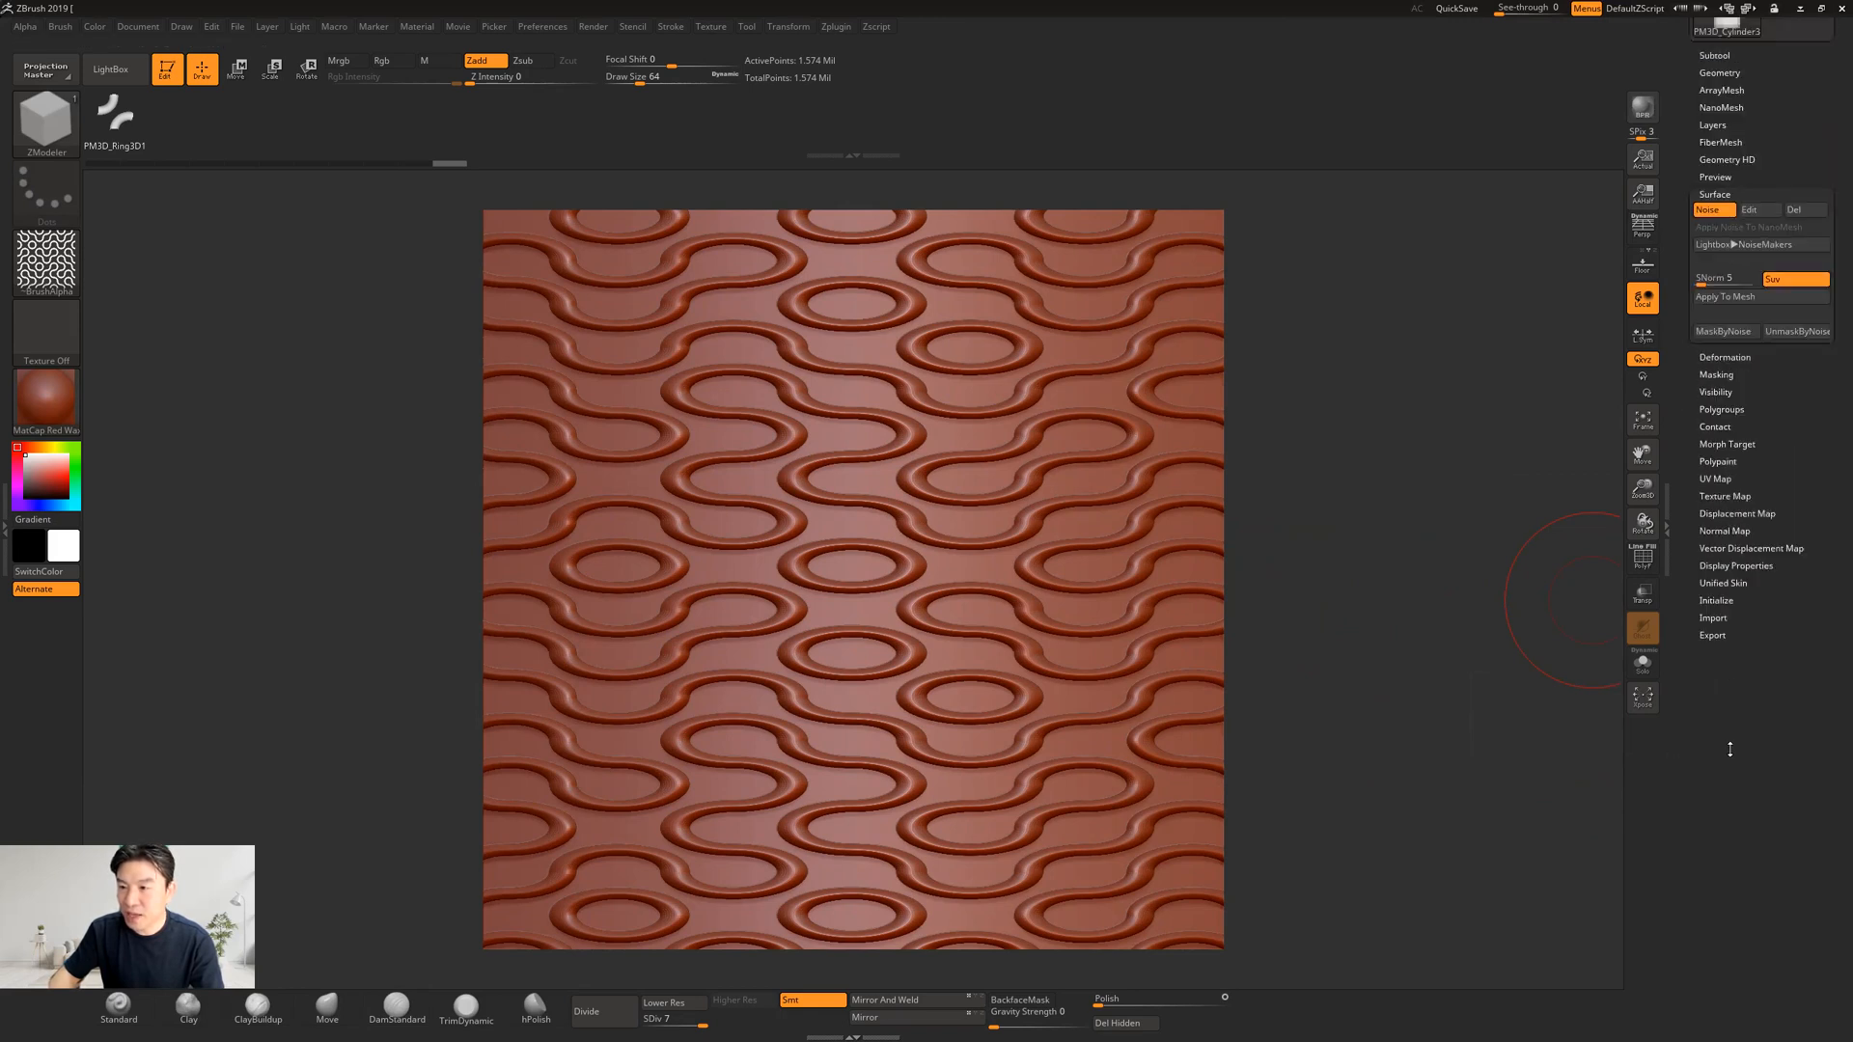
{"action": "left_click", "coordinate": [1734, 399]}
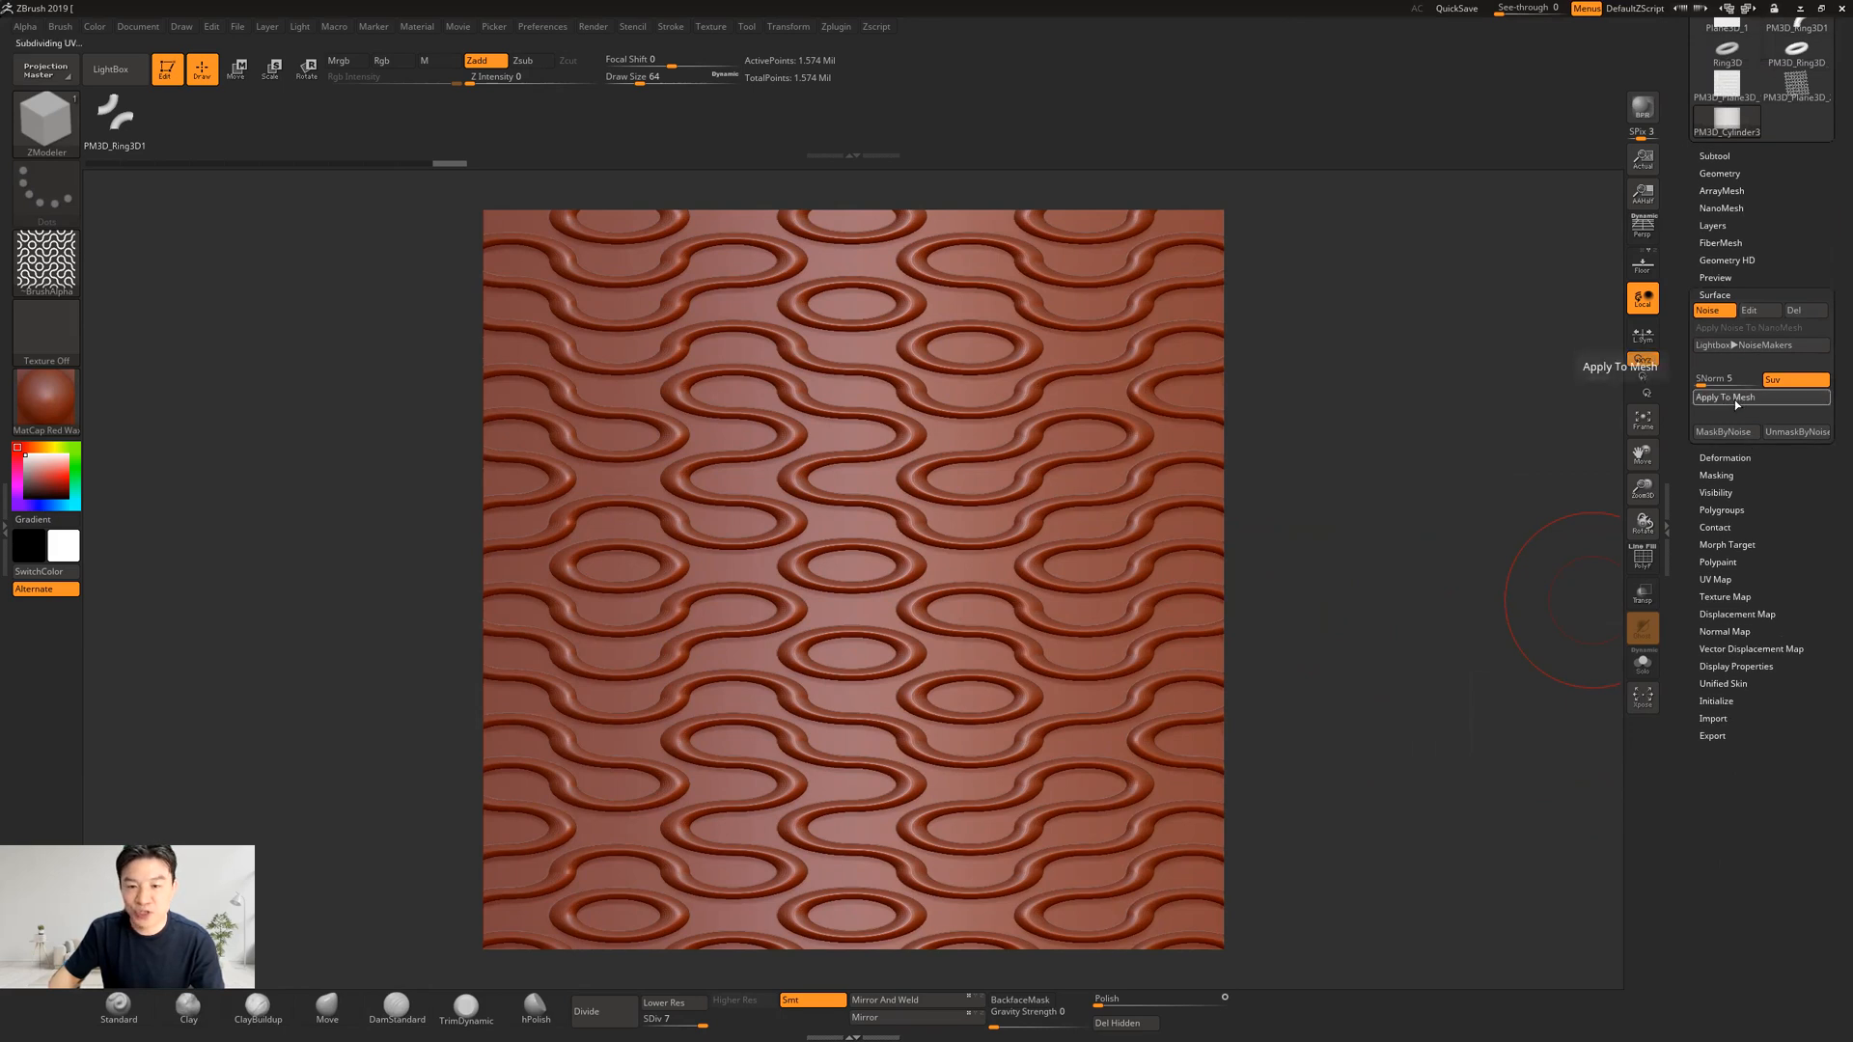
{"action": "mouse_move", "coordinate": [1424, 525]}
{"action": "left_mouse_down", "text": "alt"}
{"action": "mouse_move", "coordinate": [1339, 600]}
{"action": "mouse_move", "coordinate": [1327, 430]}
{"action": "left_mouse_up", "text": "alt"}
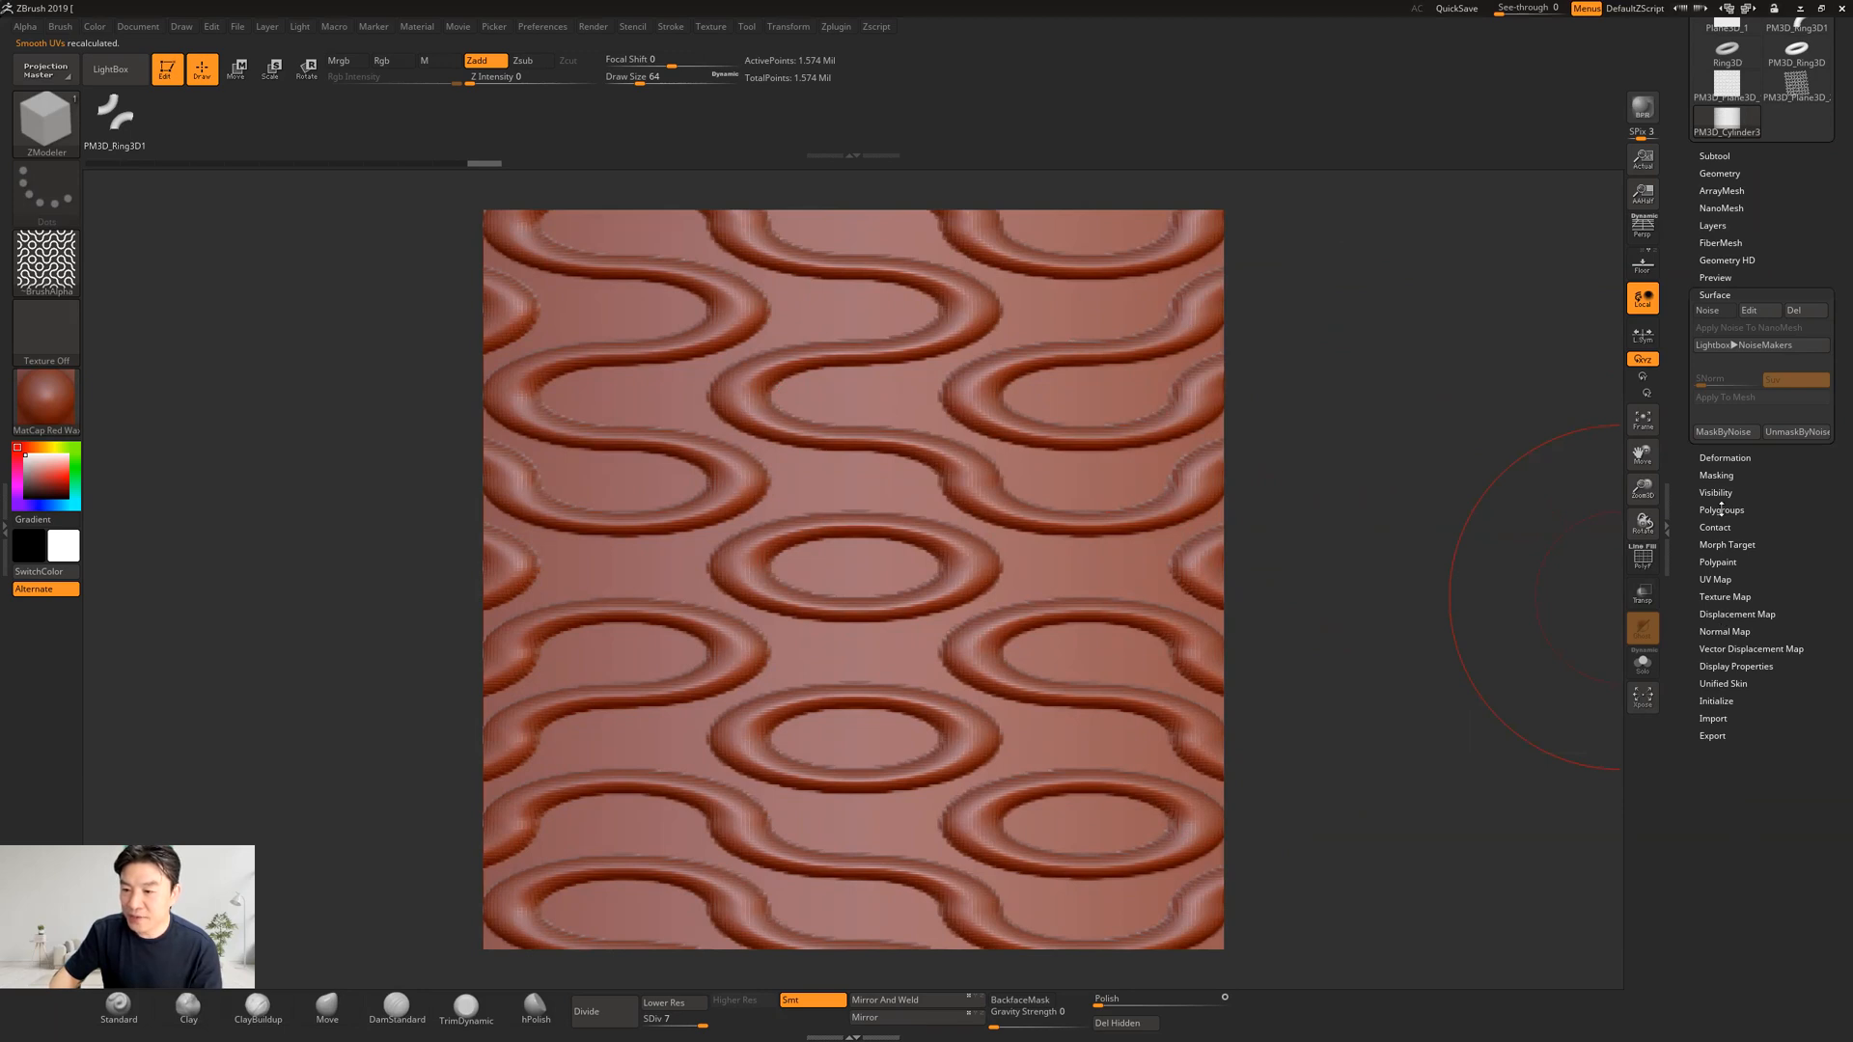
Step: Smooth the cylinder's relief with a Polish deformation of 2 and look over the whole cylinder
{"action": "left_click", "coordinate": [1725, 457]}
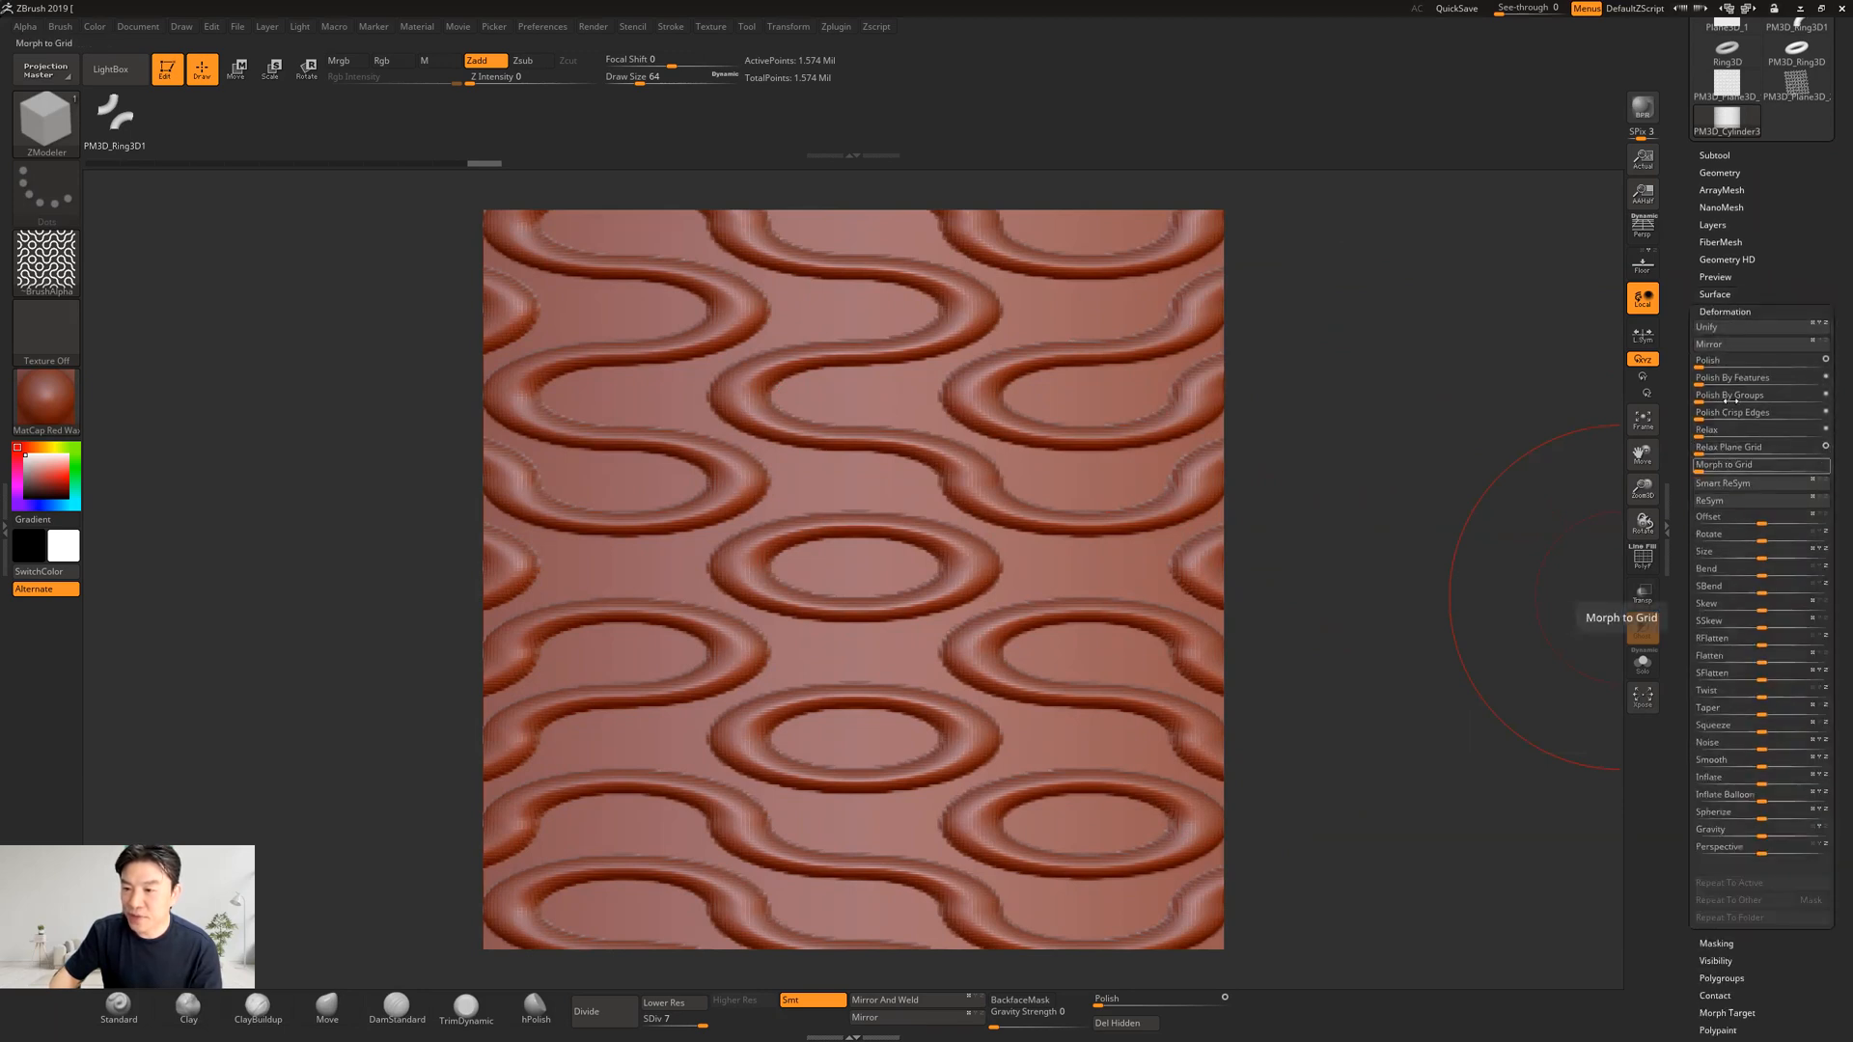
{"action": "left_click", "coordinate": [1704, 363]}
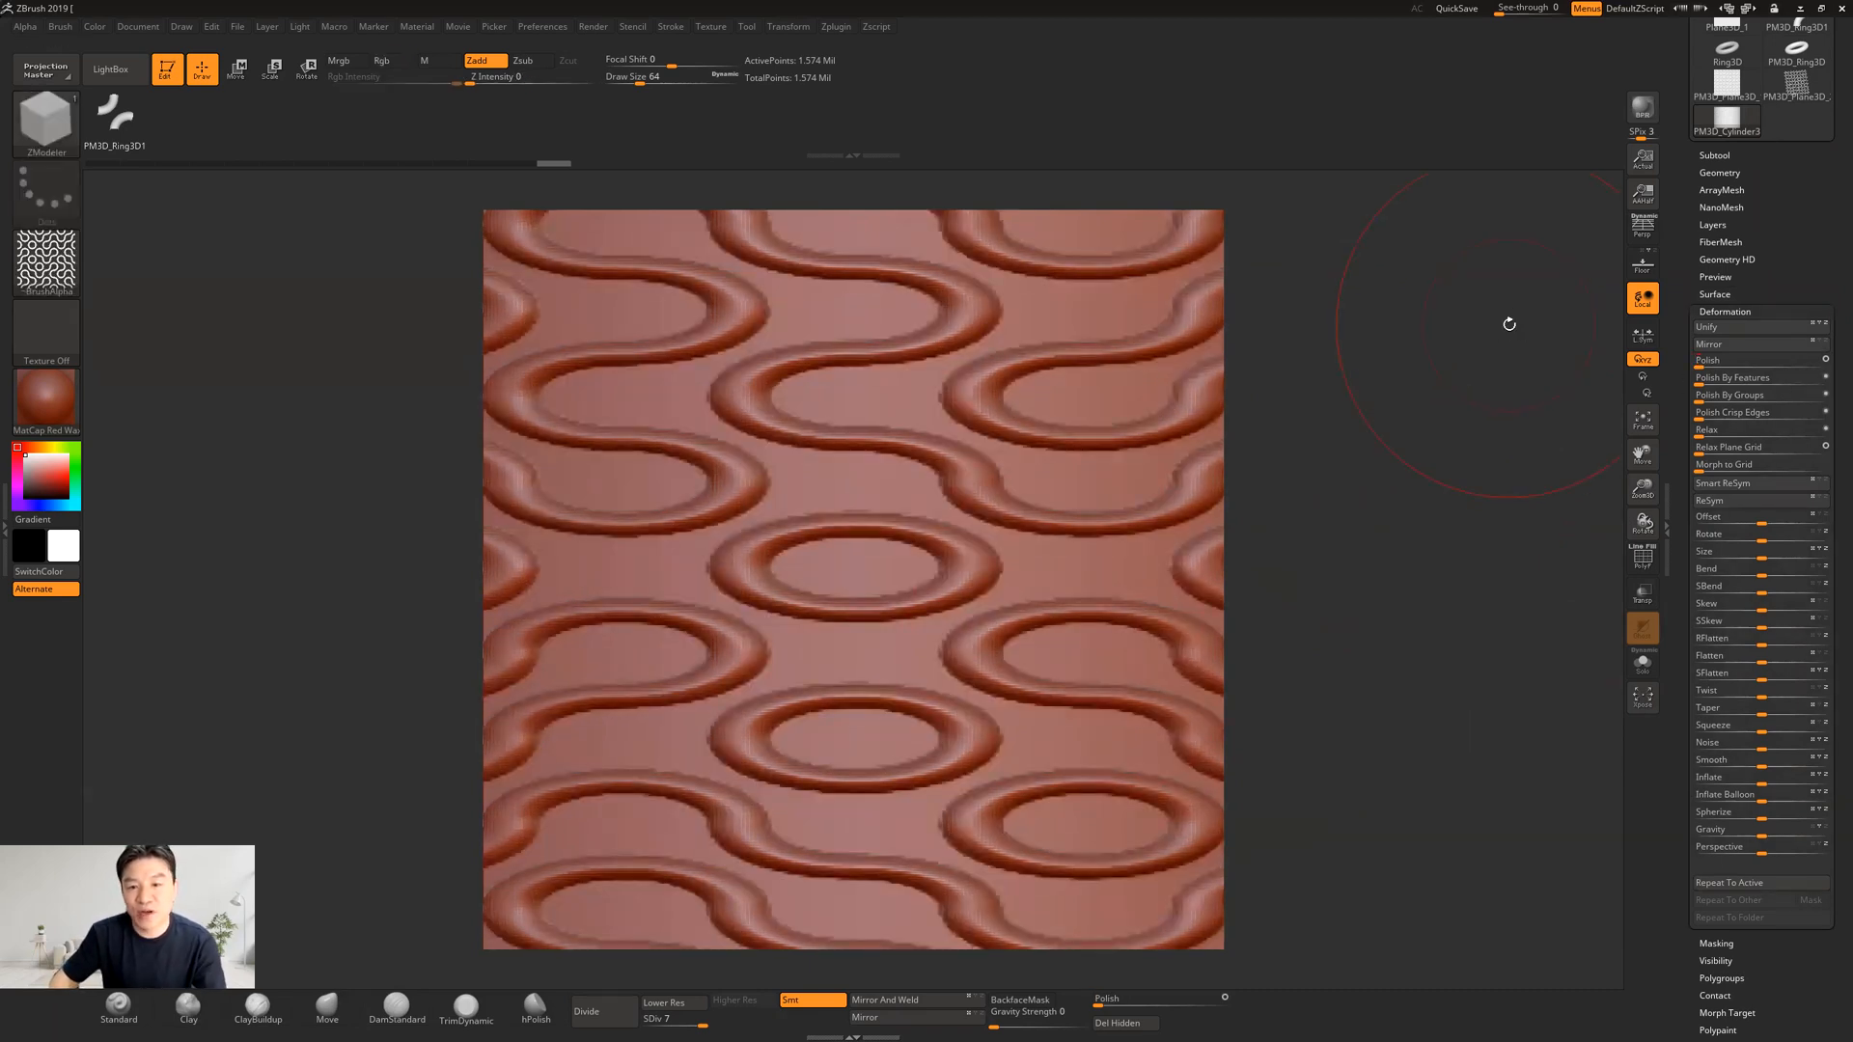
{"action": "left_click", "coordinate": [1723, 365]}
{"action": "type", "text": "2"}
{"action": "key", "text": "Return"}
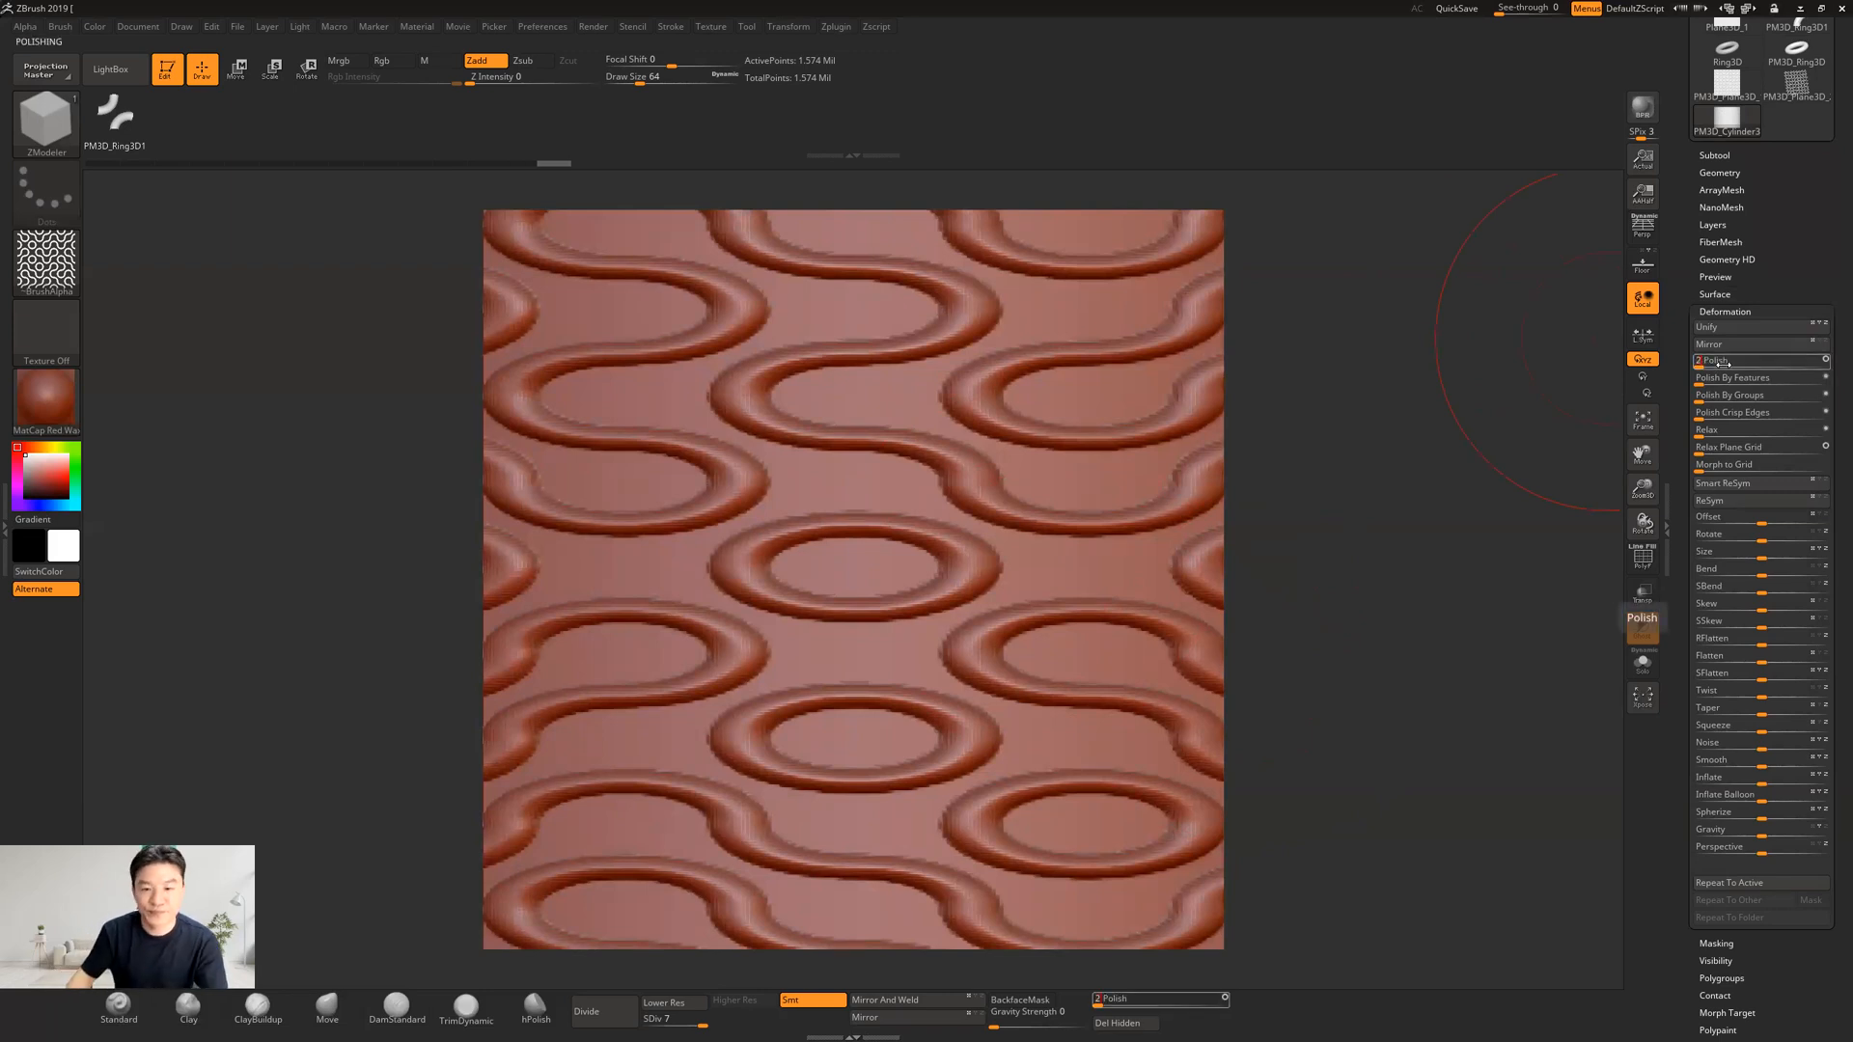
{"action": "left_click_drag", "start_coordinate": [1357, 532], "coordinate": [1261, 646], "text": "alt"}
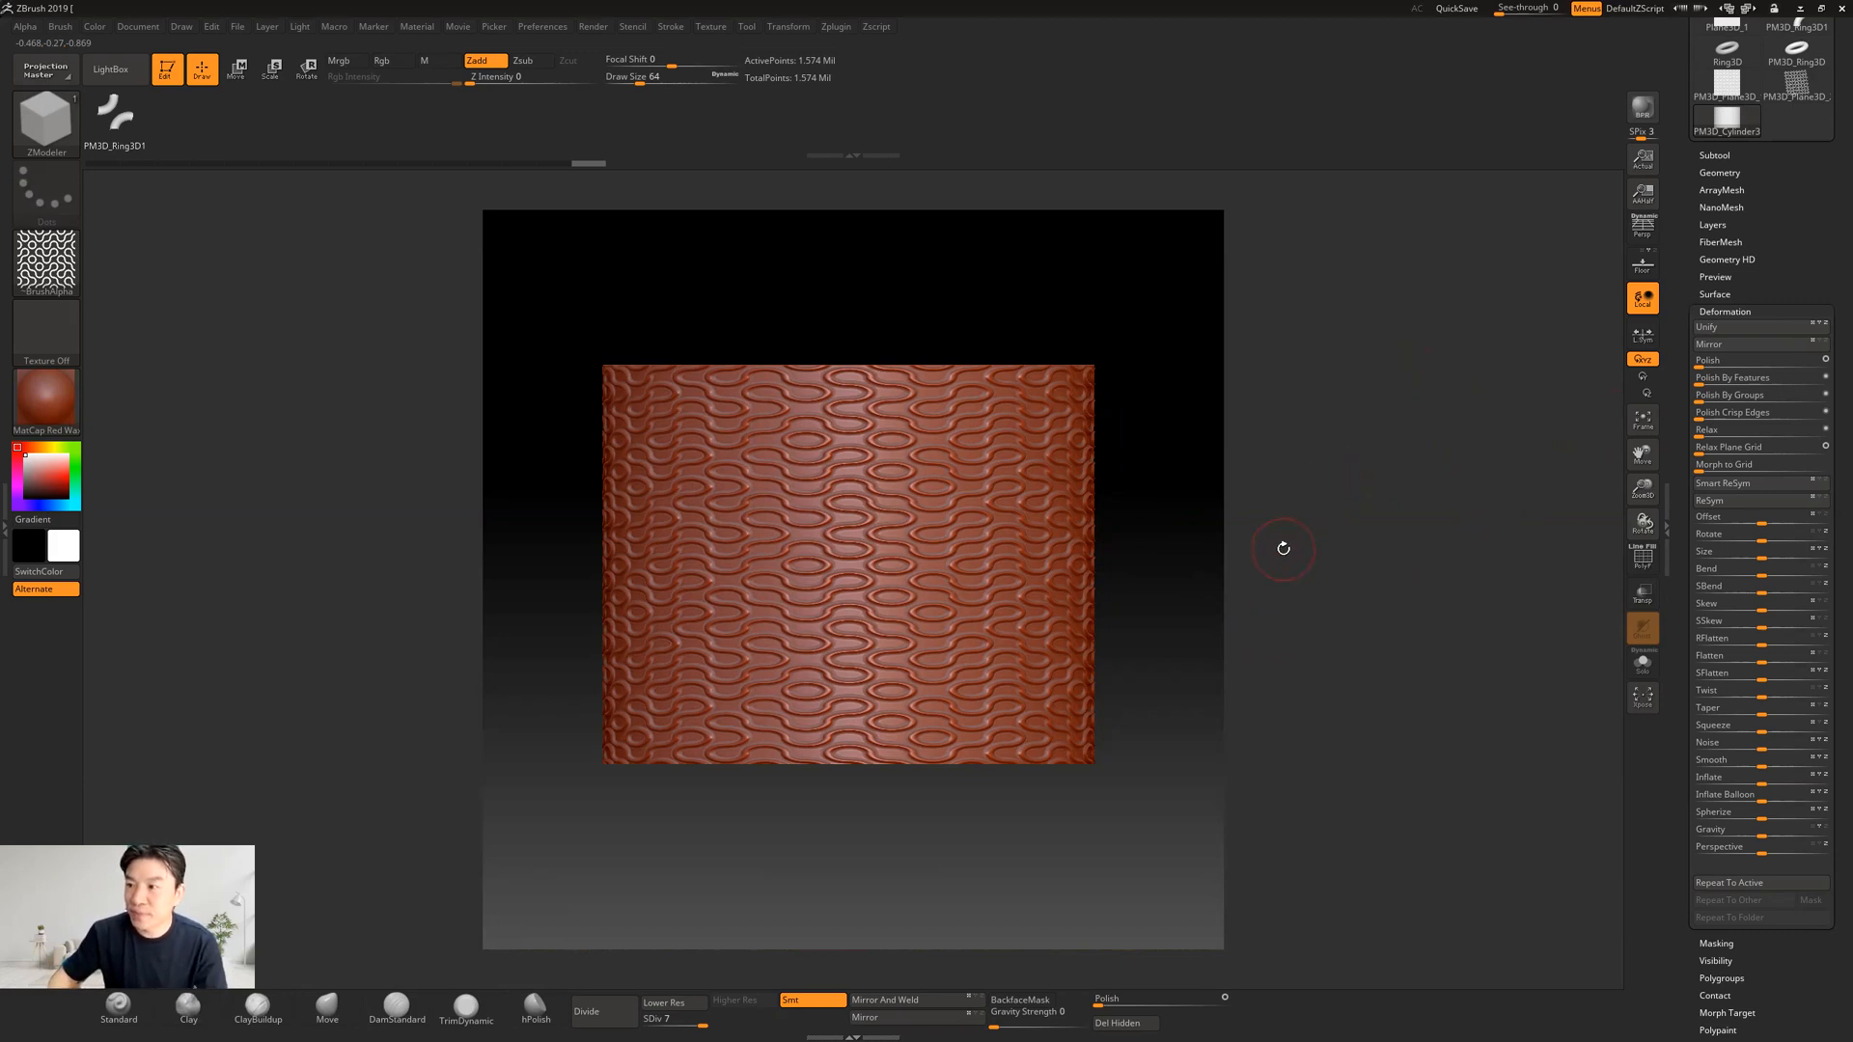
{"action": "mouse_move", "coordinate": [1228, 521]}
{"action": "left_mouse_down"}
{"action": "mouse_move", "coordinate": [1252, 517]}
{"action": "mouse_move", "coordinate": [1204, 522]}
{"action": "mouse_move", "coordinate": [1176, 579]}
{"action": "left_mouse_up"}
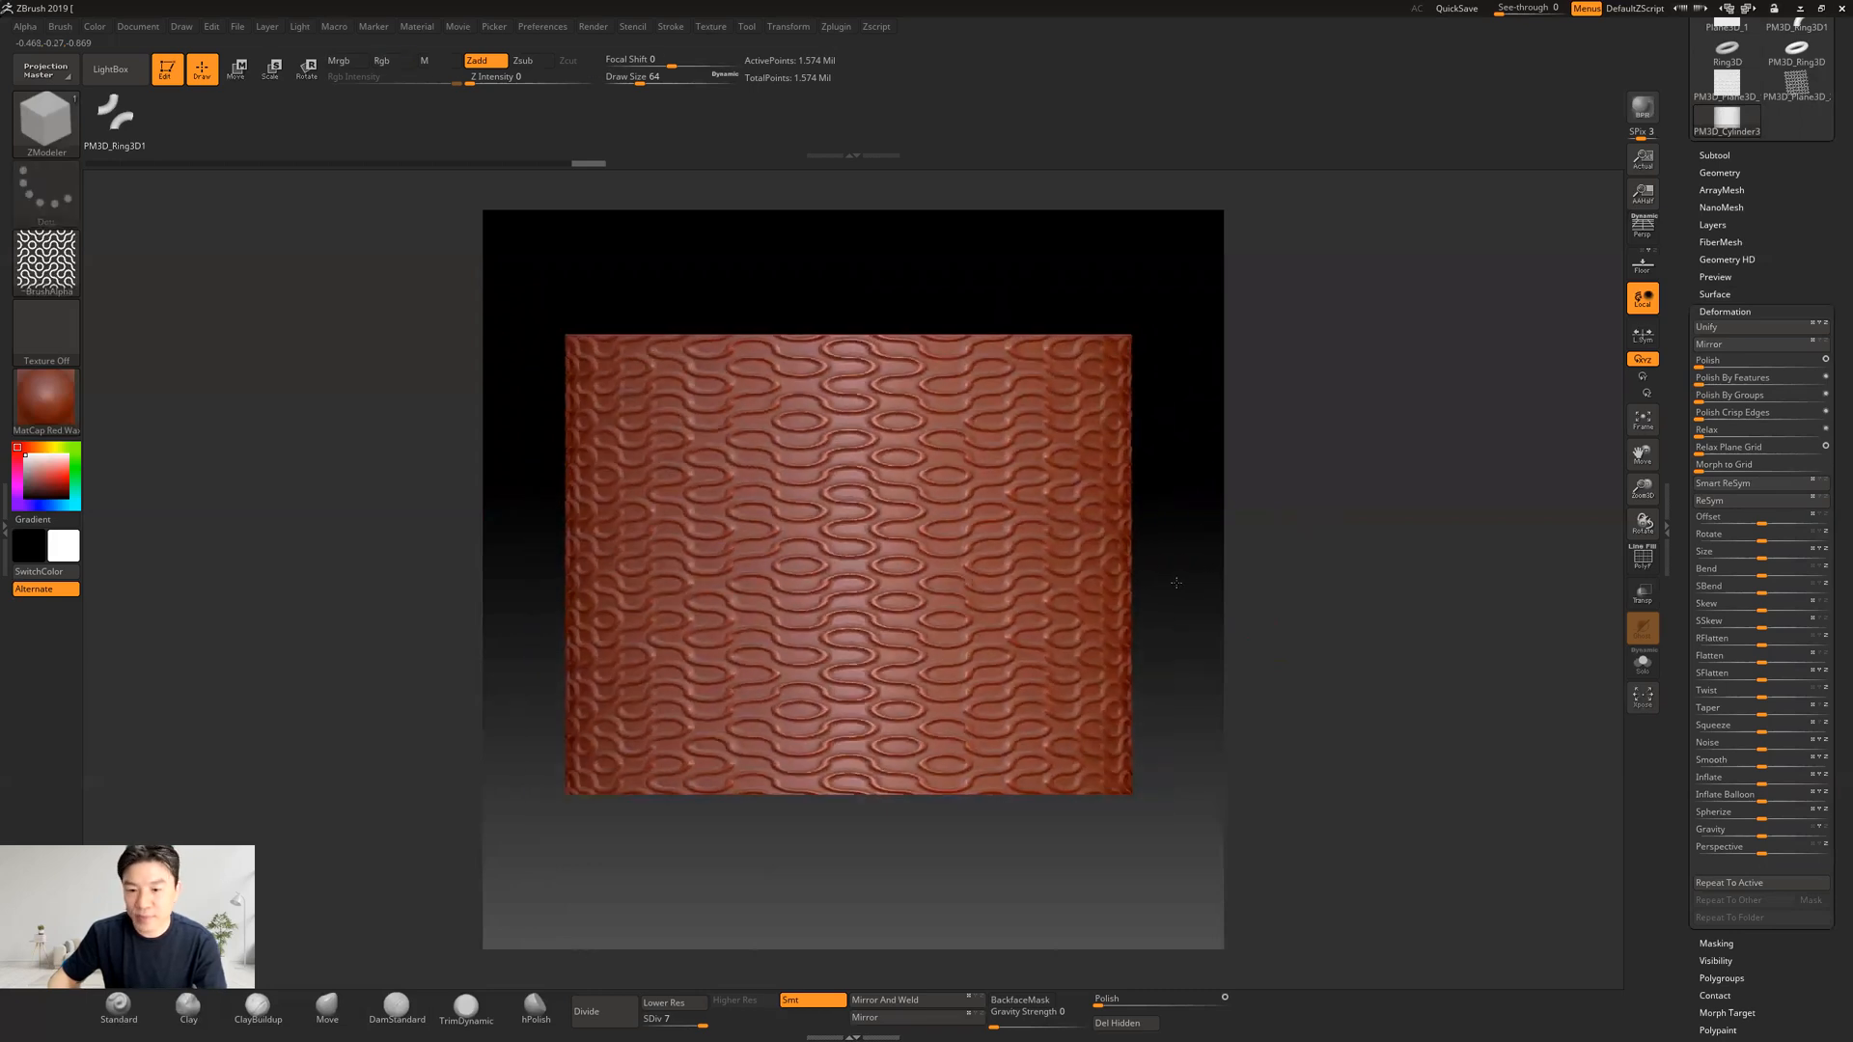
{"action": "mouse_move", "coordinate": [1190, 514]}
{"action": "left_mouse_down"}
{"action": "mouse_move", "coordinate": [1198, 624]}
{"action": "mouse_move", "coordinate": [1191, 496]}
{"action": "mouse_move", "coordinate": [1223, 551]}
{"action": "mouse_move", "coordinate": [1195, 569]}
{"action": "left_mouse_up"}
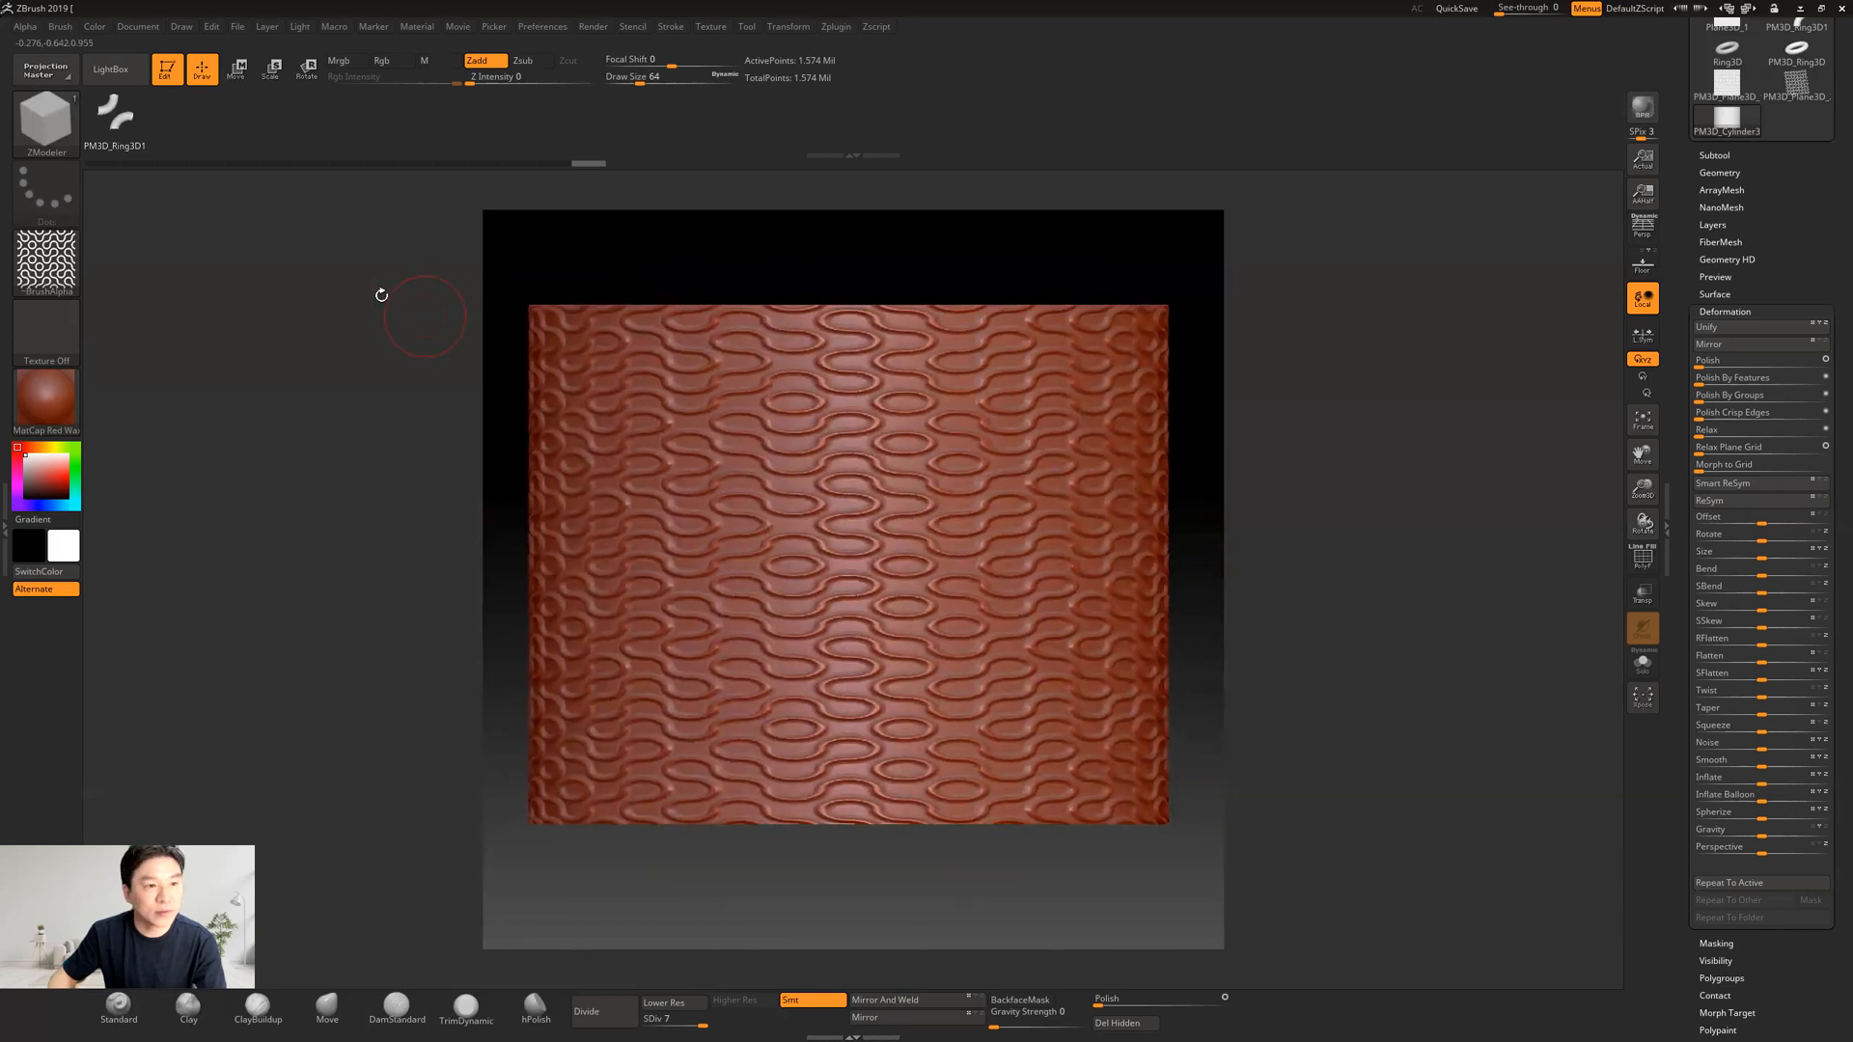
{"action": "mouse_move", "coordinate": [53, 275]}
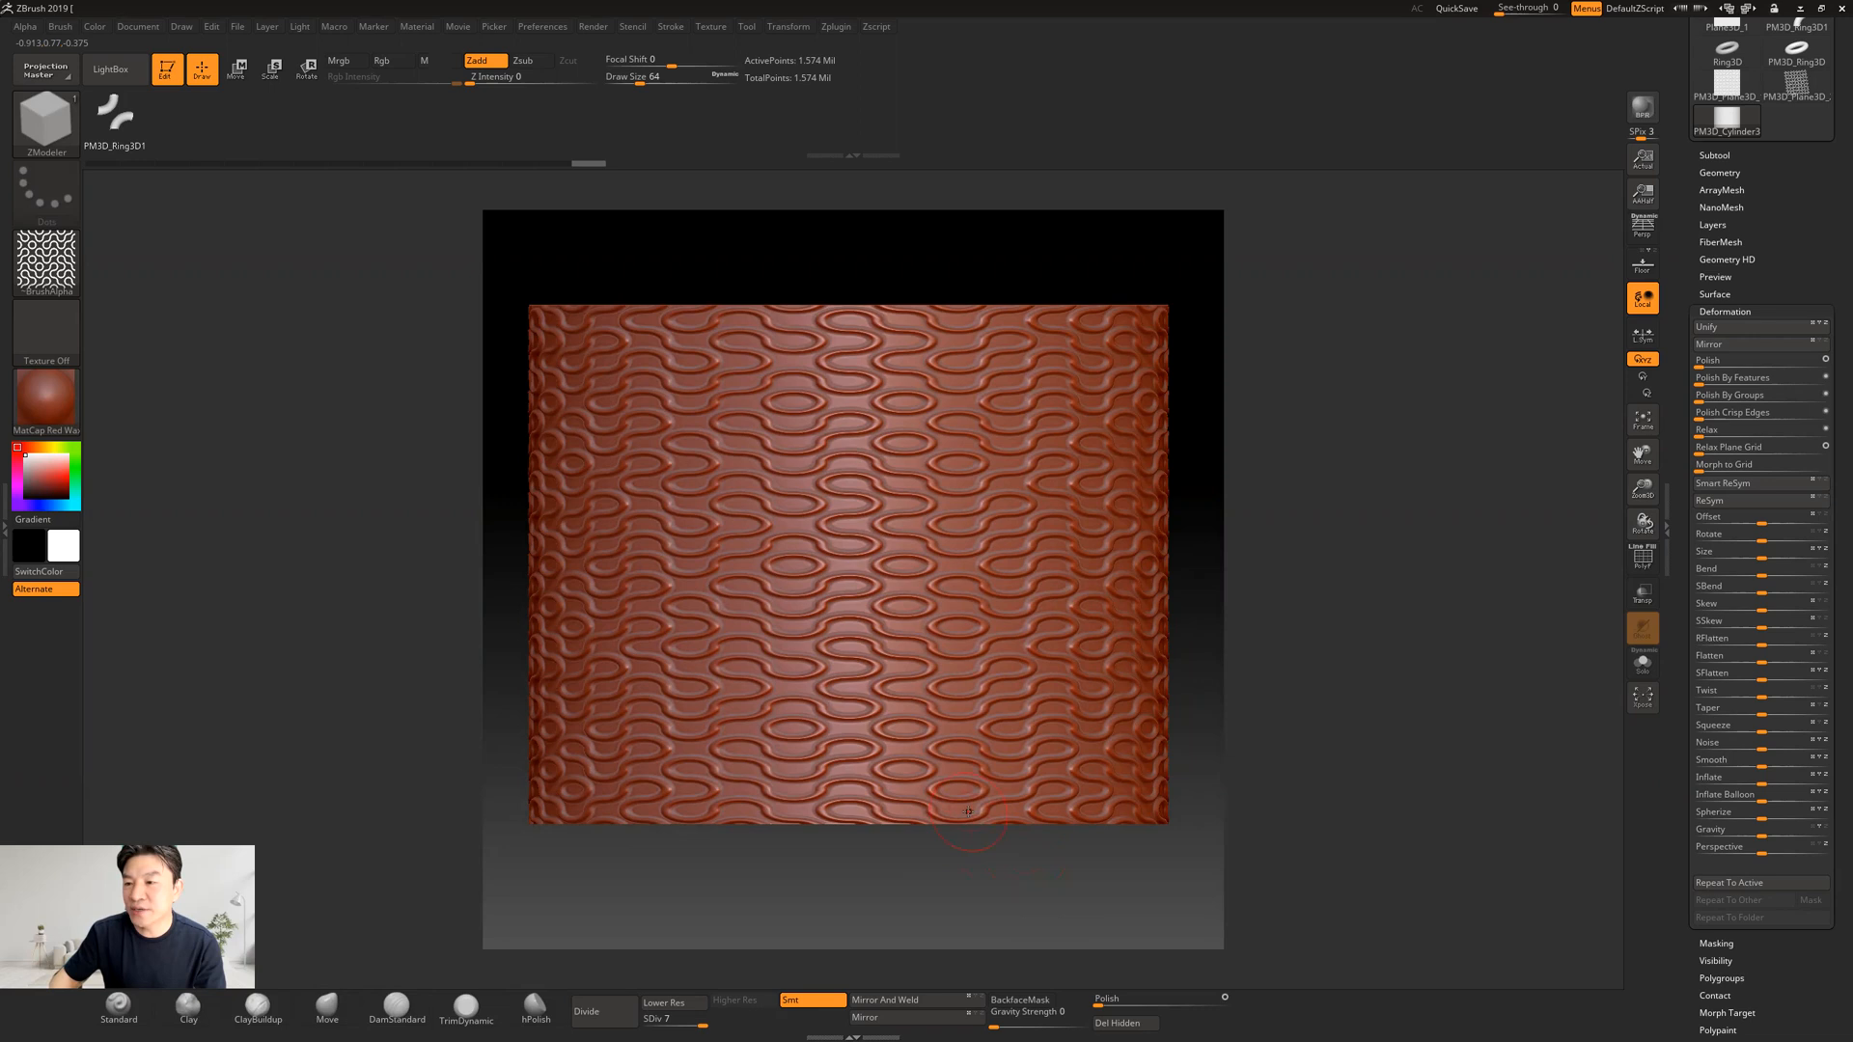
{"action": "left_click", "coordinate": [1725, 311]}
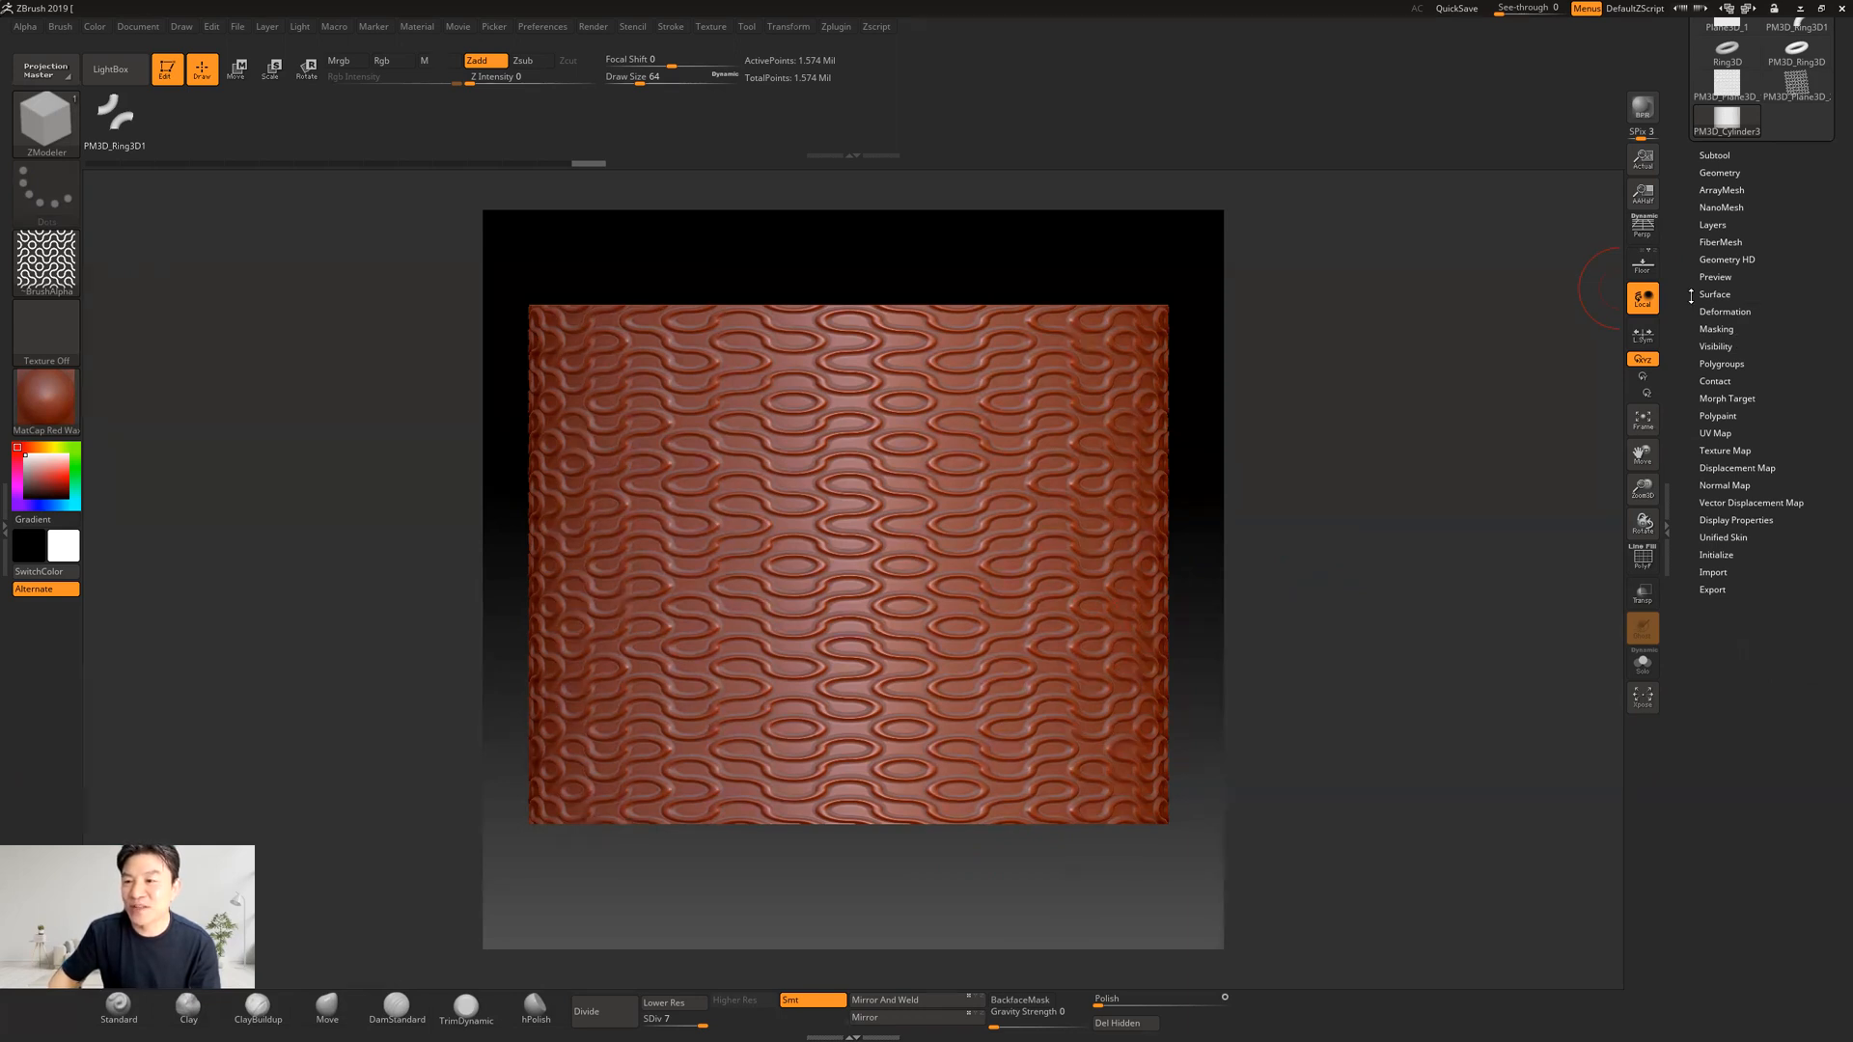
{"action": "left_click", "coordinate": [1722, 208]}
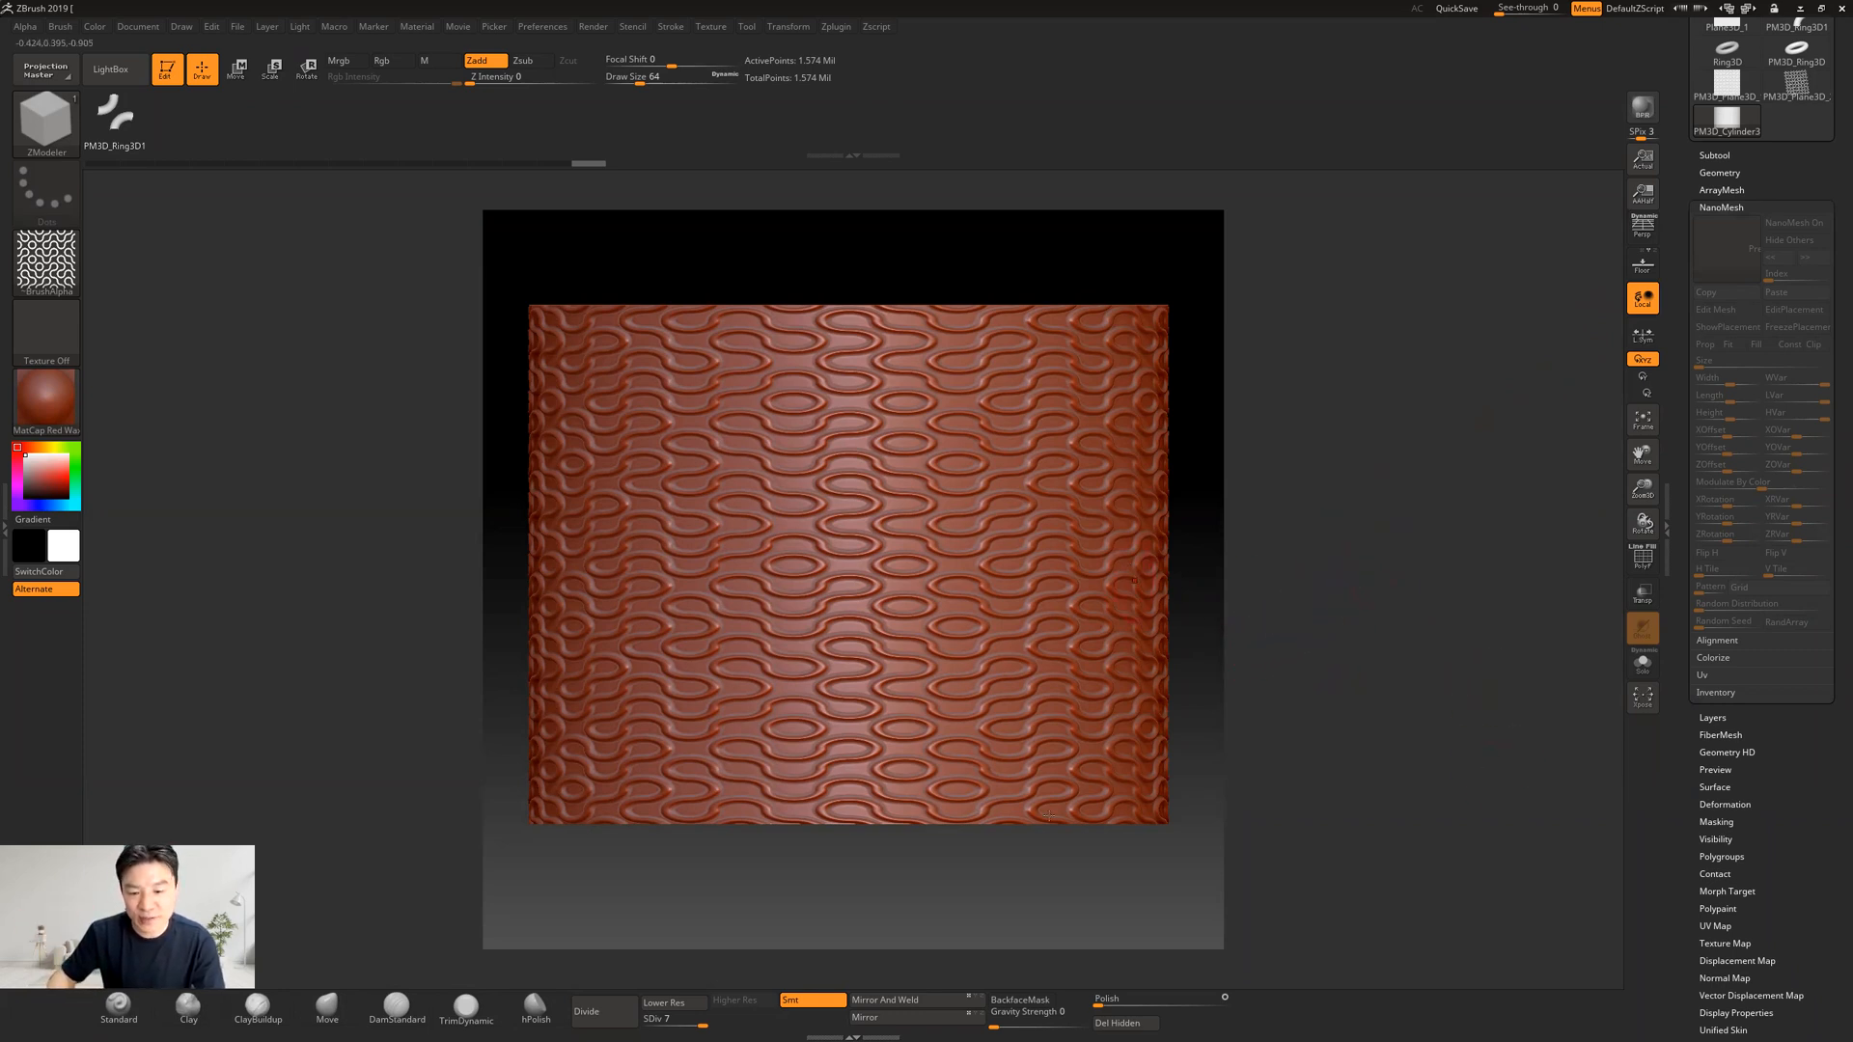
{"action": "mouse_move", "coordinate": [1047, 871]}
{"action": "left_mouse_down"}
{"action": "mouse_move", "coordinate": [1093, 892]}
{"action": "mouse_move", "coordinate": [1081, 869]}
{"action": "left_mouse_up"}
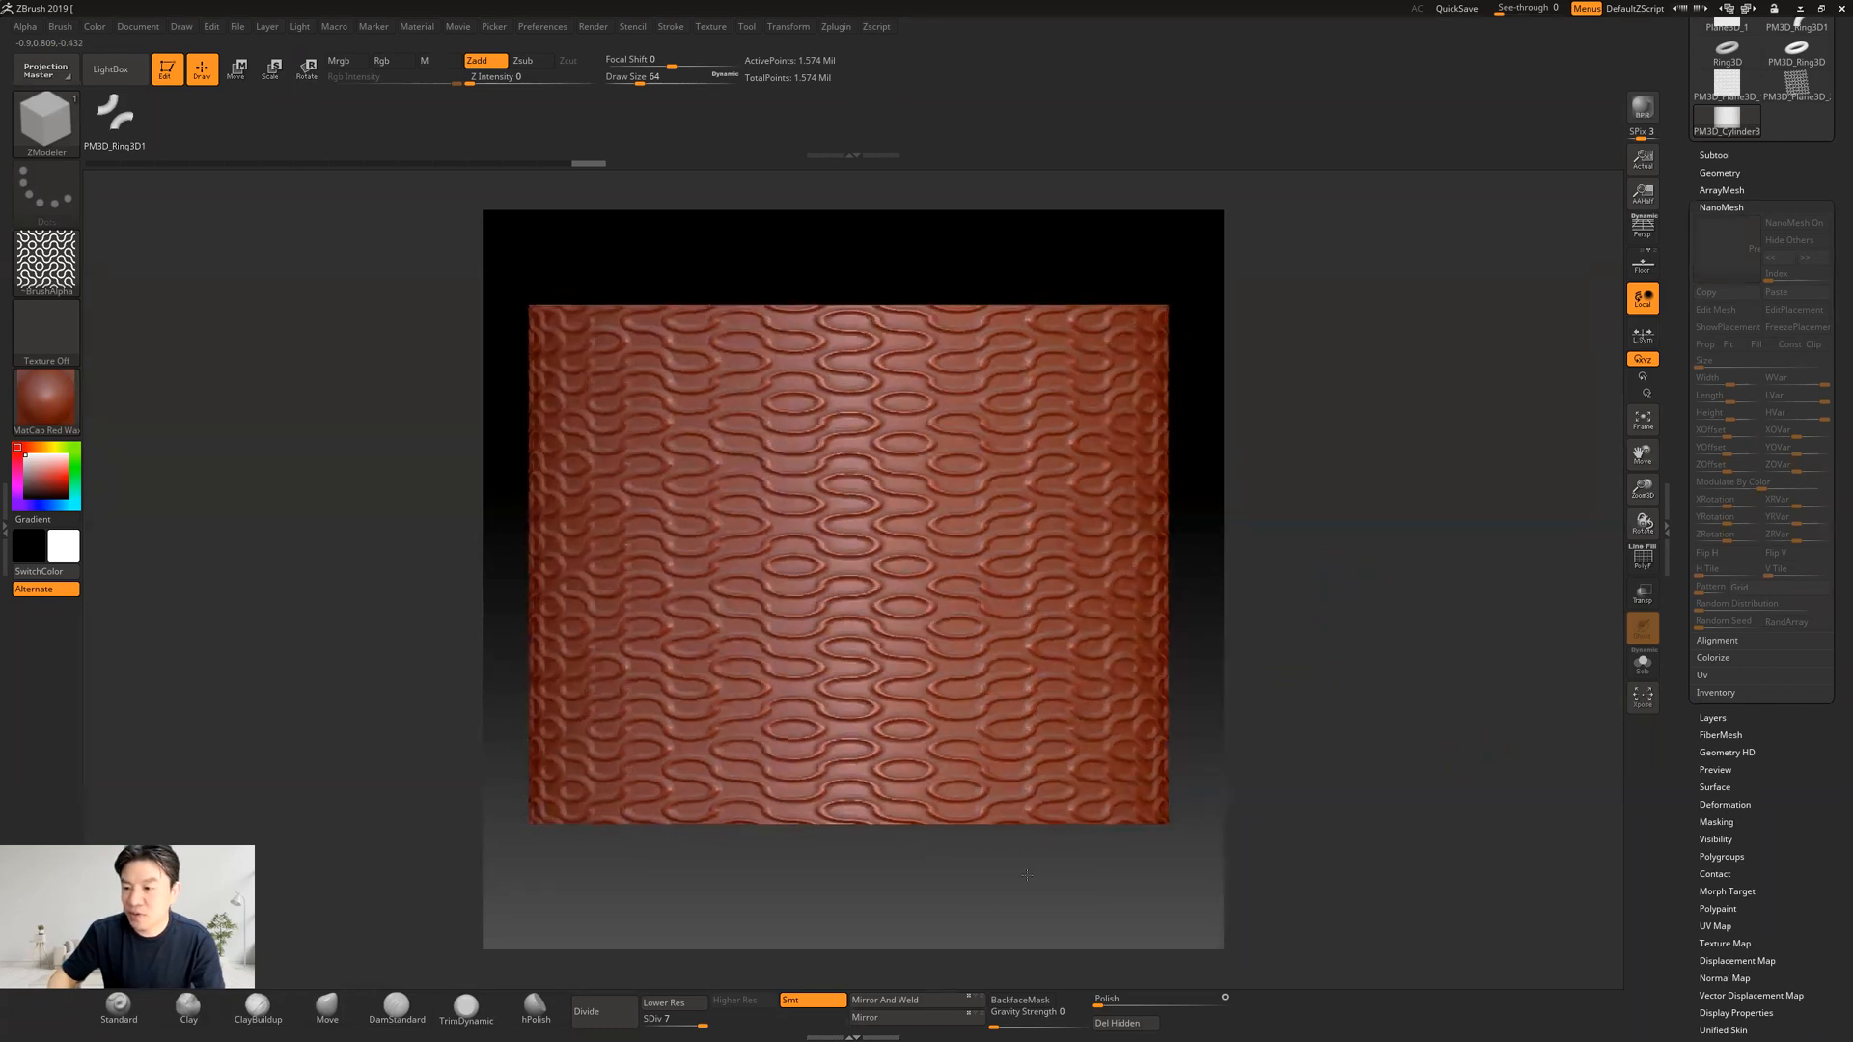
{"action": "left_click", "coordinate": [1722, 208]}
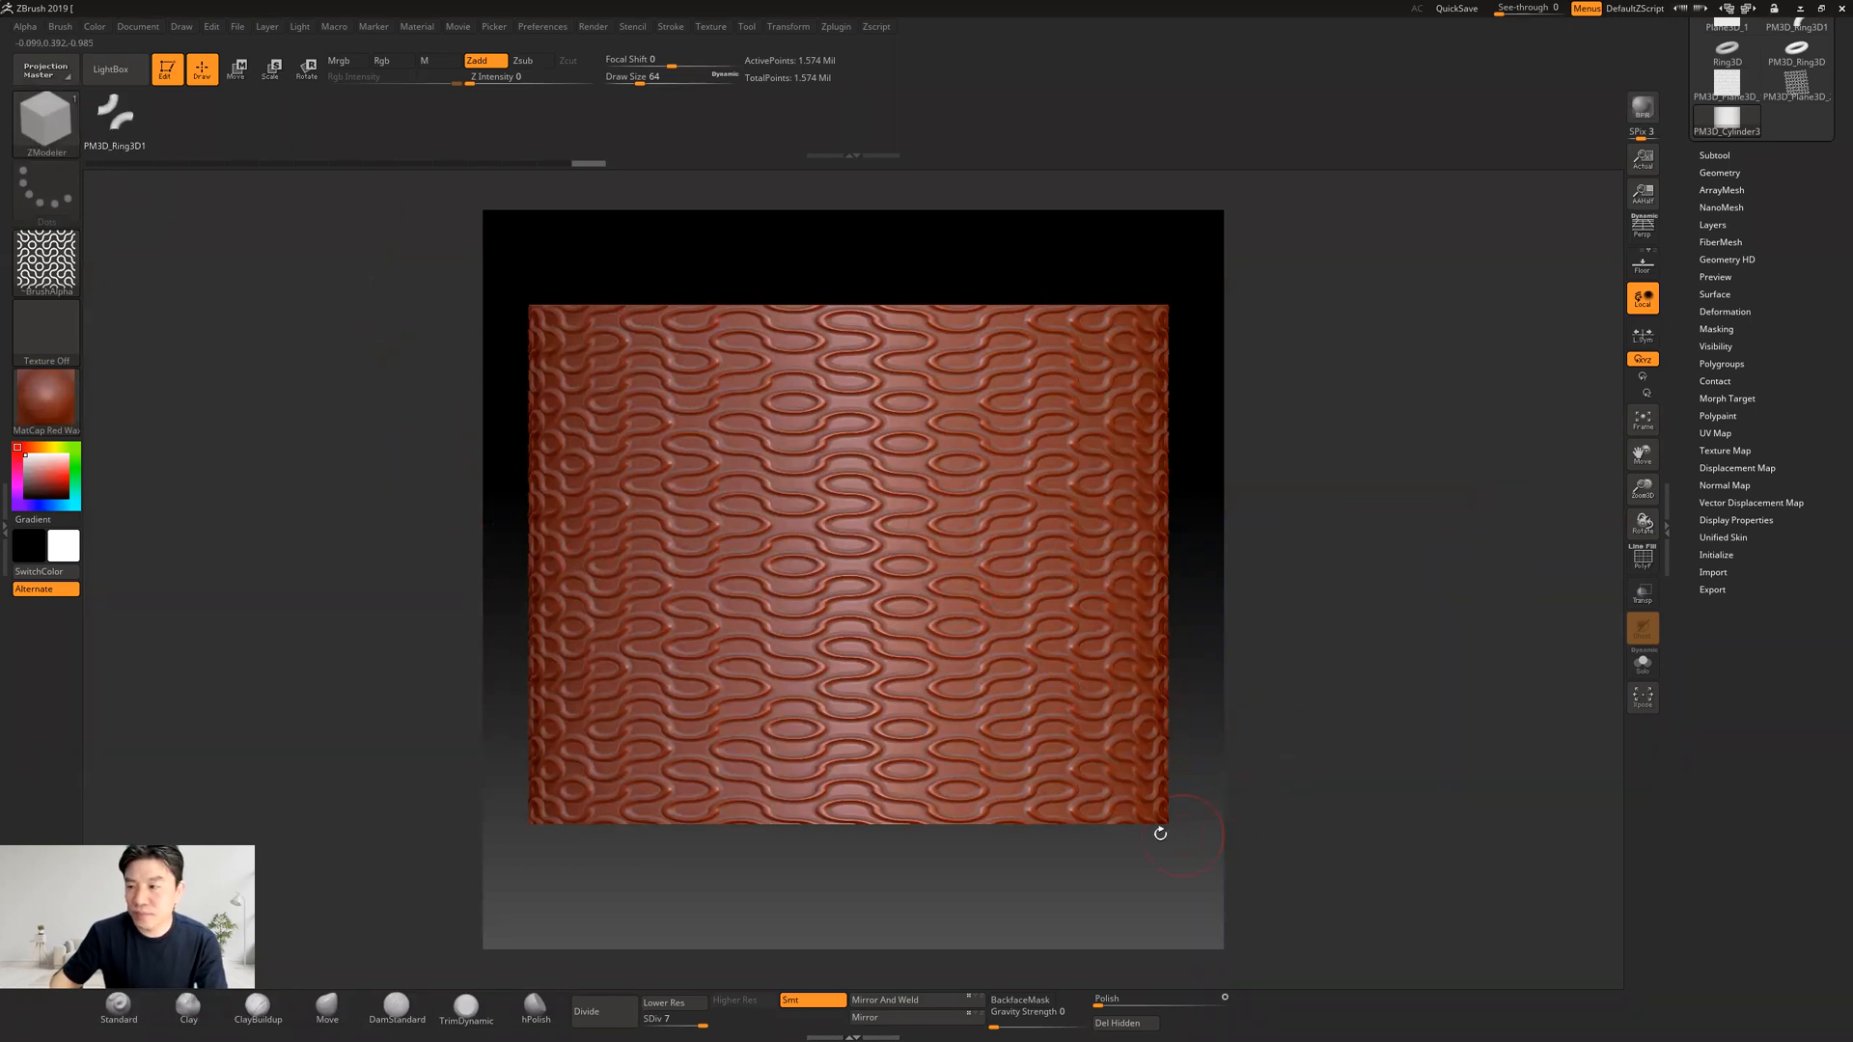
{"action": "mouse_move", "coordinate": [1089, 897]}
{"action": "left_mouse_down"}
{"action": "mouse_move", "coordinate": [1093, 883]}
{"action": "mouse_move", "coordinate": [1059, 898]}
{"action": "left_mouse_up"}
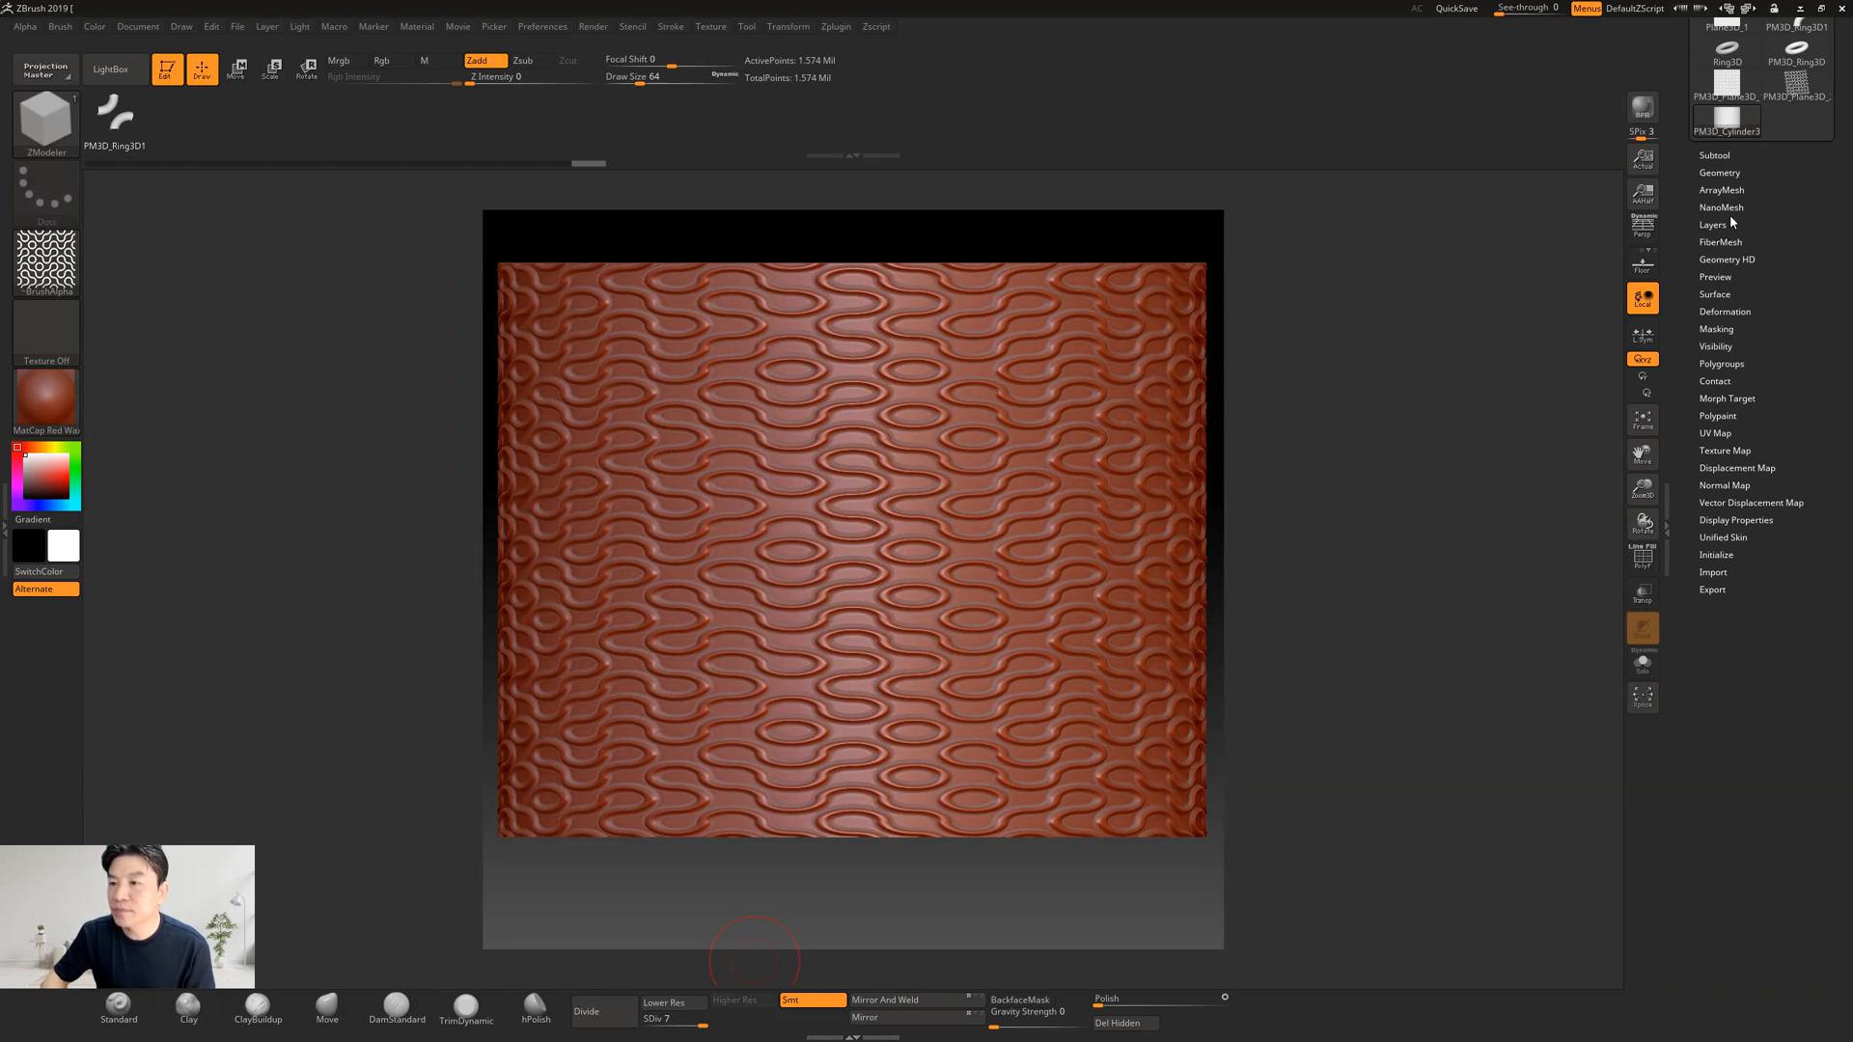
{"action": "left_click", "coordinate": [1714, 158]}
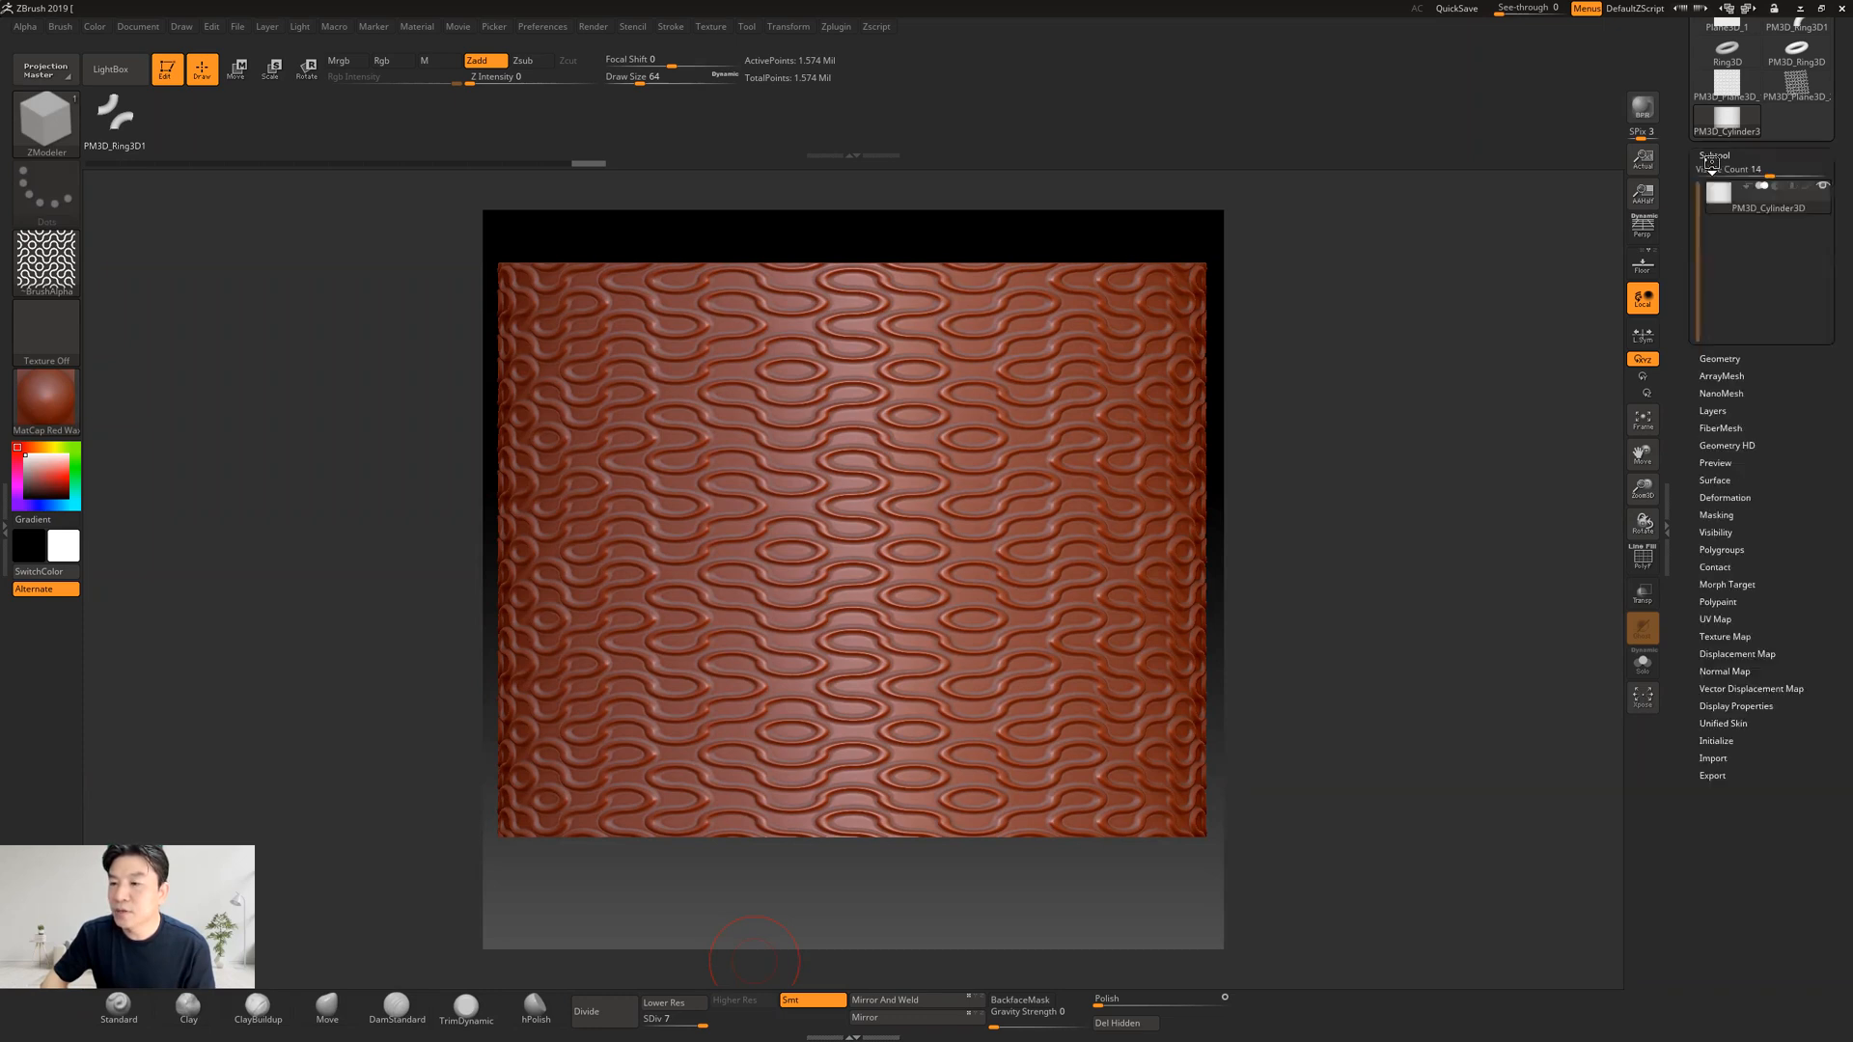
{"action": "scroll", "coordinate": [1678, 383], "scroll_direction": "down", "scroll_amount": 3}
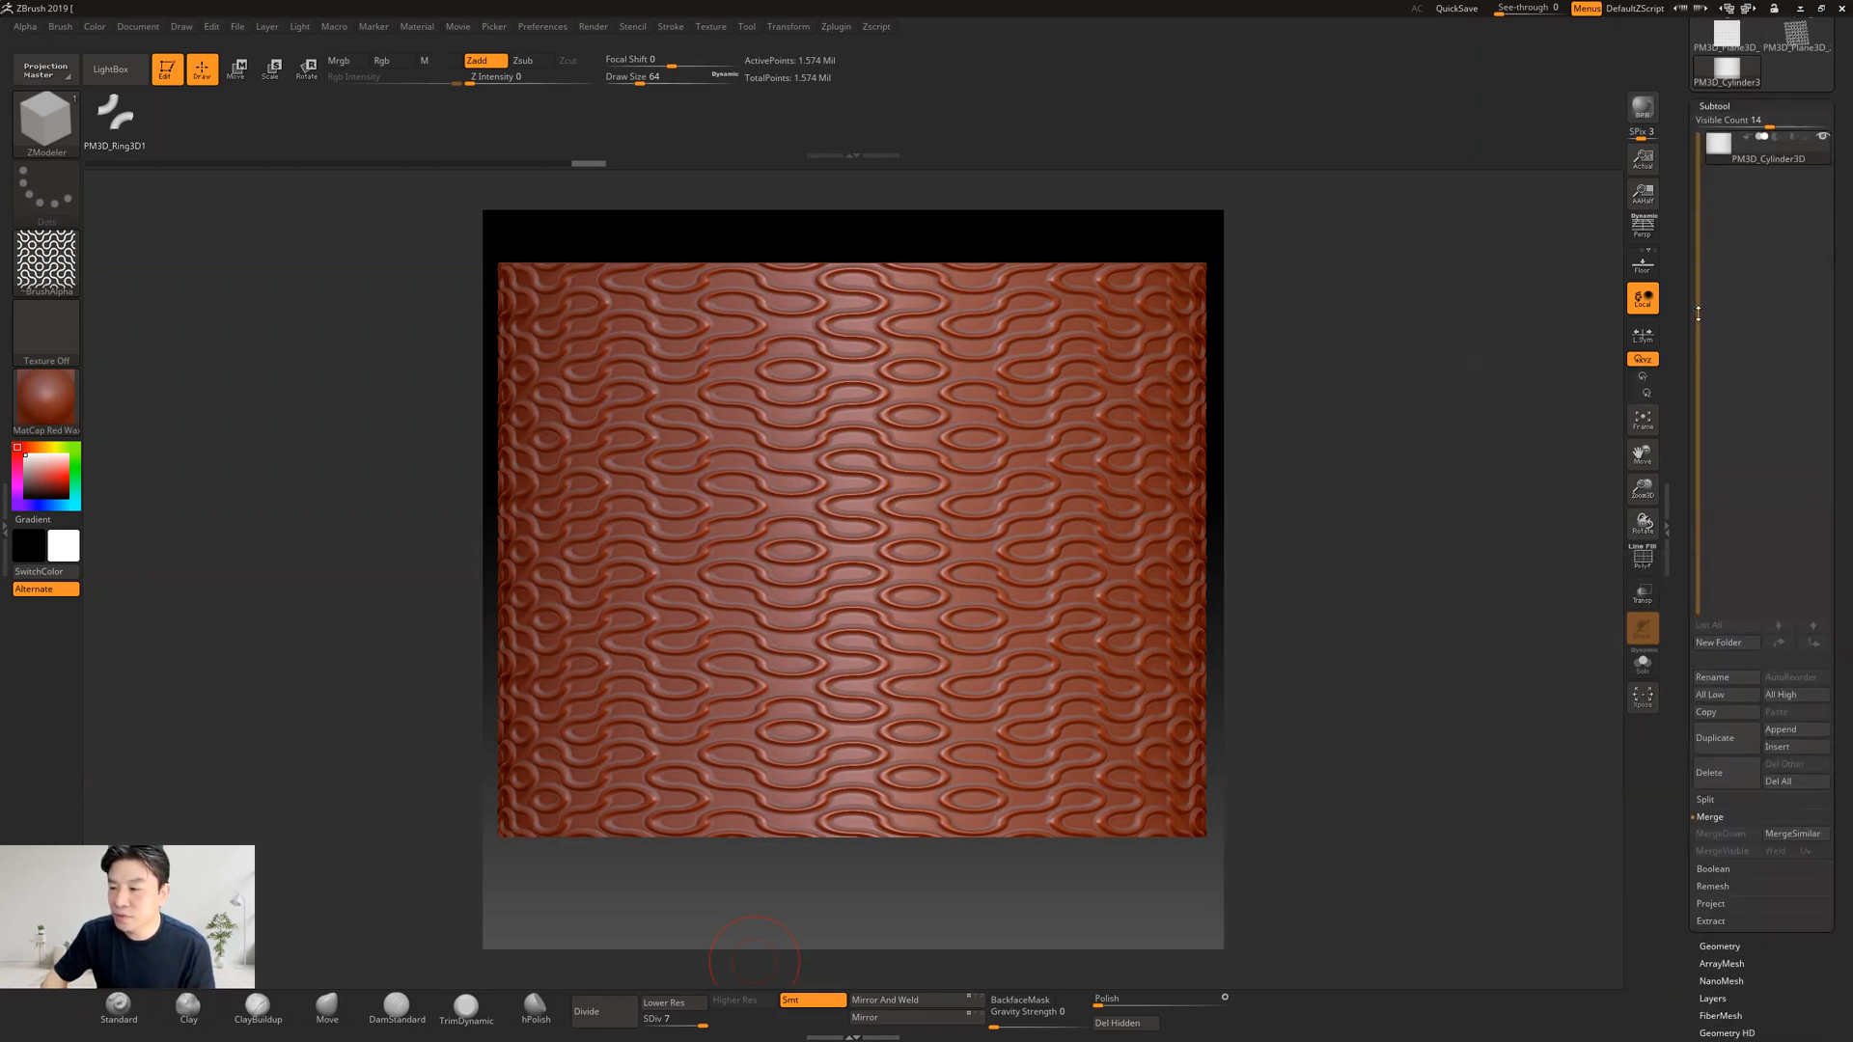
{"action": "scroll", "coordinate": [1676, 719], "scroll_direction": "down", "scroll_amount": 6}
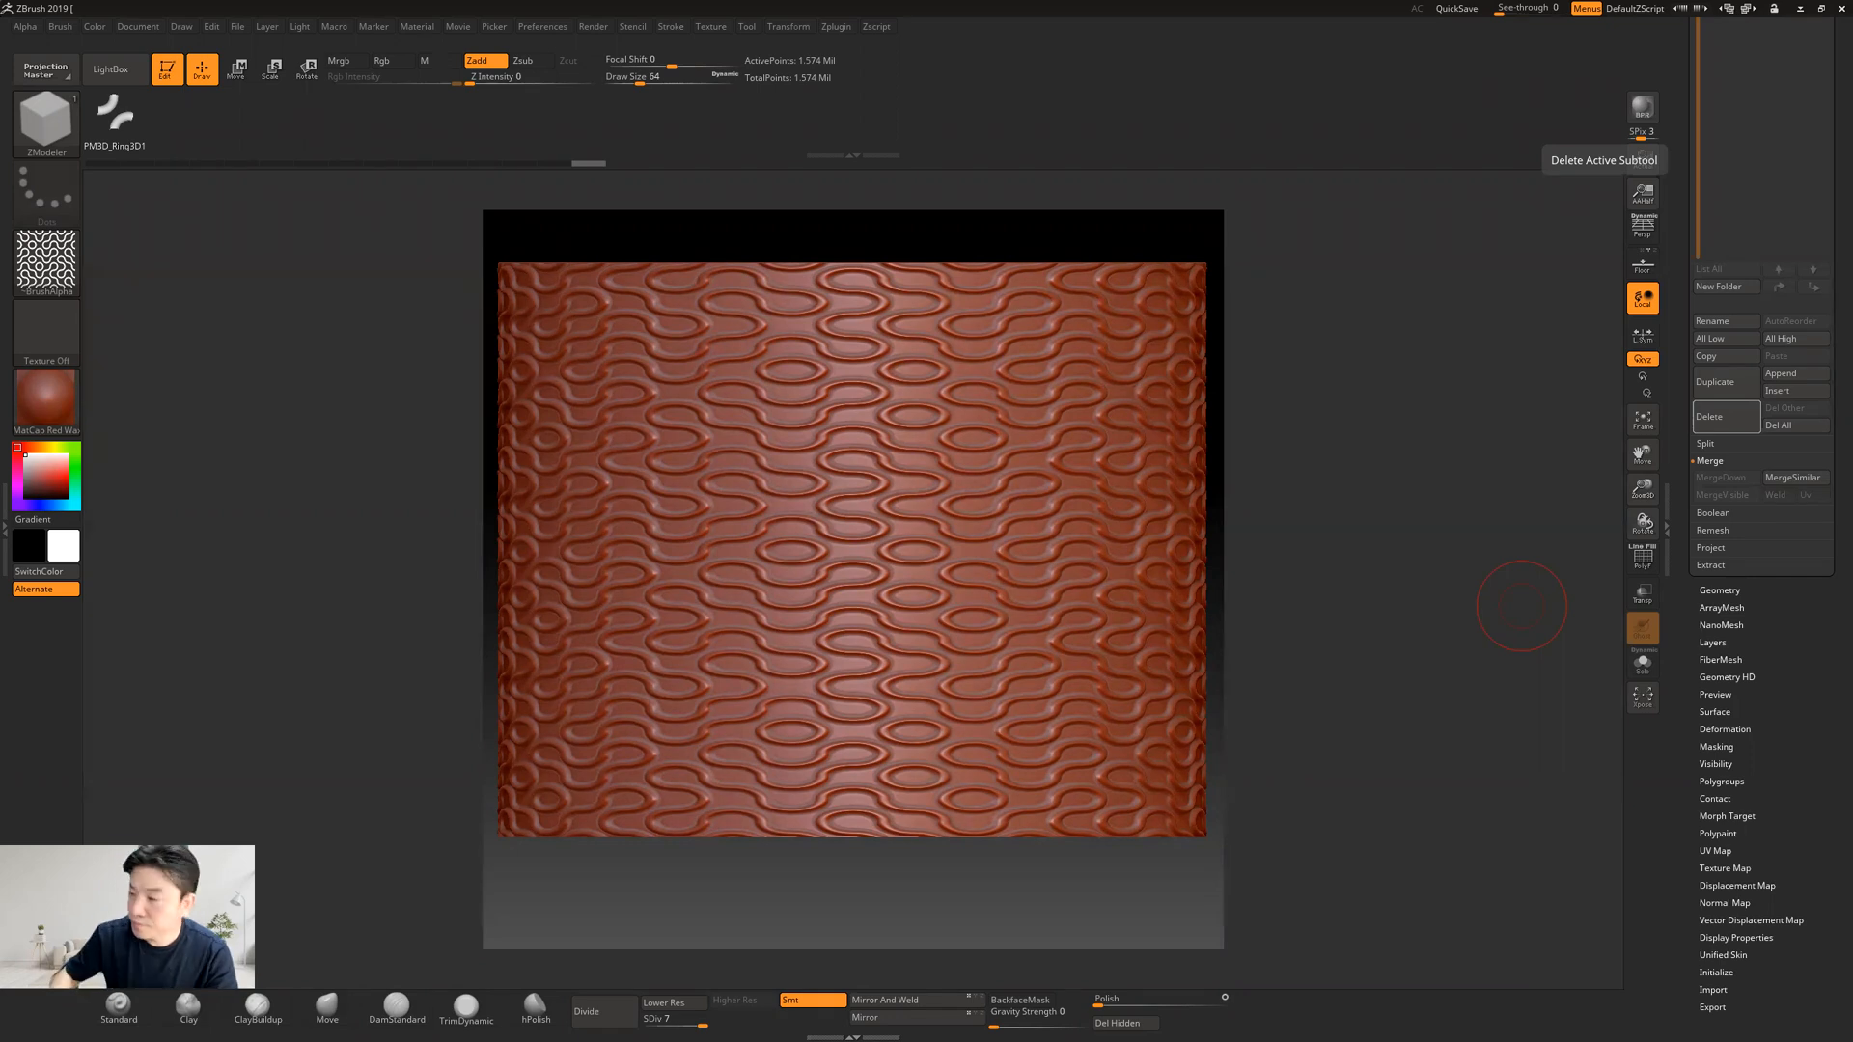
Step: Minimize ZBrush and the Photoshop window with the arc pattern to show the Windows desktop
{"action": "left_click", "coordinate": [1800, 9]}
{"action": "left_click", "coordinate": [1745, 1021]}
{"action": "left_click", "coordinate": [1826, 894]}
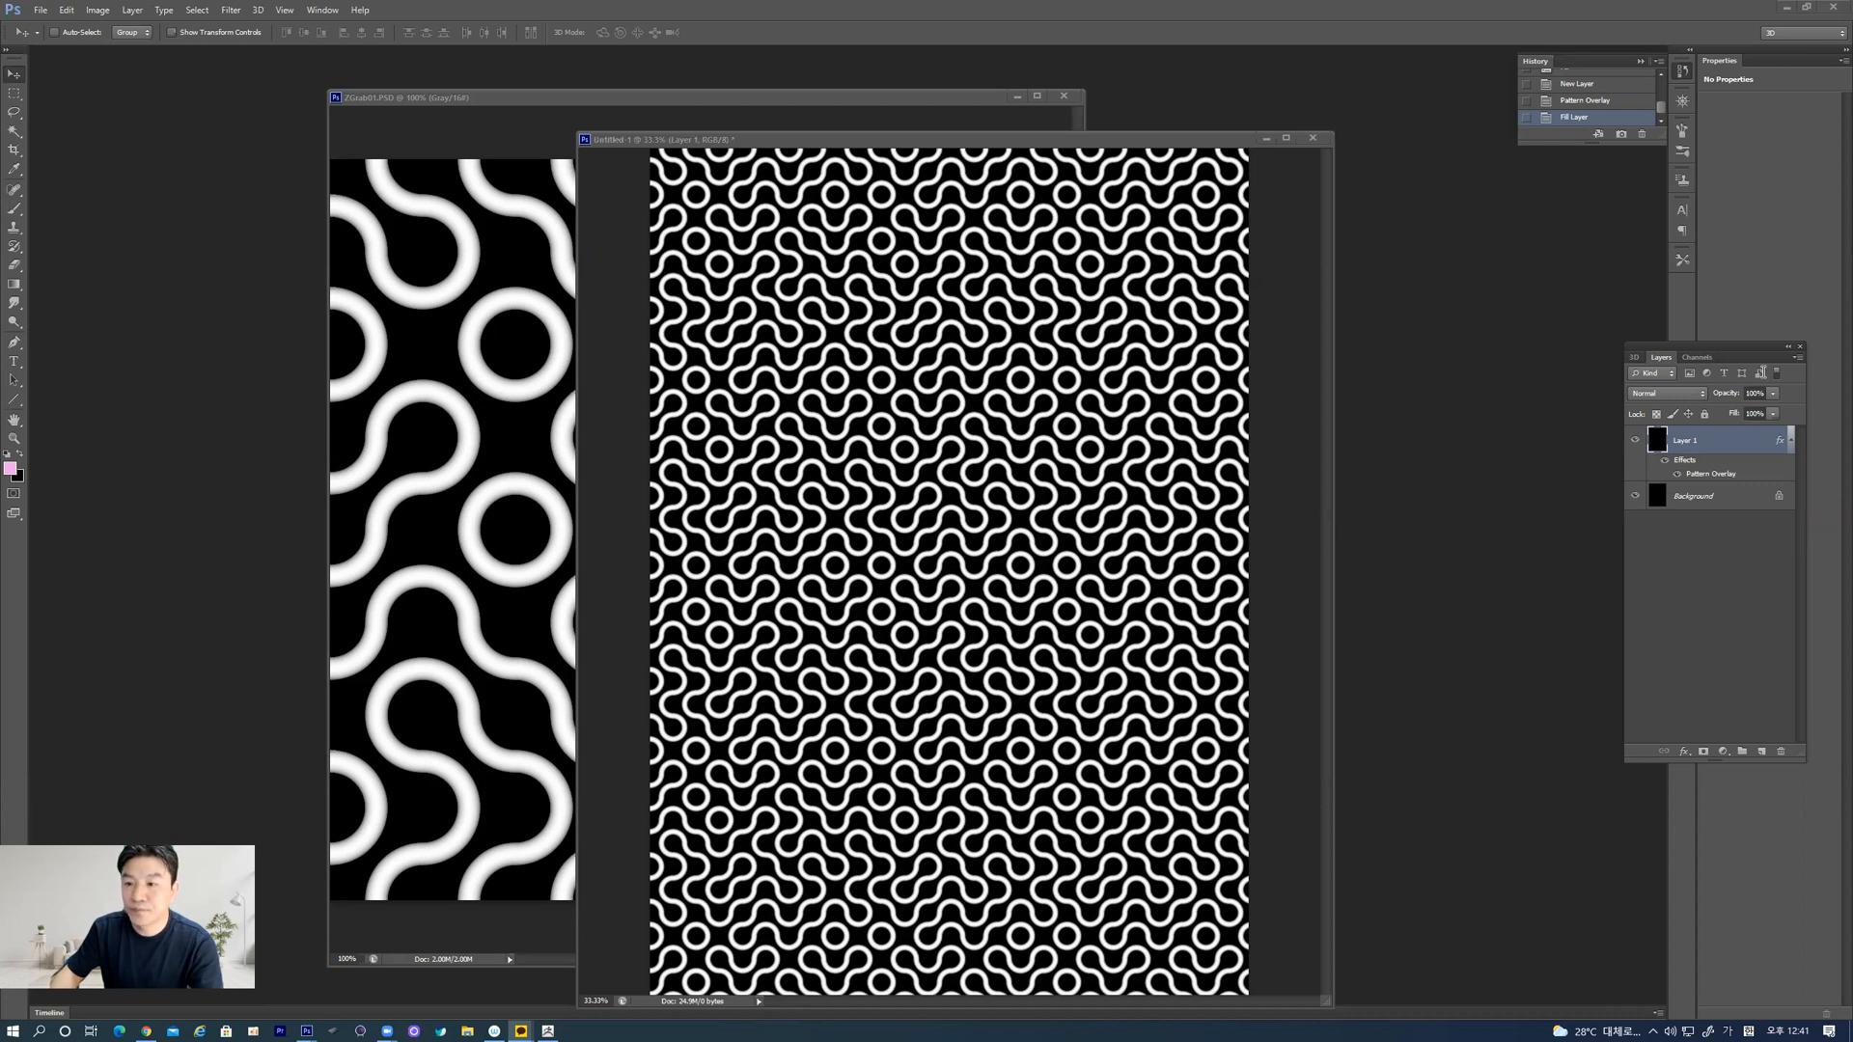
{"action": "left_click", "coordinate": [1786, 7]}
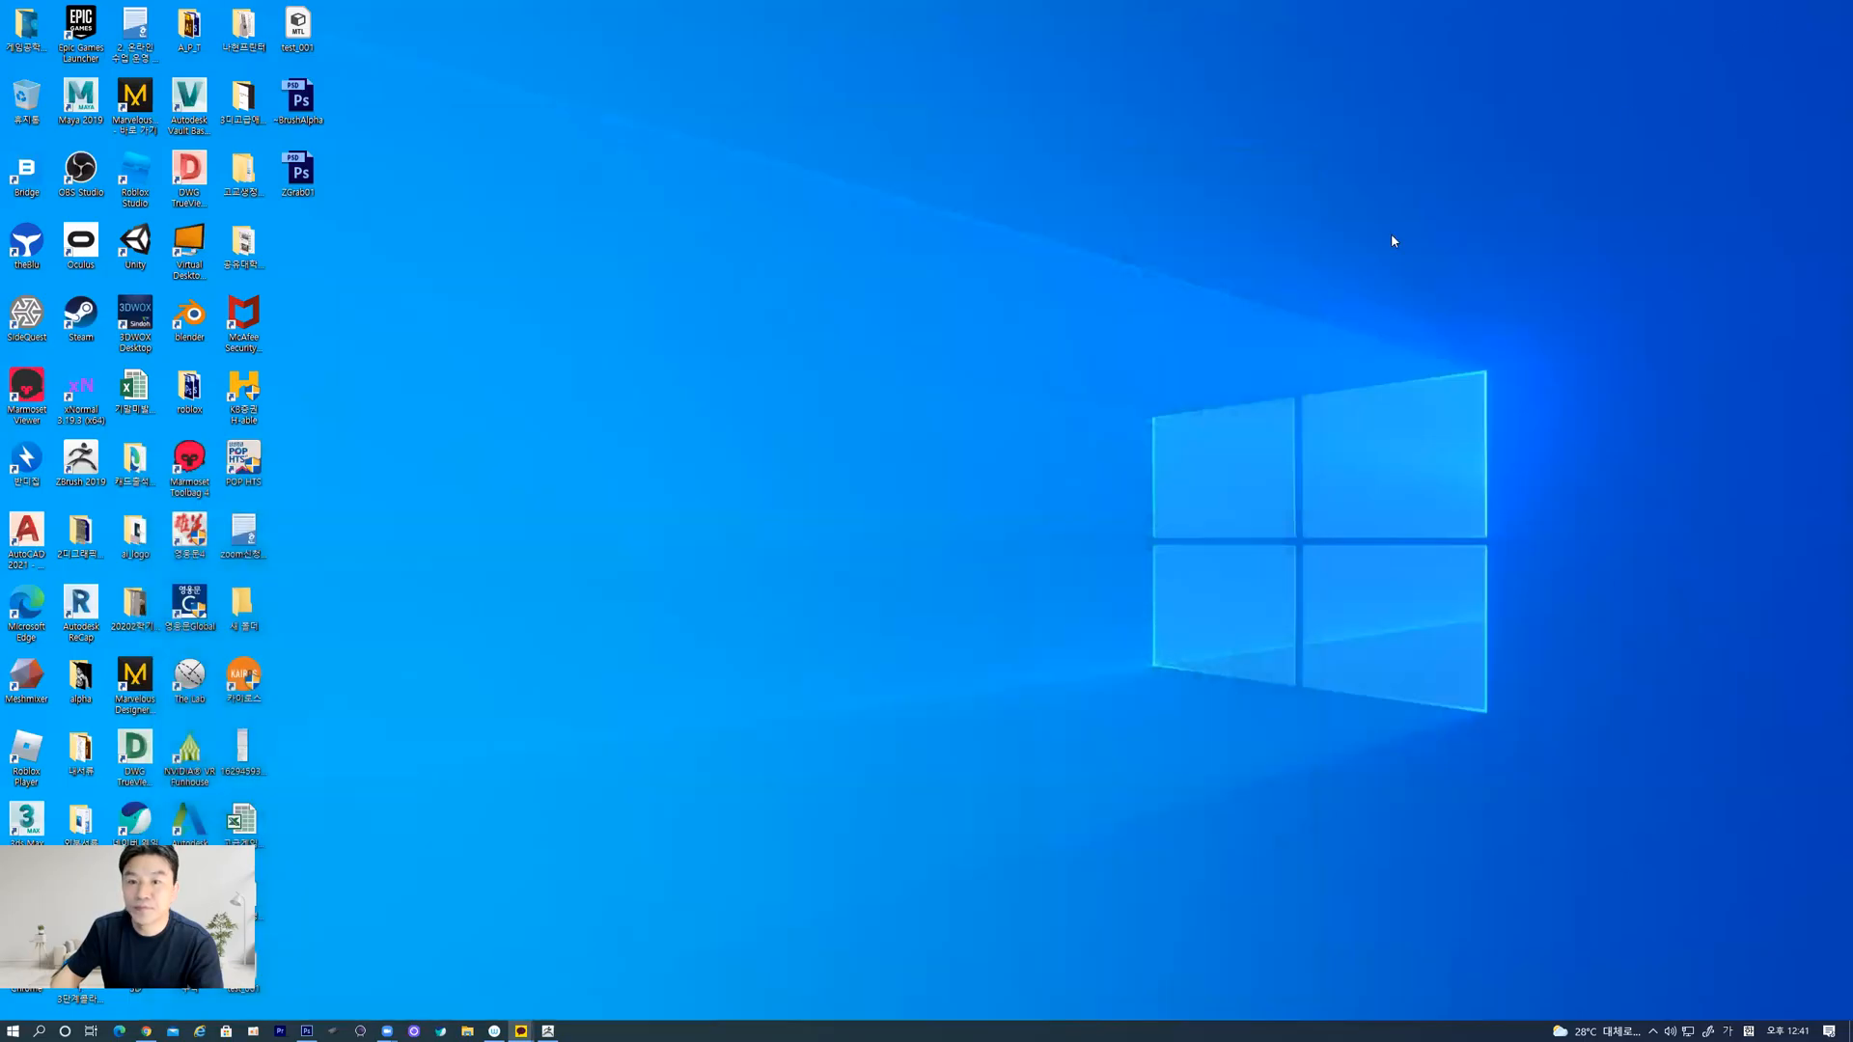